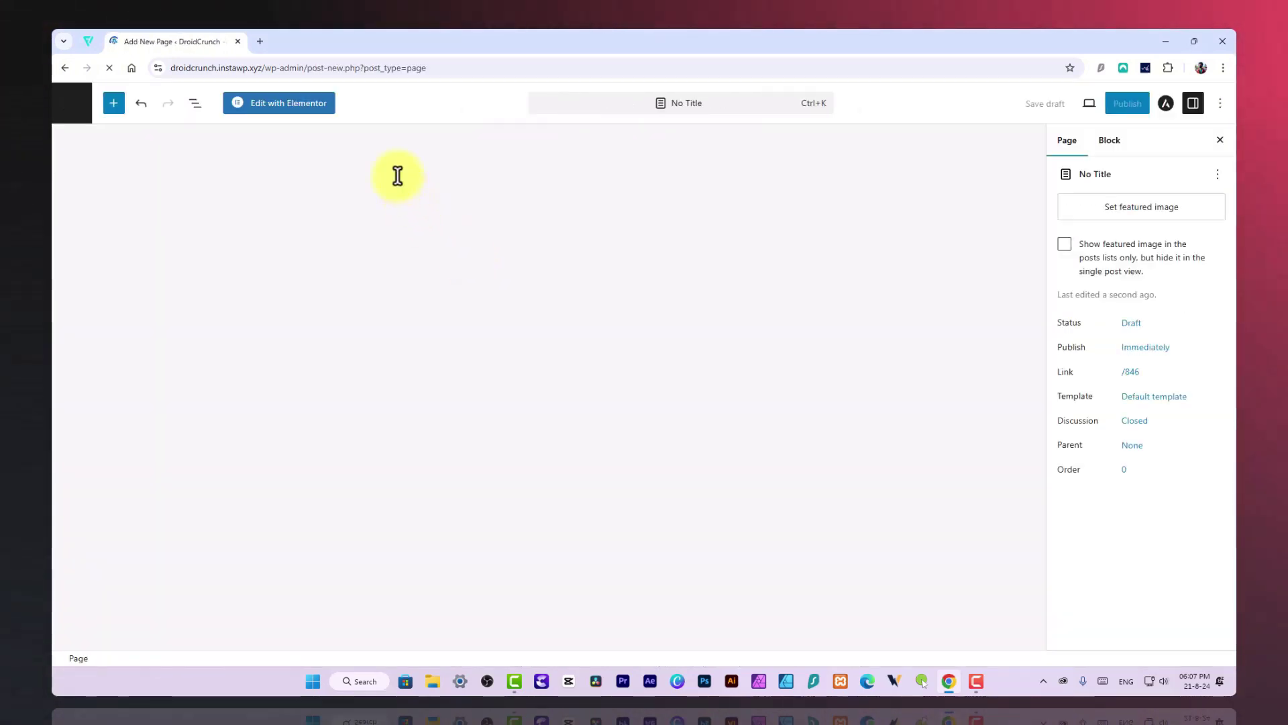
Step: Save the new page as a draft titled "Landing Page" and open it in the Elementor editor
{"action": "left_click", "coordinate": [330, 192]}
{"action": "type", "text": "Lan"}
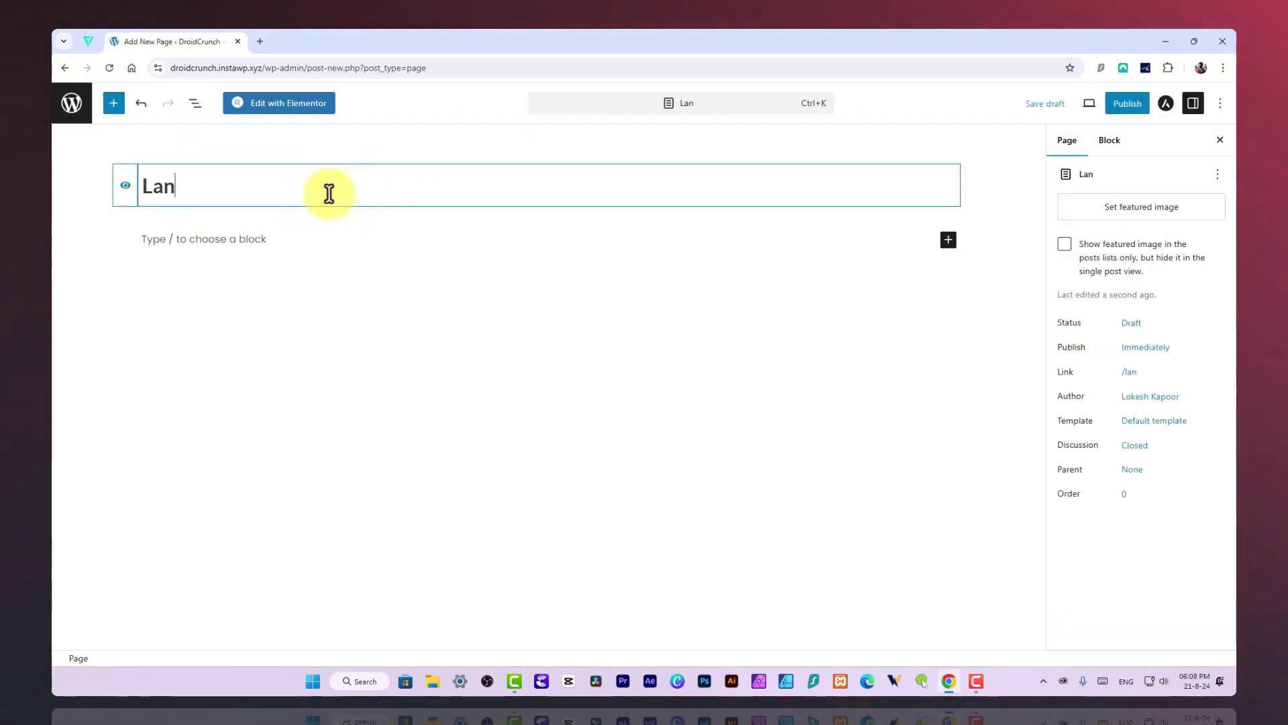
{"action": "type", "text": "ding Page"}
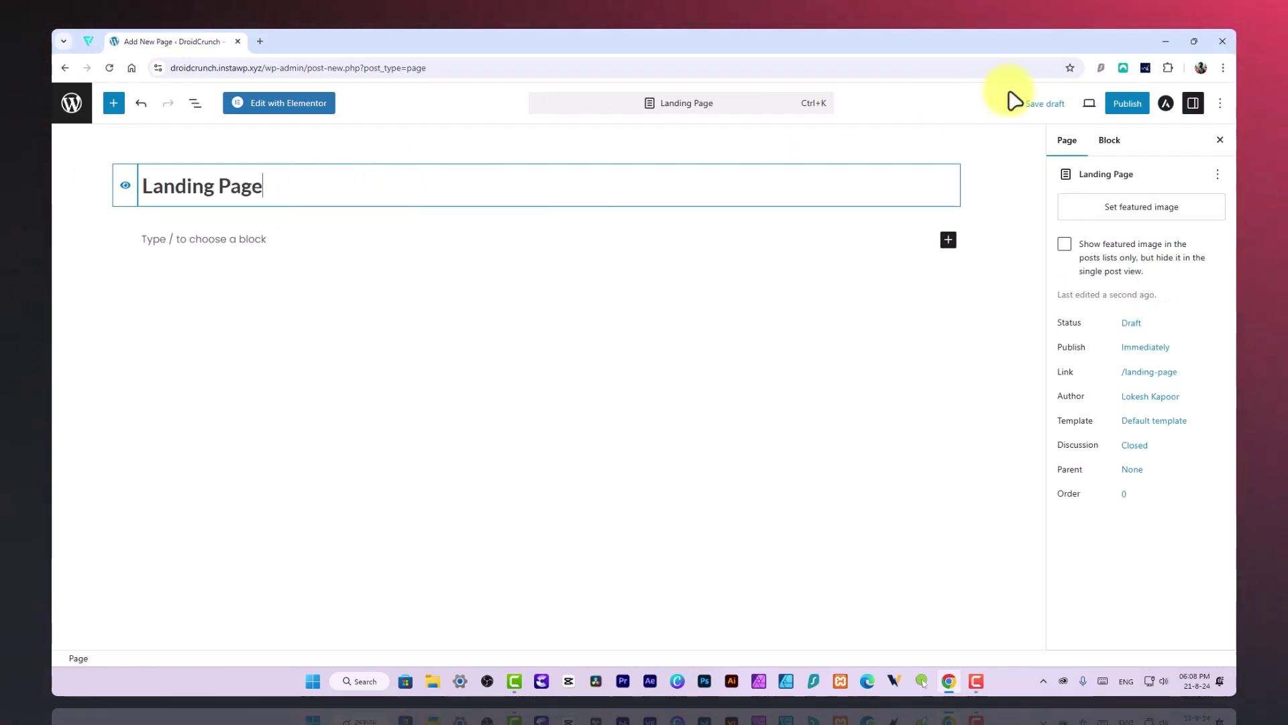
{"action": "left_click", "coordinate": [1040, 105]}
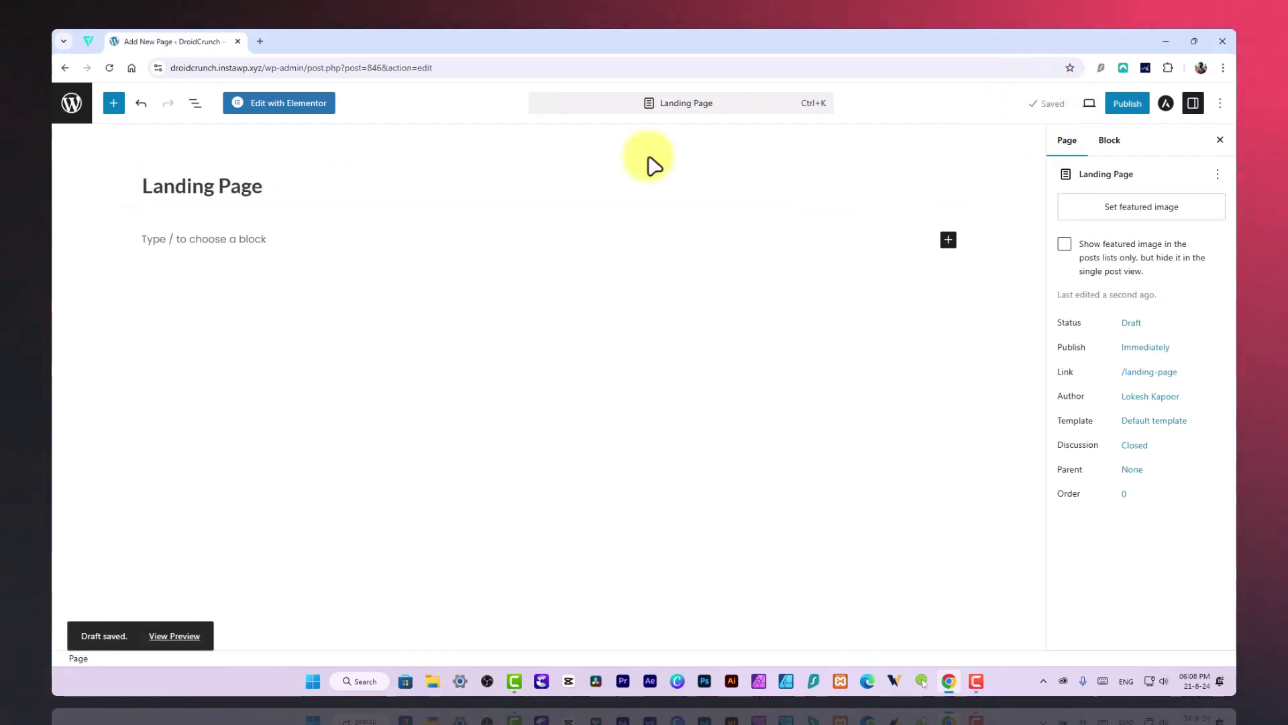
{"action": "left_click", "coordinate": [298, 105]}
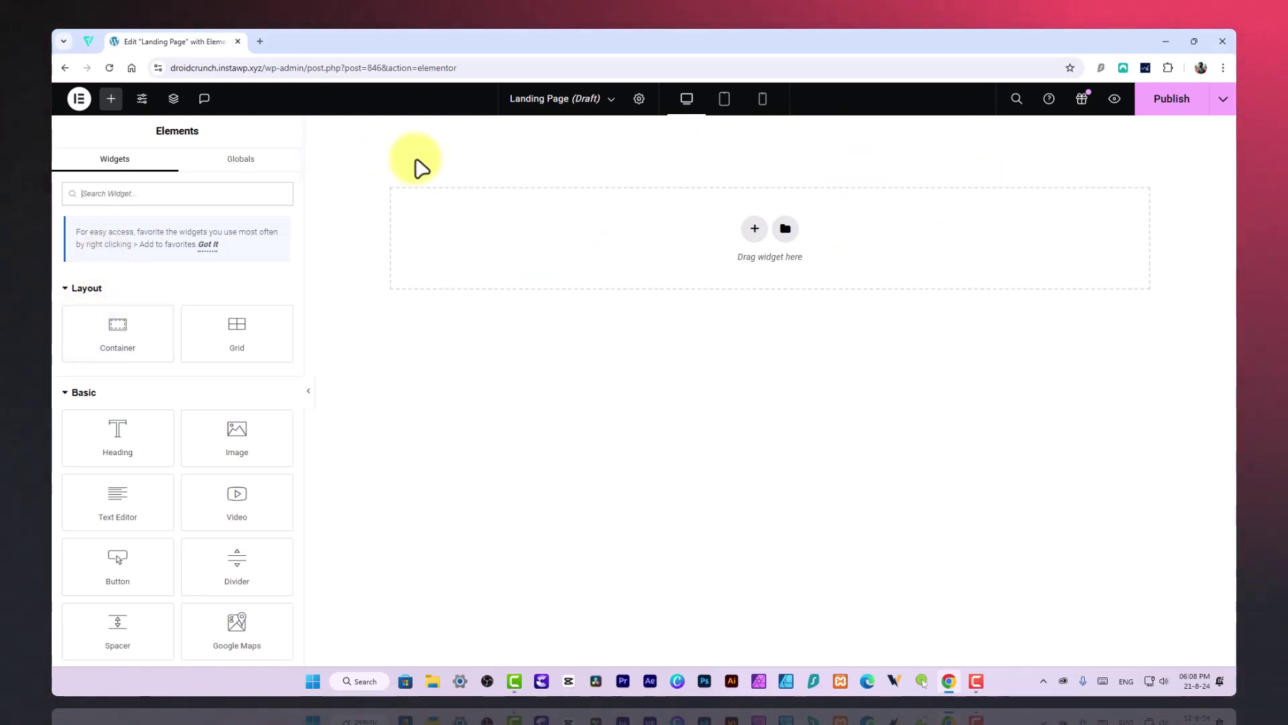
Step: View the site's global parts in the Theme Builder and return to the landing page editor
{"action": "left_click", "coordinate": [79, 98]}
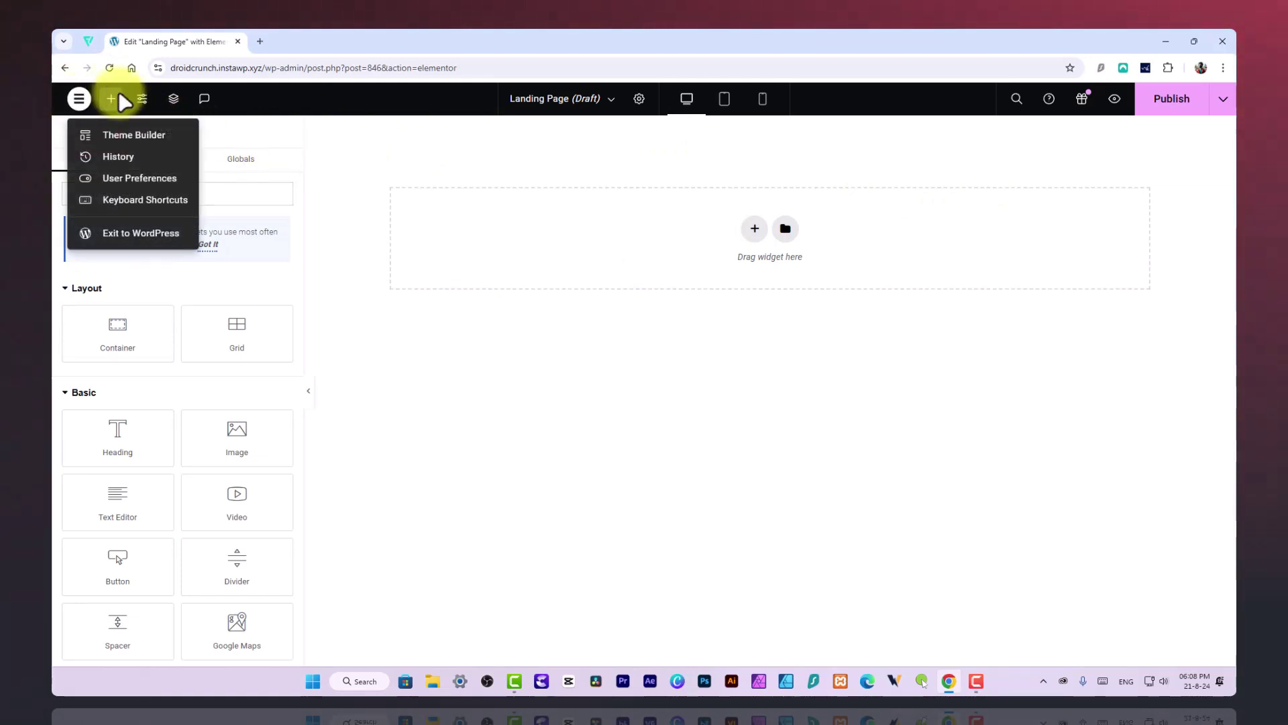
{"action": "left_click", "coordinate": [168, 136]}
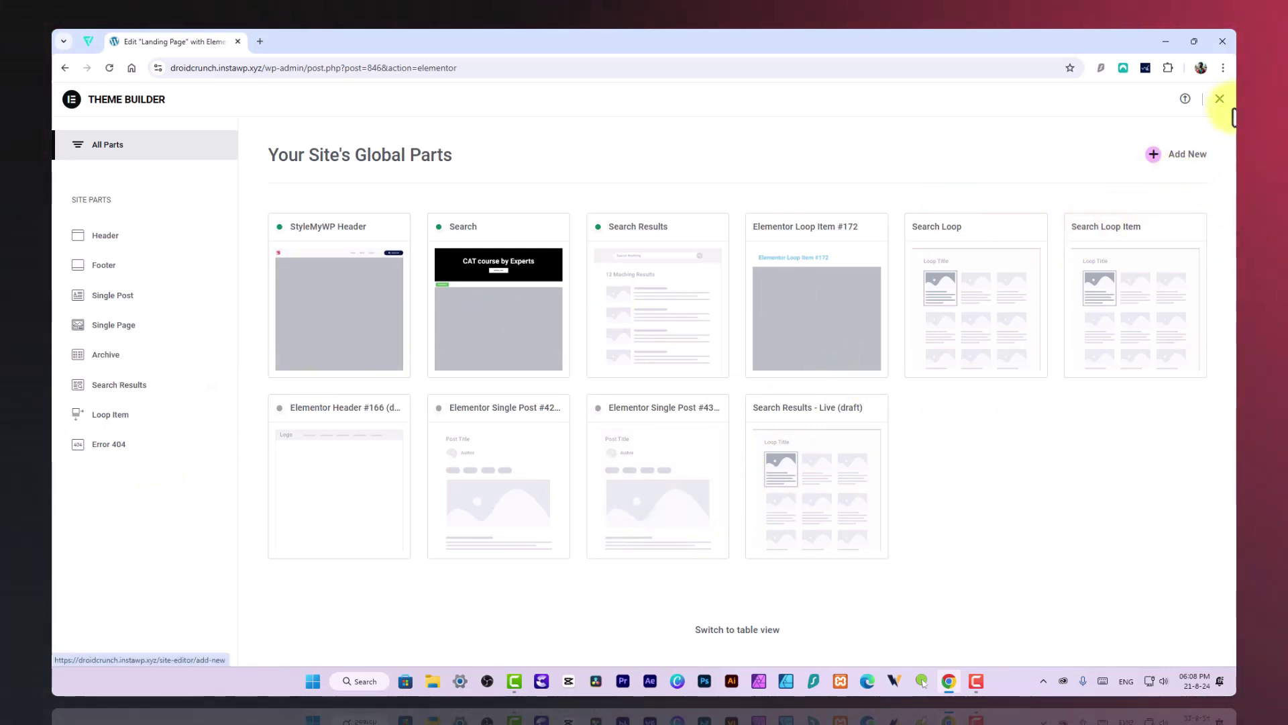
{"action": "left_click", "coordinate": [1220, 100]}
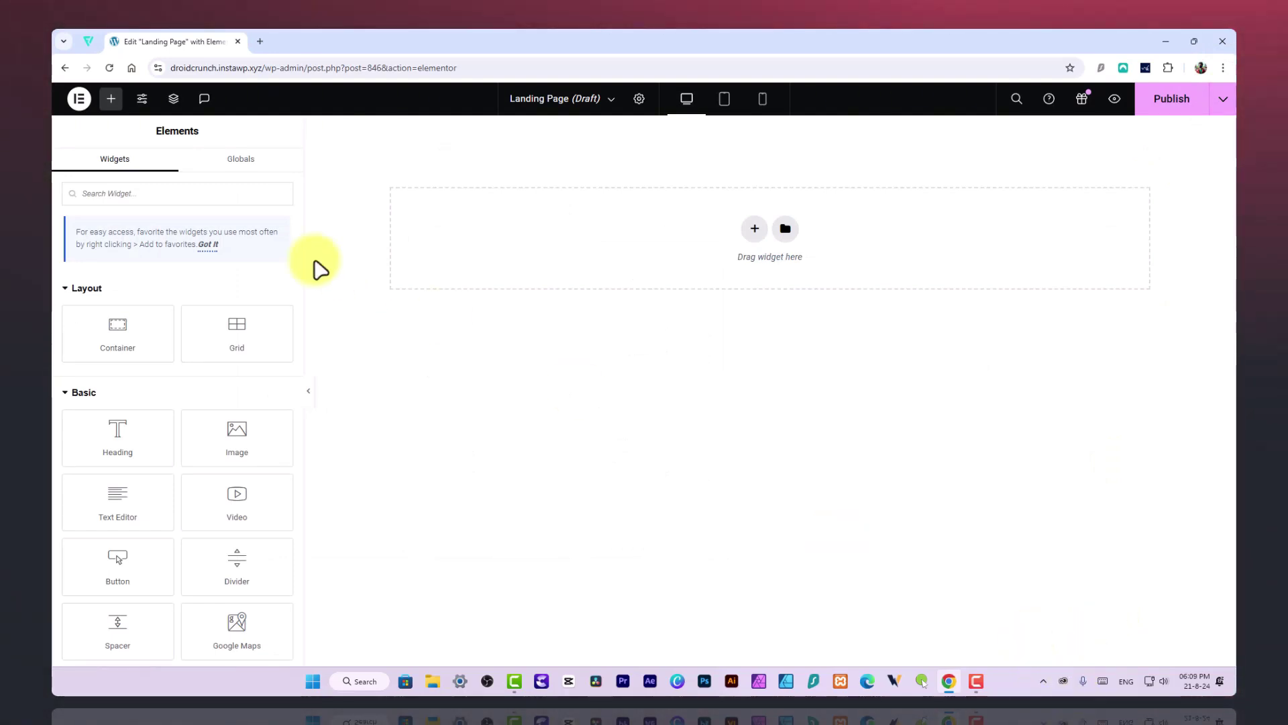
Step: Review the editor's User Preferences, including the panel, canvas, design system, AI and navigation options
{"action": "left_click", "coordinate": [79, 99]}
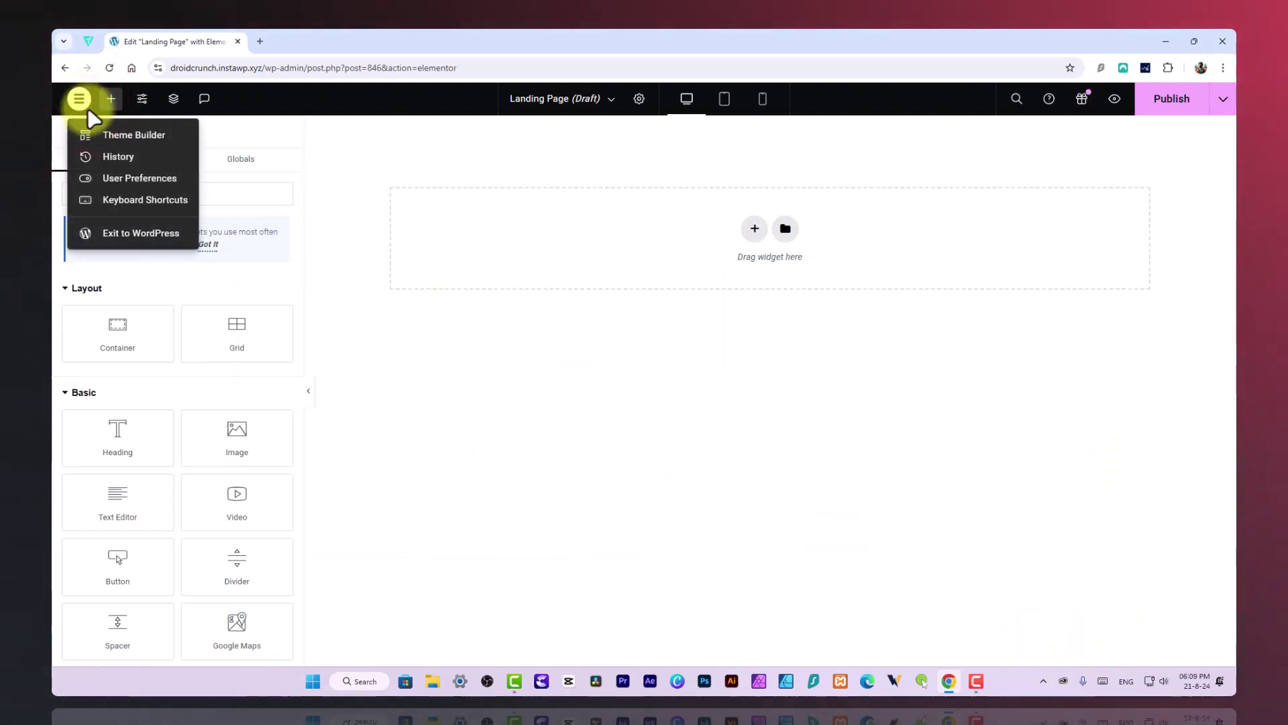
{"action": "left_click", "coordinate": [153, 180]}
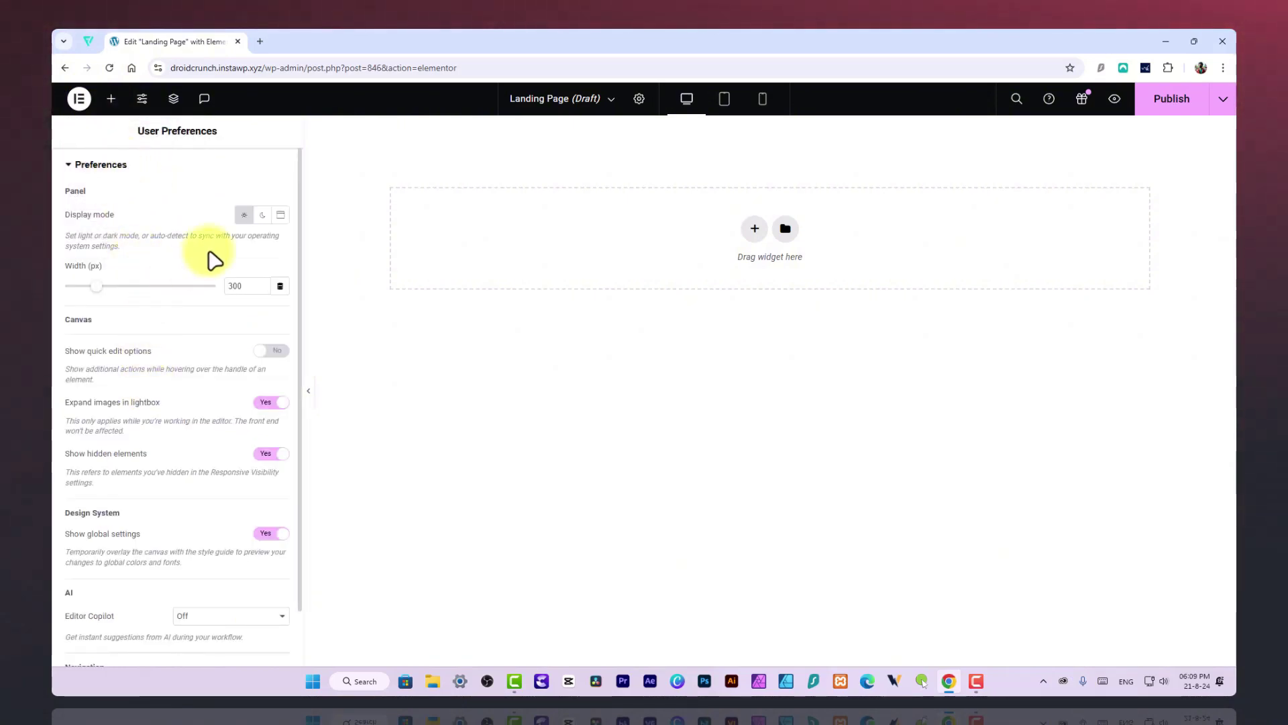
{"action": "scroll", "coordinate": [201, 322], "scroll_direction": "down", "scroll_amount": 1}
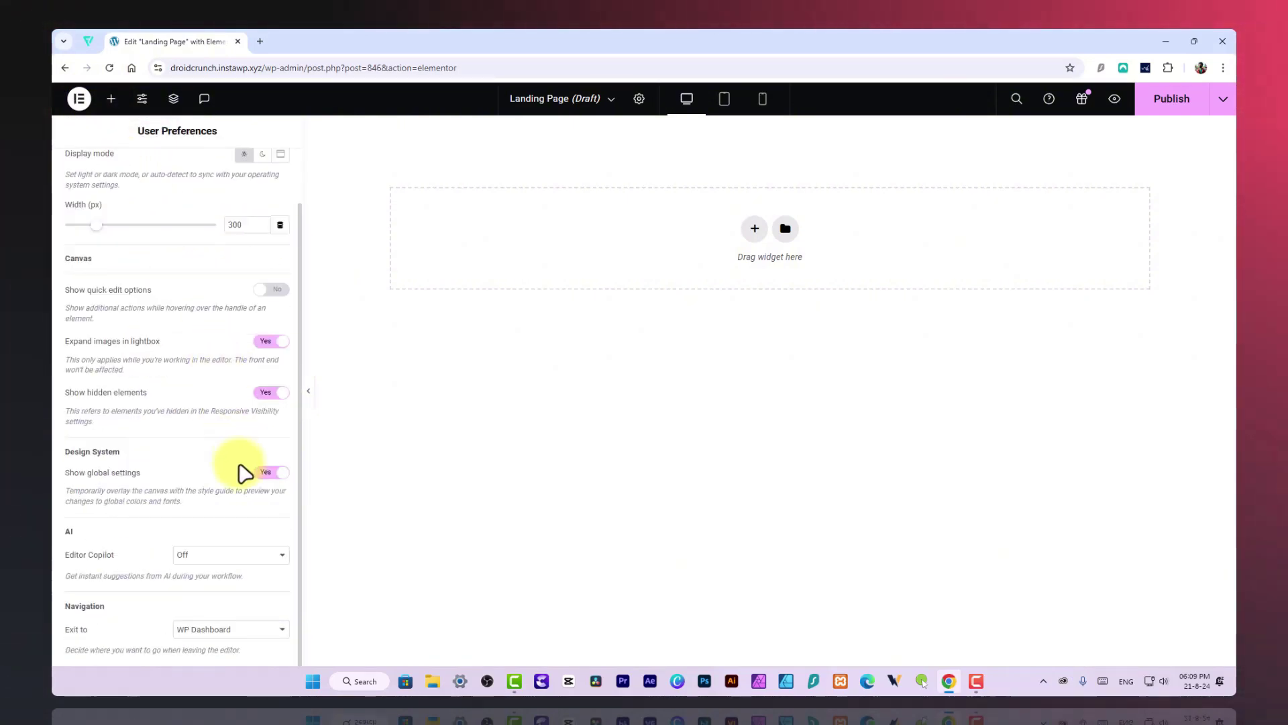
{"action": "scroll", "coordinate": [225, 411], "scroll_direction": "up", "scroll_amount": 1}
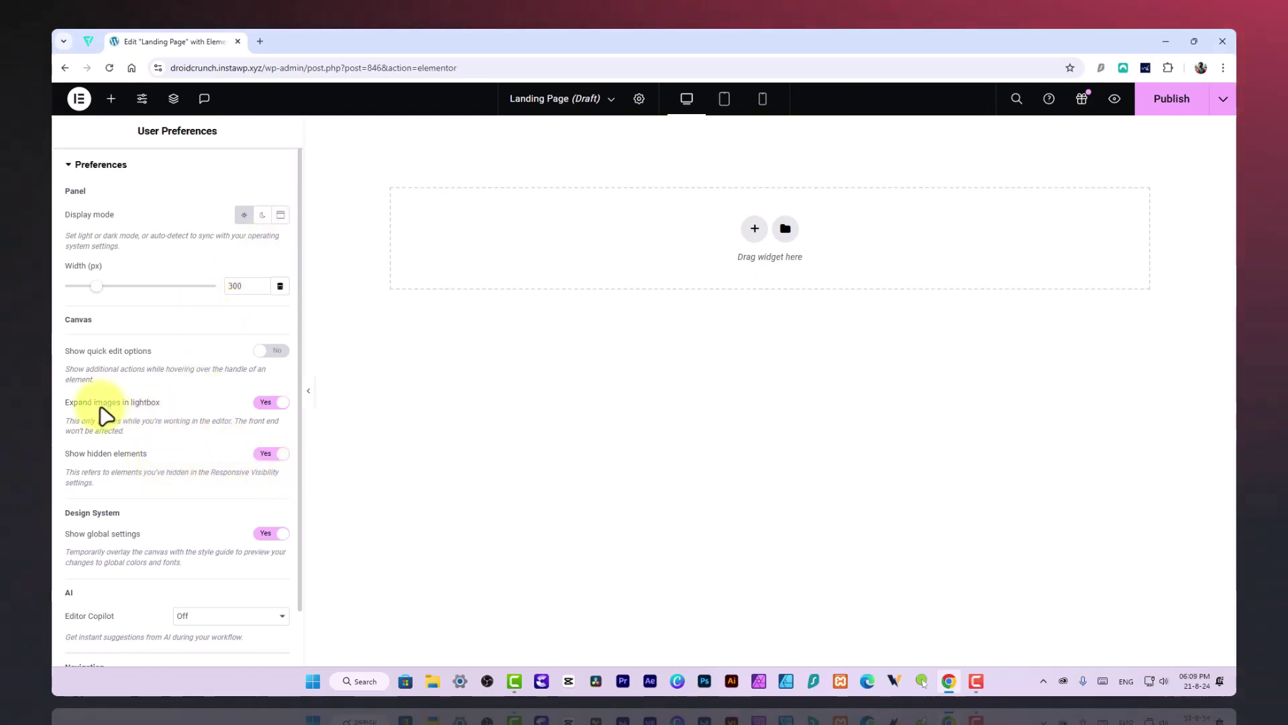
{"action": "scroll", "coordinate": [202, 432], "scroll_direction": "down", "scroll_amount": 1}
{"action": "scroll", "coordinate": [254, 499], "scroll_direction": "up", "scroll_amount": 1}
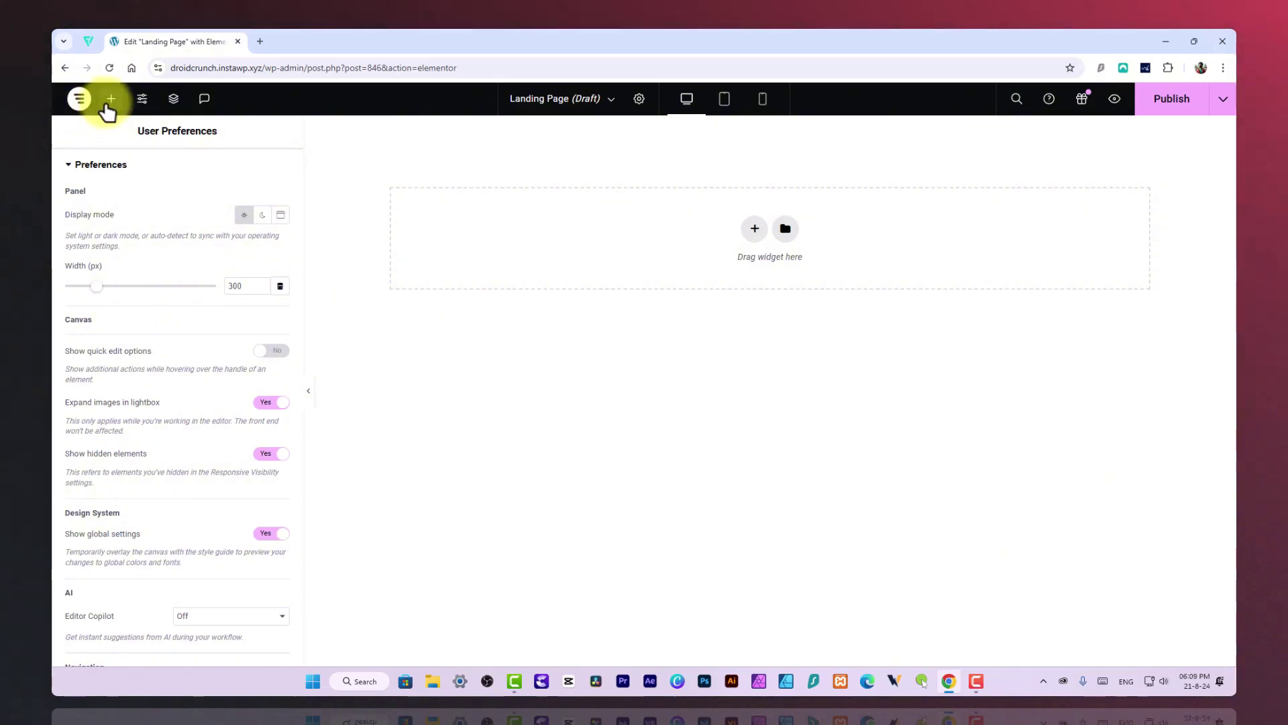
Step: View the list of Elementor keyboard shortcuts and close it again
{"action": "left_click", "coordinate": [79, 99]}
{"action": "left_click", "coordinate": [125, 202]}
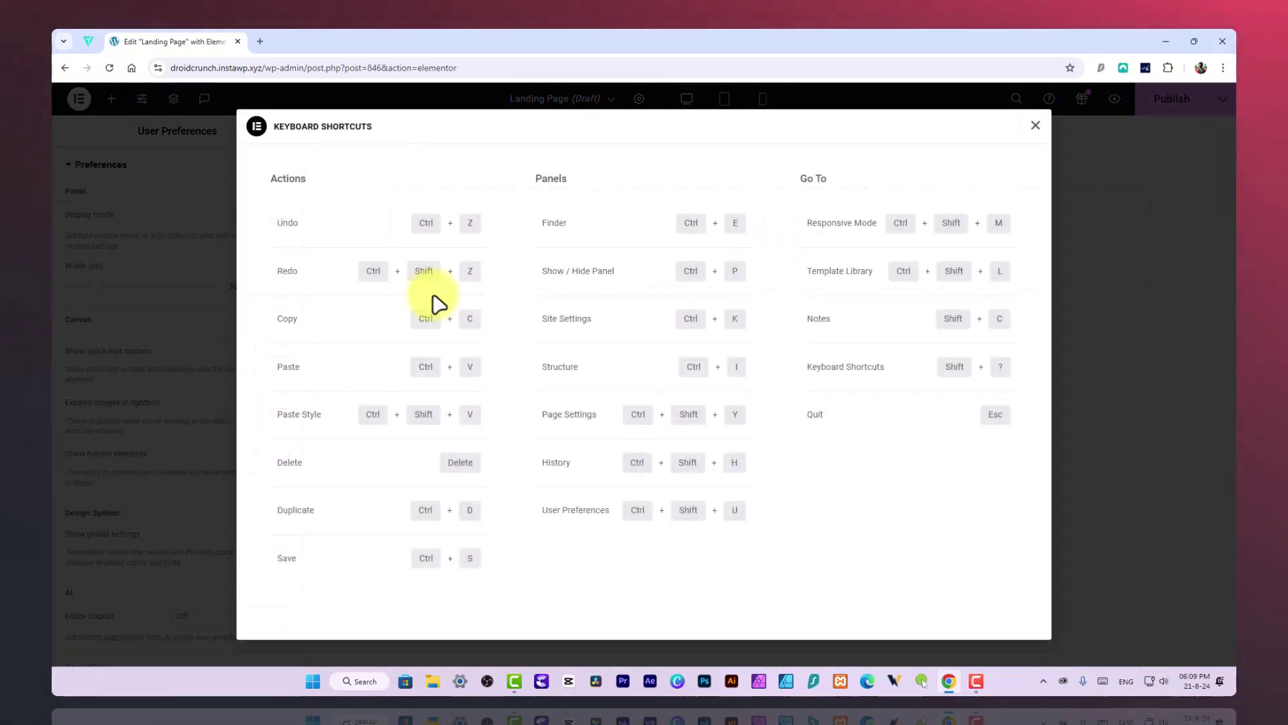
{"action": "left_click", "coordinate": [1036, 126]}
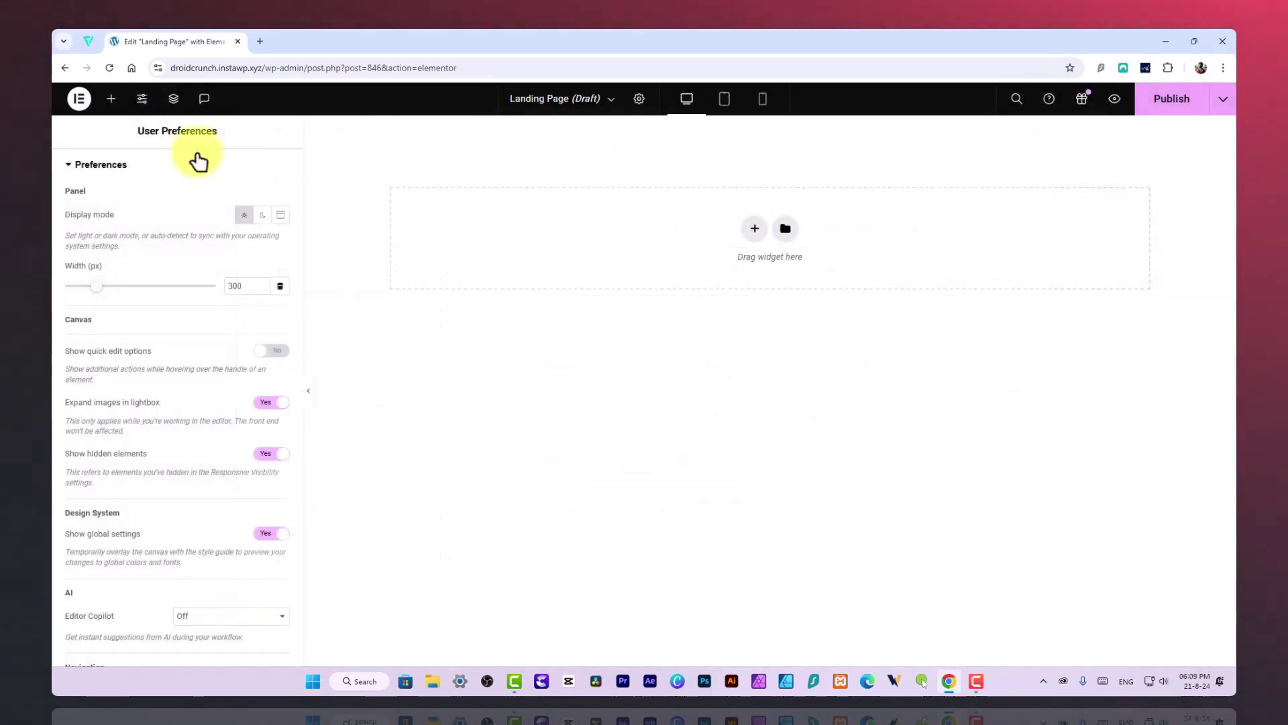
{"action": "left_click", "coordinate": [79, 100]}
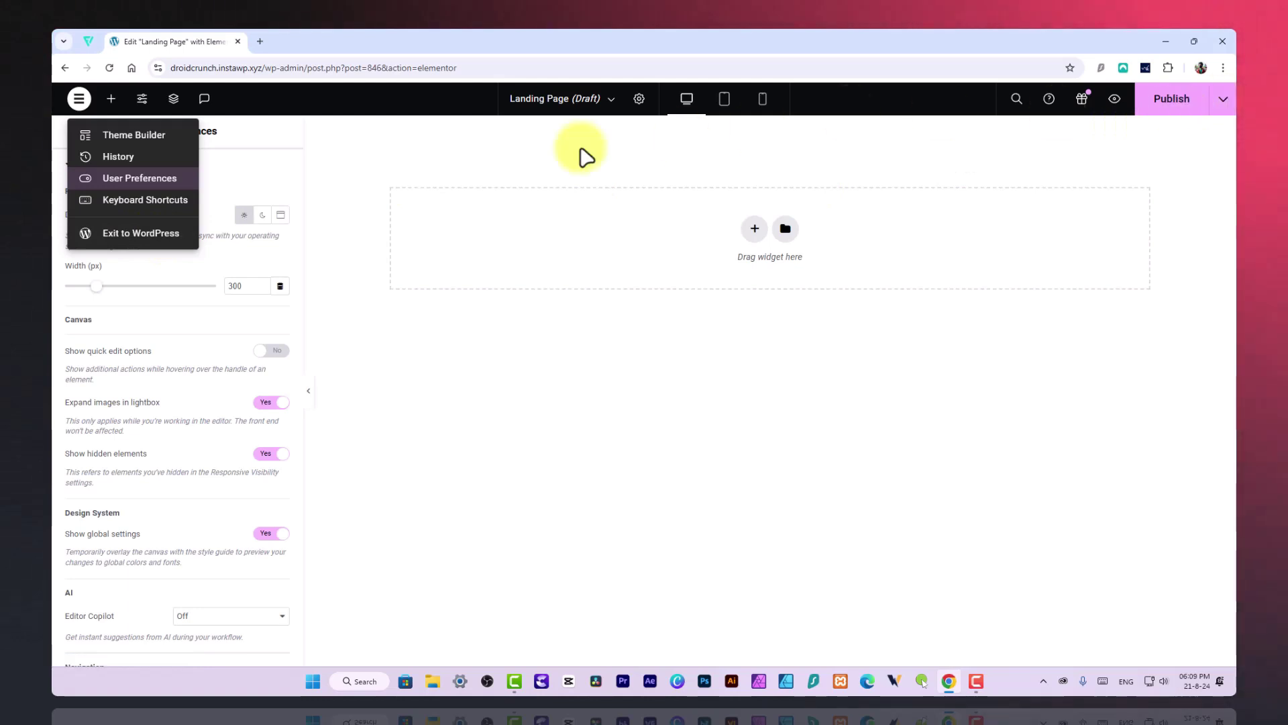
{"action": "left_click", "coordinate": [404, 154]}
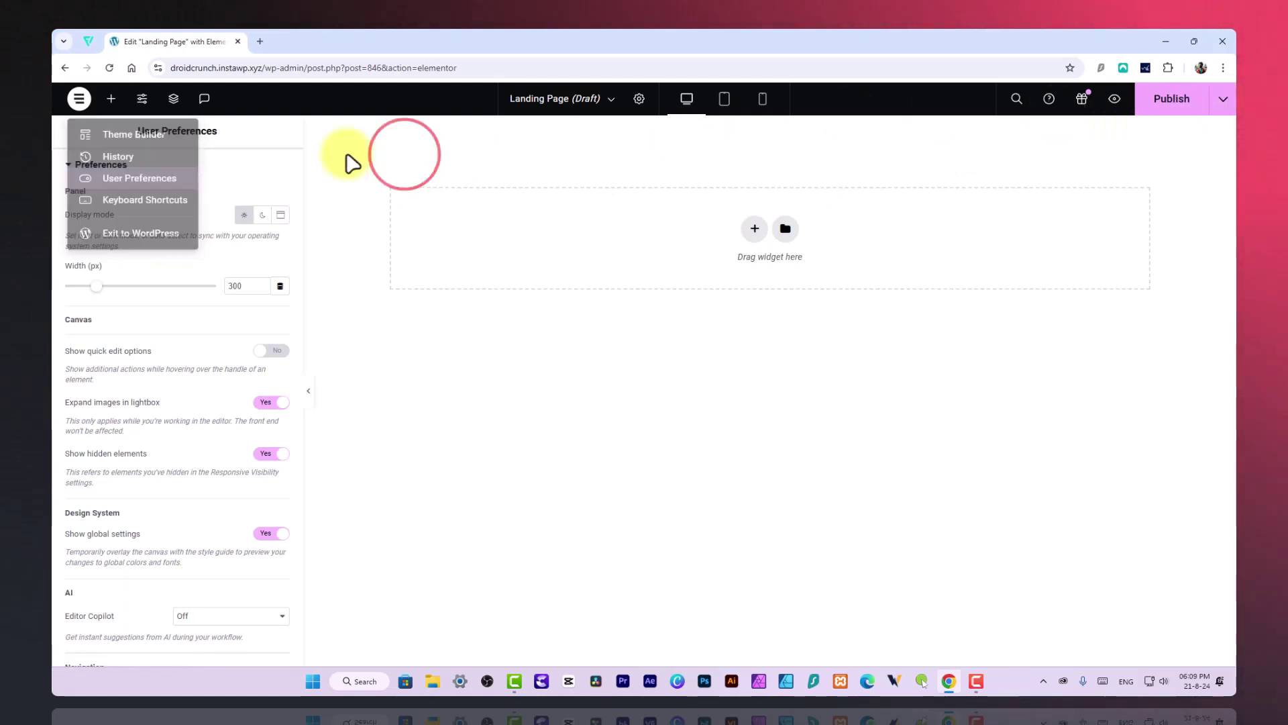
Step: Set the page layout to Elementor Canvas in the landing page's general settings
{"action": "left_click", "coordinate": [640, 100]}
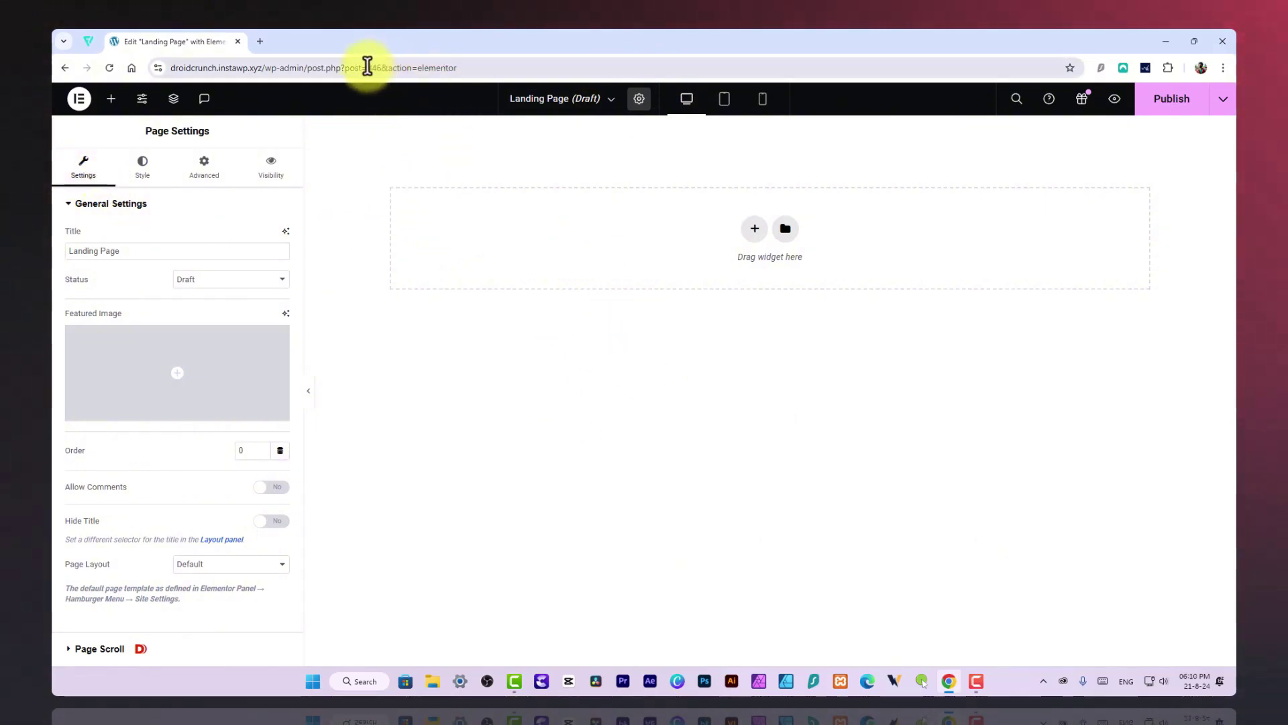
{"action": "left_click_drag", "start_coordinate": [368, 67], "coordinate": [379, 67]}
{"action": "left_click", "coordinate": [565, 376]}
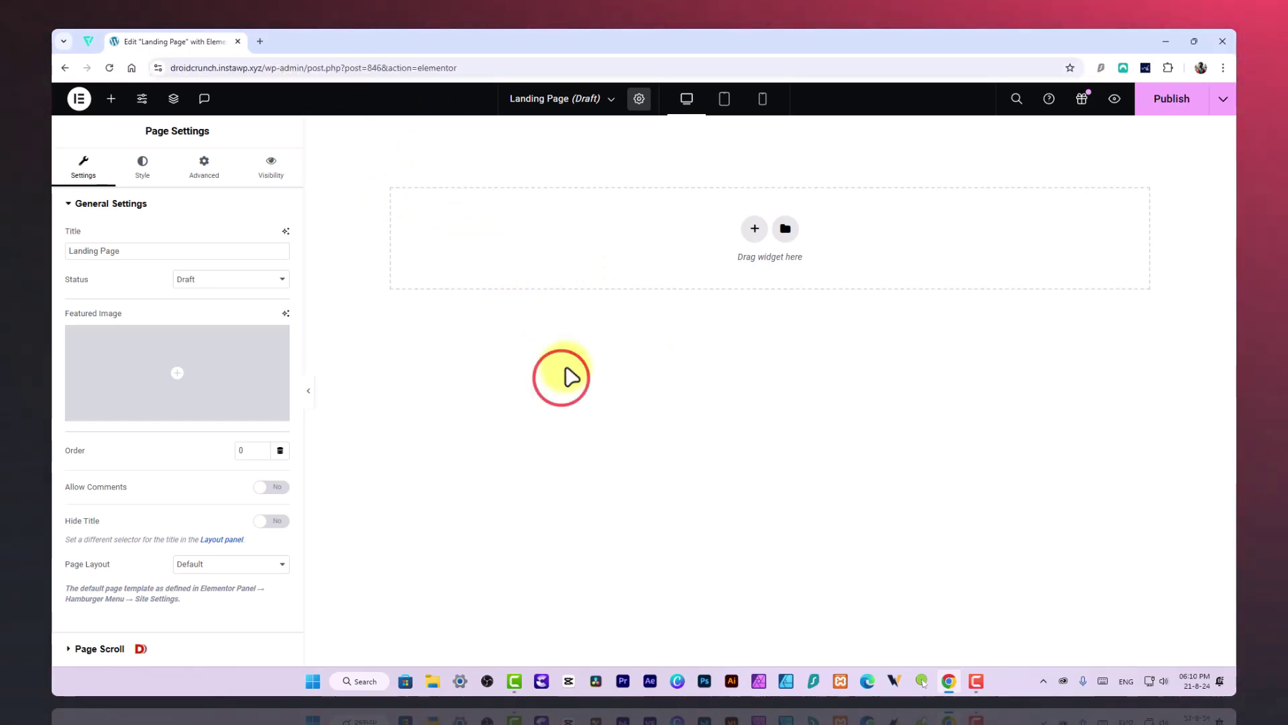
{"action": "left_click", "coordinate": [638, 100]}
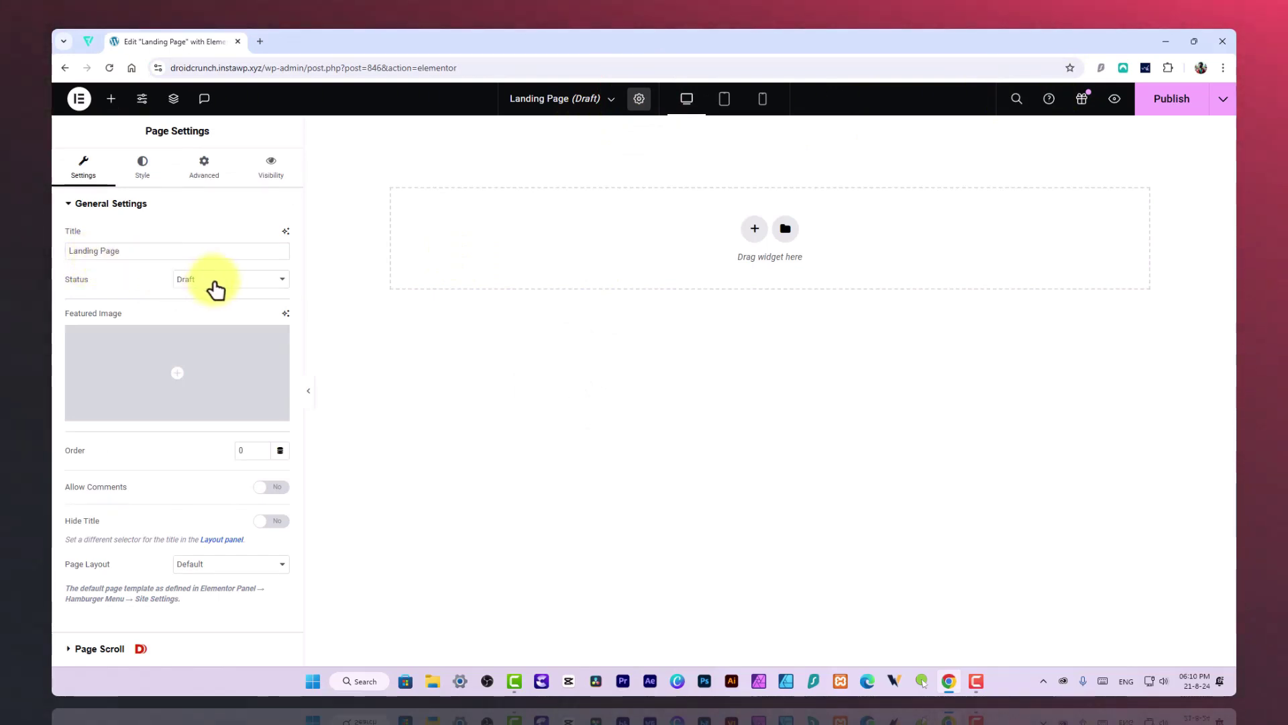
{"action": "left_click", "coordinate": [215, 282]}
{"action": "left_click", "coordinate": [142, 287]}
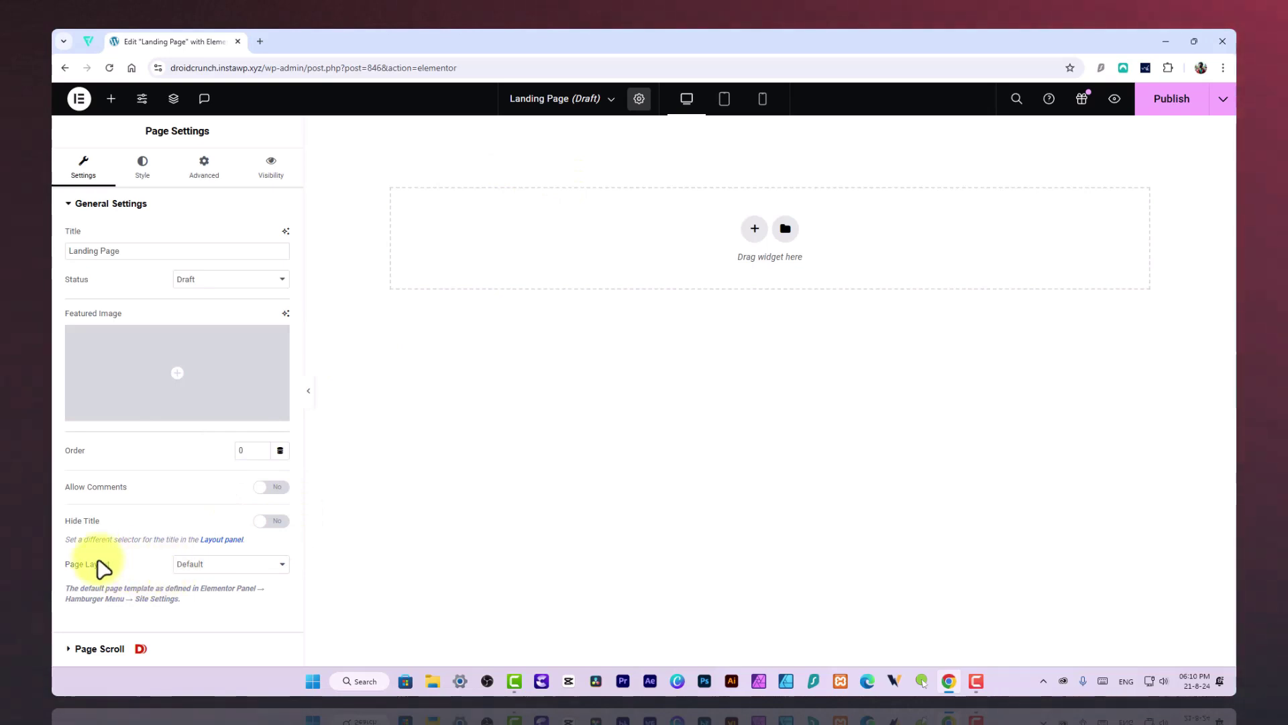
{"action": "left_click", "coordinate": [188, 566]}
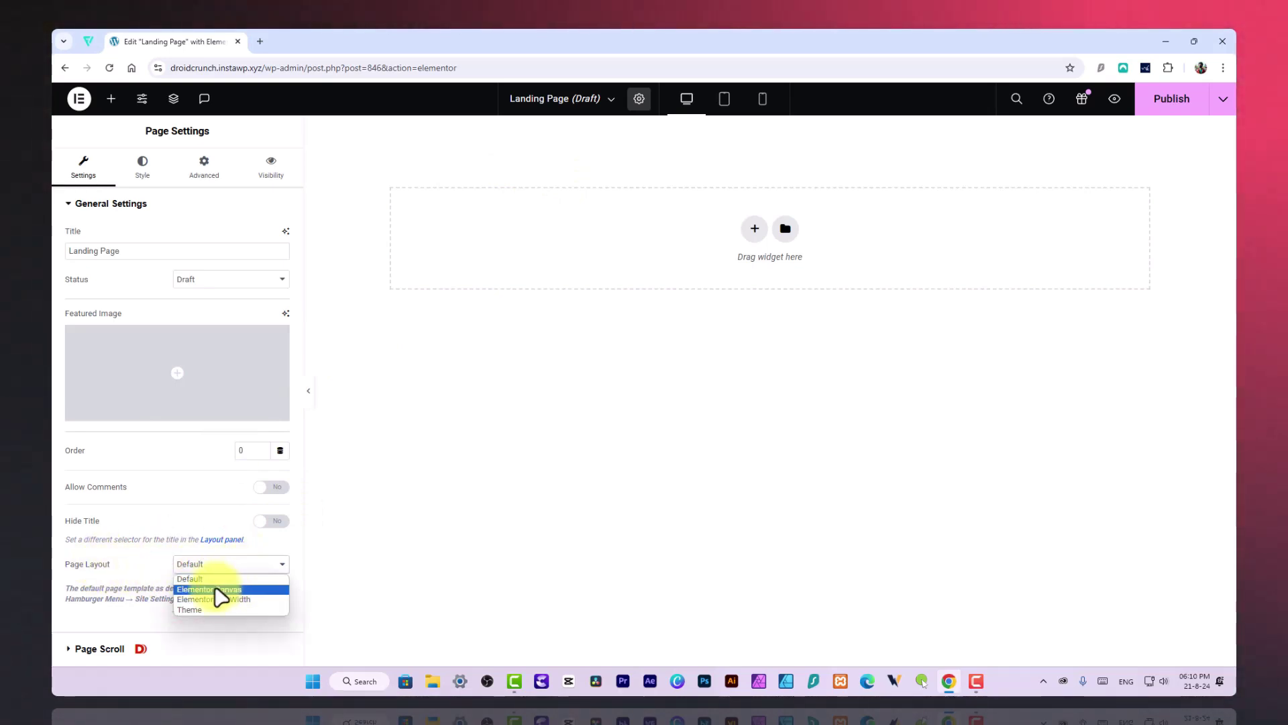
{"action": "left_click", "coordinate": [216, 590]}
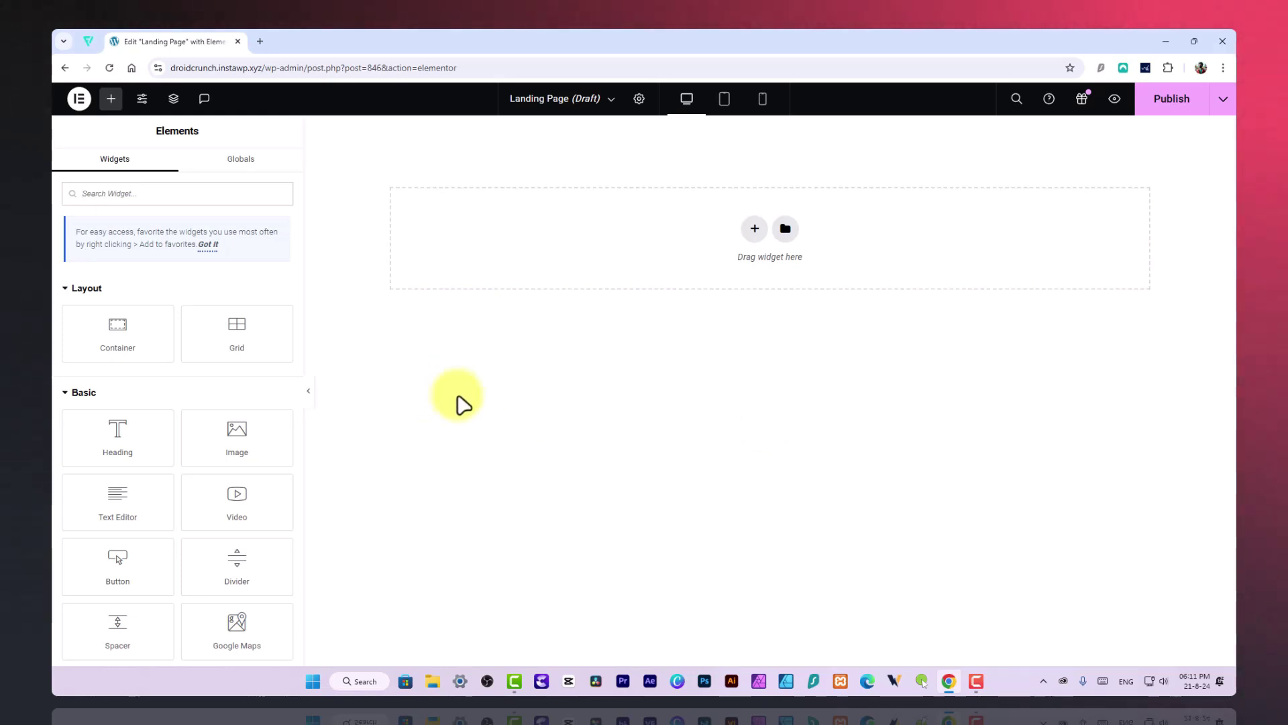
Step: Open the Typography section of the Theme Style in the site settings
{"action": "left_click", "coordinate": [142, 102]}
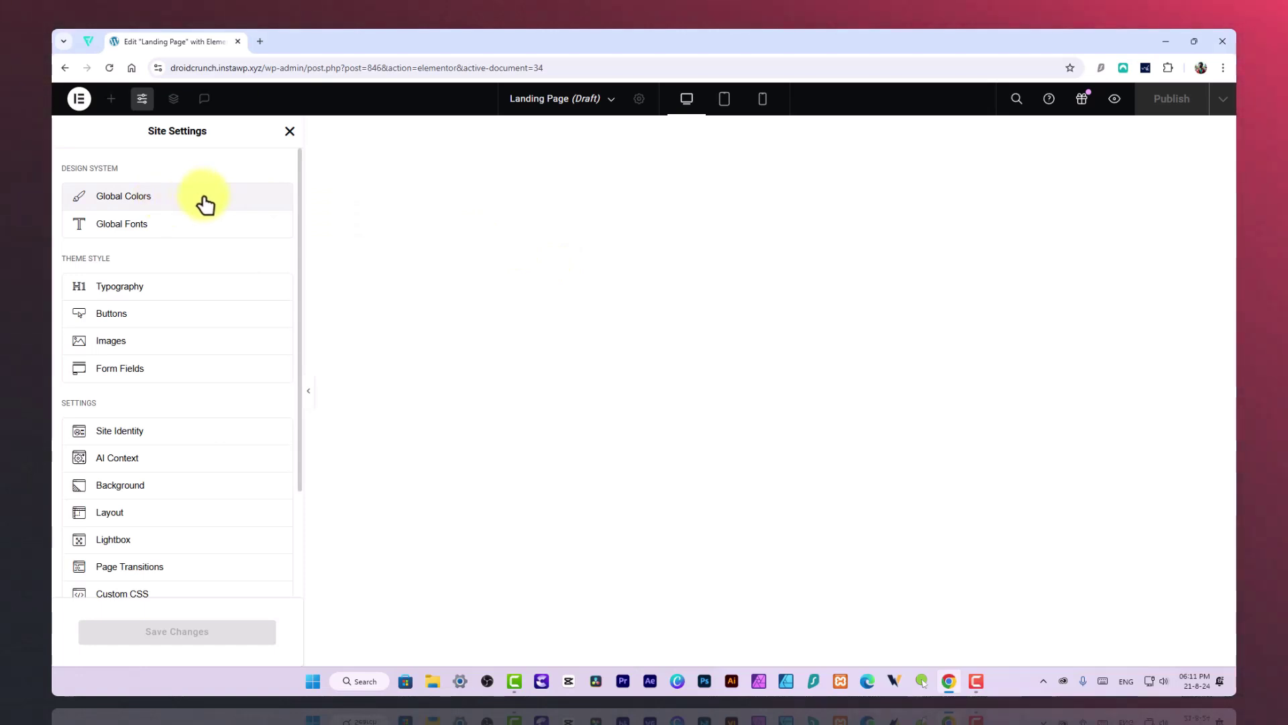
{"action": "left_click", "coordinate": [140, 285]}
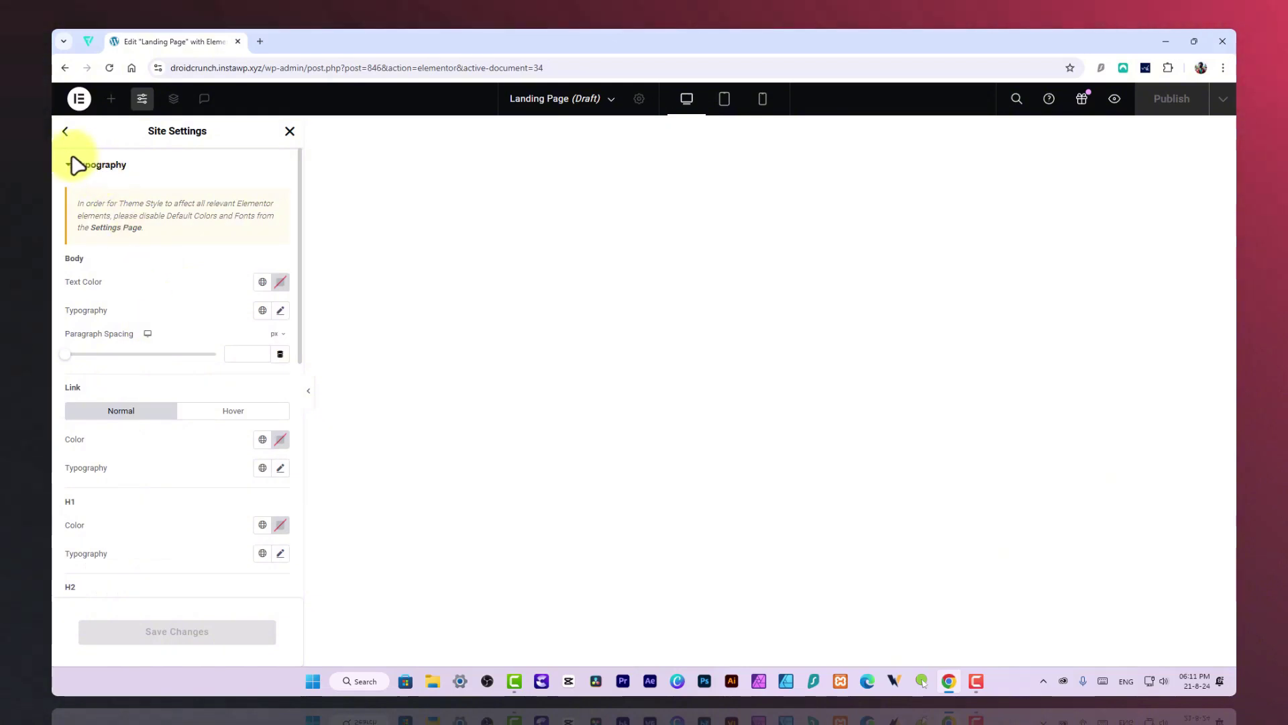
{"action": "left_click", "coordinate": [65, 133]}
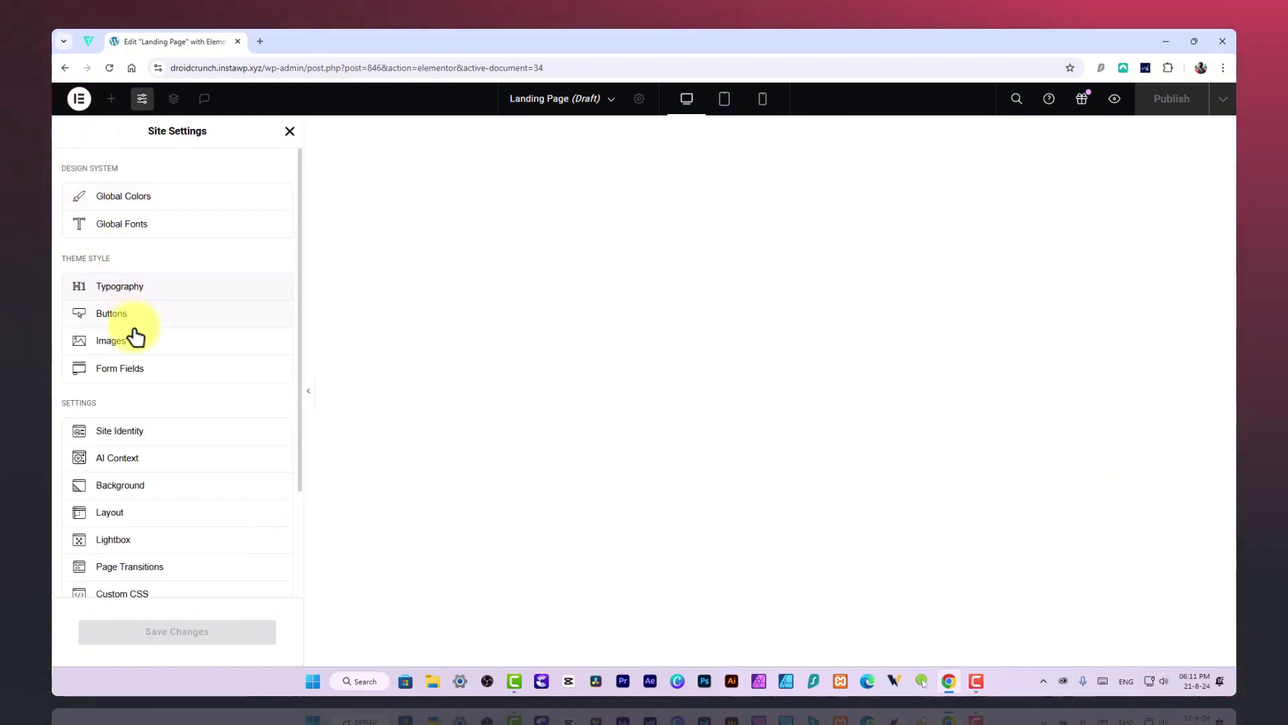
{"action": "left_click", "coordinate": [139, 287]}
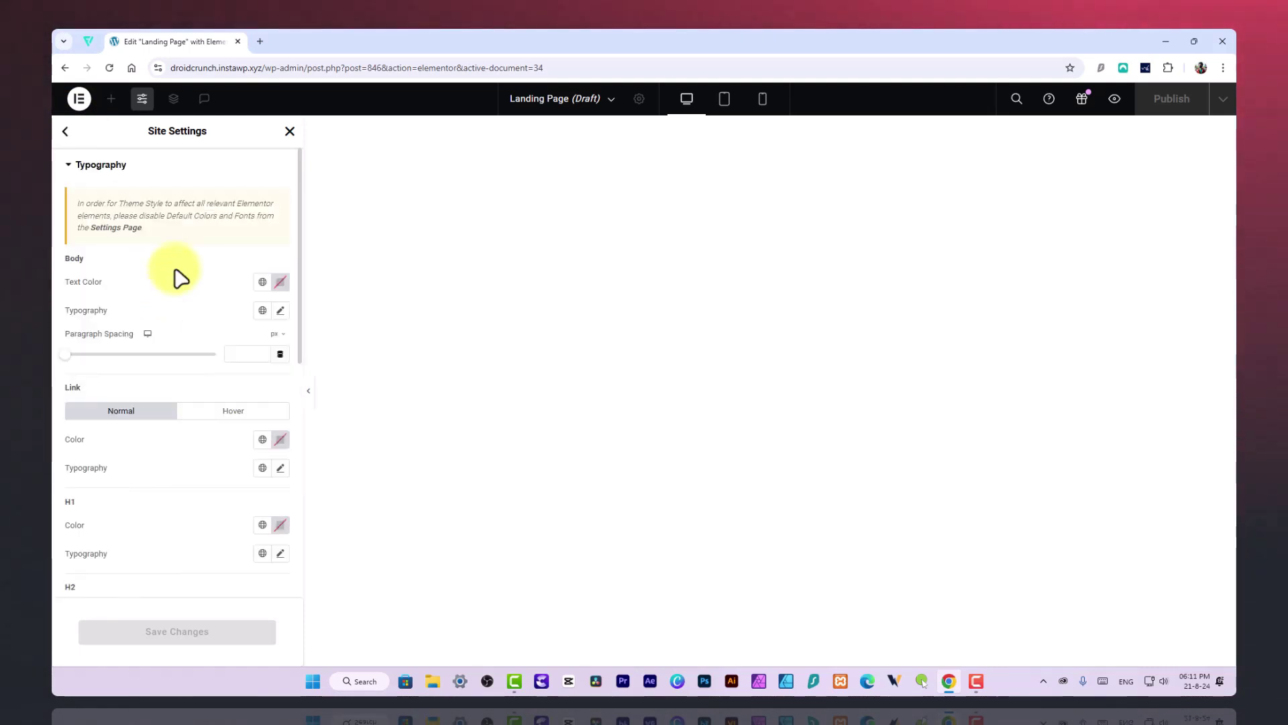
Step: Browse the font families for the body text and review the H1 to H6 color and typography settings
{"action": "left_click", "coordinate": [281, 312]}
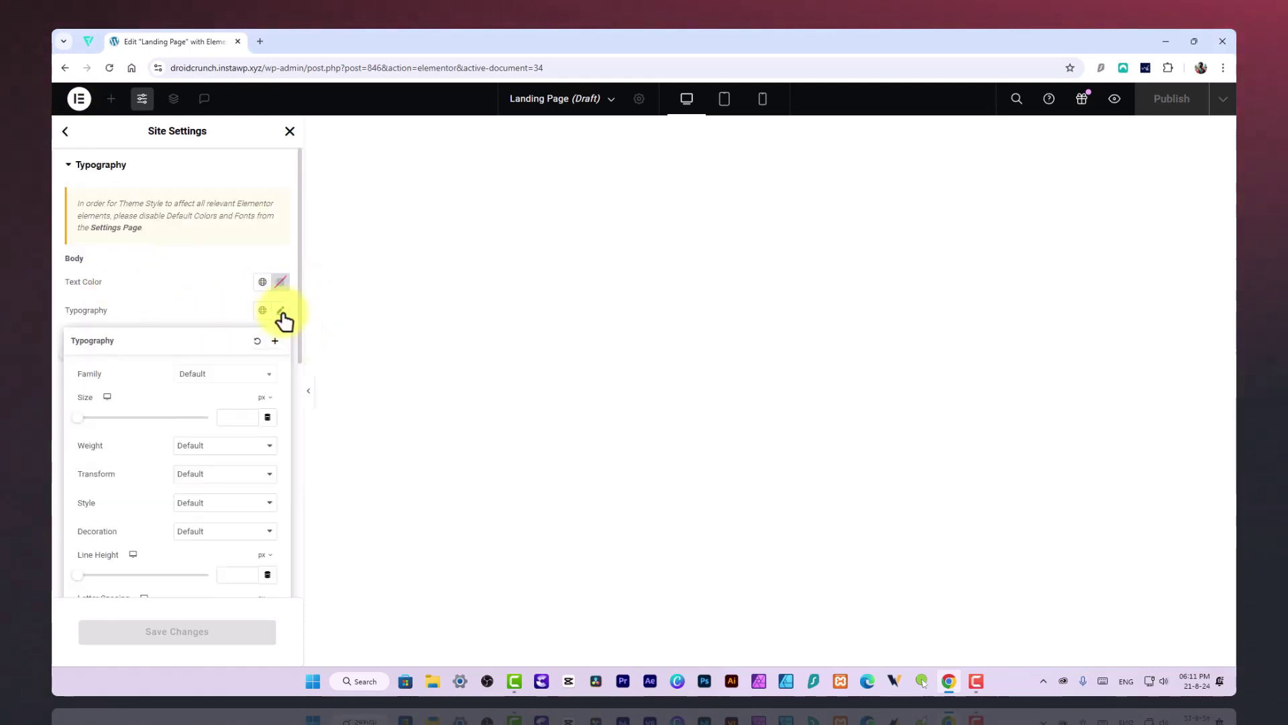
{"action": "left_click", "coordinate": [197, 378]}
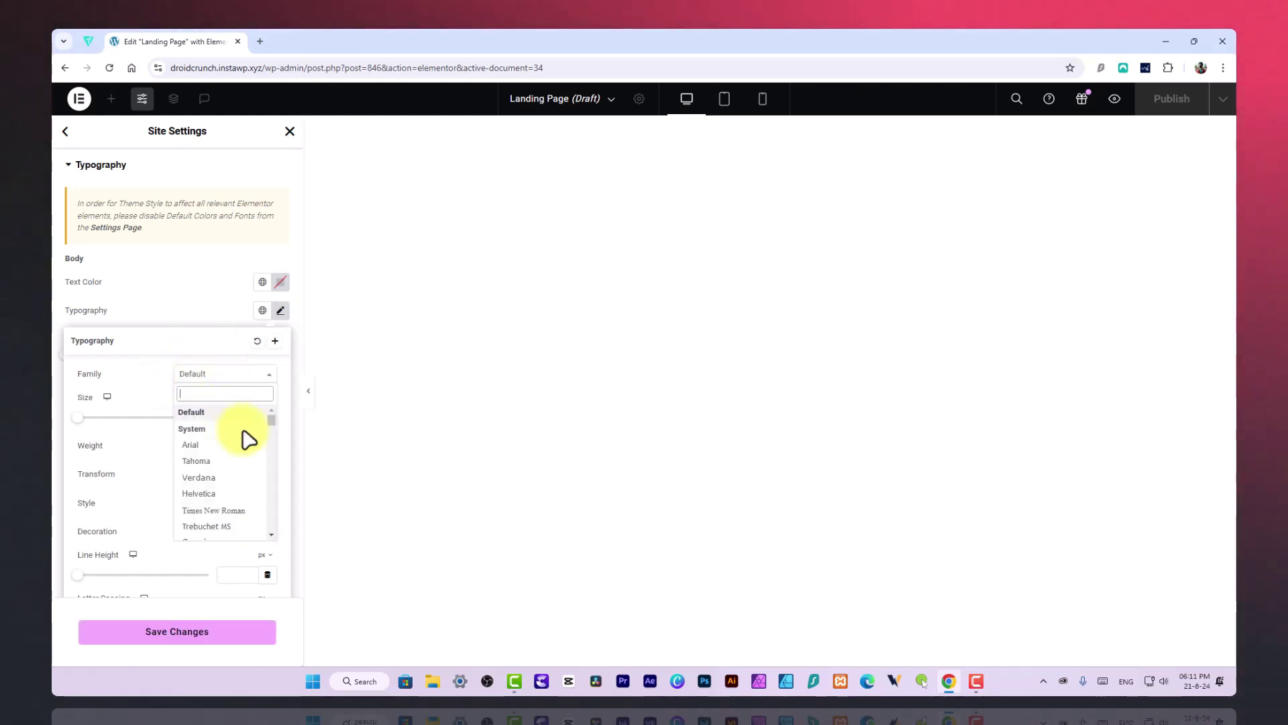
{"action": "scroll", "coordinate": [271, 433], "scroll_direction": "down", "scroll_amount": 10}
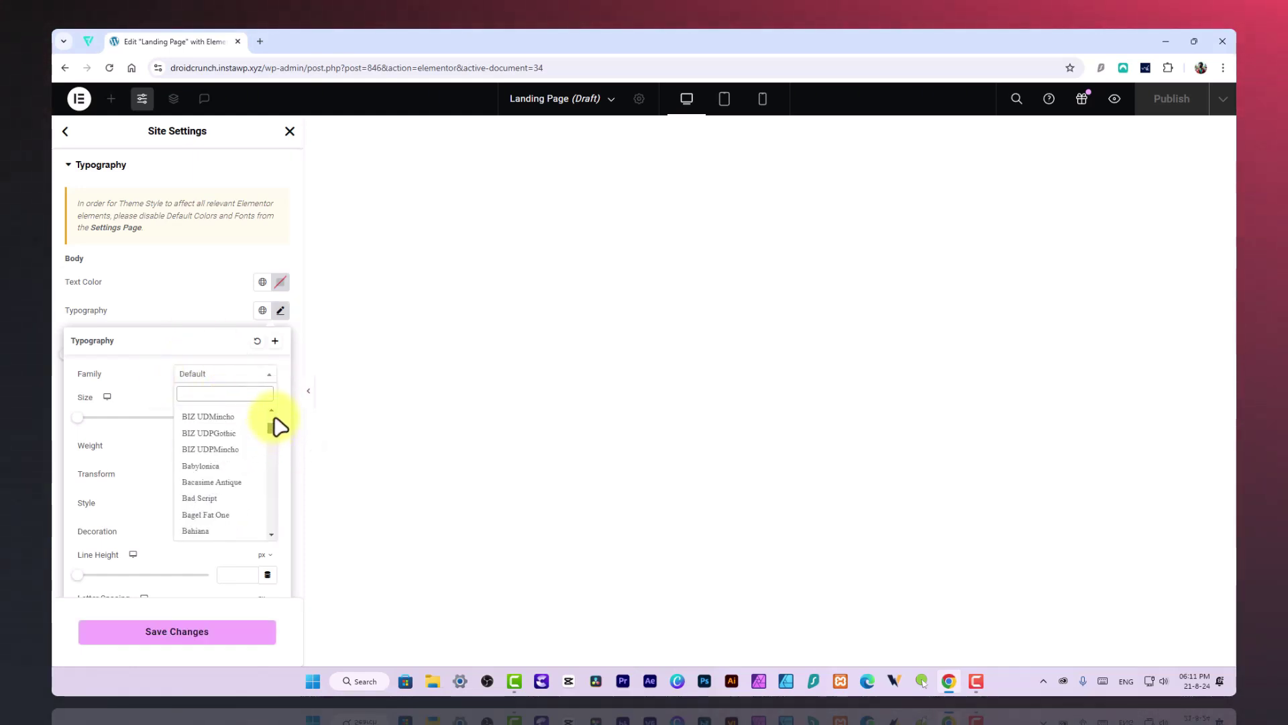
{"action": "scroll", "coordinate": [277, 425], "scroll_direction": "up", "scroll_amount": 10}
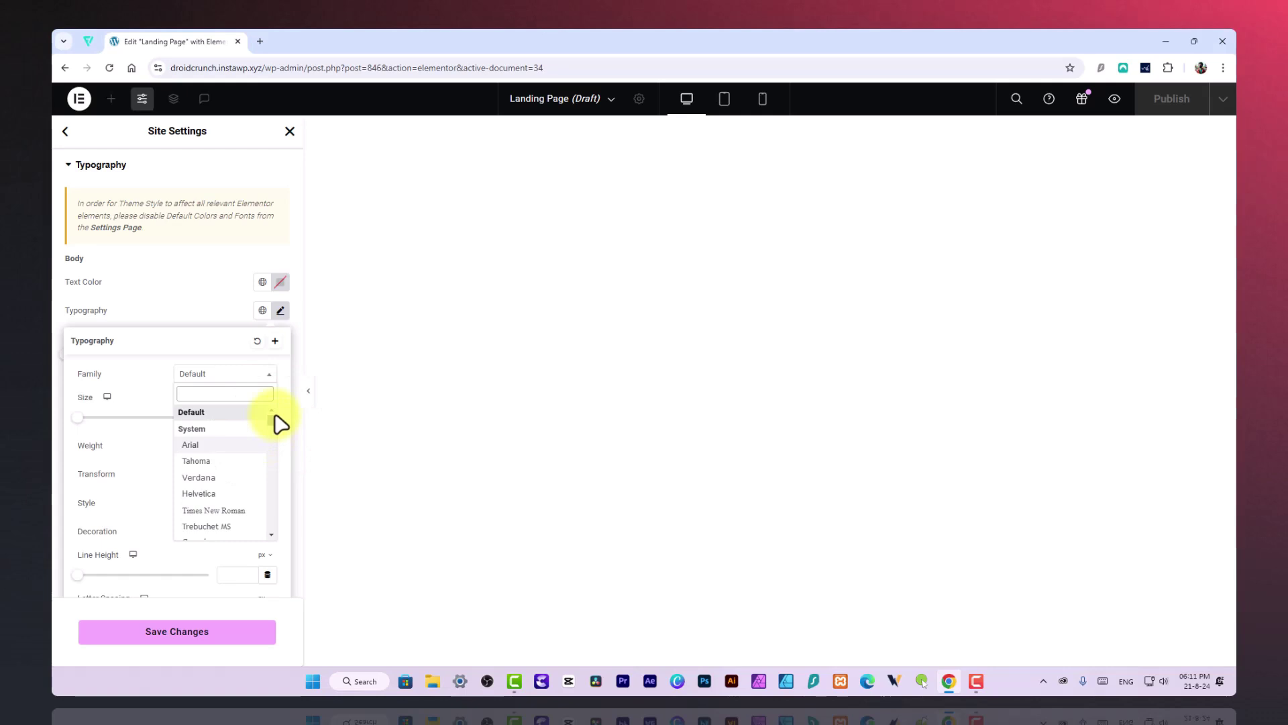
{"action": "left_click", "coordinate": [215, 296]}
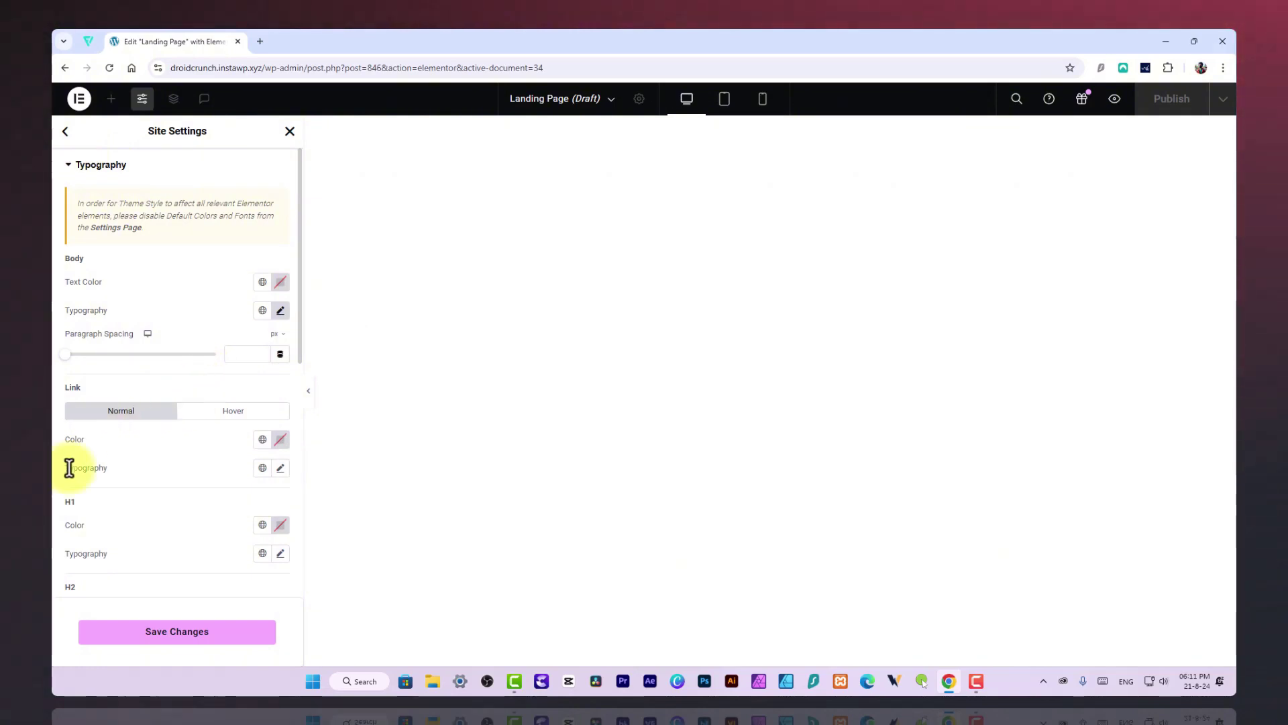
{"action": "scroll", "coordinate": [152, 533], "scroll_direction": "down", "scroll_amount": 10}
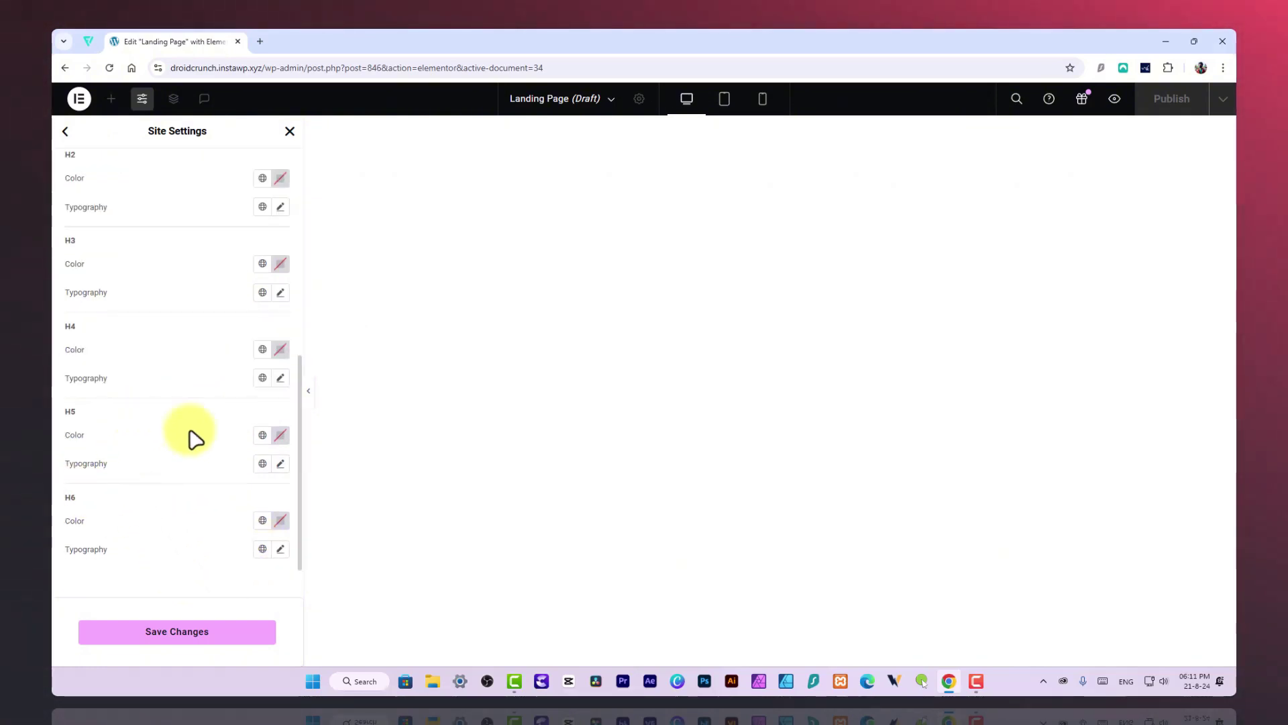
{"action": "scroll", "coordinate": [241, 535], "scroll_direction": "up", "scroll_amount": 10}
{"action": "left_click", "coordinate": [62, 130]}
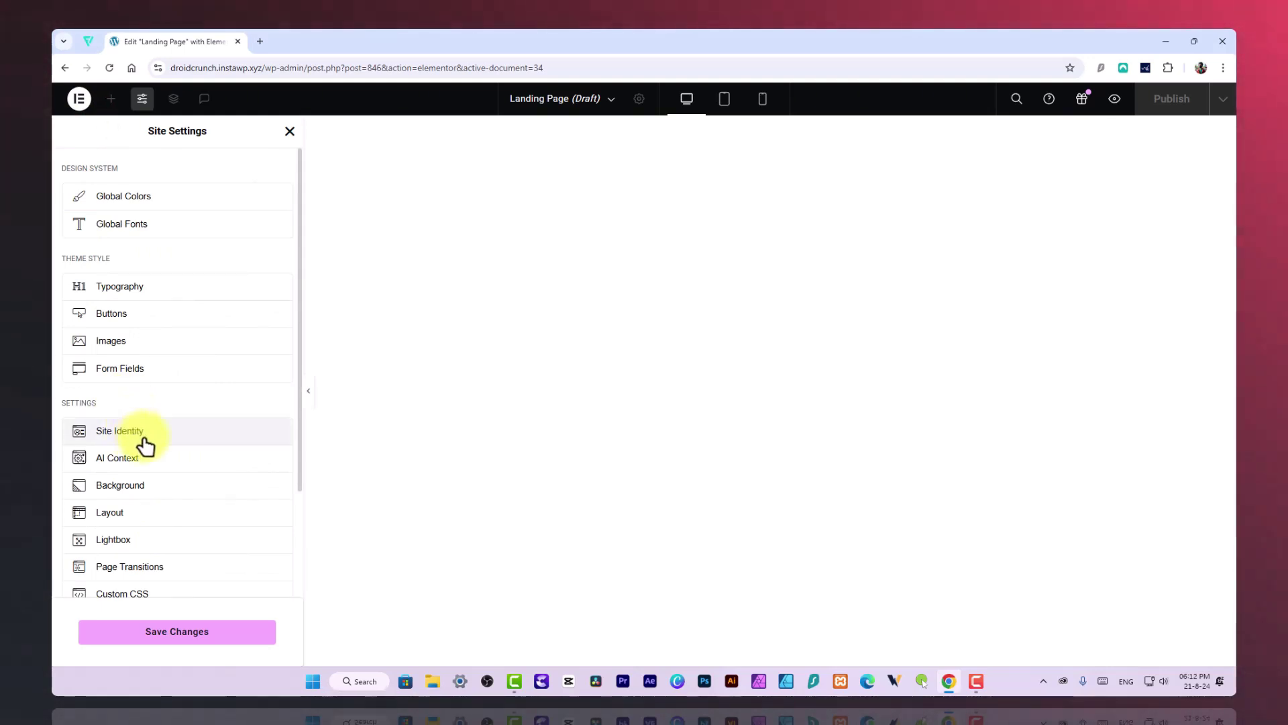
Step: Review the Site Identity settings for the site name, description, logo and favicon
{"action": "left_click", "coordinate": [138, 435]}
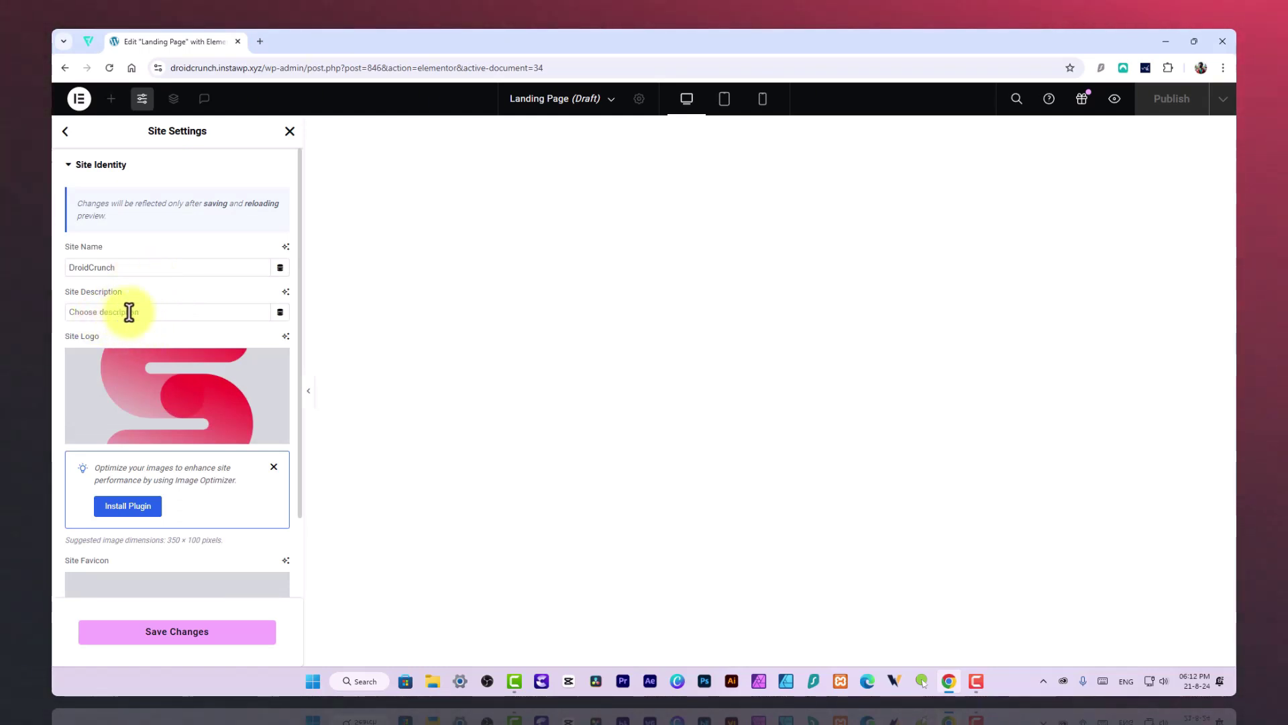
{"action": "scroll", "coordinate": [161, 429], "scroll_direction": "down", "scroll_amount": 3}
{"action": "scroll", "coordinate": [201, 470], "scroll_direction": "up", "scroll_amount": 3}
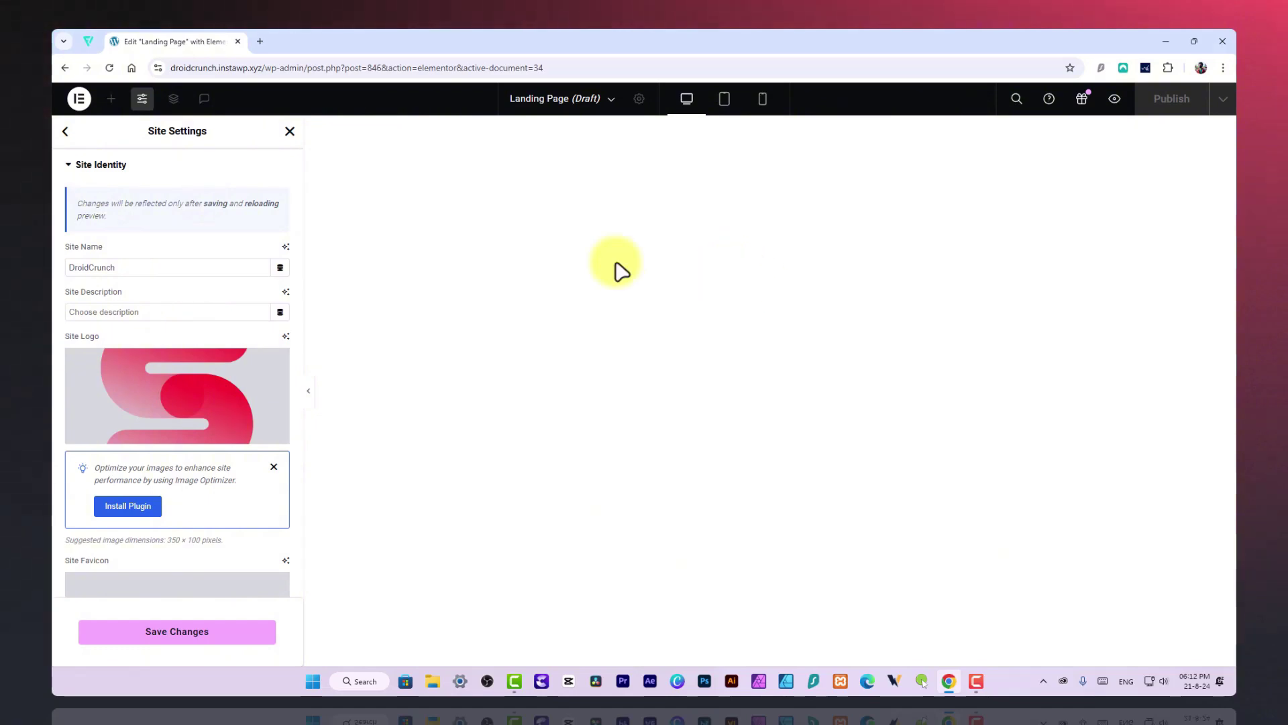
Step: Return to the site settings overview, close the site settings and save the changes
{"action": "left_click", "coordinate": [65, 132]}
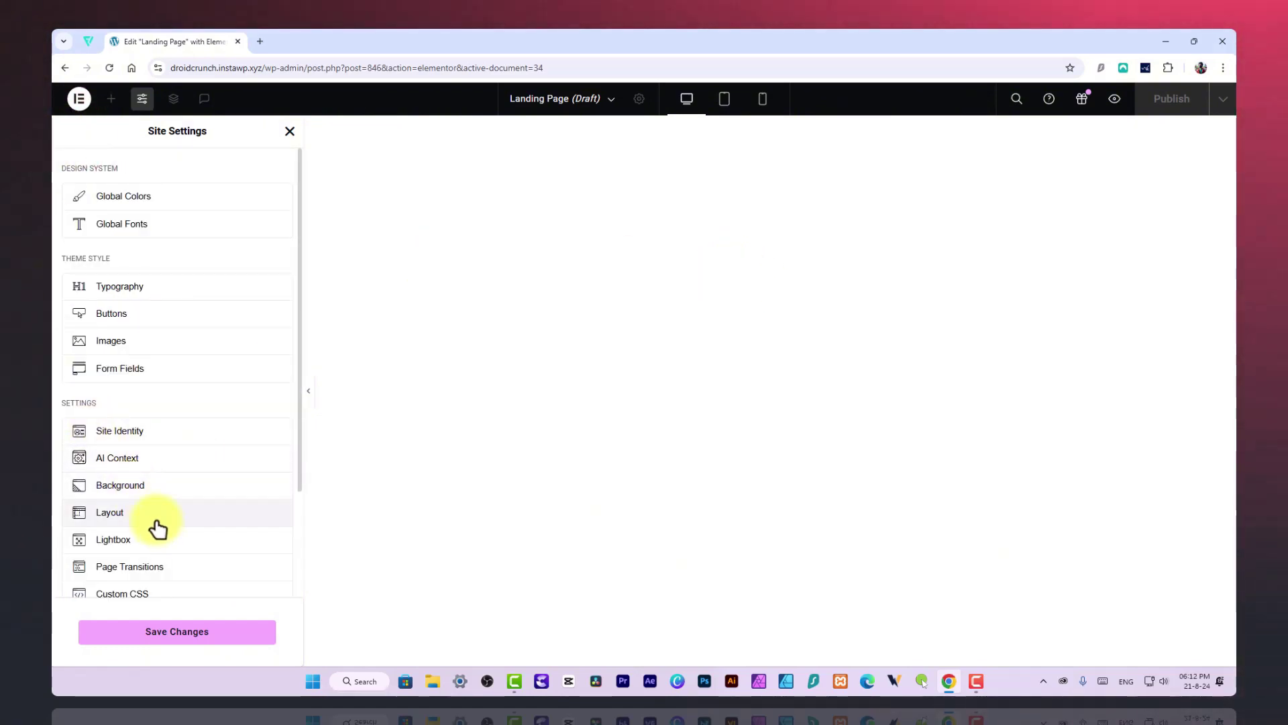
{"action": "scroll", "coordinate": [171, 533], "scroll_direction": "down", "scroll_amount": 2}
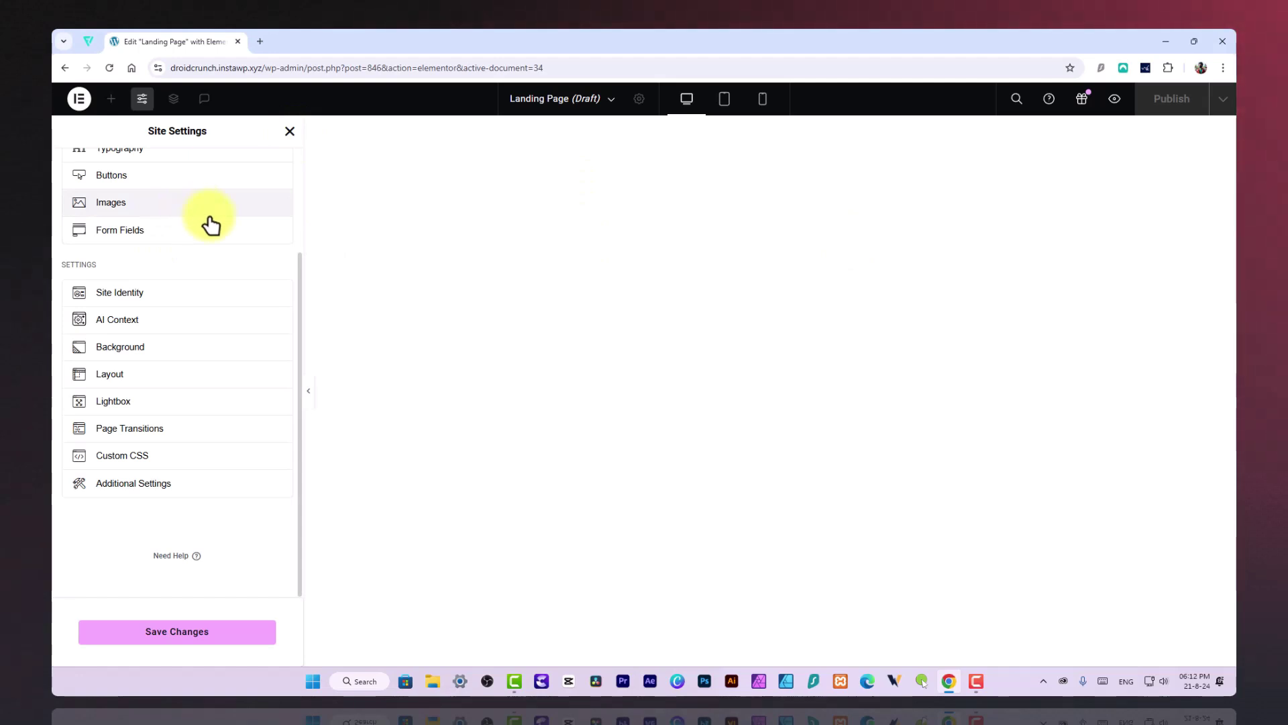
{"action": "scroll", "coordinate": [224, 231], "scroll_direction": "up", "scroll_amount": 1}
{"action": "scroll", "coordinate": [226, 234], "scroll_direction": "up", "scroll_amount": 1}
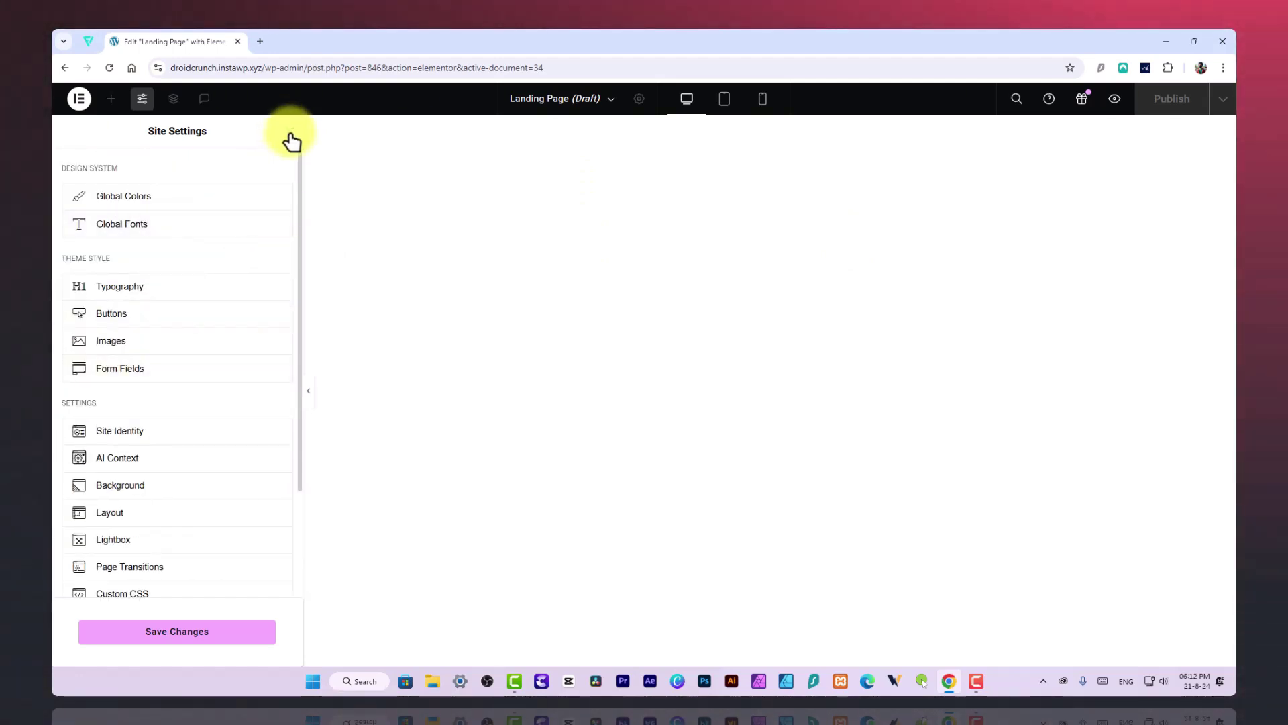
{"action": "left_click", "coordinate": [291, 135]}
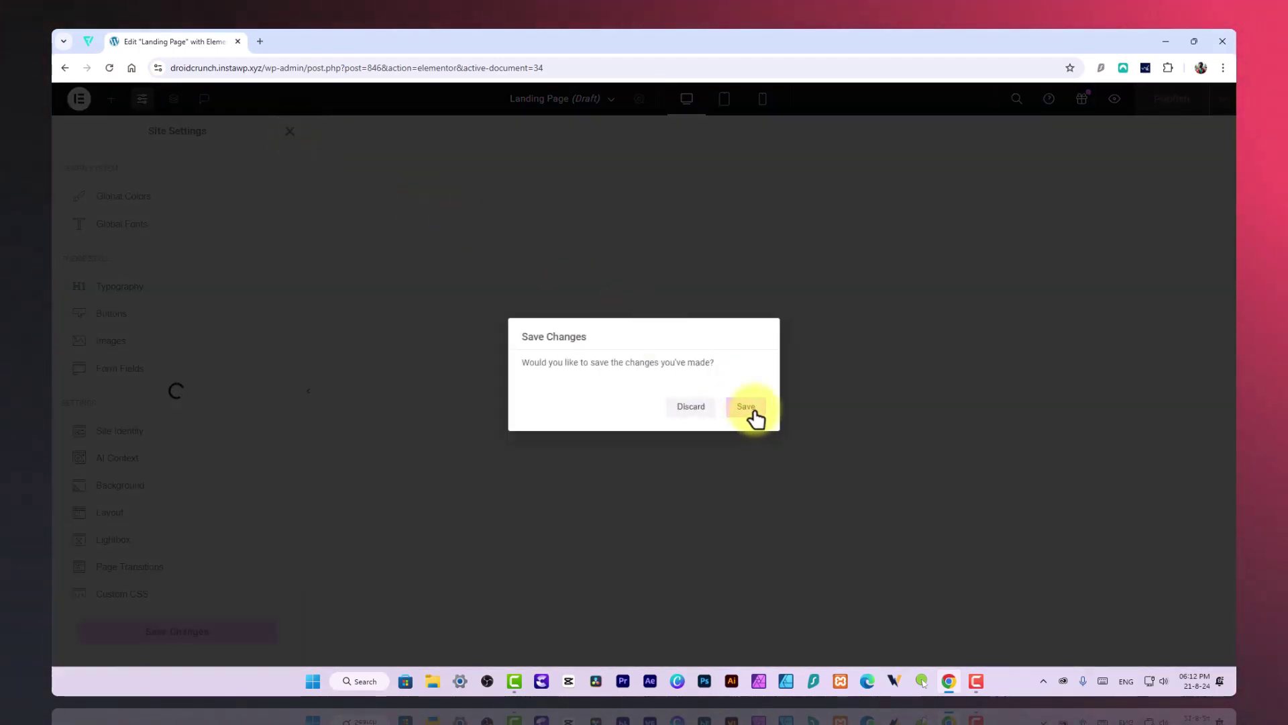
{"action": "left_click", "coordinate": [750, 411]}
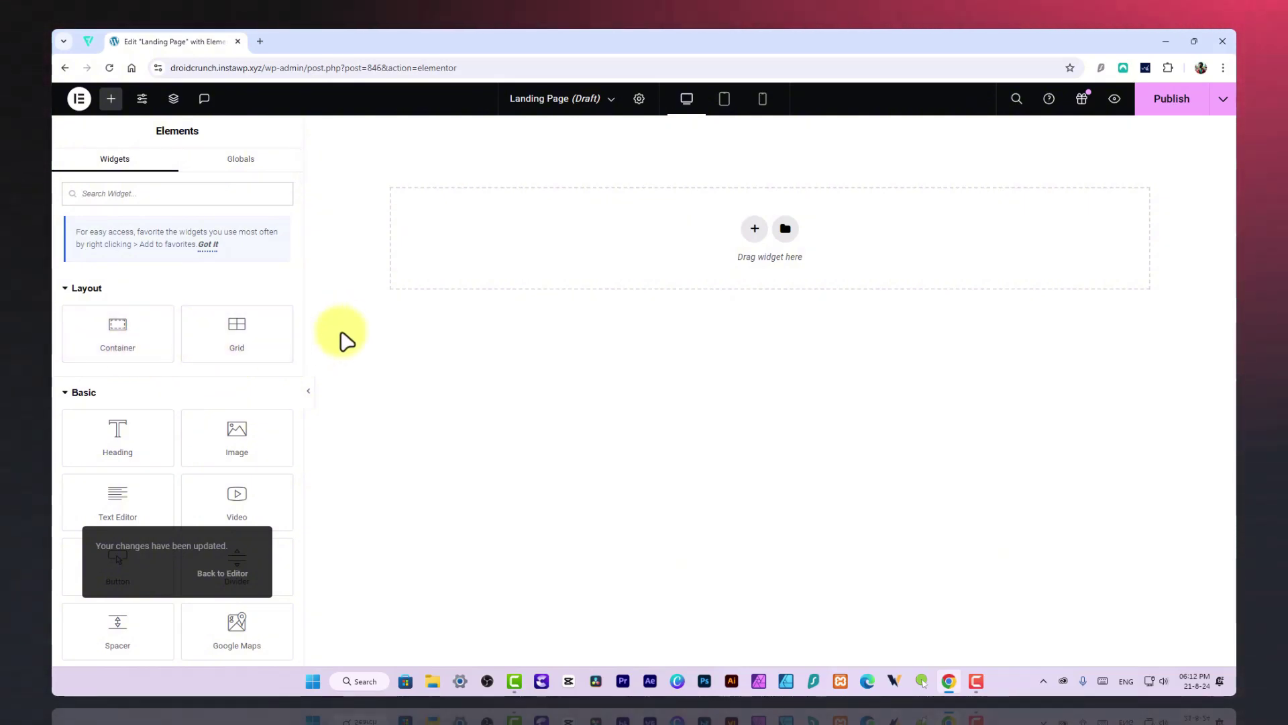
Step: Add a container to the empty landing page and keep its layout as Flexbox
{"action": "left_click", "coordinate": [111, 339]}
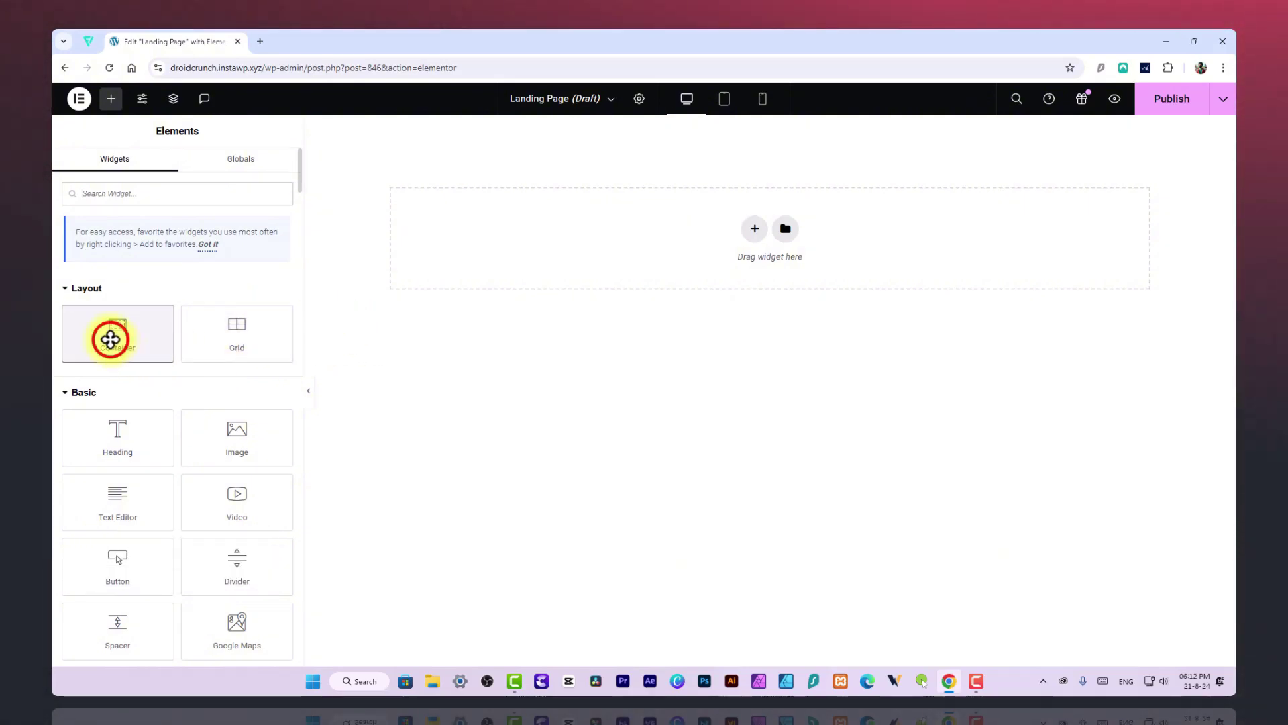
{"action": "left_click_drag", "start_coordinate": [126, 342], "coordinate": [545, 278]}
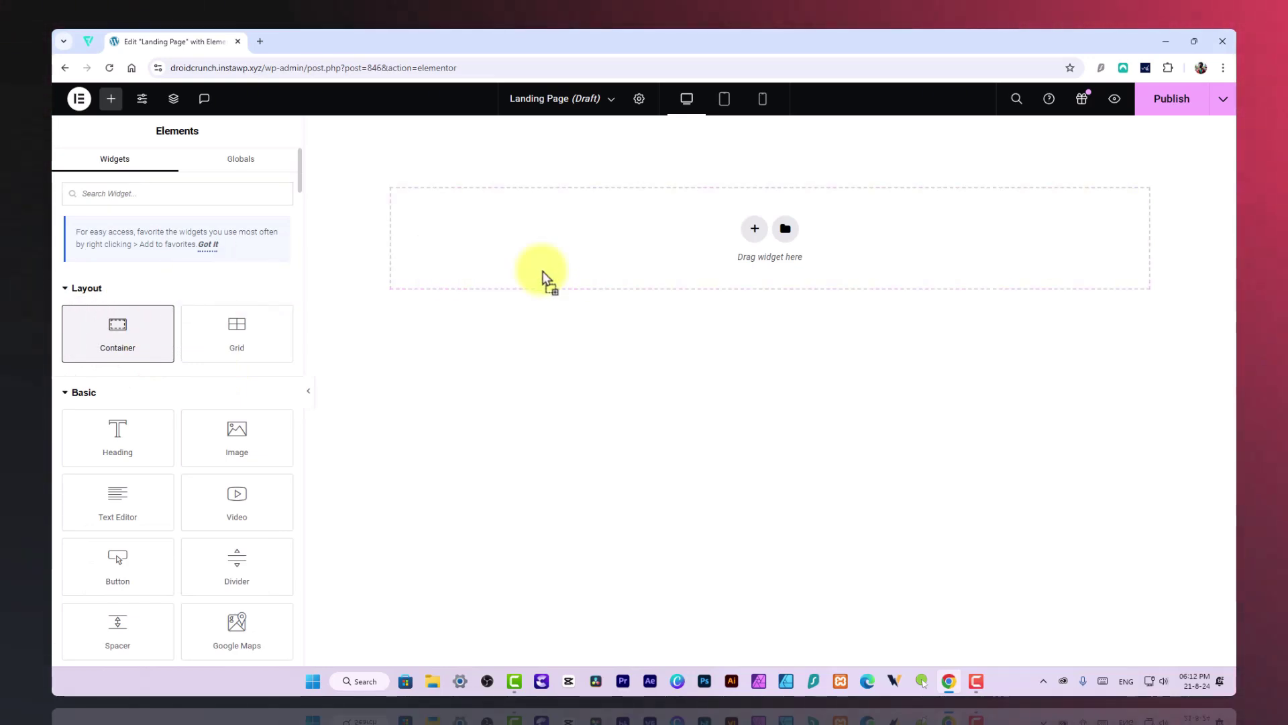
{"action": "left_click_drag", "start_coordinate": [546, 279], "coordinate": [532, 302]}
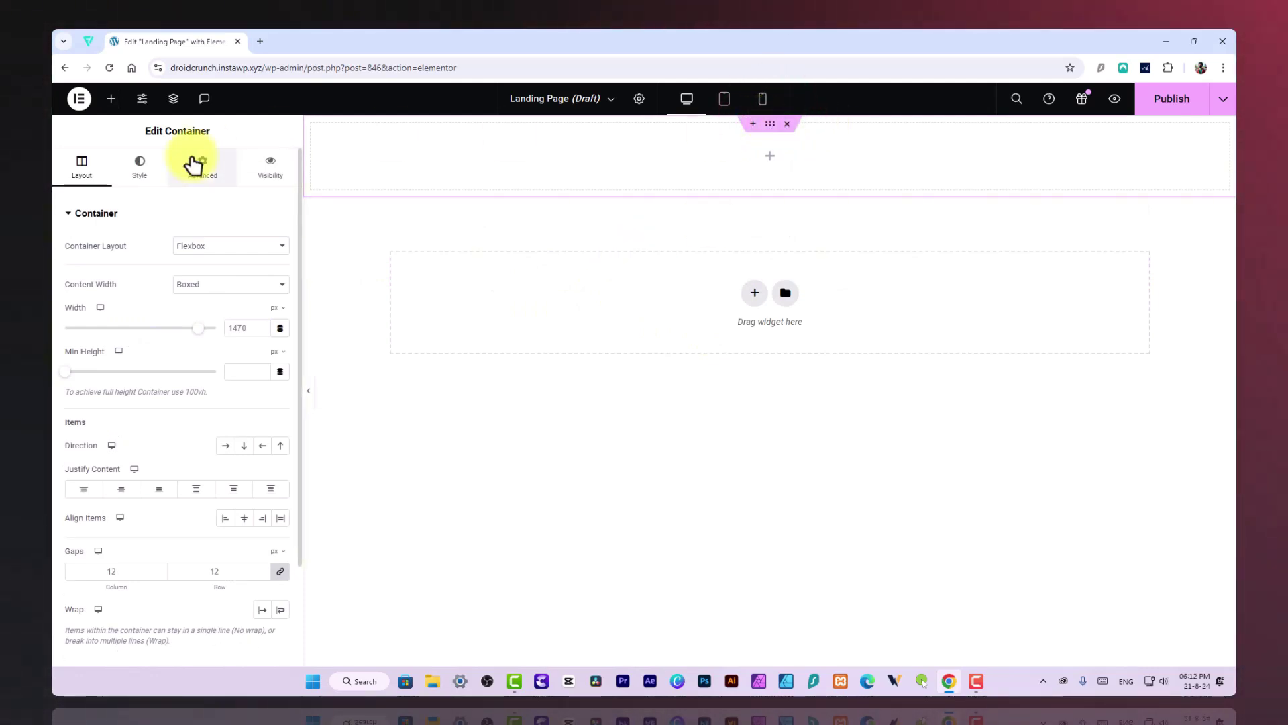
{"action": "left_click", "coordinate": [218, 247]}
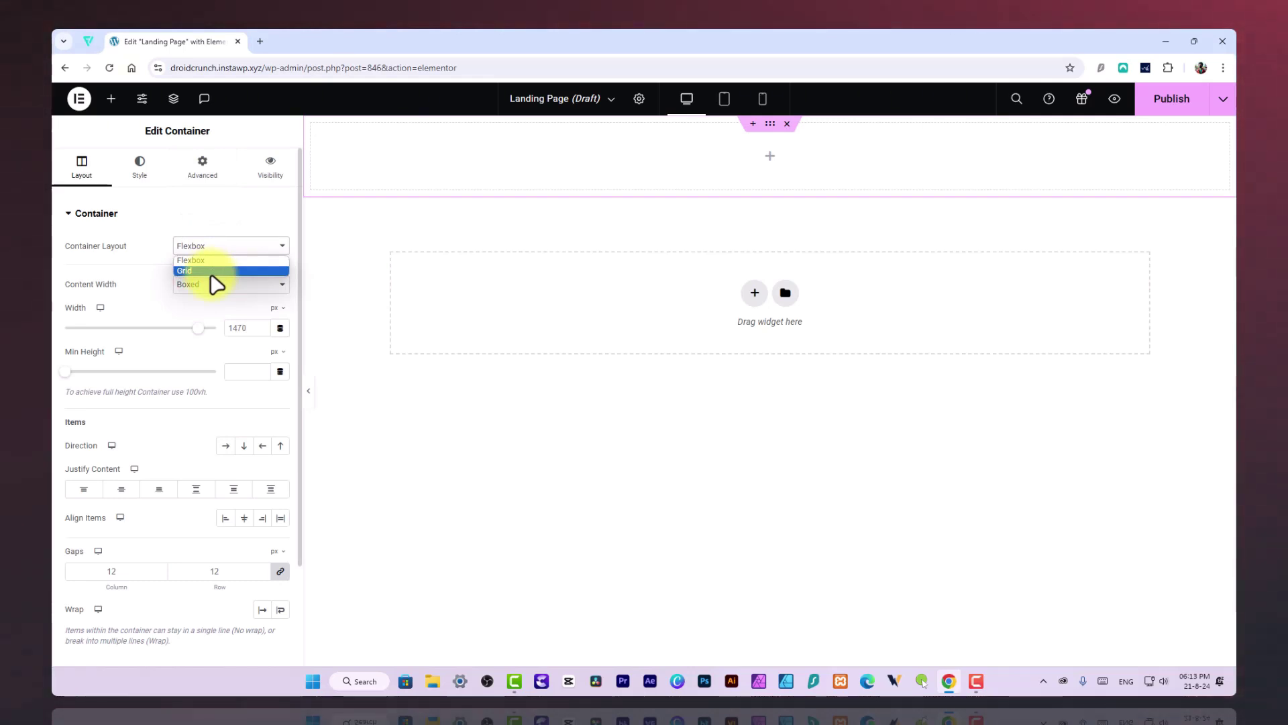
{"action": "left_click", "coordinate": [206, 261]}
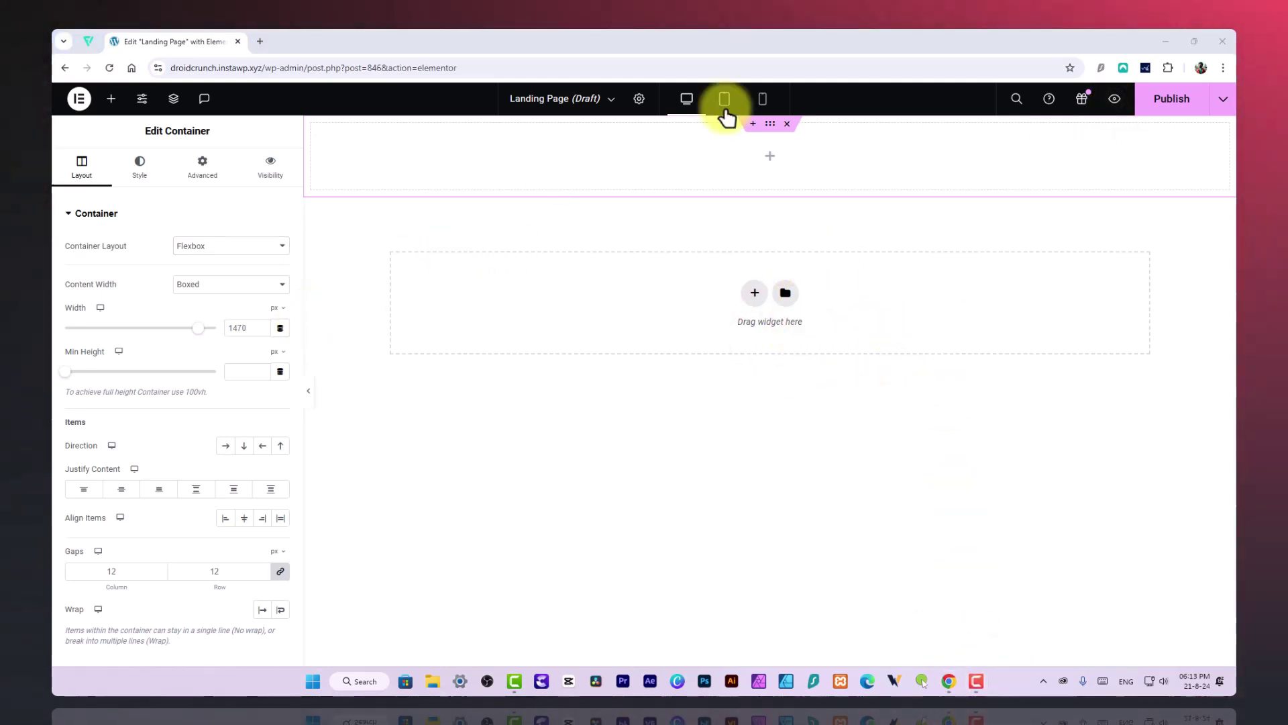
Step: Check the container in the mobile view, return to desktop and set its minimum height to 500 px
{"action": "left_click", "coordinate": [765, 108]}
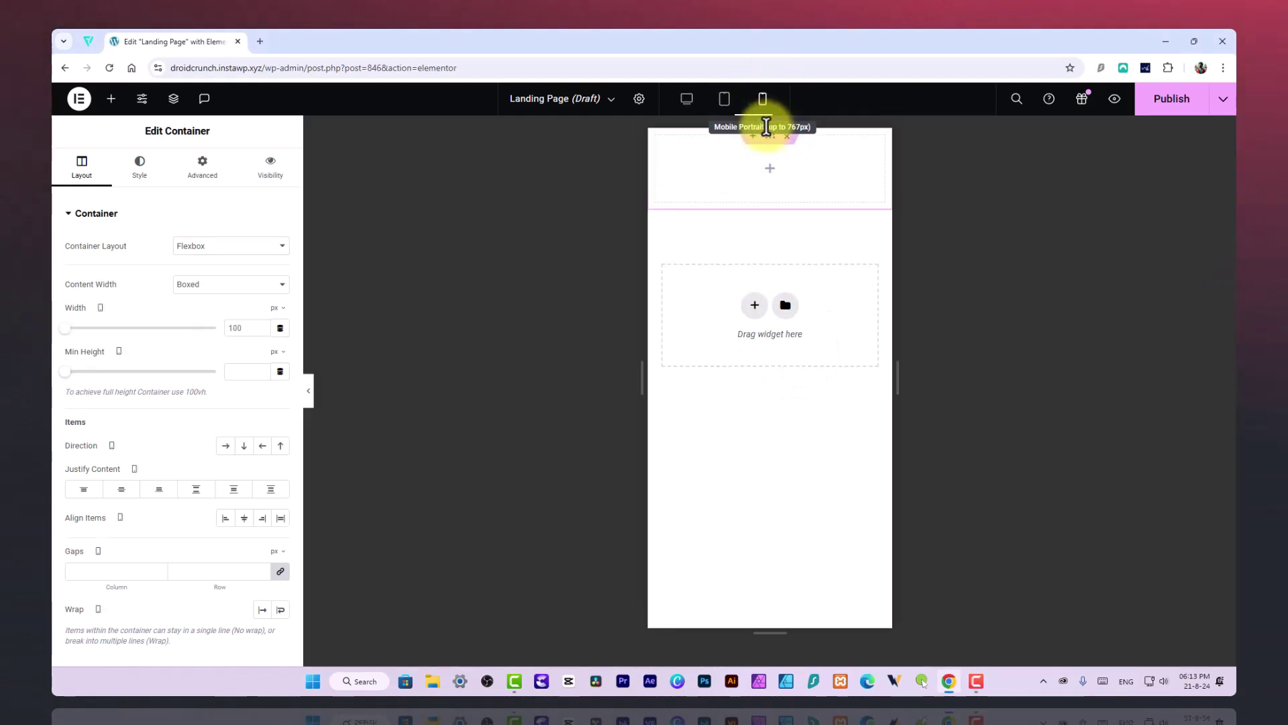
{"action": "left_click", "coordinate": [691, 97]}
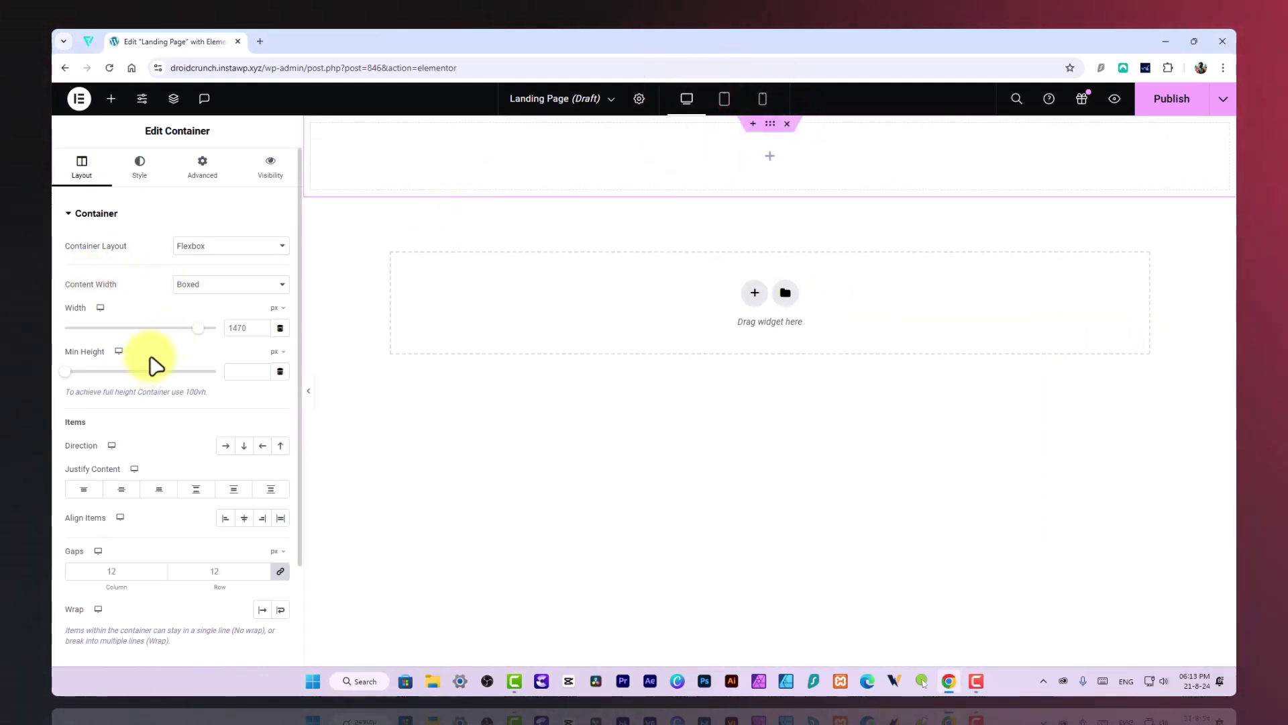
{"action": "left_click_drag", "start_coordinate": [66, 373], "coordinate": [111, 371]}
{"action": "left_click", "coordinate": [236, 372]}
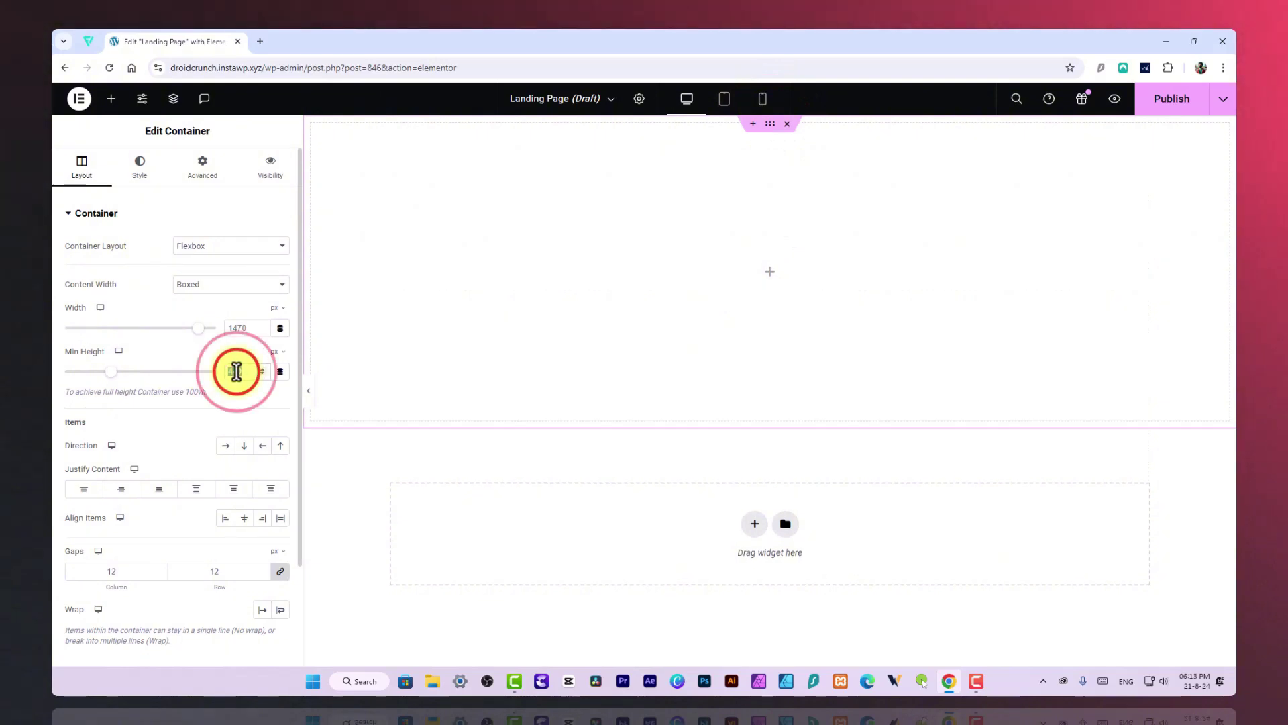
{"action": "type", "text": "500"}
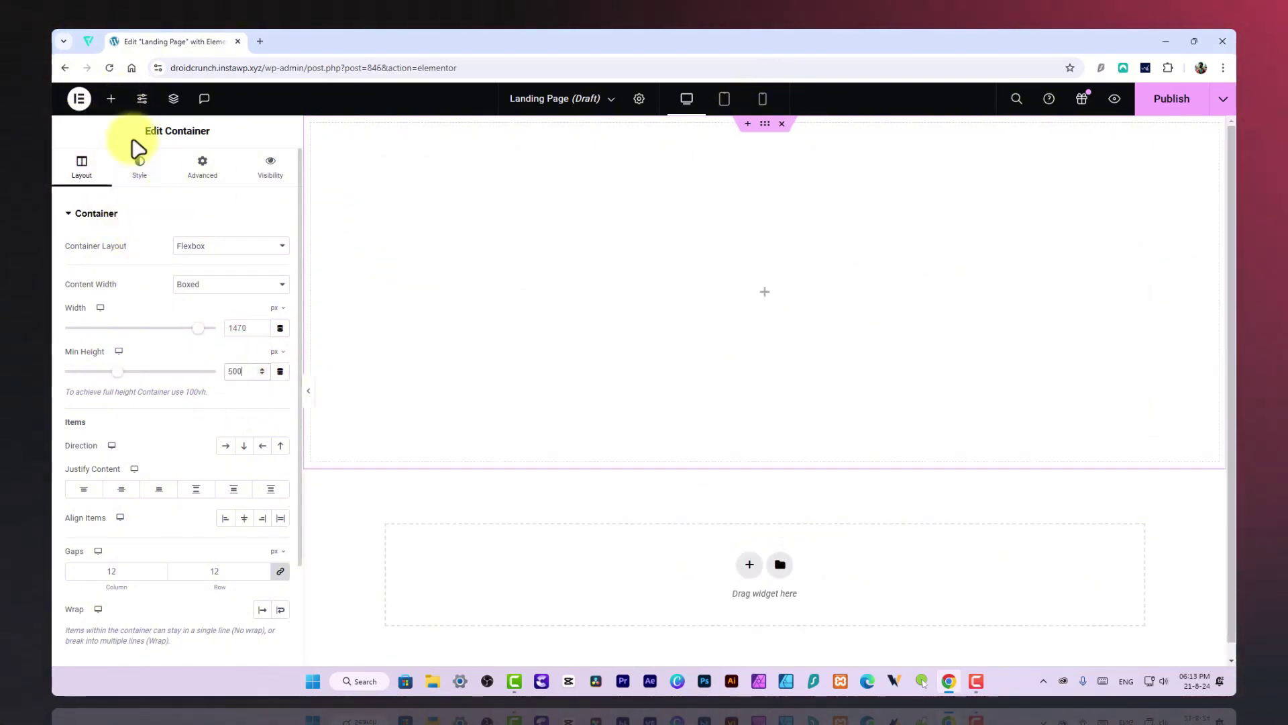
{"action": "left_click", "coordinate": [112, 102]}
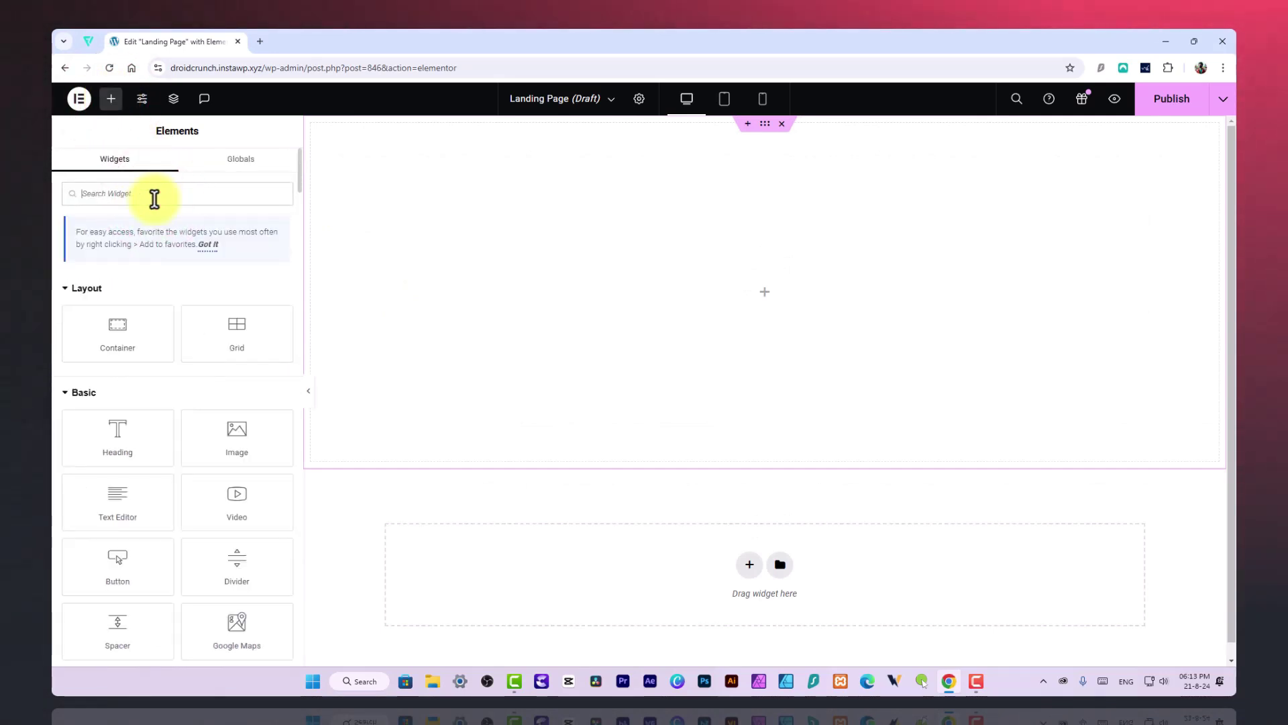
{"action": "type", "text": "im"}
{"action": "left_click_drag", "start_coordinate": [121, 290], "coordinate": [756, 336]}
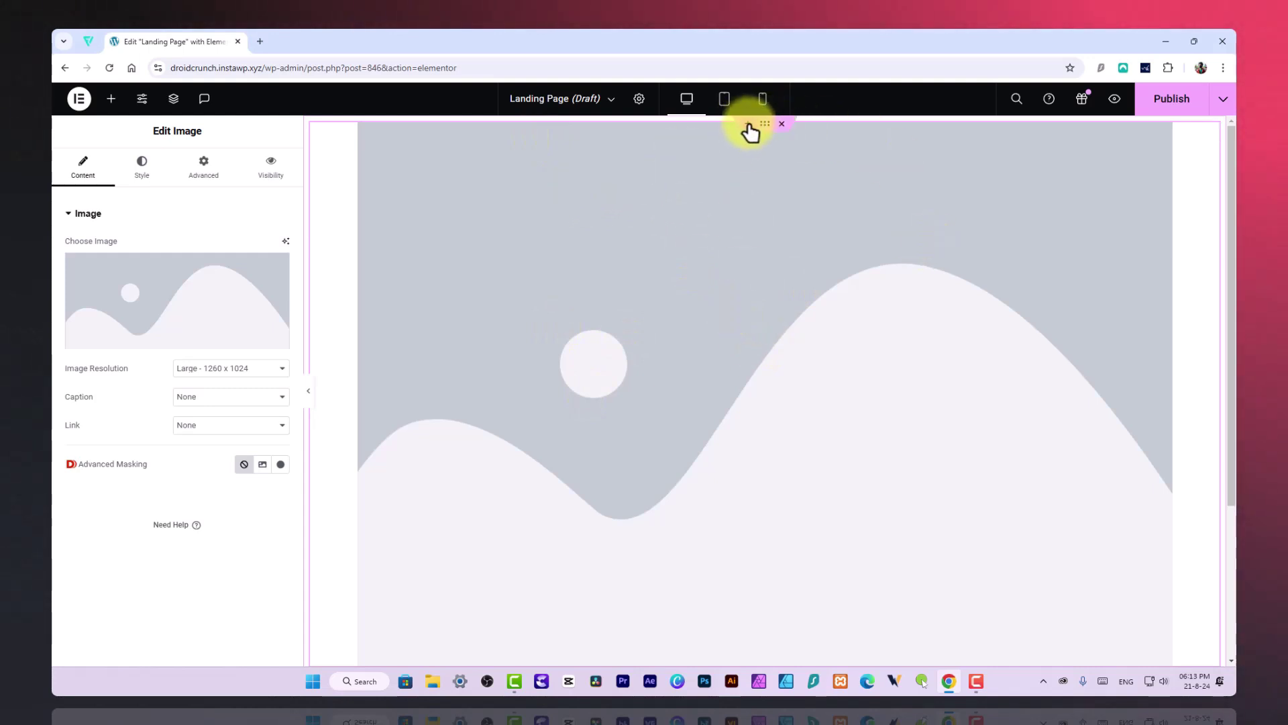
{"action": "right_click", "coordinate": [1157, 183]}
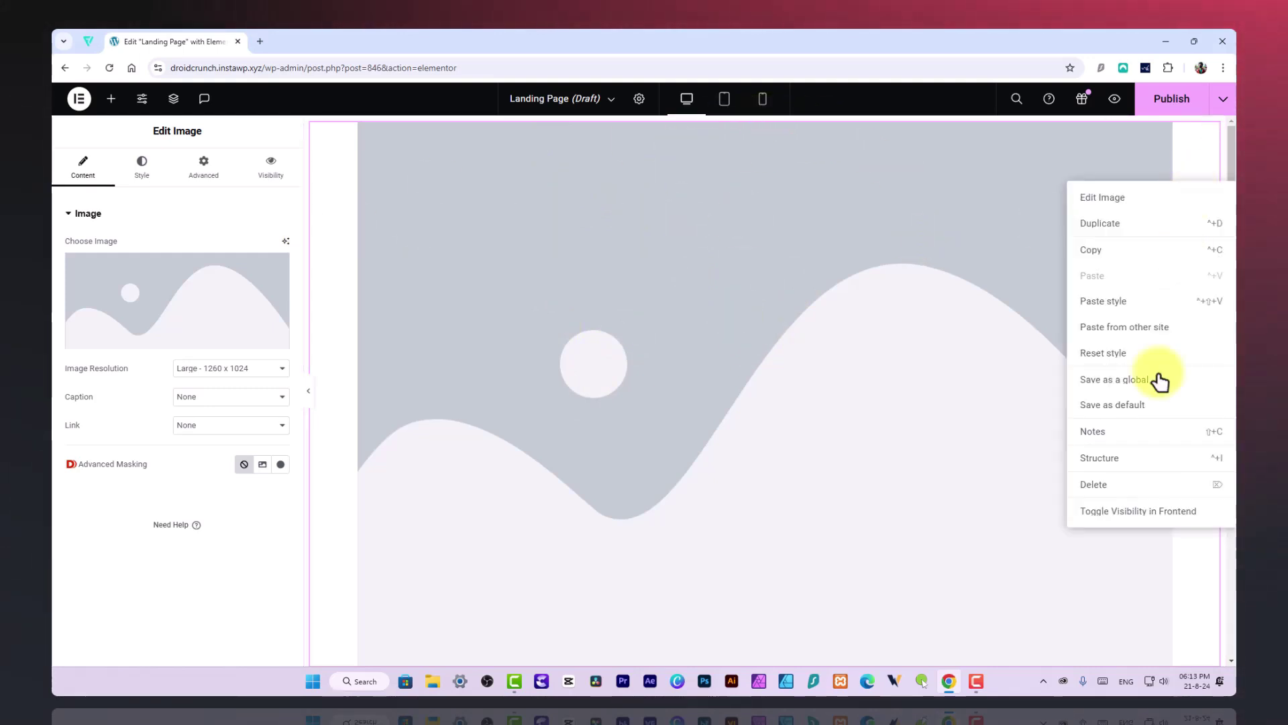
{"action": "left_click", "coordinate": [1132, 485]}
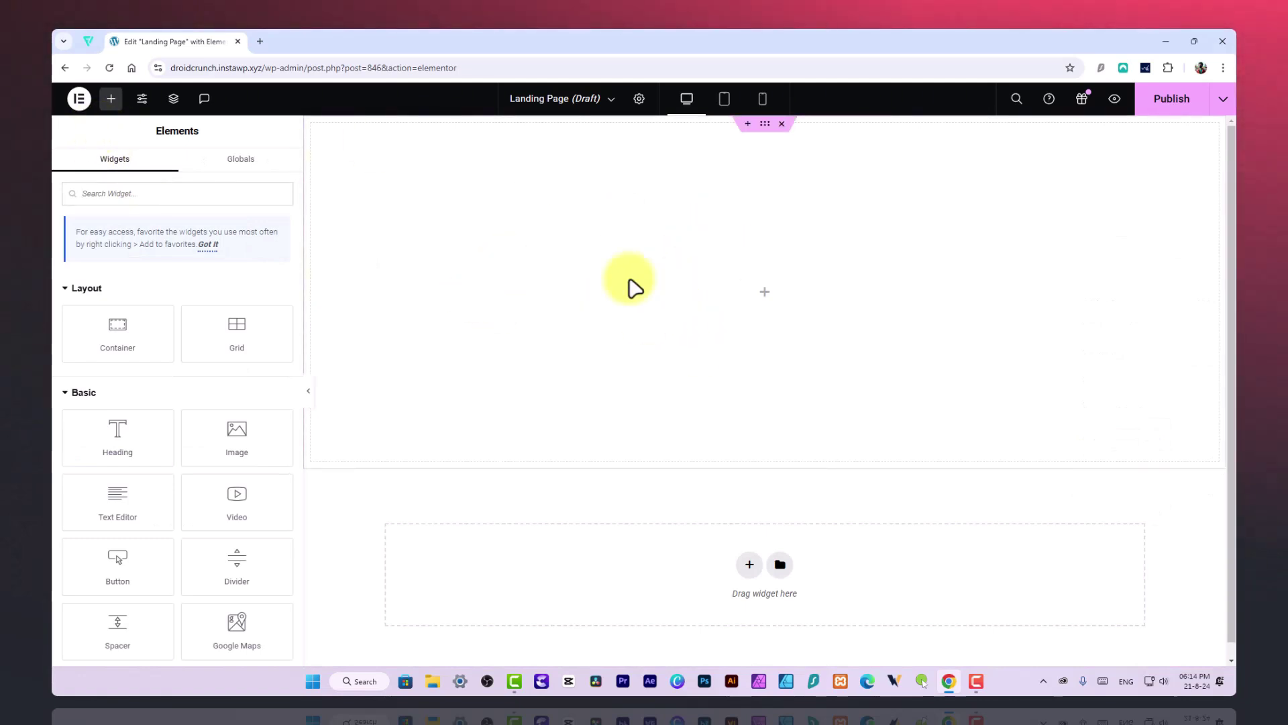
Step: Place an inner container inside the main container and add a second new container after it
{"action": "left_click", "coordinate": [111, 92]}
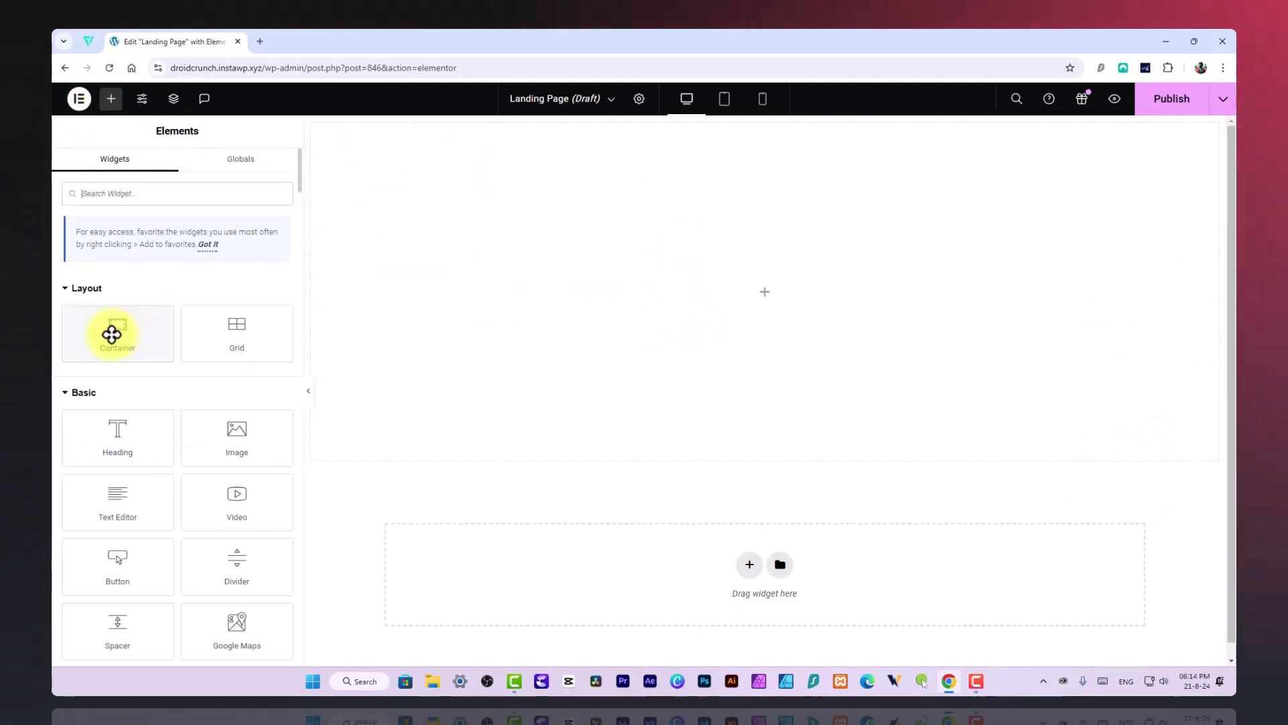
{"action": "left_click_drag", "start_coordinate": [112, 333], "coordinate": [814, 275]}
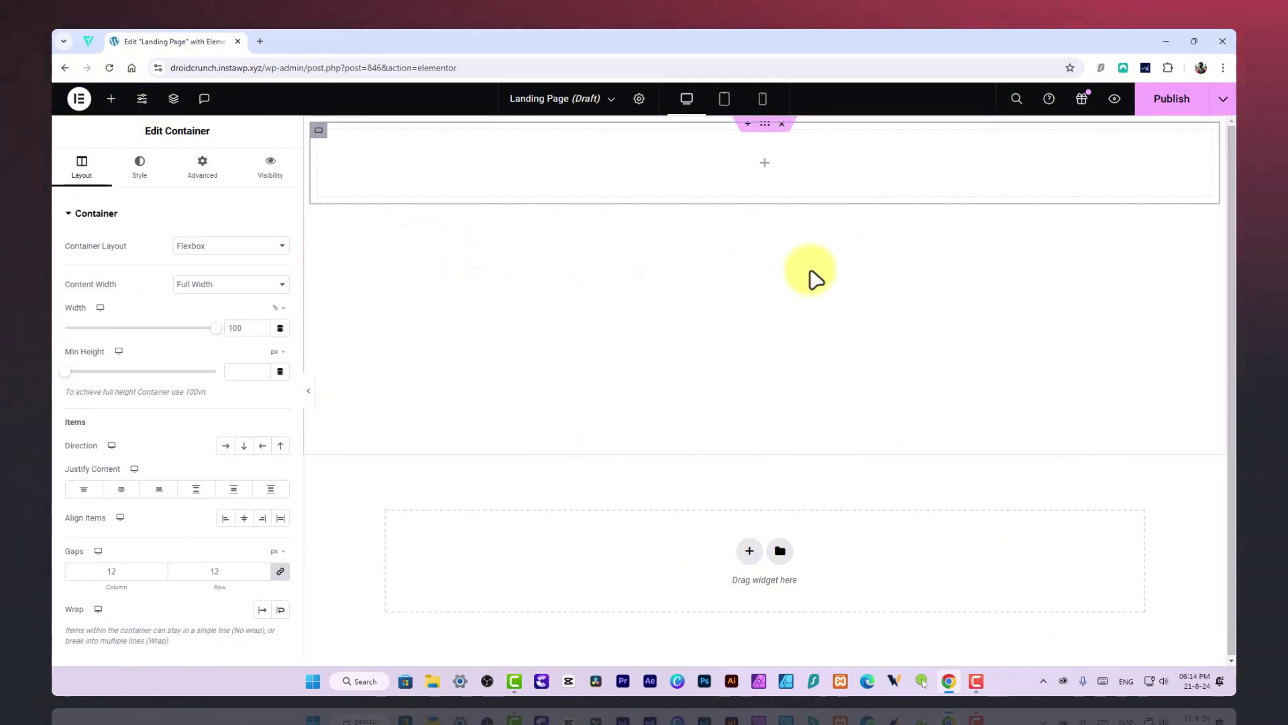
{"action": "right_click", "coordinate": [322, 134]}
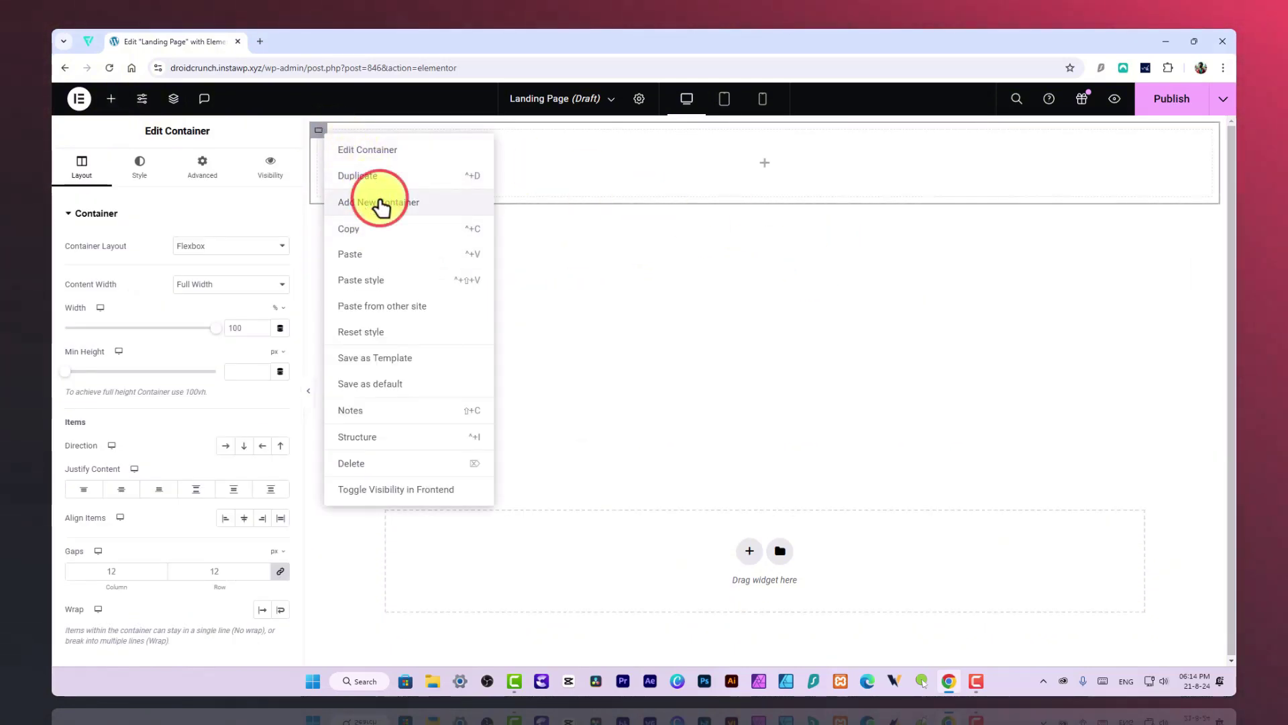
{"action": "left_click", "coordinate": [339, 202]}
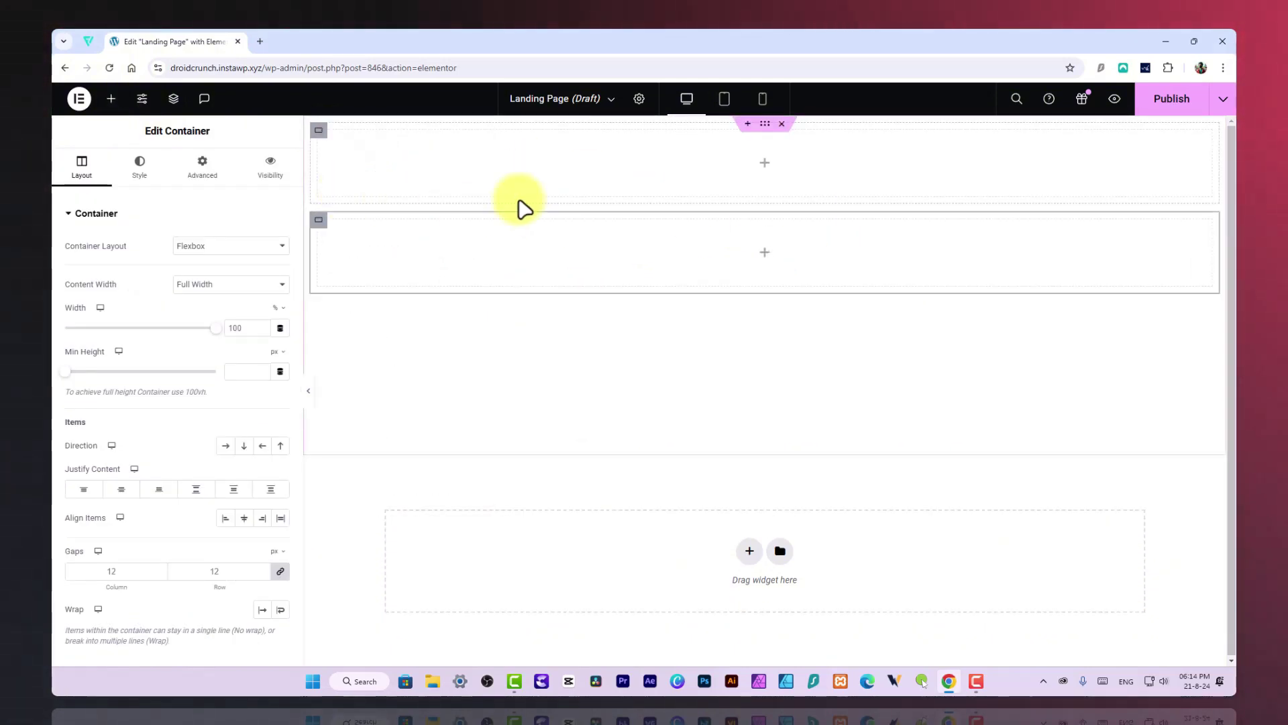
Step: Set the main container's direction to a horizontal row and its boxed width to 1100 px
{"action": "left_click", "coordinate": [752, 134]}
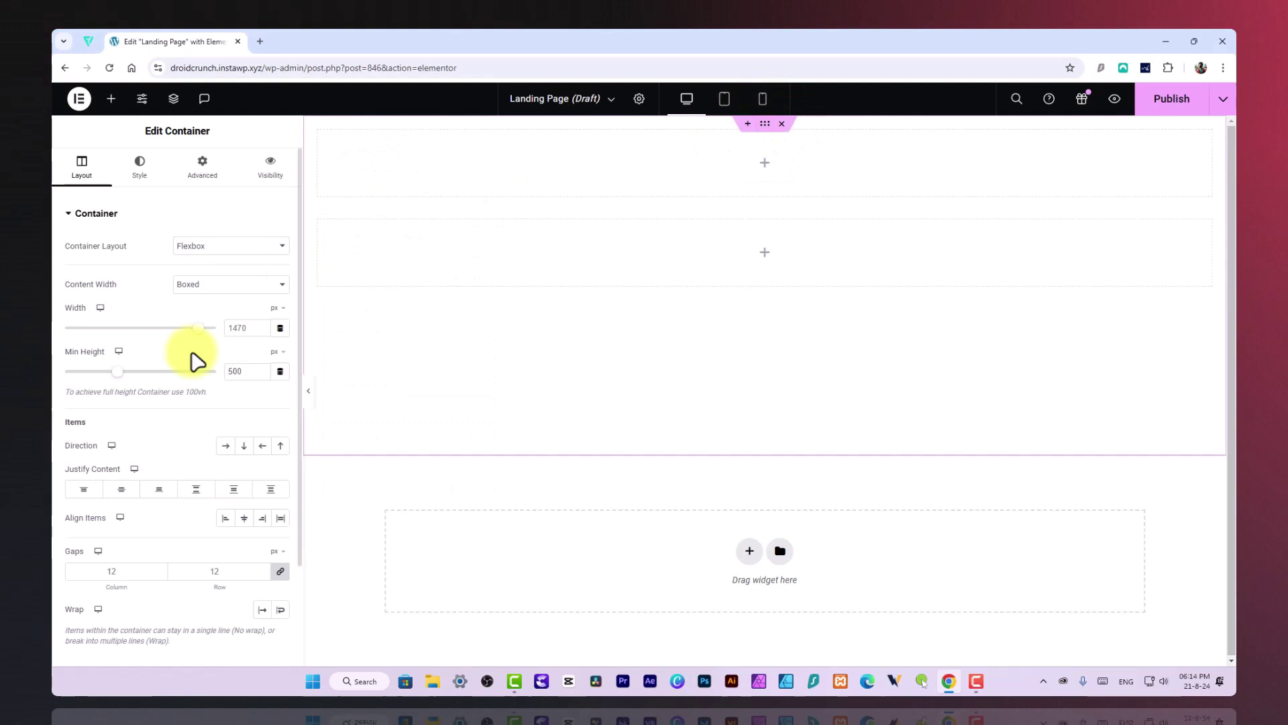
{"action": "left_click", "coordinate": [225, 447]}
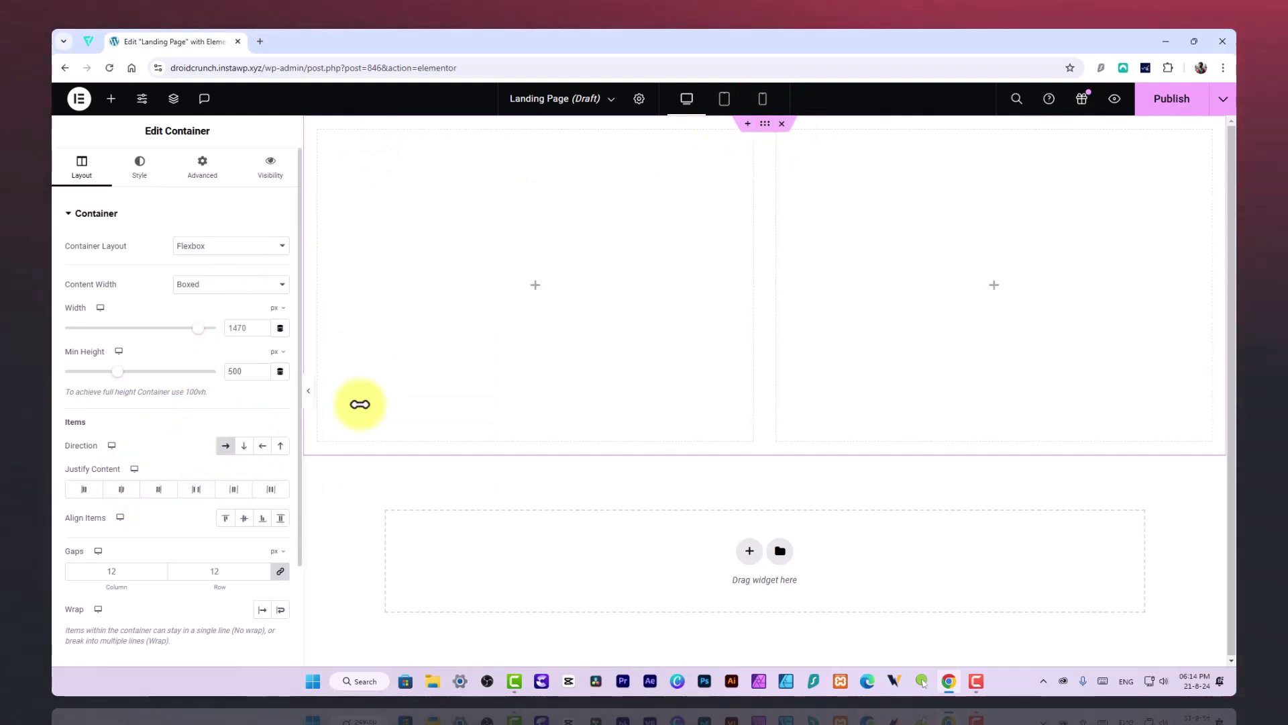
{"action": "left_click", "coordinate": [765, 128]}
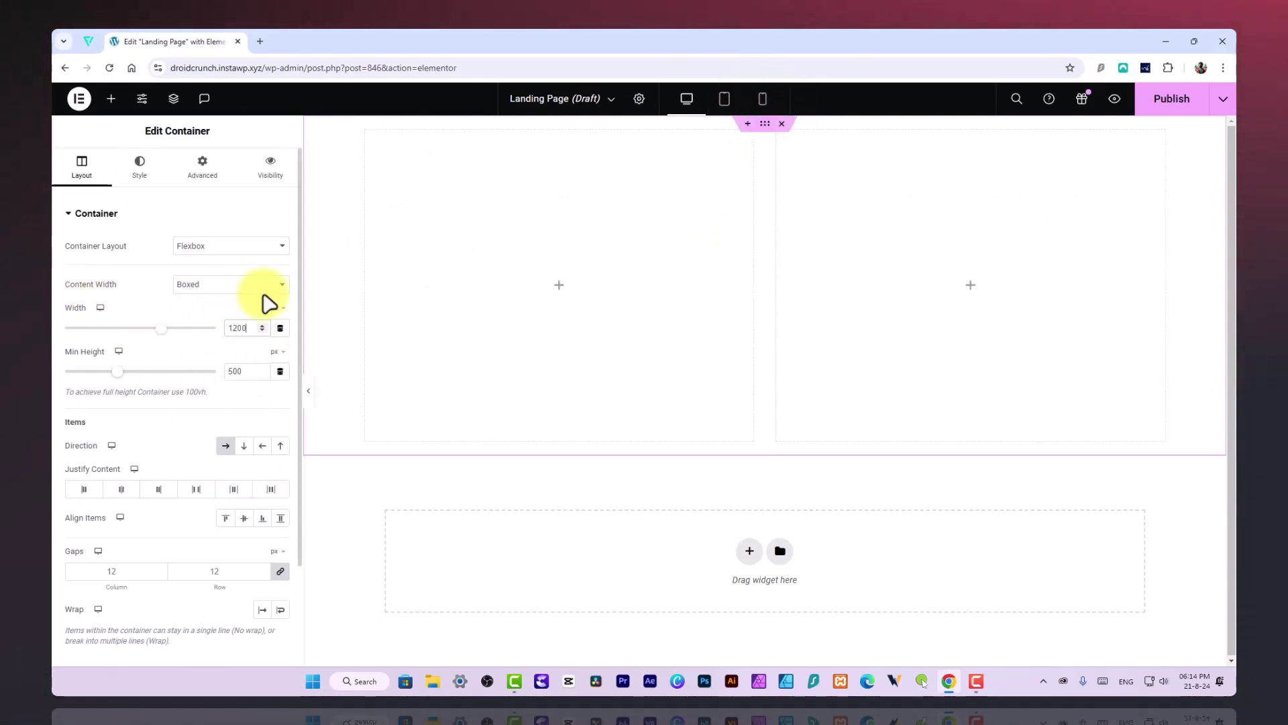
{"action": "double_click", "coordinate": [236, 327]}
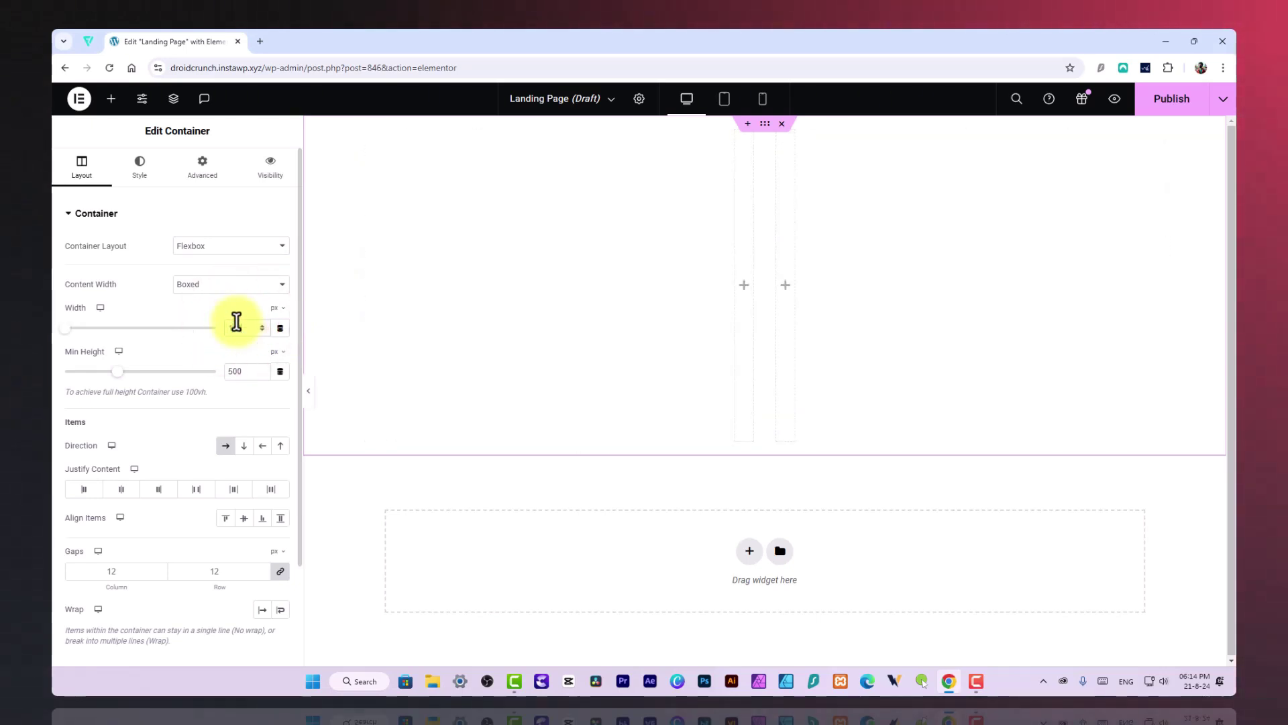
{"action": "type", "text": "1100"}
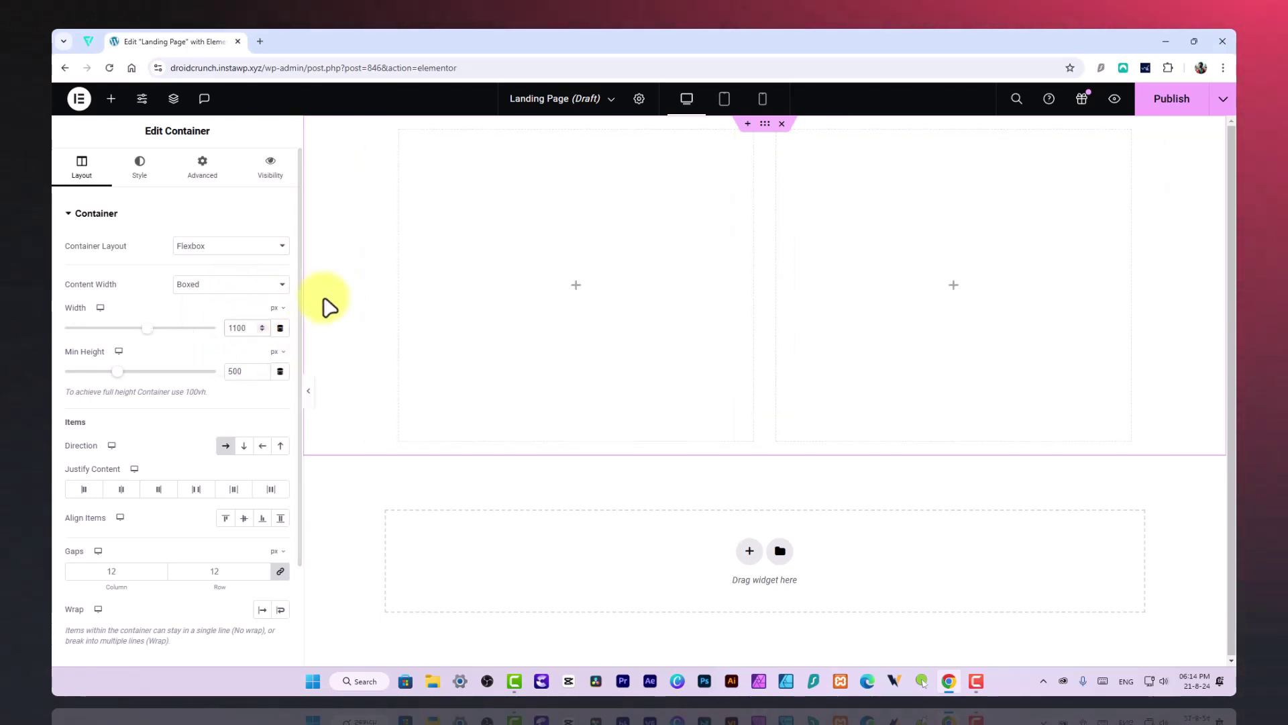
Step: Add an Image widget to the right inner container and choose the picture of the surprised man in the denim jacket
{"action": "left_click", "coordinate": [111, 101]}
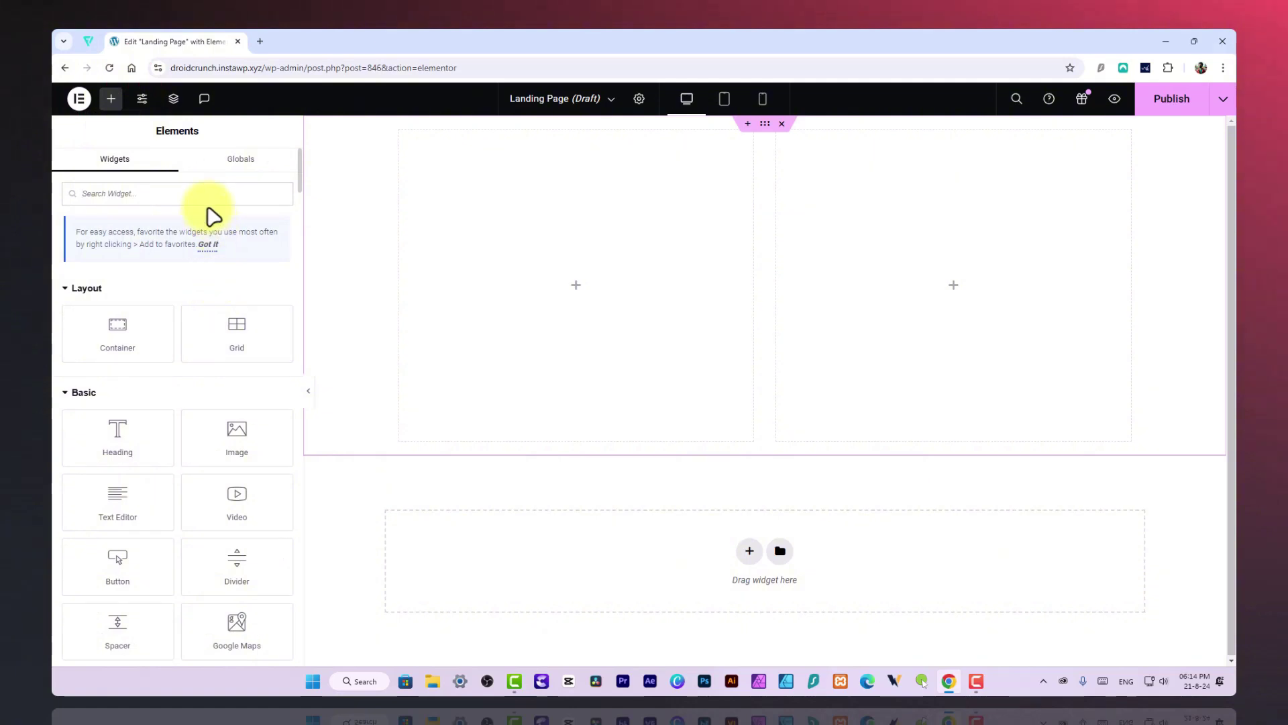
{"action": "left_click_drag", "start_coordinate": [253, 448], "coordinate": [951, 313]}
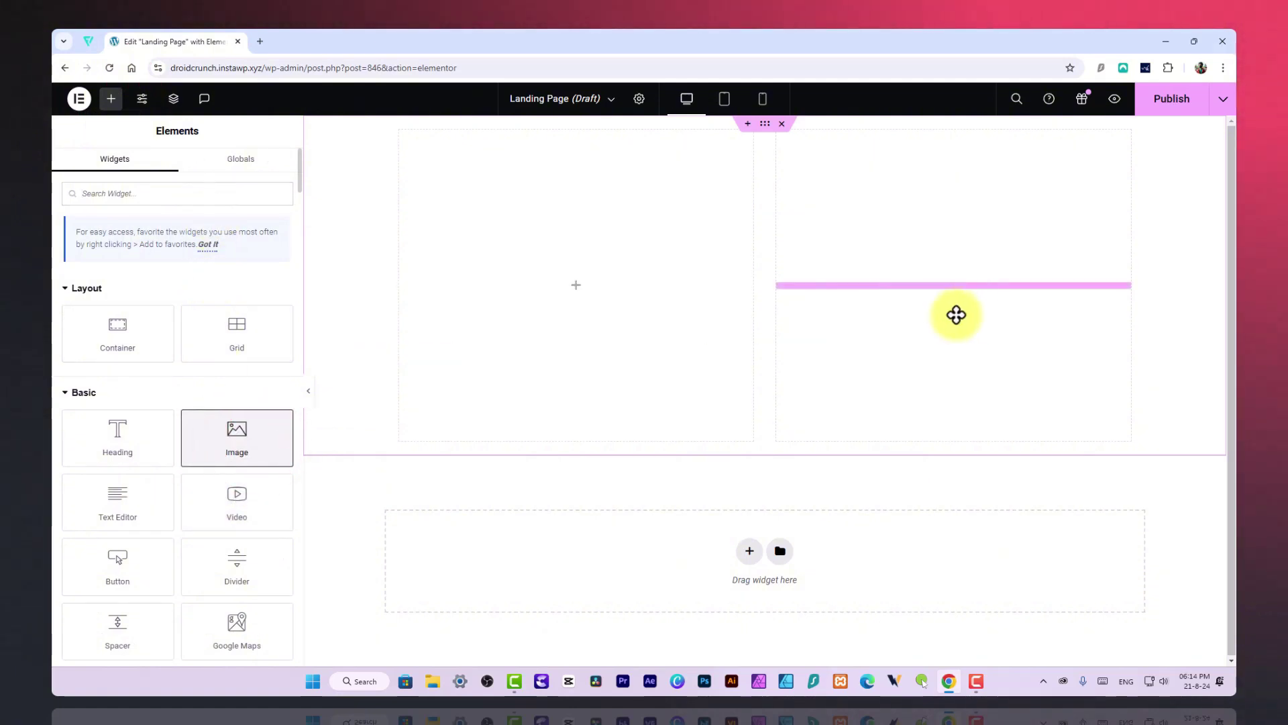
{"action": "left_click", "coordinate": [195, 272]}
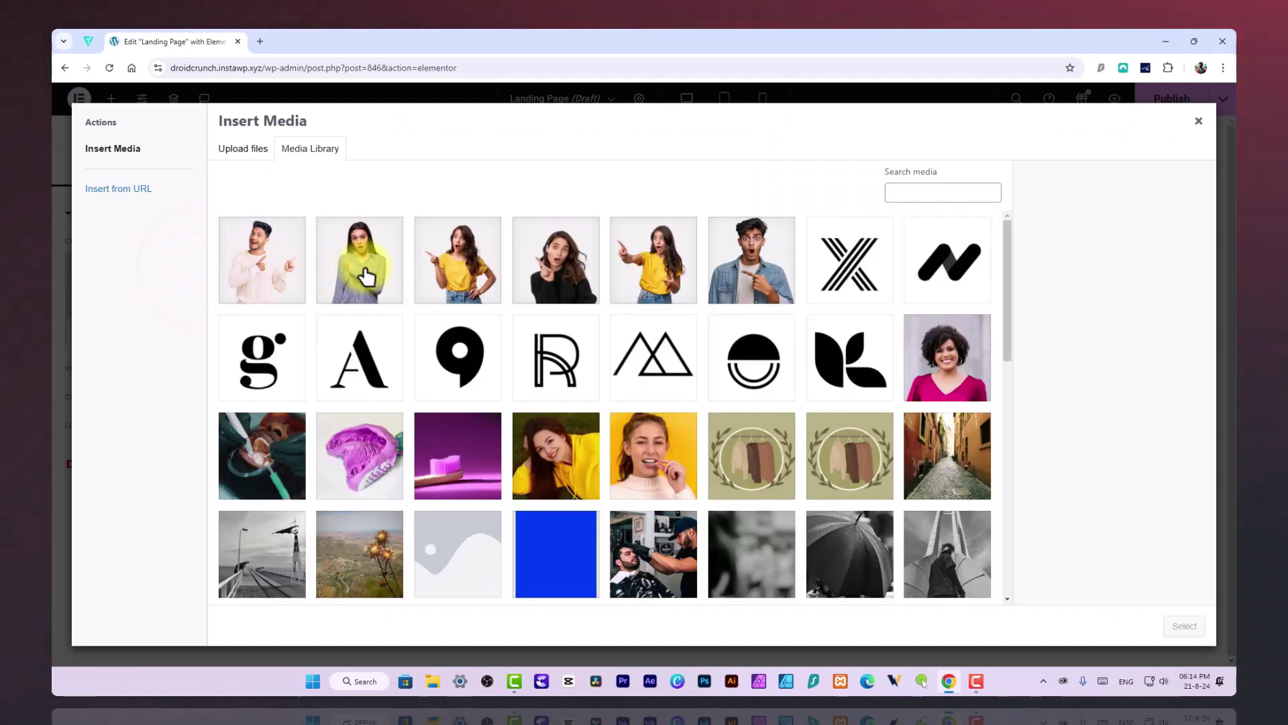
{"action": "left_click", "coordinate": [551, 267]}
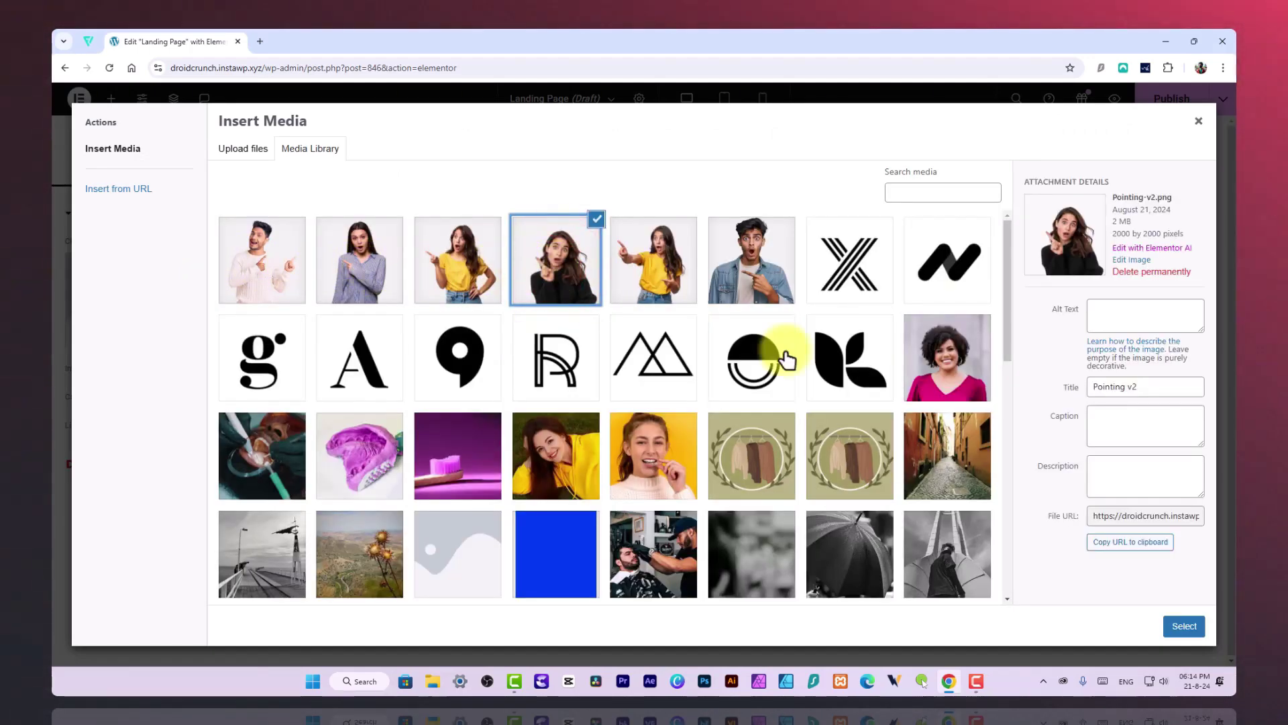
{"action": "left_click", "coordinate": [767, 261]}
{"action": "left_click", "coordinate": [1181, 619]}
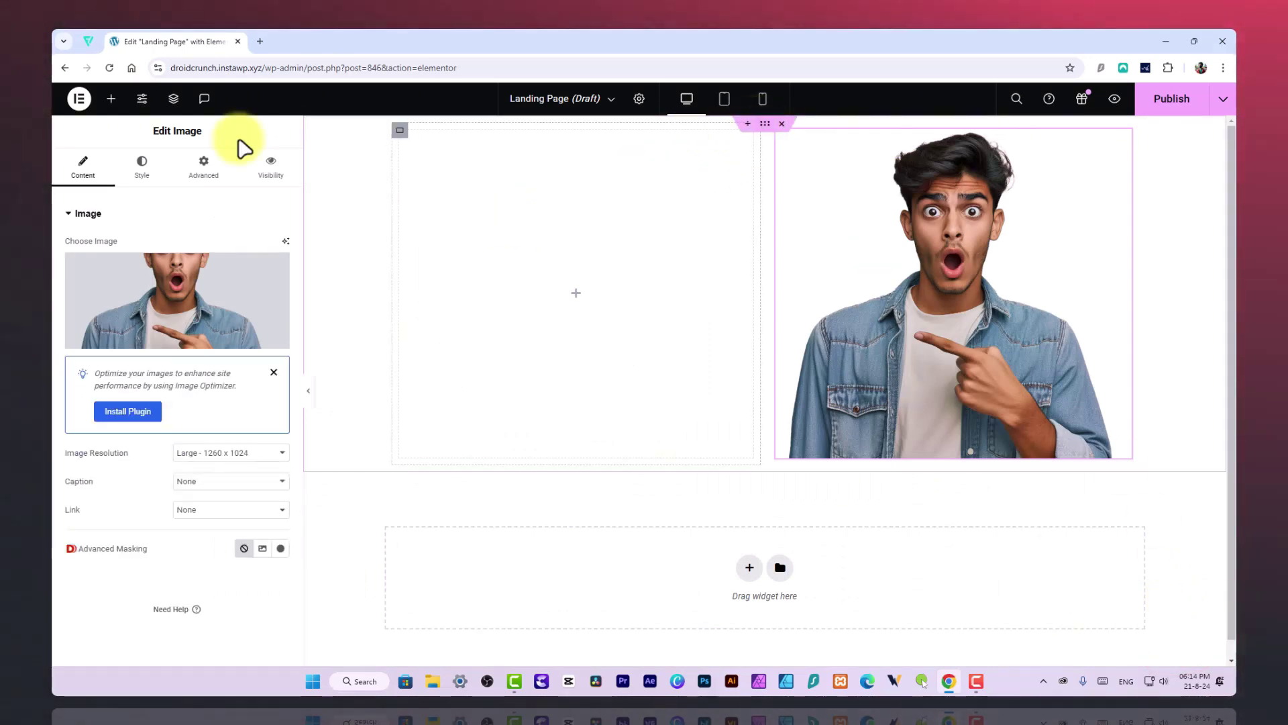
Step: Add a Heading widget to the left inner container and set its text color to dark gray #323232
{"action": "left_click", "coordinate": [112, 98]}
{"action": "left_click_drag", "start_coordinate": [132, 441], "coordinate": [564, 313]}
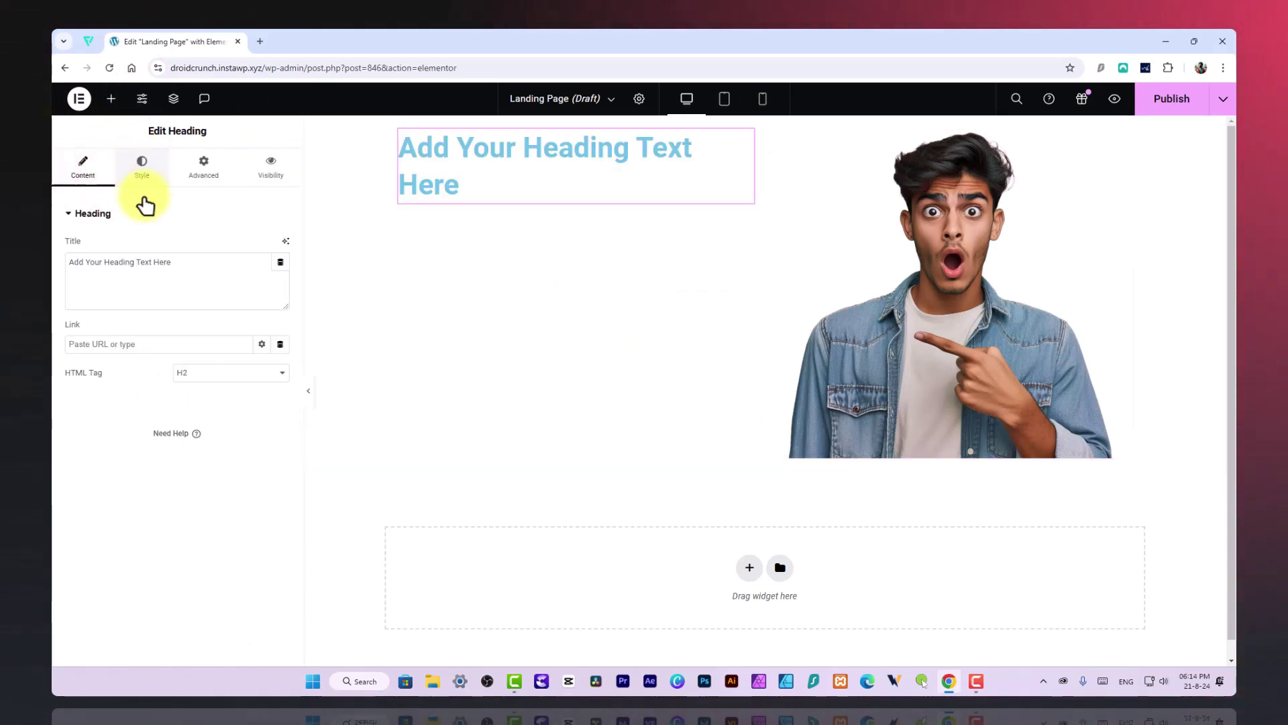
{"action": "left_click", "coordinate": [141, 167]}
{"action": "left_click", "coordinate": [281, 274]}
{"action": "left_click_drag", "start_coordinate": [235, 360], "coordinate": [187, 422]}
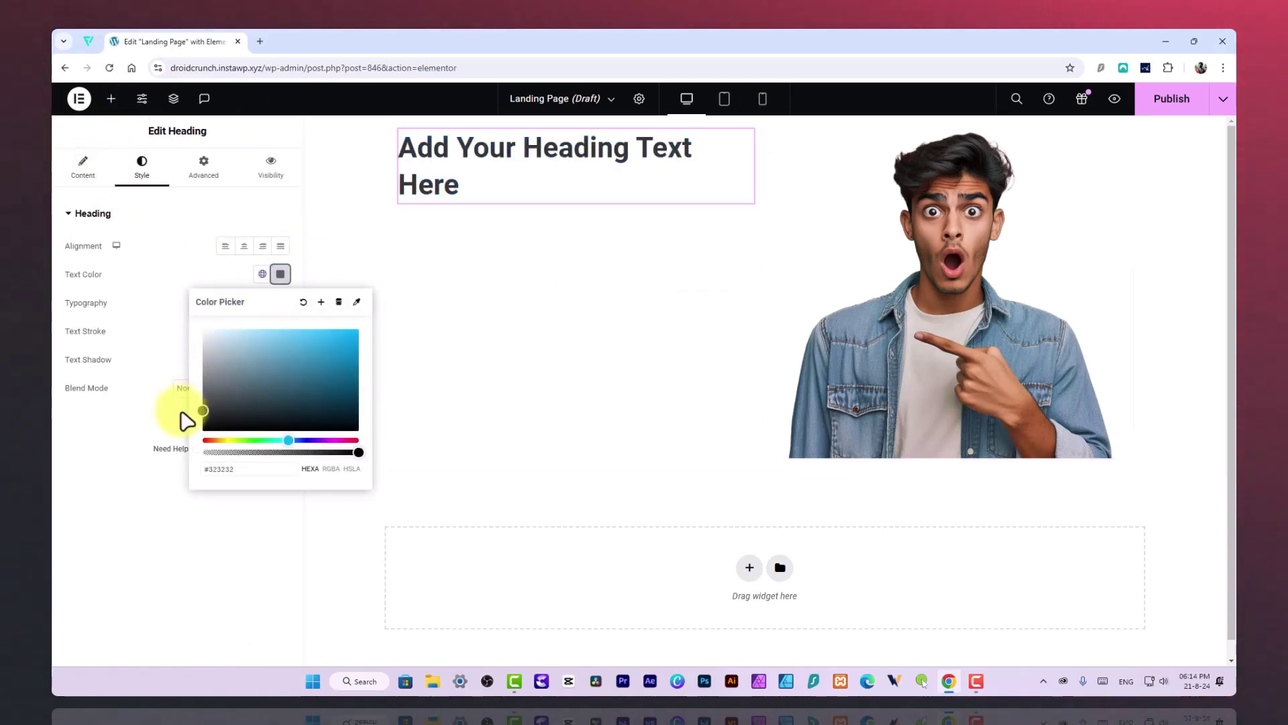
{"action": "left_click", "coordinate": [94, 448]}
Step: Replace the placeholder text of the heading with "Grab the Chance"
{"action": "left_click", "coordinate": [432, 144]}
{"action": "triple_click", "coordinate": [432, 143]}
{"action": "type", "text": "G"}
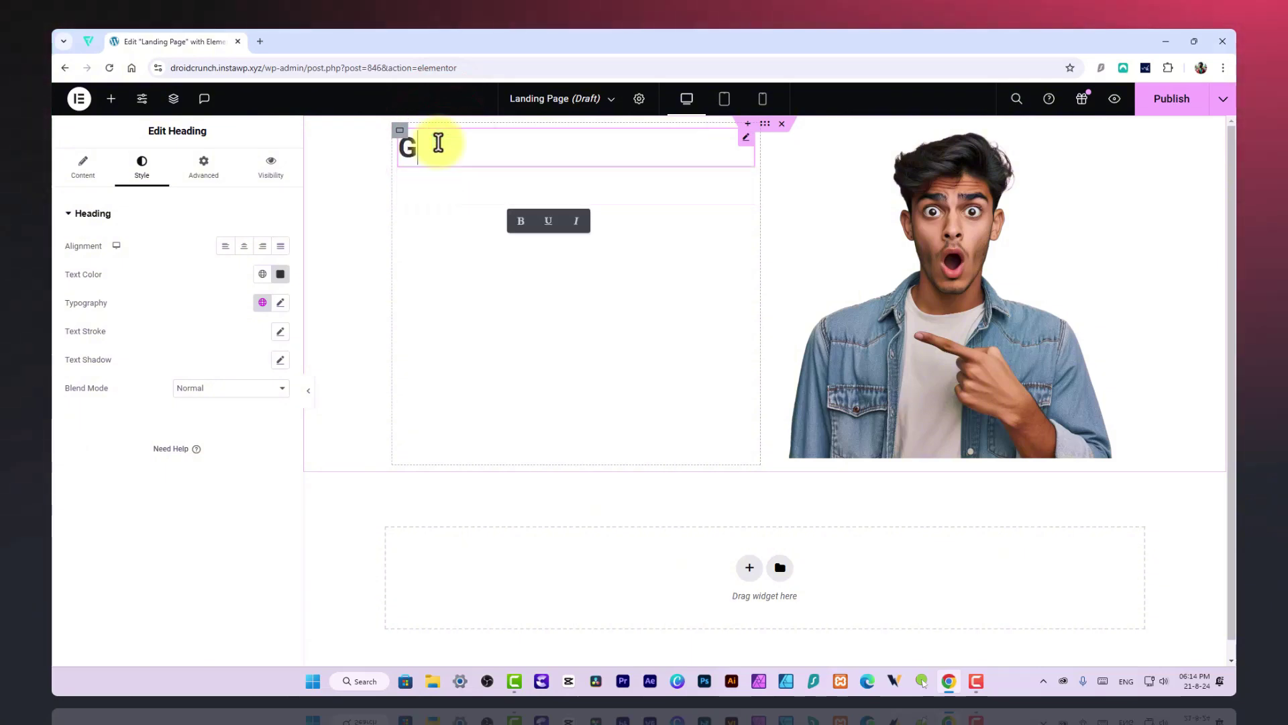
{"action": "type", "text": "rab the Chance"}
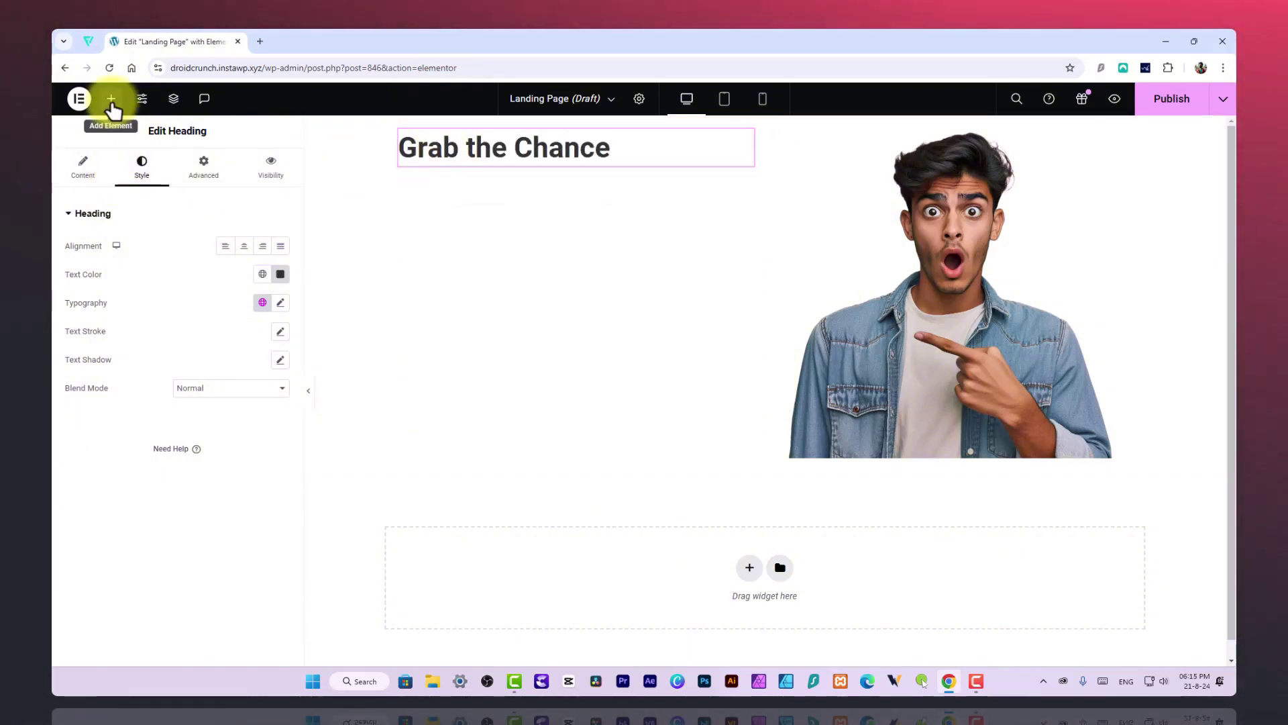
Step: Duplicate the "Grab the Chance" heading and change the text of the upper copy to "Limited Time Offer"
{"action": "left_click", "coordinate": [112, 101]}
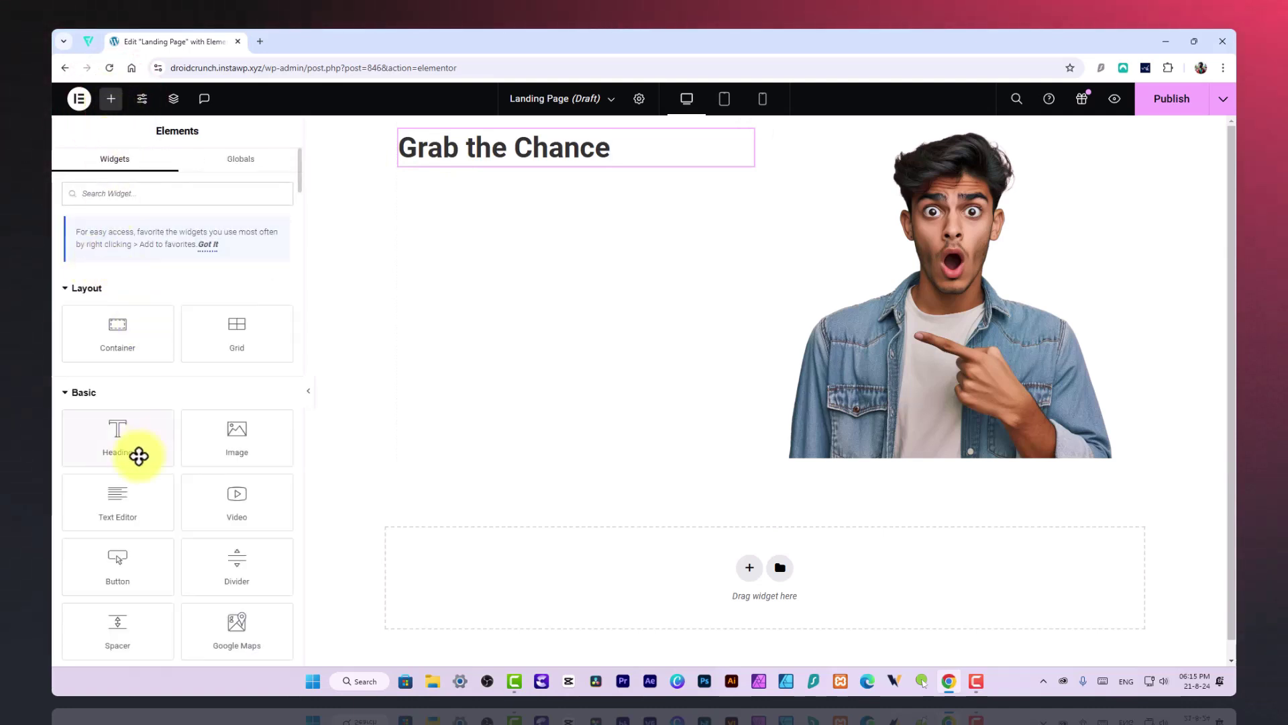
{"action": "right_click", "coordinate": [459, 150]}
{"action": "left_click", "coordinate": [477, 200]}
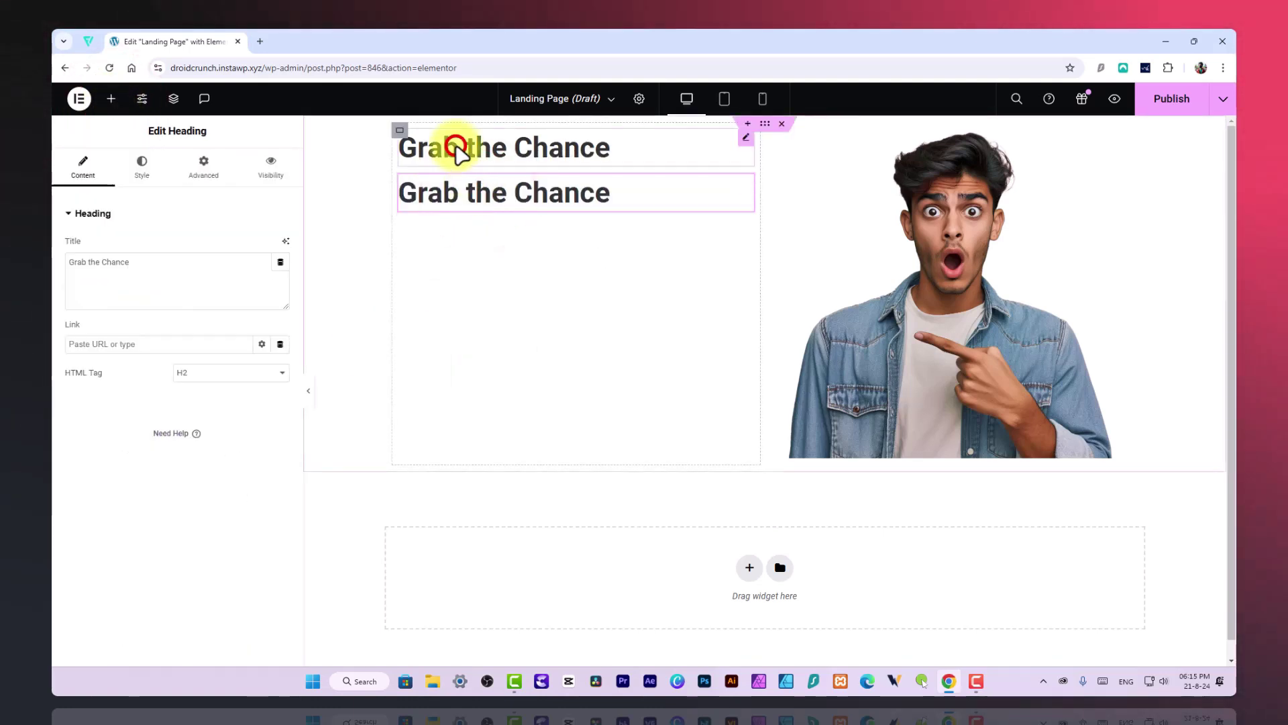
{"action": "left_click", "coordinate": [456, 148]}
{"action": "key", "text": "ctrl+a"}
{"action": "type", "text": "I"}
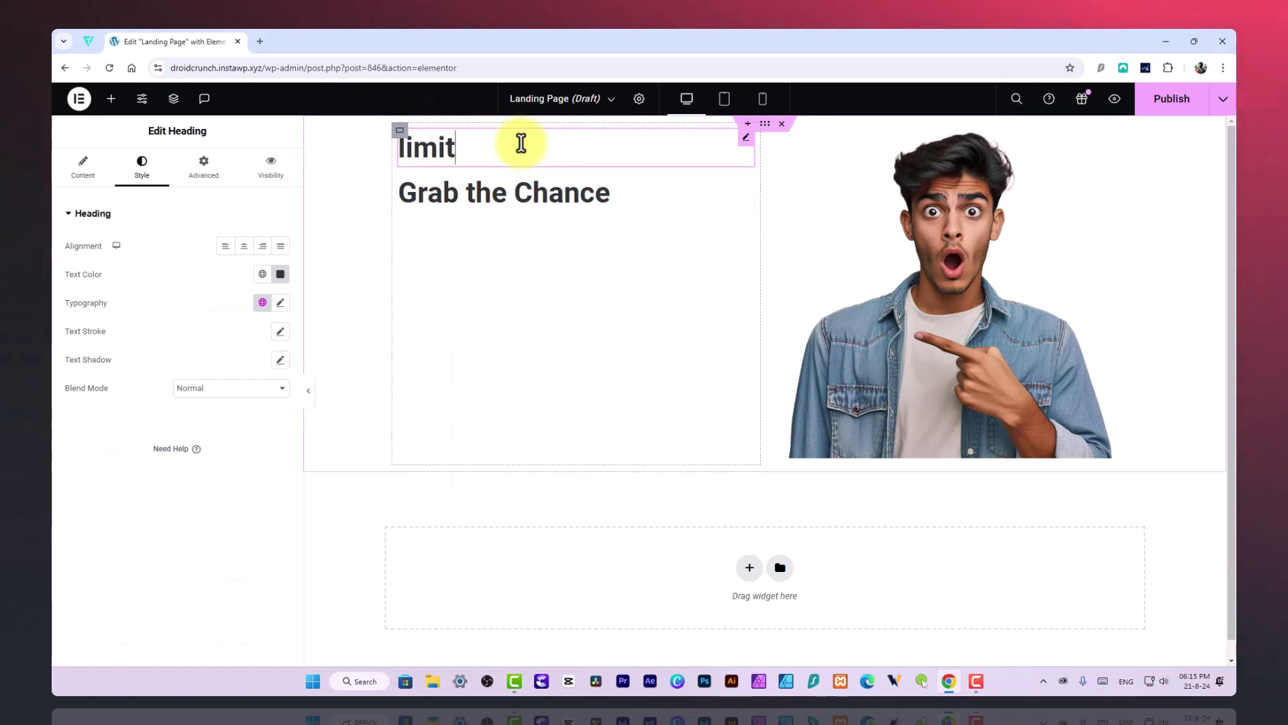
{"action": "key", "text": "BackSpace"}
{"action": "key", "text": "BackSpace"}
{"action": "key", "text": "BackSpace"}
{"action": "key", "text": "BackSpace"}
{"action": "key", "text": "BackSpace"}
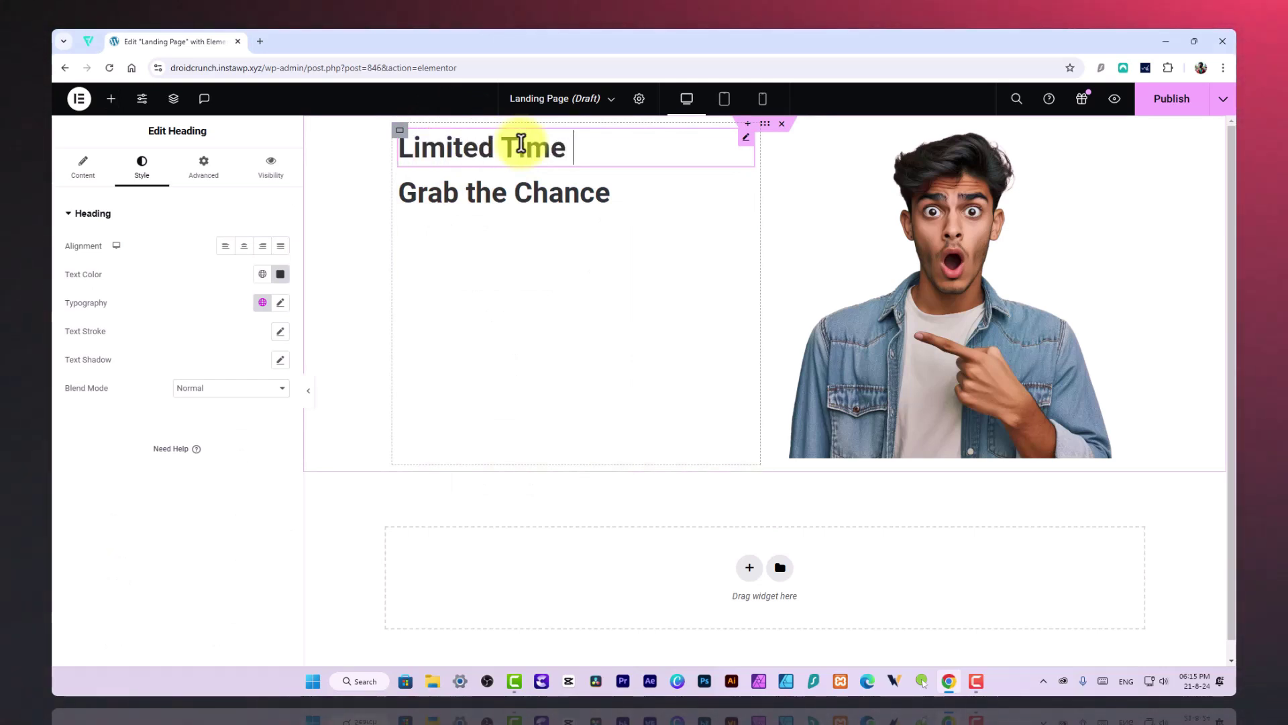
Step: Set the HTML tag of the "Limited Time Offer" heading to H4
{"action": "left_click", "coordinate": [235, 390]}
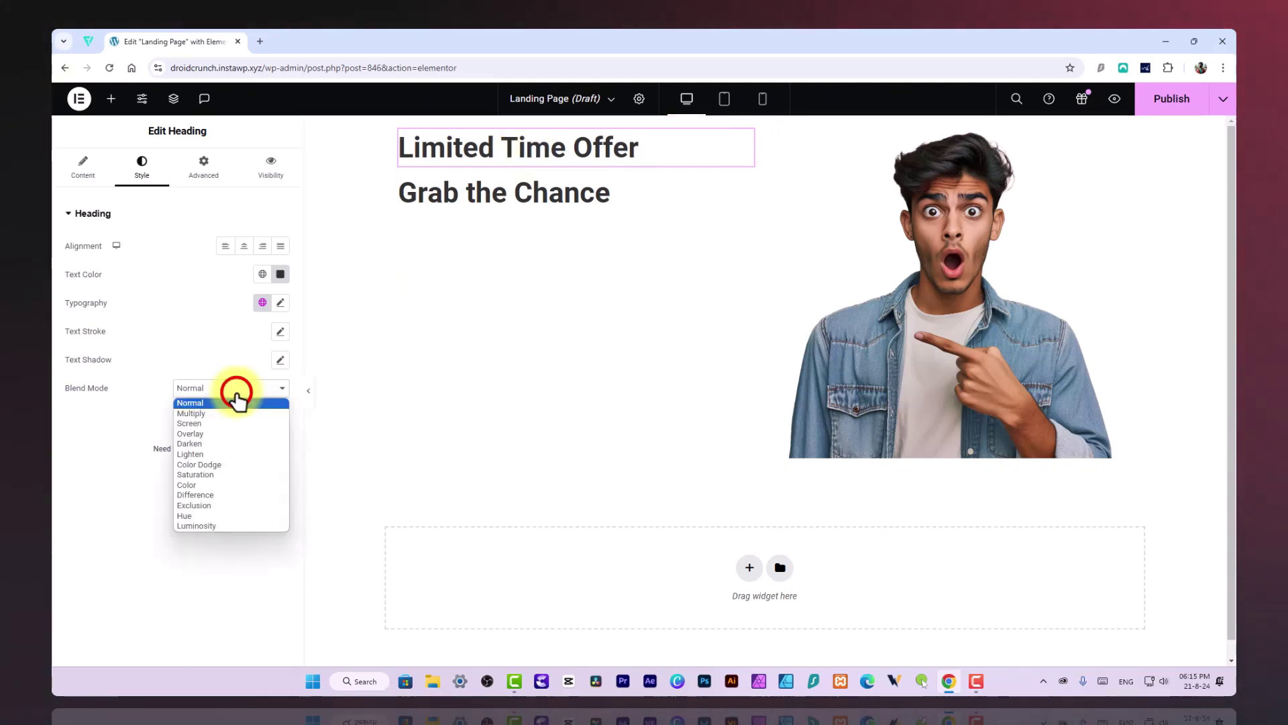
{"action": "left_click", "coordinate": [235, 391]}
{"action": "left_click", "coordinate": [83, 166]}
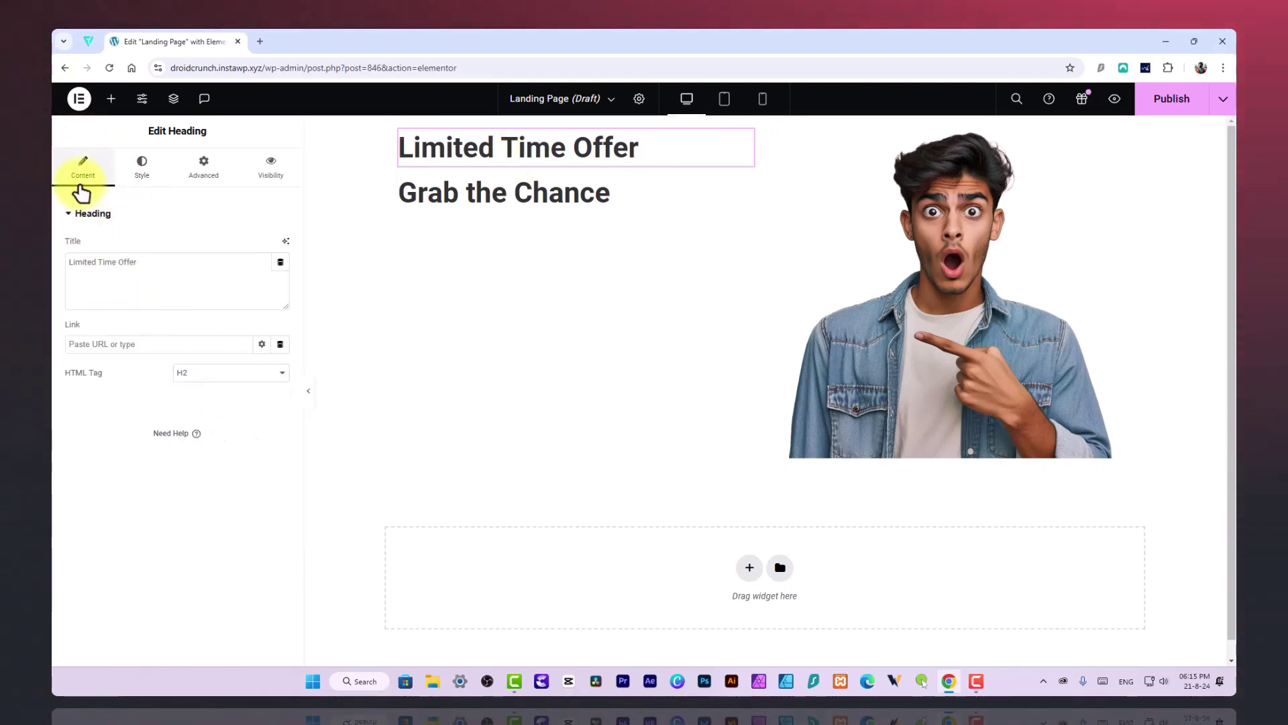
{"action": "left_click", "coordinate": [193, 374]}
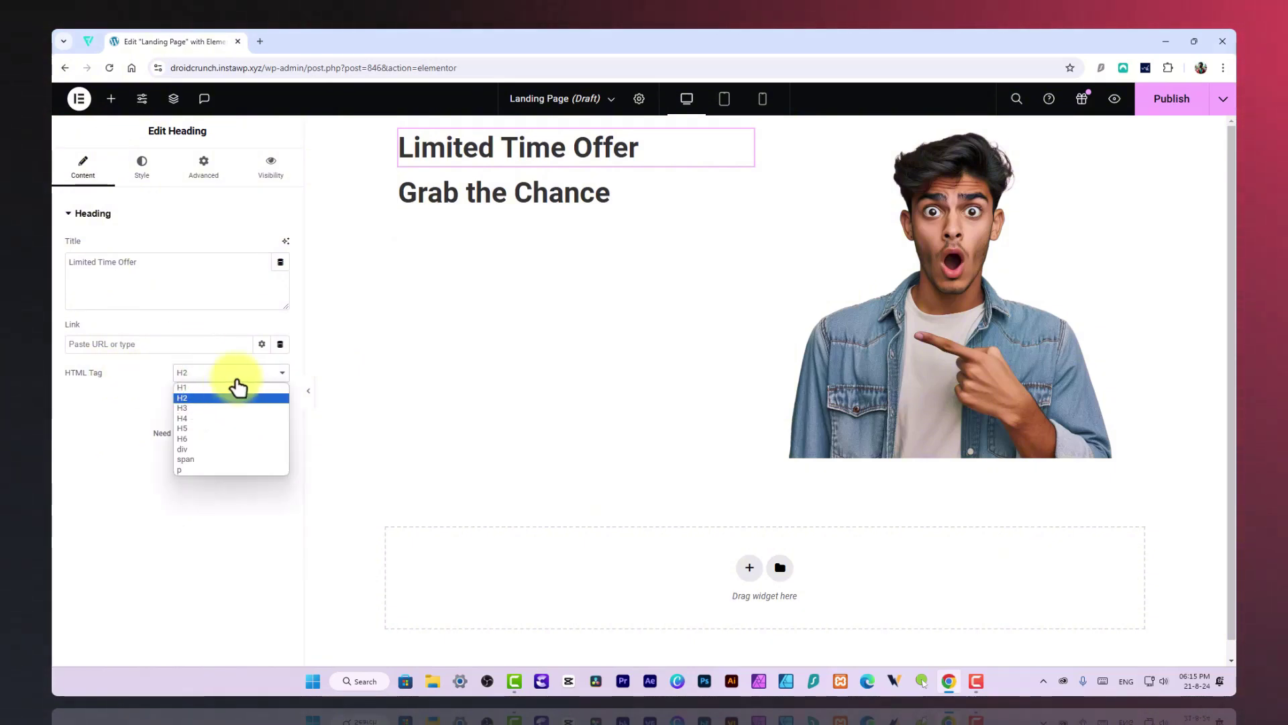
{"action": "left_click", "coordinate": [195, 418]}
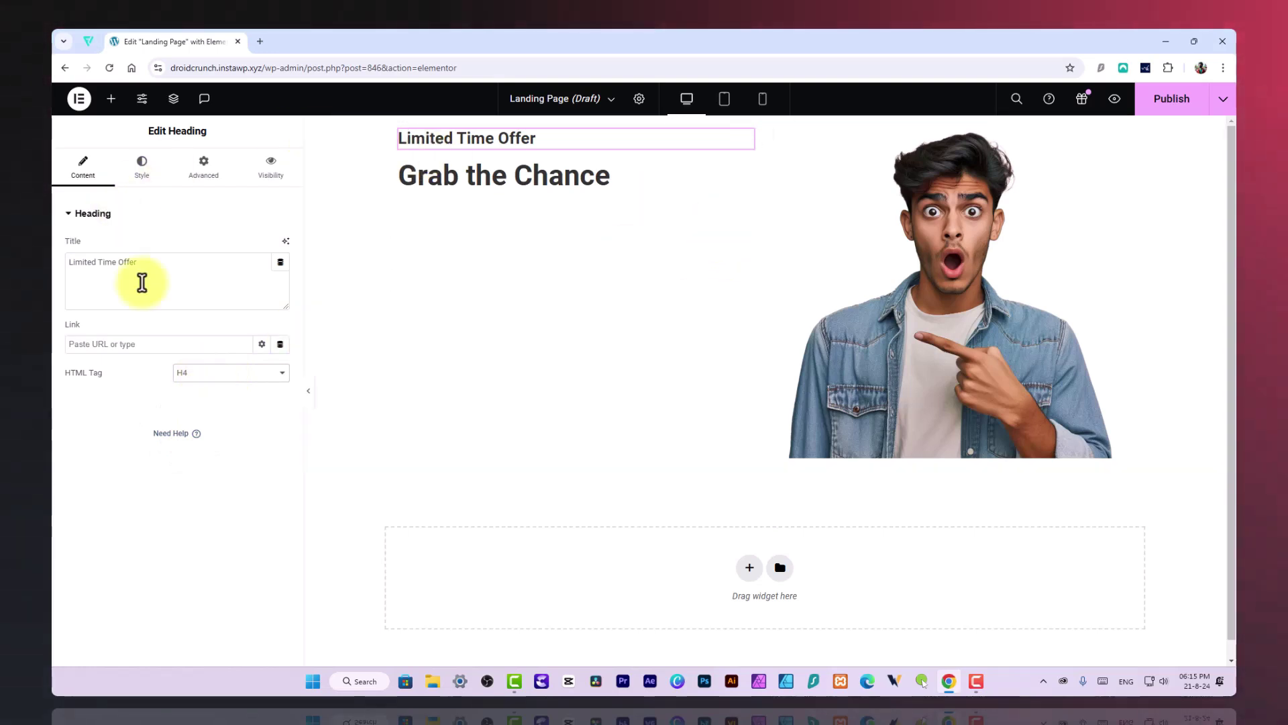
Step: Change the text color of the "Limited Time Offer" heading to medium gray #939393
{"action": "left_click", "coordinate": [142, 167]}
{"action": "left_click", "coordinate": [280, 274]}
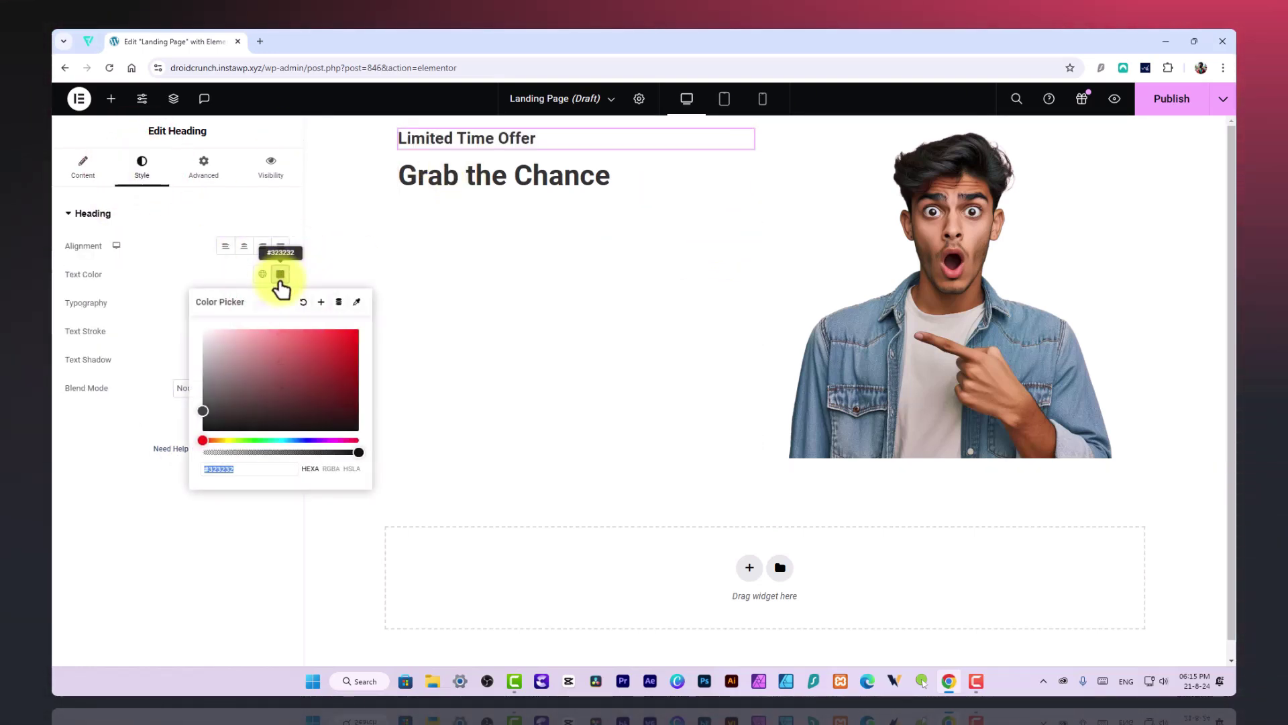
{"action": "left_click_drag", "start_coordinate": [230, 351], "coordinate": [180, 360]}
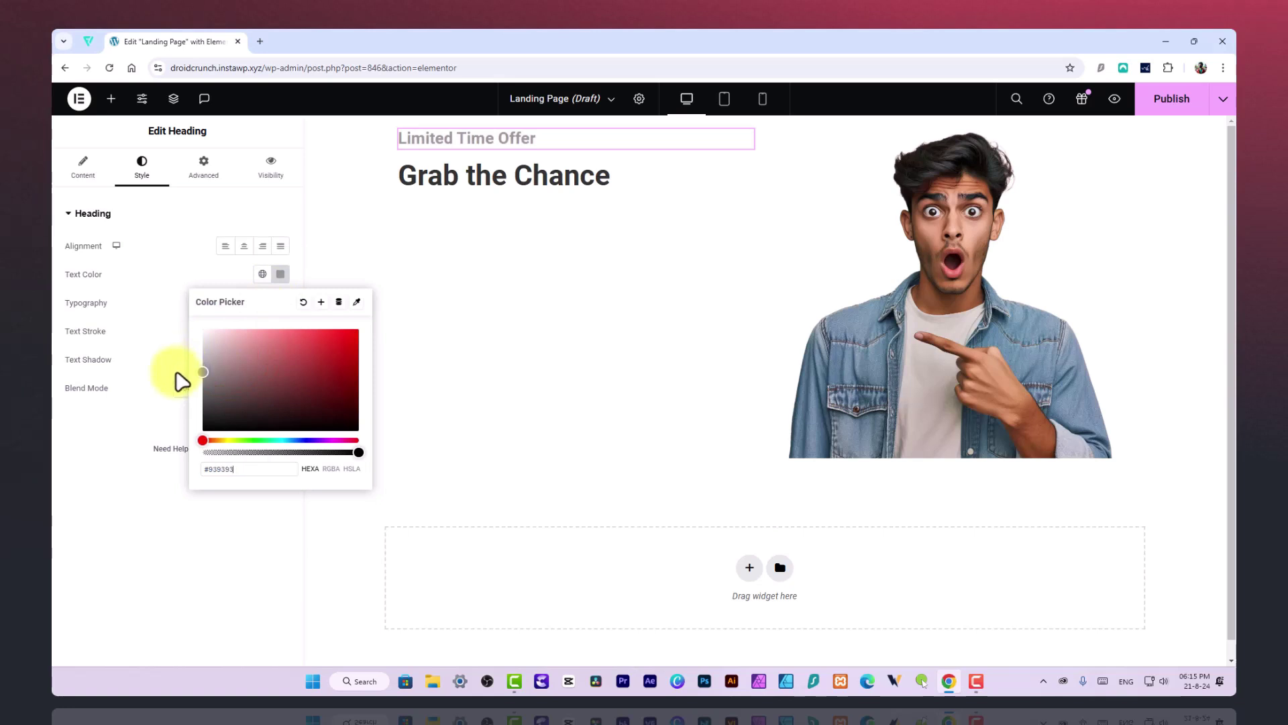
Step: Set the typography of the "Limited Time Offer" heading to weight 500 (Medium) and size 16 px
{"action": "left_click", "coordinate": [280, 303]}
{"action": "left_click", "coordinate": [280, 302]}
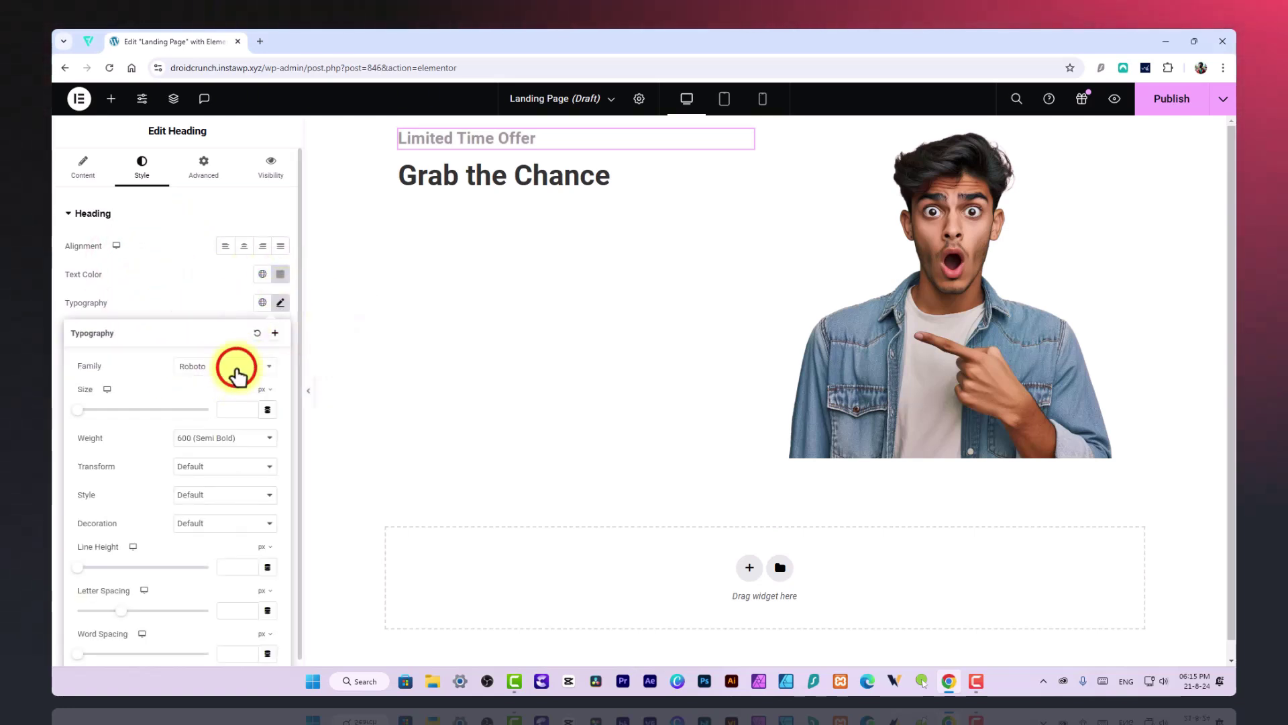
{"action": "left_click", "coordinate": [237, 376]}
{"action": "left_click", "coordinate": [244, 368]}
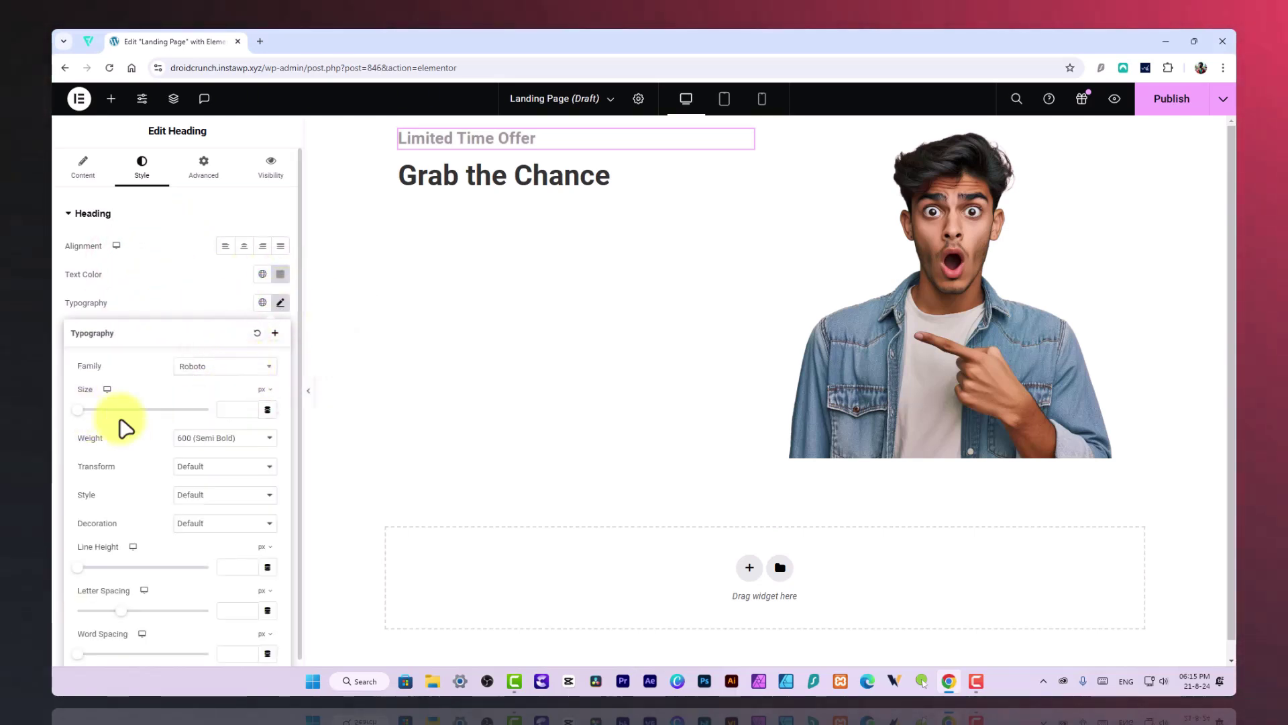
{"action": "left_click", "coordinate": [201, 438]}
{"action": "left_click", "coordinate": [211, 494]}
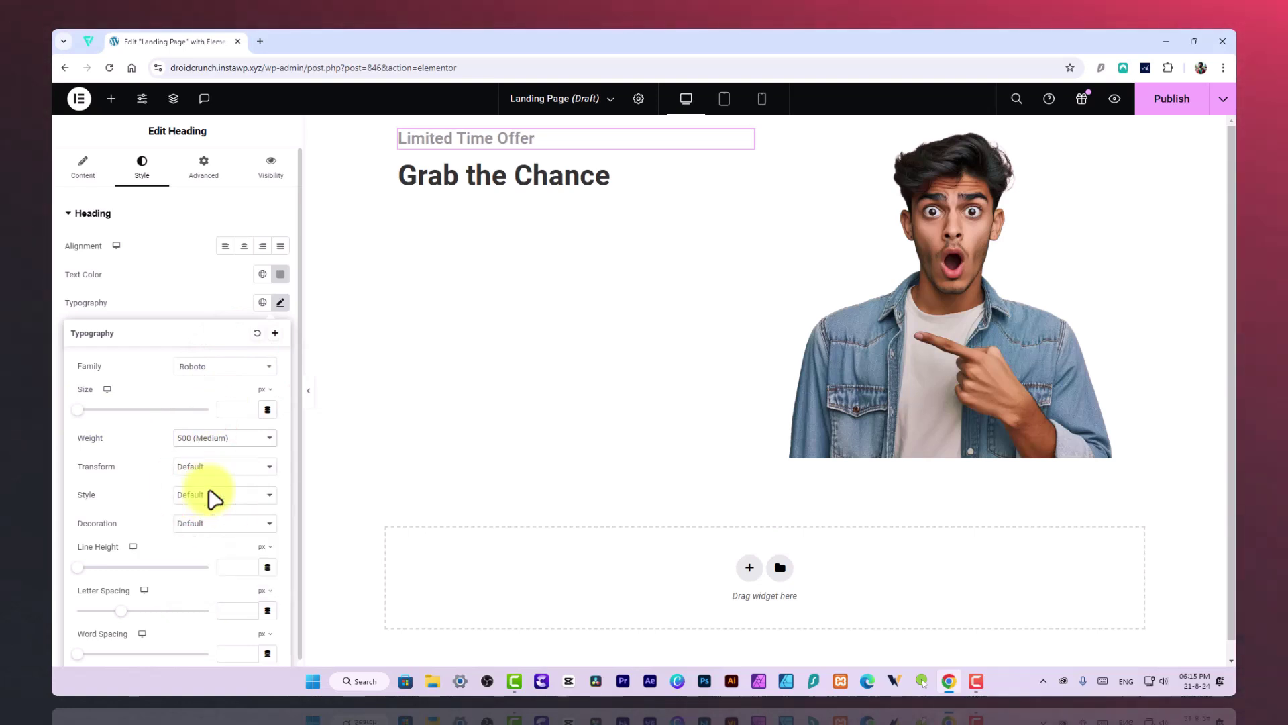
{"action": "left_click_drag", "start_coordinate": [81, 416], "coordinate": [88, 417]}
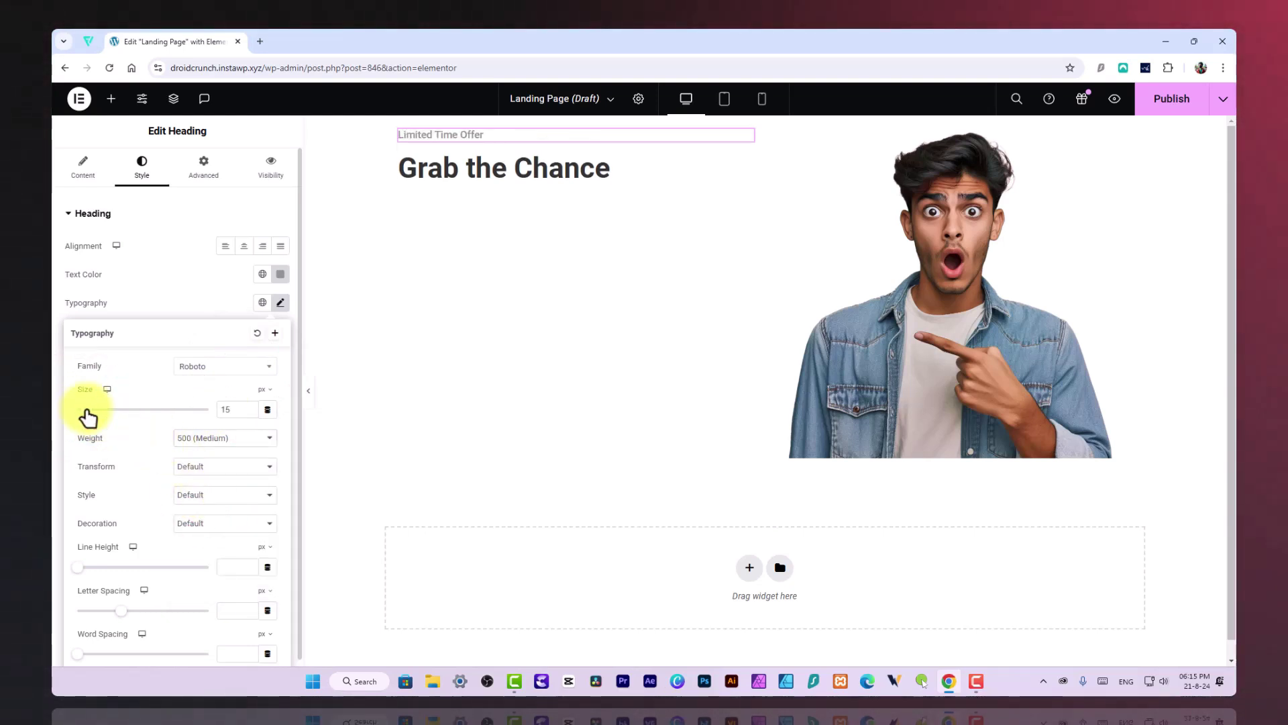
{"action": "left_click", "coordinate": [244, 415]}
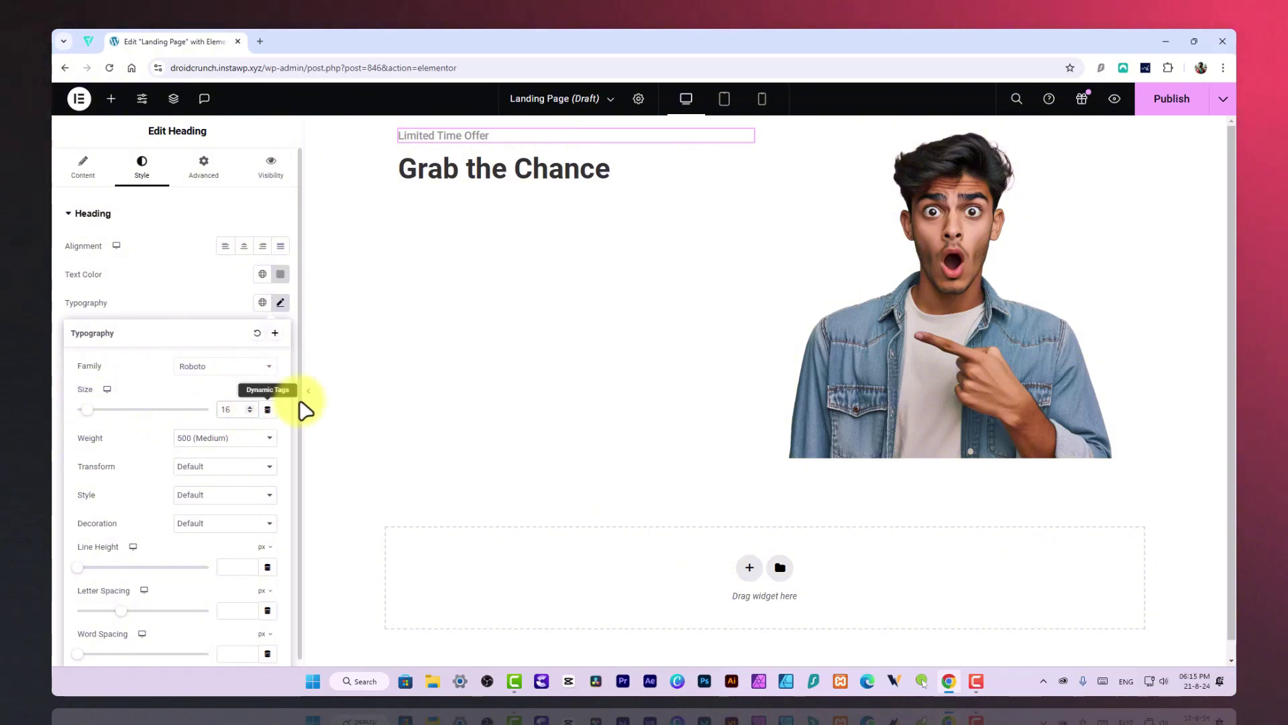
{"action": "left_click", "coordinate": [513, 167]}
{"action": "left_click", "coordinate": [459, 136]}
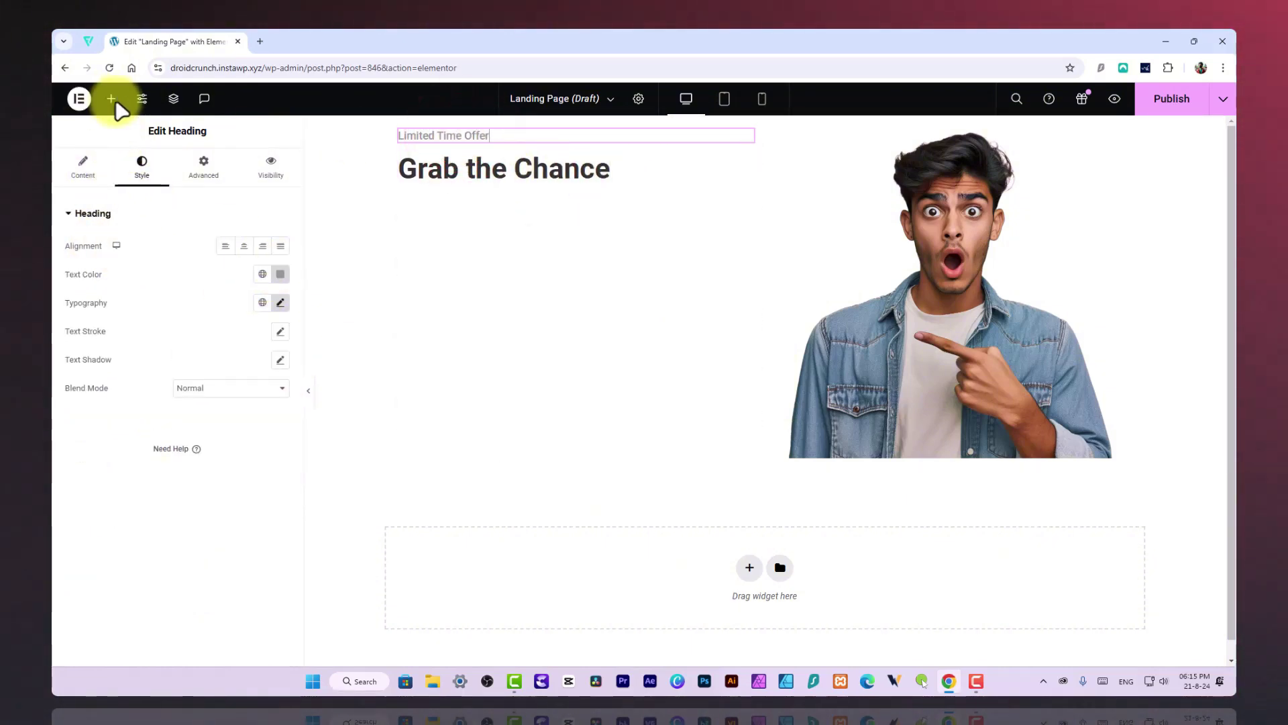
Step: Center the content of the left inner container vertically and publish the page
{"action": "left_click", "coordinate": [402, 135]}
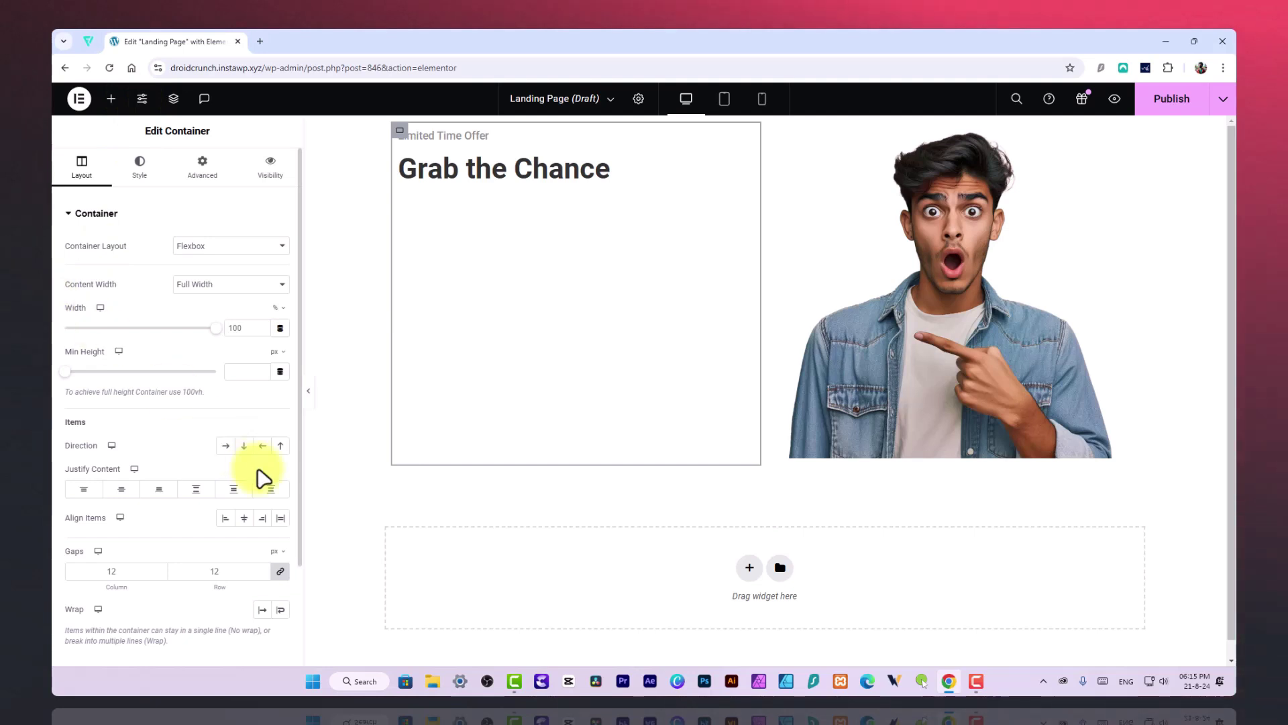
{"action": "left_click", "coordinate": [123, 489]}
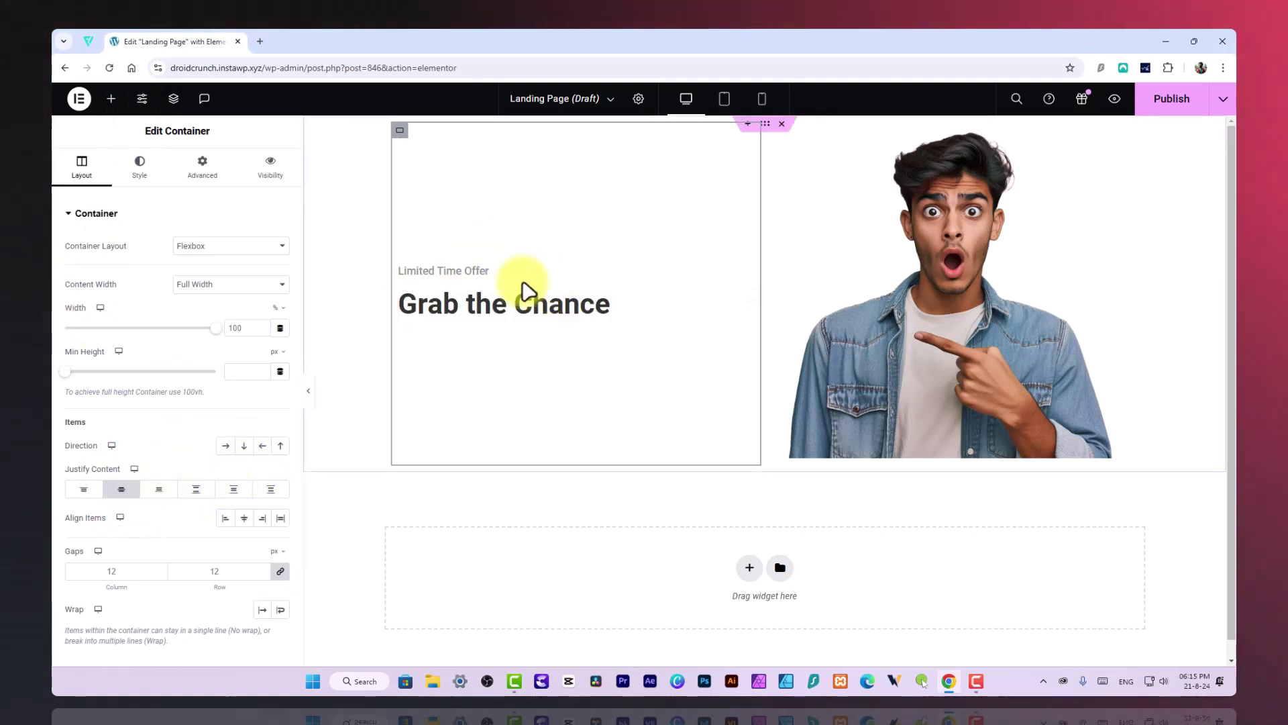
{"action": "left_click", "coordinate": [1168, 98]}
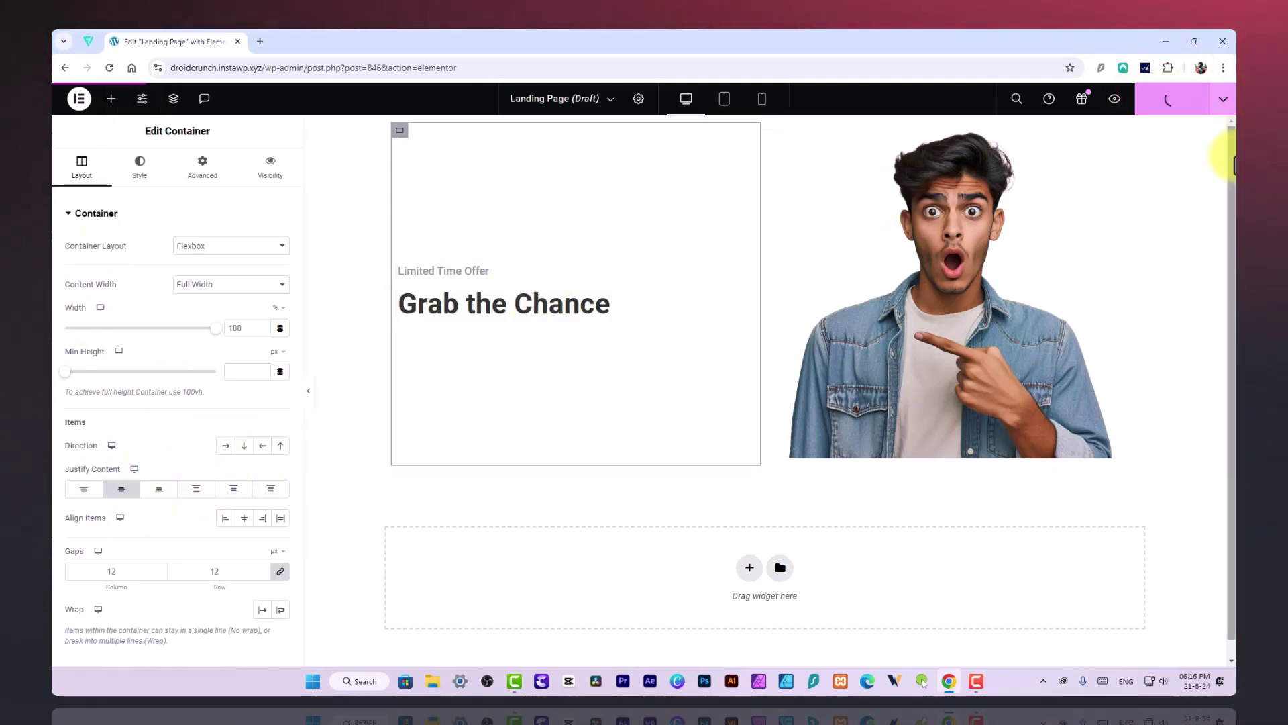
Step: Open the global fonts in the site settings and set the Primary system font's family to Inter
{"action": "left_click", "coordinate": [77, 101]}
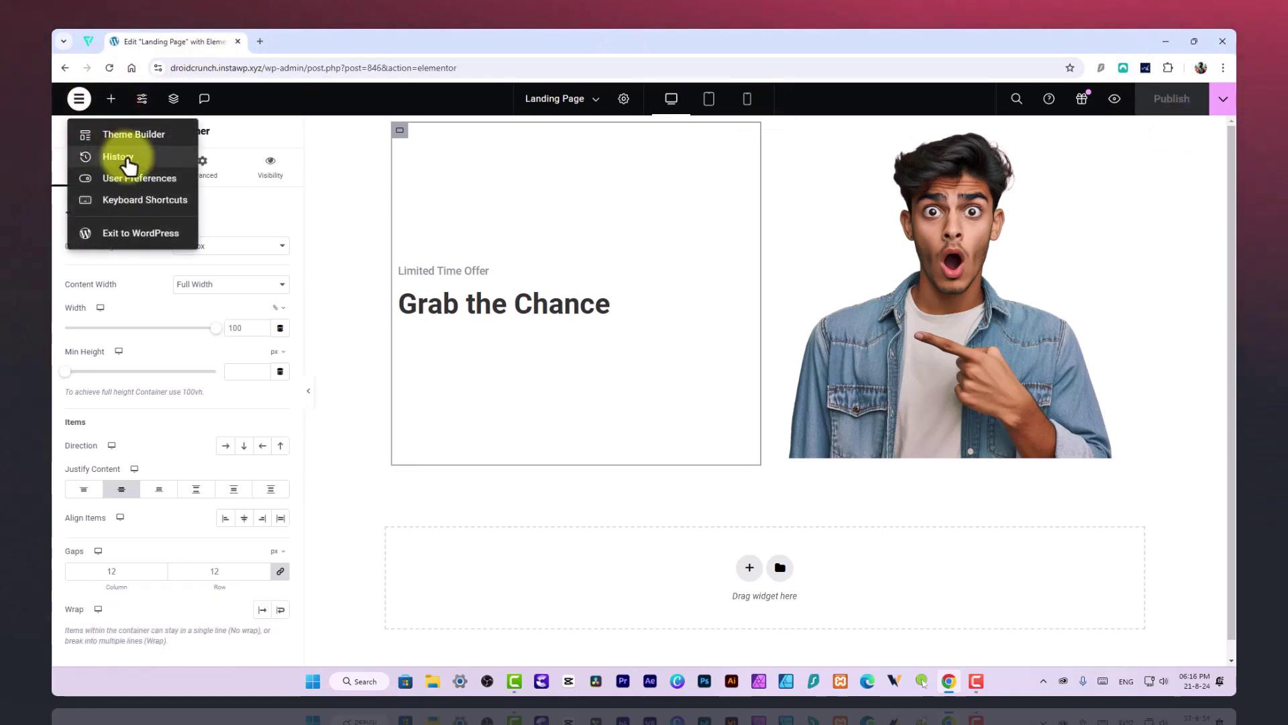
{"action": "left_click", "coordinate": [141, 101]}
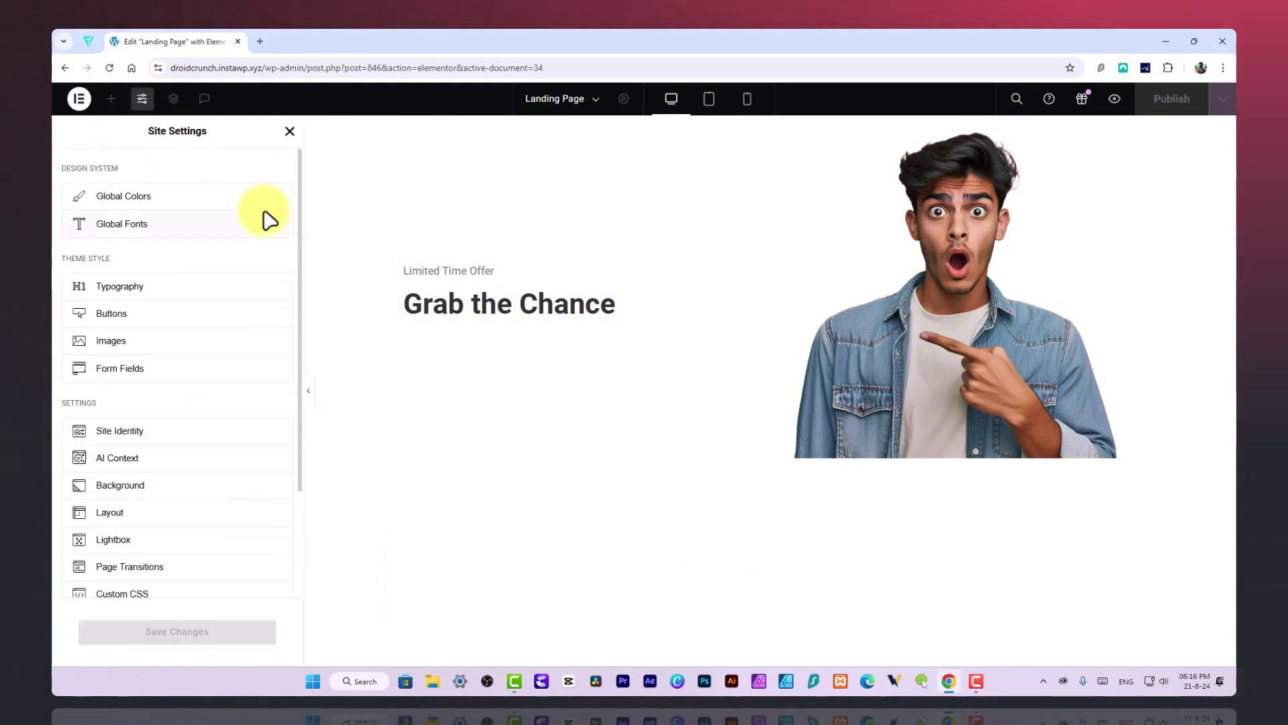
{"action": "left_click", "coordinate": [154, 221]}
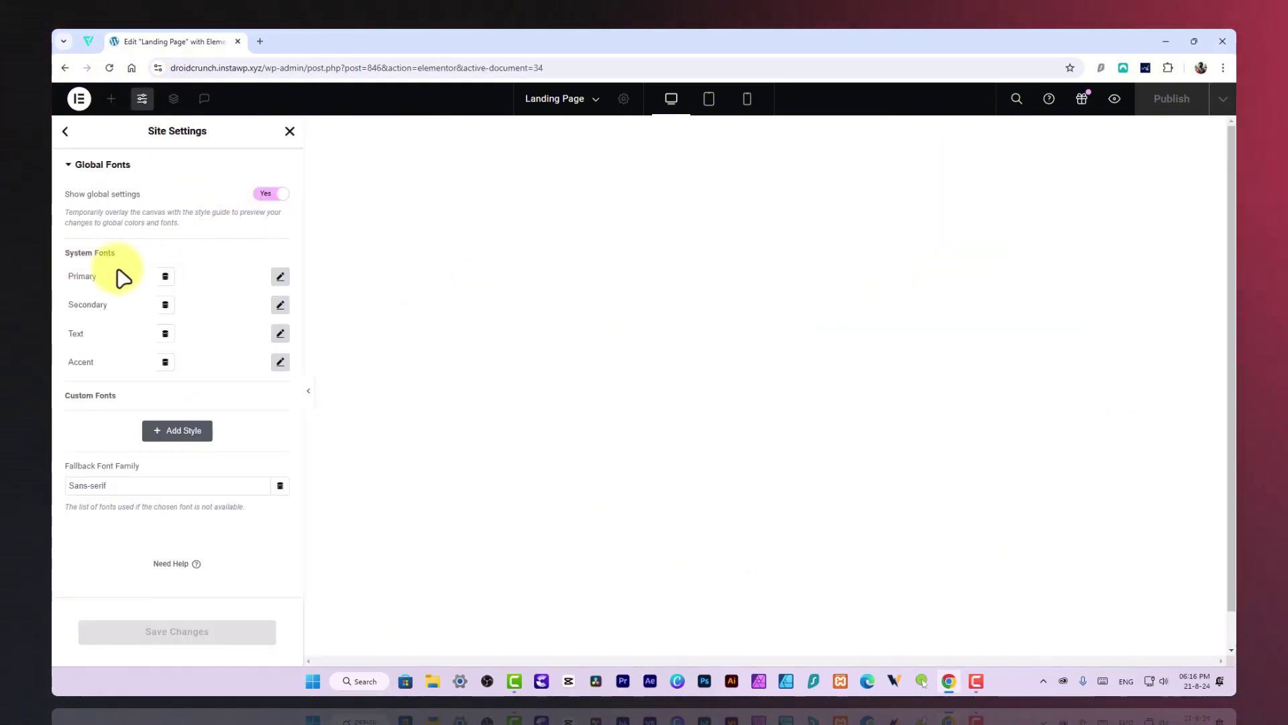
{"action": "left_click", "coordinate": [281, 276]}
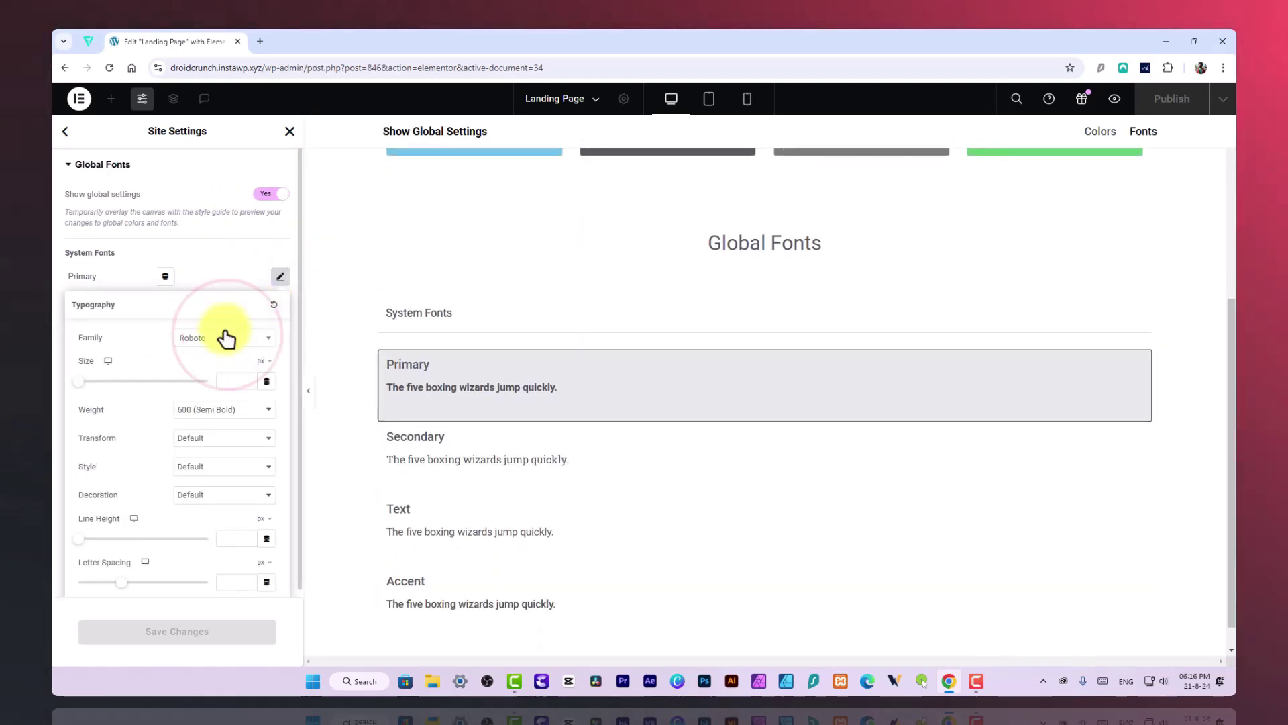
{"action": "left_click", "coordinate": [226, 339]}
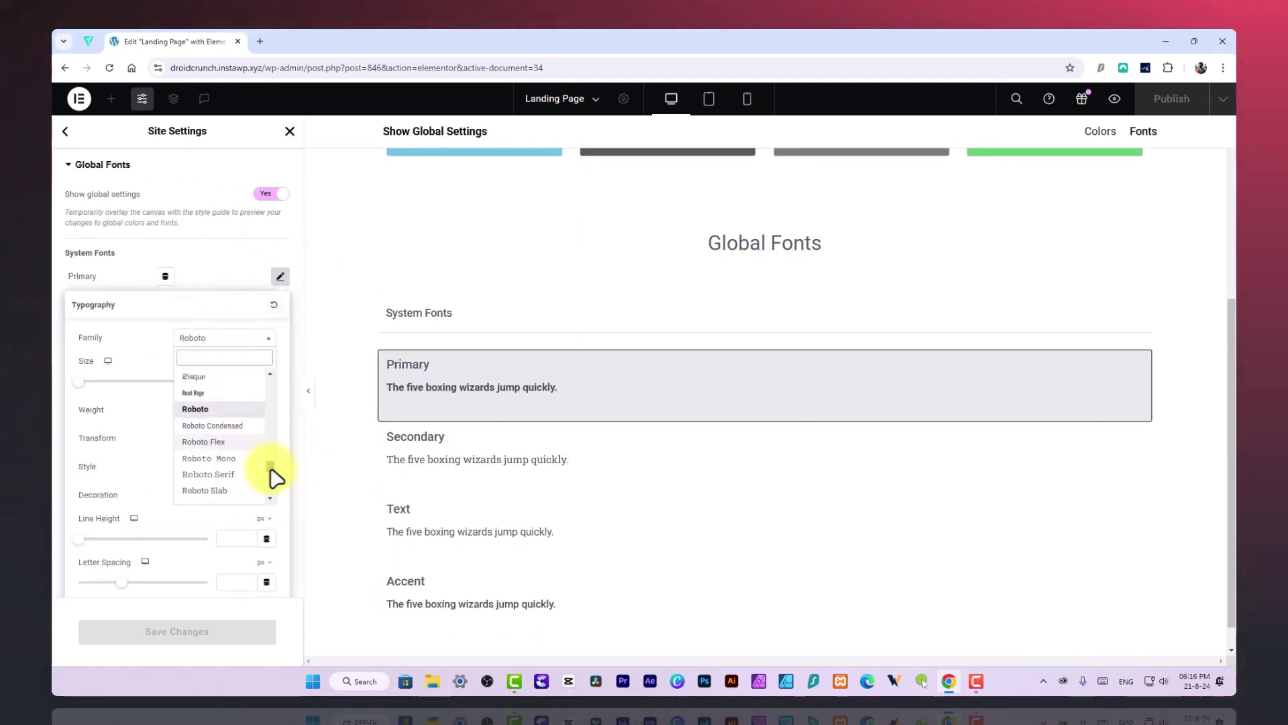
{"action": "left_click_drag", "start_coordinate": [270, 469], "coordinate": [273, 426]}
{"action": "left_click", "coordinate": [210, 402]}
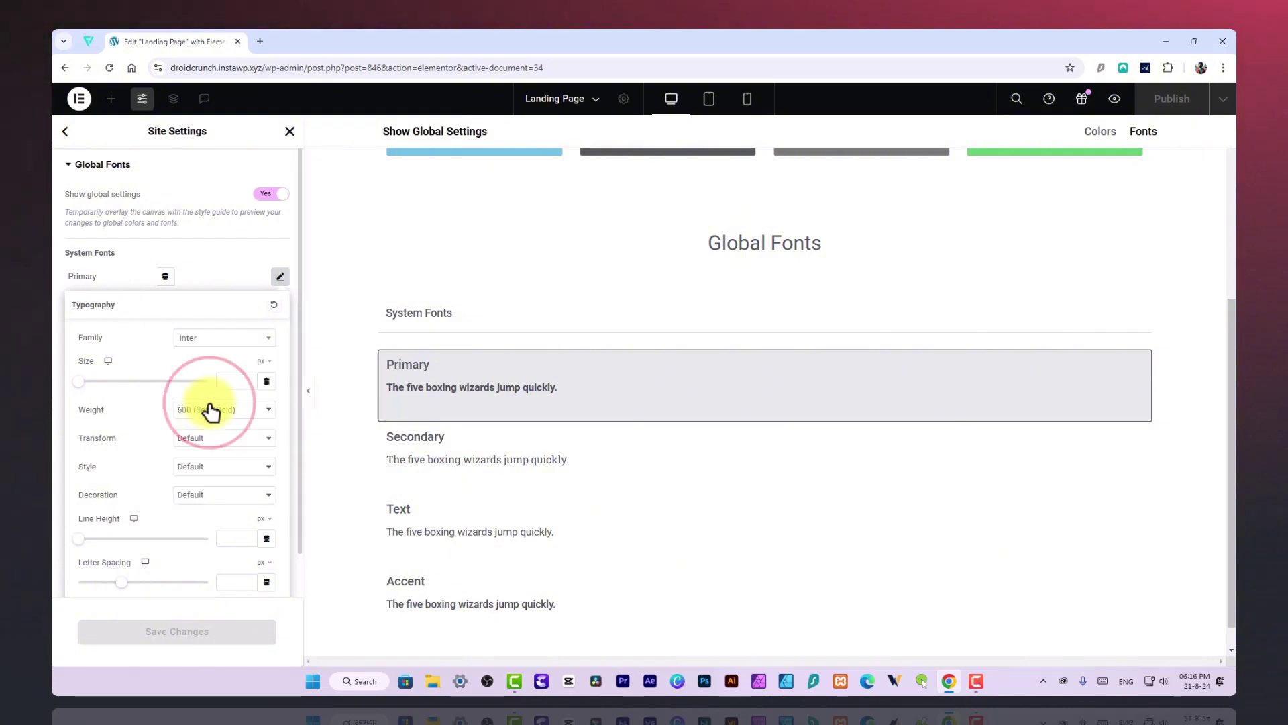
{"action": "left_click", "coordinate": [222, 282]}
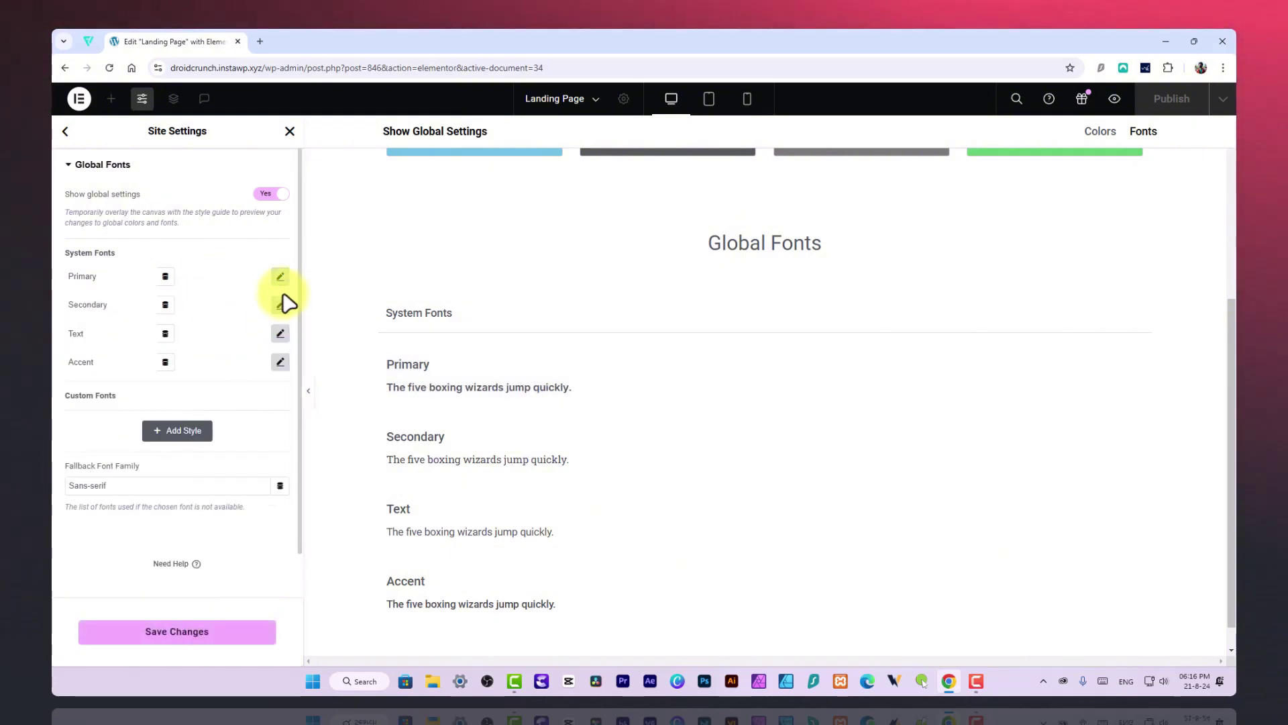
Step: Set the font family of the Secondary system font to Inter
{"action": "left_click", "coordinate": [281, 305]}
{"action": "left_click", "coordinate": [219, 368]}
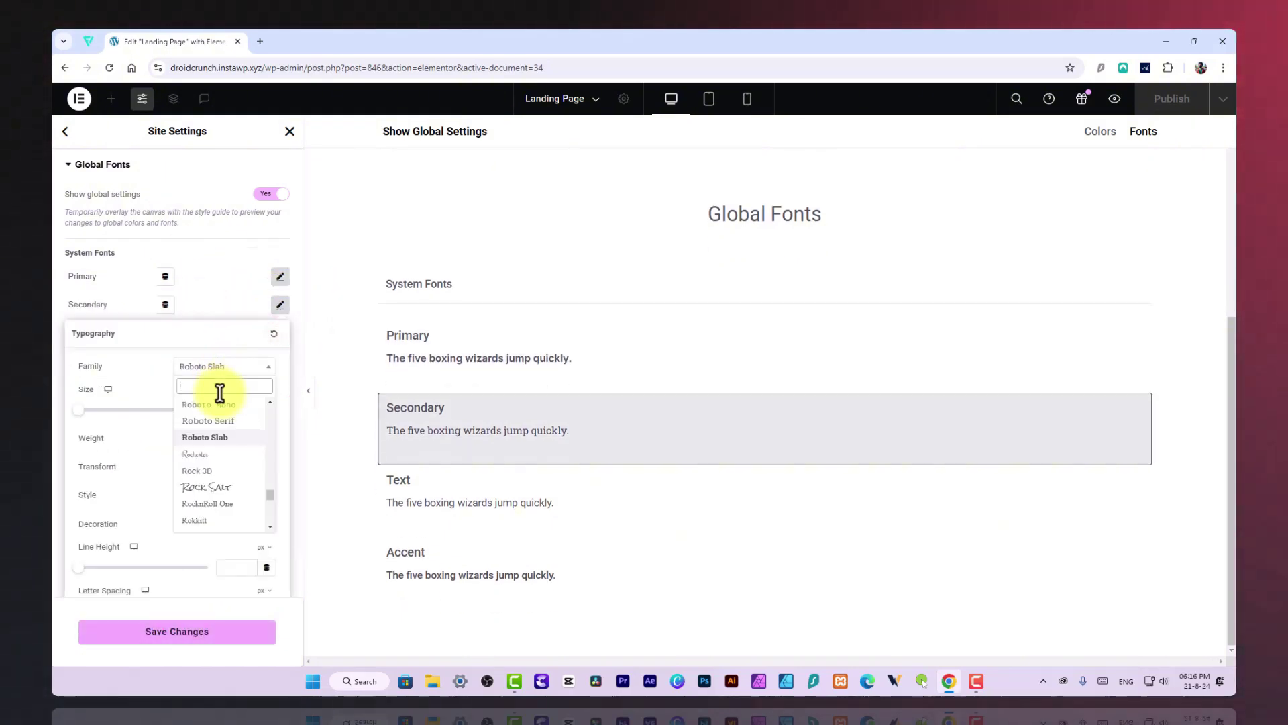
{"action": "type", "text": "inter"}
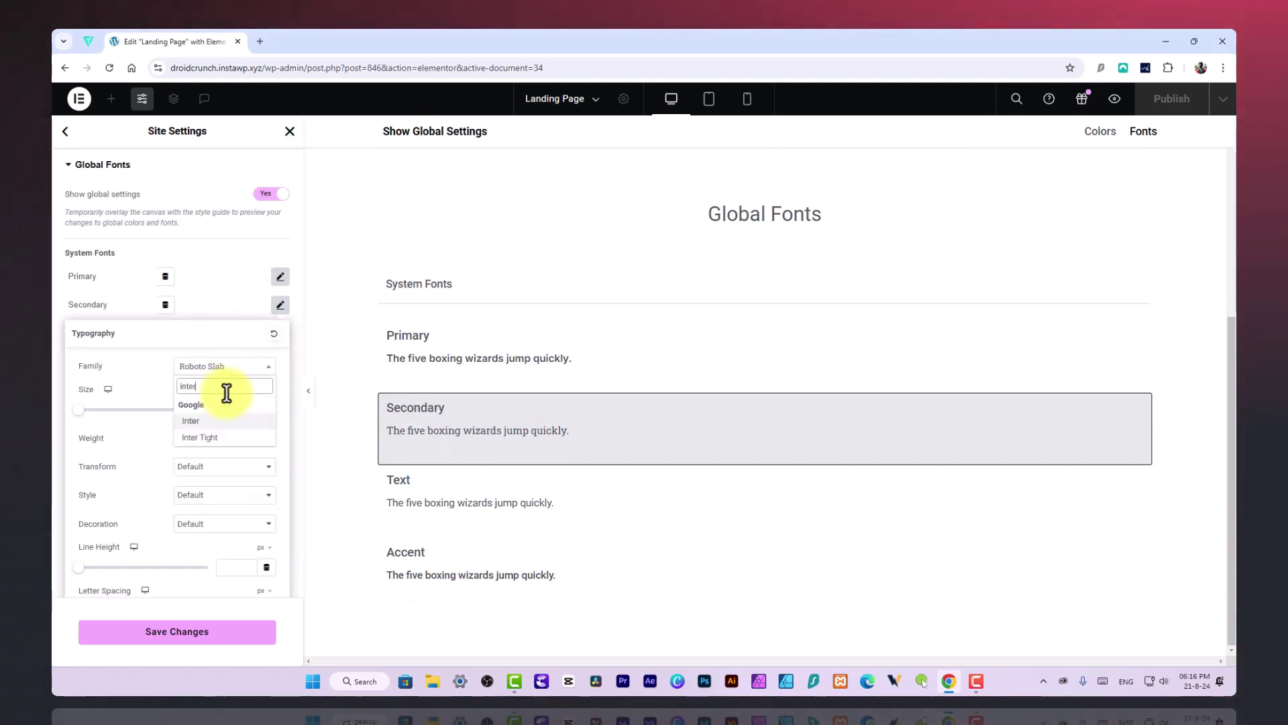
{"action": "left_click", "coordinate": [191, 420]}
{"action": "left_click", "coordinate": [280, 305]}
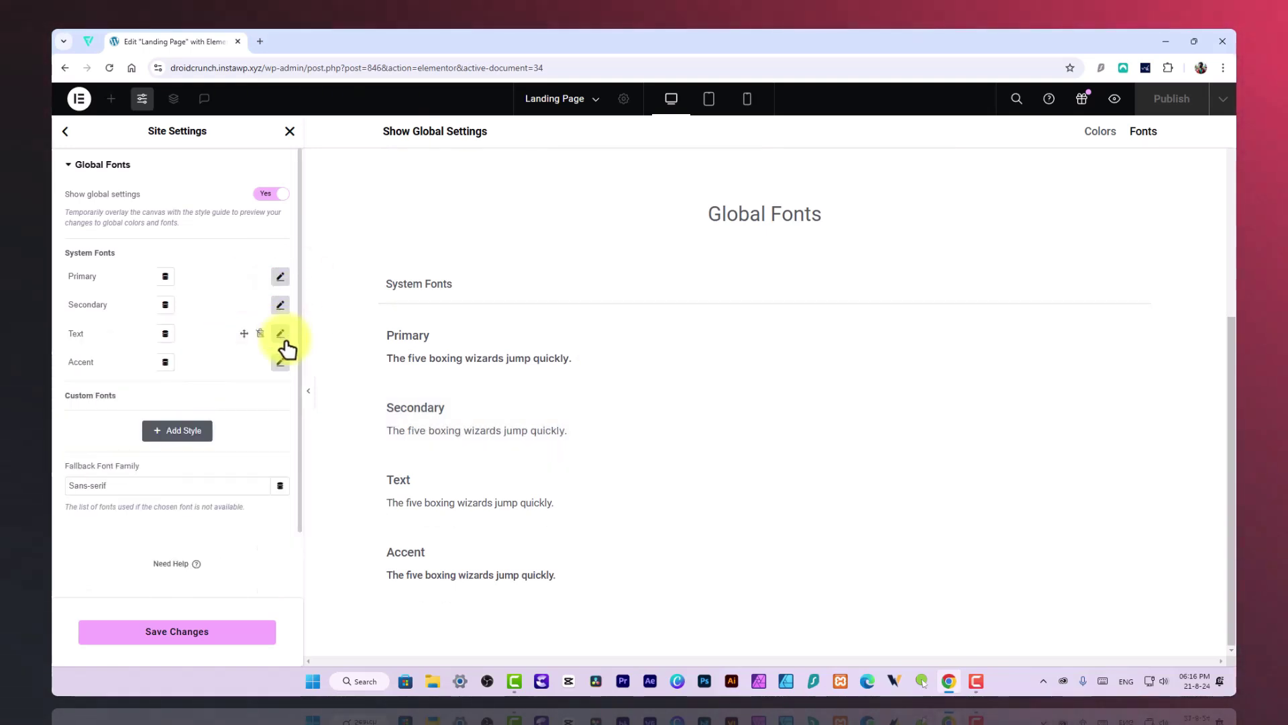
Step: Set the font family of the Text system font to Inter
{"action": "left_click", "coordinate": [281, 333]}
{"action": "left_click", "coordinate": [230, 396]}
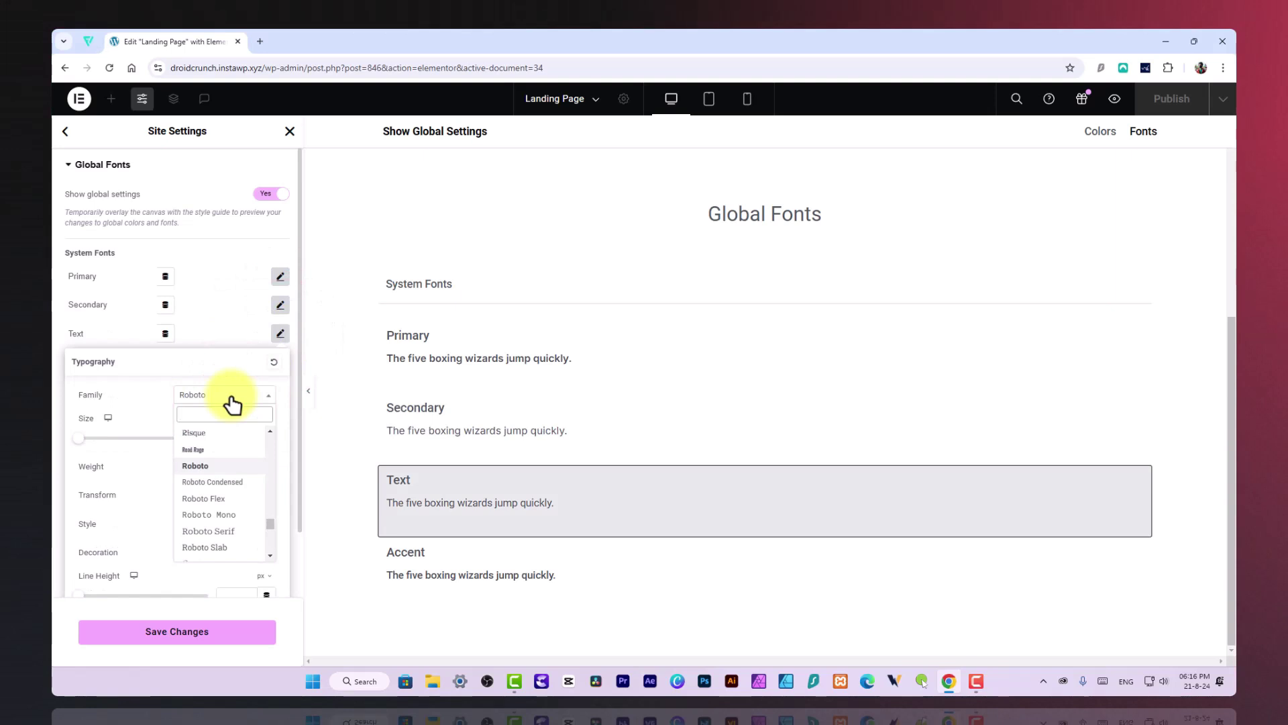
{"action": "type", "text": "inter"}
{"action": "left_click", "coordinate": [224, 443]}
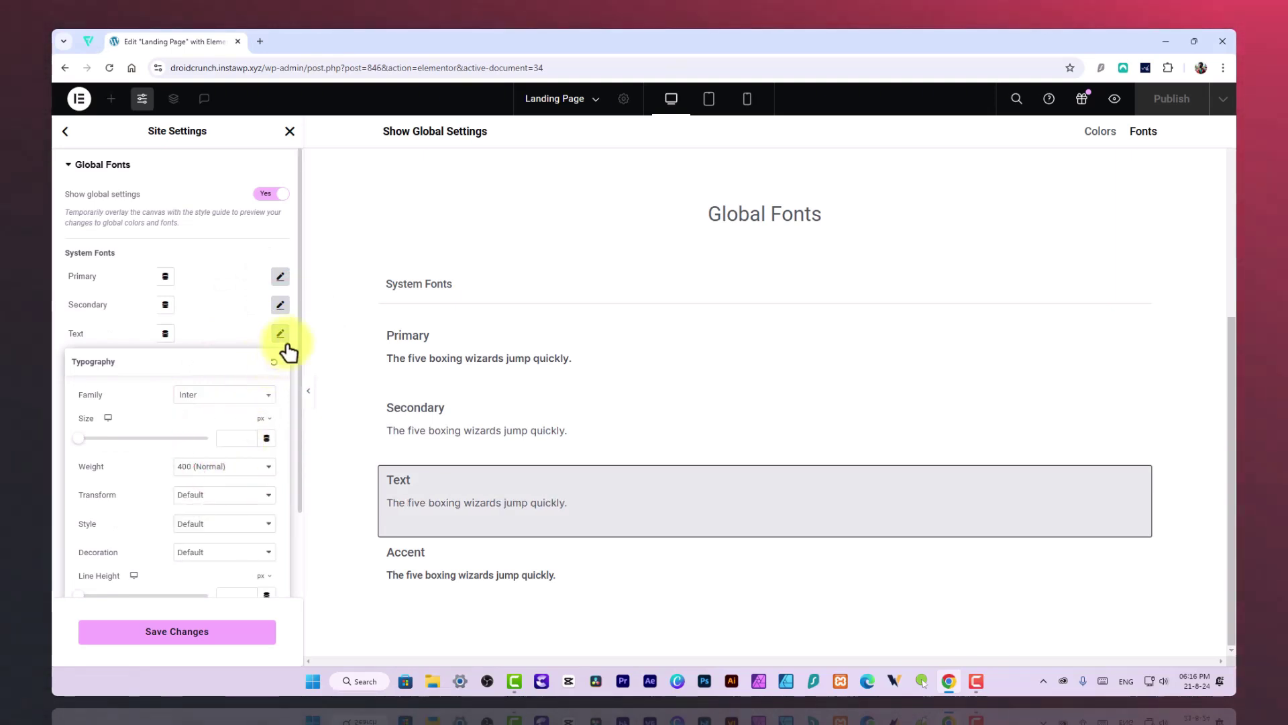
{"action": "left_click", "coordinate": [281, 335]}
Step: Set the font family of the Accent system font to Inter
{"action": "left_click", "coordinate": [281, 362]}
{"action": "left_click", "coordinate": [235, 424]}
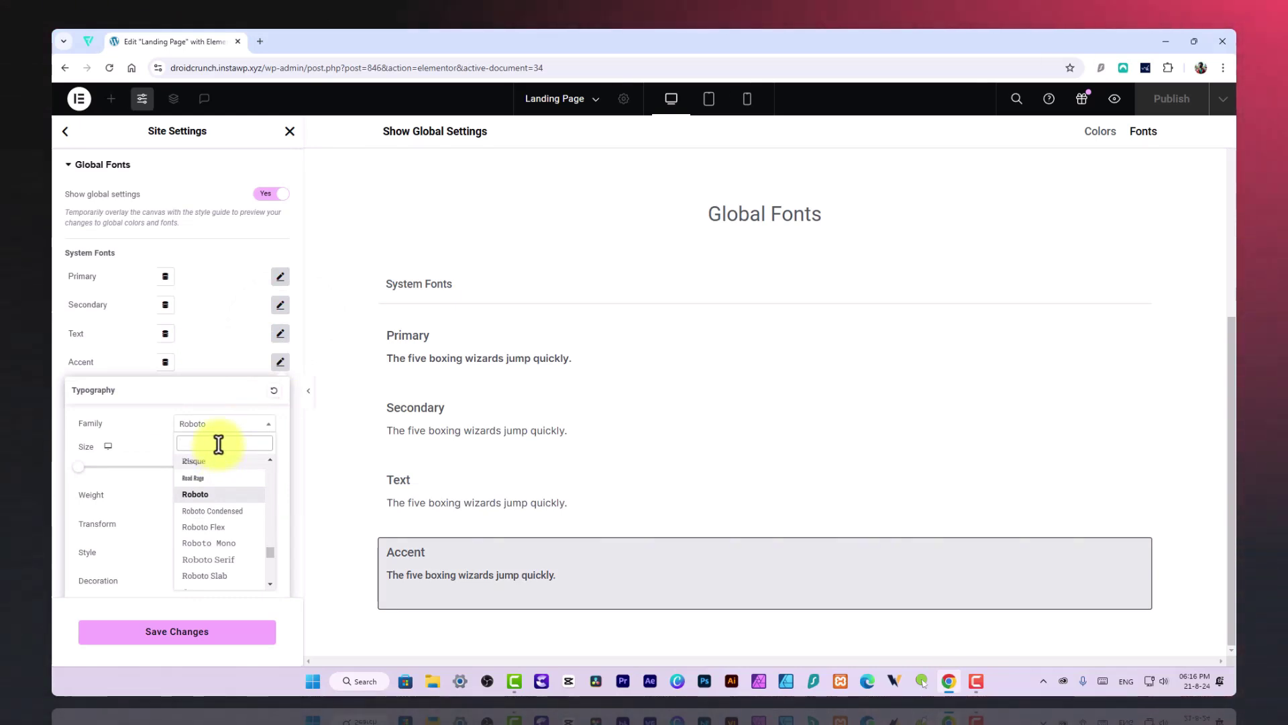
{"action": "type", "text": "inter"}
{"action": "left_click", "coordinate": [214, 475]}
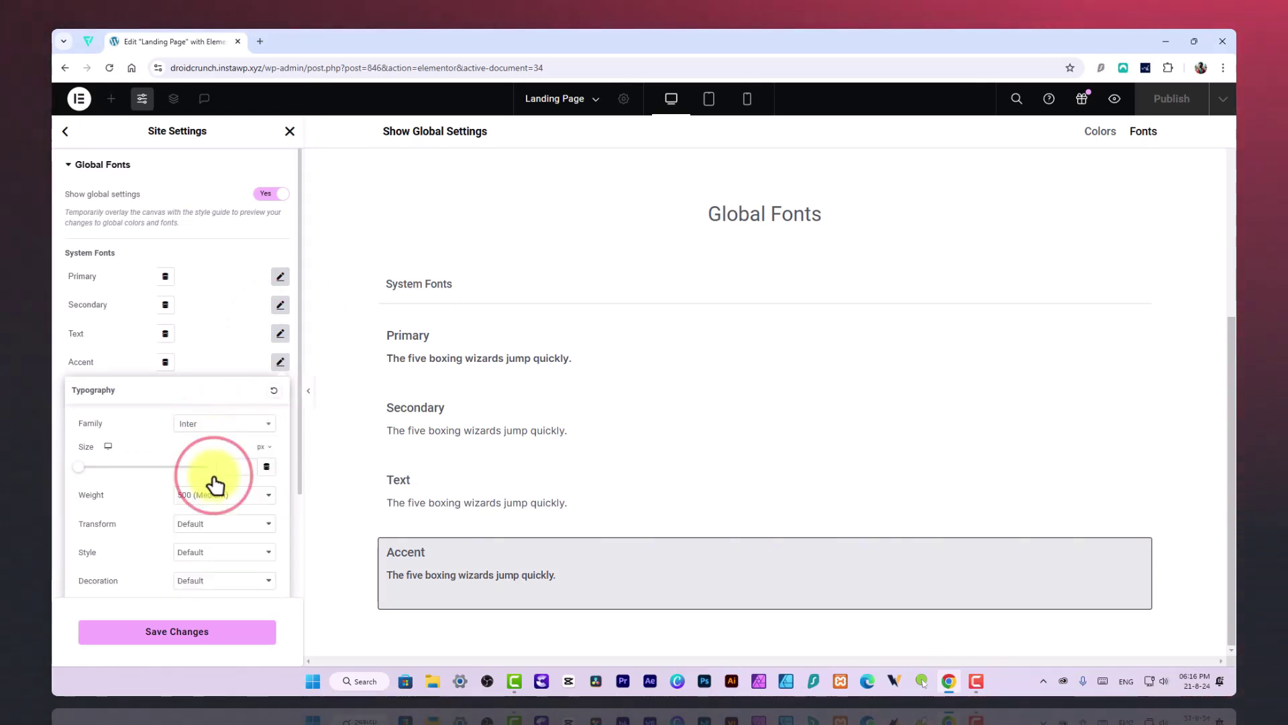
Step: Save the global font changes and return from the site settings to the page editor
{"action": "left_click", "coordinate": [282, 364]}
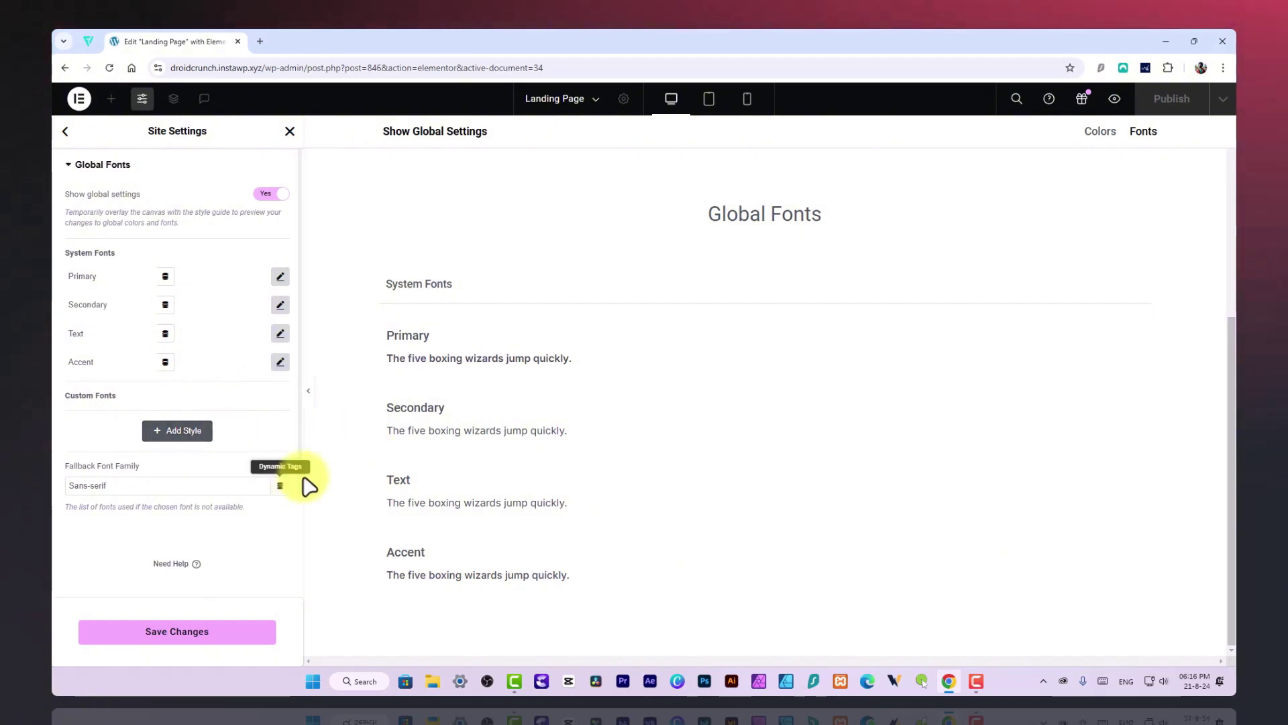
{"action": "left_click", "coordinate": [221, 634]}
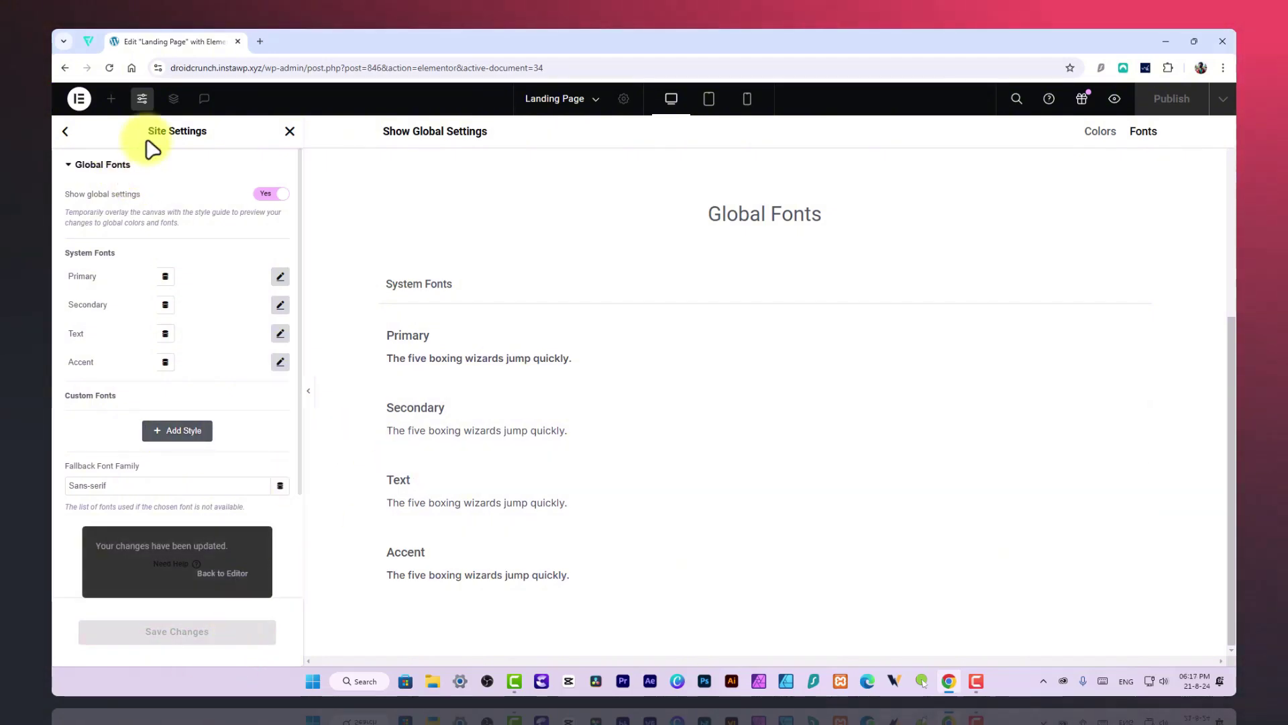
{"action": "left_click", "coordinate": [290, 132]}
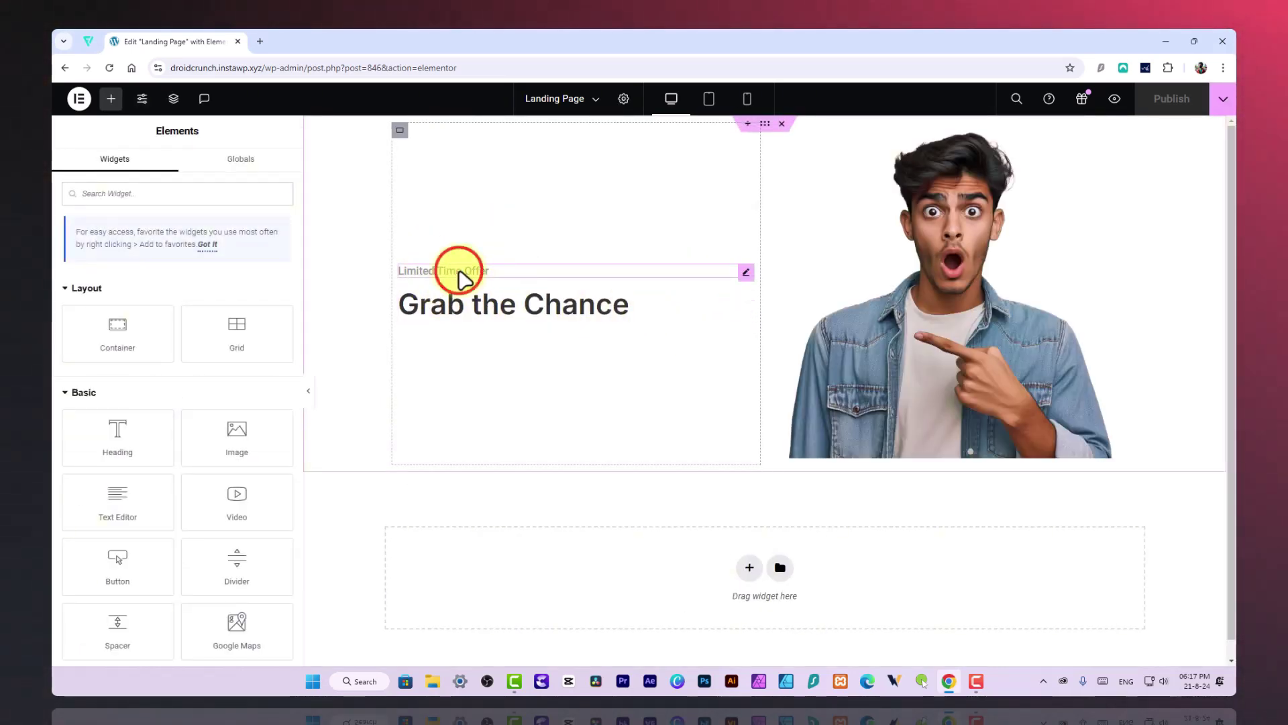
Step: Set the font weight of the "Grab the Chance" heading to 800 (Extra Bold)
{"action": "left_click", "coordinate": [455, 272]}
{"action": "left_click", "coordinate": [674, 325]}
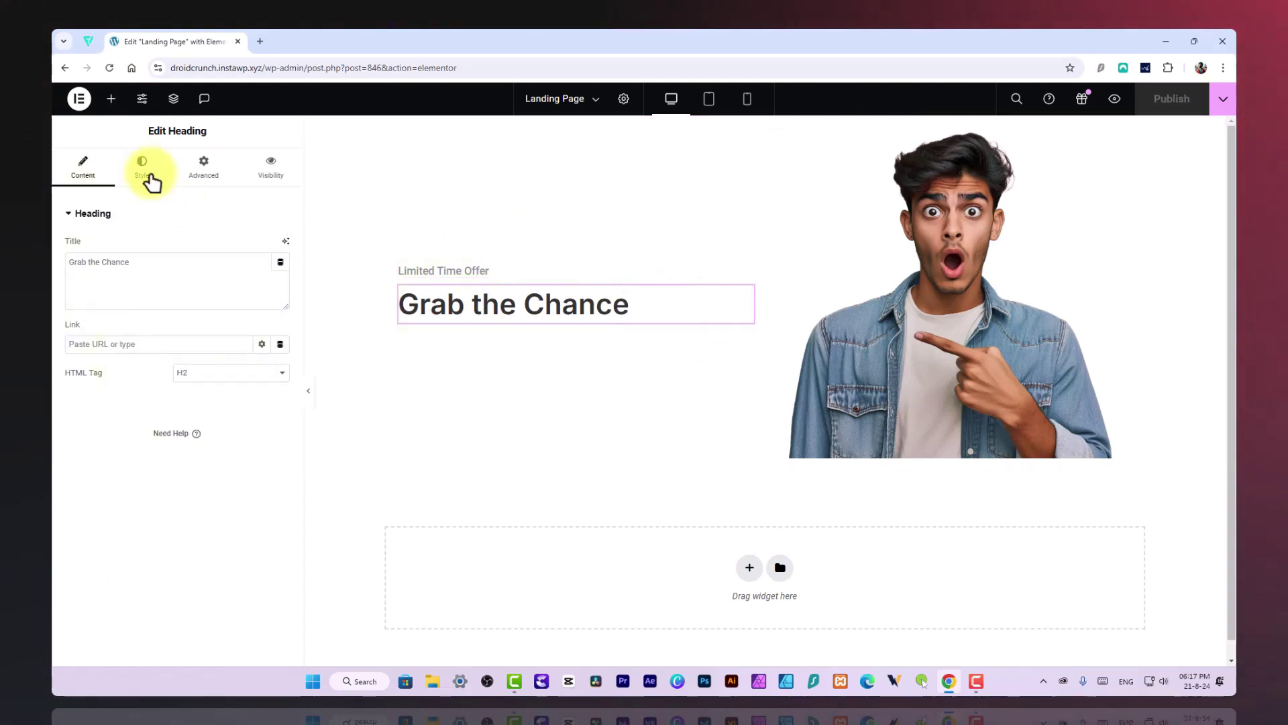
{"action": "left_click", "coordinate": [143, 171]}
{"action": "left_click", "coordinate": [280, 303]}
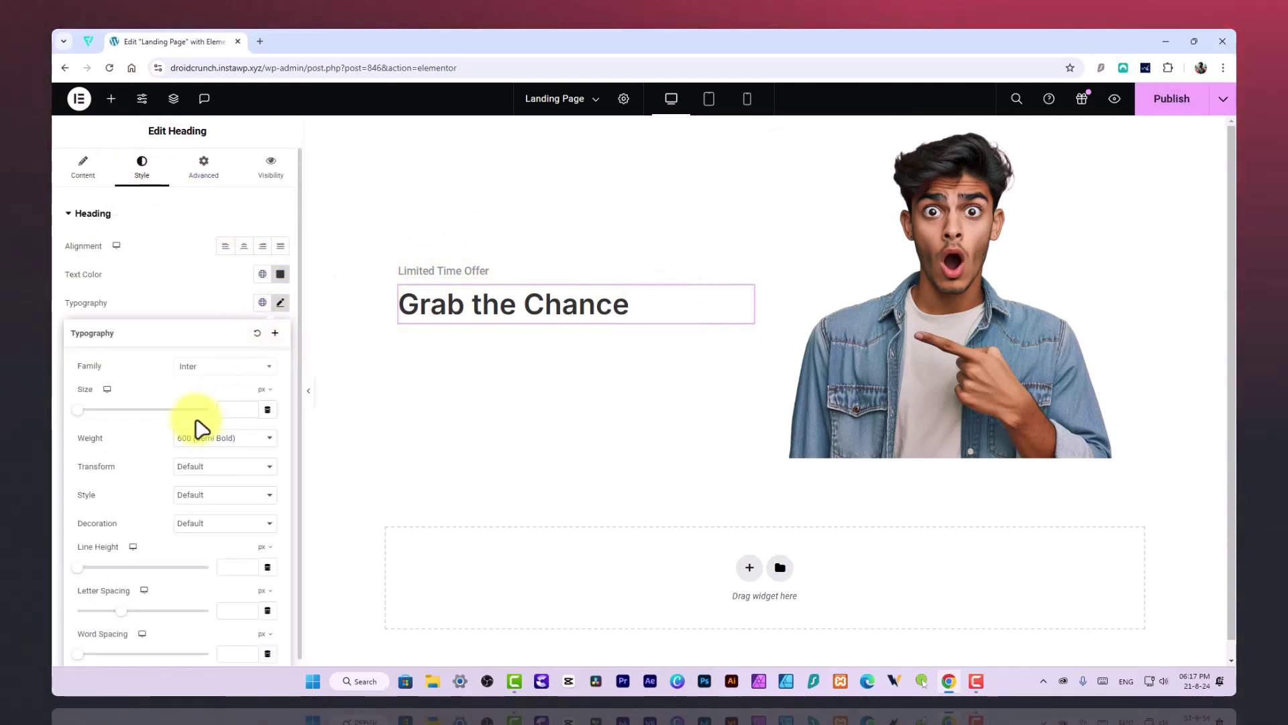
{"action": "left_click", "coordinate": [199, 437]}
{"action": "left_click", "coordinate": [232, 525]}
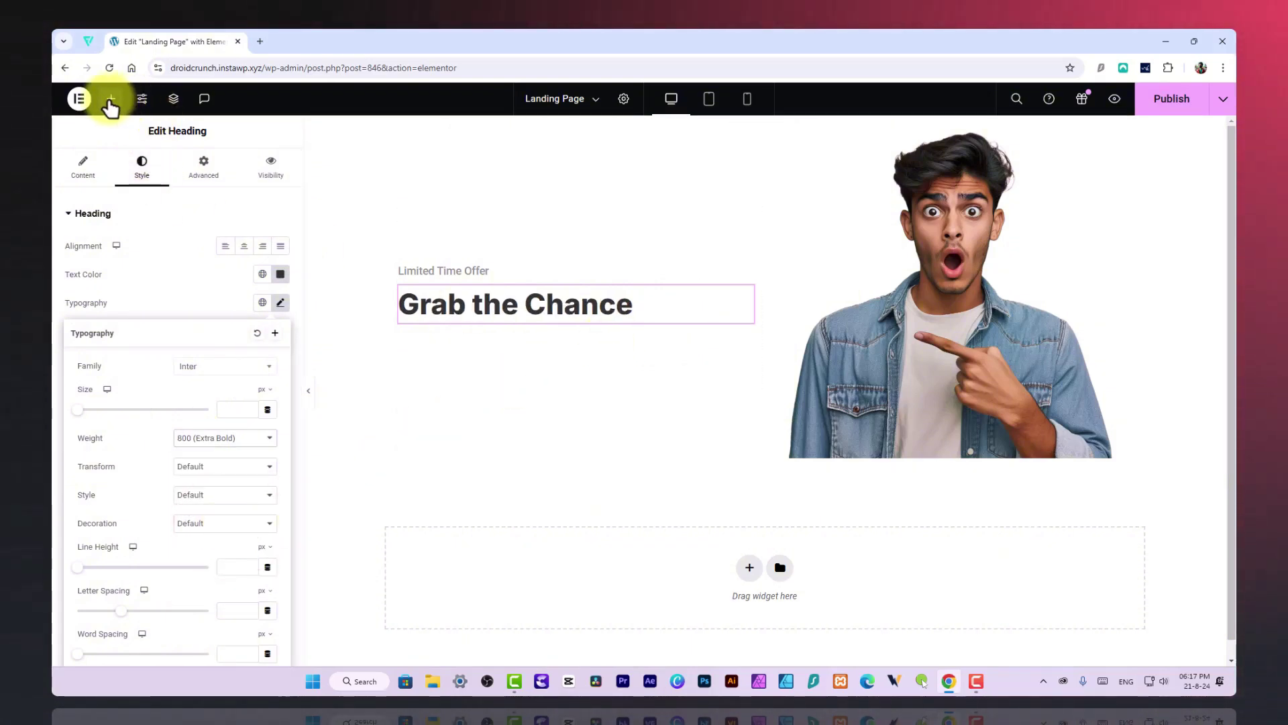
Step: Add a text editor under the heading reading "This can be your last chance to avail our 15-days free trial and lifetime discount of 80%."
{"action": "left_click", "coordinate": [111, 99]}
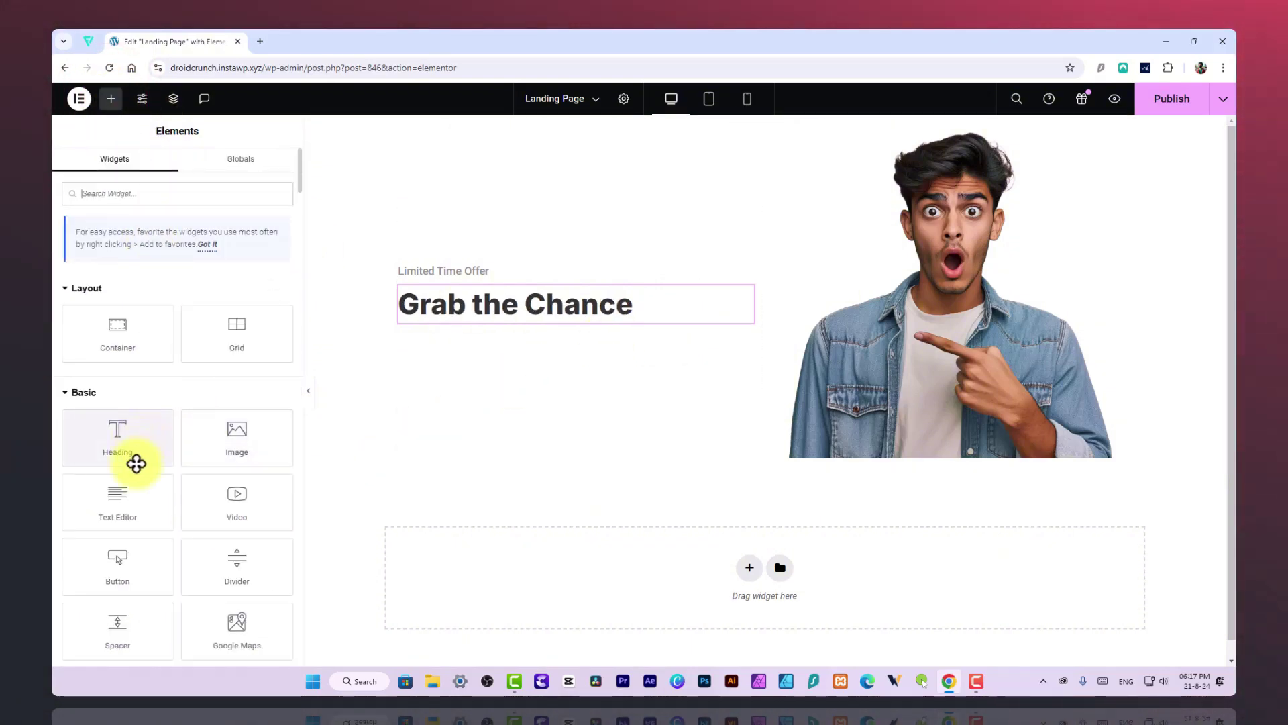
{"action": "left_click_drag", "start_coordinate": [120, 496], "coordinate": [512, 318]}
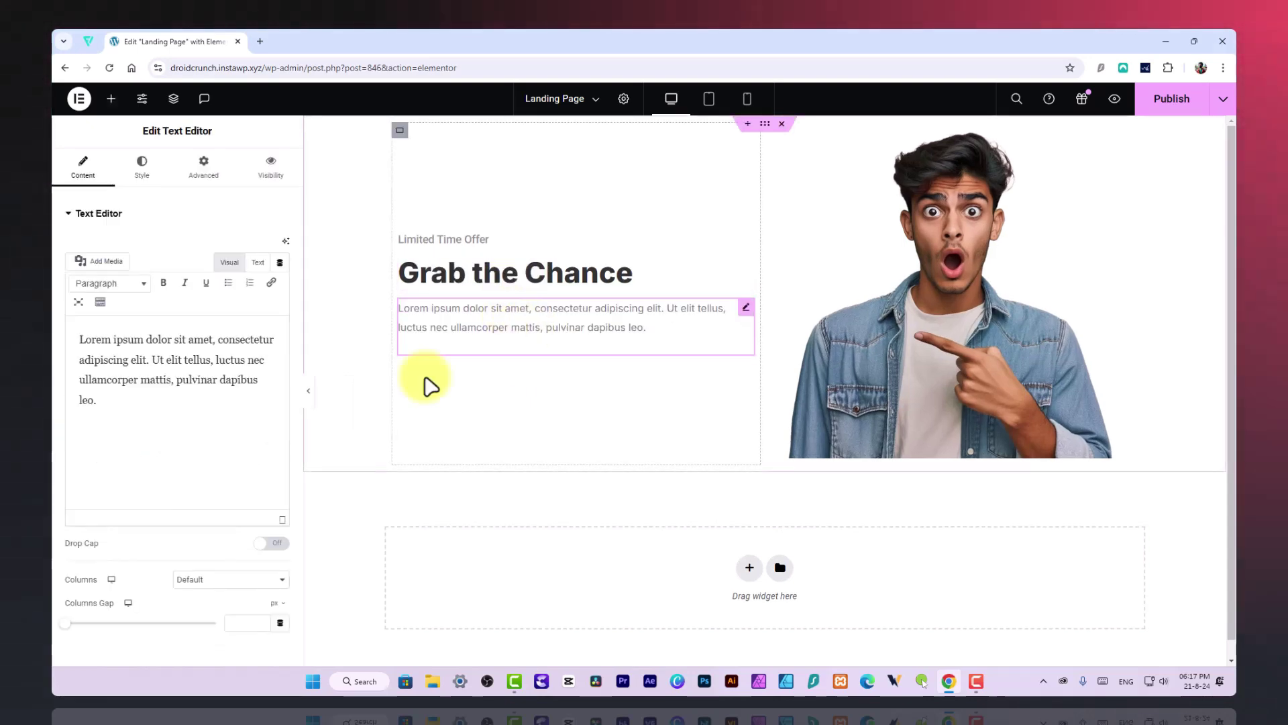
{"action": "triple_click", "coordinate": [186, 350]}
{"action": "type", "text": "This can be your last"}
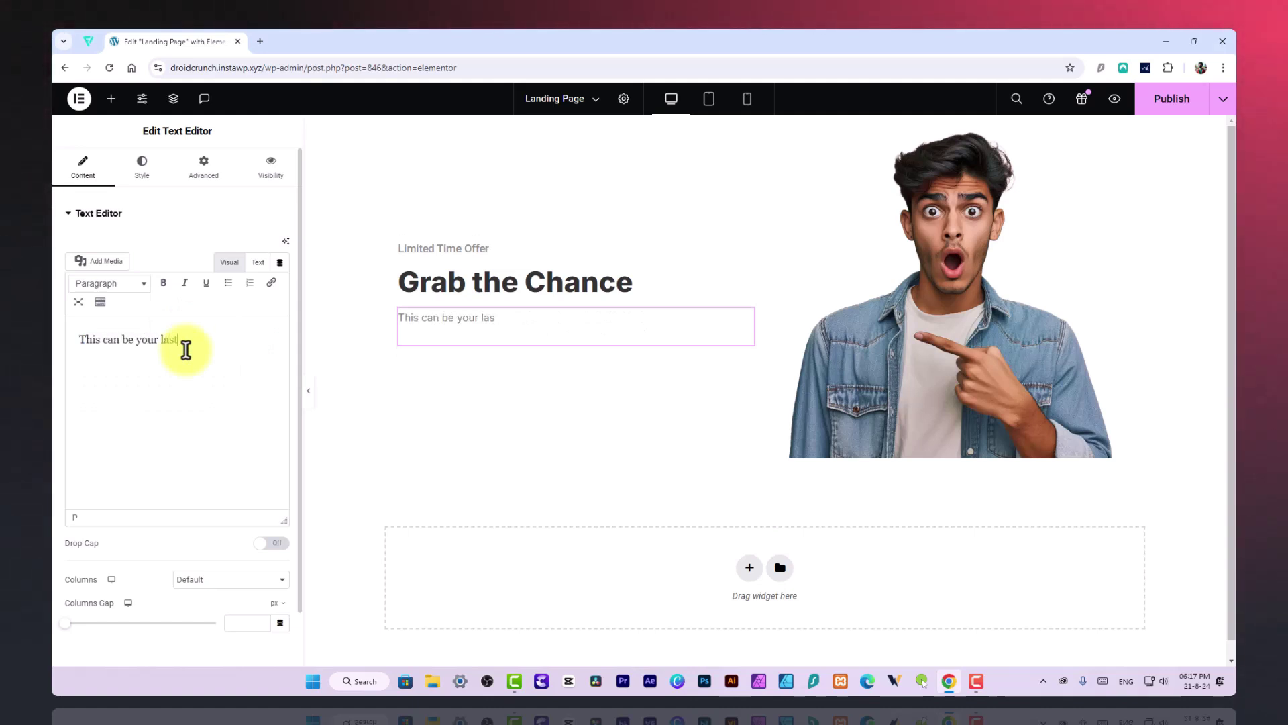
{"action": "type", "text": " chance to ava"}
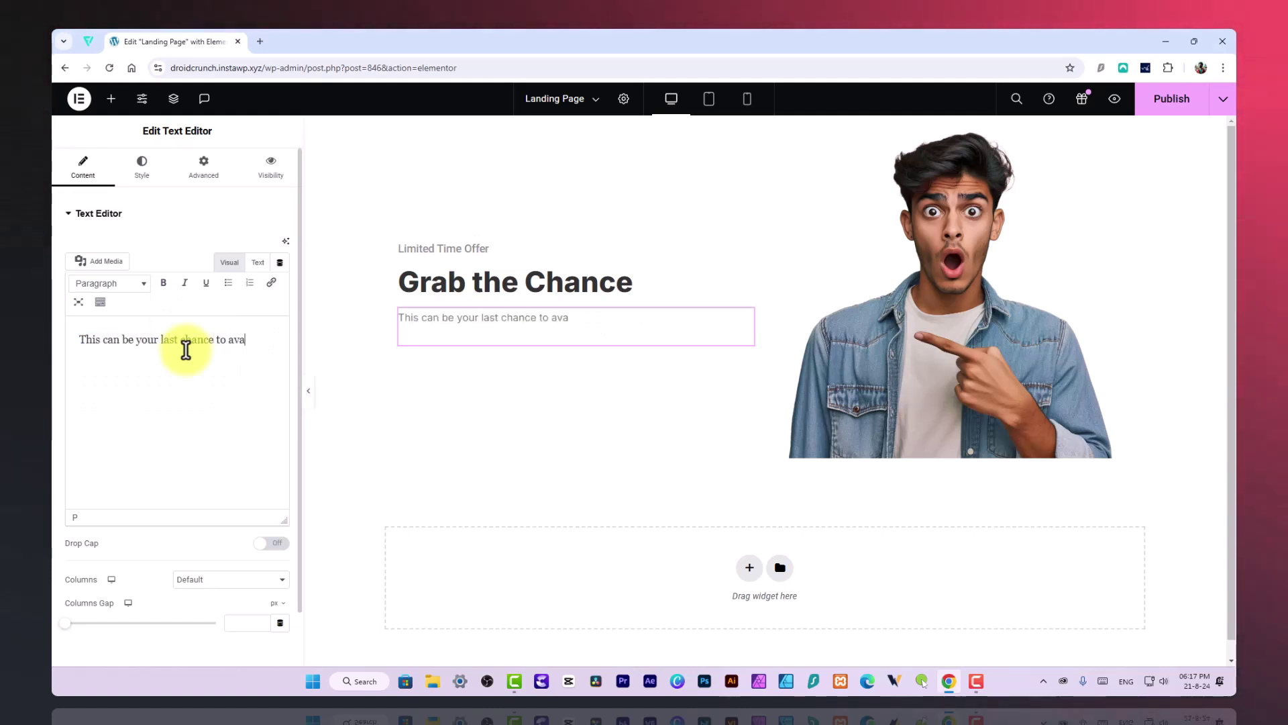
{"action": "type", "text": "il our"}
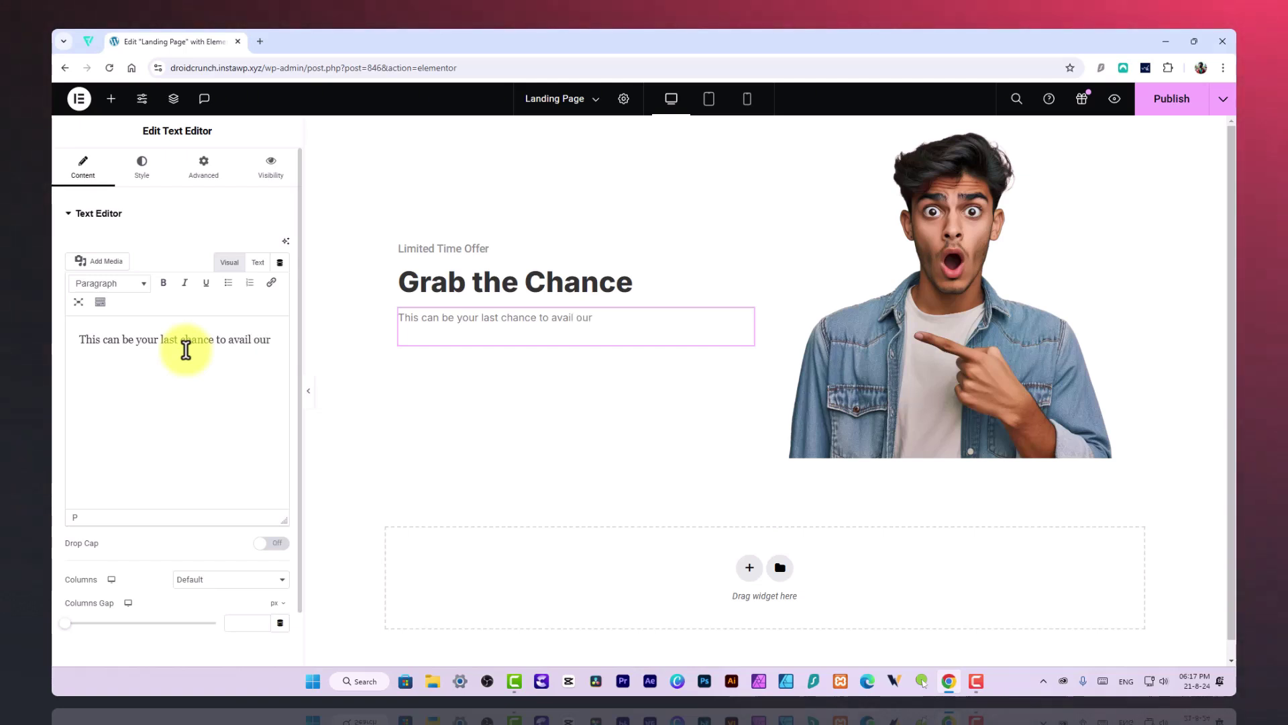
{"action": "type", "text": " 15-days"}
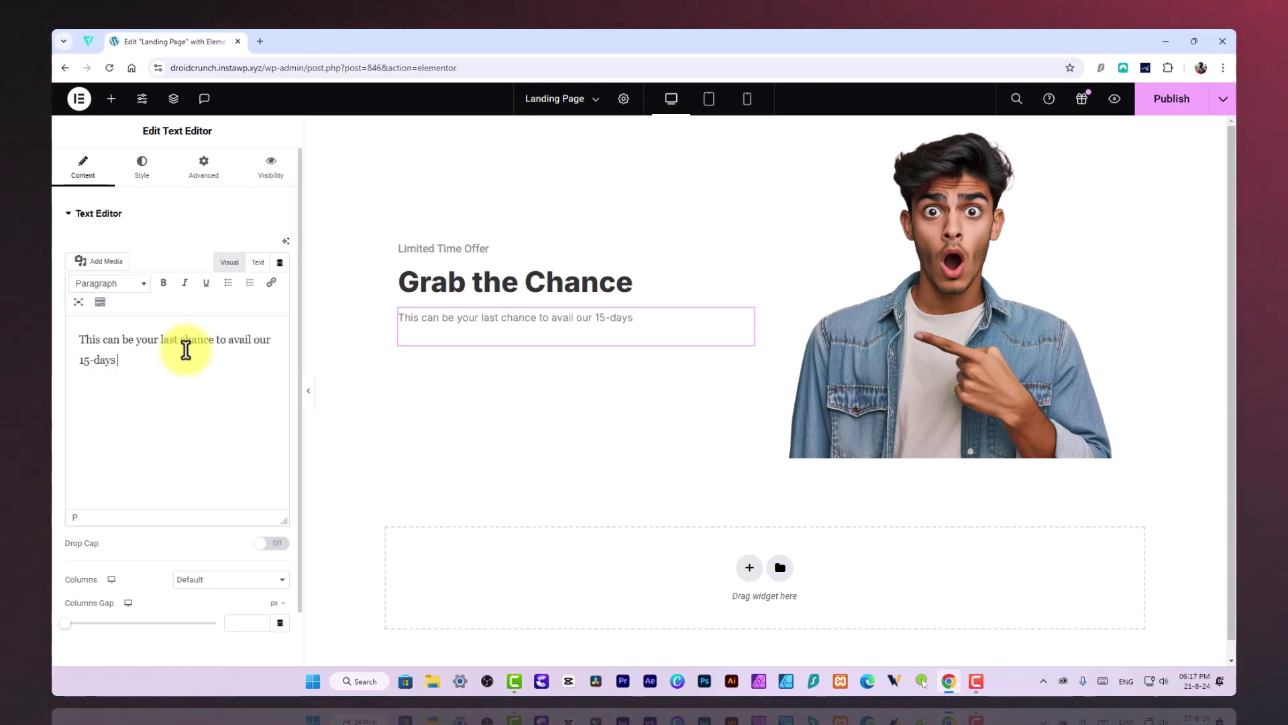
{"action": "type", "text": " free trial"}
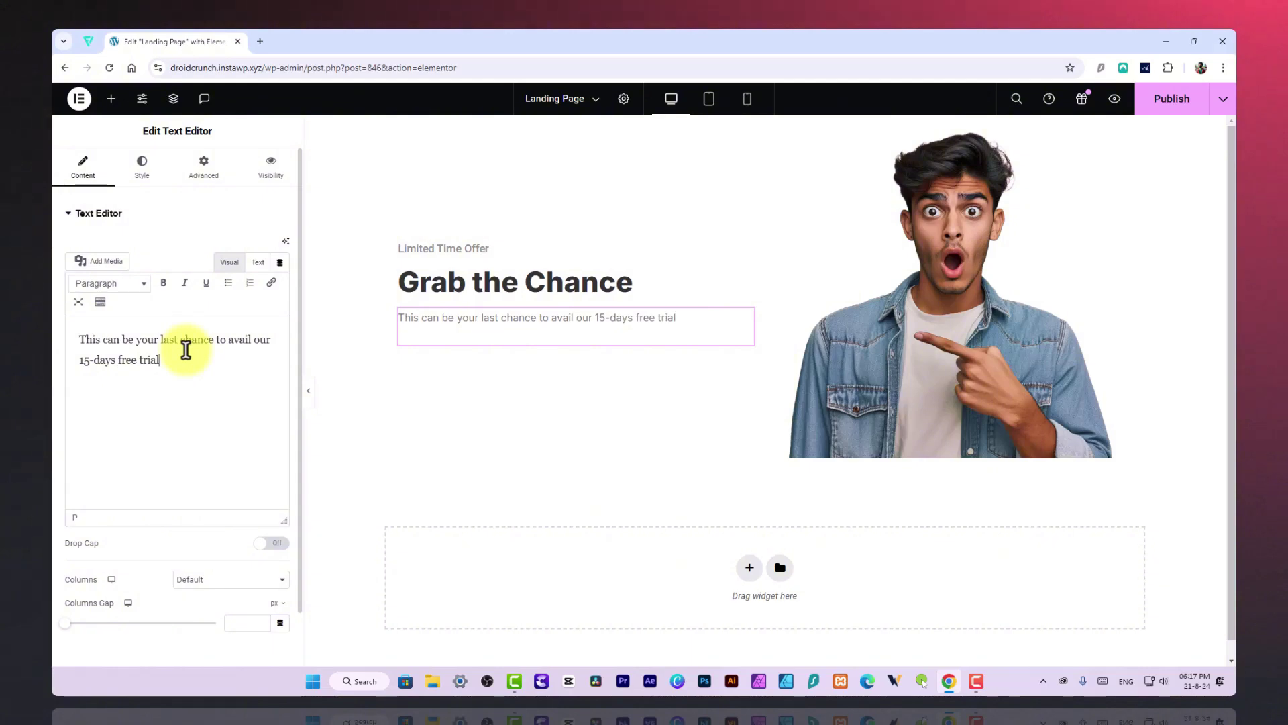
{"action": "type", "text": " and"}
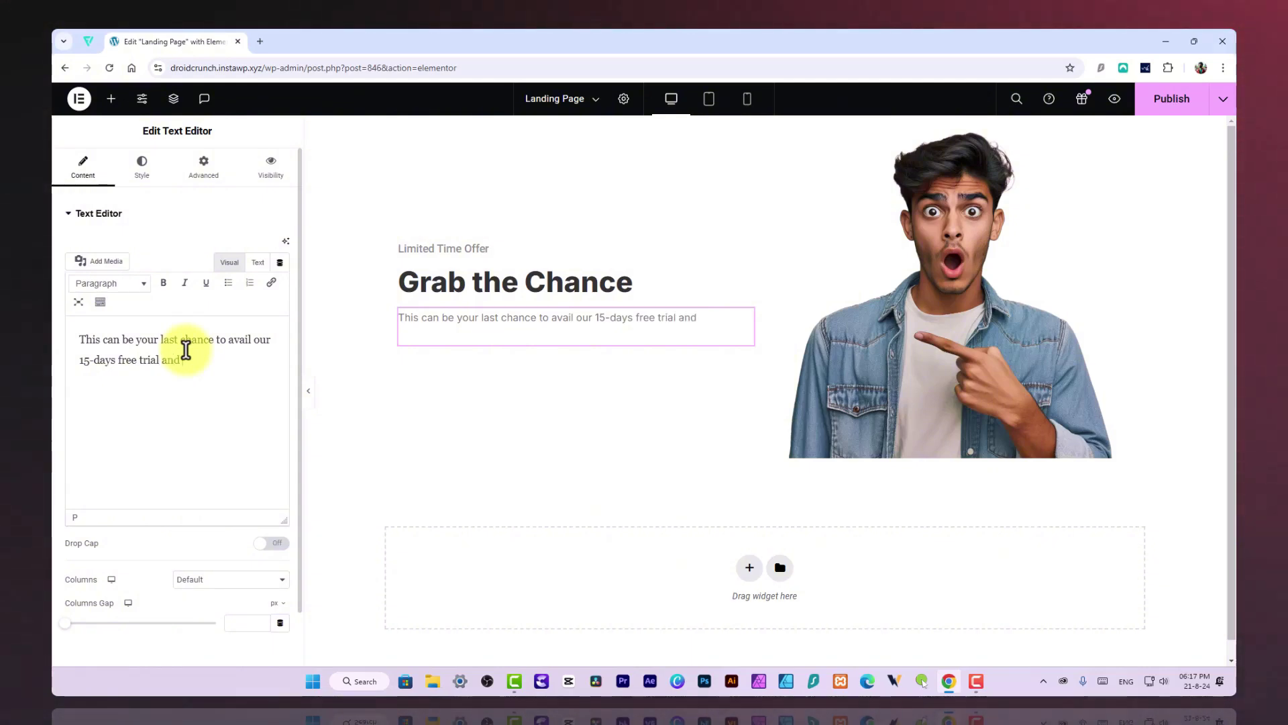
{"action": "type", "text": " life"}
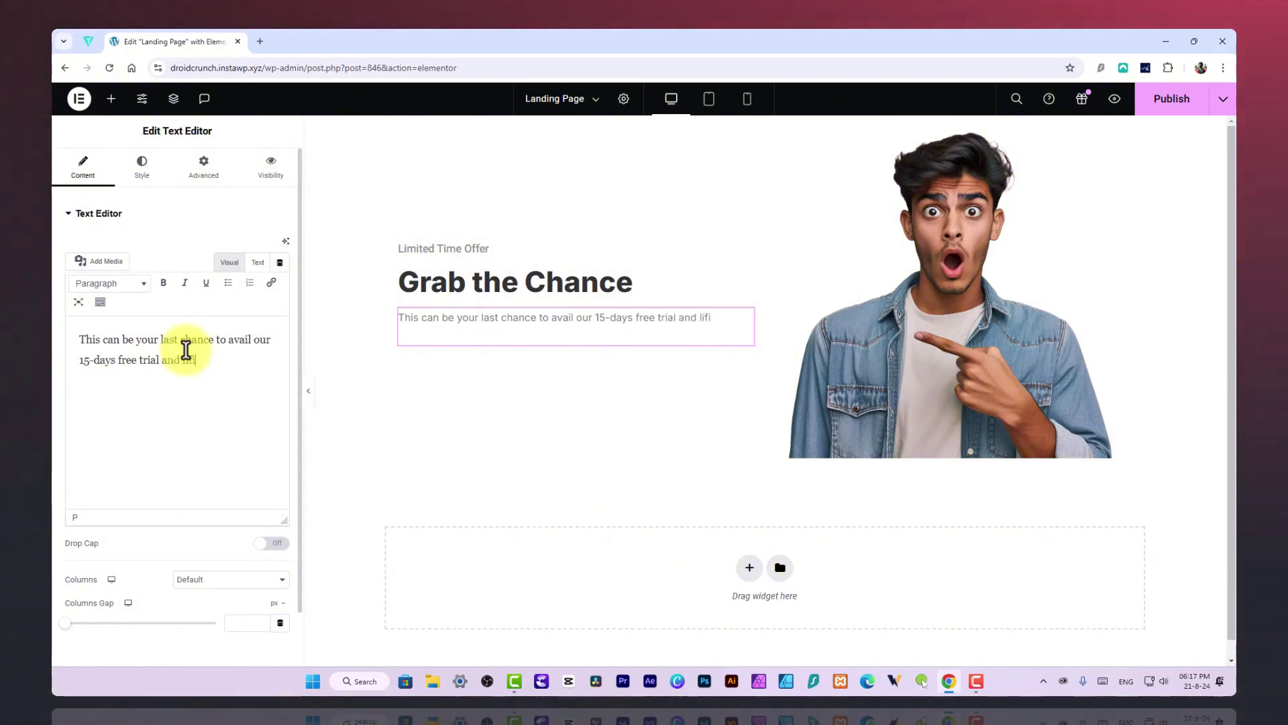
{"action": "type", "text": "time dis"}
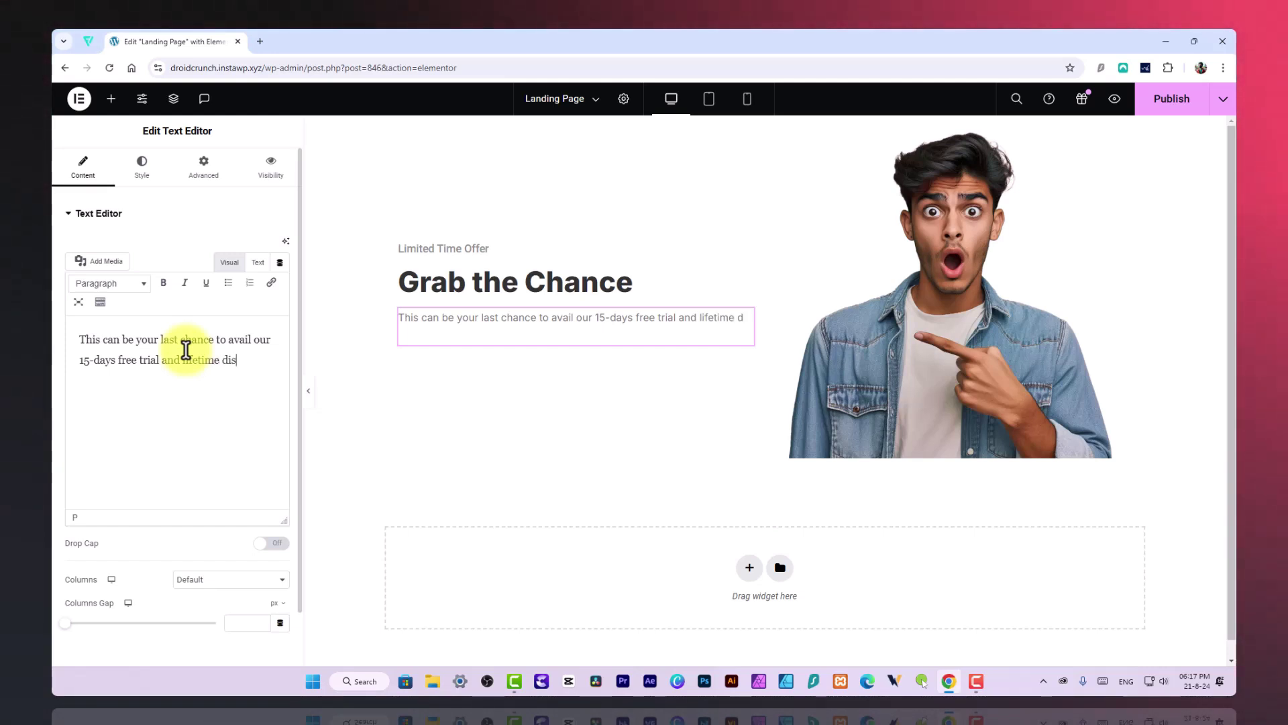
{"action": "type", "text": "count of 80"}
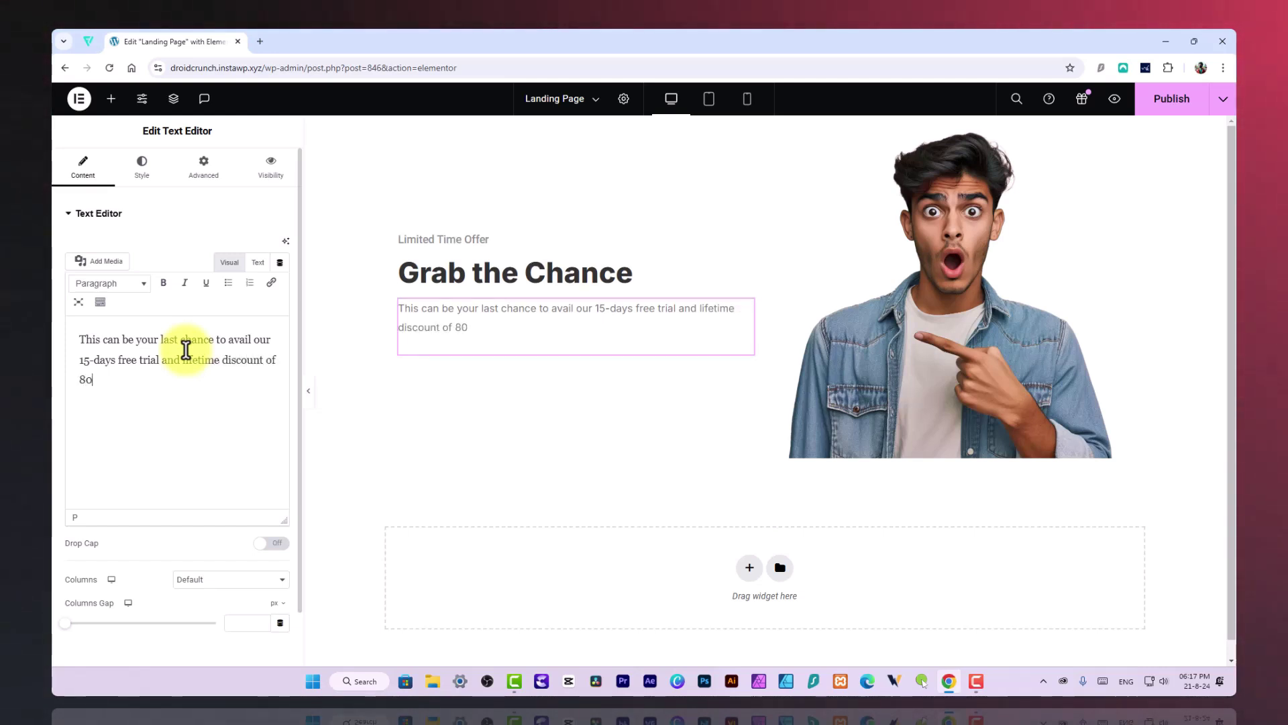
{"action": "type", "text": "%."}
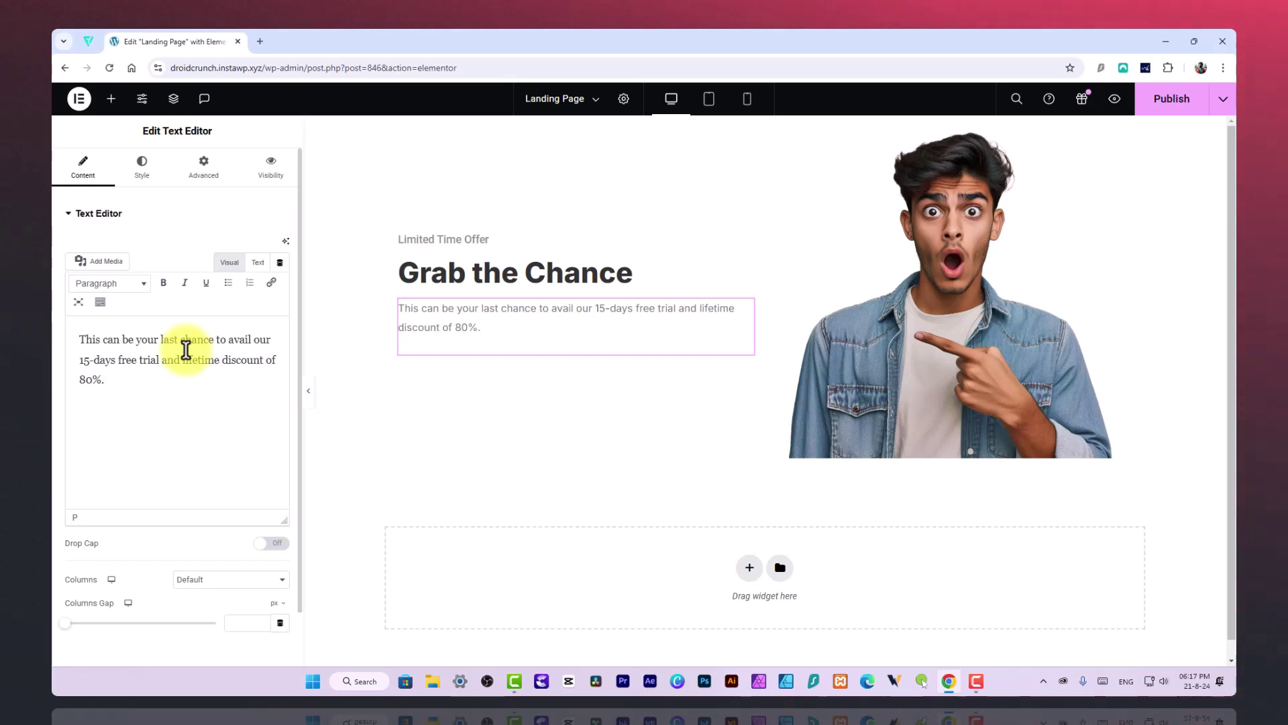
Step: Extend the paragraph with the sentence "So, make hurry to avail this huge discount."
{"action": "type", "text": " So, make "}
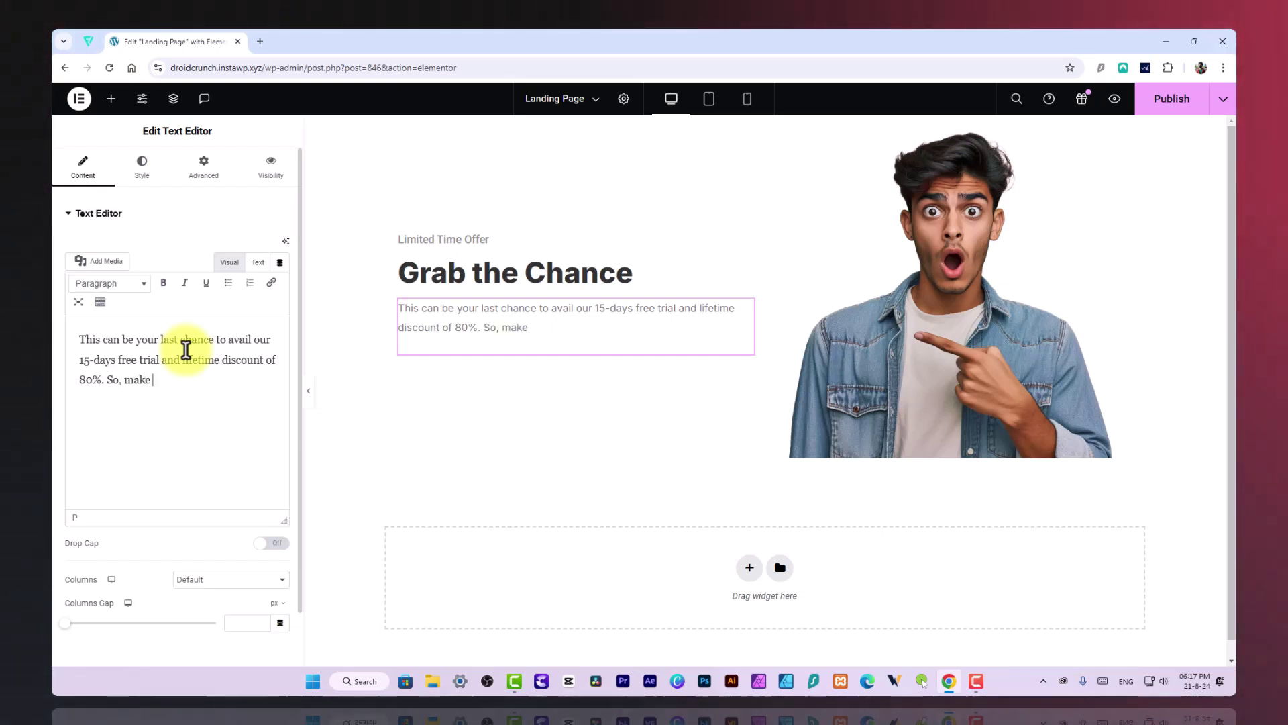
{"action": "type", "text": "hurry to av"}
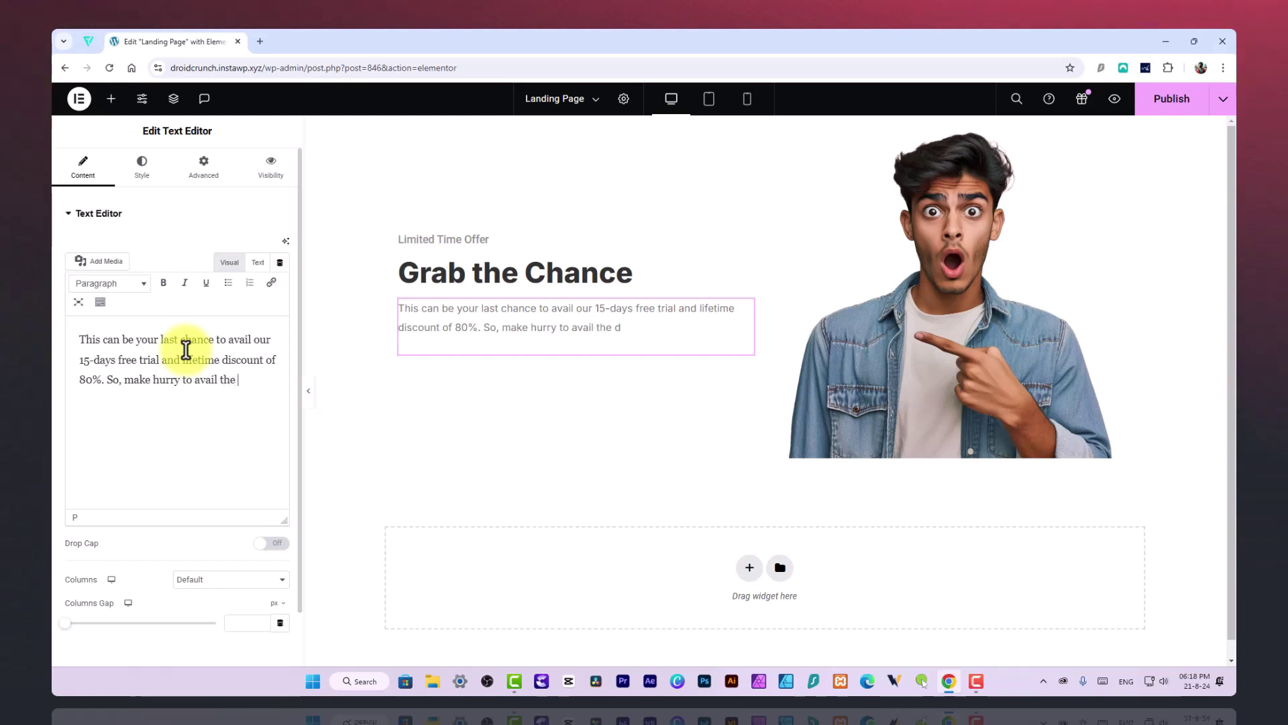
{"action": "type", "text": "ail this huge discou"}
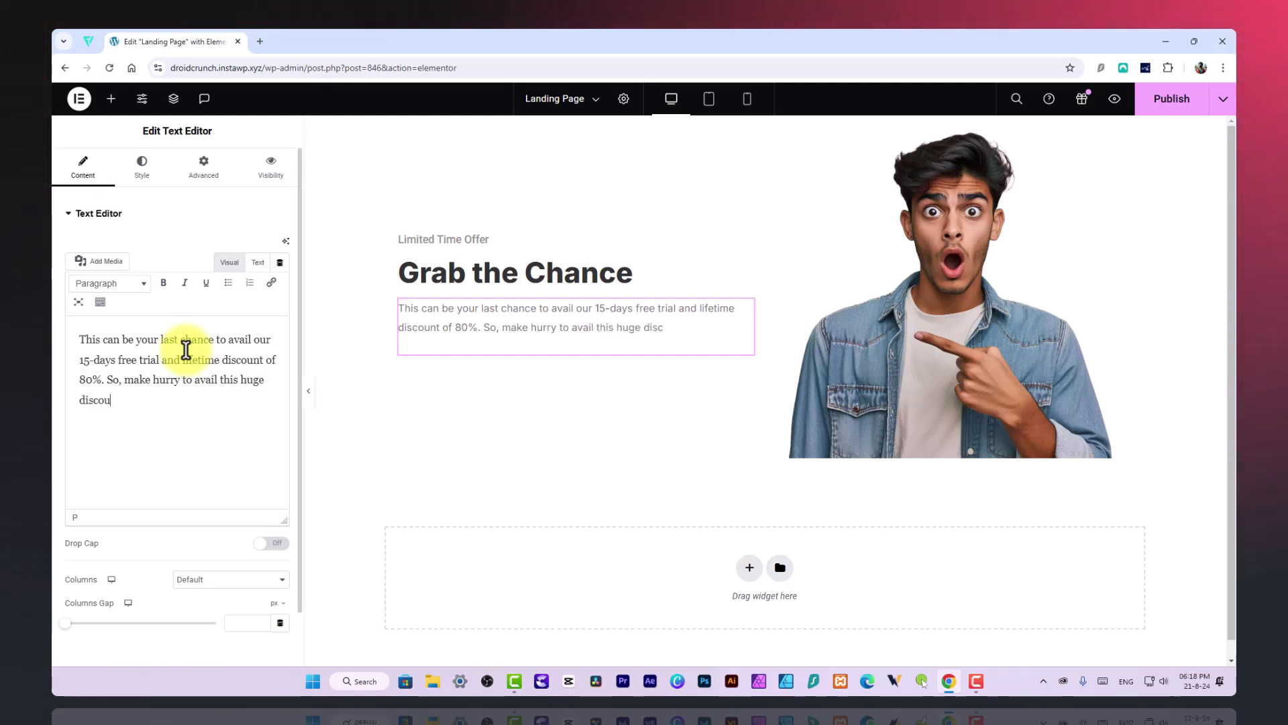
{"action": "type", "text": "nt."}
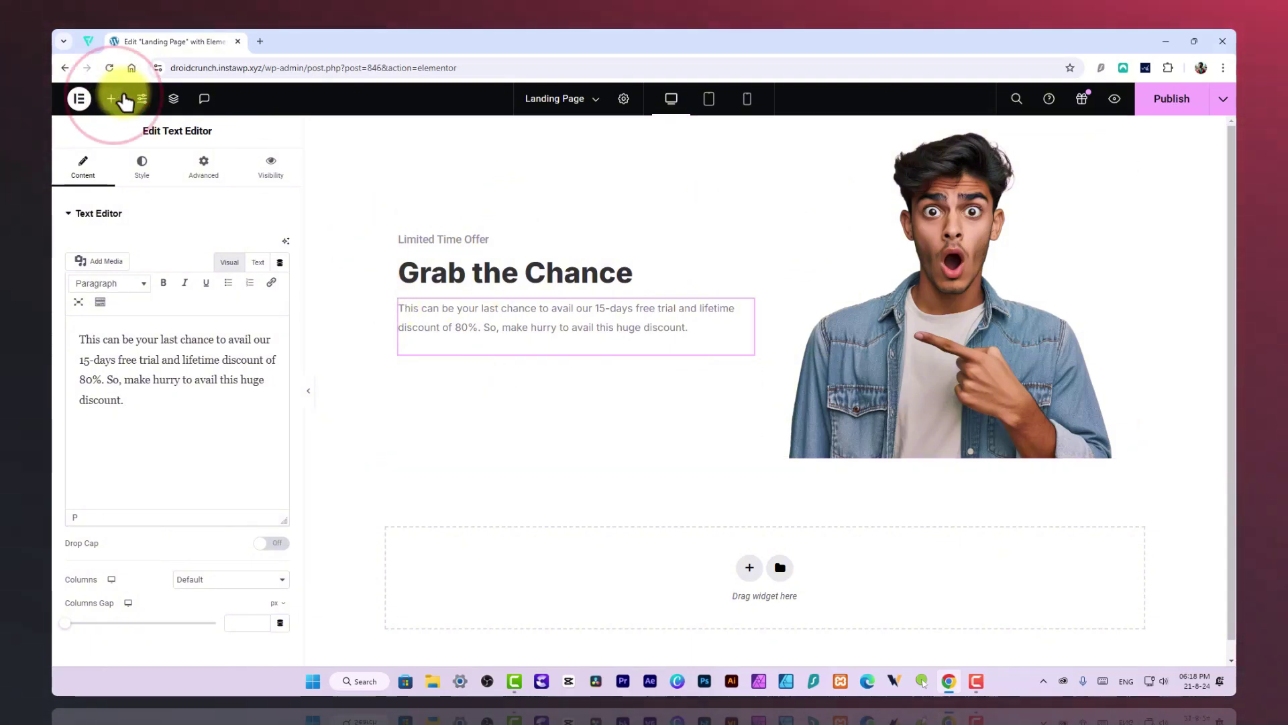
Step: Find the Button widget and place it below the paragraph in the hero's text column
{"action": "left_click", "coordinate": [111, 99]}
{"action": "type", "text": "button"}
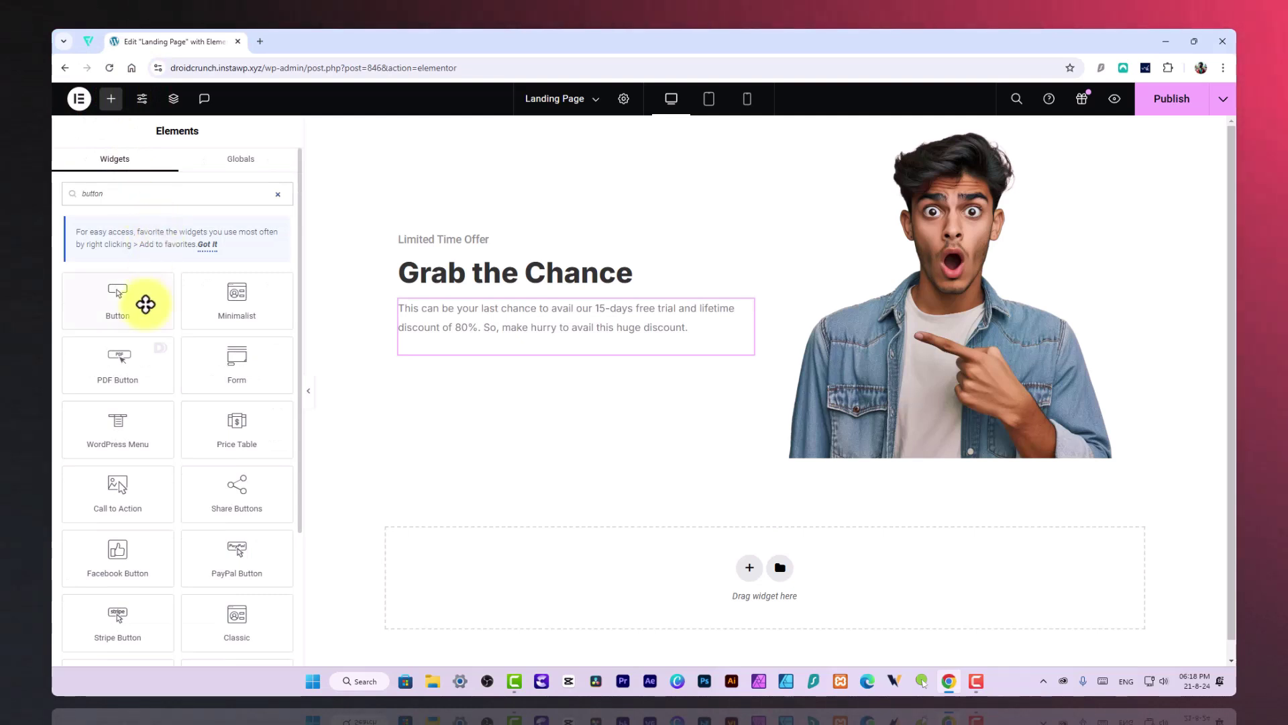
{"action": "left_click_drag", "start_coordinate": [146, 304], "coordinate": [526, 349]}
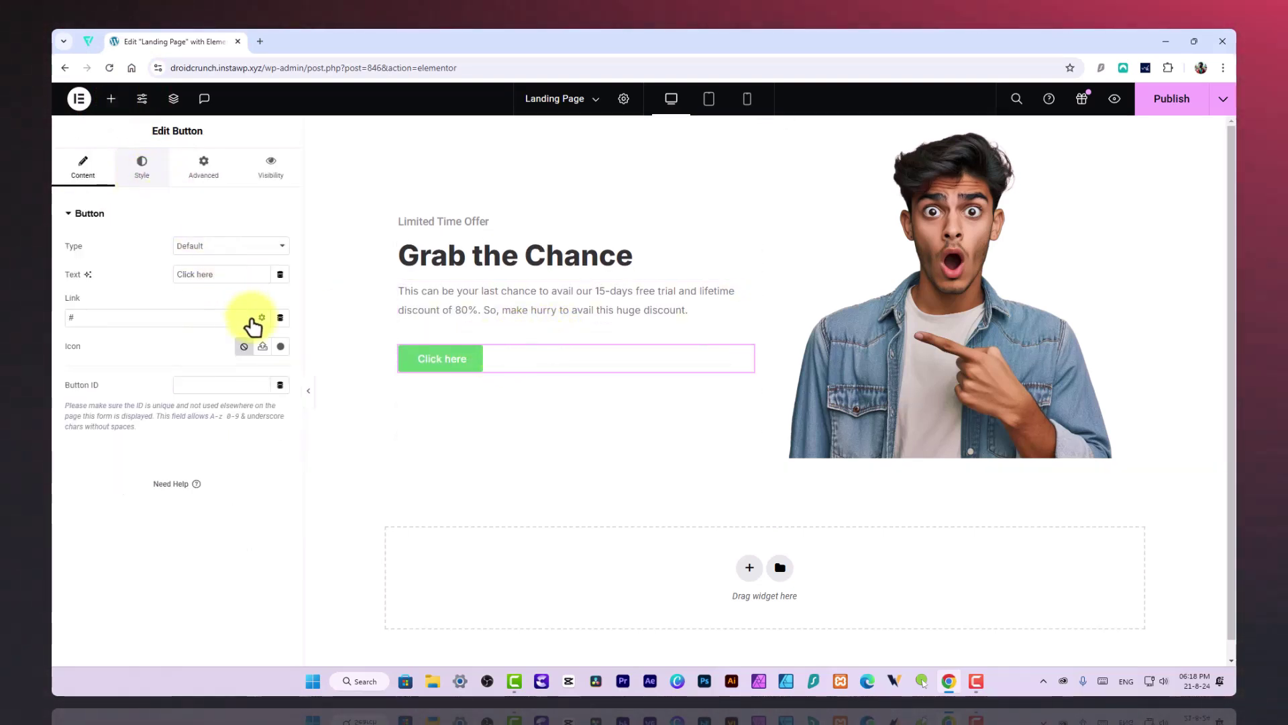
Step: Give the hero button a darker green background color and an 8 px border radius on all corners
{"action": "left_click", "coordinate": [139, 176]}
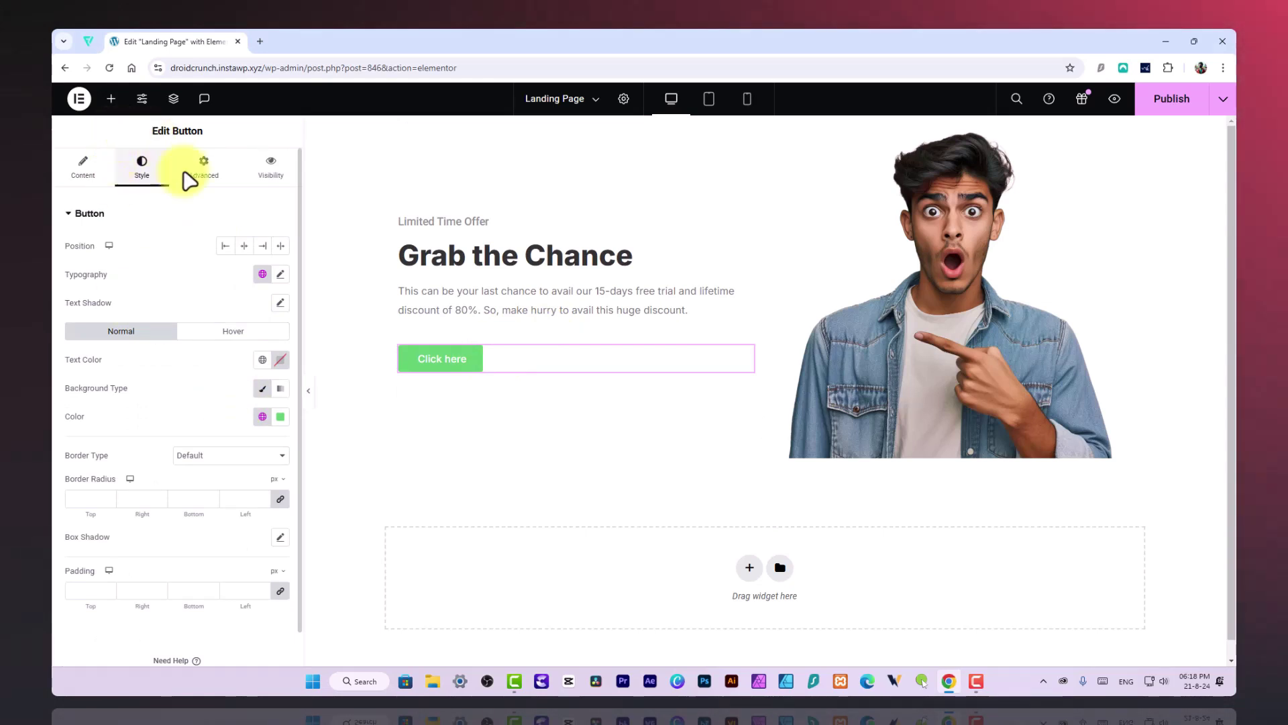
{"action": "scroll", "coordinate": [210, 336], "scroll_direction": "down", "scroll_amount": 1}
{"action": "left_click", "coordinate": [281, 380]}
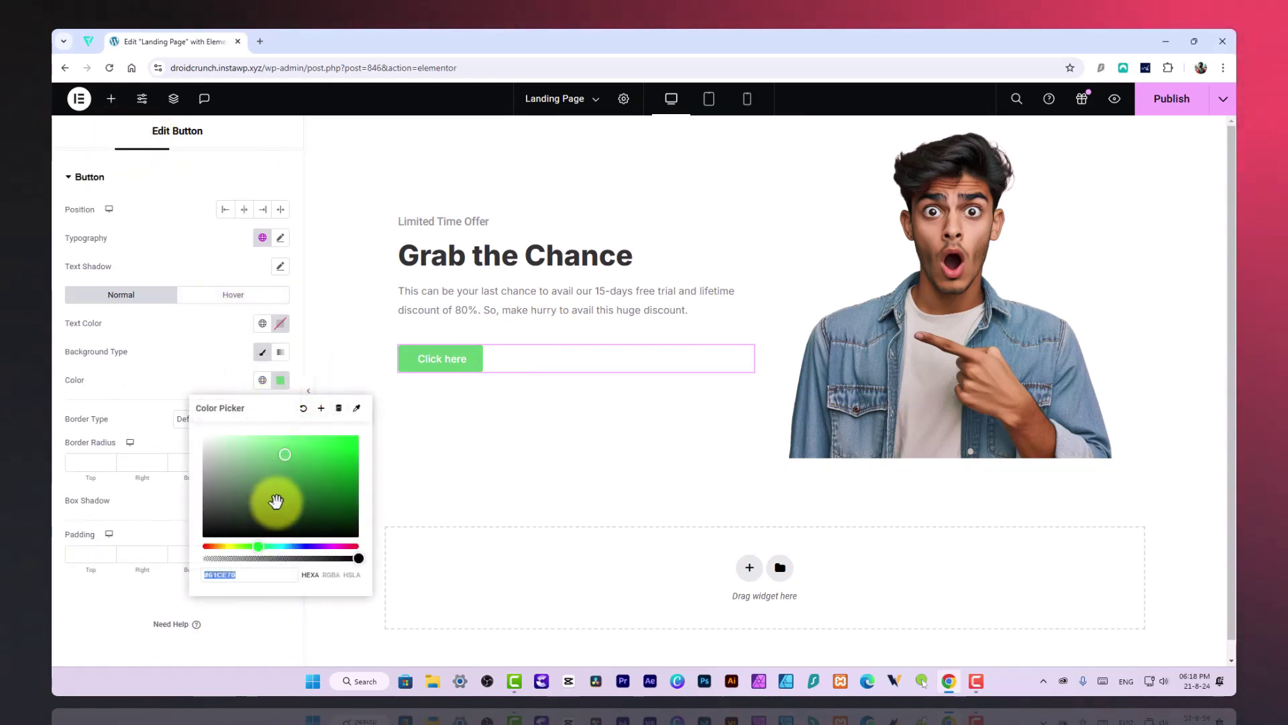
{"action": "mouse_move", "coordinate": [274, 504]}
{"action": "left_mouse_down"}
{"action": "mouse_move", "coordinate": [259, 512]}
{"action": "mouse_move", "coordinate": [276, 479]}
{"action": "left_mouse_up"}
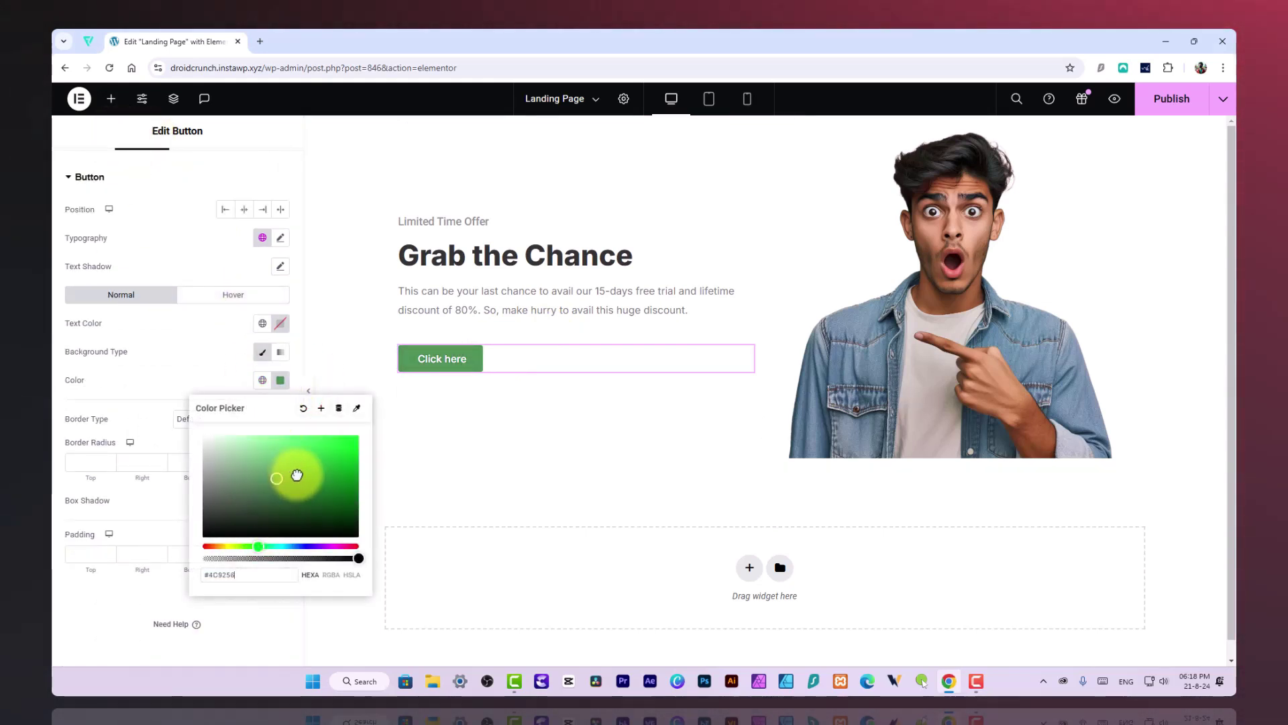
{"action": "left_click", "coordinate": [306, 469]}
{"action": "left_click", "coordinate": [195, 330]}
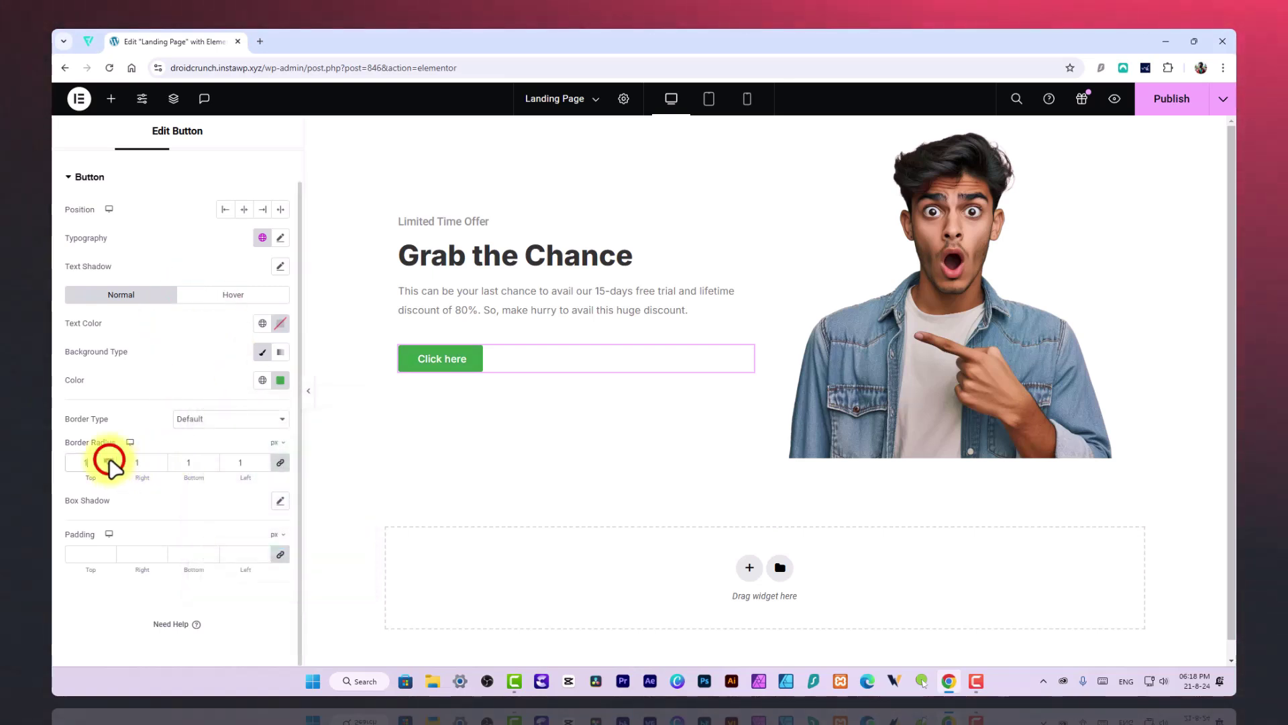
{"action": "left_click", "coordinate": [109, 461]}
{"action": "left_click", "coordinate": [109, 460]}
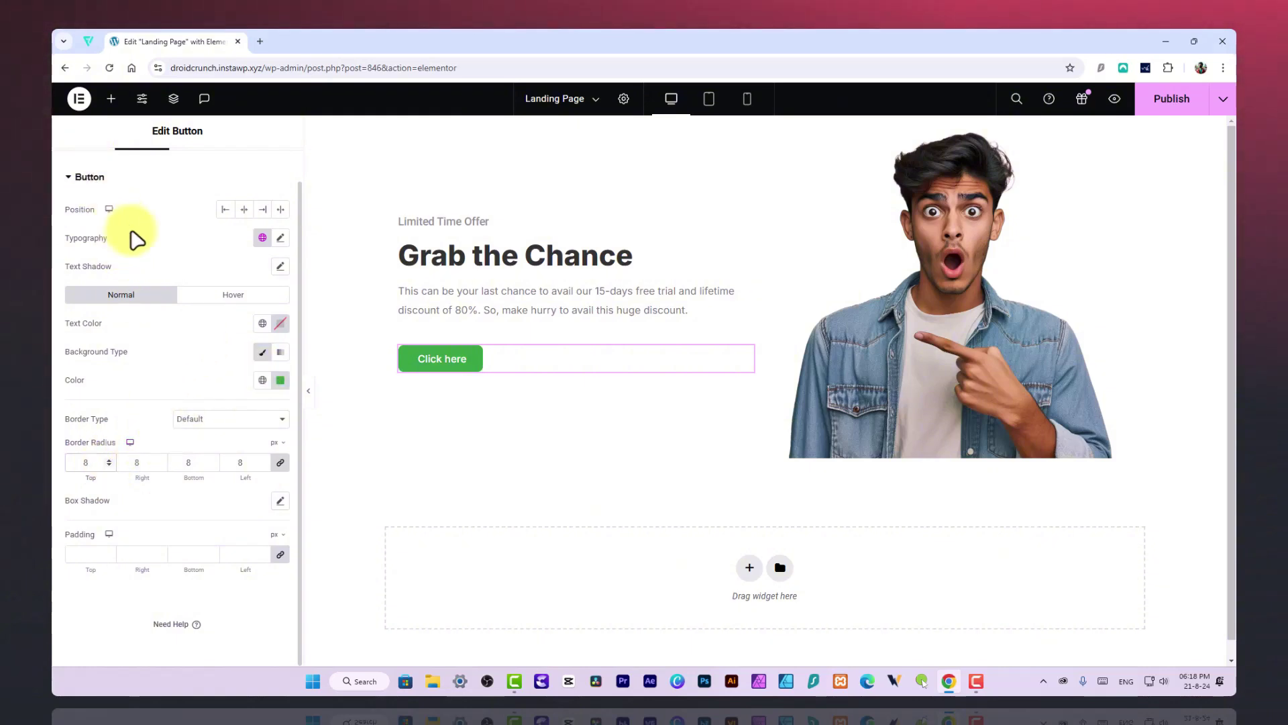
{"action": "scroll", "coordinate": [114, 201], "scroll_direction": "up", "scroll_amount": 1}
{"action": "left_click", "coordinate": [94, 164]}
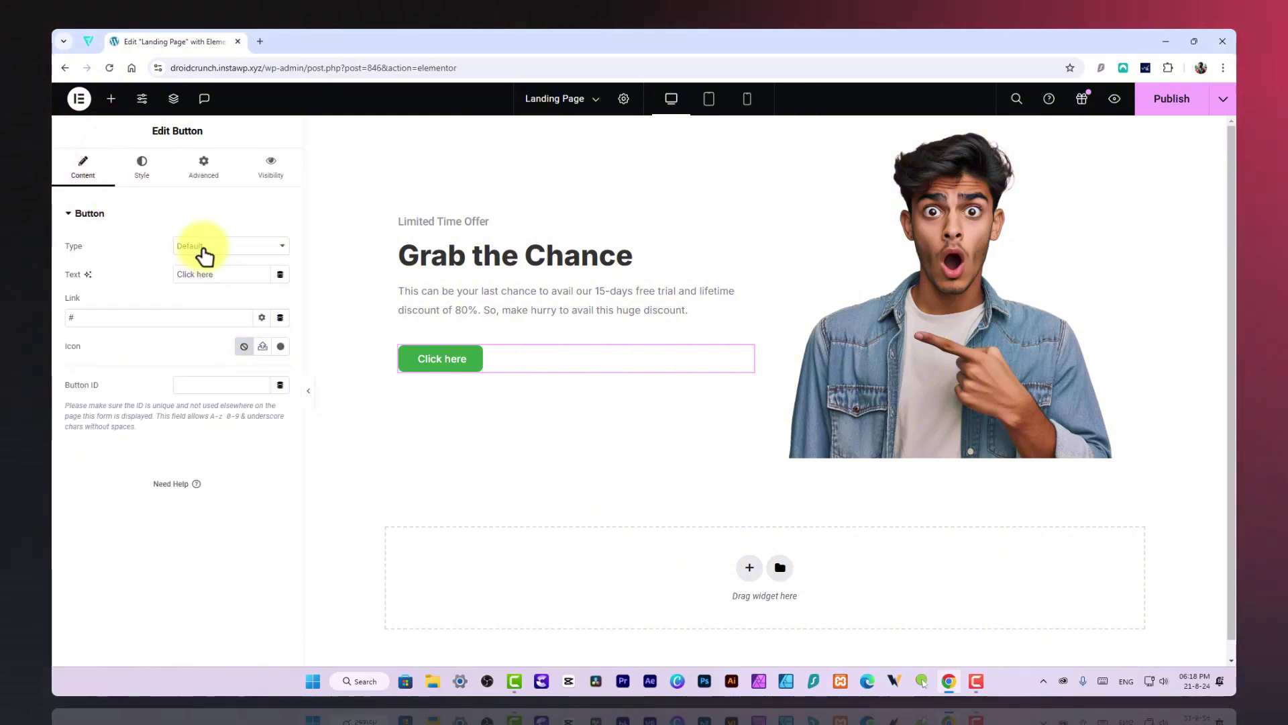
{"action": "left_click", "coordinate": [153, 164]}
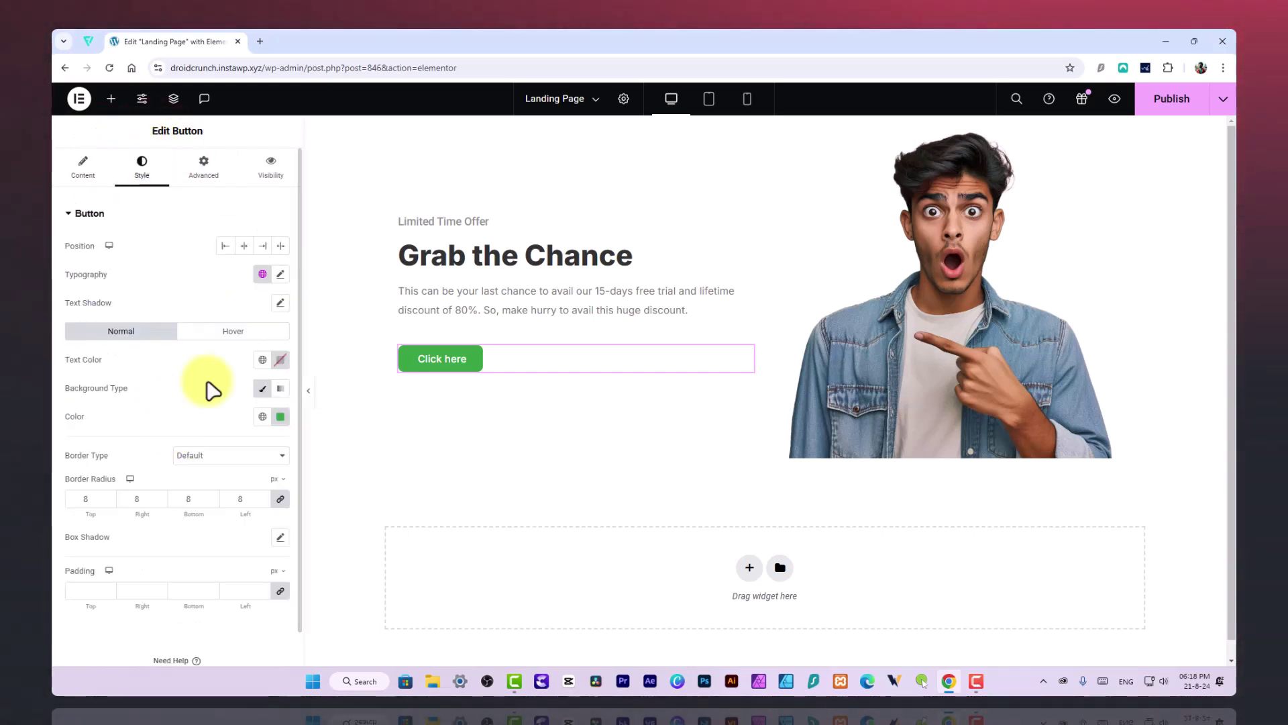
Step: Set the hero button's padding to 16 px on all sides and unlink the four padding values
{"action": "scroll", "coordinate": [221, 402], "scroll_direction": "down", "scroll_amount": 1}
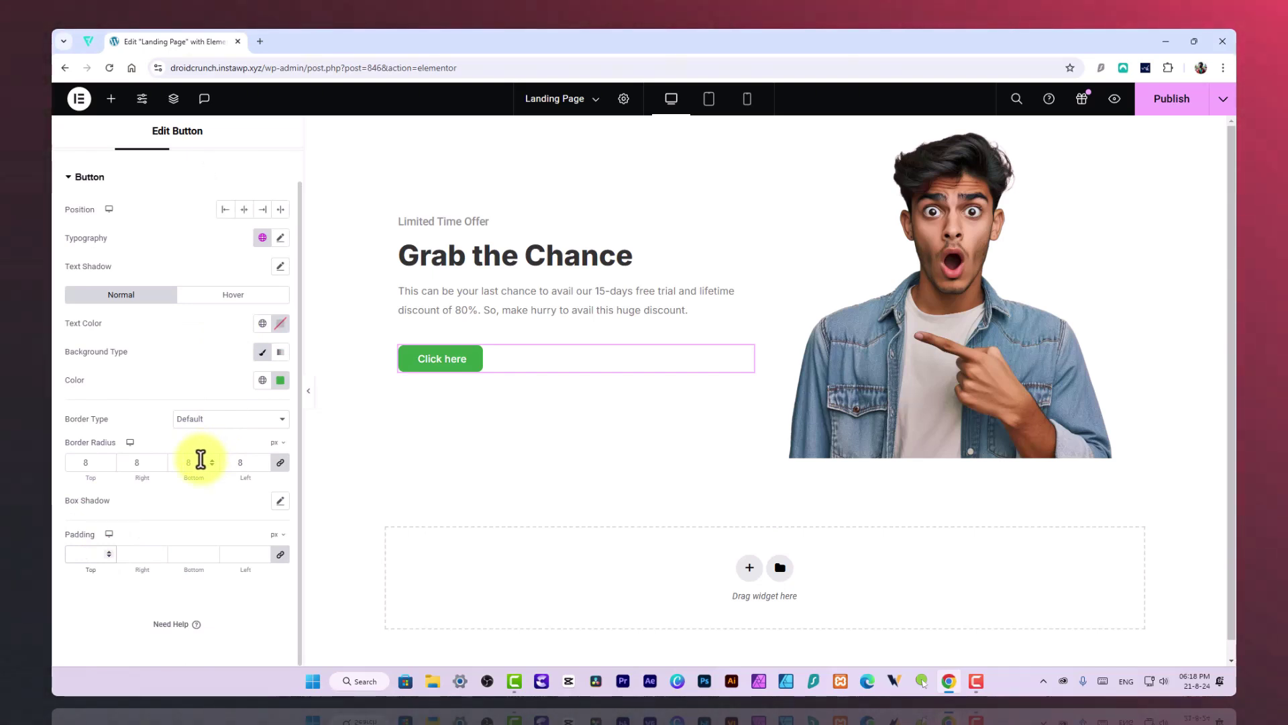
{"action": "type", "text": "20"}
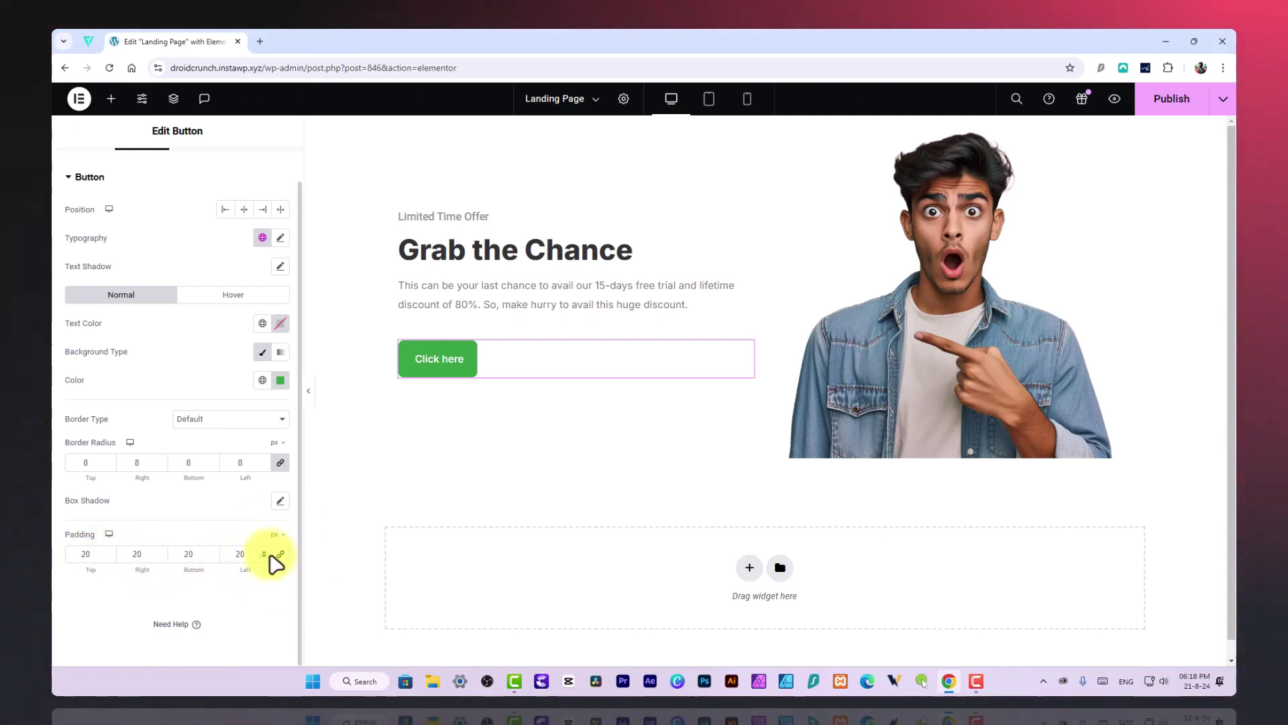
{"action": "left_click", "coordinate": [245, 554]}
{"action": "key", "text": "BackSpace"}
{"action": "key", "text": "BackSpace"}
{"action": "type", "text": "16"}
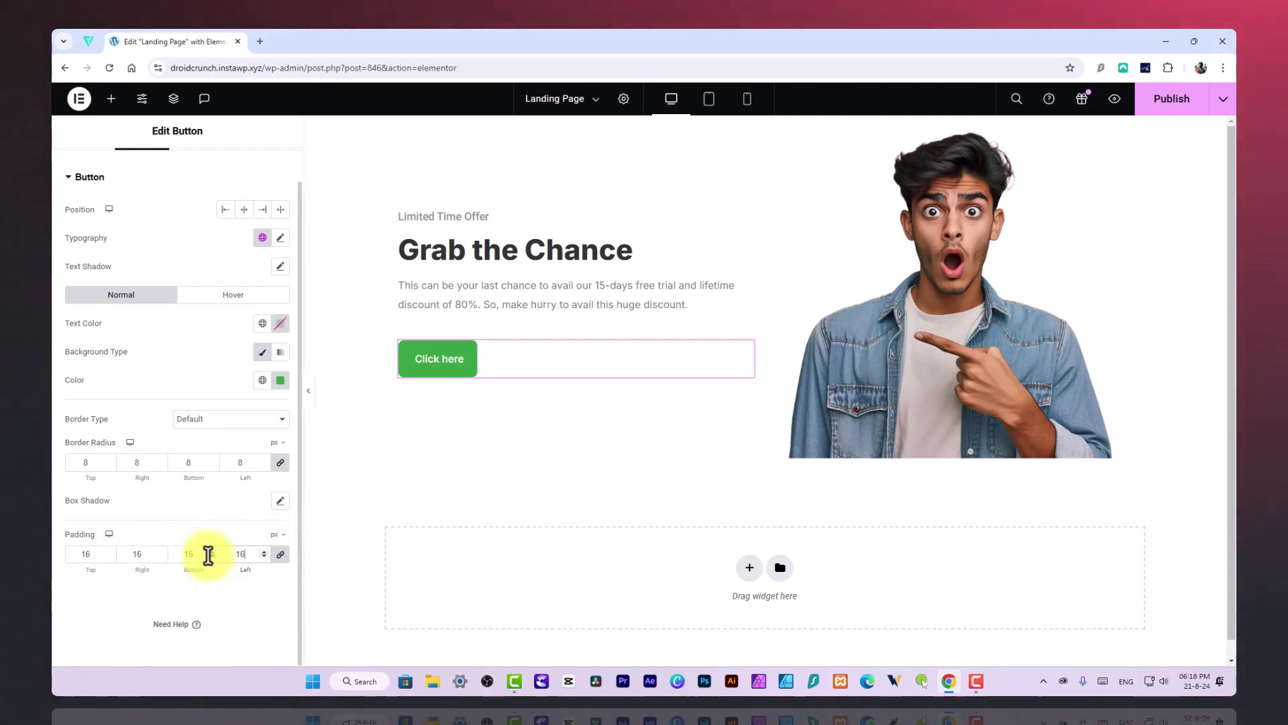
{"action": "left_click", "coordinate": [283, 558]}
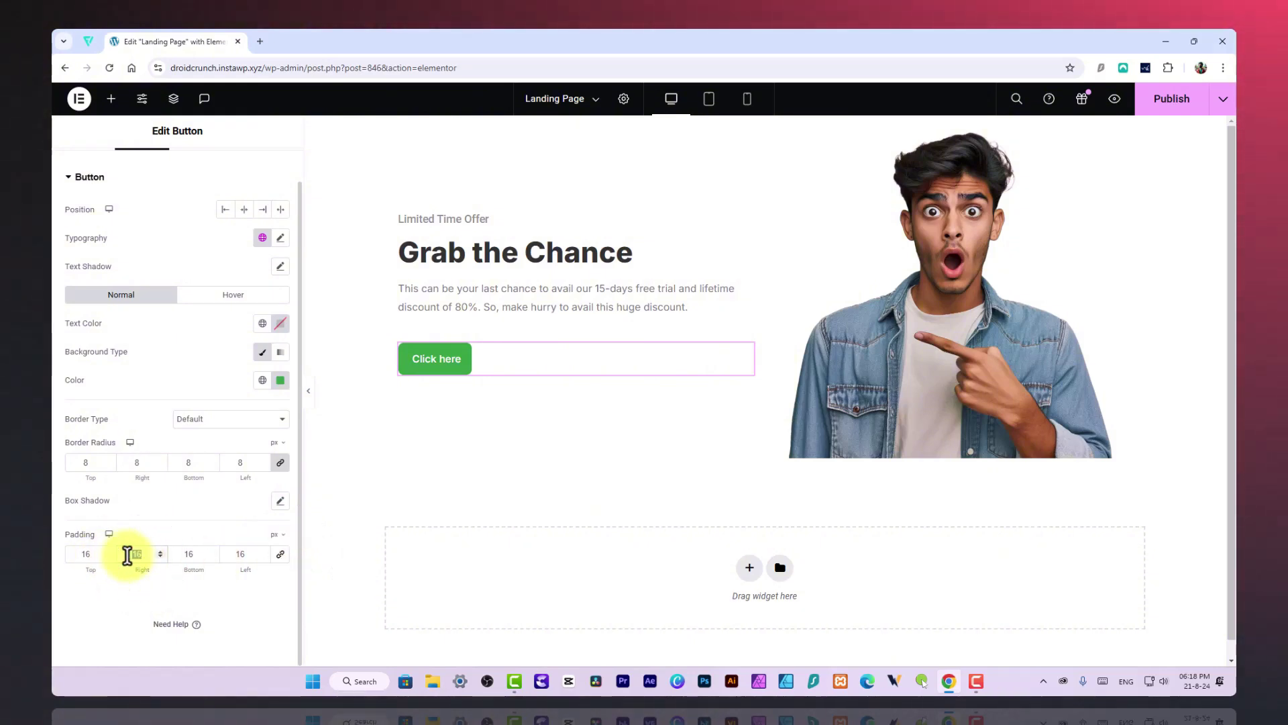
Step: Set the hero button's right and left padding to 28 px and preview the page without the editing panel
{"action": "type", "text": "28"}
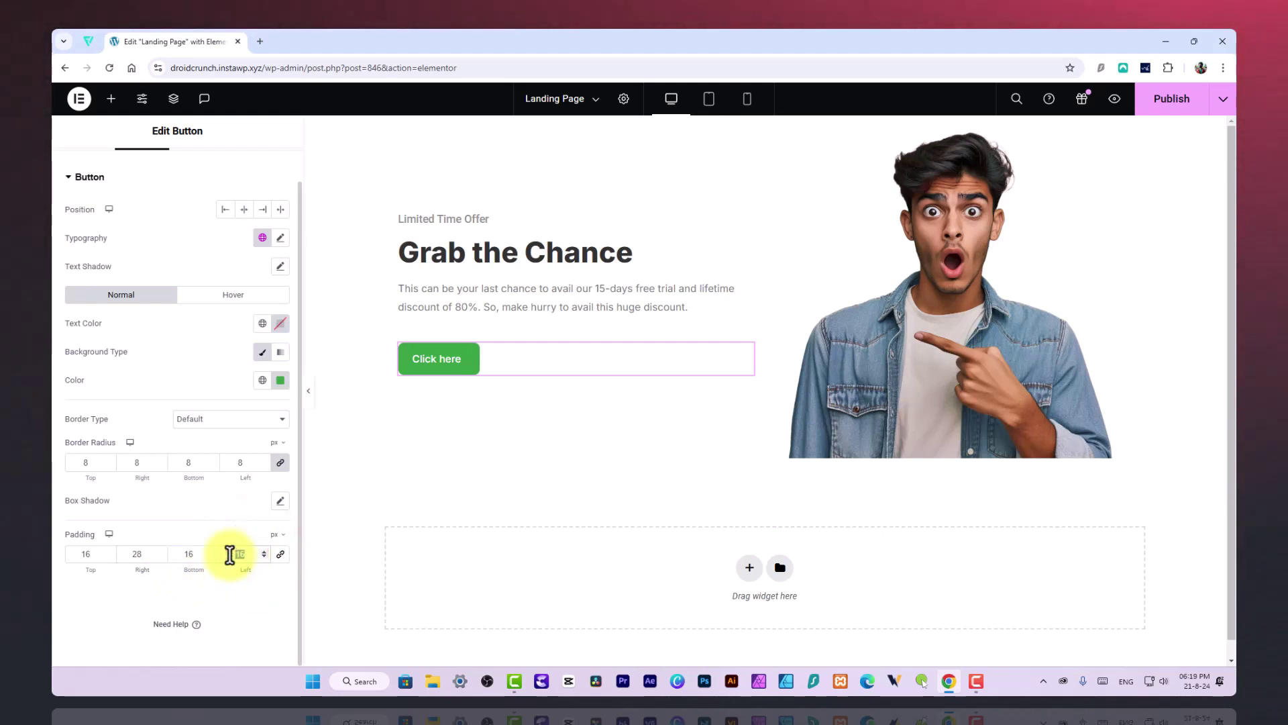
{"action": "left_click", "coordinate": [229, 554]}
{"action": "type", "text": "28"}
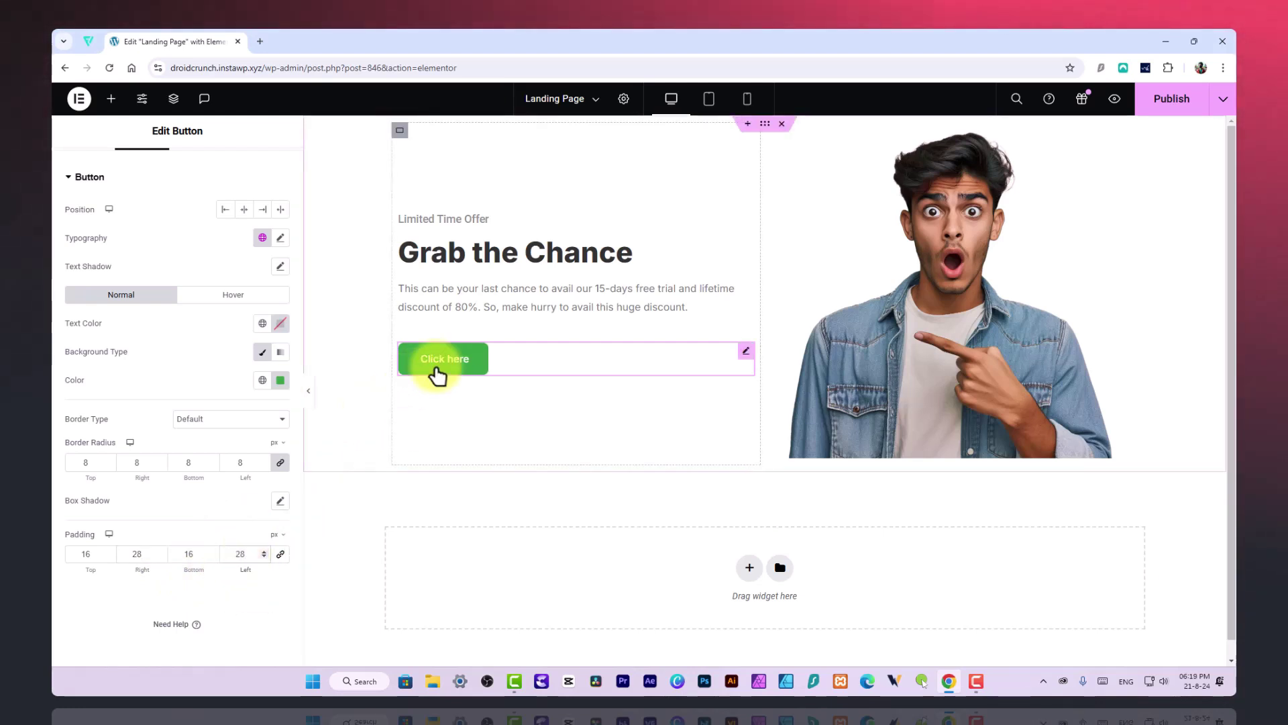
{"action": "left_click", "coordinate": [311, 390]}
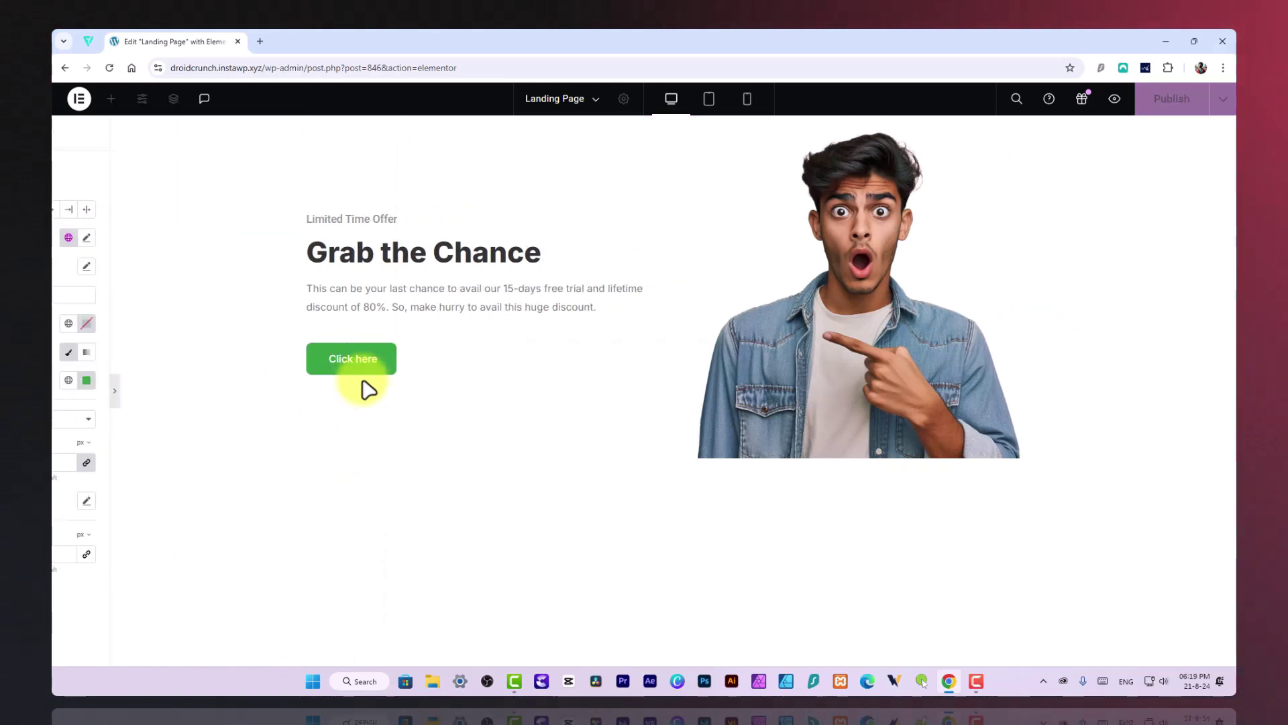
{"action": "left_click", "coordinate": [59, 396]}
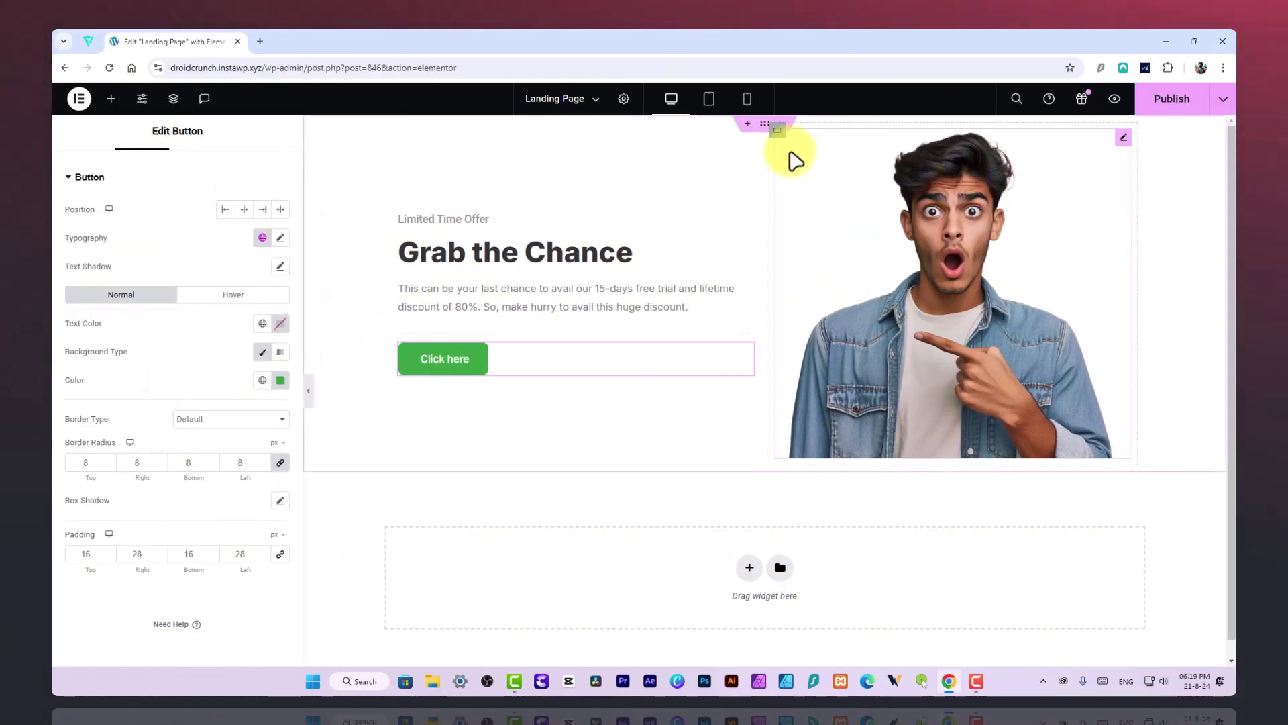
Step: Give the outer hero container a classic background color sampled as a muted blue from the man's denim jacket
{"action": "left_click", "coordinate": [765, 135]}
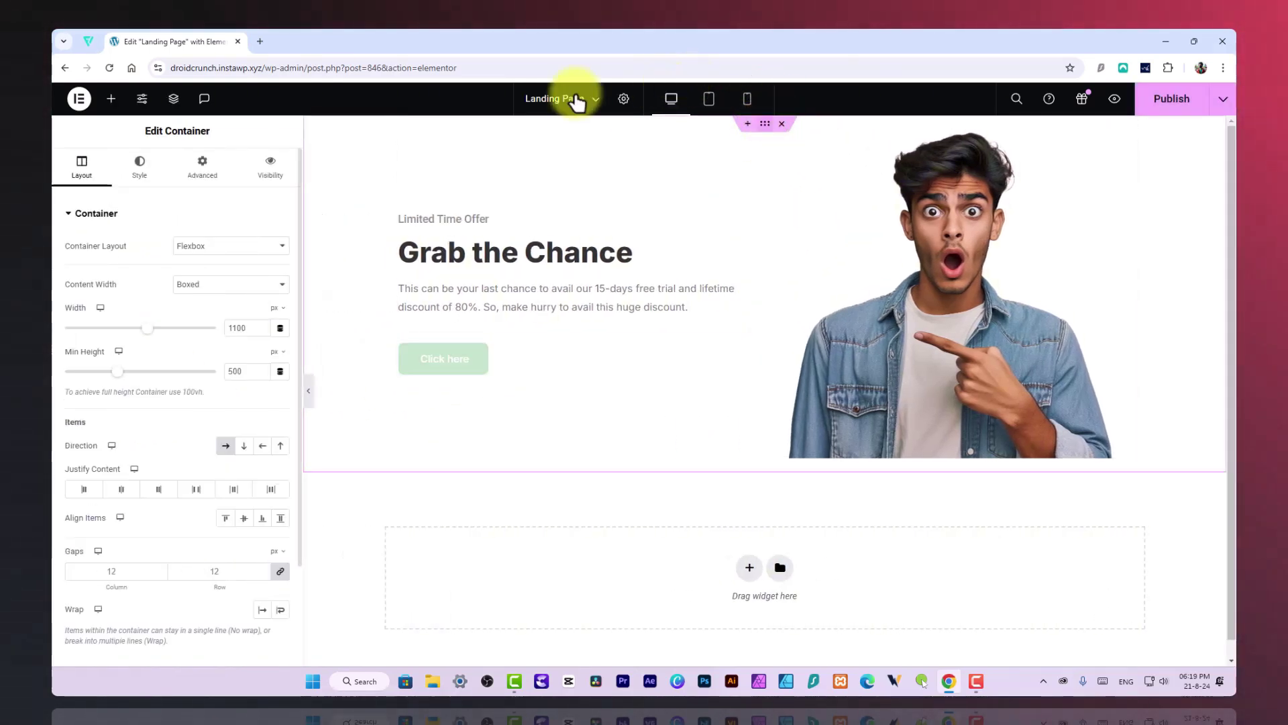
{"action": "left_click", "coordinate": [153, 166]}
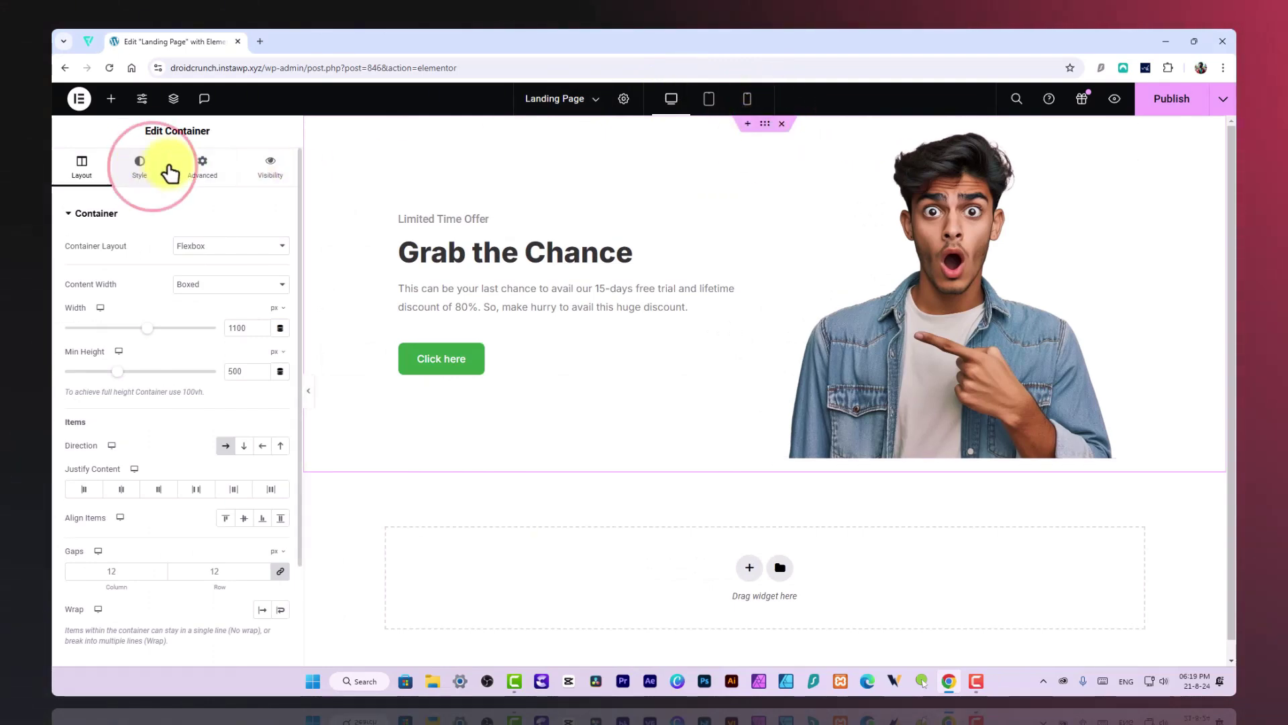
{"action": "left_click", "coordinate": [167, 168]}
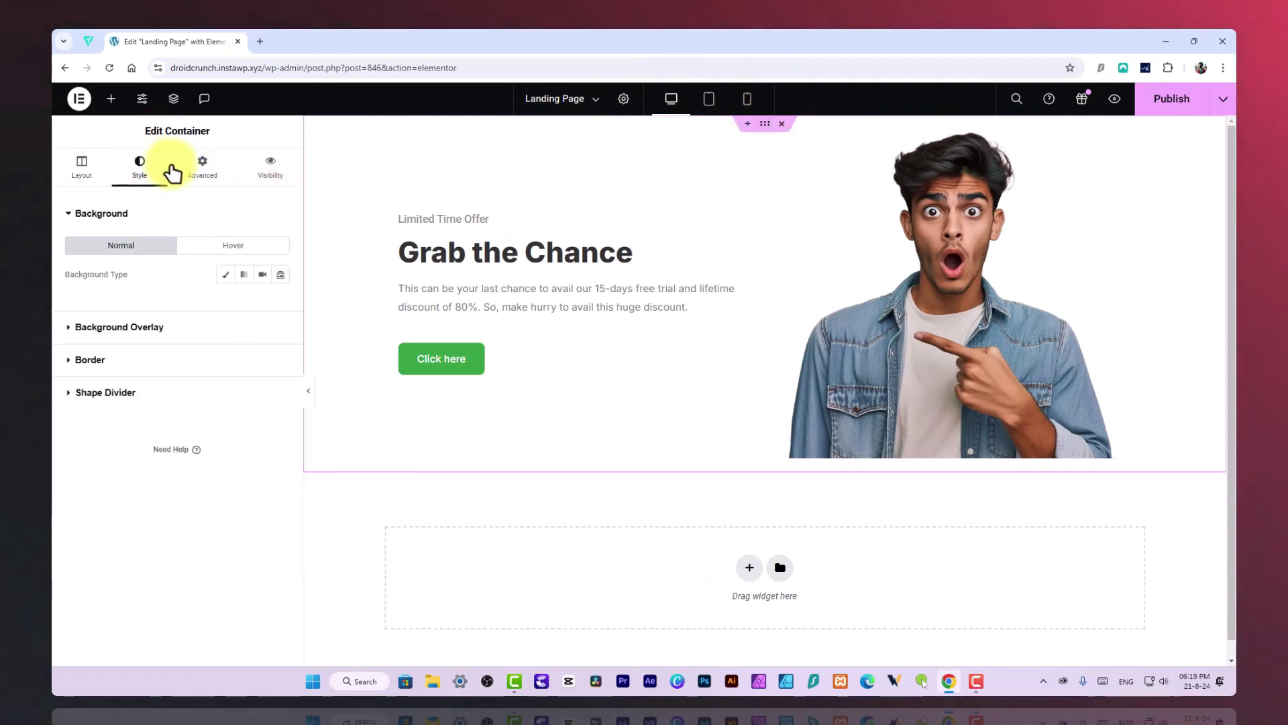
{"action": "left_click", "coordinate": [224, 275]}
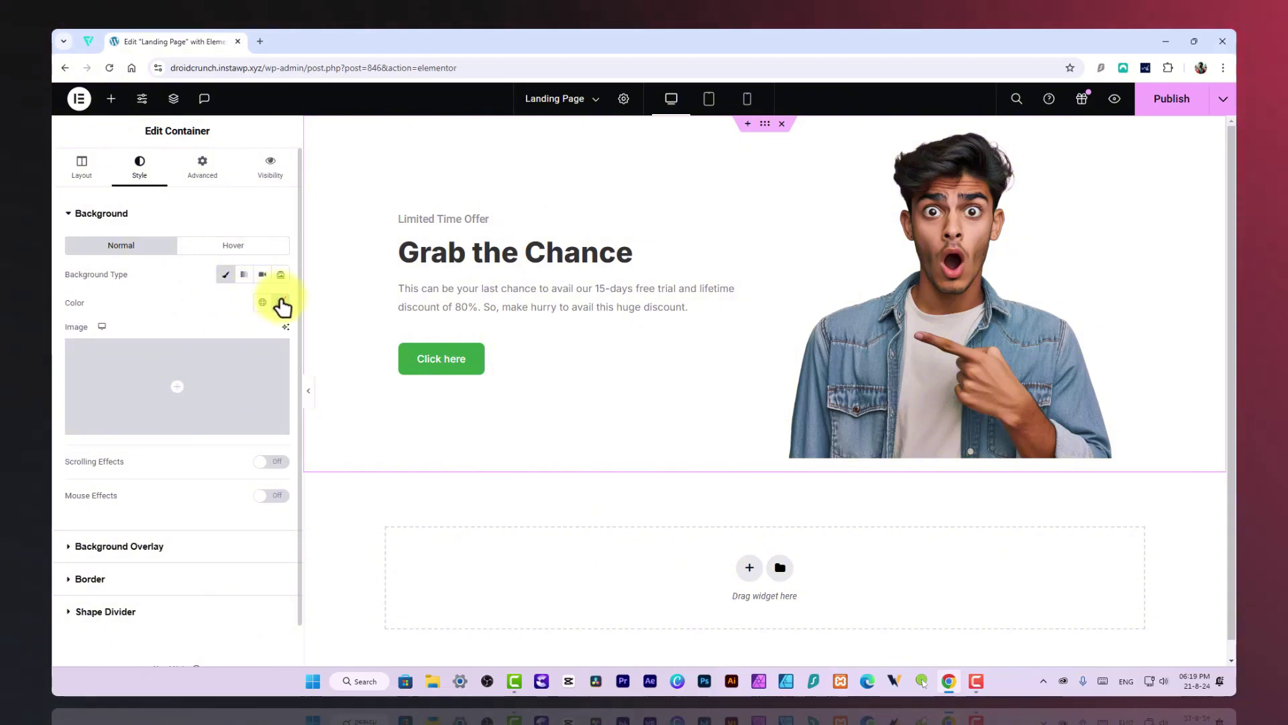
{"action": "left_click", "coordinate": [279, 300]}
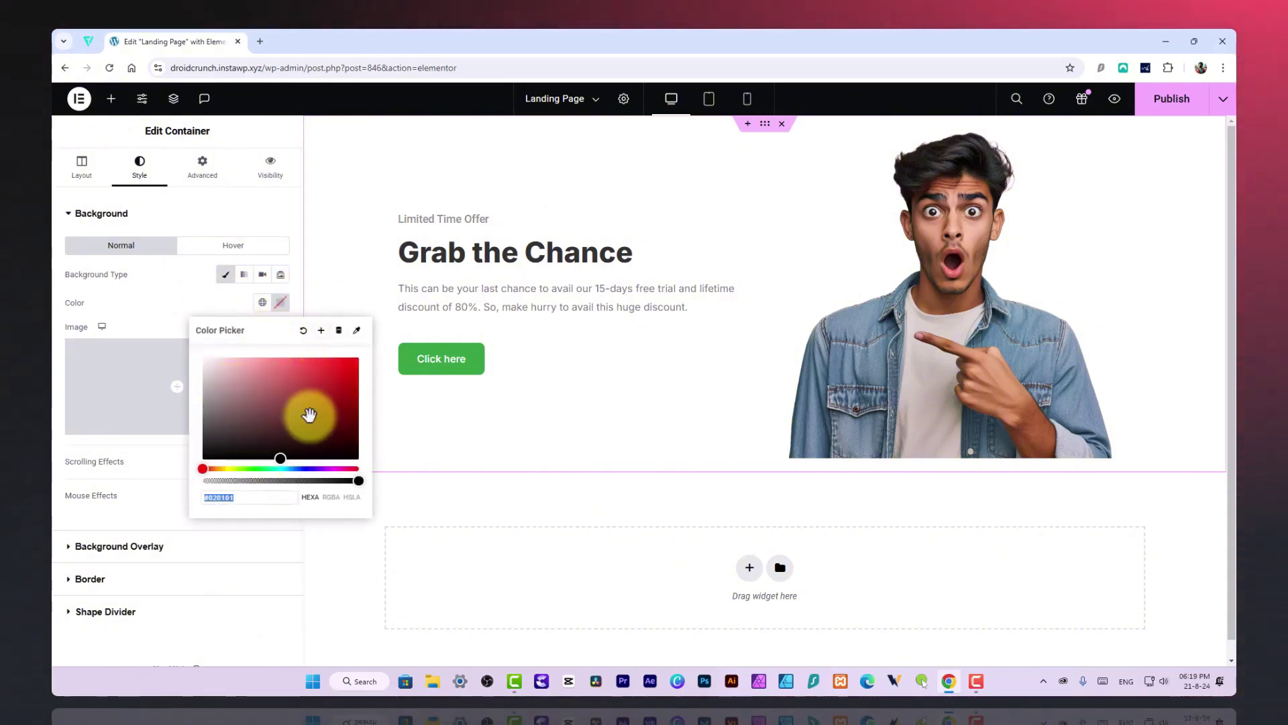
{"action": "left_click", "coordinate": [357, 330]}
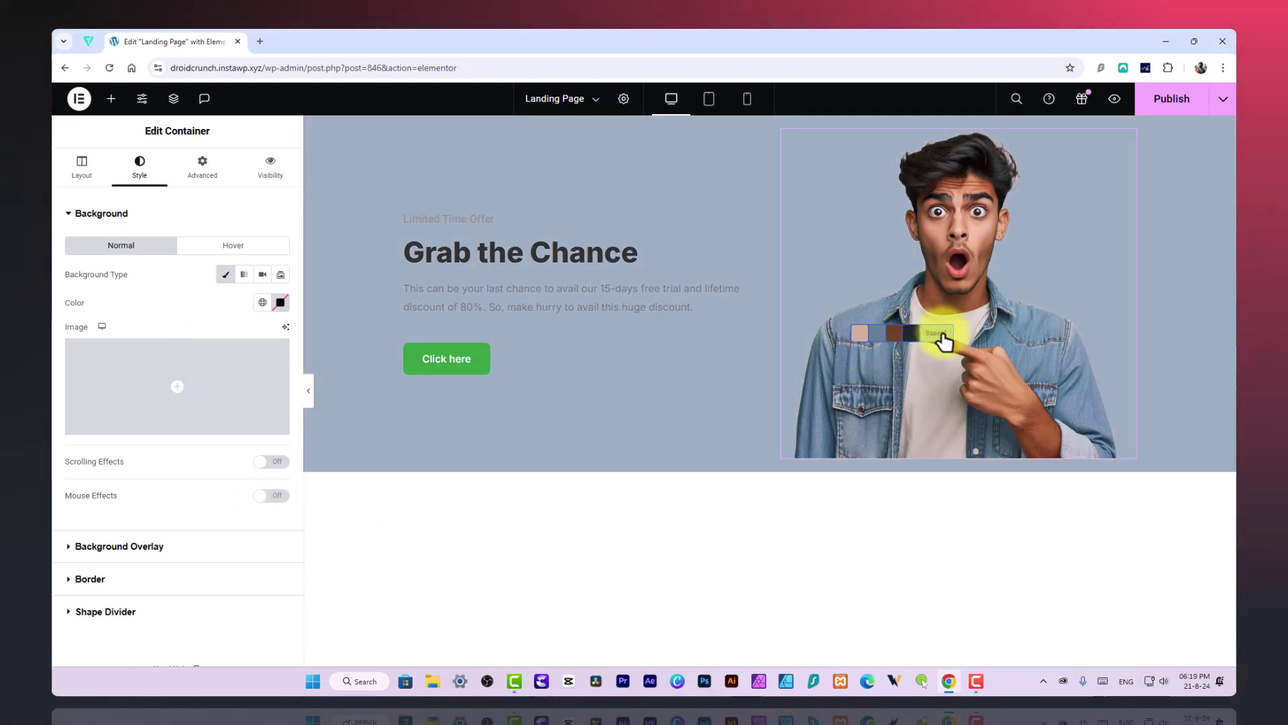
{"action": "left_click", "coordinate": [940, 336]}
Step: Lighten the hero container's background color to a very pale blue
{"action": "left_click", "coordinate": [280, 301]}
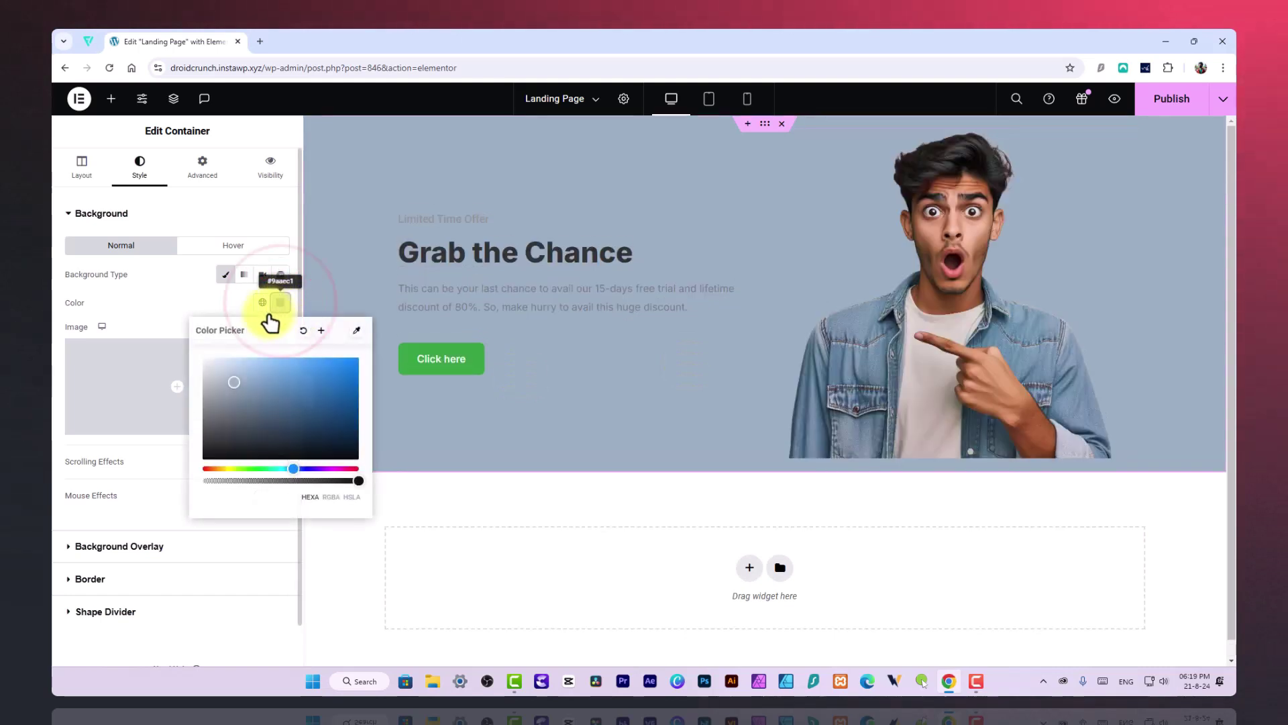
{"action": "type", "text": "#DBE9F7"}
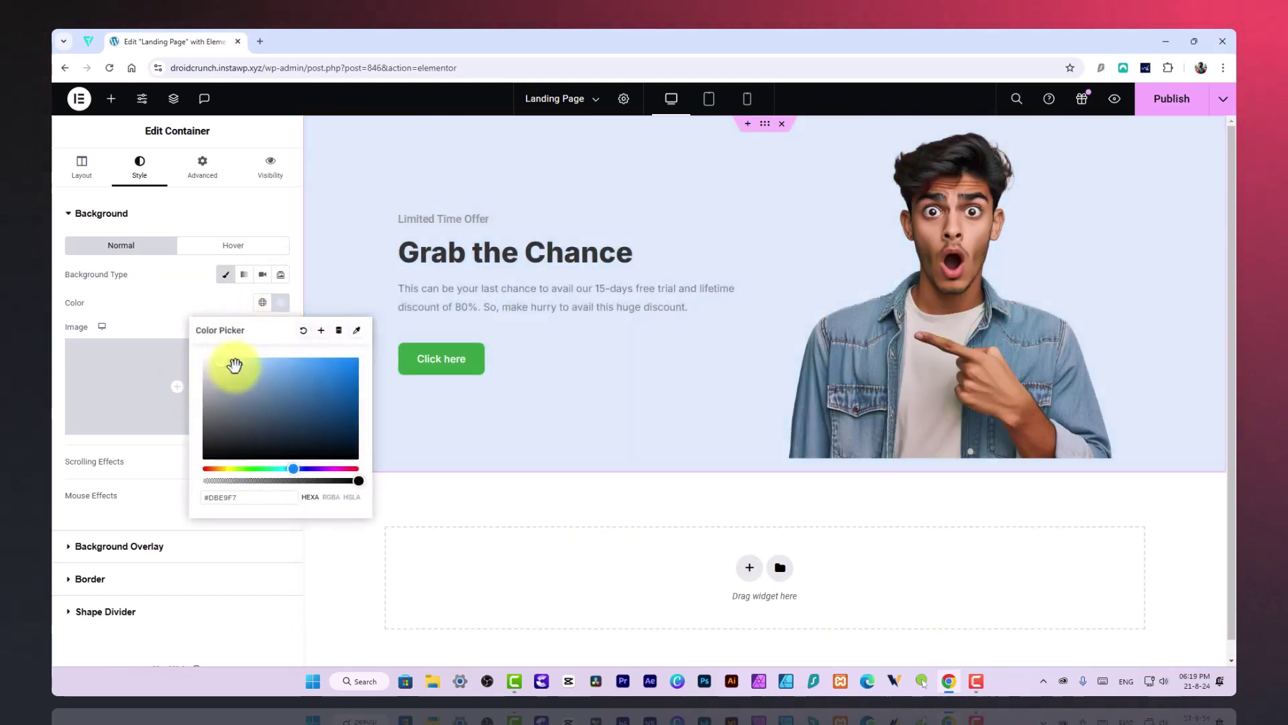
{"action": "left_click", "coordinate": [217, 358]}
{"action": "left_click_drag", "start_coordinate": [212, 353], "coordinate": [210, 351]}
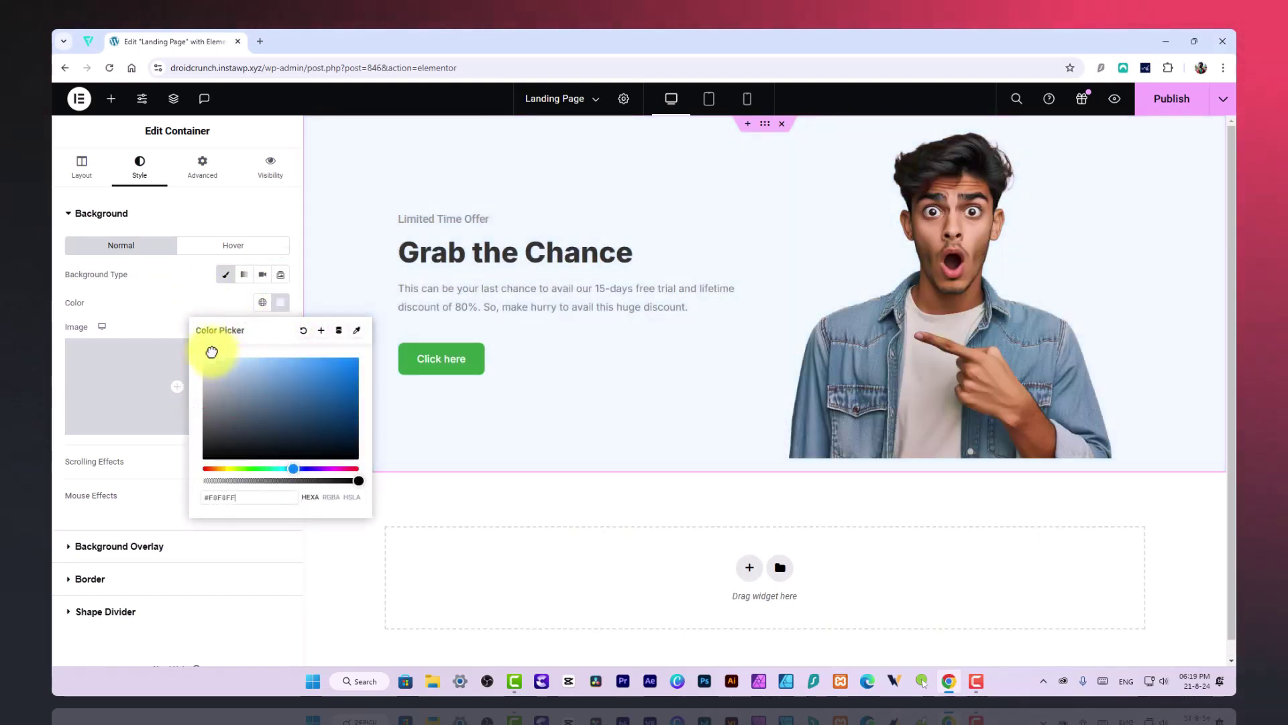
{"action": "left_click", "coordinate": [181, 294]}
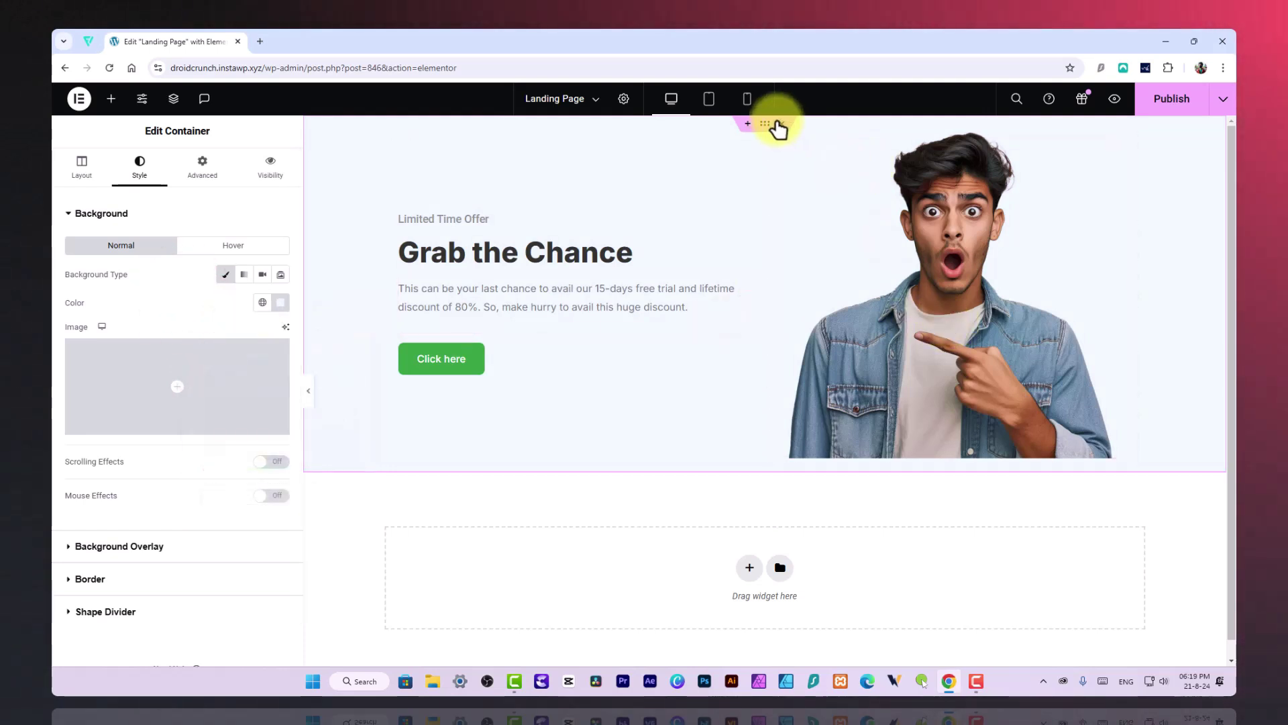
Step: Remove the inner padding of the hero's image column by unlinking its padding values
{"action": "left_click", "coordinate": [777, 130]}
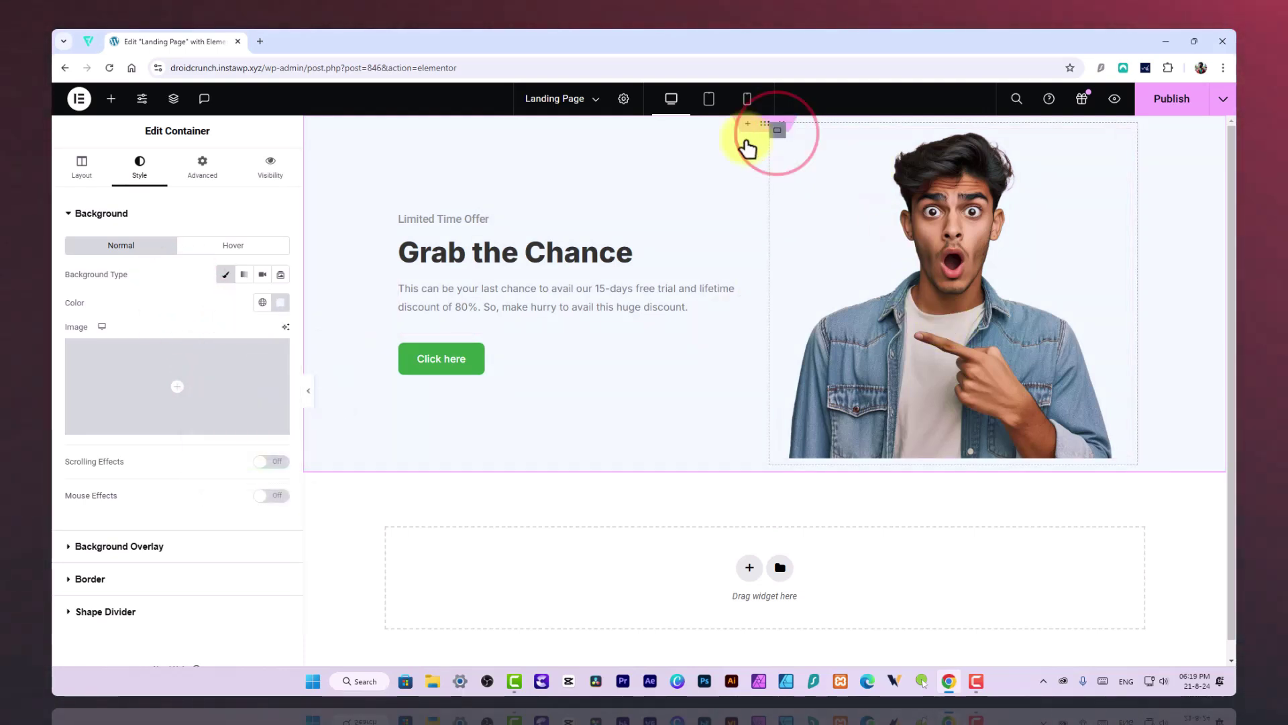
{"action": "left_click", "coordinate": [202, 167]}
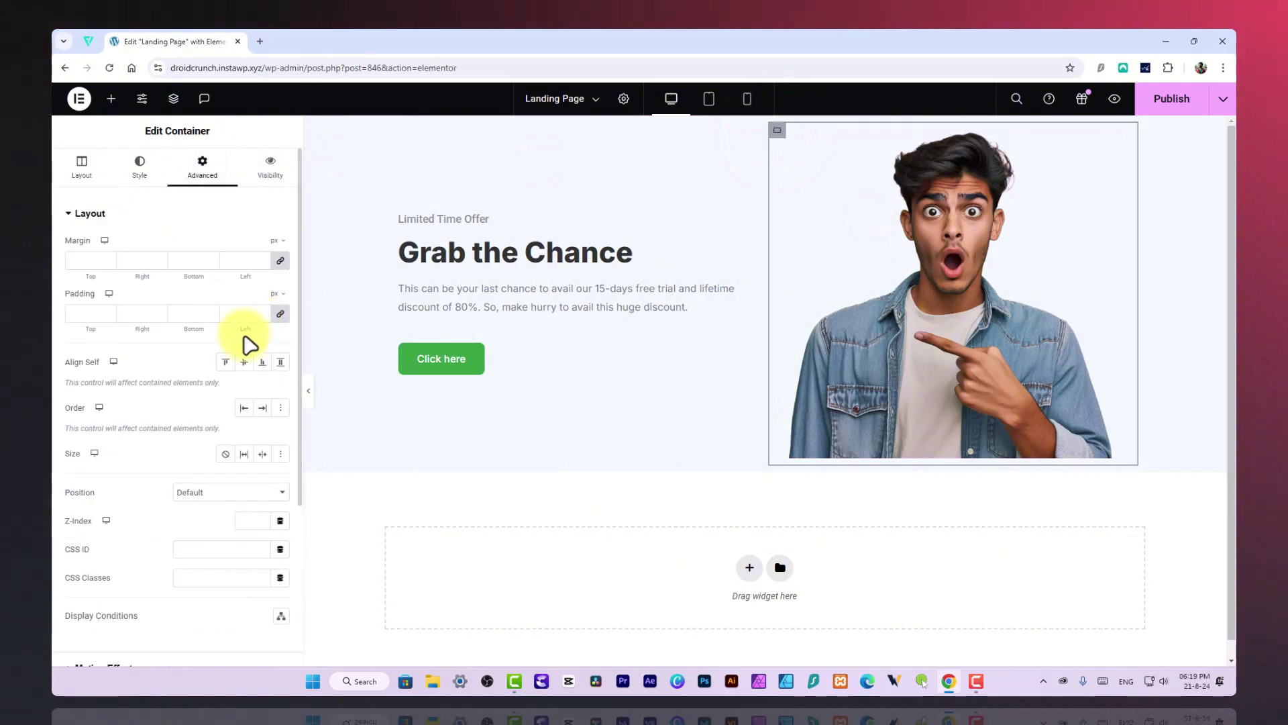
{"action": "left_click", "coordinate": [280, 314]}
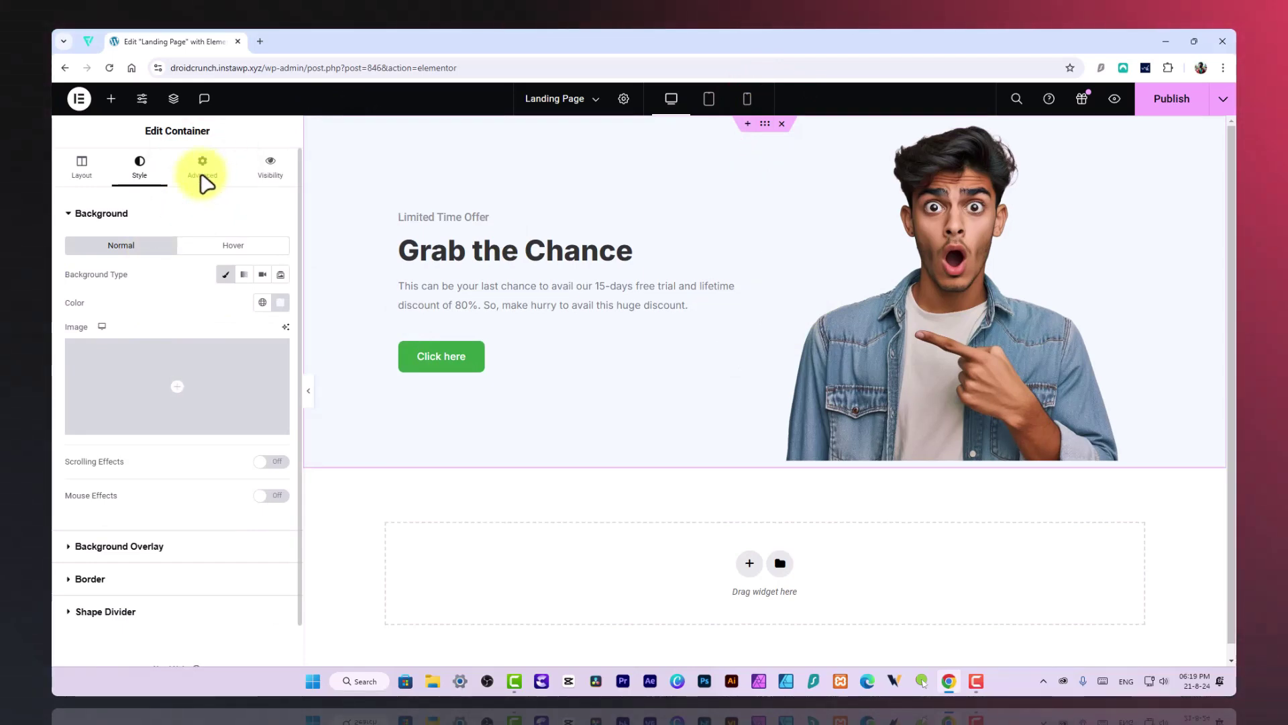
Step: Set the outer hero container's margin to 0, its top padding to 60 px and its other padding to 0, and preview the page
{"action": "left_click", "coordinate": [213, 176]}
{"action": "left_click", "coordinate": [281, 313]}
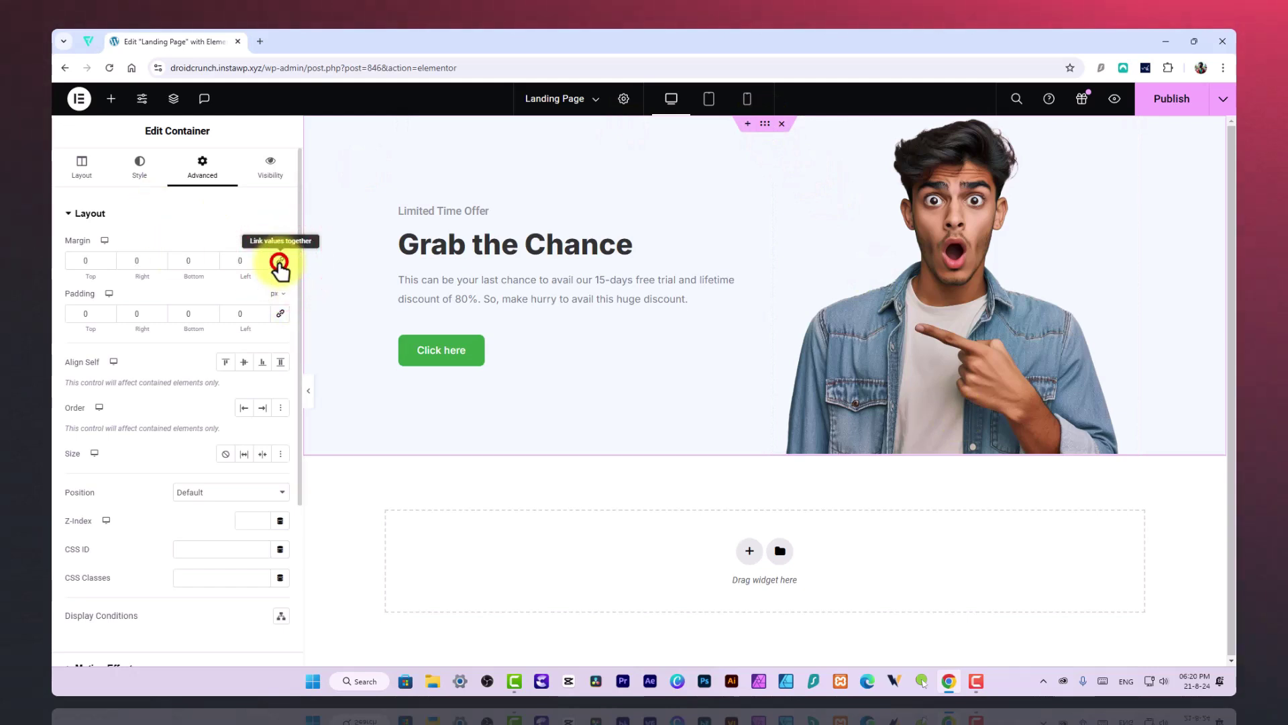
{"action": "left_click", "coordinate": [279, 263]}
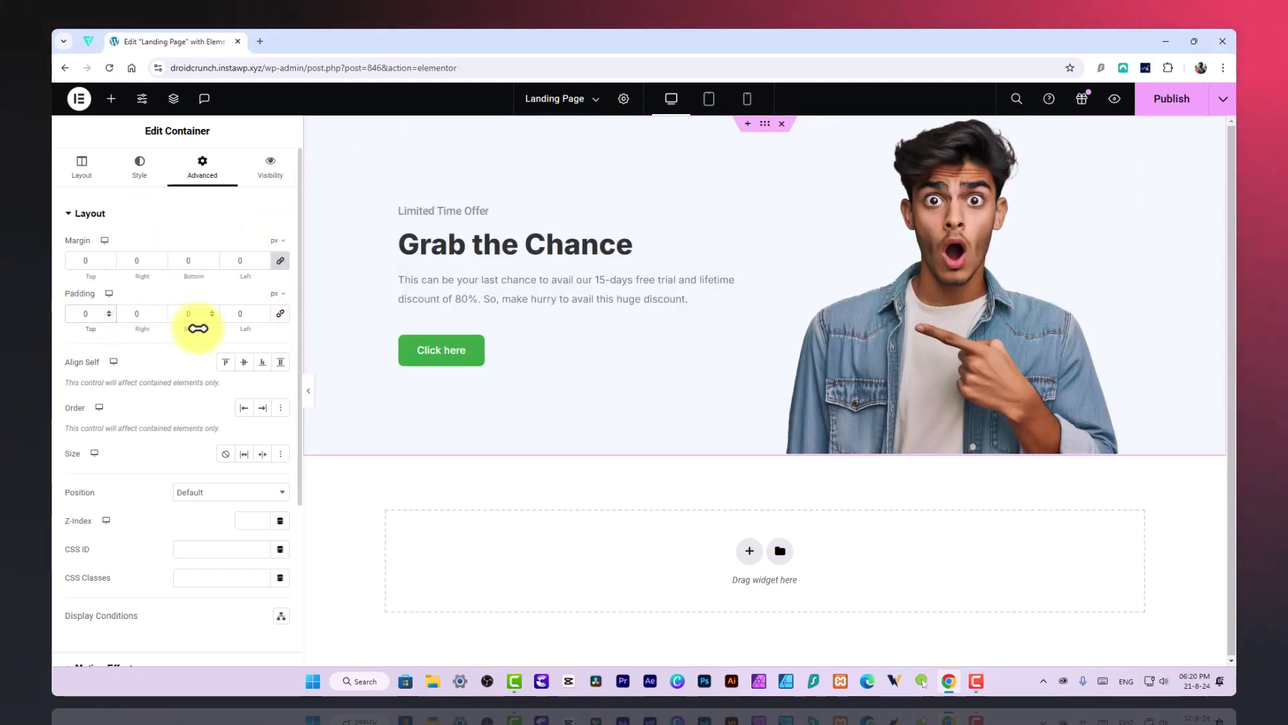
{"action": "type", "text": "6"}
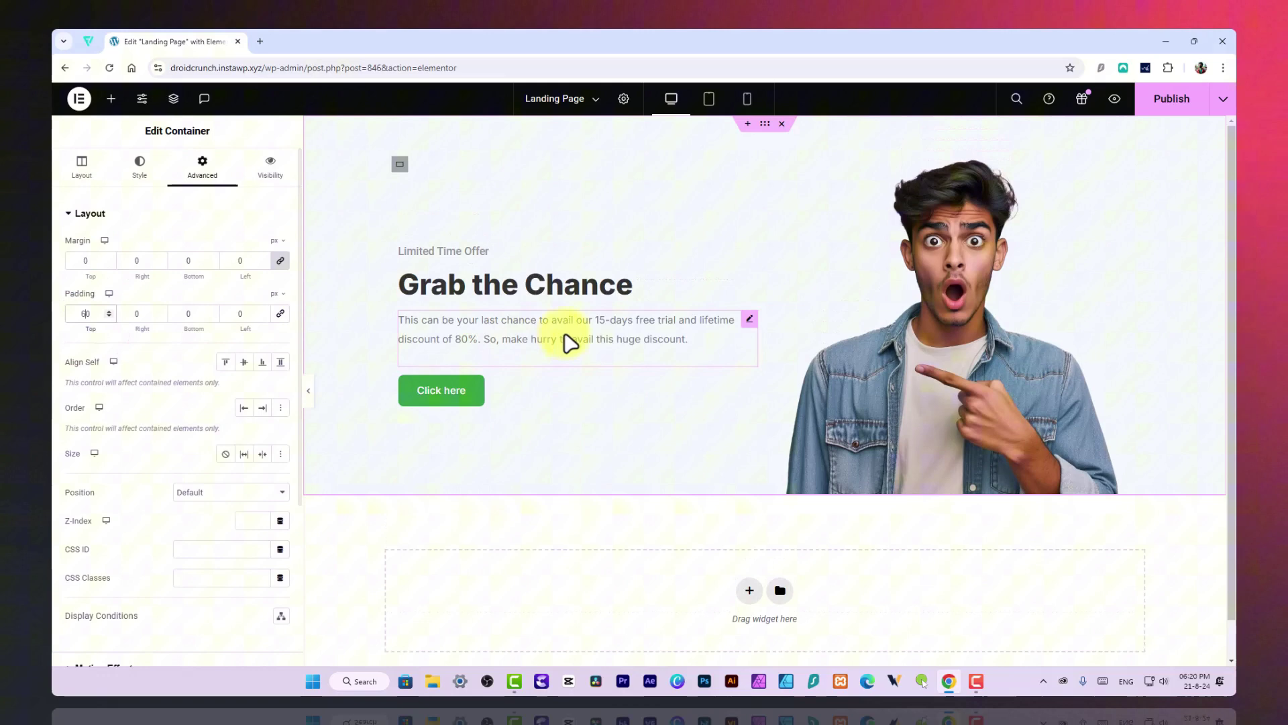
{"action": "left_click", "coordinate": [309, 395]}
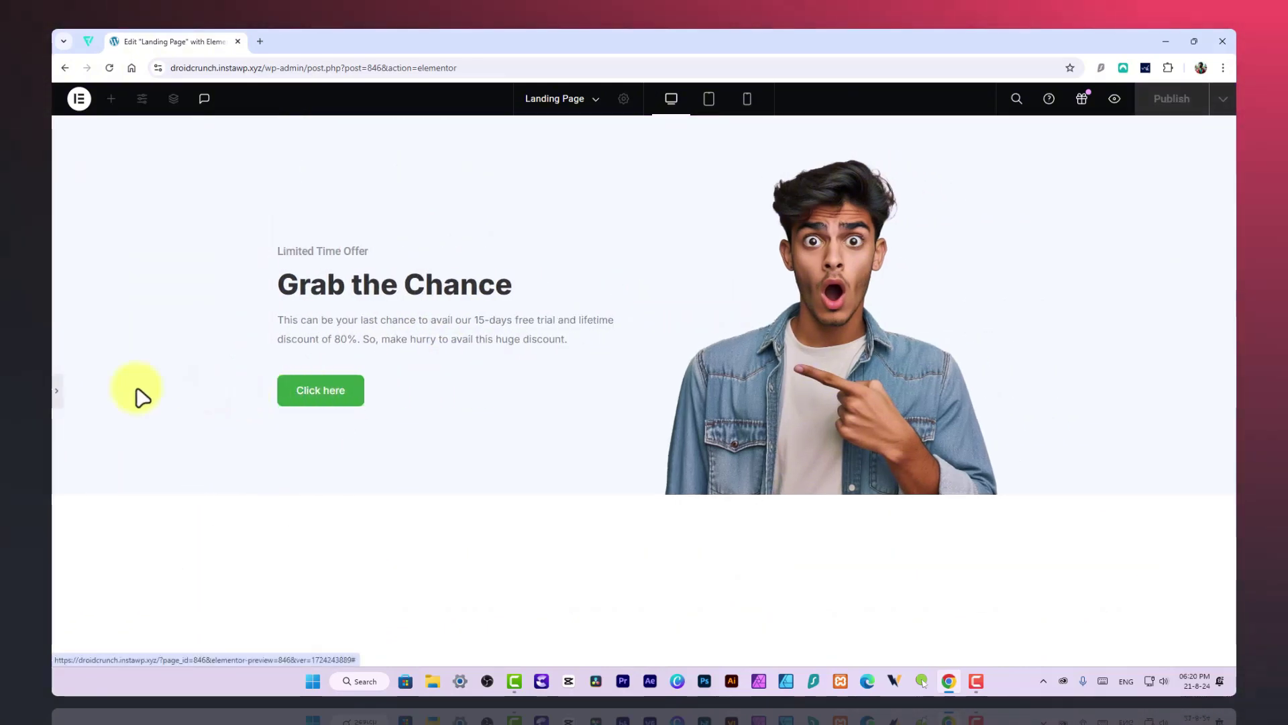
{"action": "left_click", "coordinate": [56, 391]}
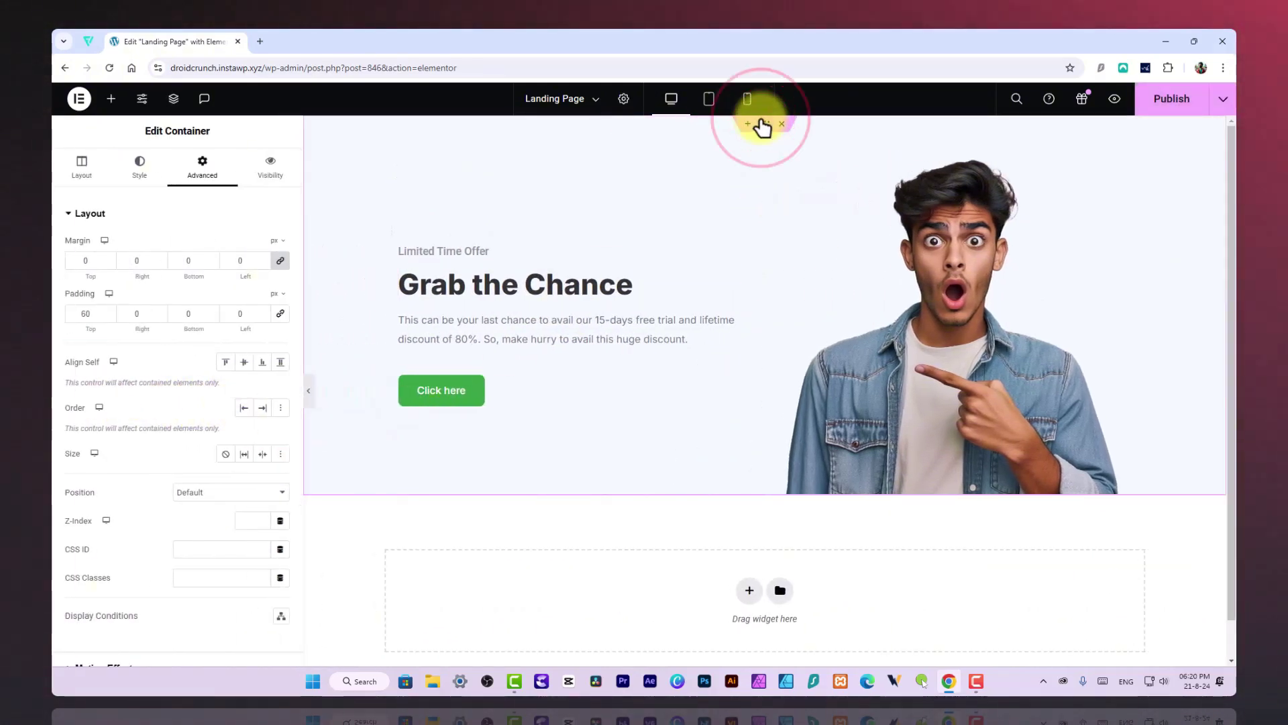
Step: Change the hero container's background to a linear gradient from white to the pale blue as second color, and preview the page
{"action": "left_click", "coordinate": [141, 168]}
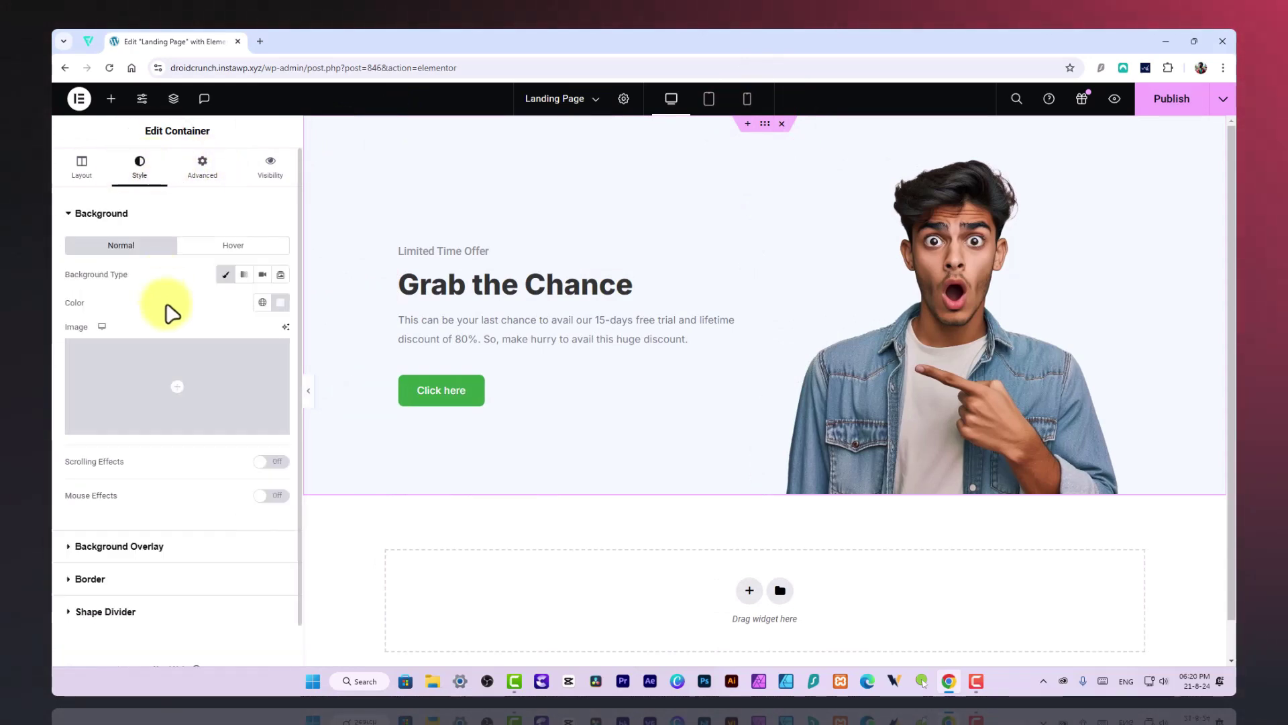
{"action": "left_click", "coordinate": [281, 304]}
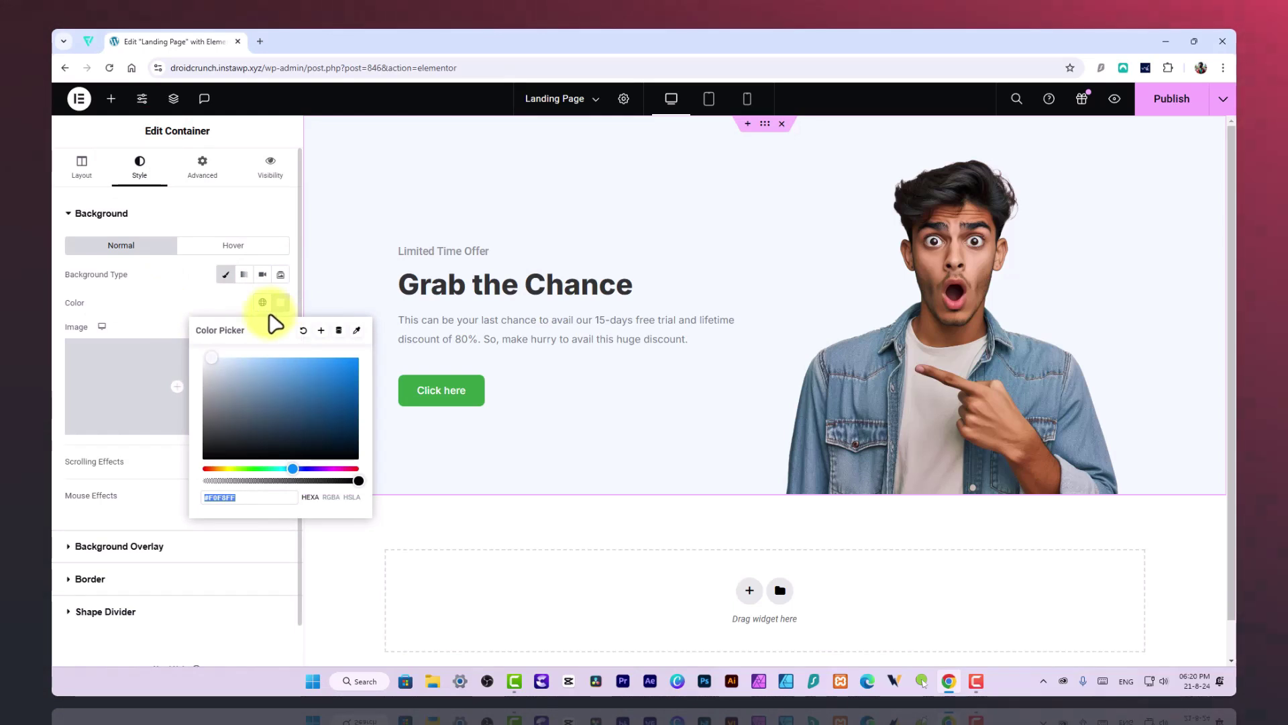
{"action": "left_click", "coordinate": [201, 310]}
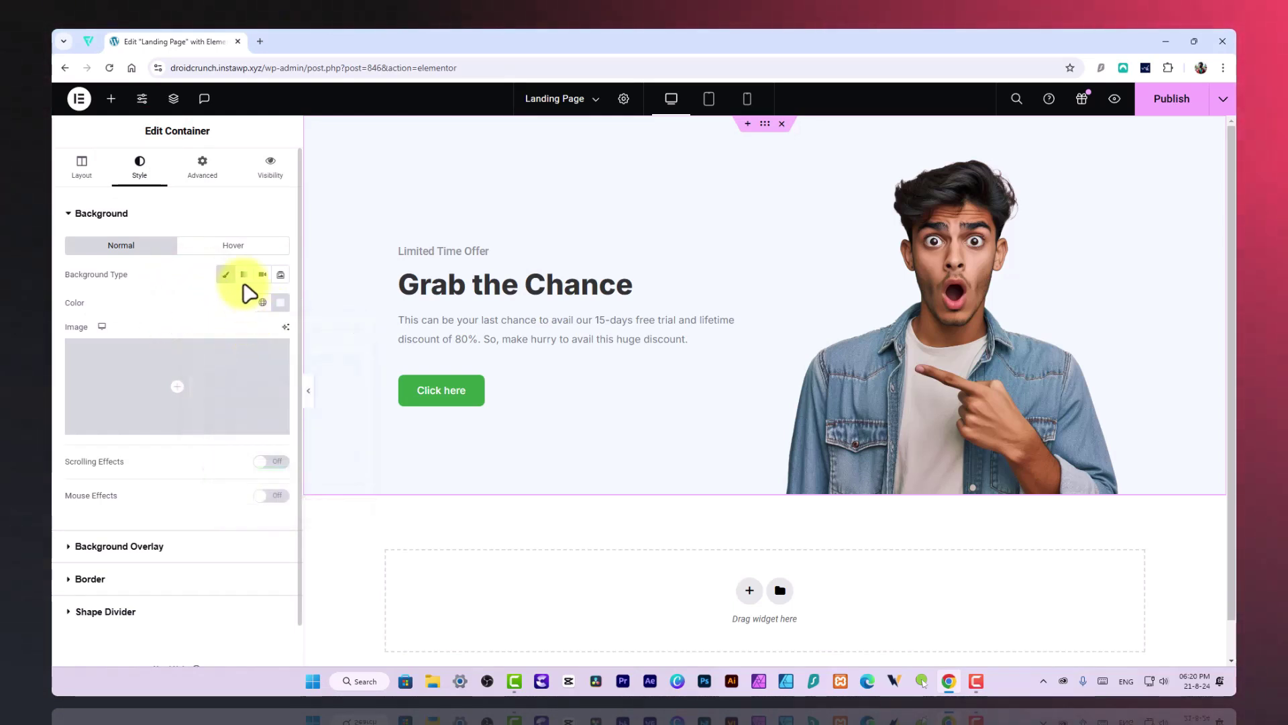
{"action": "left_click", "coordinate": [243, 275]}
{"action": "left_click", "coordinate": [284, 430]}
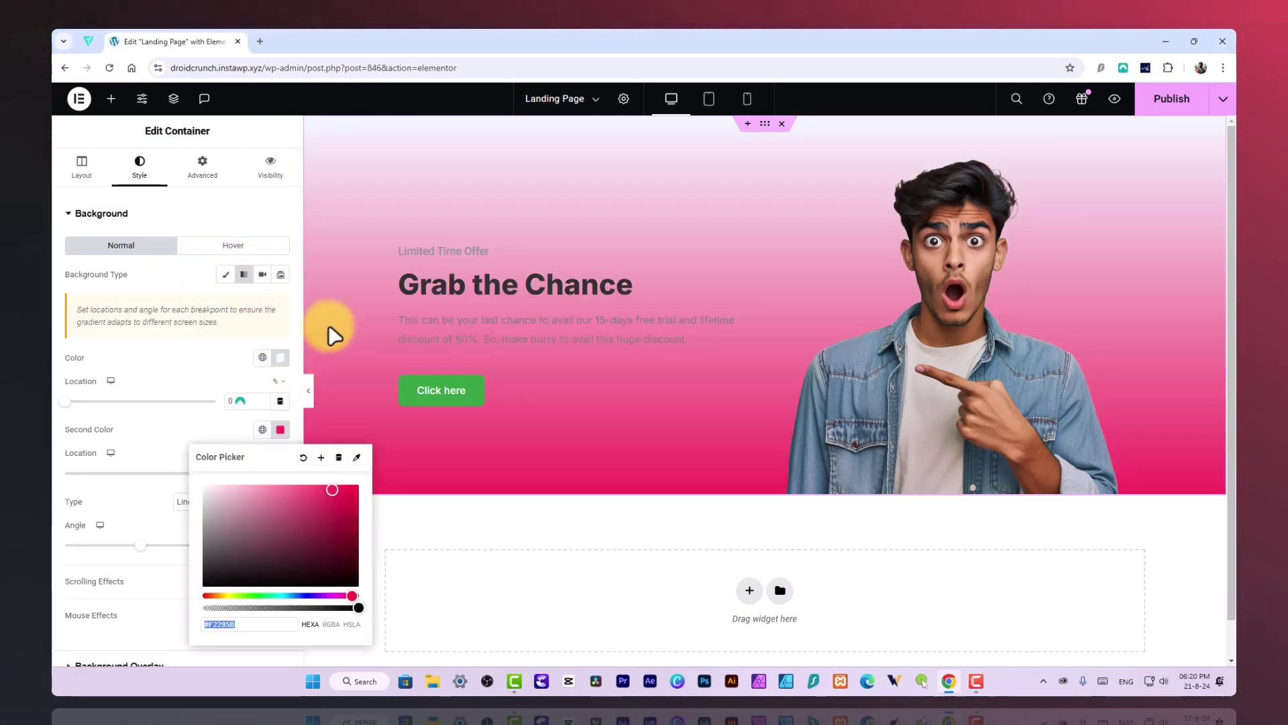
{"action": "left_click", "coordinate": [280, 357]}
{"action": "left_click_drag", "start_coordinate": [223, 403], "coordinate": [182, 362]}
{"action": "left_click", "coordinate": [182, 362]}
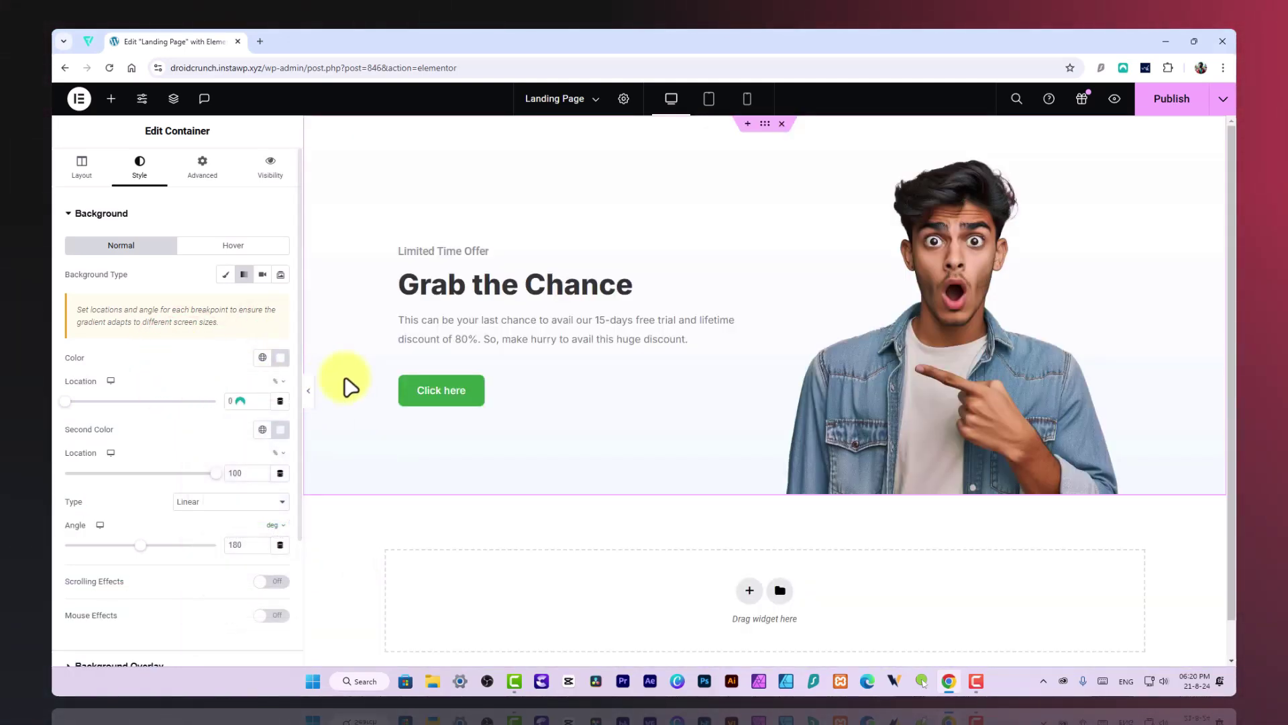
{"action": "left_click", "coordinate": [309, 389]}
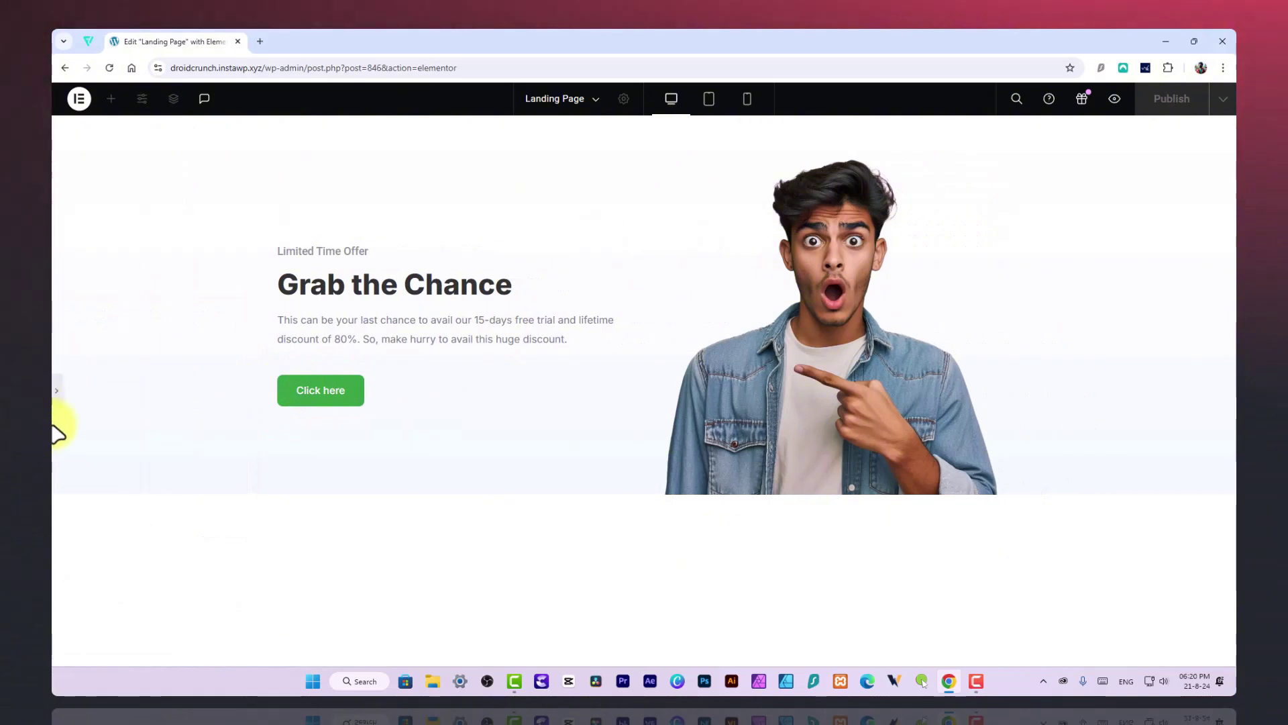
{"action": "left_click", "coordinate": [57, 392]}
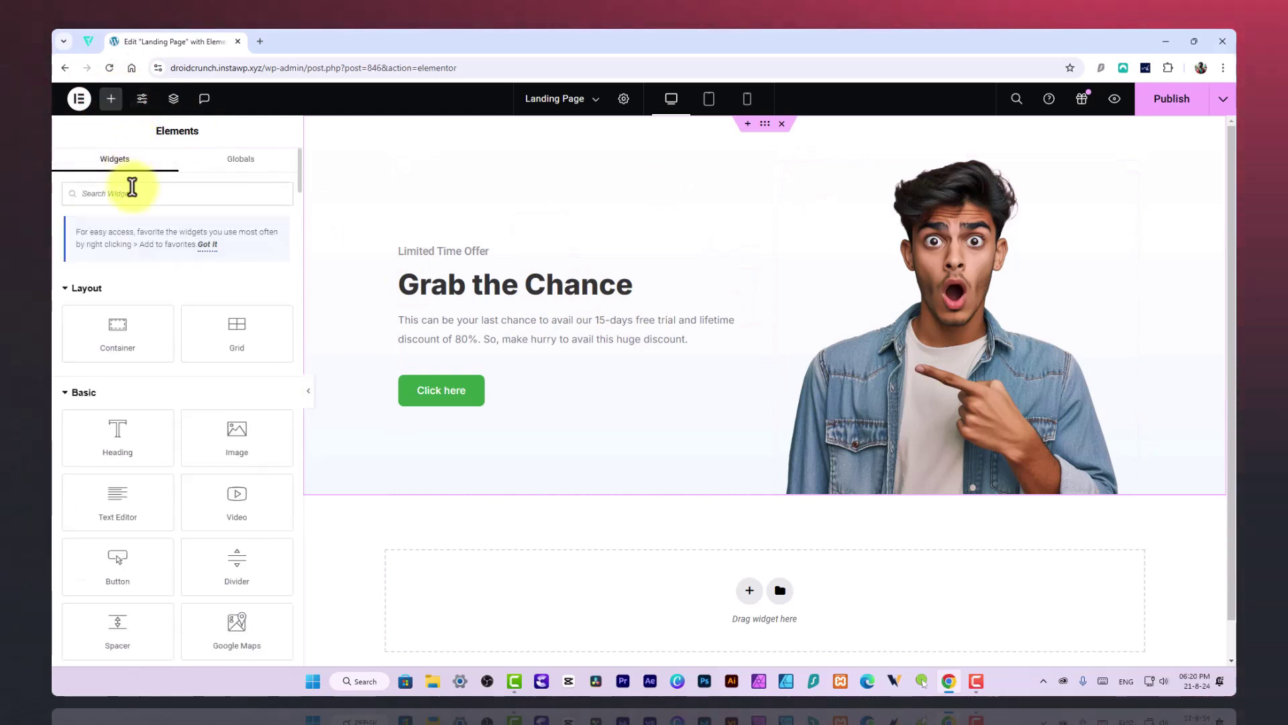
Step: Search the widgets for "form" and place the Form widget between the hero's paragraph and button
{"action": "left_click", "coordinate": [132, 191]}
{"action": "type", "text": "form"}
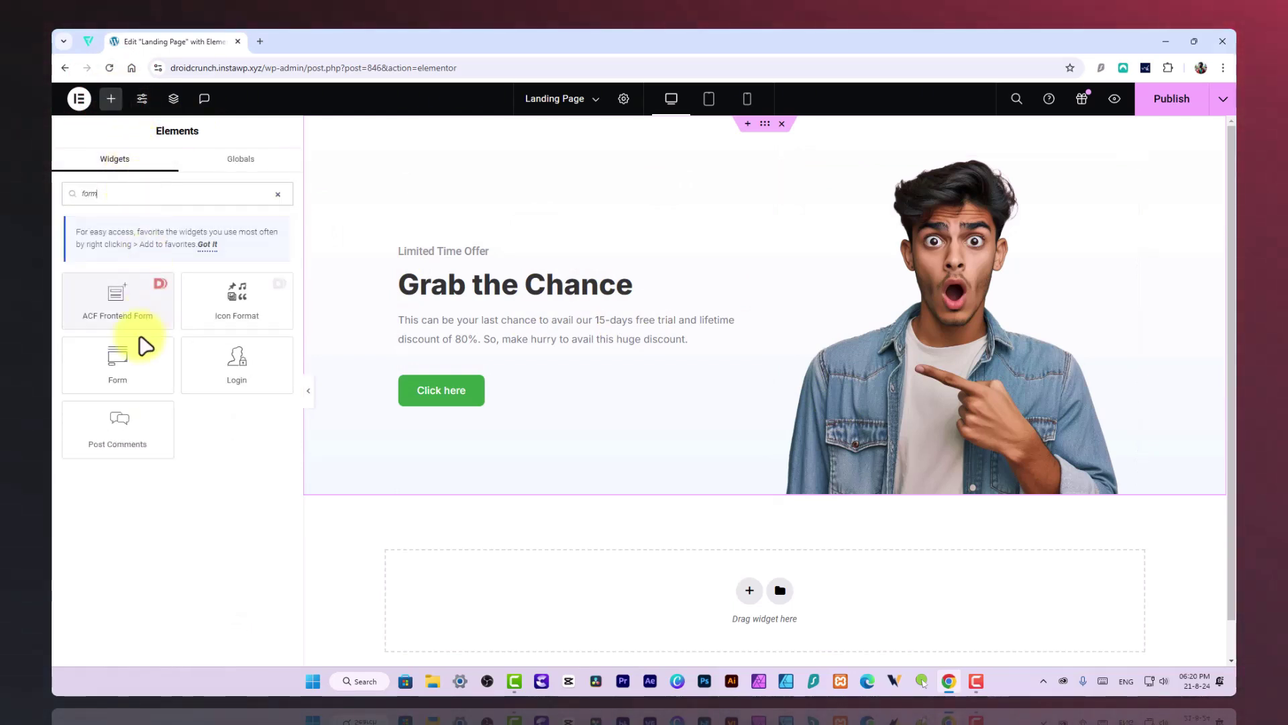
{"action": "left_click_drag", "start_coordinate": [129, 362], "coordinate": [526, 372]}
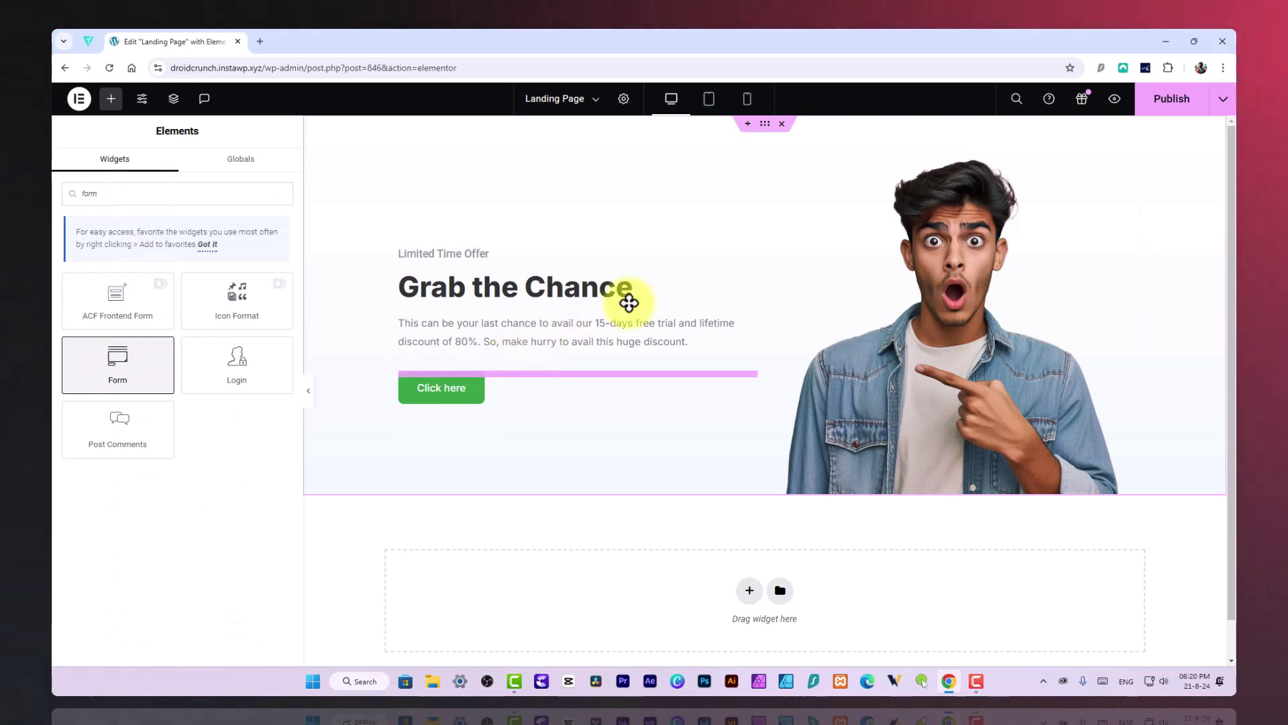
{"action": "left_click_drag", "start_coordinate": [643, 295], "coordinate": [641, 294]}
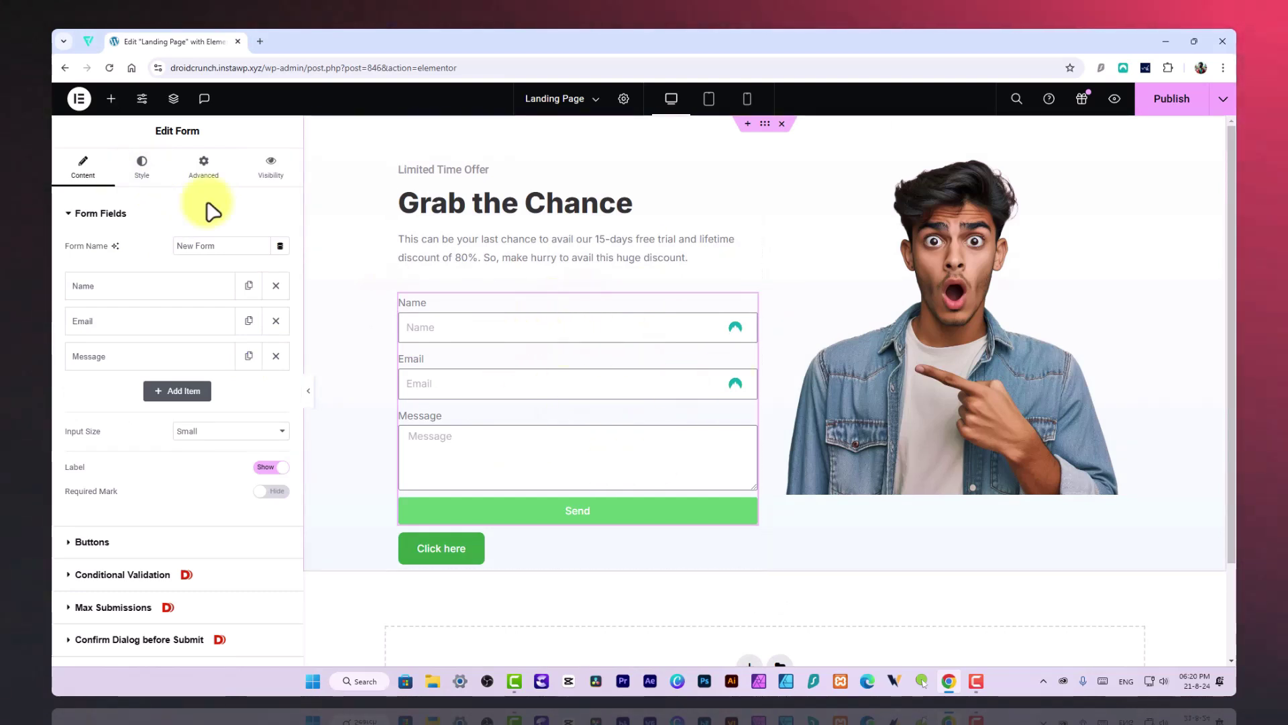
Step: Set the column width of the form's Name field to 50%
{"action": "left_click", "coordinate": [143, 164]}
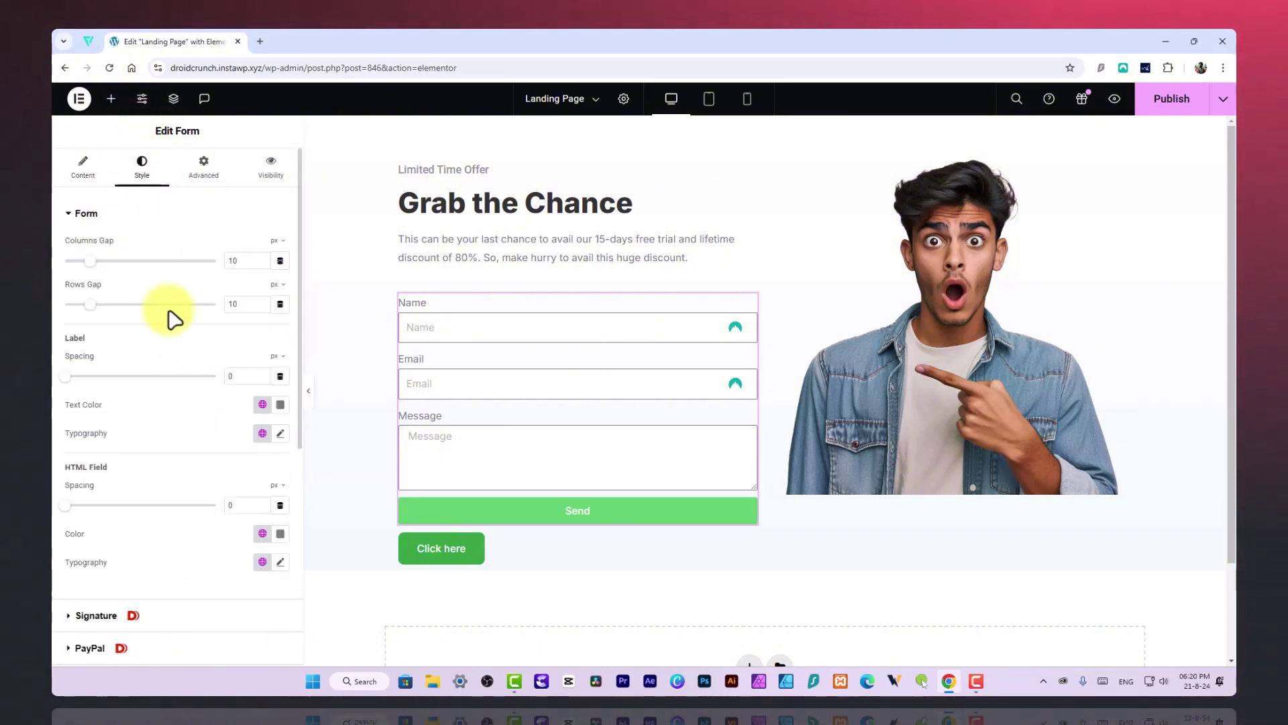
{"action": "left_click", "coordinate": [423, 316]}
{"action": "left_click", "coordinate": [115, 292]}
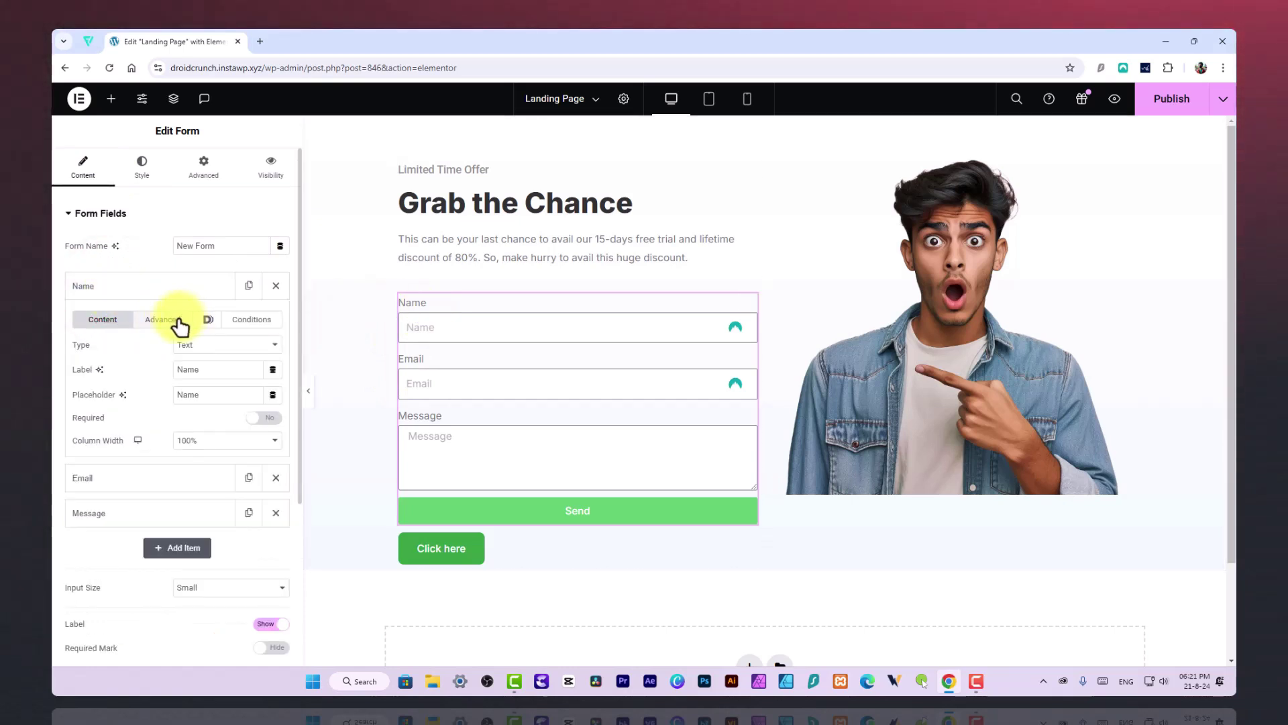
{"action": "left_click", "coordinate": [201, 438]}
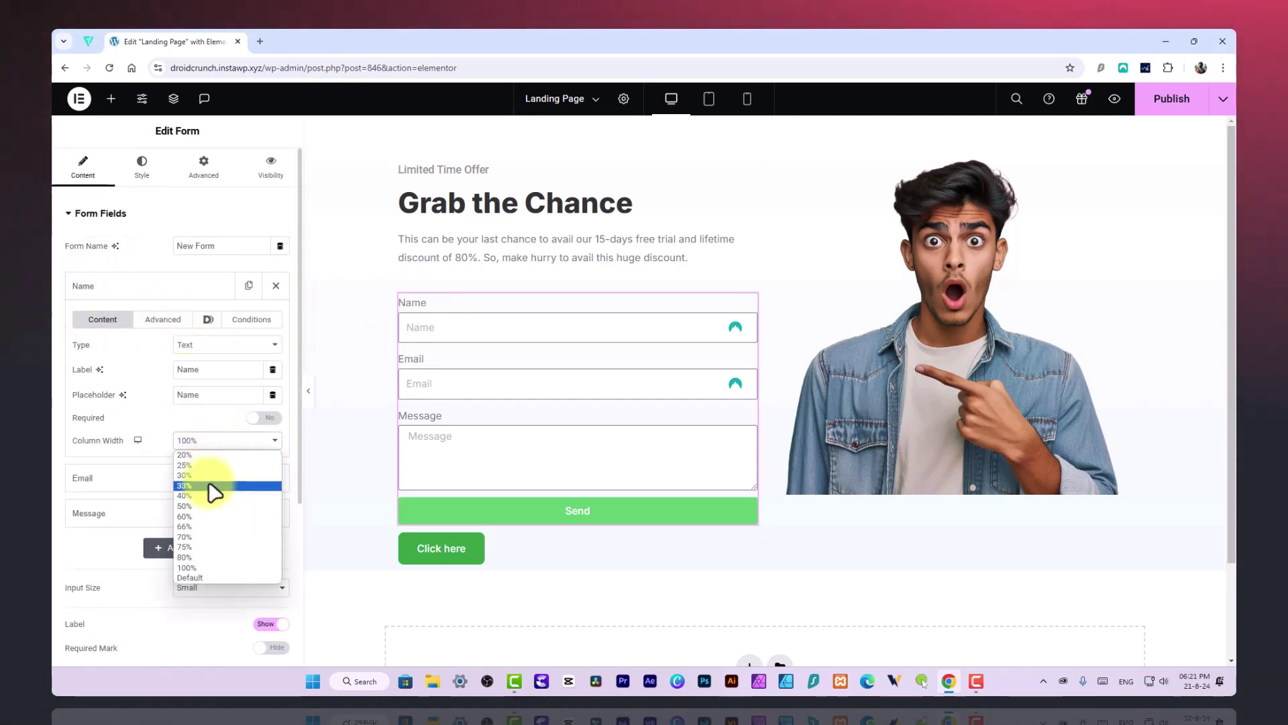
{"action": "left_click", "coordinate": [202, 511]}
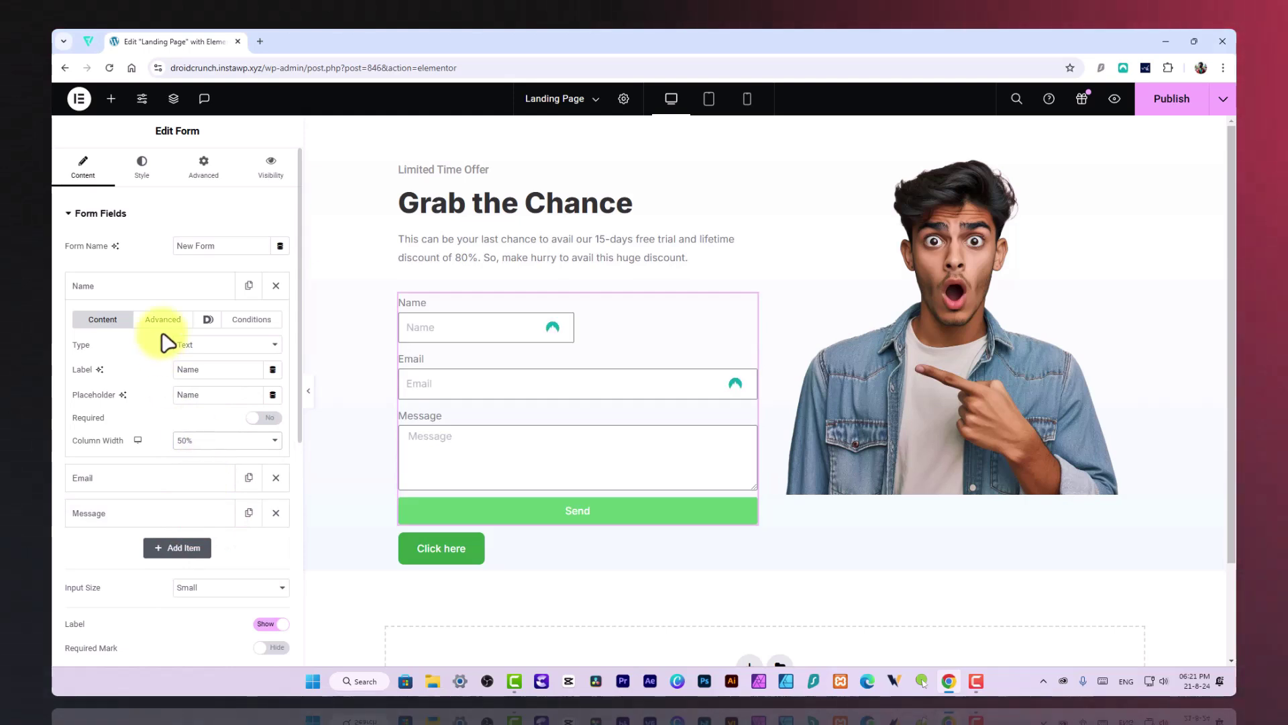
Step: Hide the form's field labels and remove the Email and Message fields
{"action": "left_click", "coordinate": [123, 288]}
{"action": "left_click", "coordinate": [266, 468]}
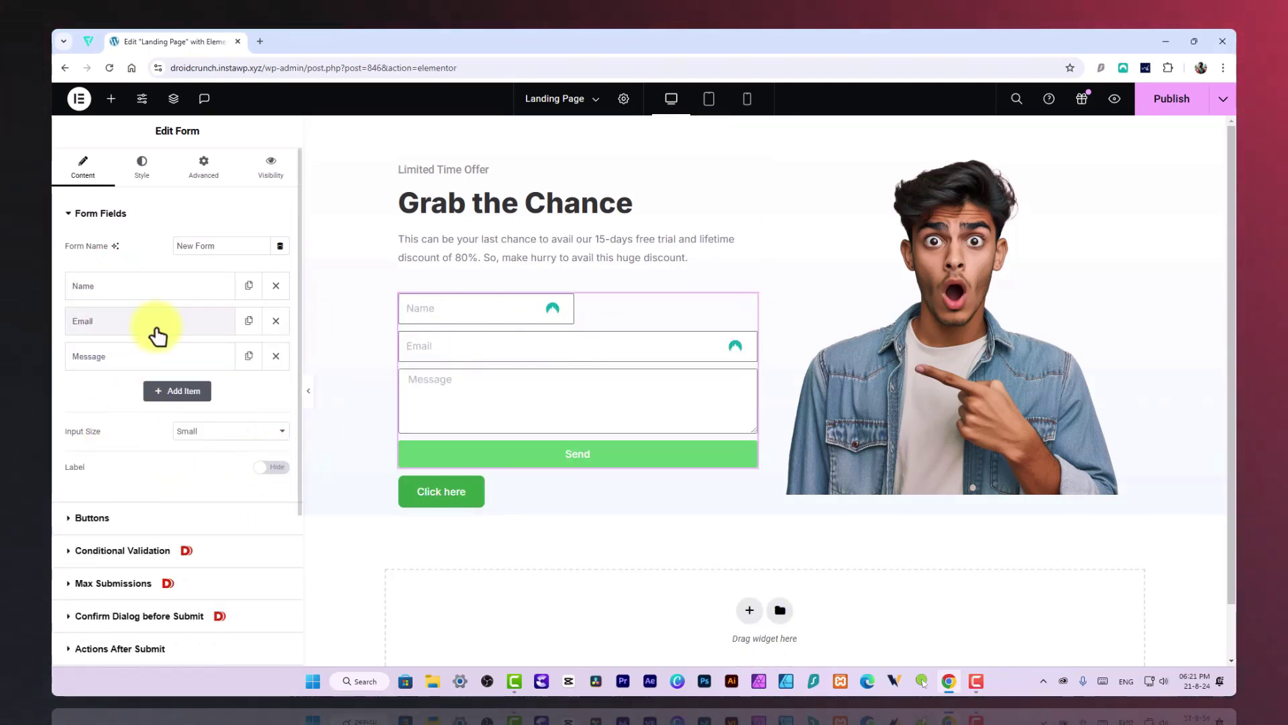
{"action": "left_click", "coordinate": [275, 321]}
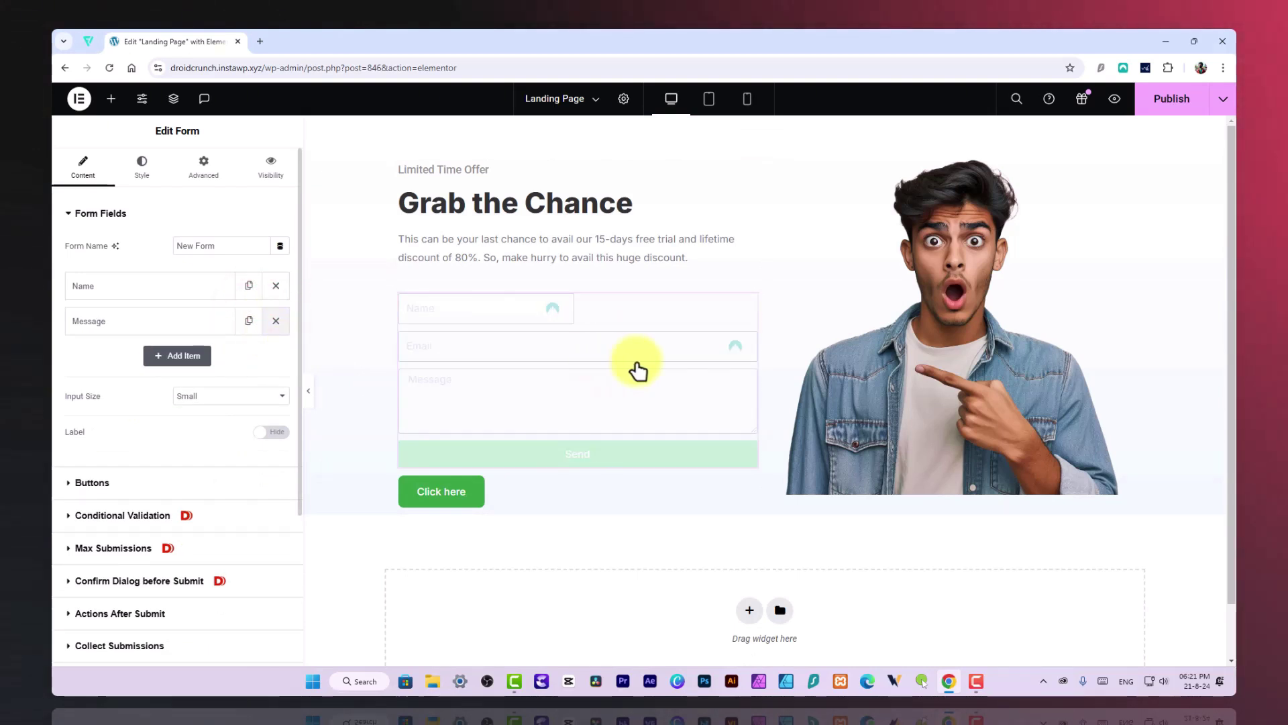
Step: Set the column width of the form's buttons to 50%
{"action": "left_click", "coordinate": [117, 451]}
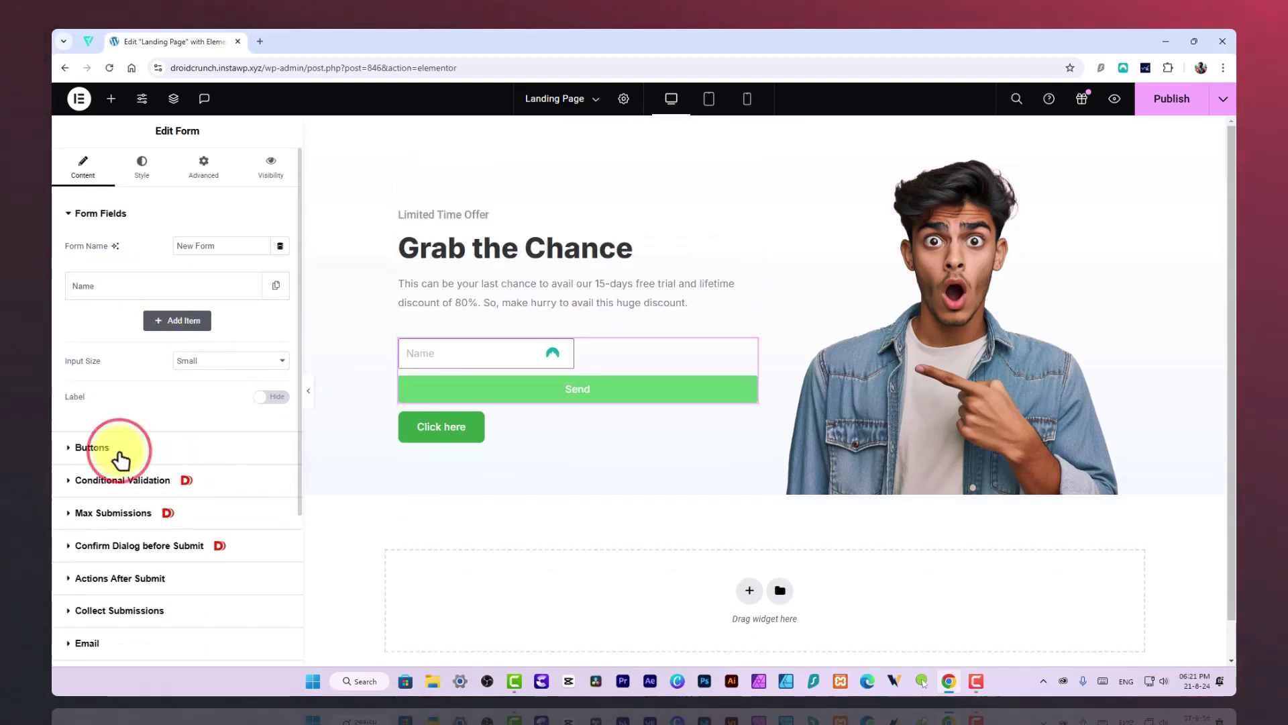
{"action": "left_click", "coordinate": [210, 307]}
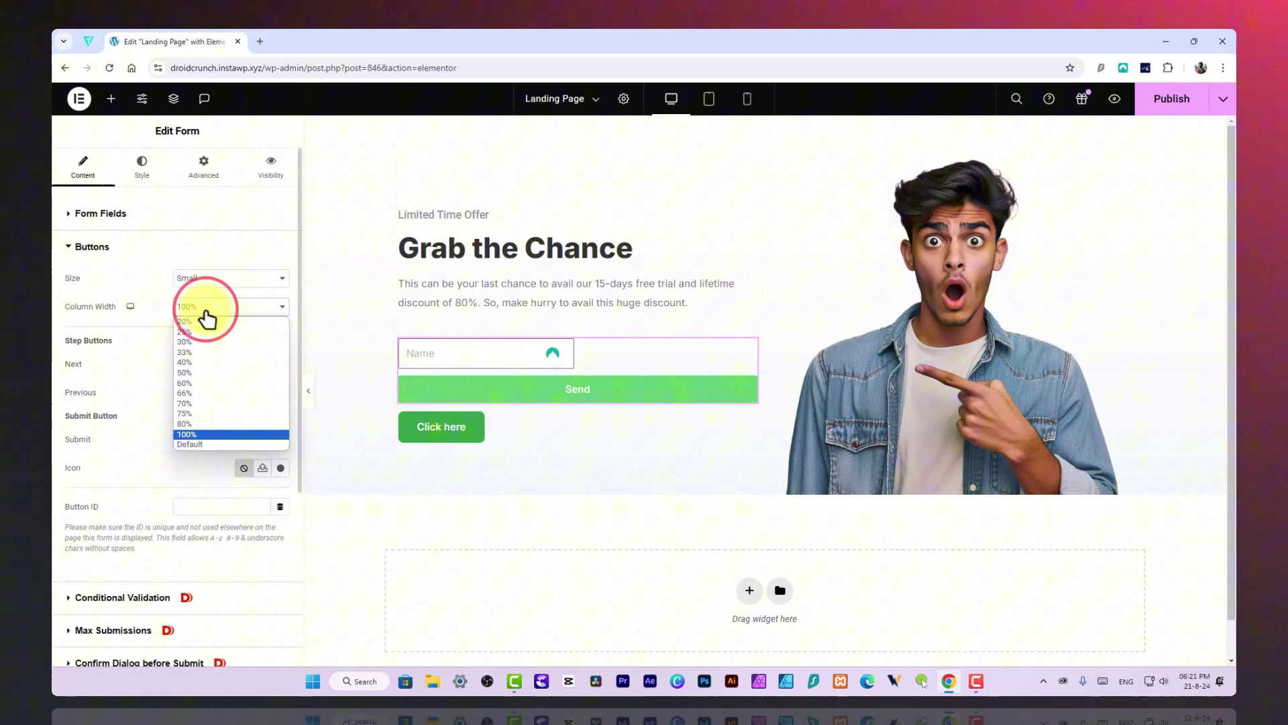
{"action": "left_click", "coordinate": [194, 372]}
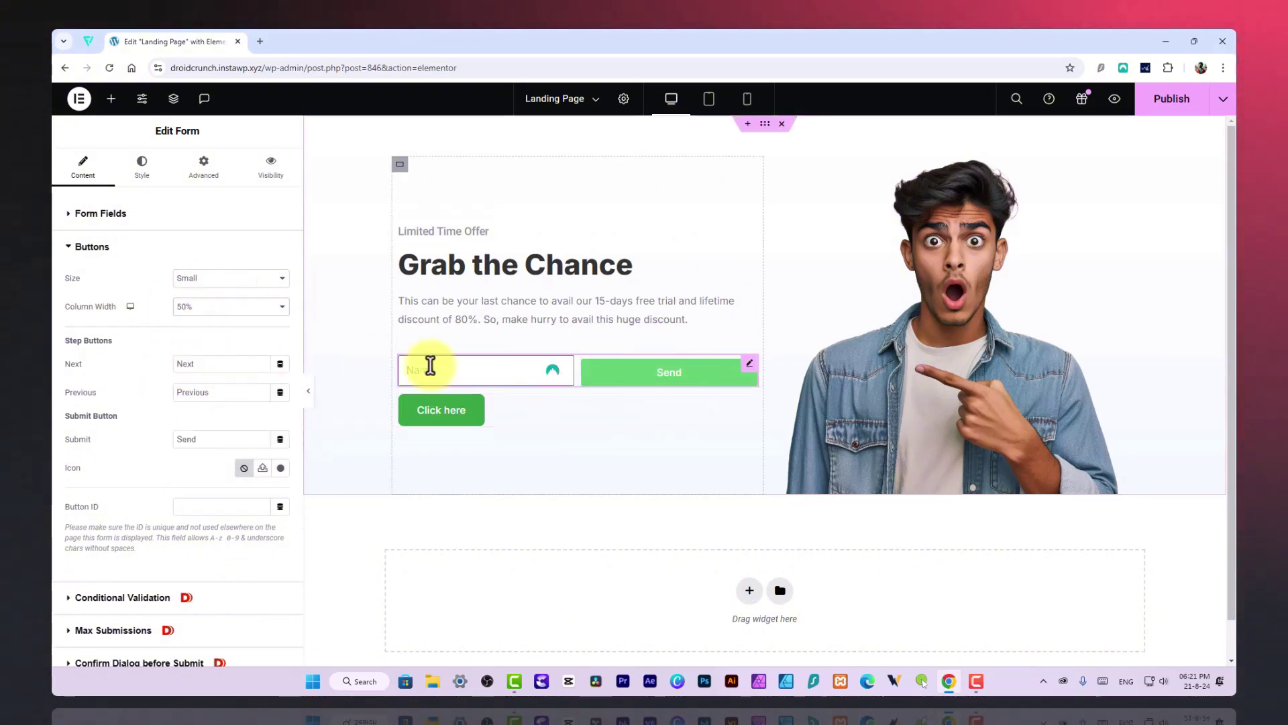
Step: Set the form's label spacing to 2 px and the label text color to black (#000000)
{"action": "left_click", "coordinate": [126, 174]}
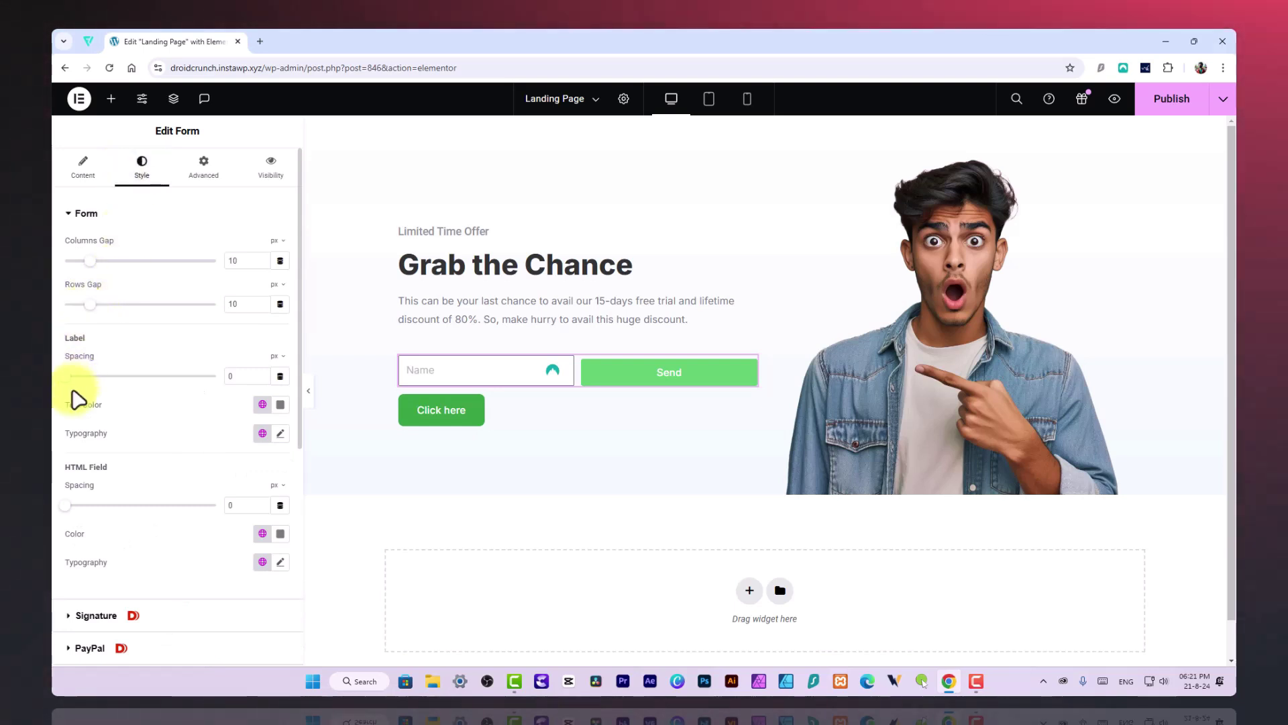
{"action": "left_click", "coordinate": [266, 373]}
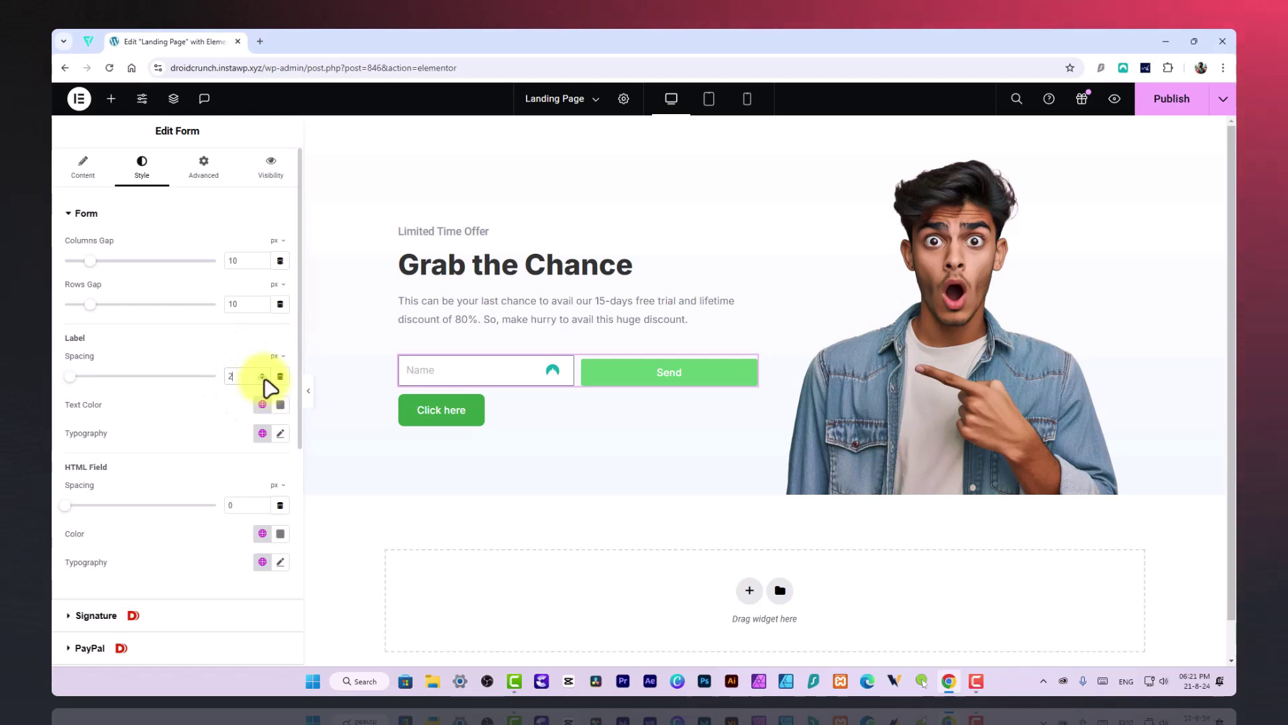
{"action": "left_click", "coordinate": [281, 404]}
{"action": "left_click", "coordinate": [233, 492]}
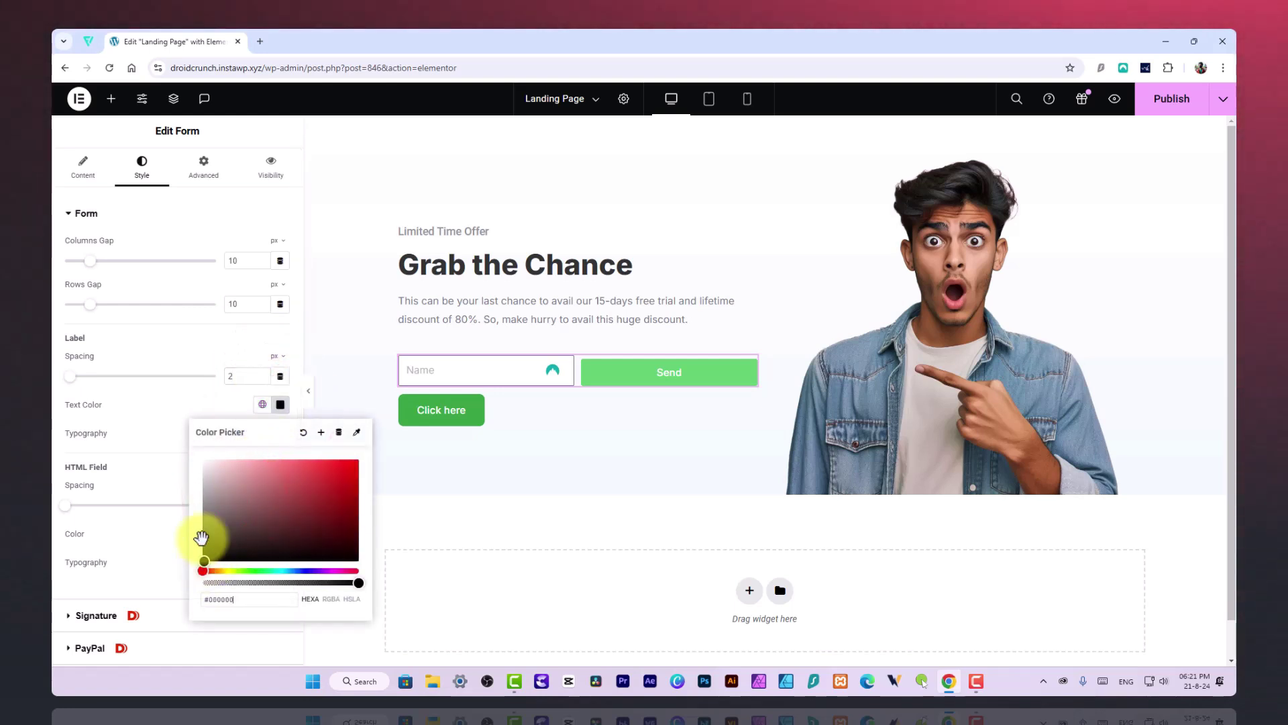
{"action": "left_click", "coordinate": [145, 403]}
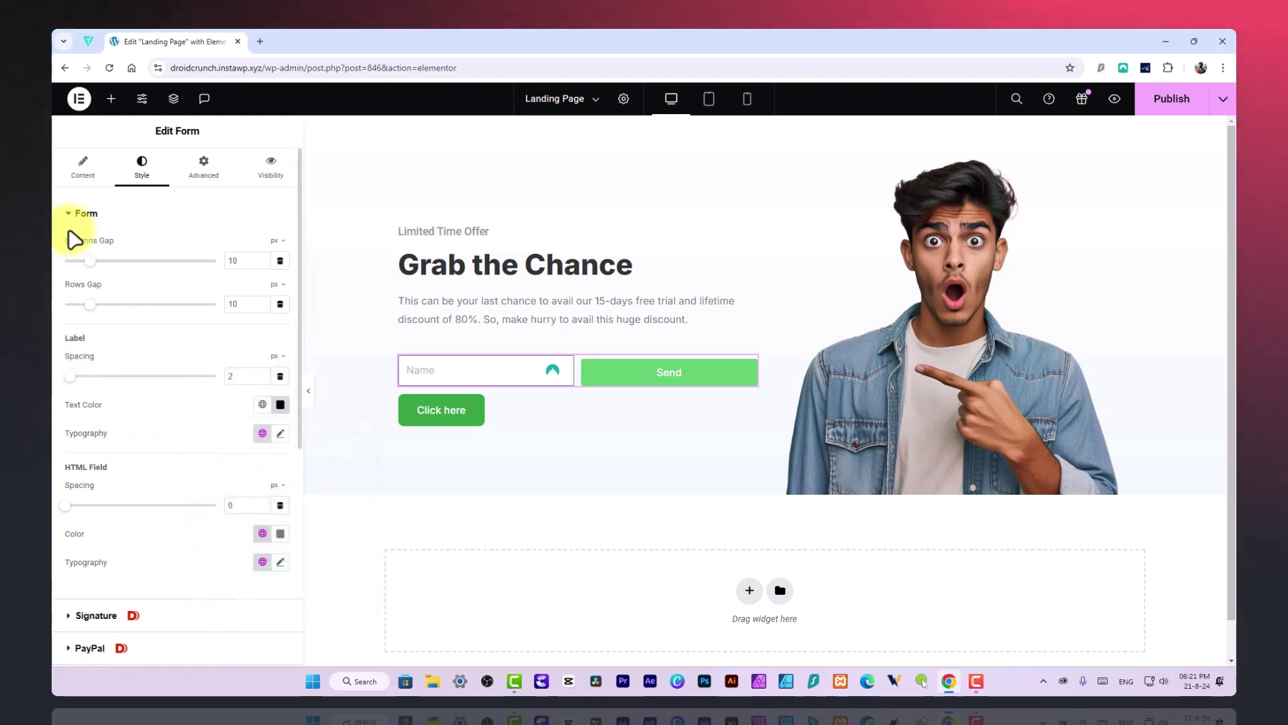
Step: Style the form's input field with a border width of 0 and a border radius of 10 px
{"action": "scroll", "coordinate": [196, 436], "scroll_direction": "down", "scroll_amount": 1}
{"action": "scroll", "coordinate": [196, 449], "scroll_direction": "down", "scroll_amount": 2}
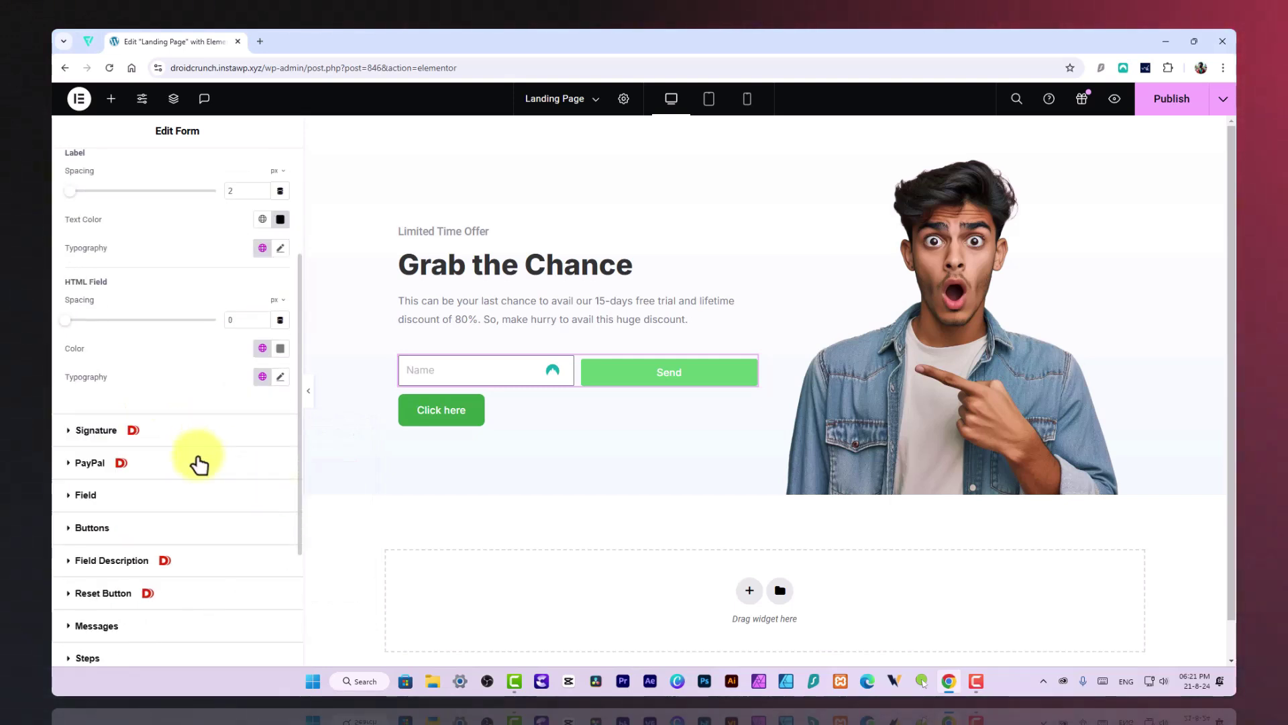
{"action": "left_click", "coordinate": [100, 498]}
{"action": "scroll", "coordinate": [105, 483], "scroll_direction": "down", "scroll_amount": 1}
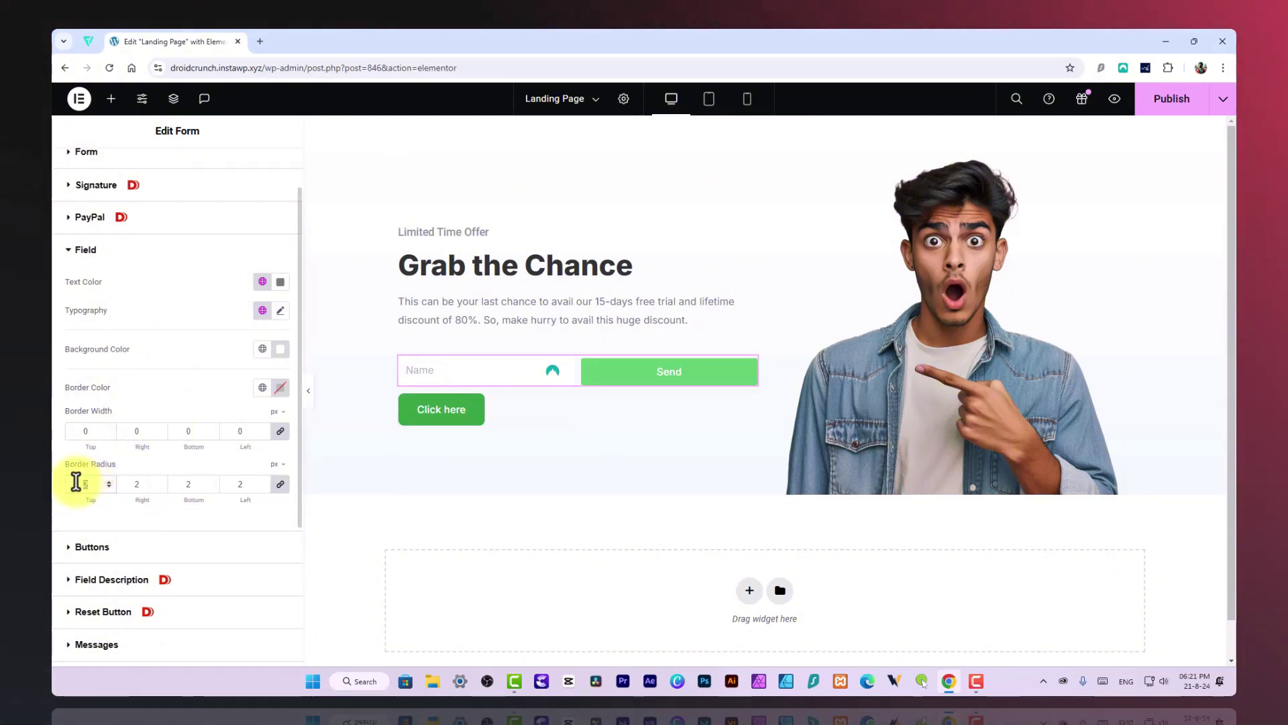
{"action": "type", "text": "10"}
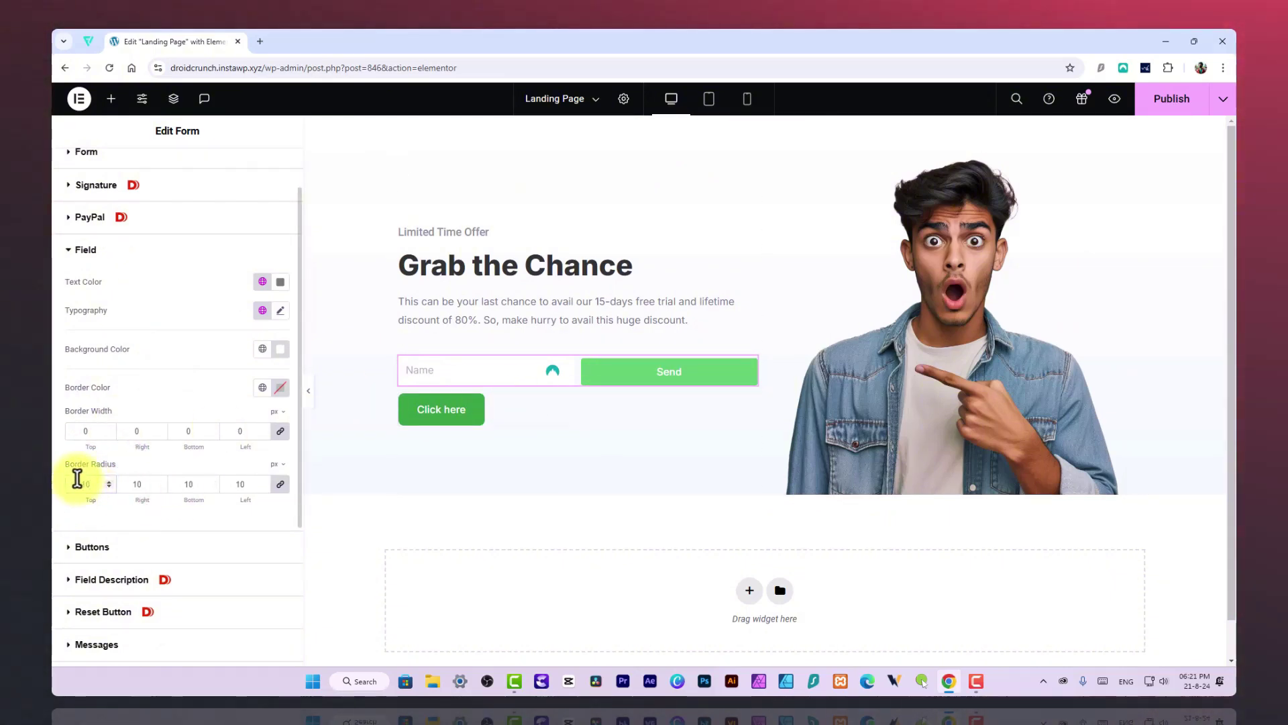
Step: Change the form's submit button background to a darker green matching the button below it
{"action": "left_click", "coordinate": [123, 557]}
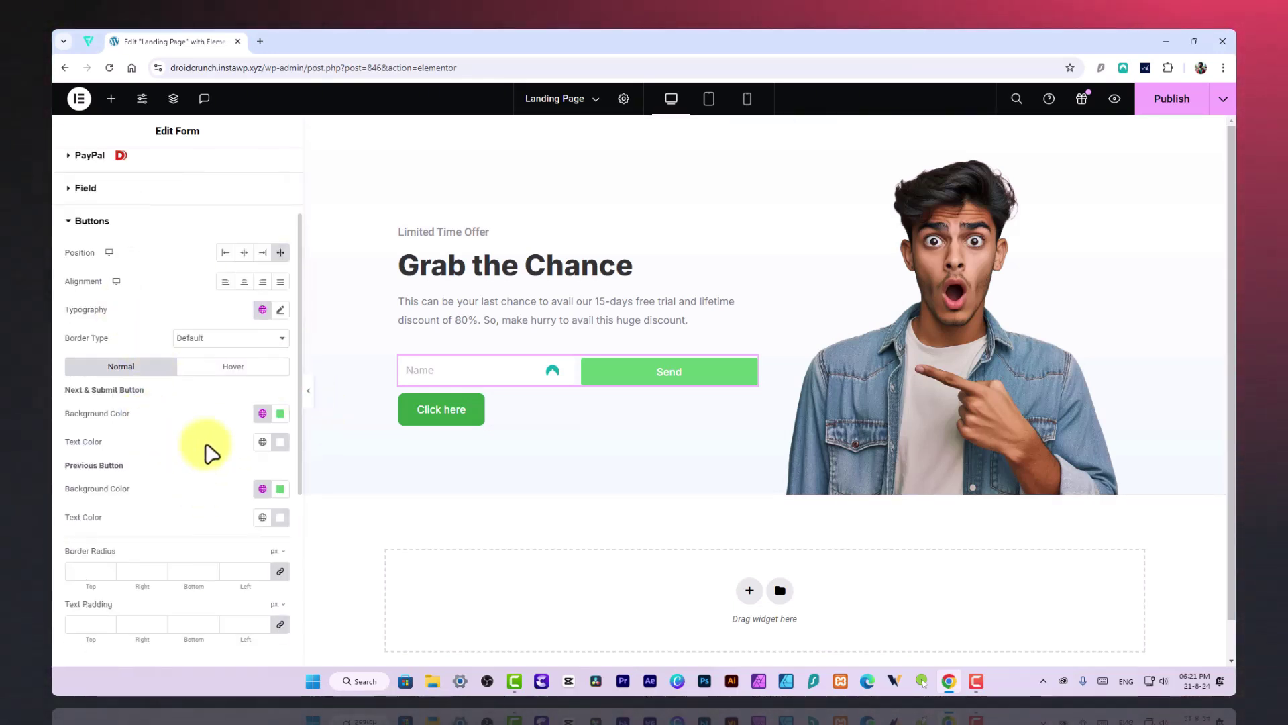
{"action": "left_click", "coordinate": [281, 415]}
{"action": "left_click_drag", "start_coordinate": [250, 523], "coordinate": [296, 505]}
{"action": "left_click", "coordinate": [172, 425]}
Step: Set the form buttons' text padding to 15 px on all sides
{"action": "scroll", "coordinate": [141, 559], "scroll_direction": "down", "scroll_amount": 1}
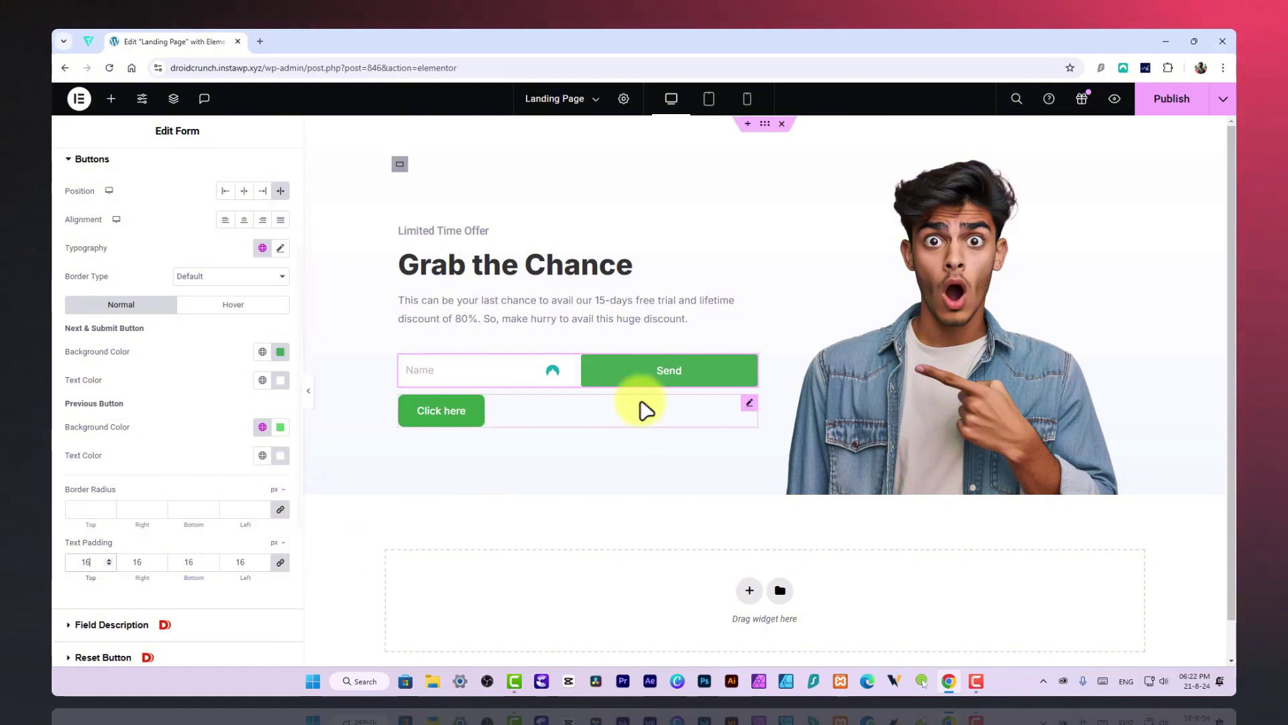
{"action": "left_click_drag", "start_coordinate": [93, 562], "coordinate": [53, 557]}
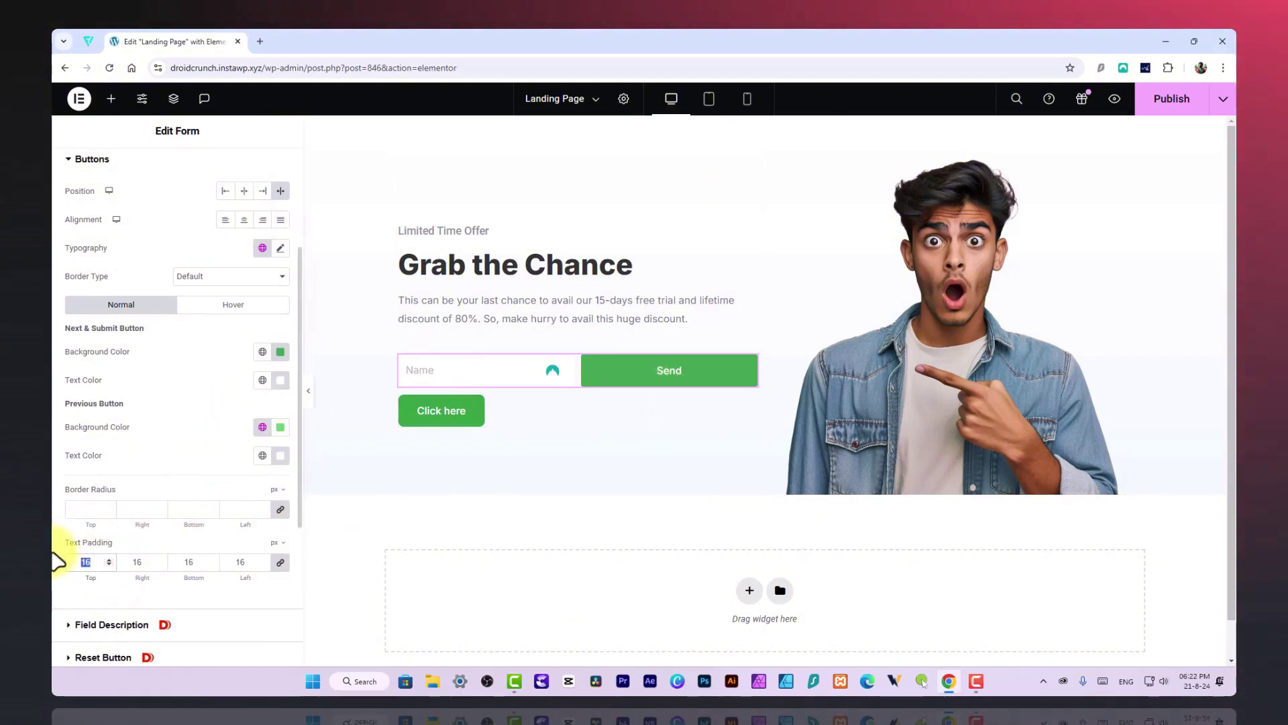
{"action": "type", "text": "15"}
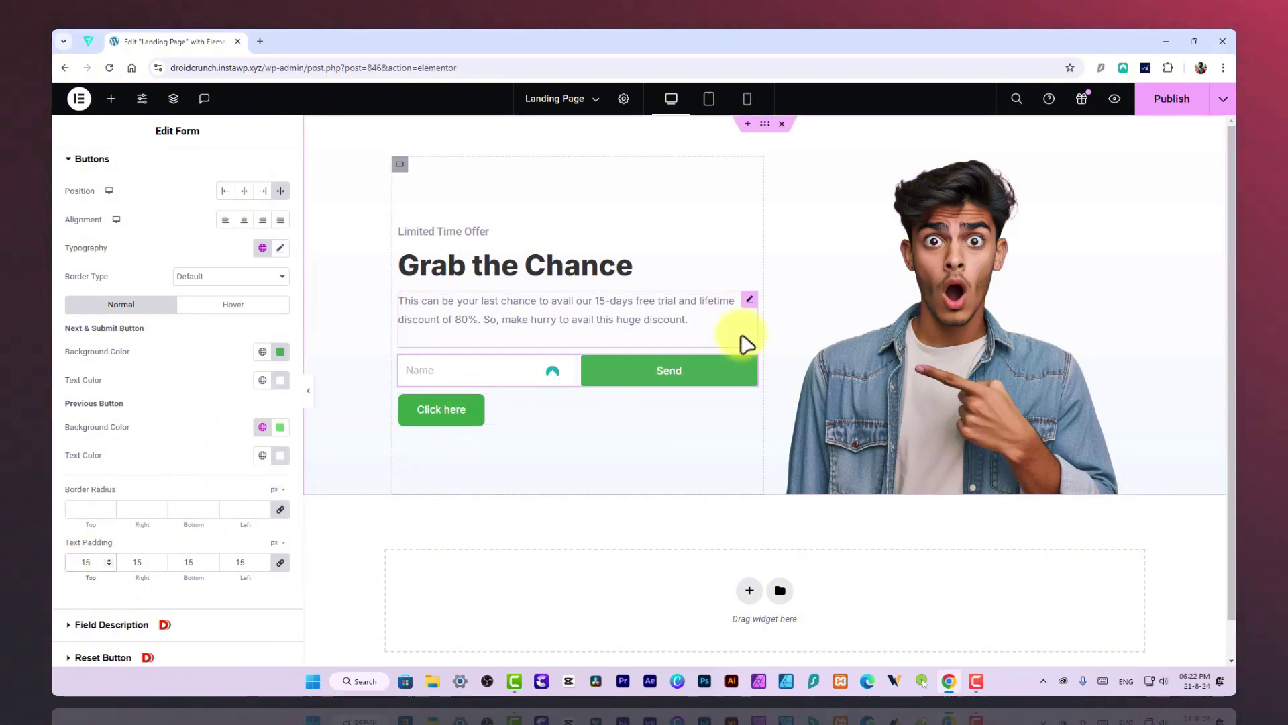
Step: Set the submit button's hover background color to a deeper green
{"action": "left_click", "coordinate": [208, 306]}
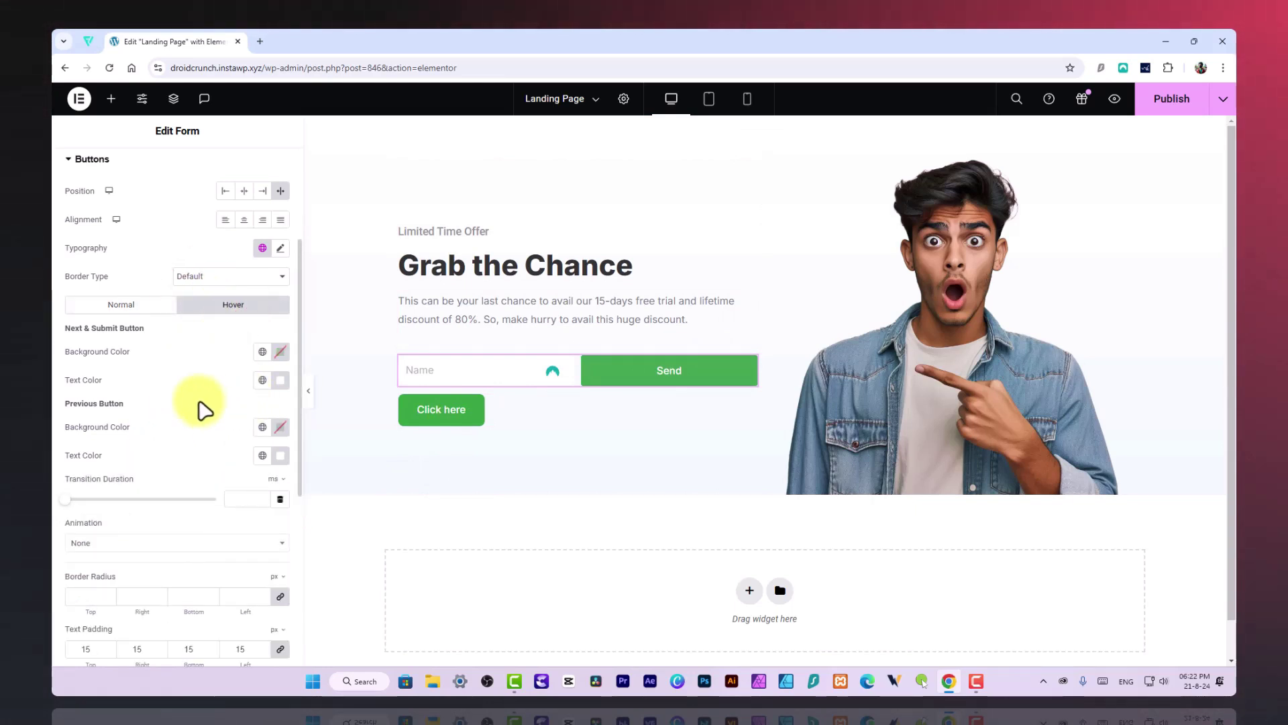
{"action": "left_click", "coordinate": [281, 351]}
{"action": "left_click_drag", "start_coordinate": [273, 411], "coordinate": [247, 518]}
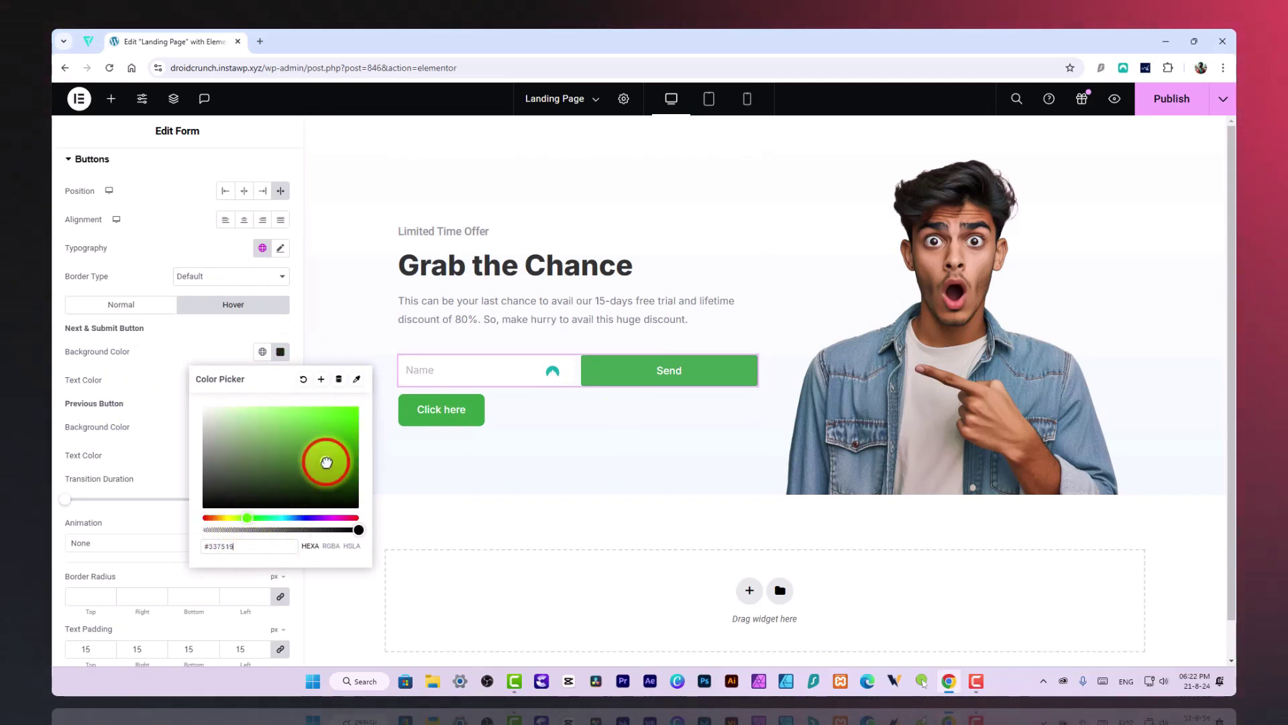
{"action": "left_click_drag", "start_coordinate": [266, 400], "coordinate": [325, 451]}
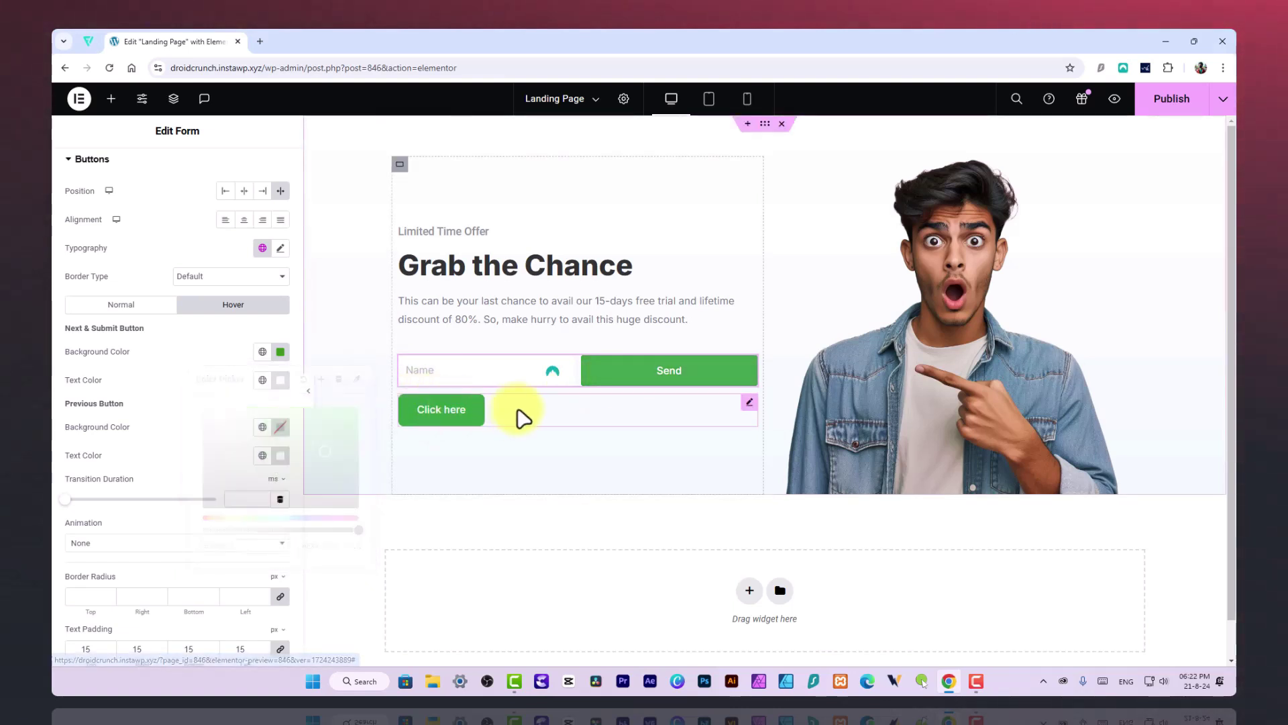
Step: Delete the "Click here" button below the form and preview the page without the editing controls
{"action": "right_click", "coordinate": [521, 416]}
{"action": "right_click", "coordinate": [574, 407]}
{"action": "left_click", "coordinate": [456, 411]}
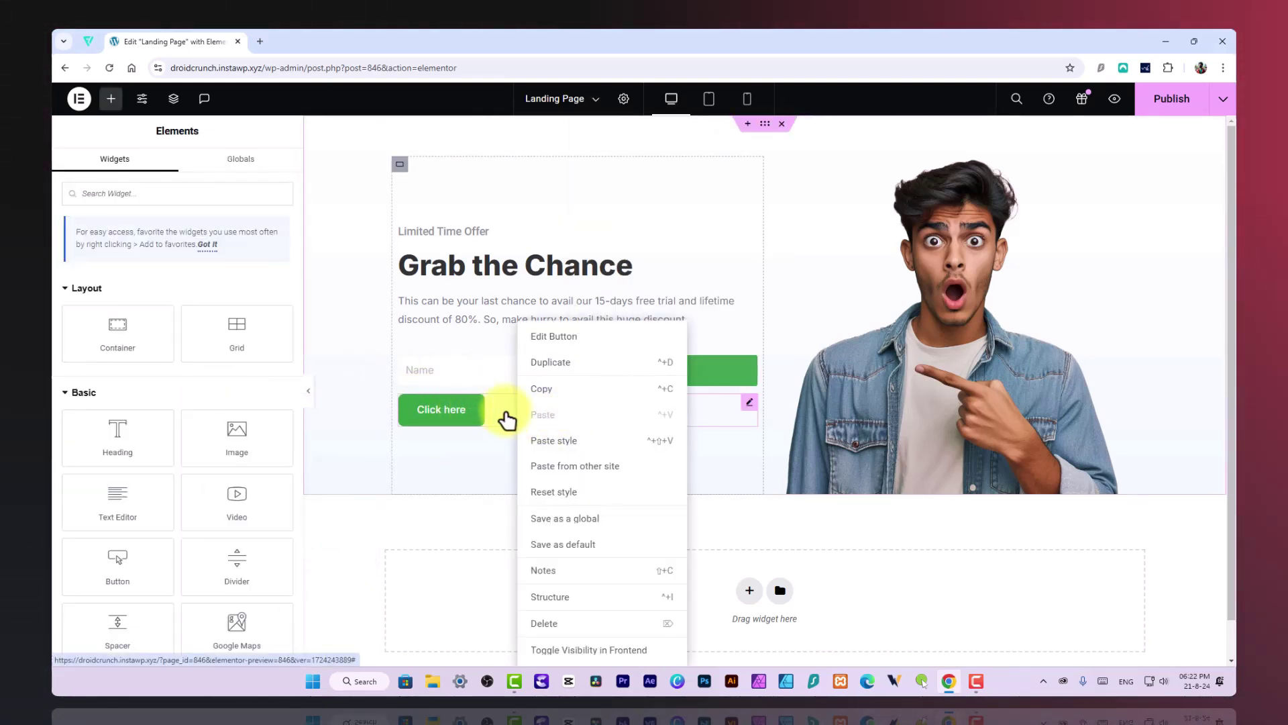
{"action": "left_click", "coordinate": [548, 626]}
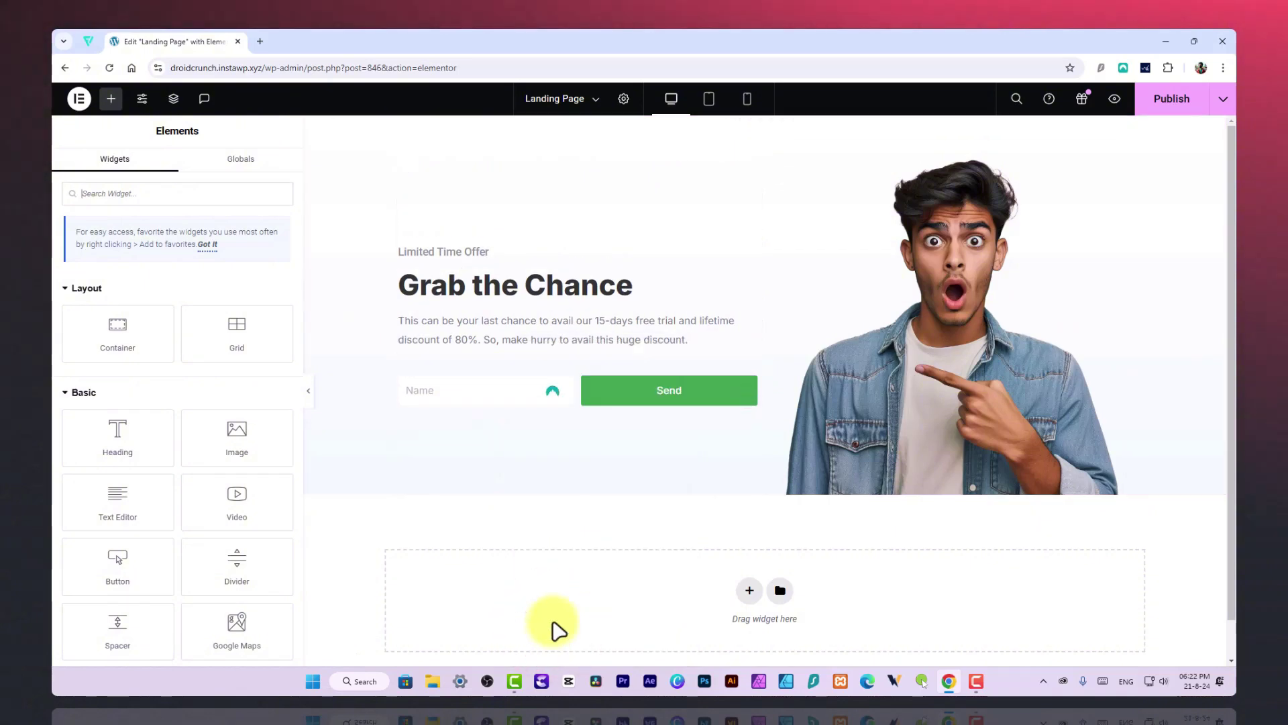
{"action": "left_click", "coordinate": [308, 391]}
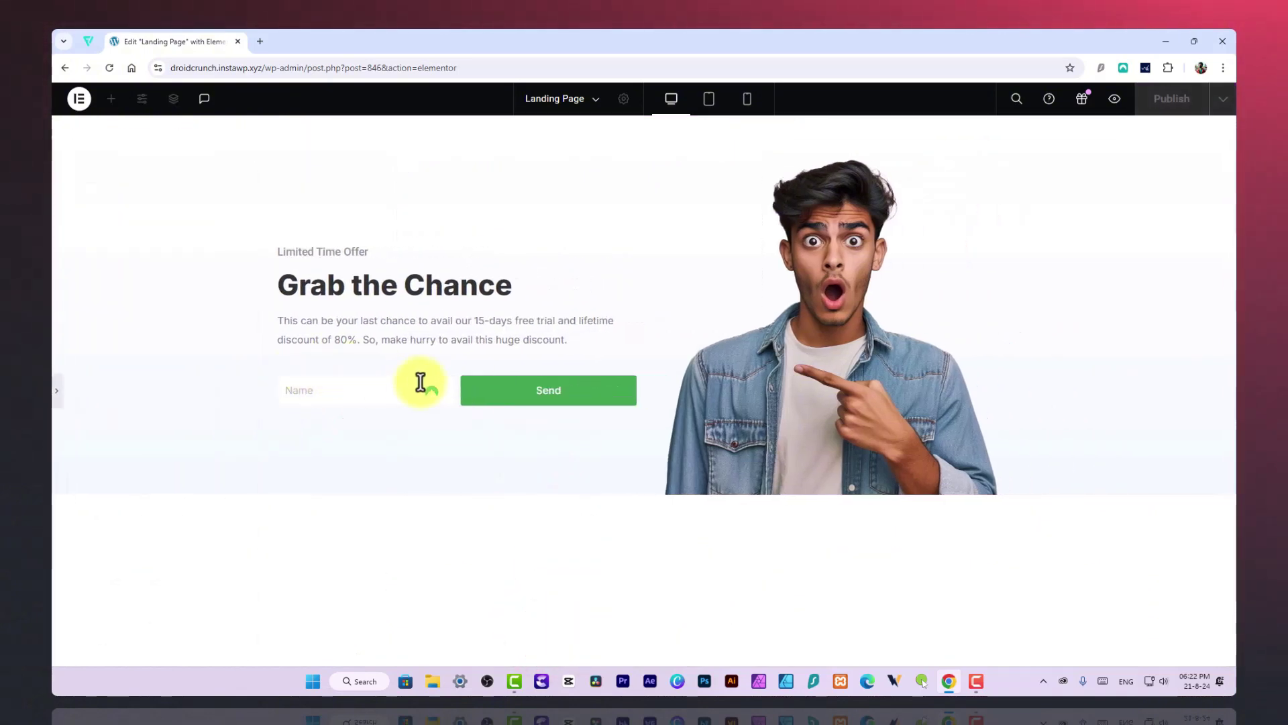
{"action": "left_click", "coordinate": [60, 393]}
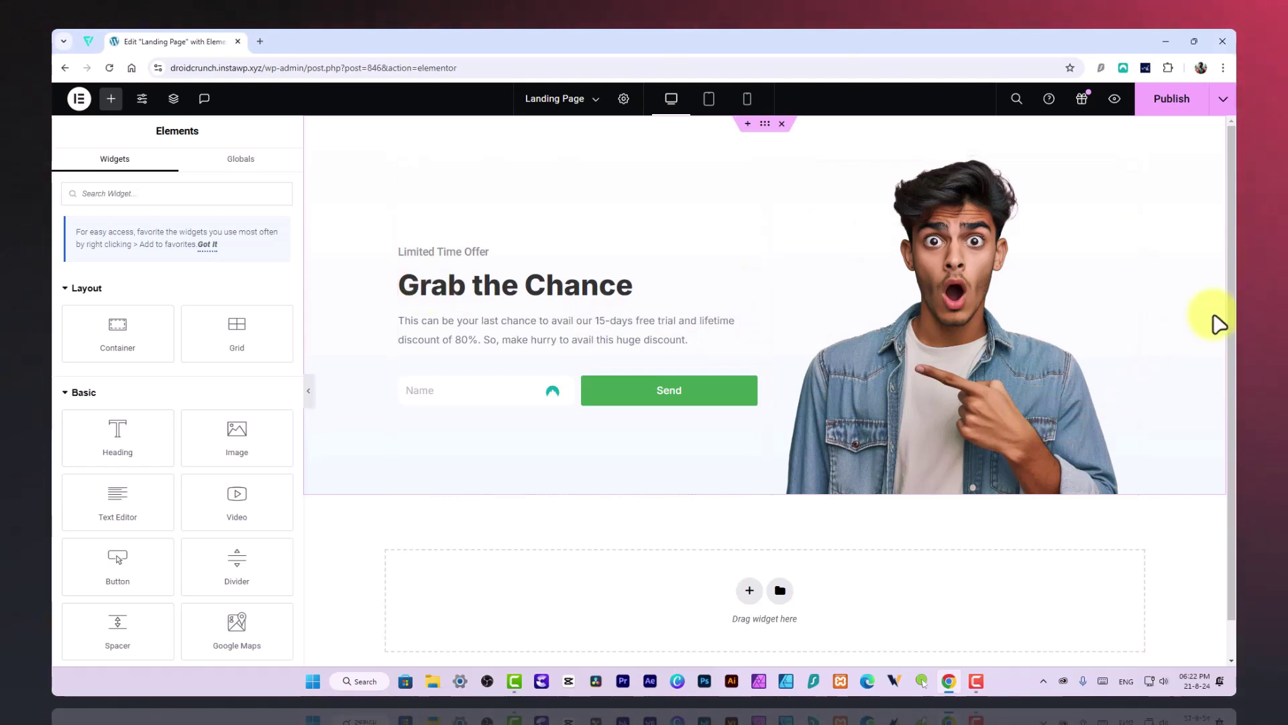
Step: Search the widgets for "coun" and place the Countdown widget between the paragraph and the form
{"action": "left_click", "coordinate": [134, 193]}
{"action": "type", "text": "coun"}
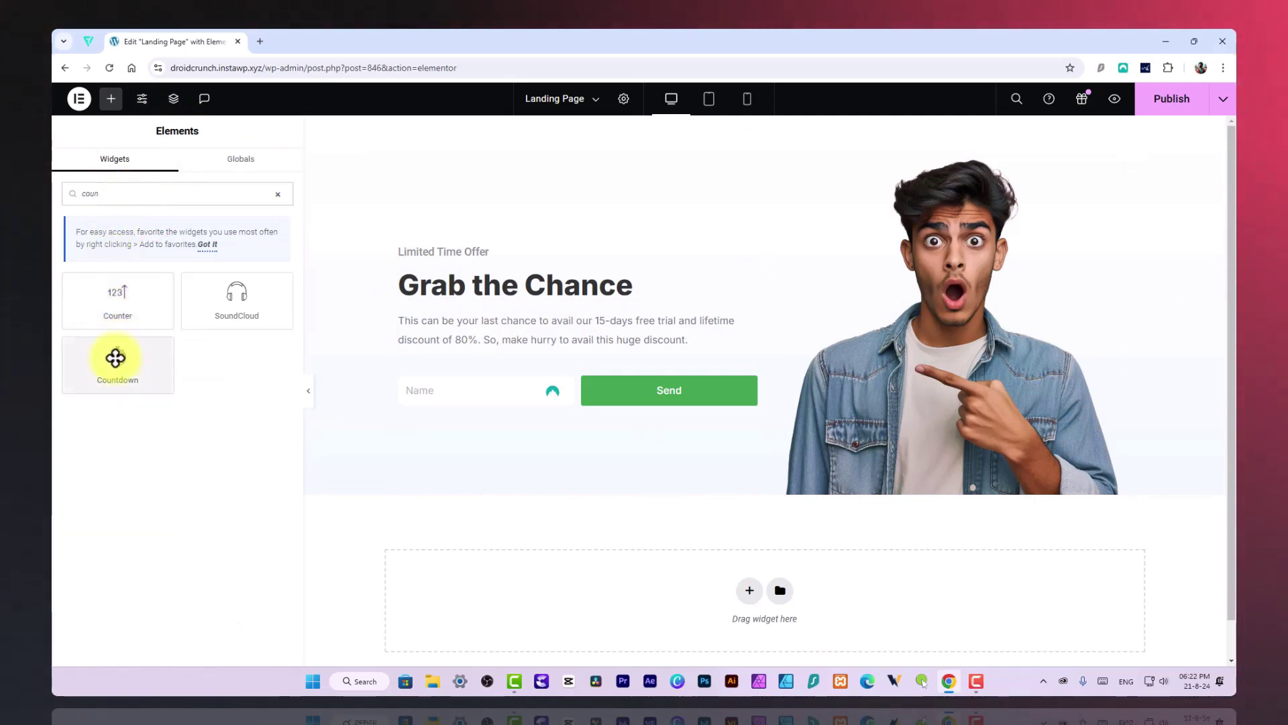
{"action": "left_click_drag", "start_coordinate": [127, 357], "coordinate": [485, 353]}
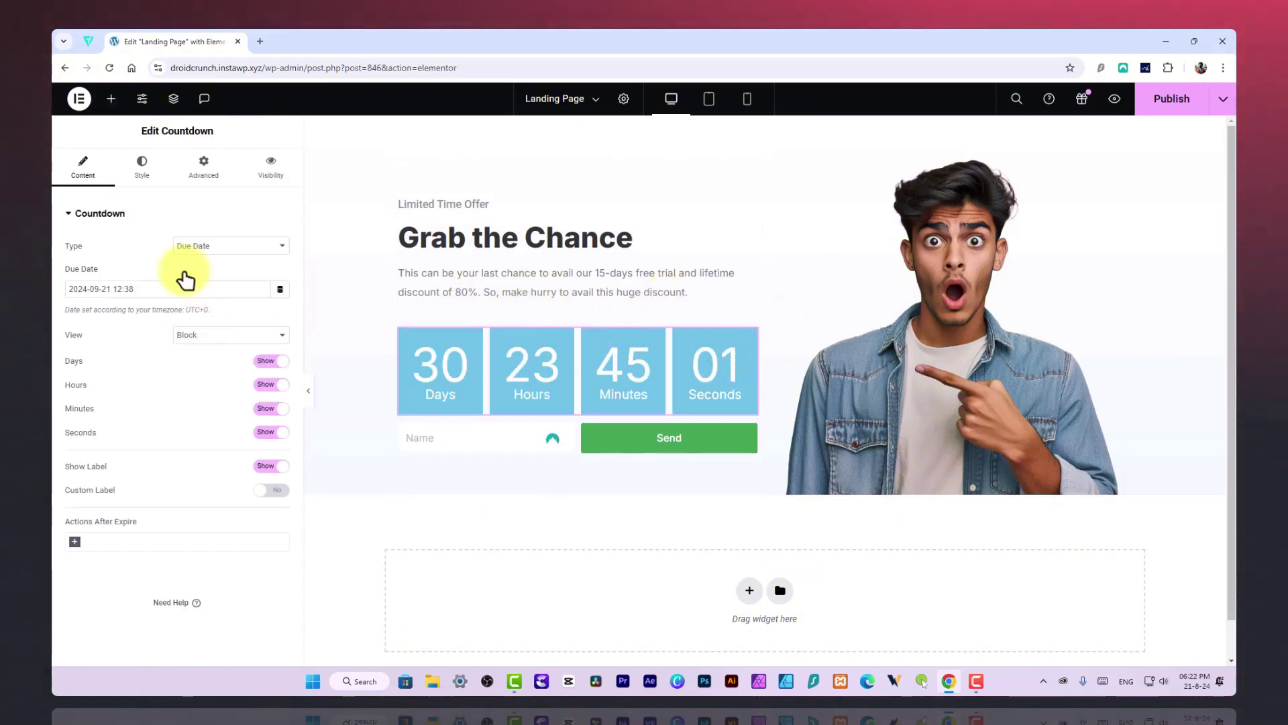
Step: Sample a dark color from the hero image for the countdown boxes' background and adjust it to a slate blue
{"action": "left_click", "coordinate": [143, 171]}
{"action": "left_click", "coordinate": [281, 289]}
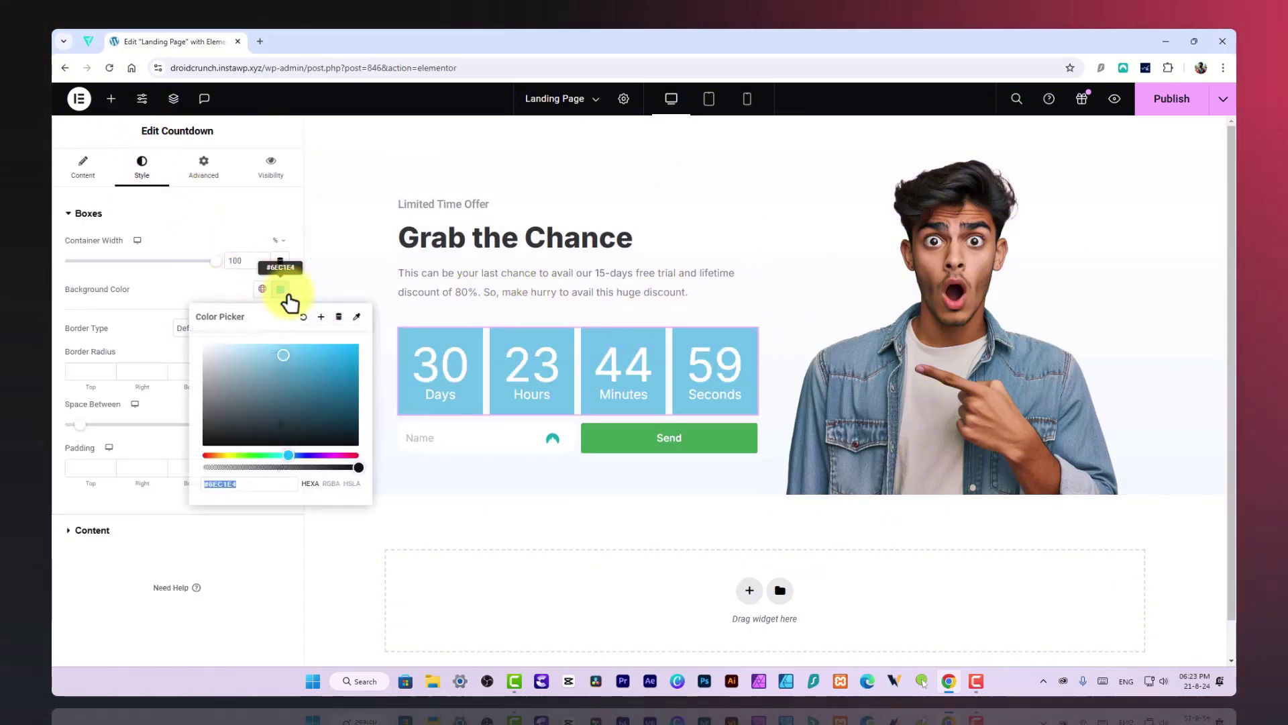
{"action": "left_click", "coordinate": [356, 316]}
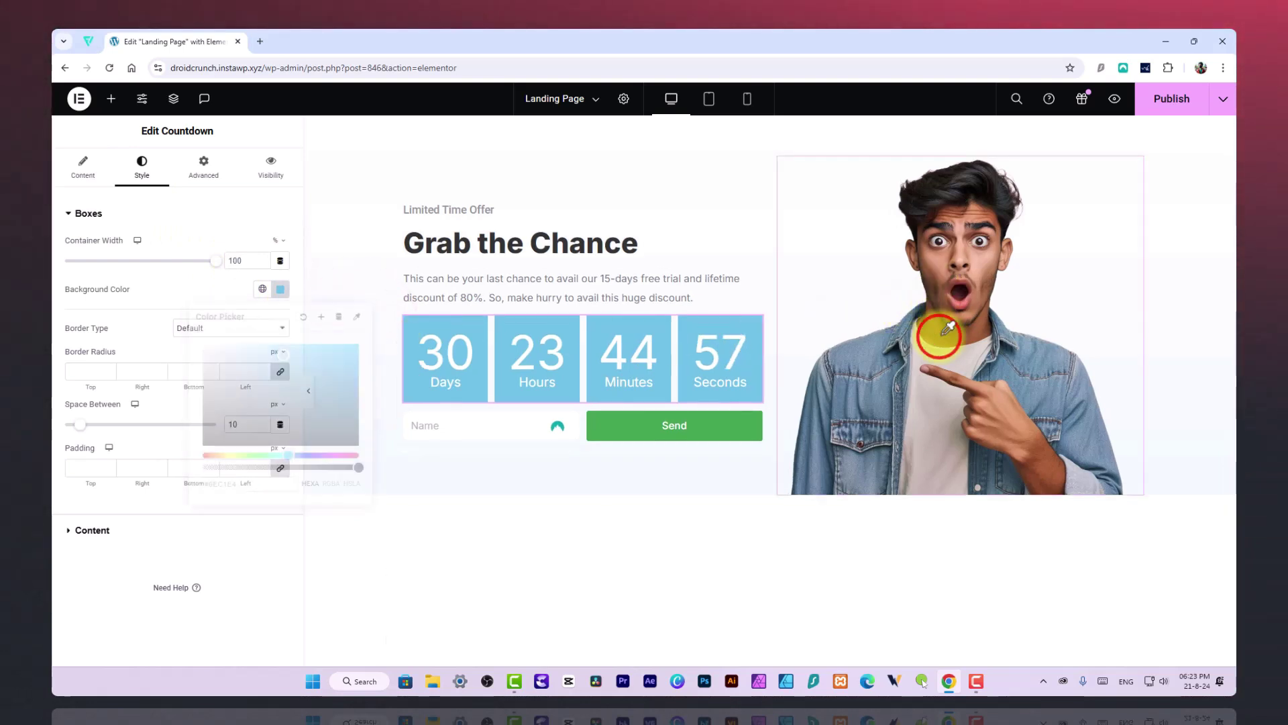
{"action": "mouse_move", "coordinate": [941, 328]}
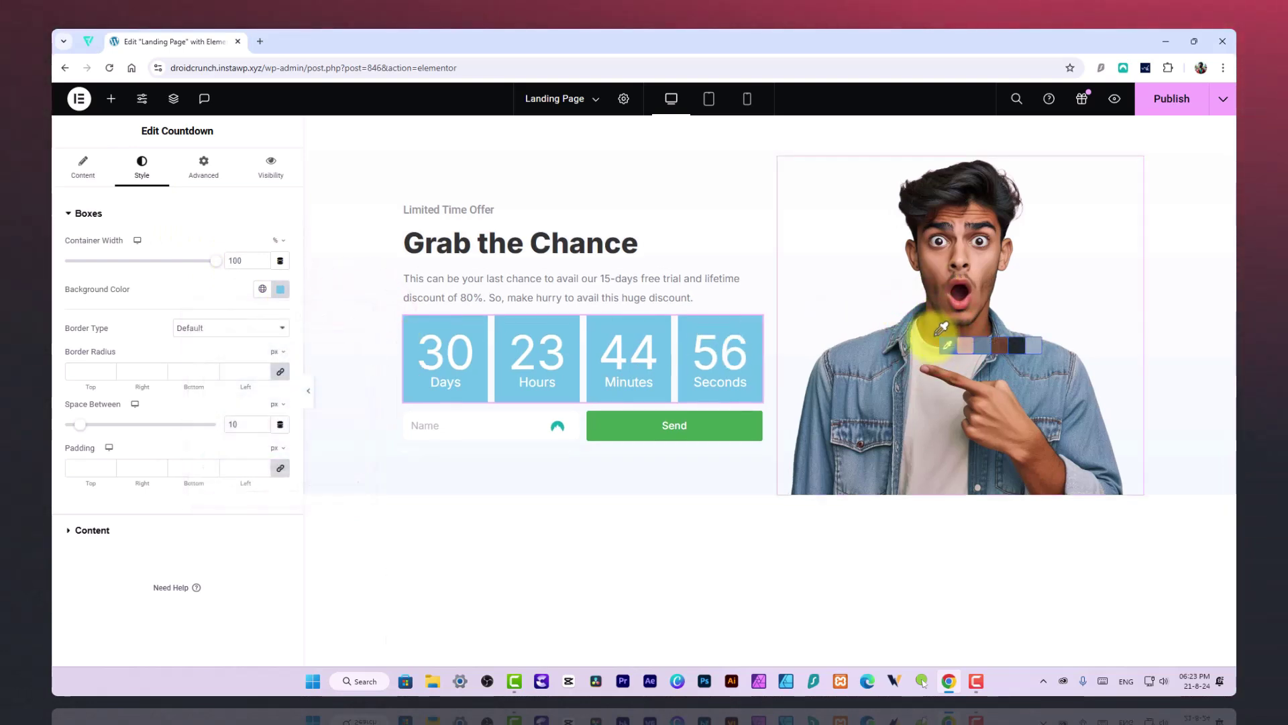
{"action": "left_click", "coordinate": [1019, 343]}
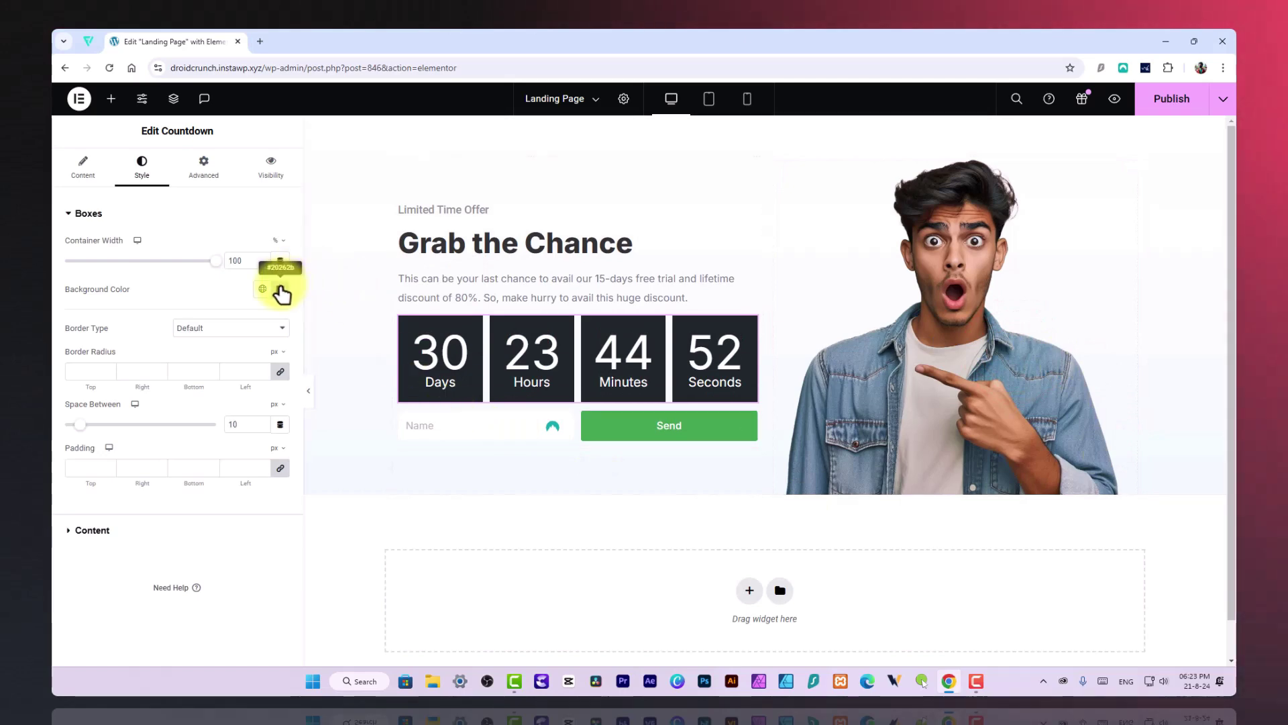
{"action": "left_click", "coordinate": [280, 289]}
{"action": "left_click_drag", "start_coordinate": [261, 402], "coordinate": [275, 408]}
{"action": "left_click", "coordinate": [173, 325]}
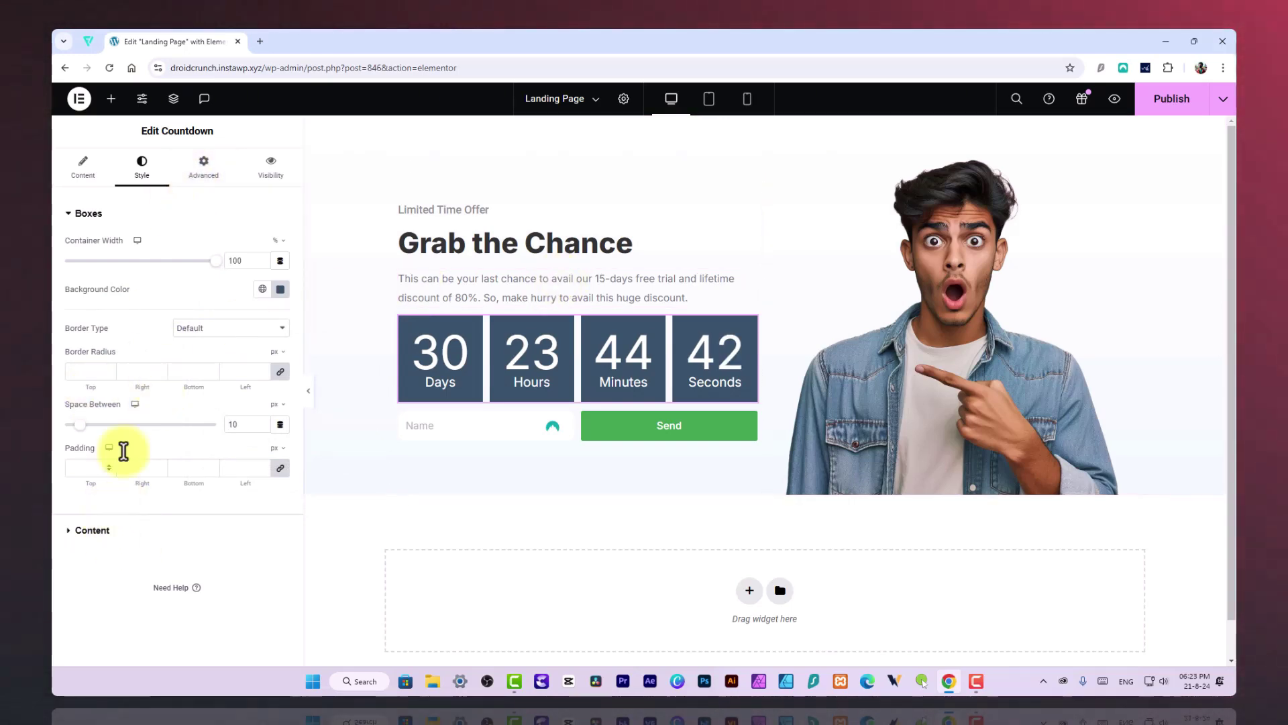
{"action": "left_click", "coordinate": [104, 535]}
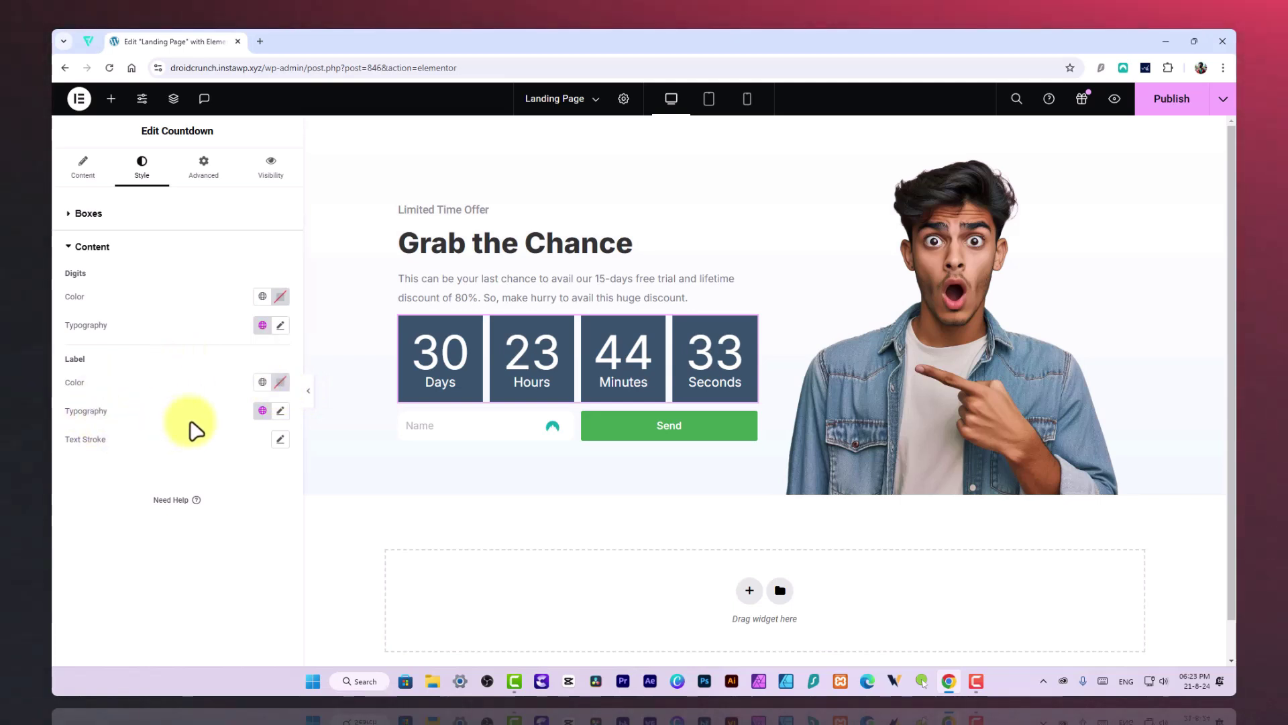
{"action": "left_click", "coordinate": [90, 213]}
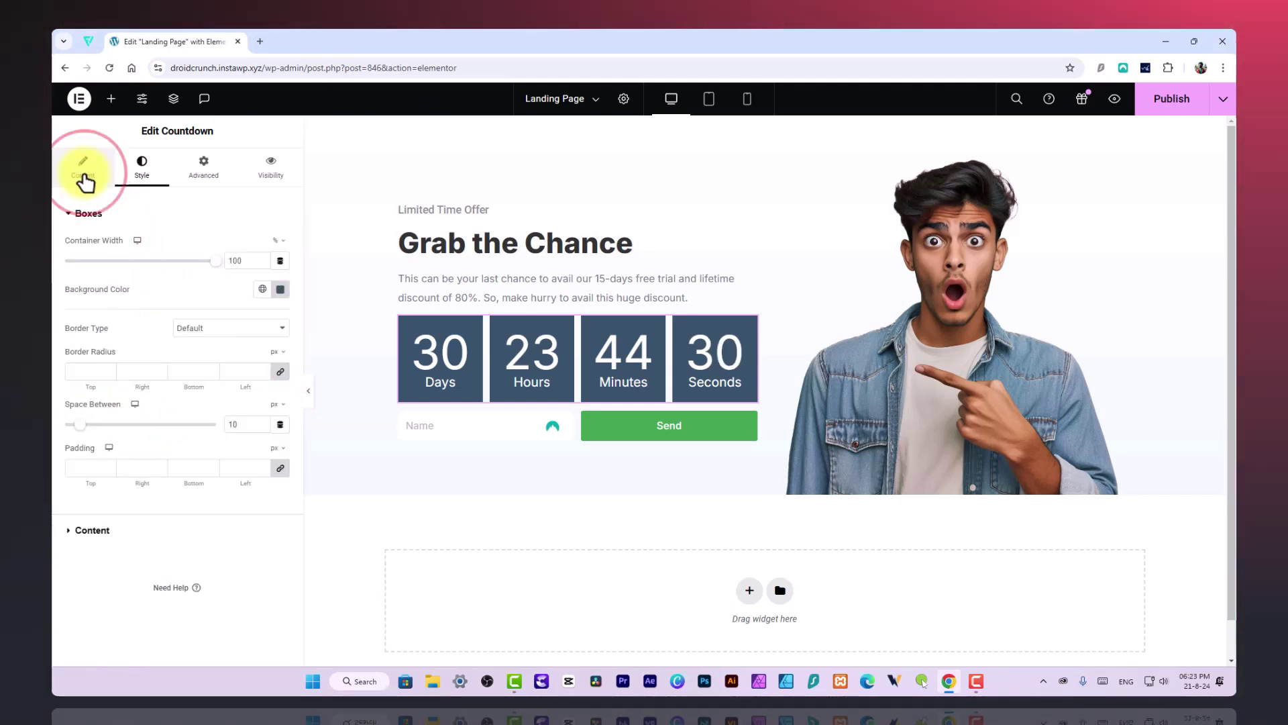
{"action": "left_click", "coordinate": [84, 171]}
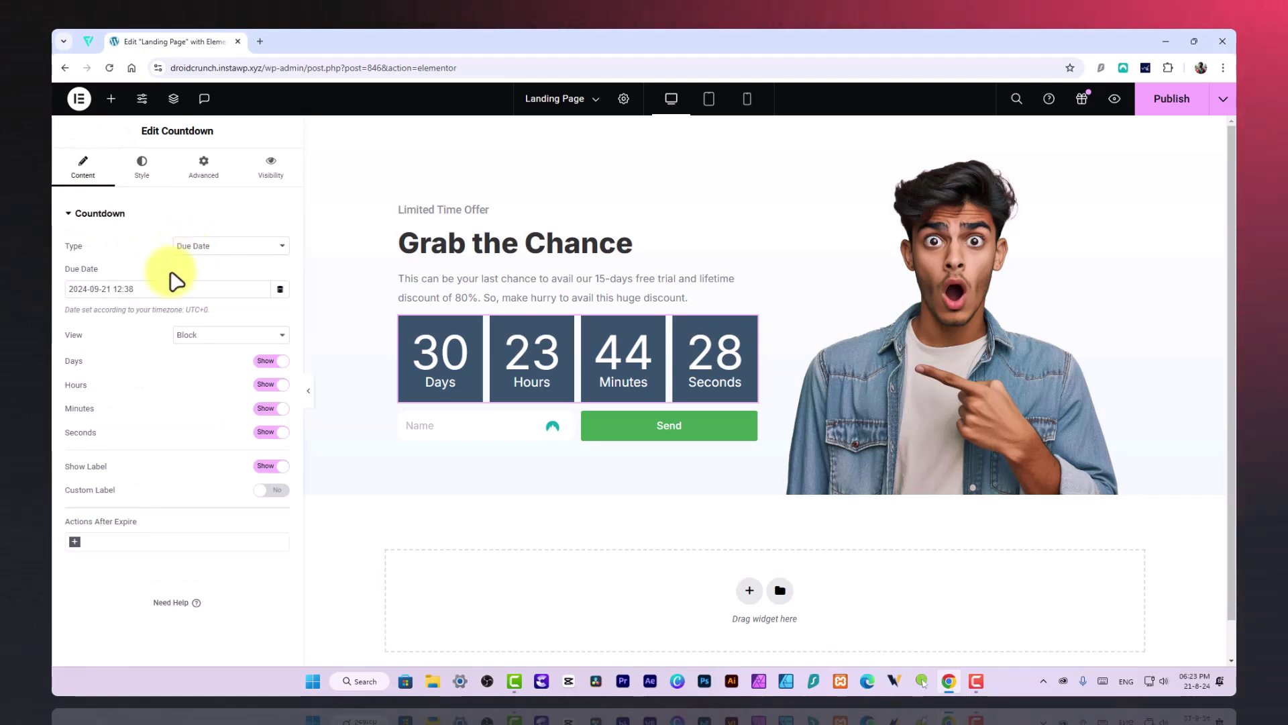
{"action": "left_click", "coordinate": [161, 289]}
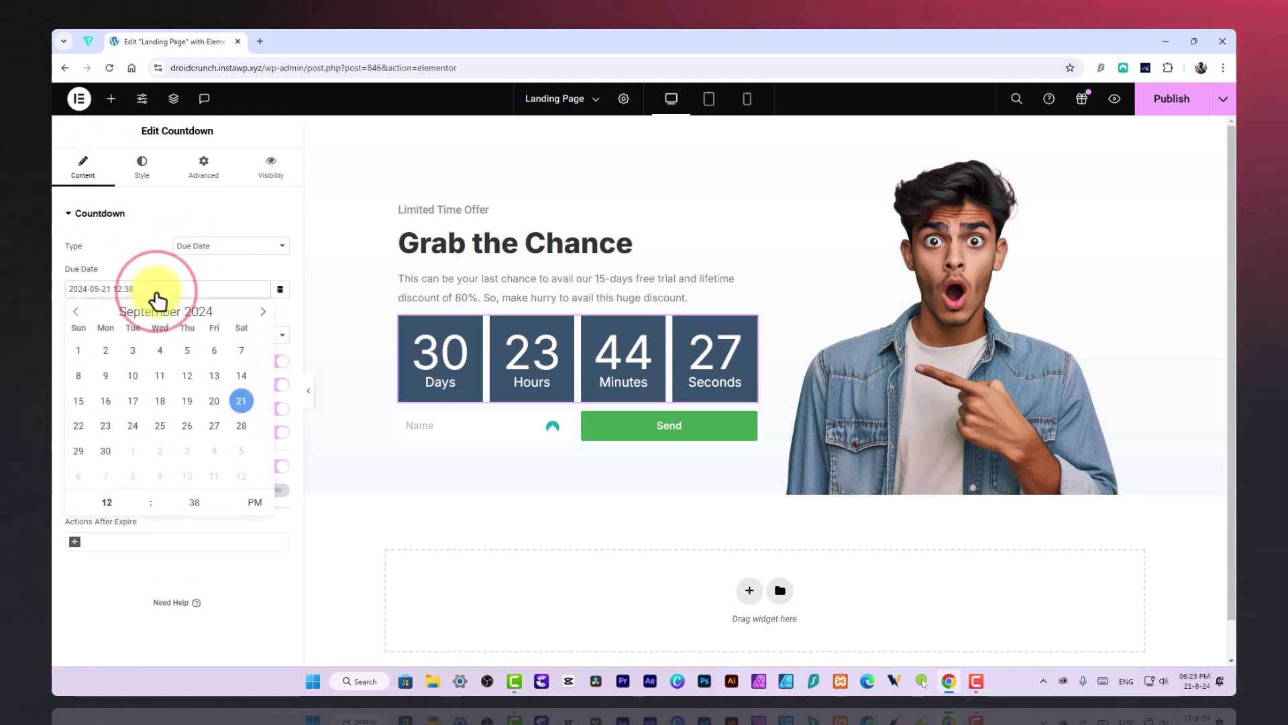
{"action": "left_click", "coordinate": [107, 376]}
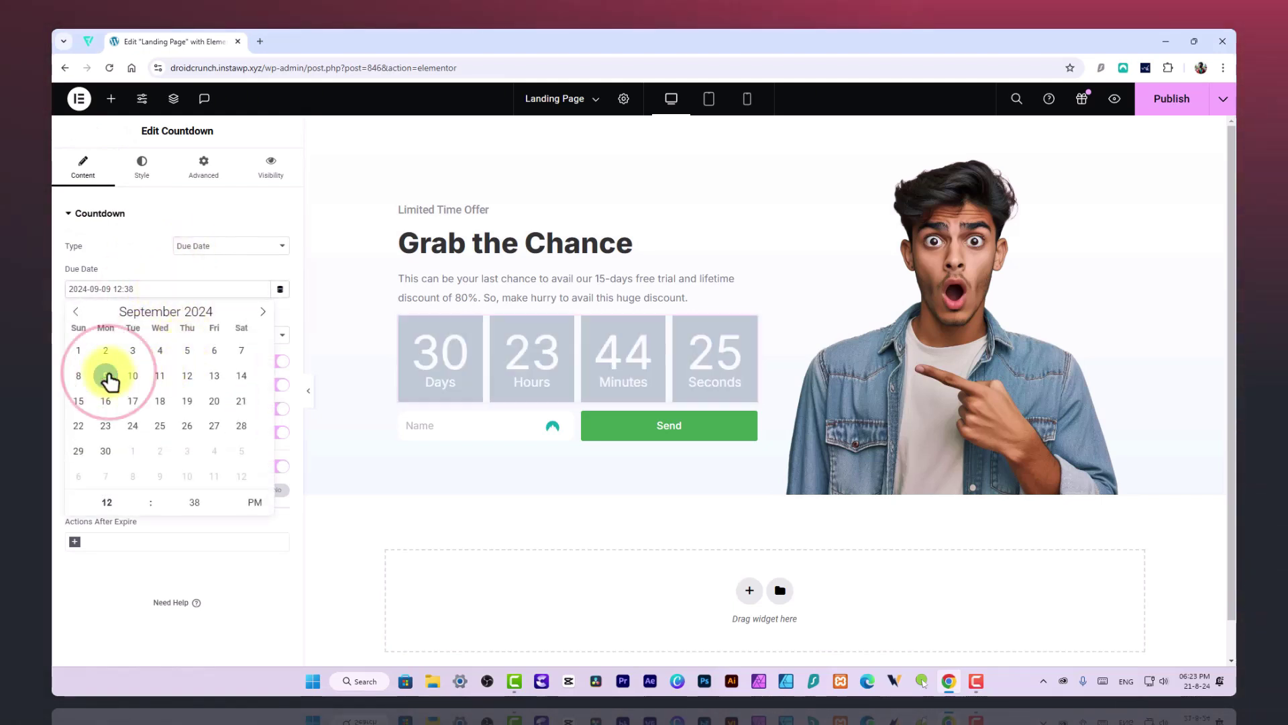
{"action": "left_click", "coordinate": [79, 350]}
{"action": "left_click", "coordinate": [147, 265]}
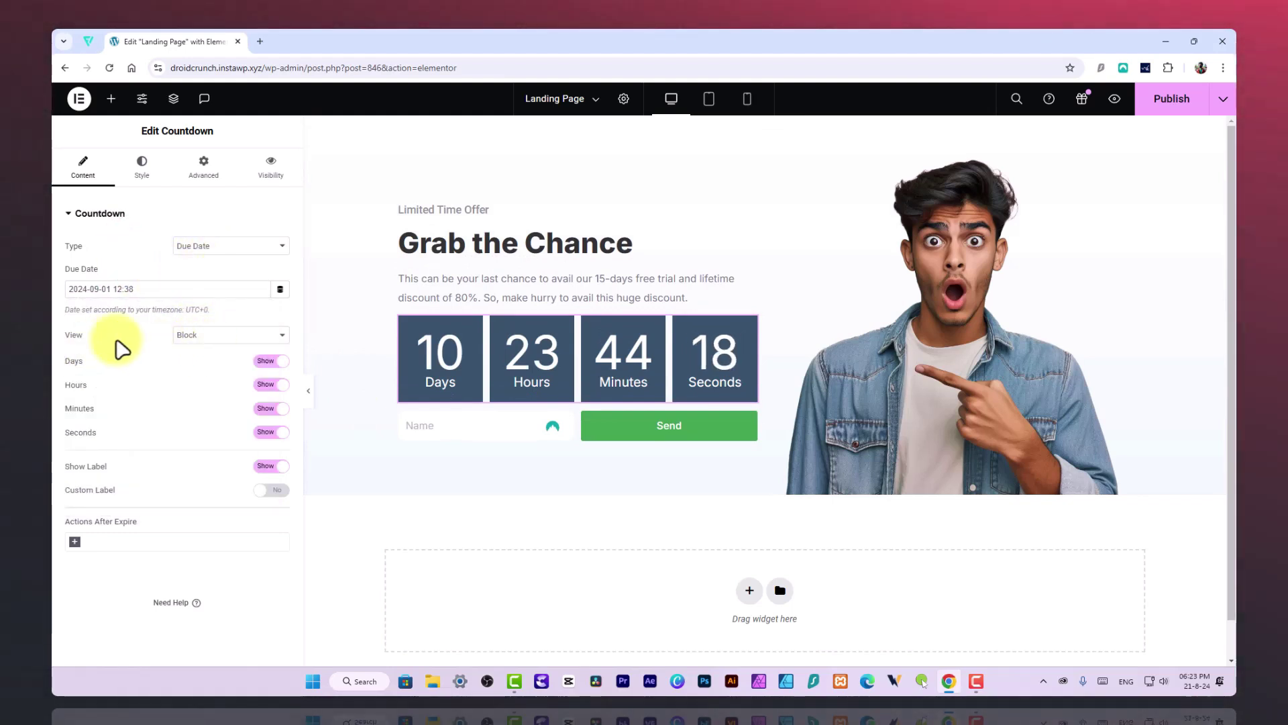
{"action": "left_click", "coordinate": [179, 335]}
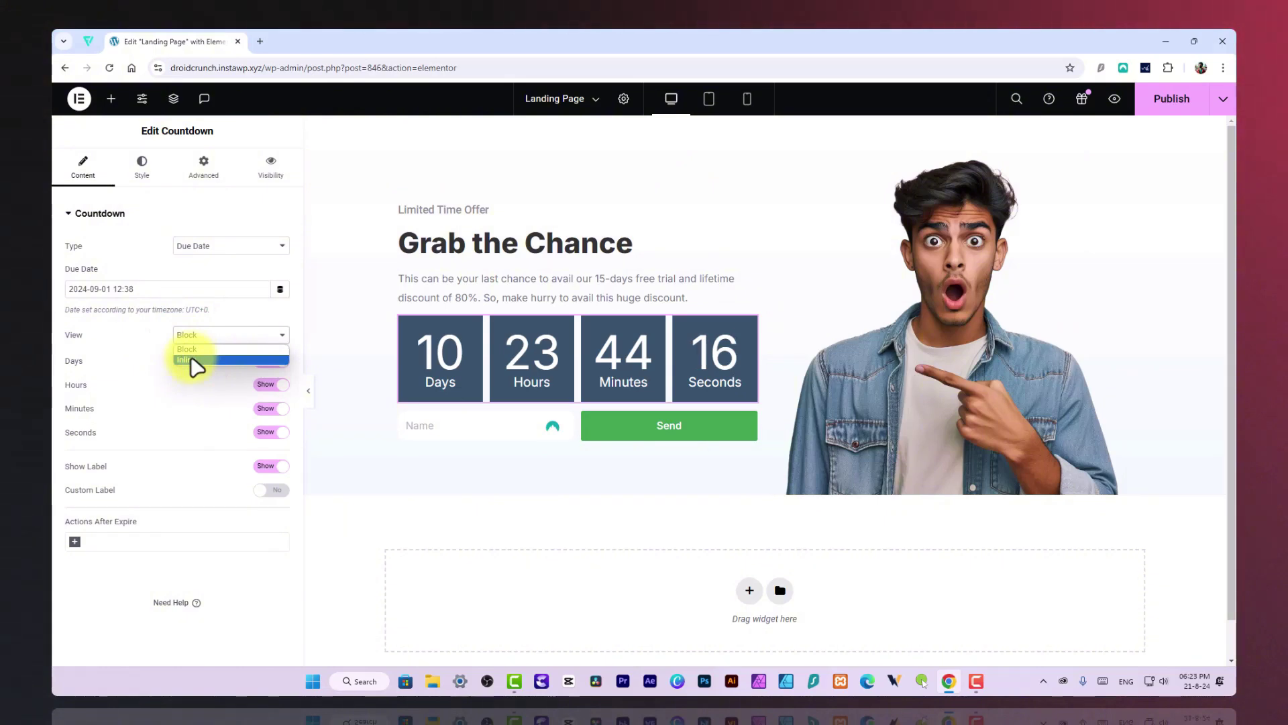
{"action": "left_click", "coordinate": [135, 338]}
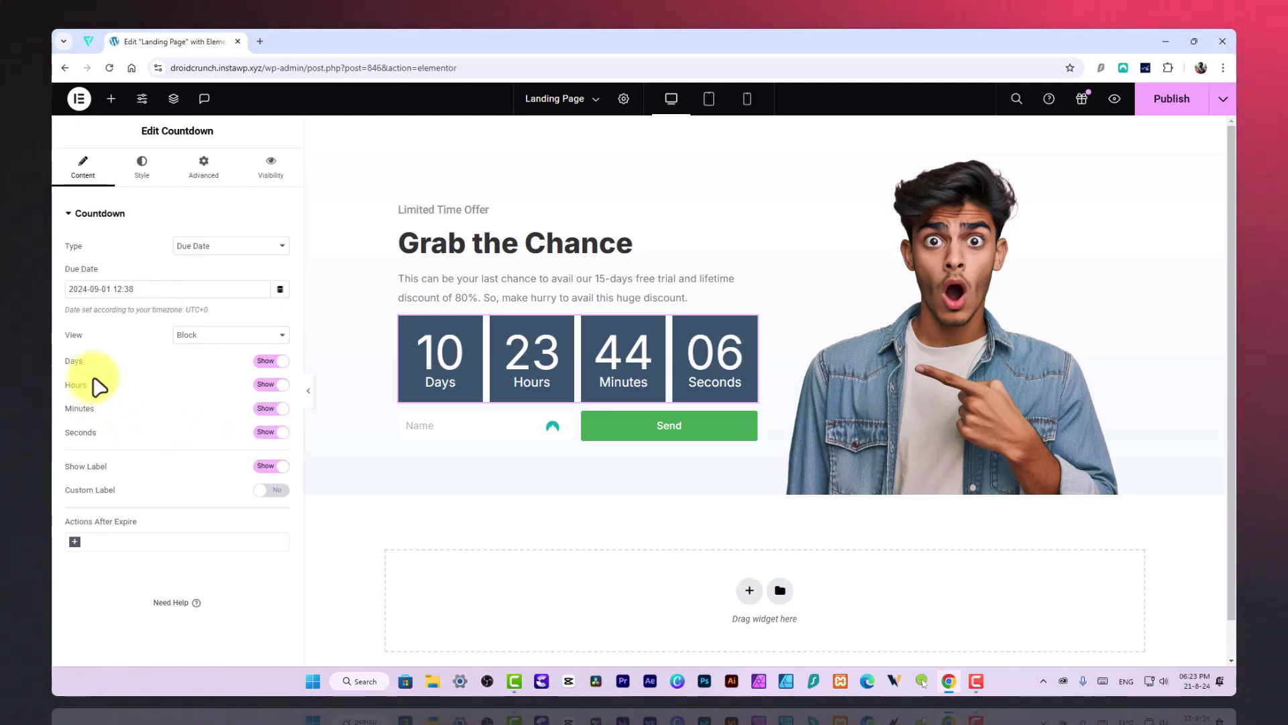
{"action": "left_click", "coordinate": [272, 361]}
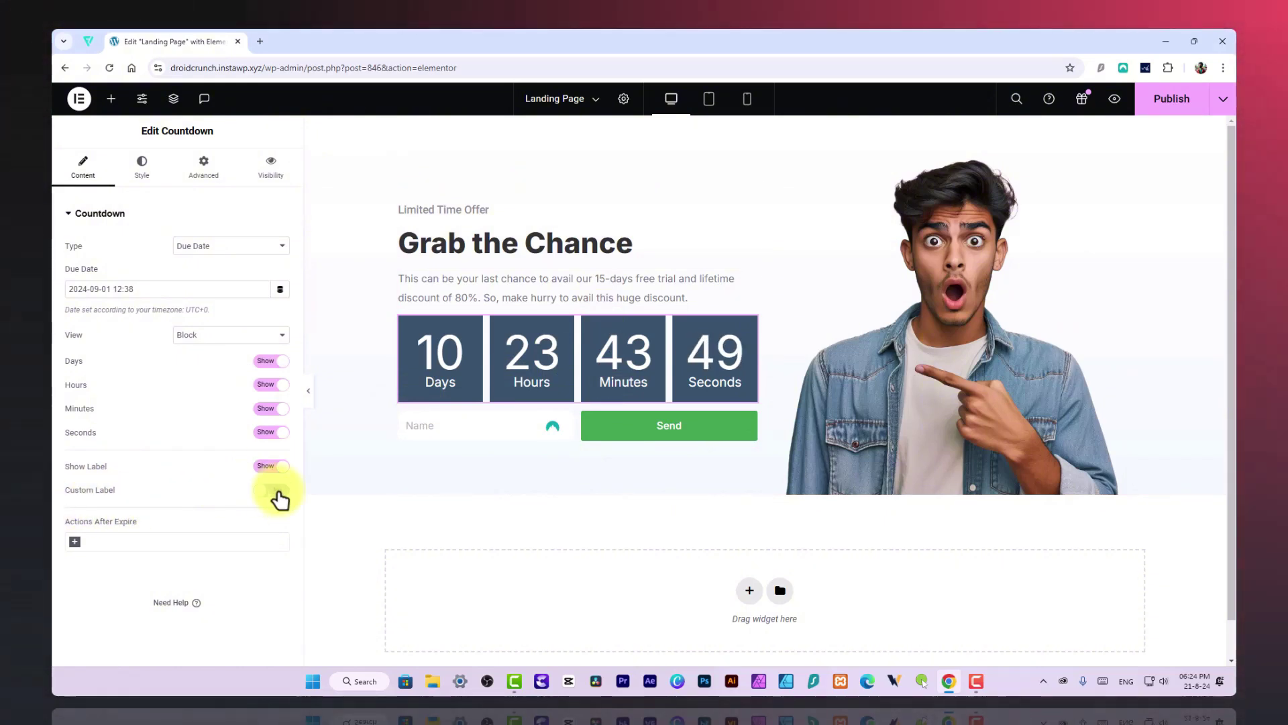
Step: Set the countdown's action after expiry to Hide
{"action": "left_click", "coordinate": [121, 542]}
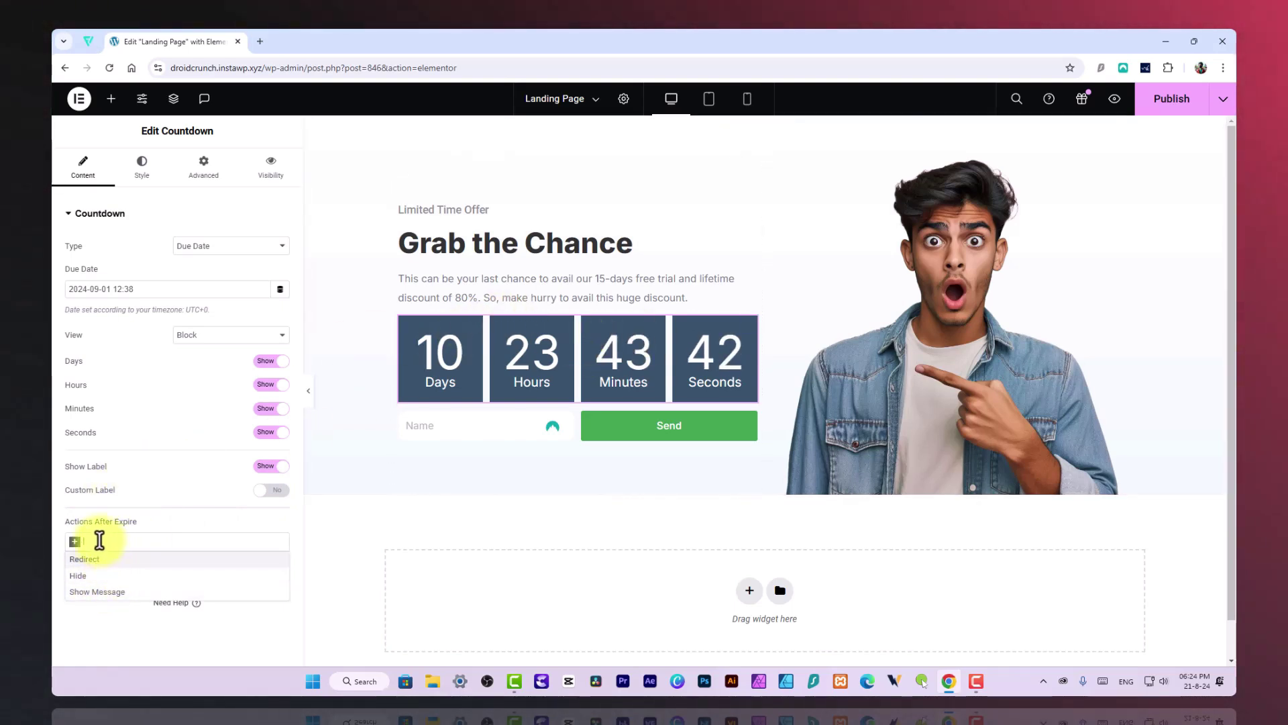
{"action": "left_click", "coordinate": [128, 579]}
{"action": "left_click", "coordinate": [133, 542]}
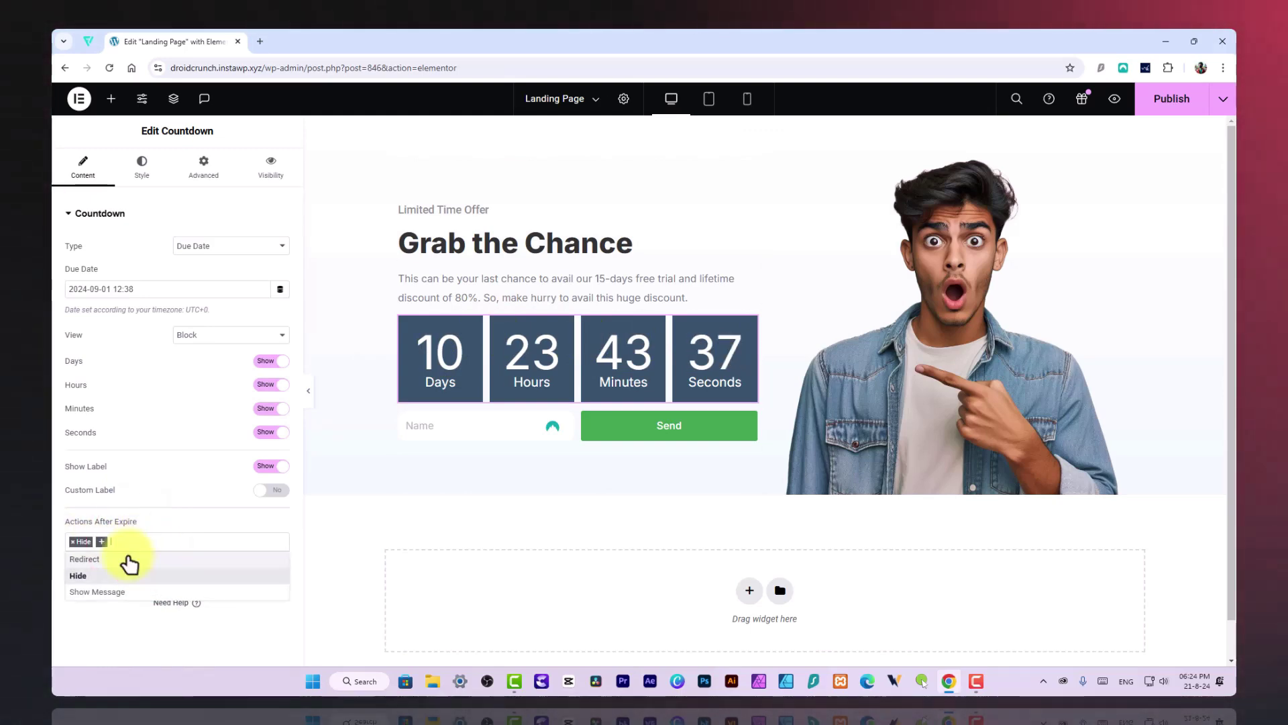
{"action": "left_click", "coordinate": [116, 593]}
{"action": "scroll", "coordinate": [143, 613], "scroll_direction": "down", "scroll_amount": 1}
{"action": "left_click", "coordinate": [149, 538]}
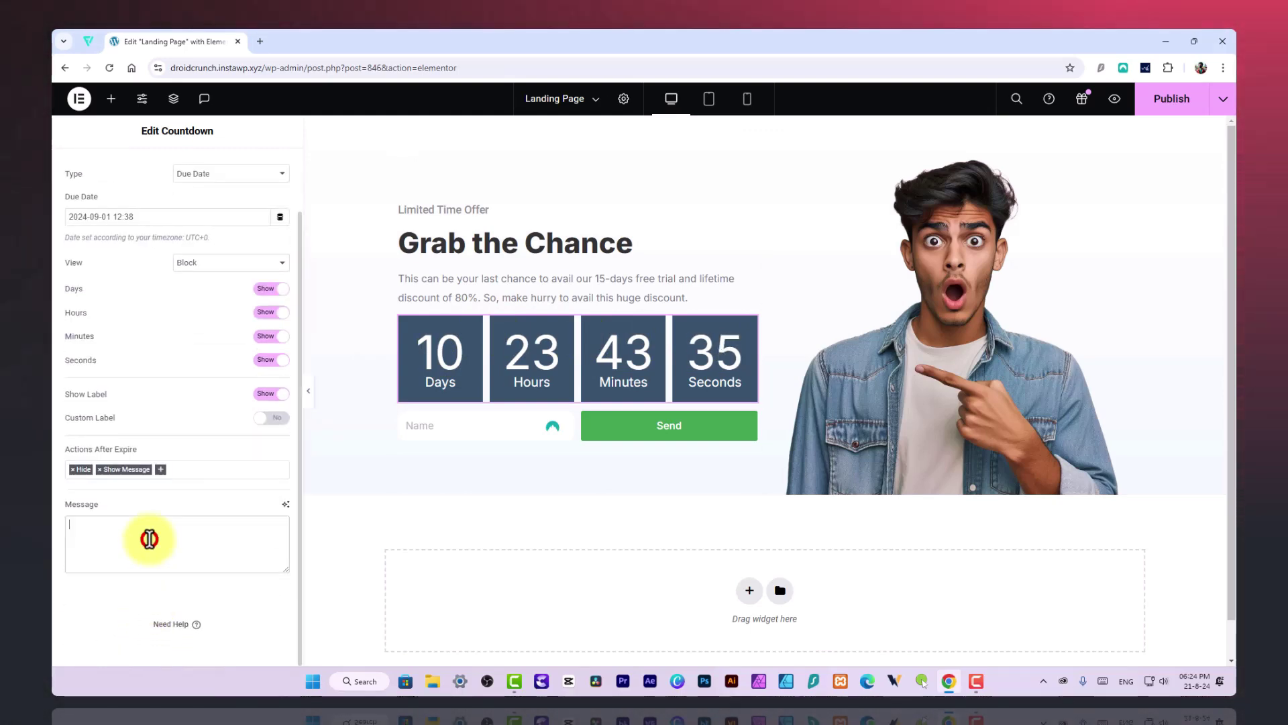
{"action": "left_click", "coordinate": [209, 509]}
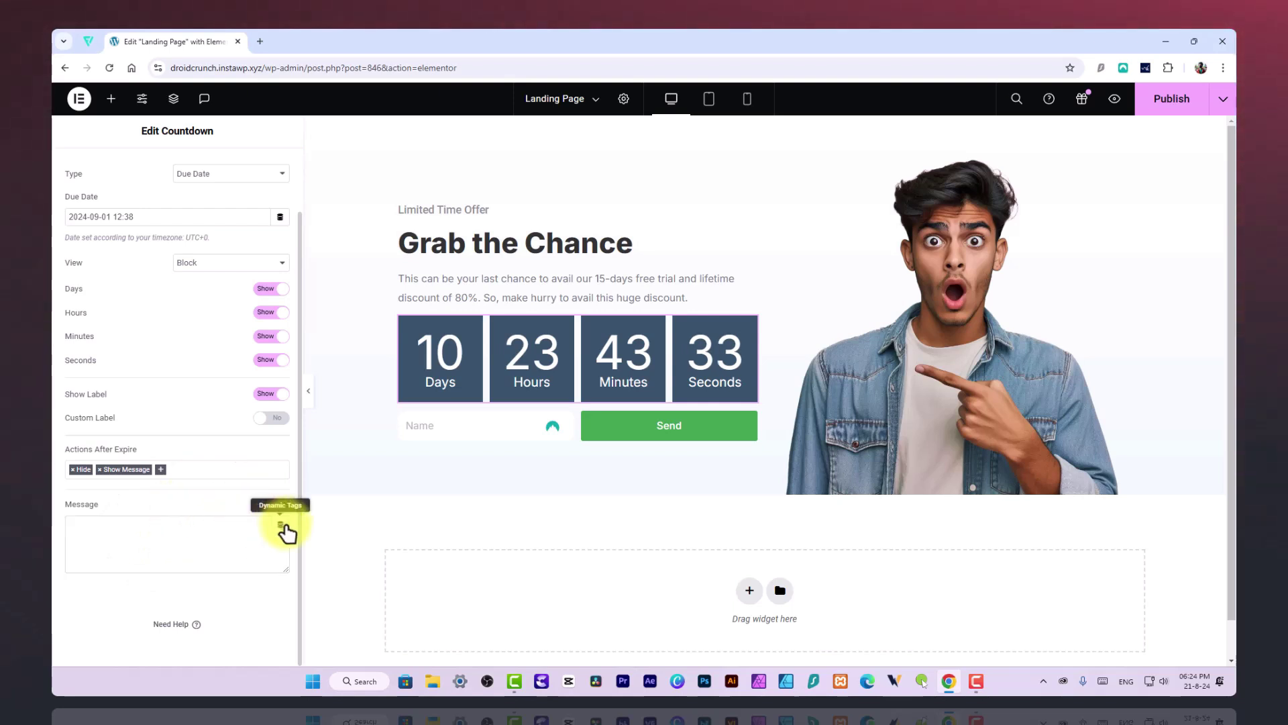
{"action": "left_click", "coordinate": [99, 469]}
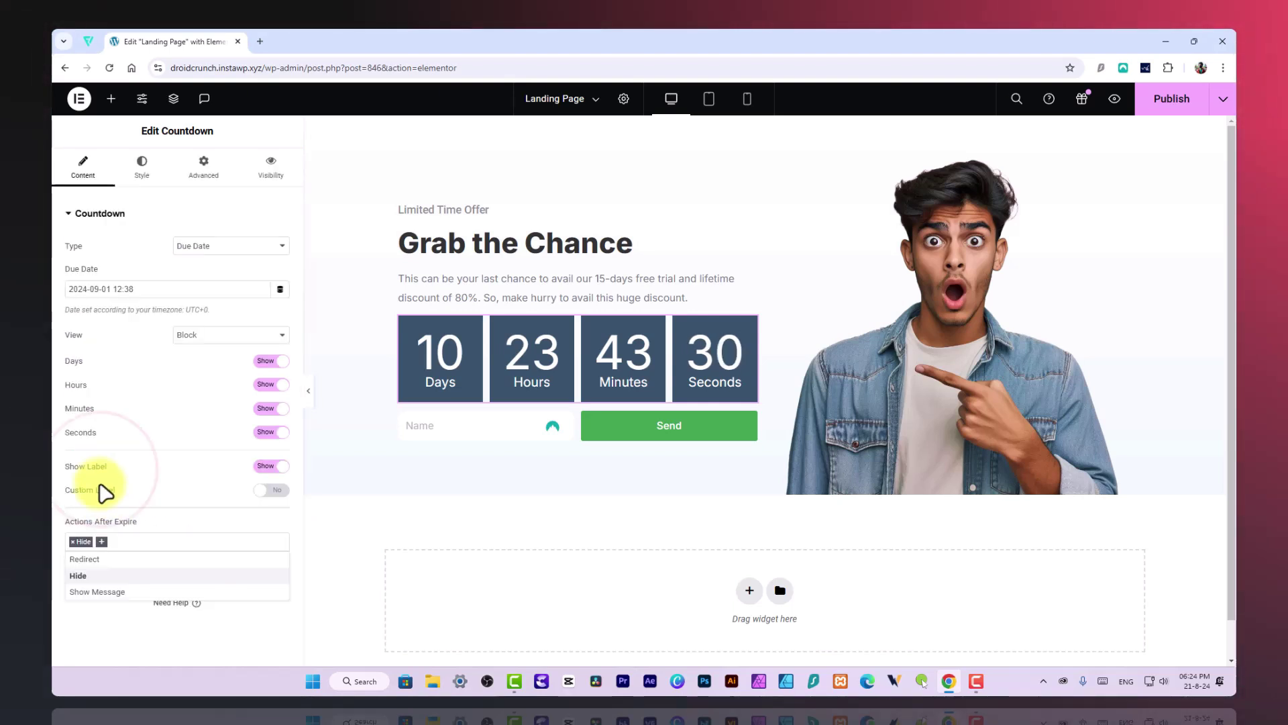
{"action": "left_click", "coordinate": [89, 623]}
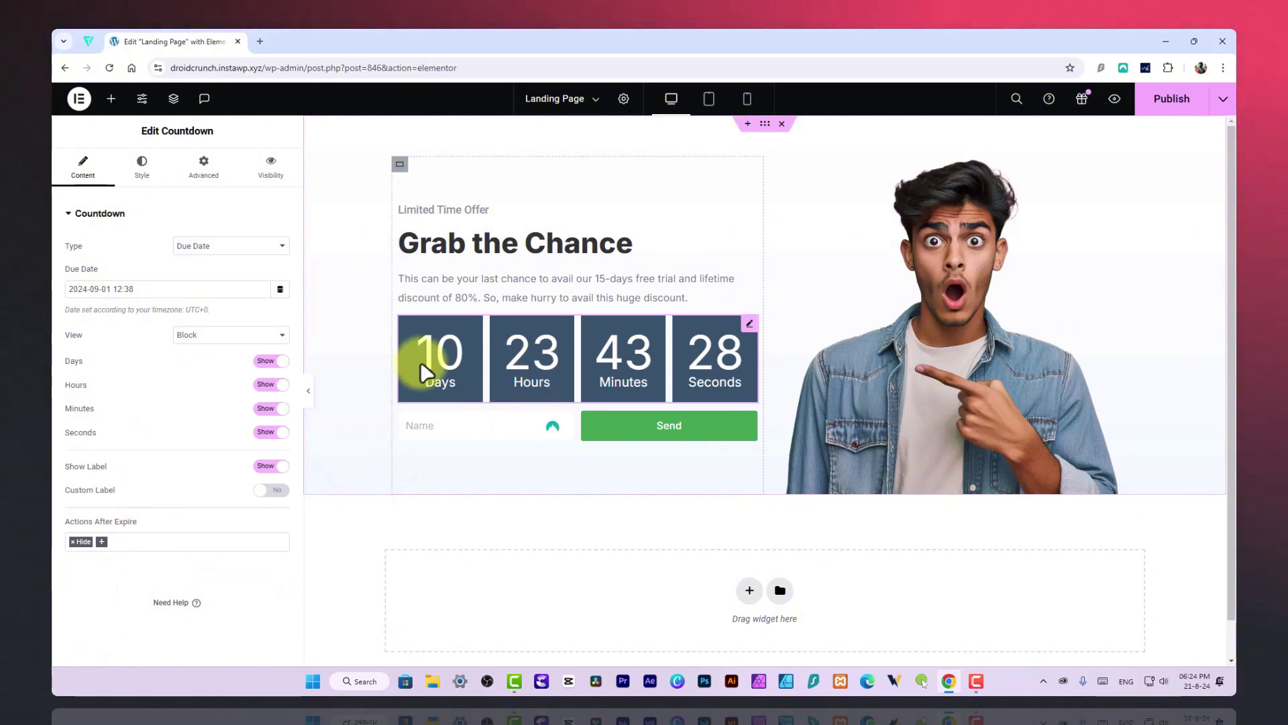
Step: Add a single-column flexbox container below the hero section and nest another container inside it
{"action": "left_click", "coordinate": [749, 590]}
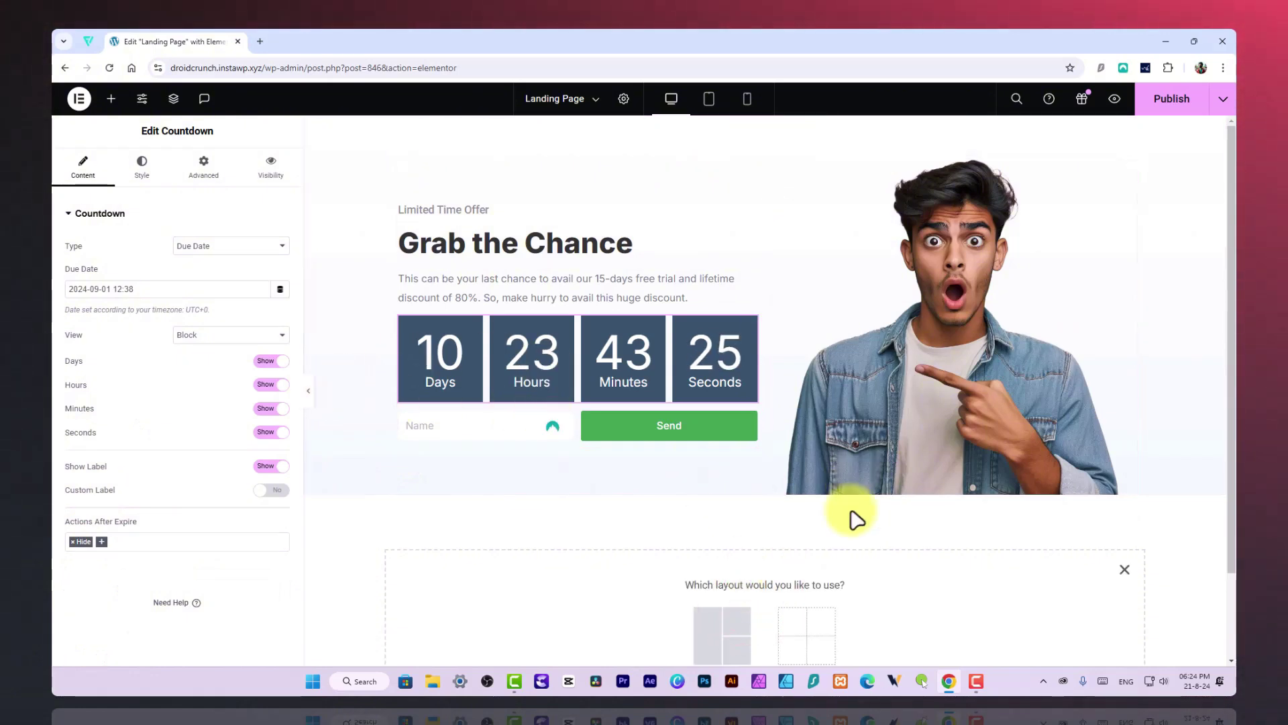
{"action": "scroll", "coordinate": [973, 517], "scroll_direction": "down", "scroll_amount": 2}
{"action": "left_click", "coordinate": [798, 549]}
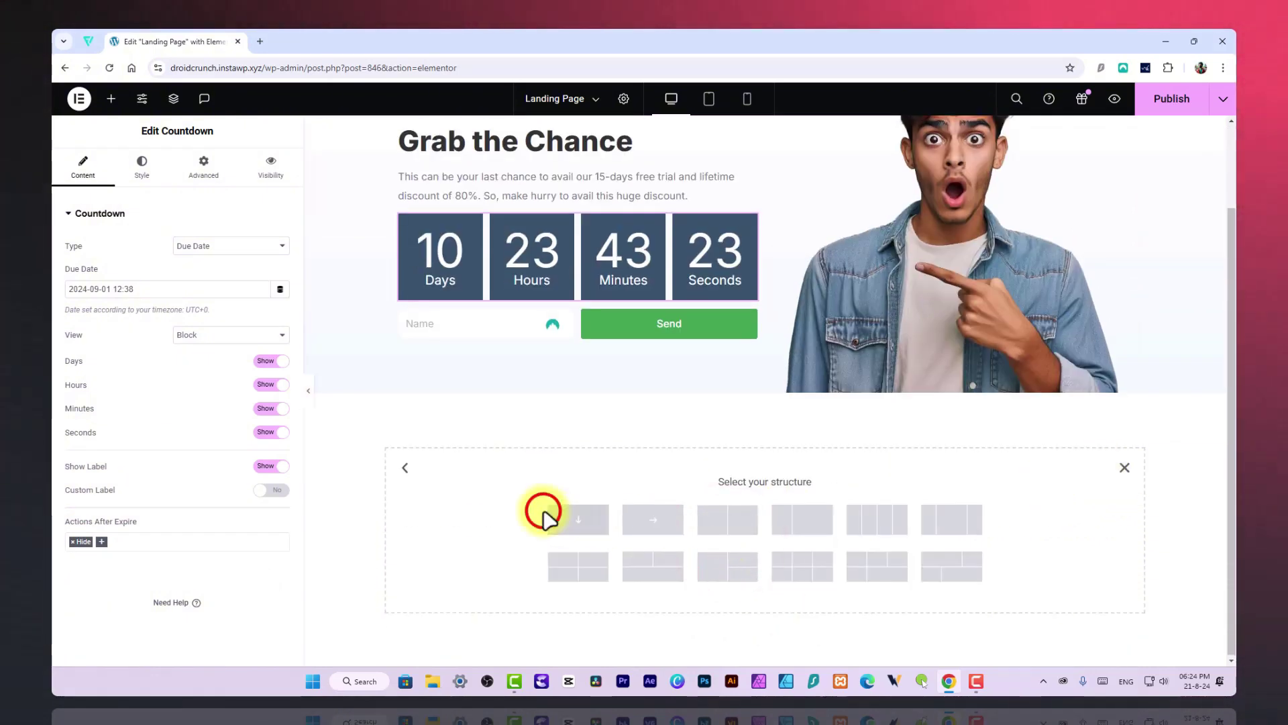
{"action": "left_click", "coordinate": [579, 521]}
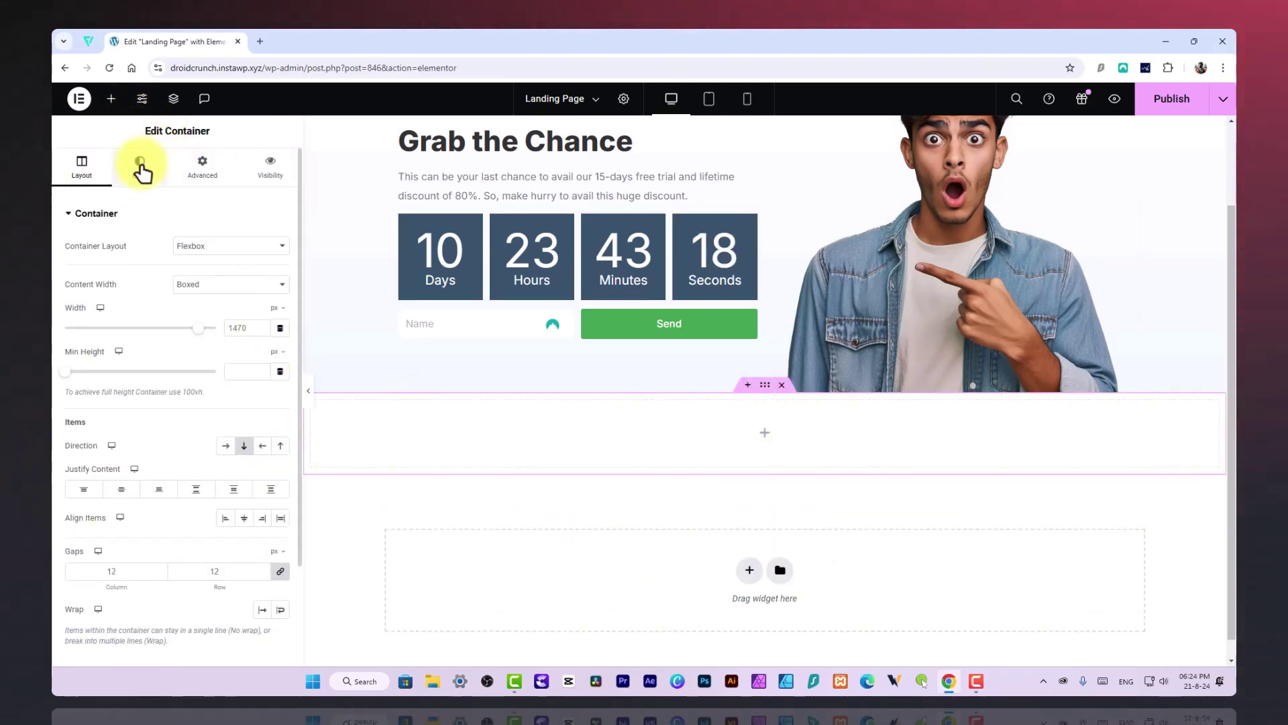
{"action": "left_click", "coordinate": [111, 99]}
{"action": "left_click_drag", "start_coordinate": [127, 322], "coordinate": [654, 446]}
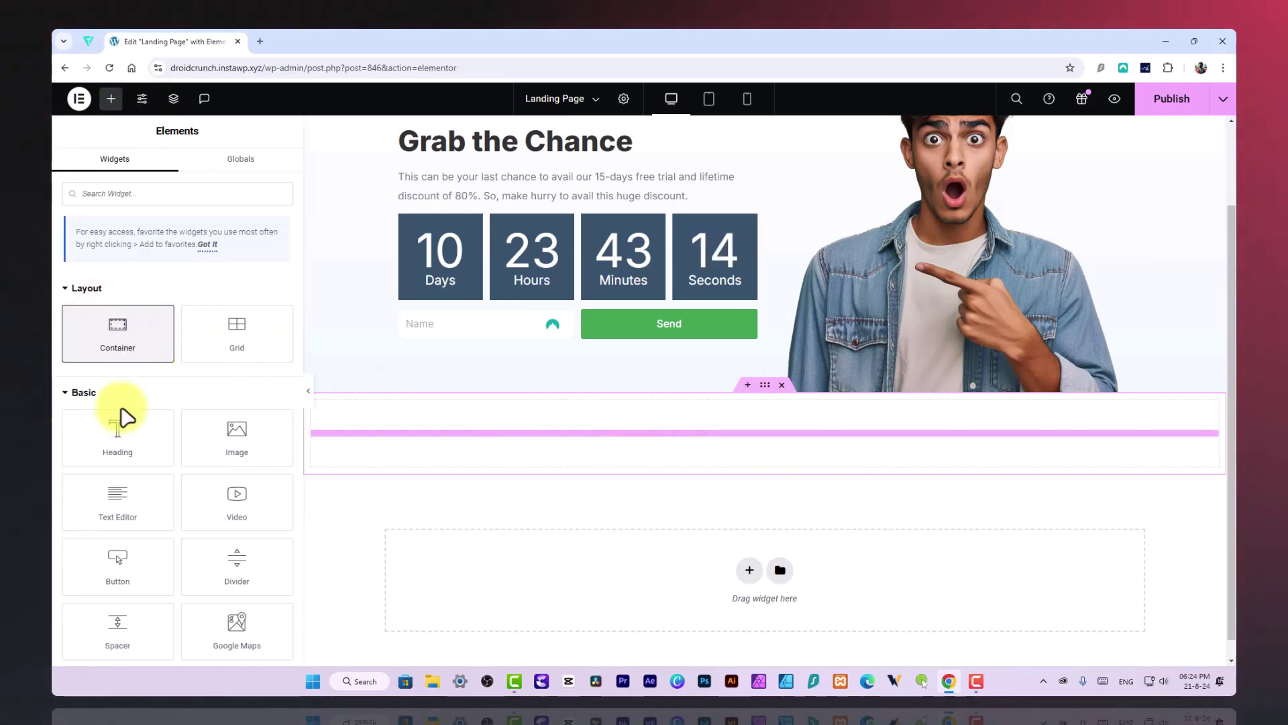
Step: Add a Heading widget to the new section and place it above the empty inner container in the page structure
{"action": "left_click", "coordinate": [107, 107]}
{"action": "left_click_drag", "start_coordinate": [121, 431], "coordinate": [798, 412]}
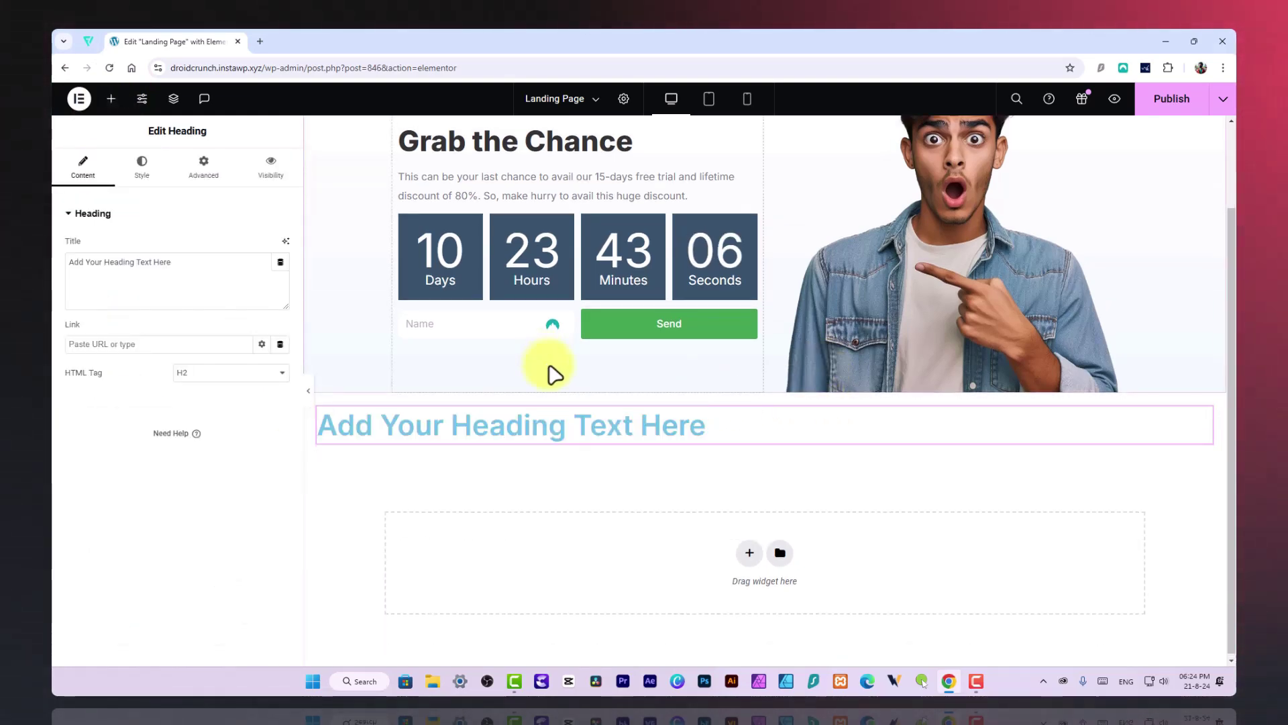
{"action": "key", "text": "ctrl+i"}
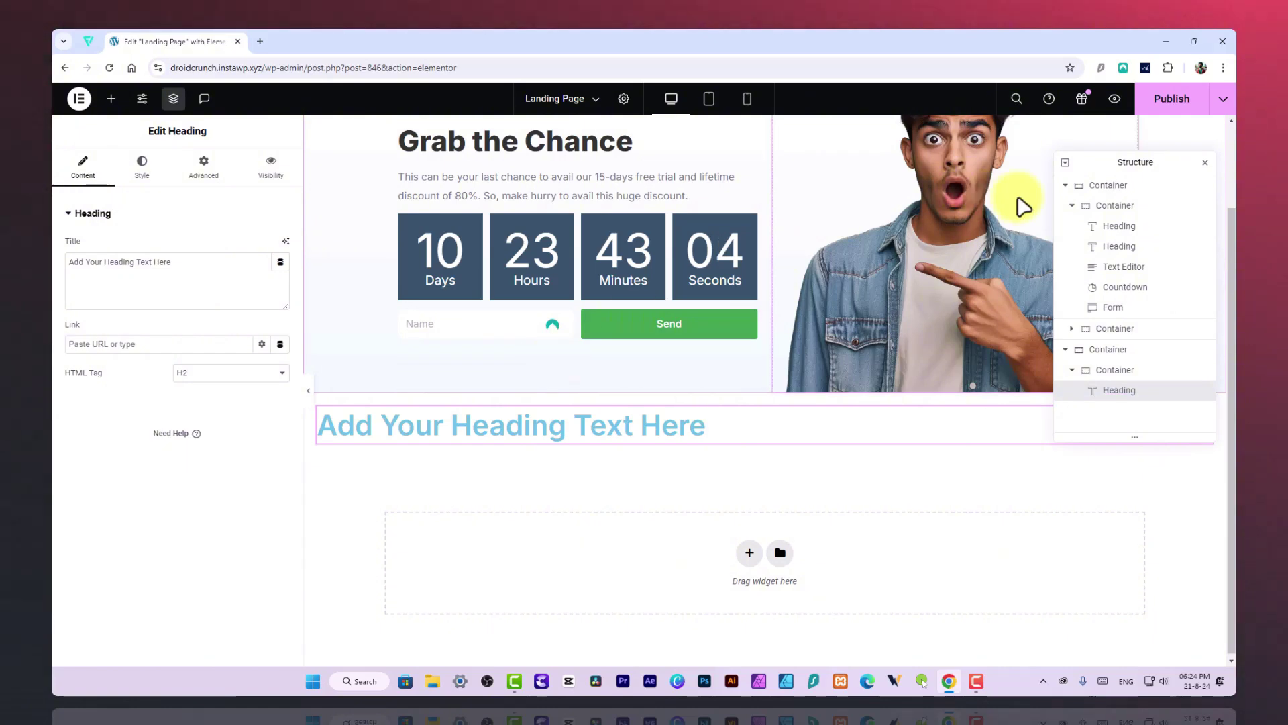
{"action": "left_click_drag", "start_coordinate": [1126, 399], "coordinate": [1128, 368]}
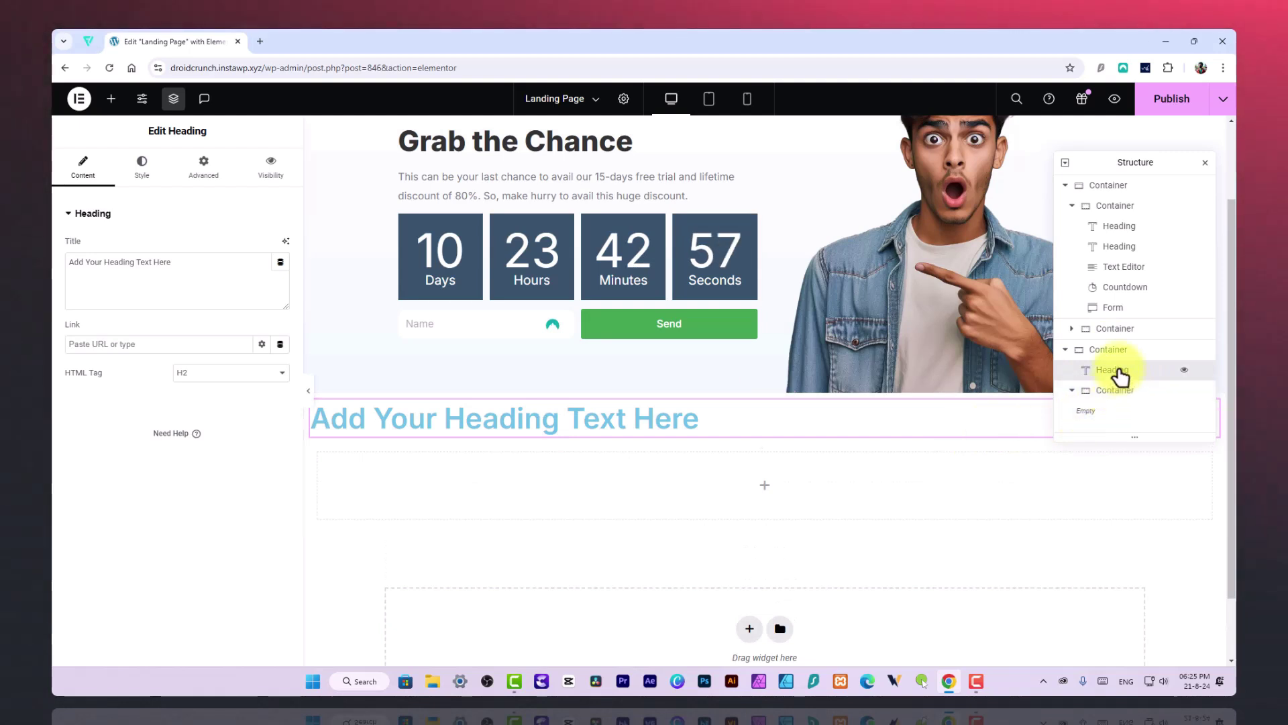
Step: Set the new heading's text color to black and center its alignment
{"action": "left_click", "coordinate": [138, 157]}
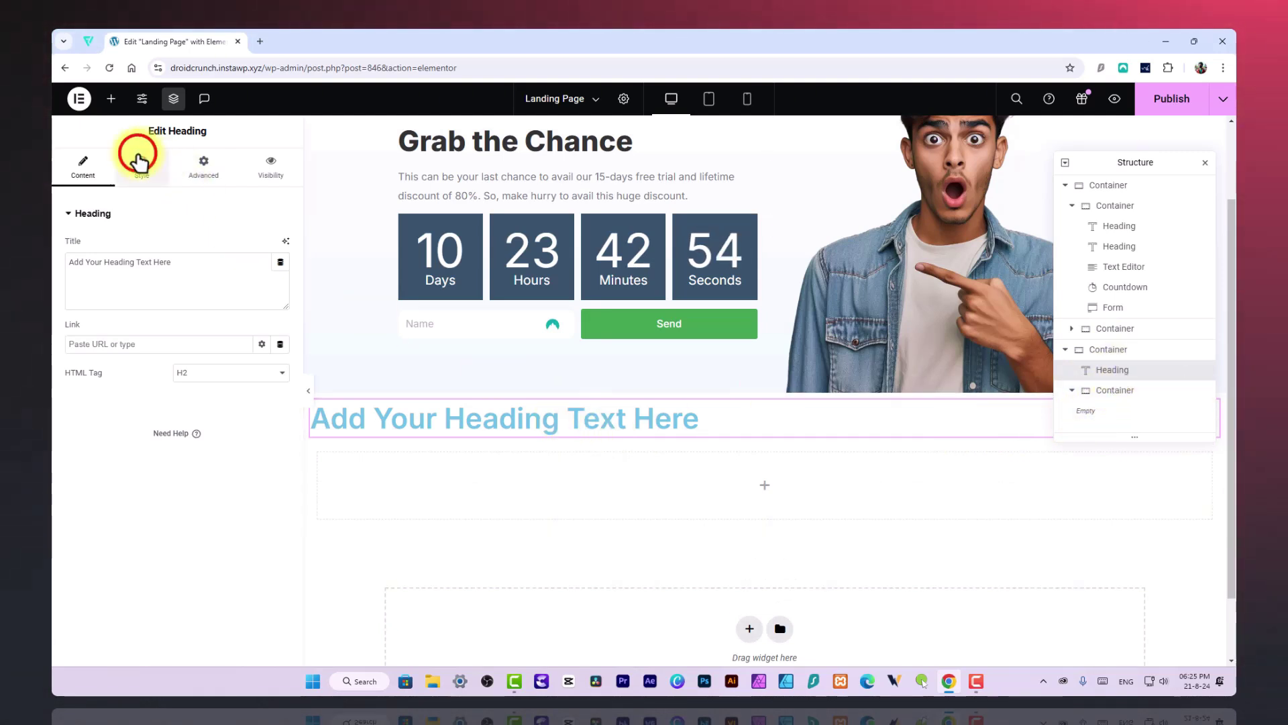
{"action": "left_click", "coordinate": [164, 176]}
{"action": "left_click", "coordinate": [280, 274]}
{"action": "left_click_drag", "start_coordinate": [222, 374], "coordinate": [173, 428]}
{"action": "left_click", "coordinate": [87, 450]}
{"action": "left_click", "coordinate": [244, 246]}
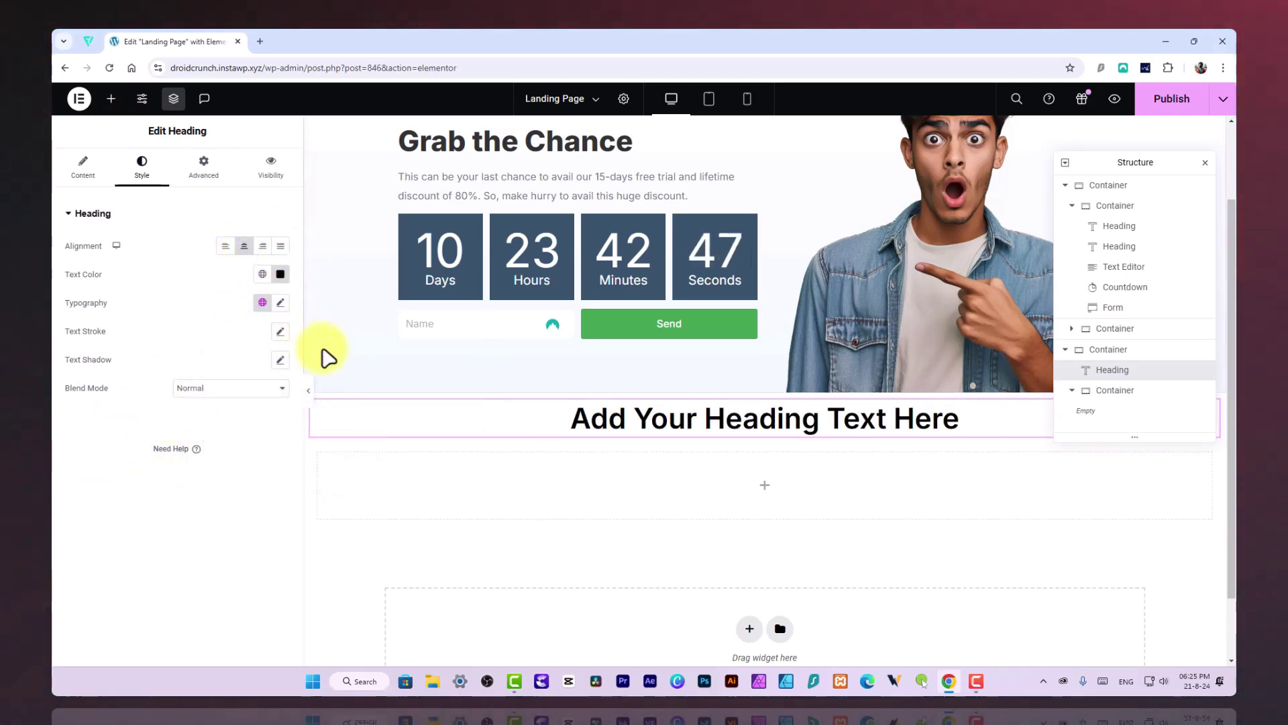
Step: Set the new heading's typography to 700 (Bold) weight and a size of 36 px
{"action": "left_click", "coordinate": [280, 302]}
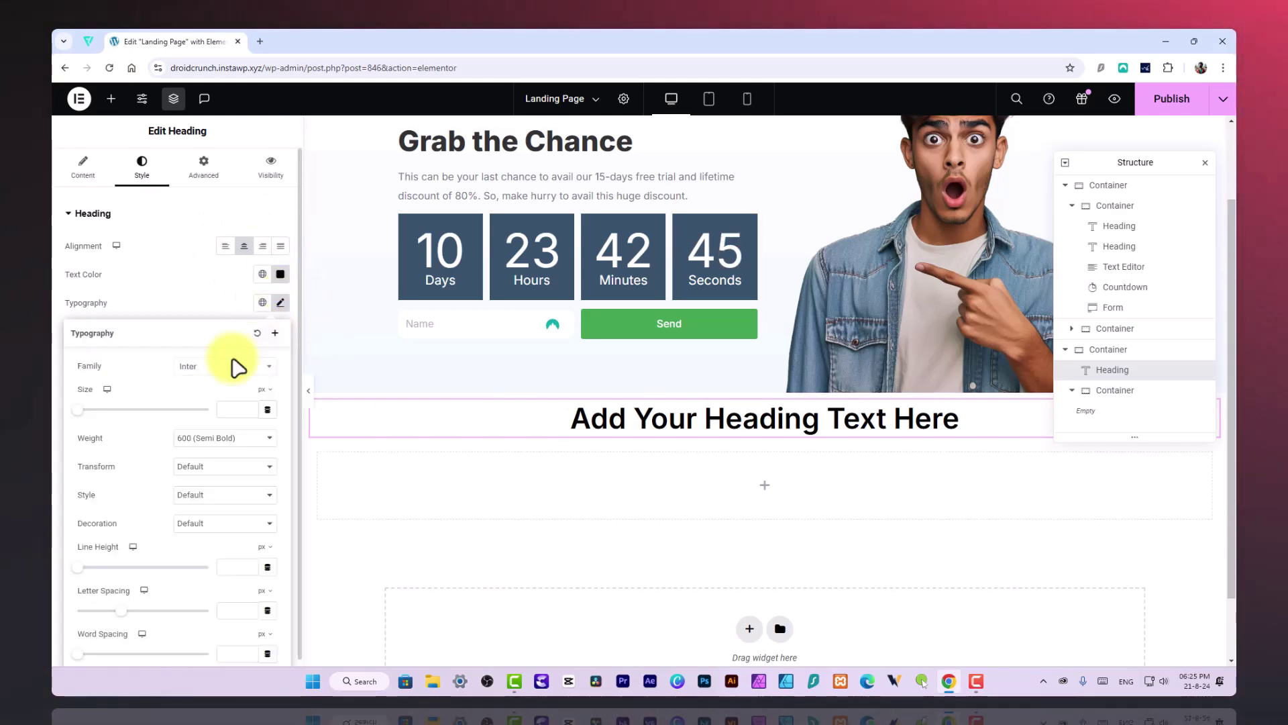
{"action": "left_click", "coordinate": [208, 438]}
{"action": "left_click", "coordinate": [211, 519]}
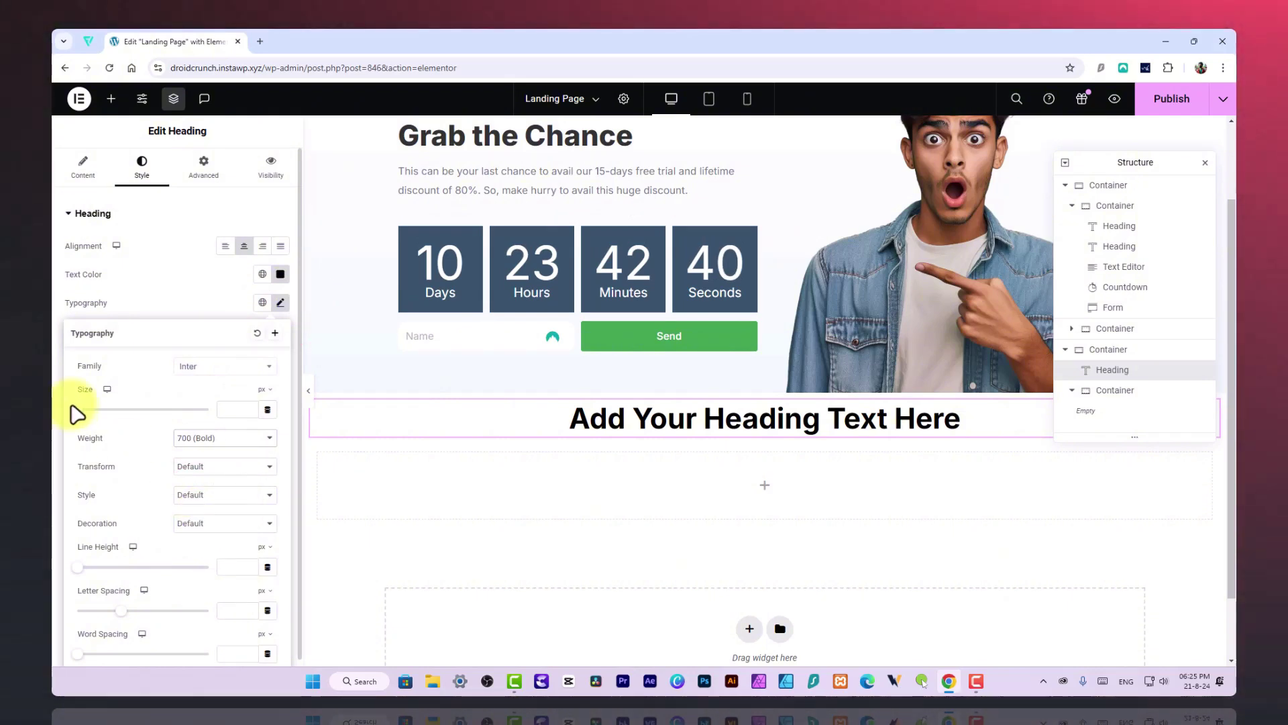
{"action": "left_click_drag", "start_coordinate": [79, 417], "coordinate": [98, 413]}
{"action": "left_click", "coordinate": [250, 407]}
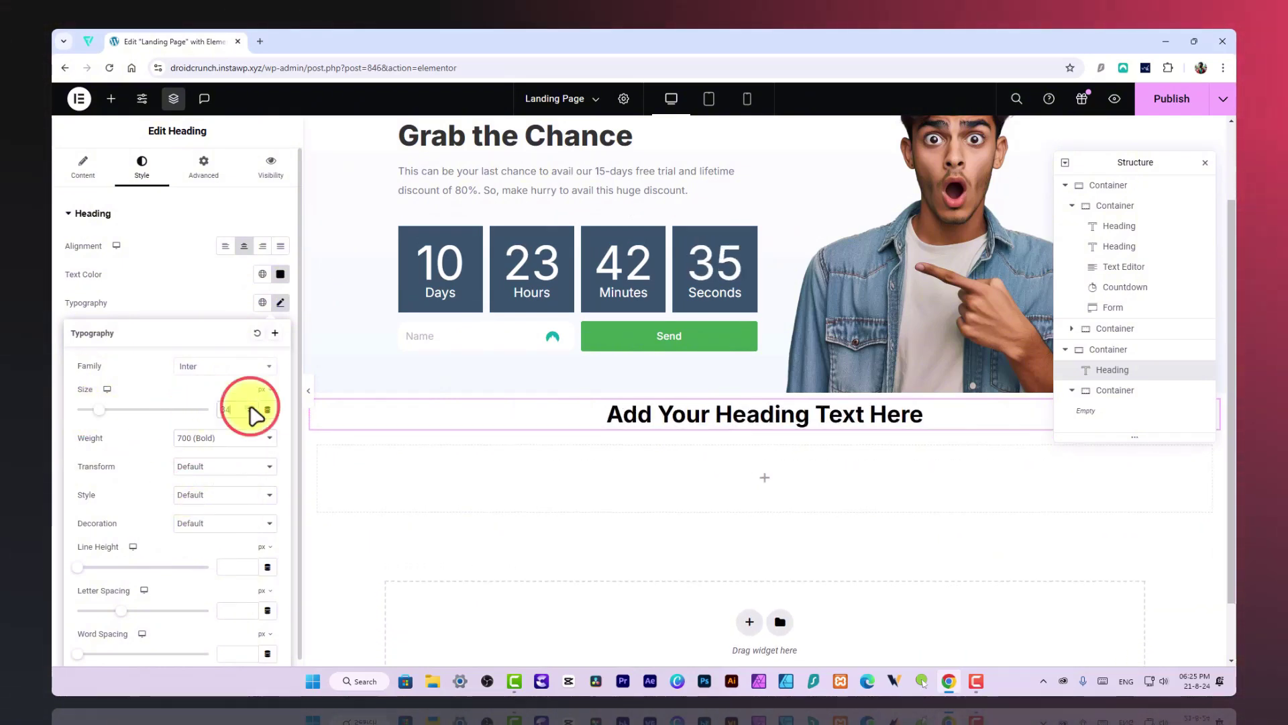
{"action": "left_click", "coordinate": [250, 407]}
{"action": "left_click", "coordinate": [250, 407]}
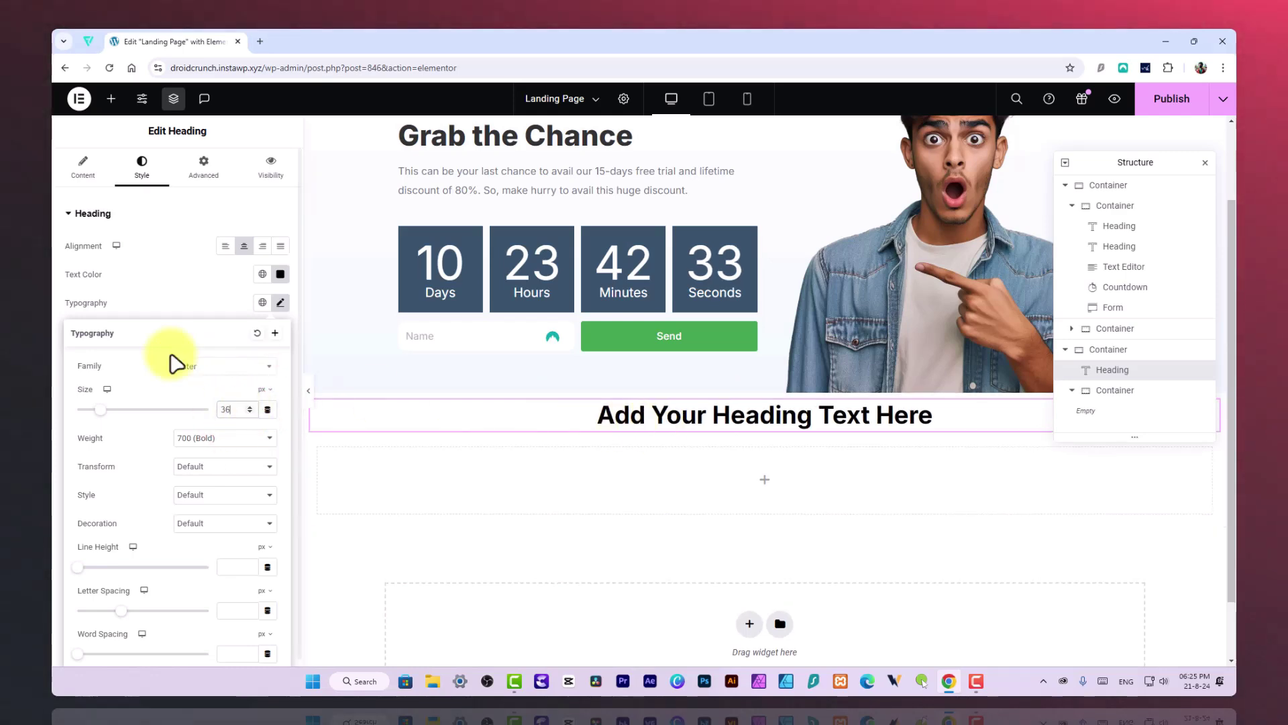
Step: Replace the new heading's placeholder title with "What we offer"
{"action": "left_click", "coordinate": [88, 169]}
{"action": "triple_click", "coordinate": [115, 265]}
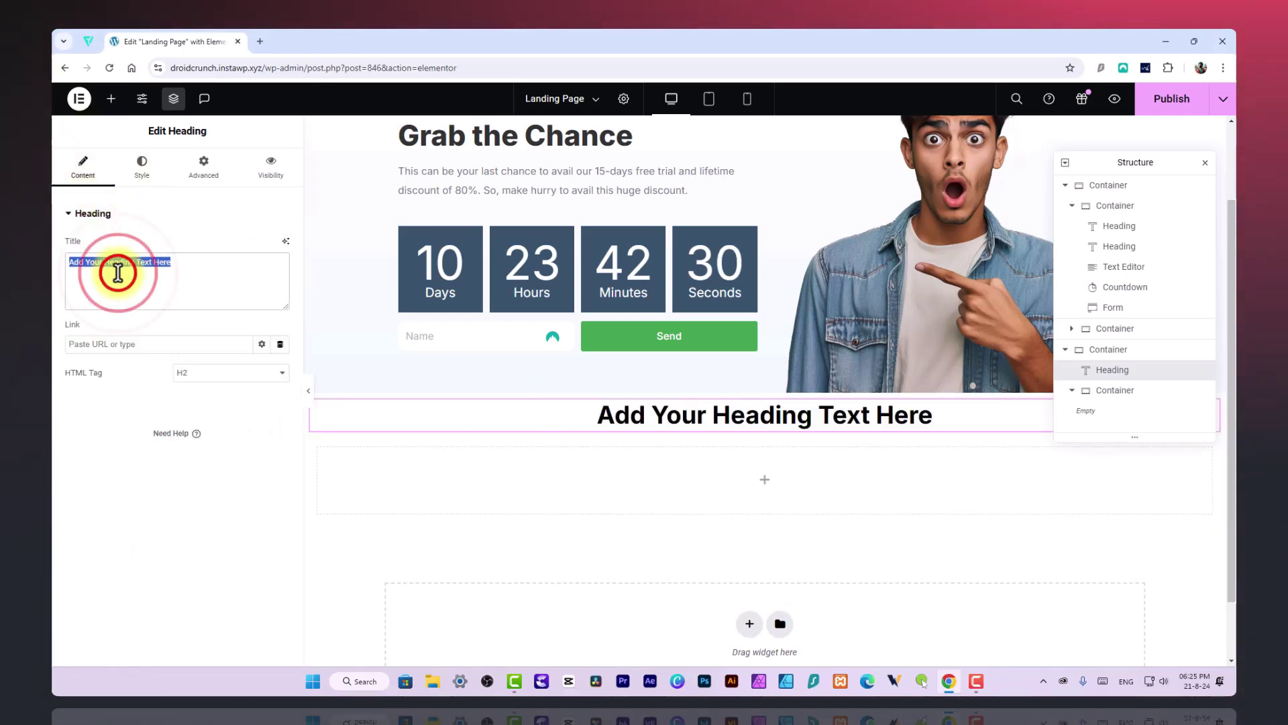
{"action": "type", "text": "What w"}
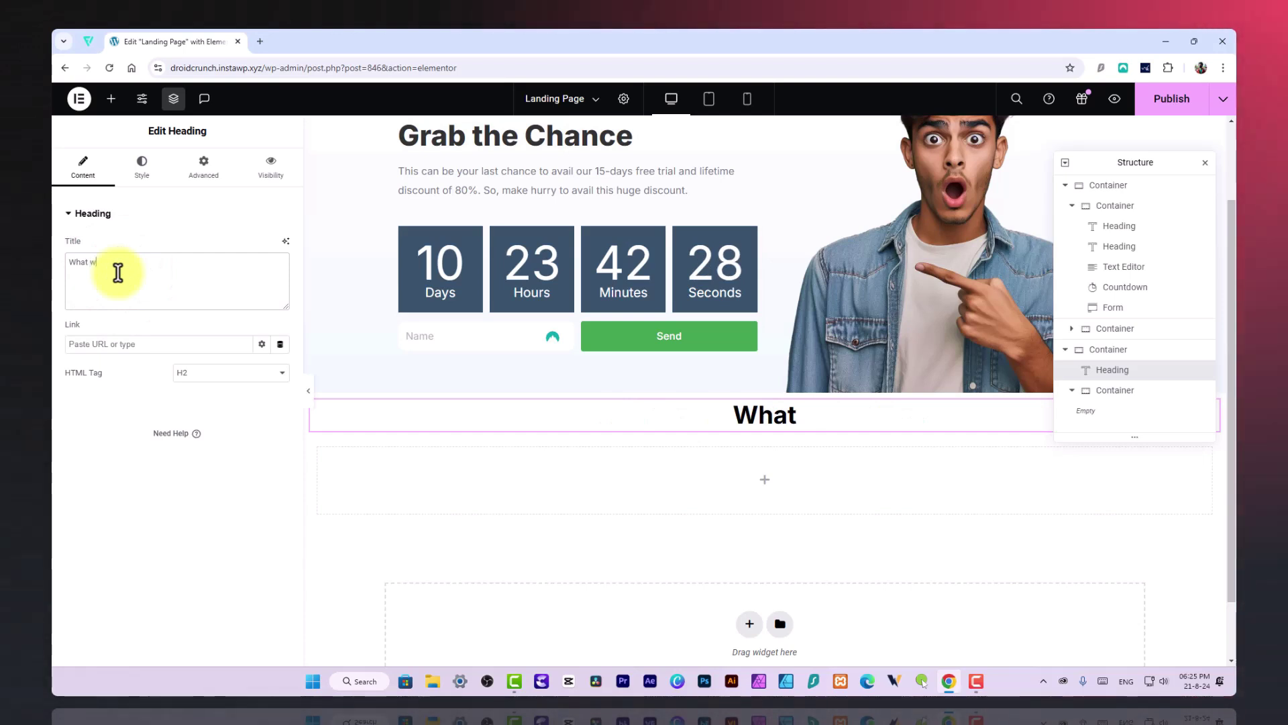
{"action": "type", "text": "e offer"}
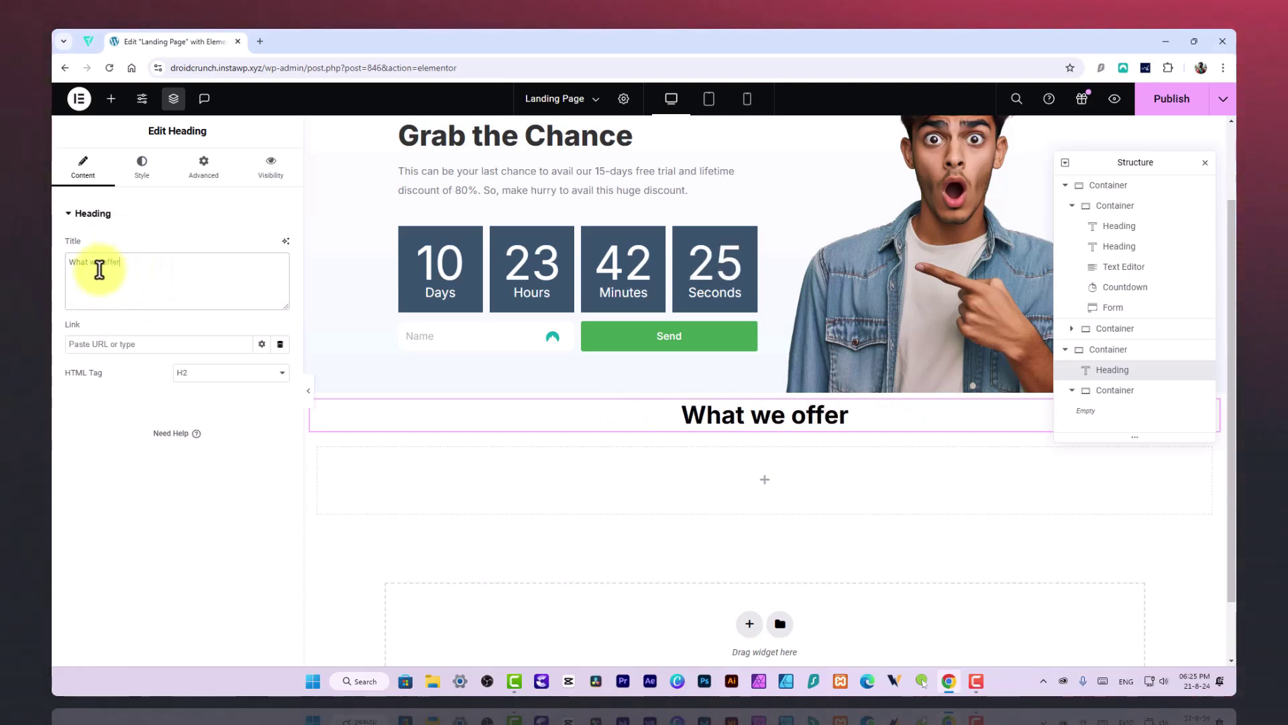
Step: Change the "What we offer" heading's text color to a dark bluish gray
{"action": "left_click", "coordinate": [157, 169]}
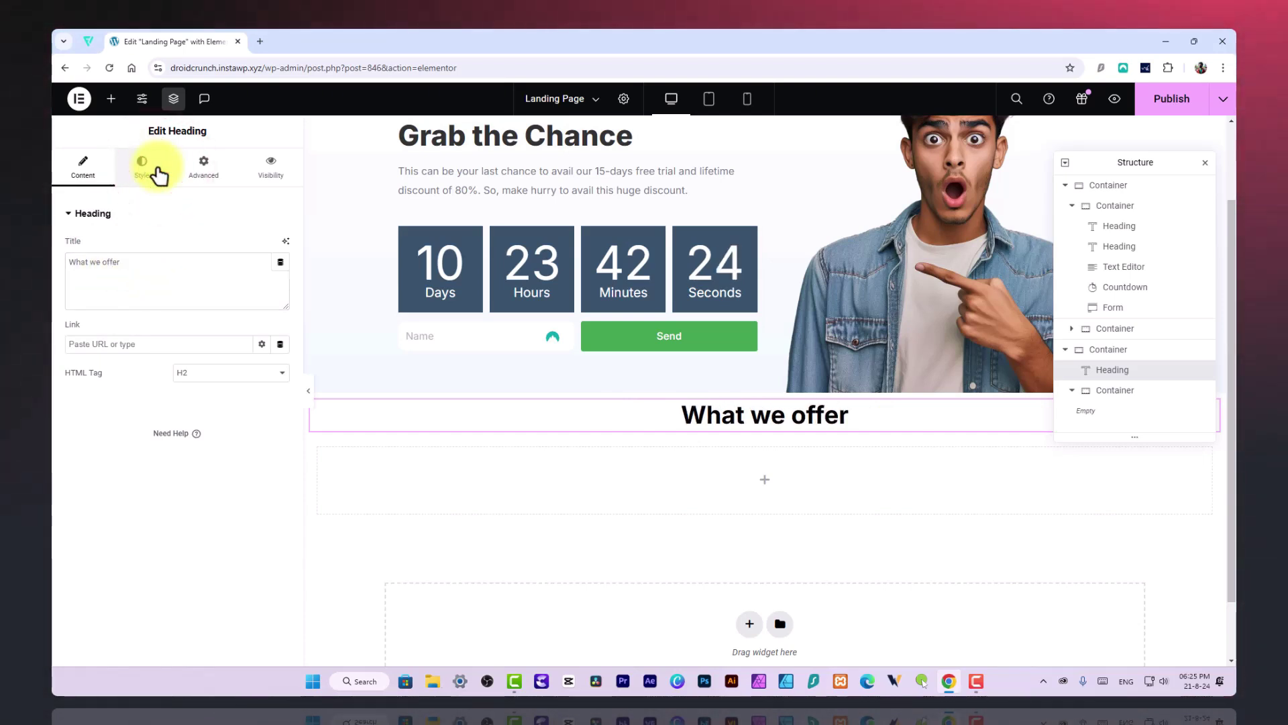
{"action": "left_click", "coordinate": [281, 275]}
{"action": "left_click_drag", "start_coordinate": [230, 382], "coordinate": [201, 402]}
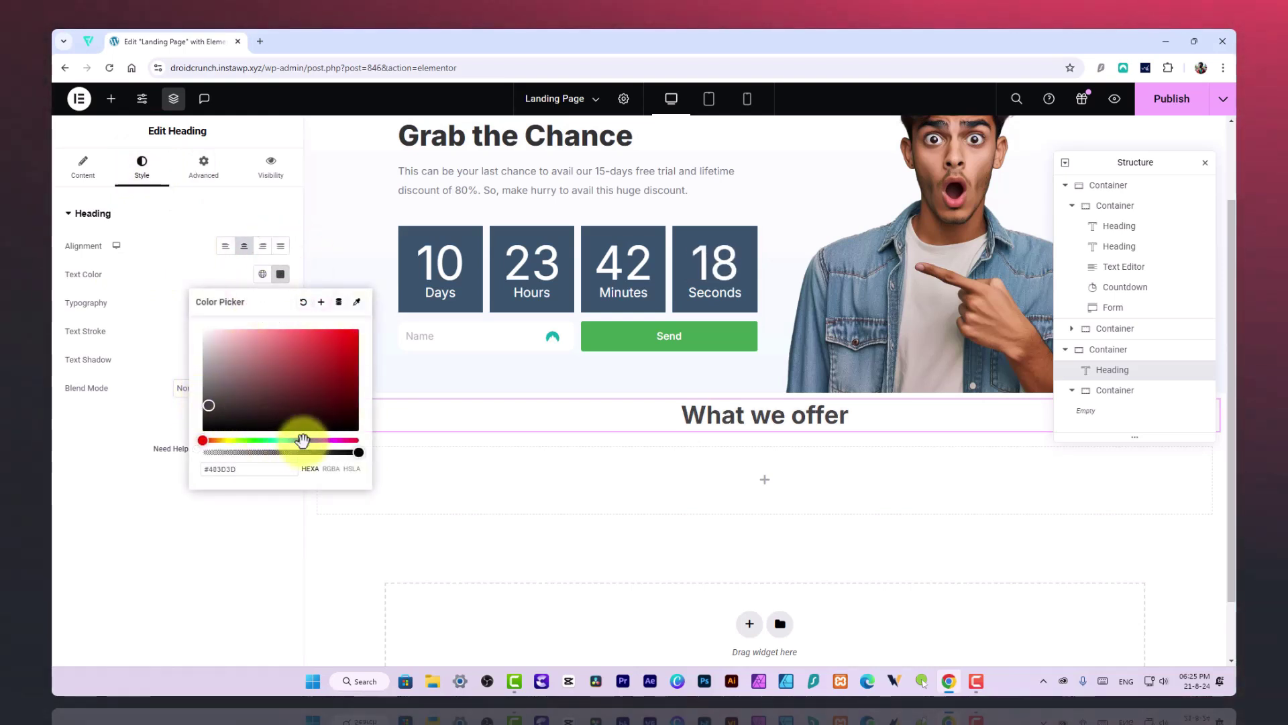
{"action": "left_click_drag", "start_coordinate": [299, 441], "coordinate": [309, 441]}
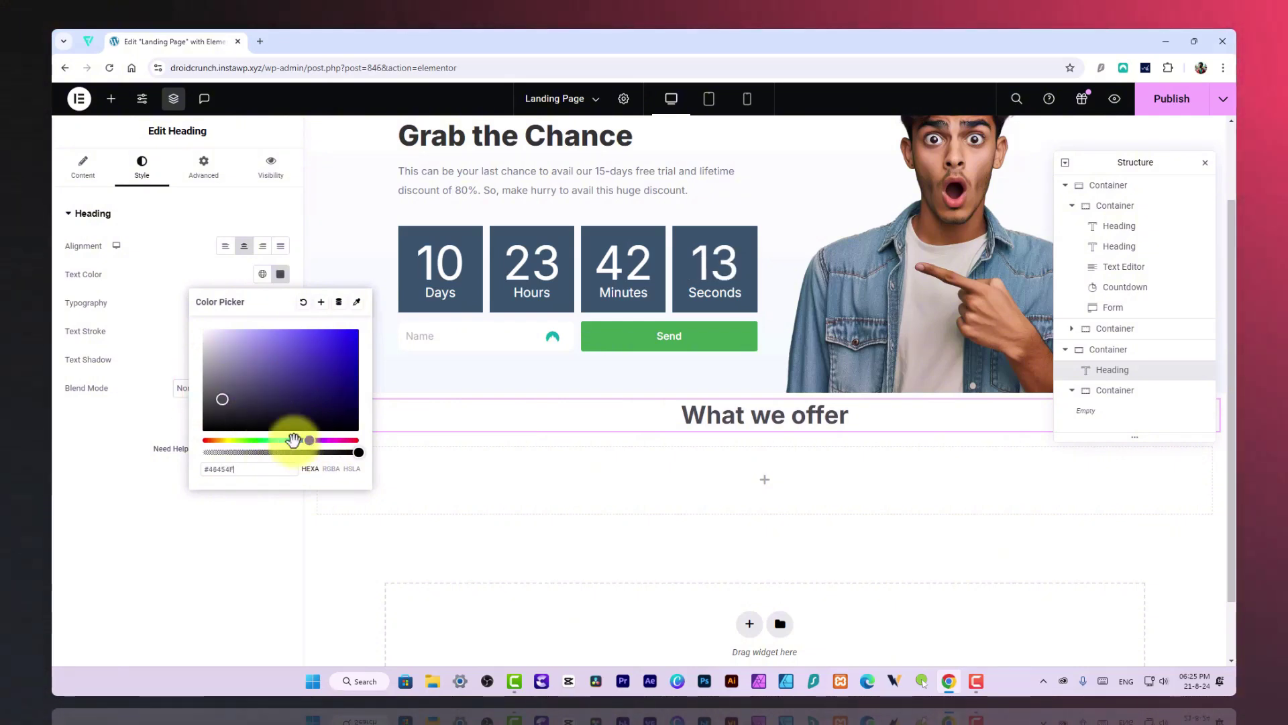
{"action": "left_click_drag", "start_coordinate": [293, 440], "coordinate": [296, 440]}
{"action": "left_click", "coordinate": [188, 571]}
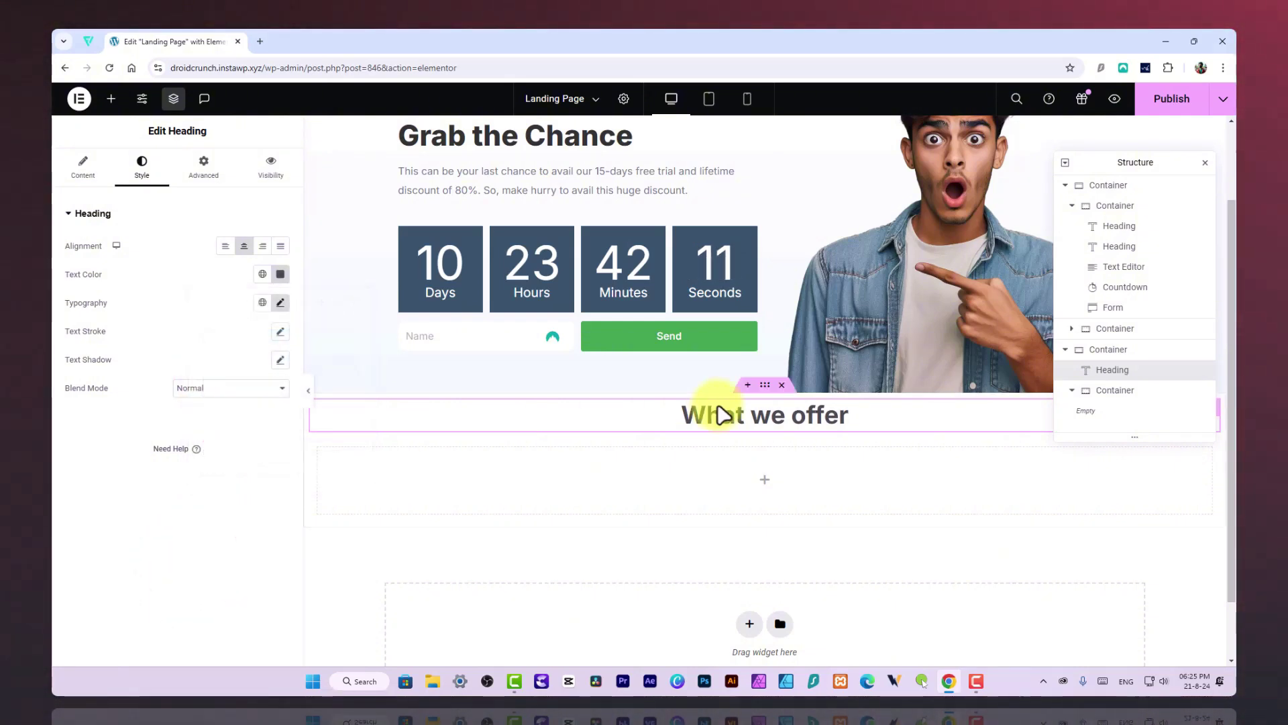
Step: Set the padding of the "What we offer" section's outer container to 40 px on all sides
{"action": "left_click", "coordinate": [762, 388]}
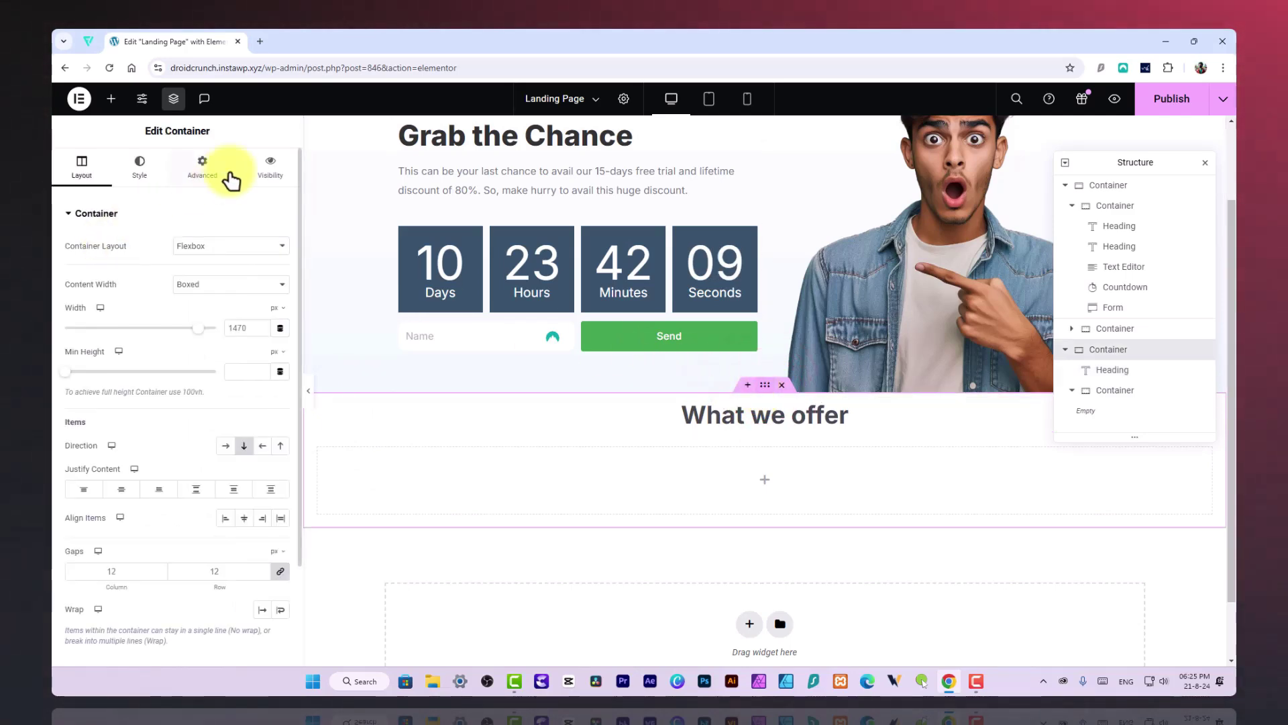
{"action": "left_click", "coordinate": [202, 164]}
{"action": "left_click", "coordinate": [91, 313]}
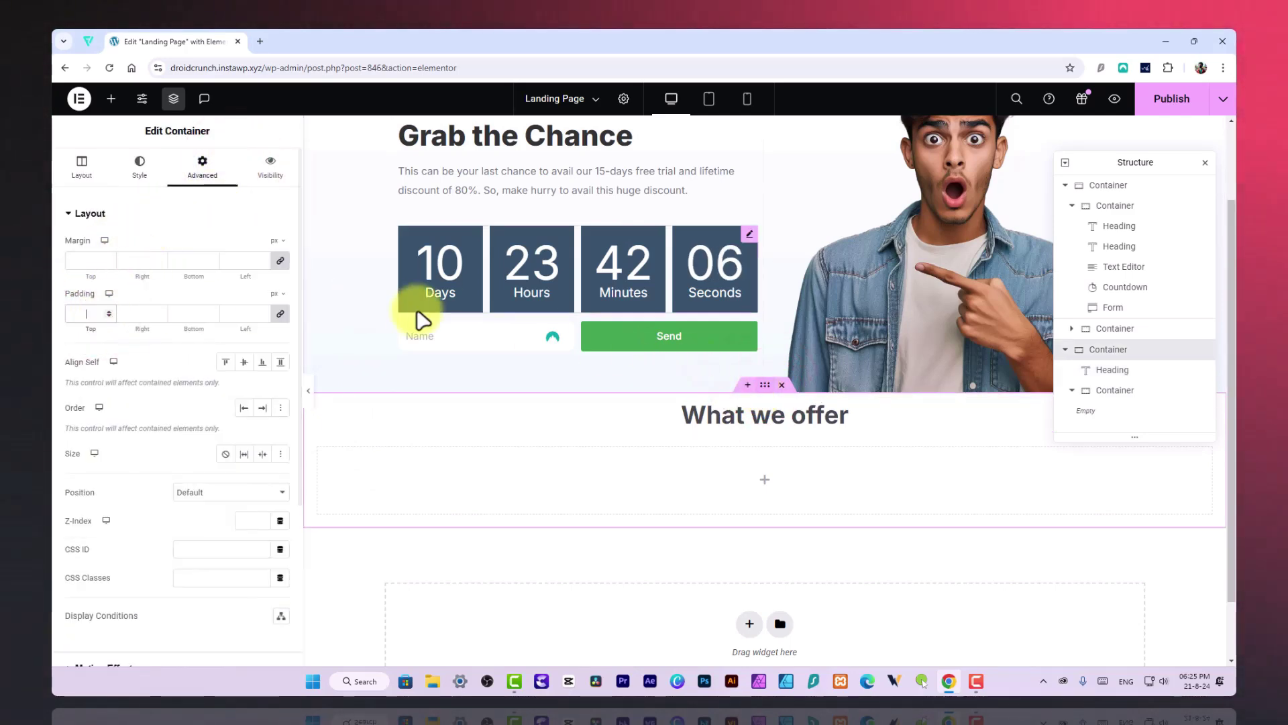
{"action": "type", "text": "40"}
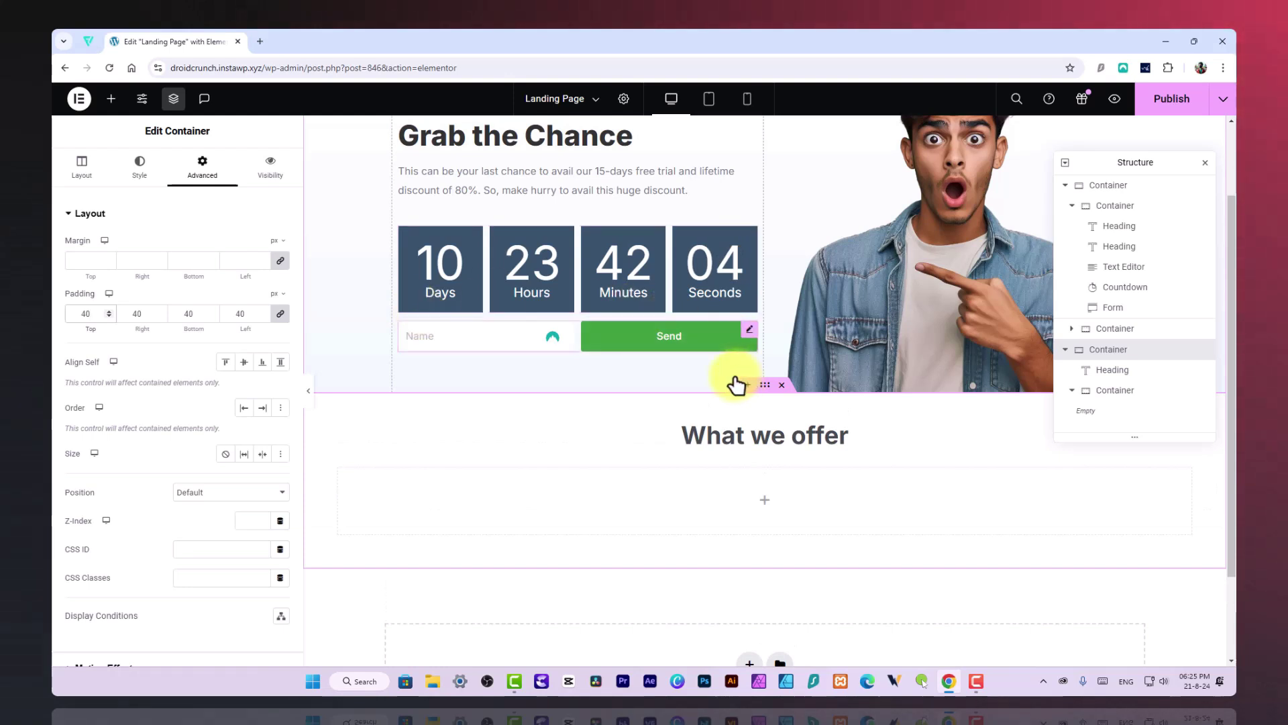
{"action": "scroll", "coordinate": [741, 379], "scroll_direction": "down", "scroll_amount": 2}
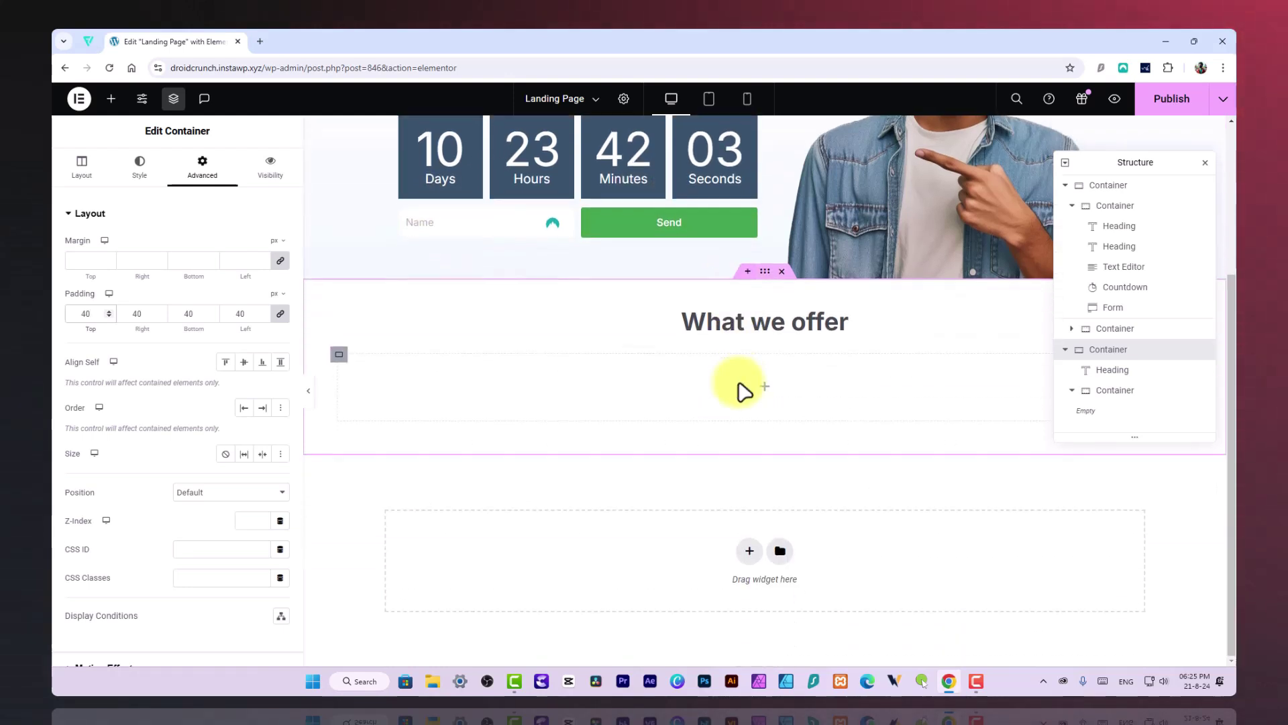
Step: Nest a new container inside the empty container below the "What we offer" heading and close the page structure overview
{"action": "left_click", "coordinate": [339, 356]}
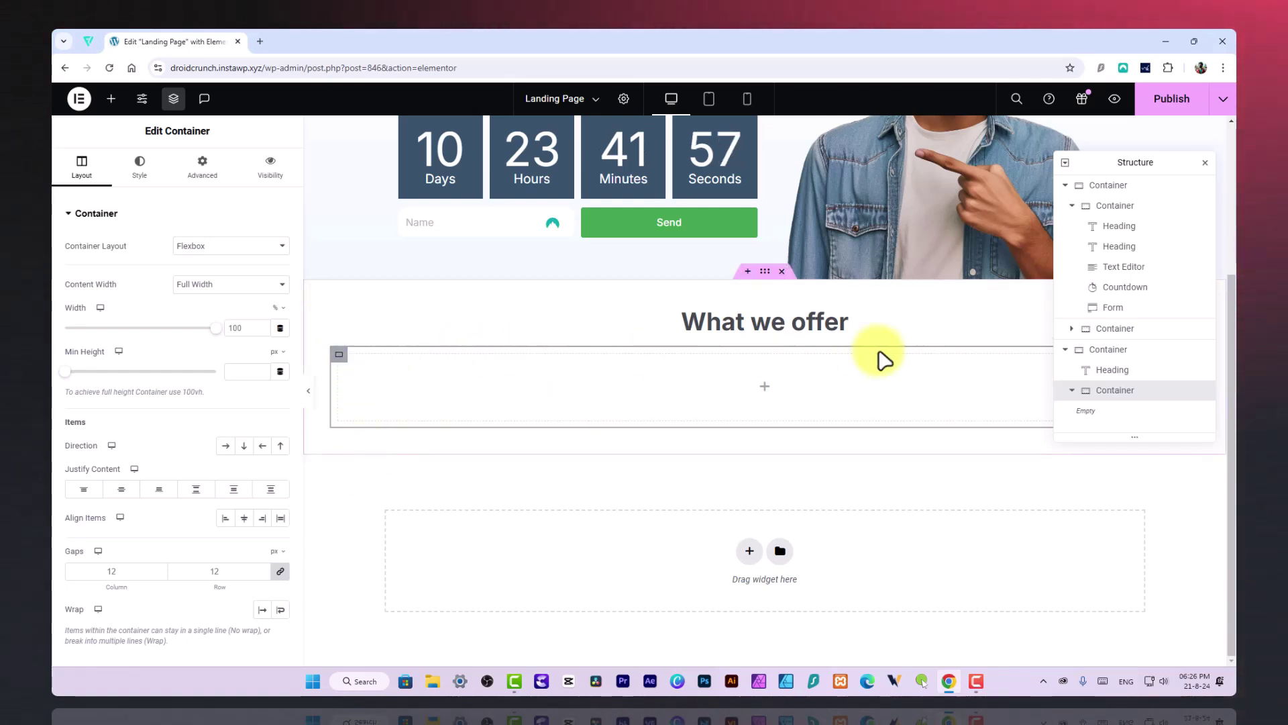
{"action": "left_click_drag", "start_coordinate": [1163, 165], "coordinate": [1152, 353]}
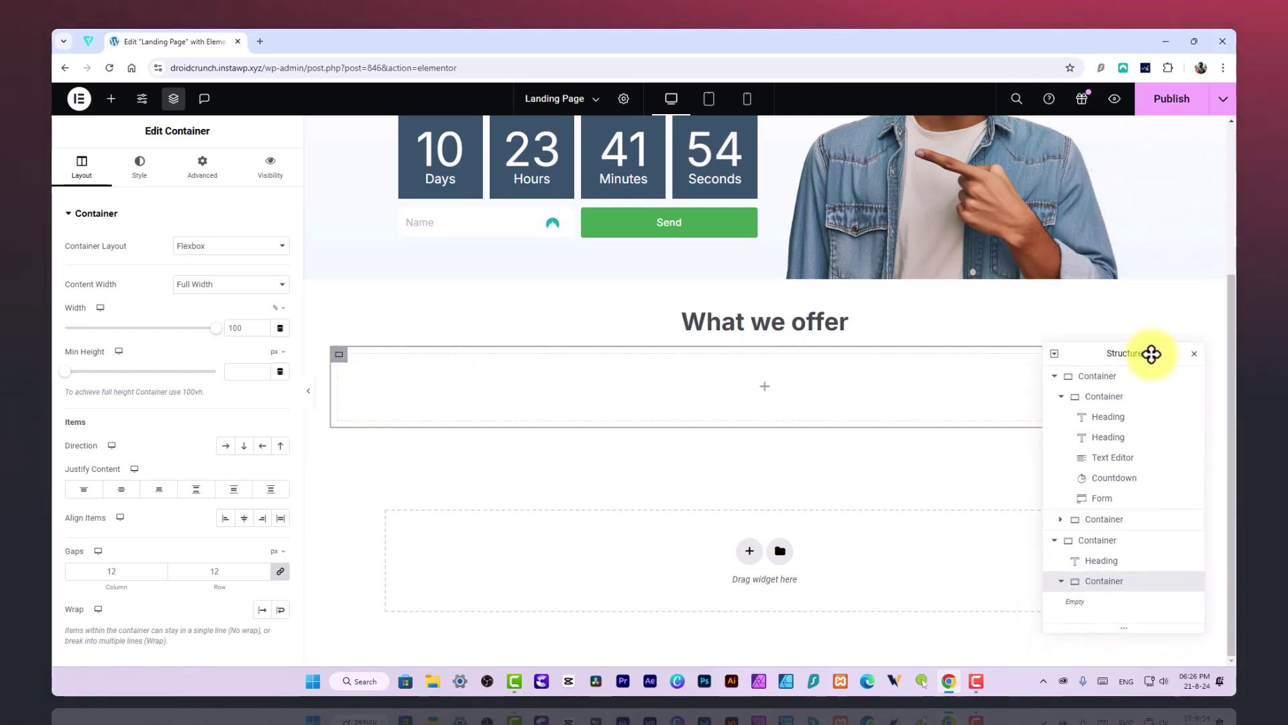
{"action": "left_click", "coordinate": [113, 100]}
{"action": "left_click_drag", "start_coordinate": [127, 356], "coordinate": [446, 394]}
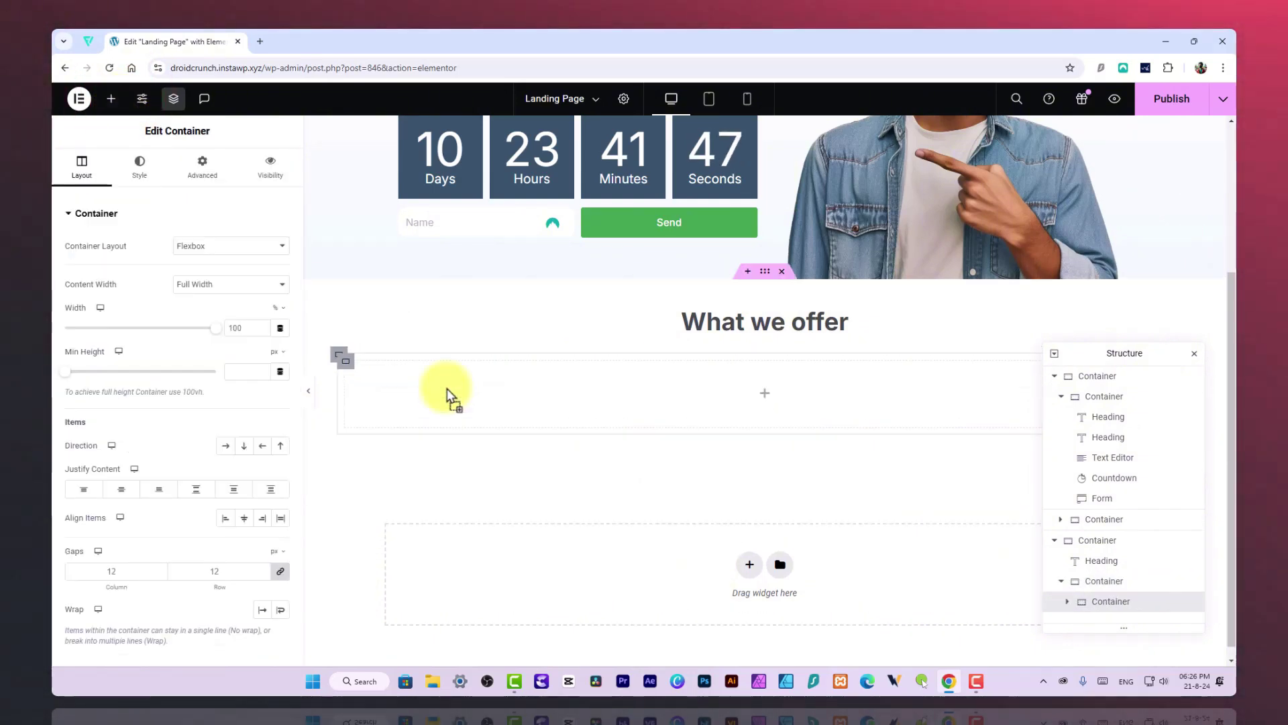
{"action": "left_click", "coordinate": [344, 363]}
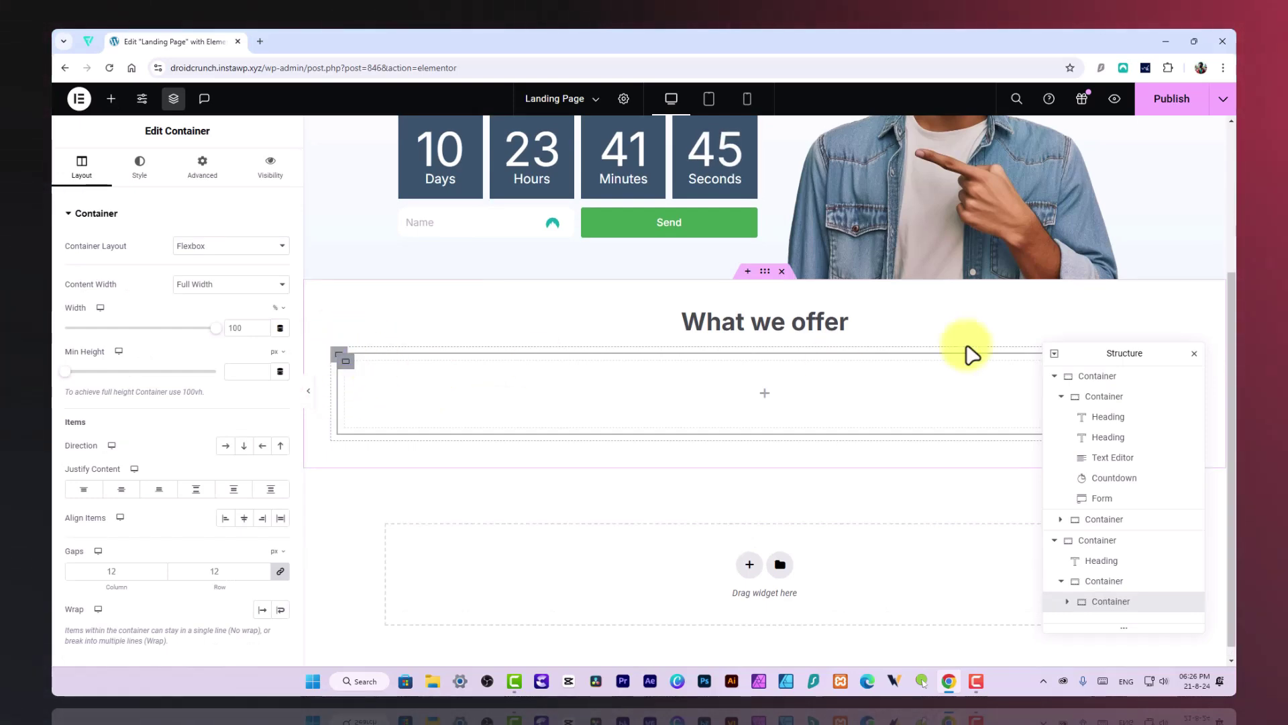
{"action": "left_click", "coordinate": [1194, 353]}
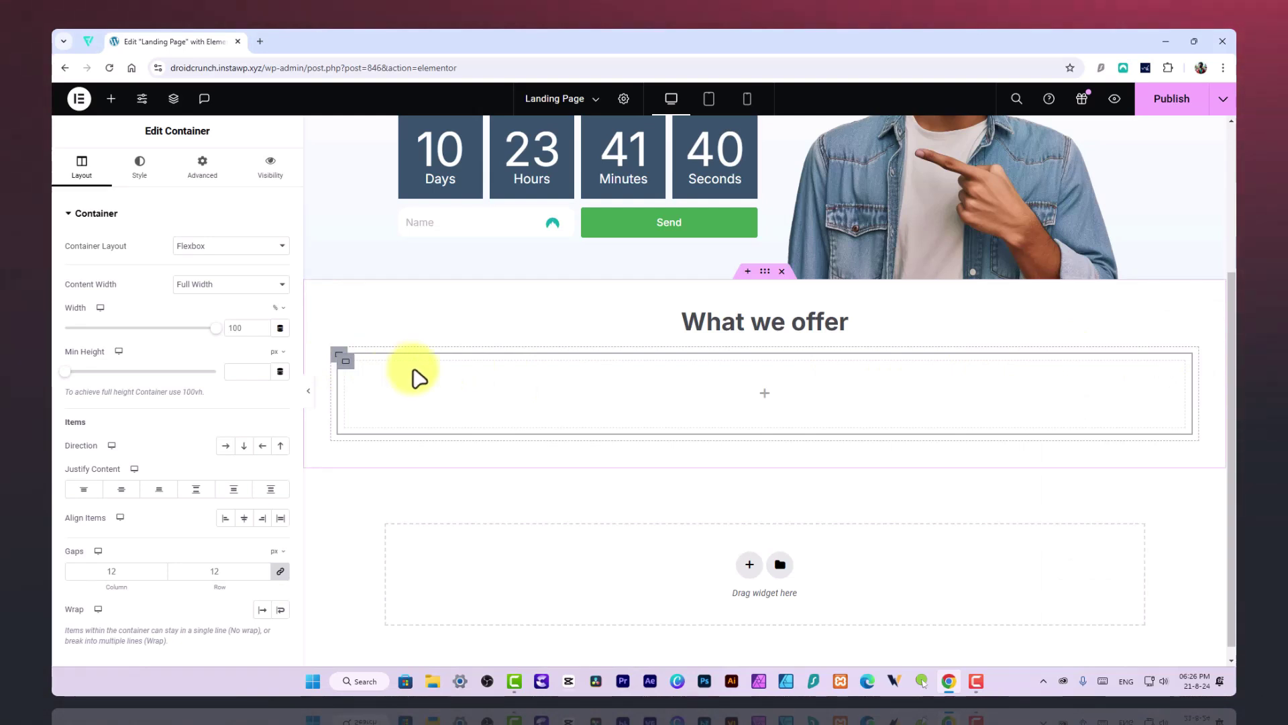
Step: Give the newly nested container a classic background in a very light blue
{"action": "left_click", "coordinate": [139, 176]}
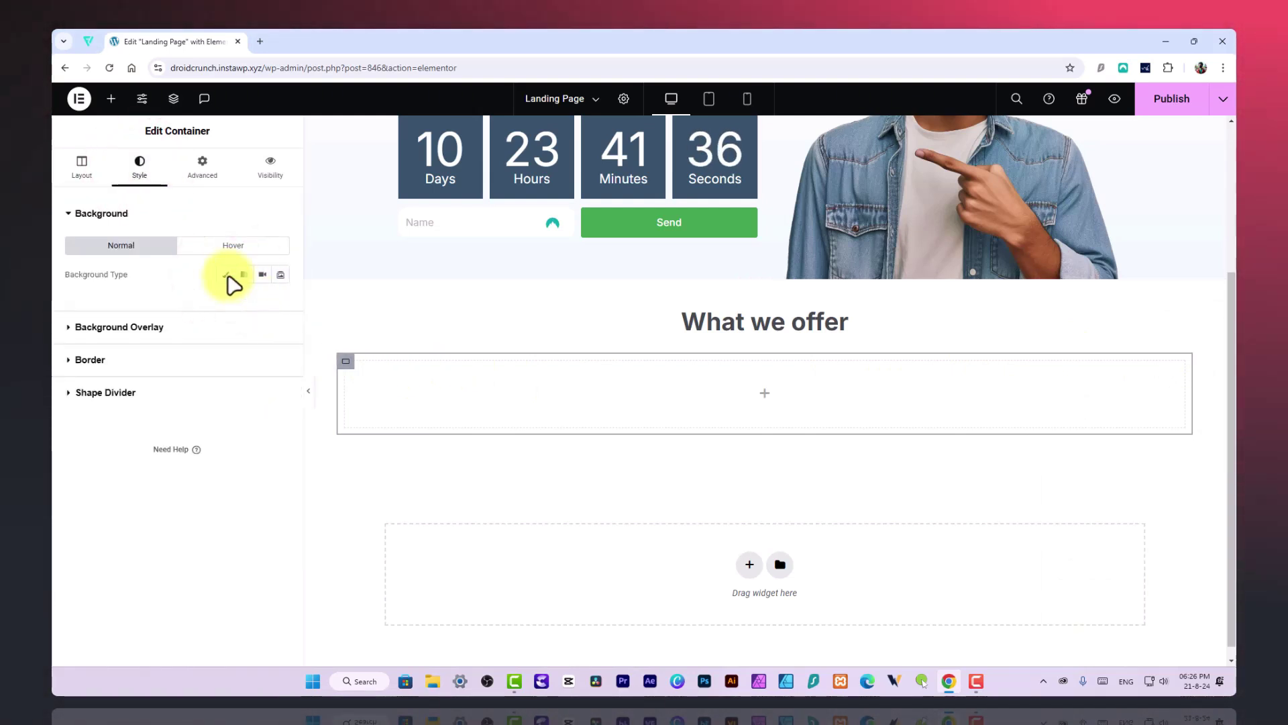
{"action": "left_click", "coordinate": [227, 276]}
{"action": "left_click", "coordinate": [280, 302]}
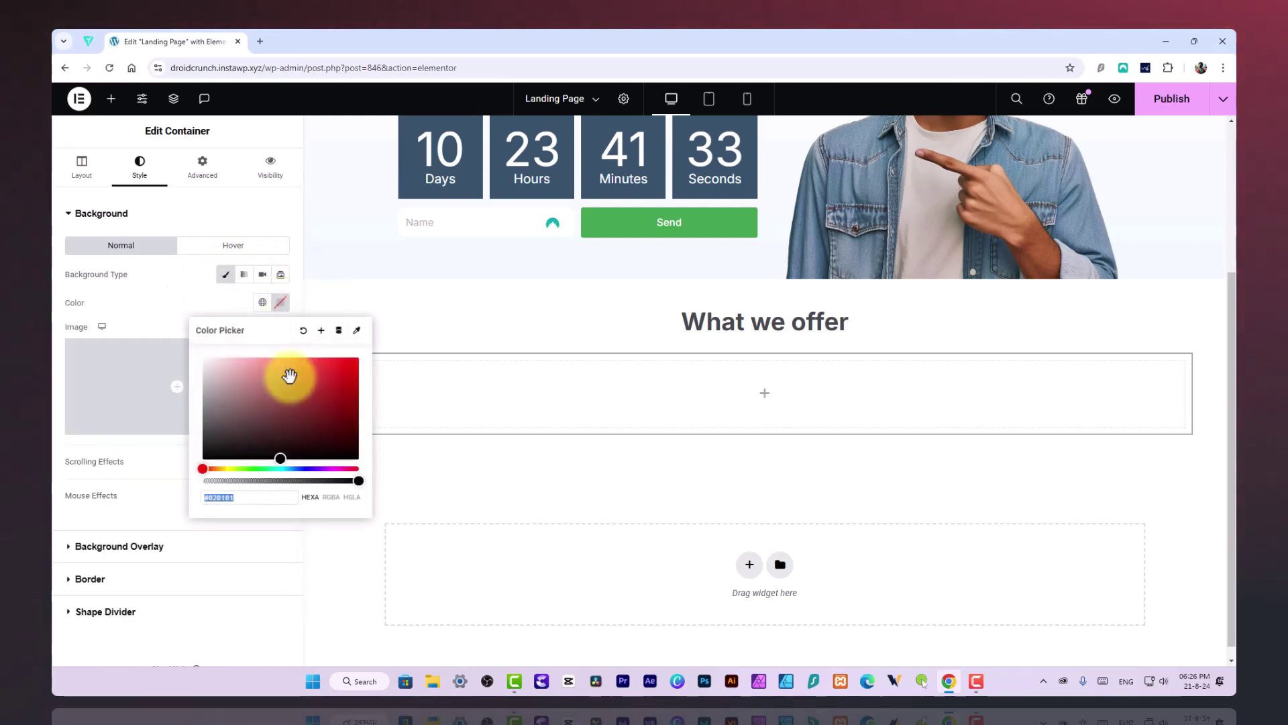
{"action": "left_click", "coordinate": [202, 403]}
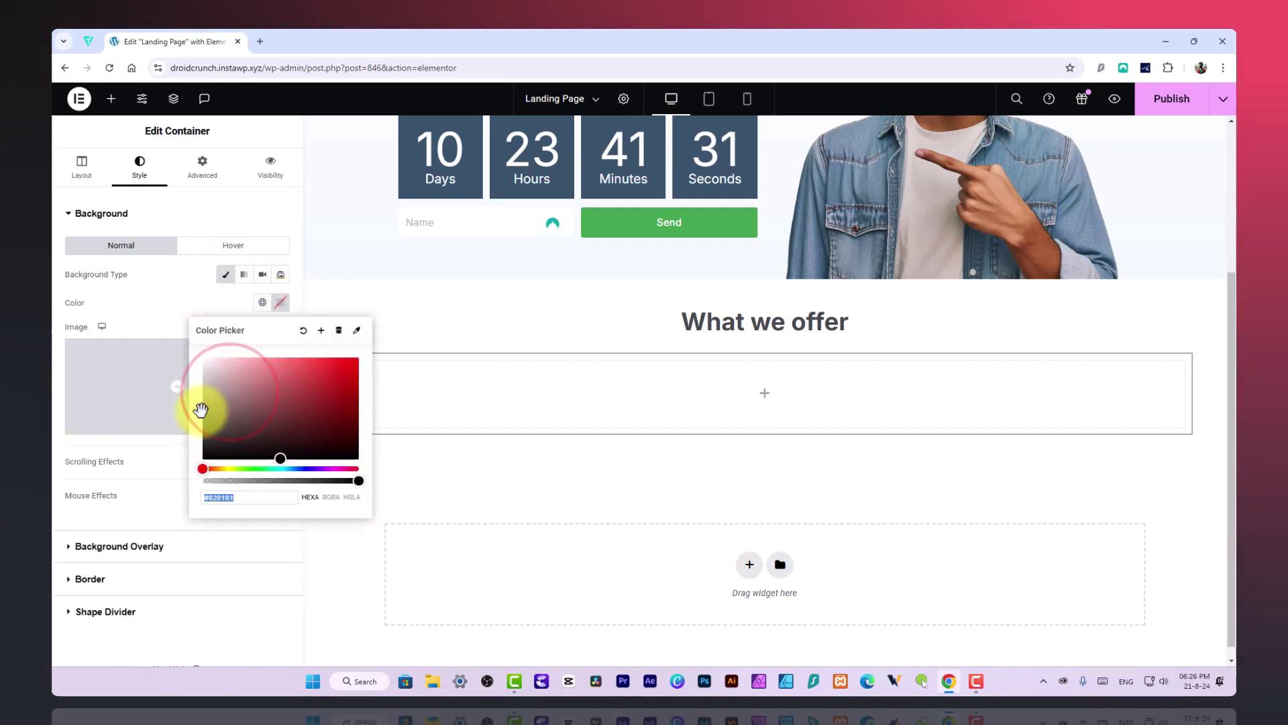
{"action": "left_click_drag", "start_coordinate": [195, 403], "coordinate": [210, 360]}
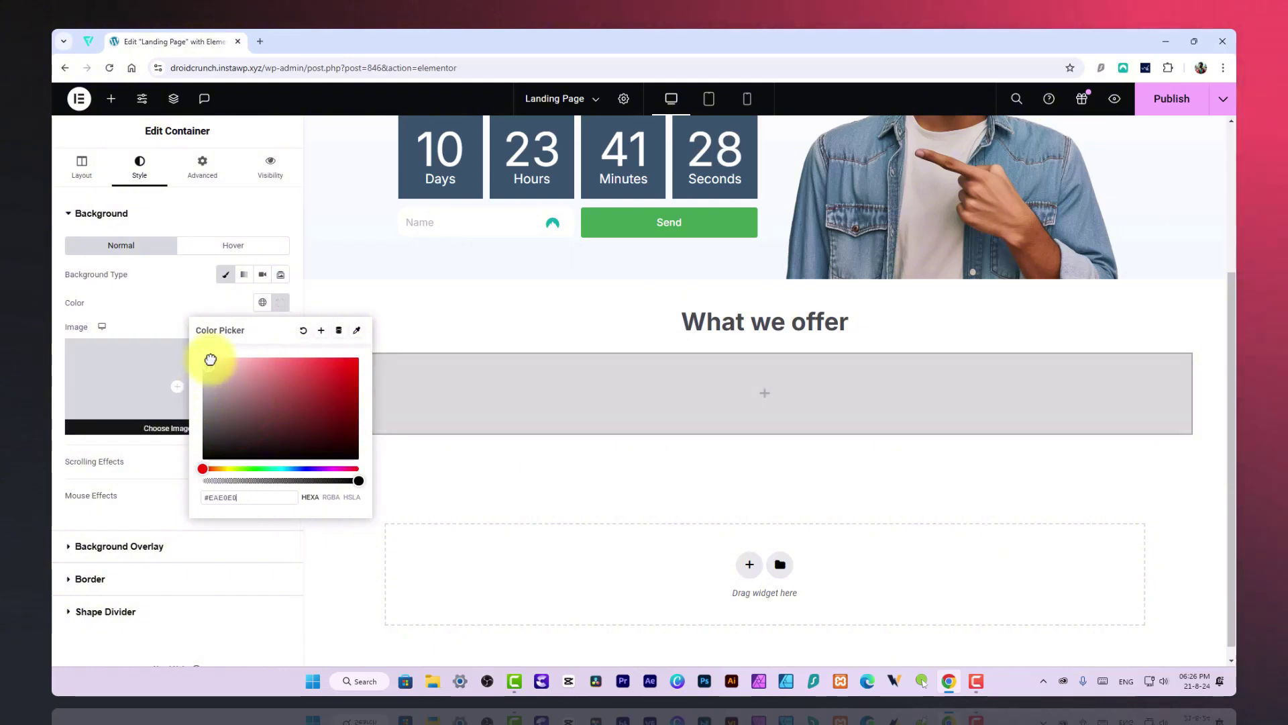
{"action": "left_click", "coordinate": [288, 468]}
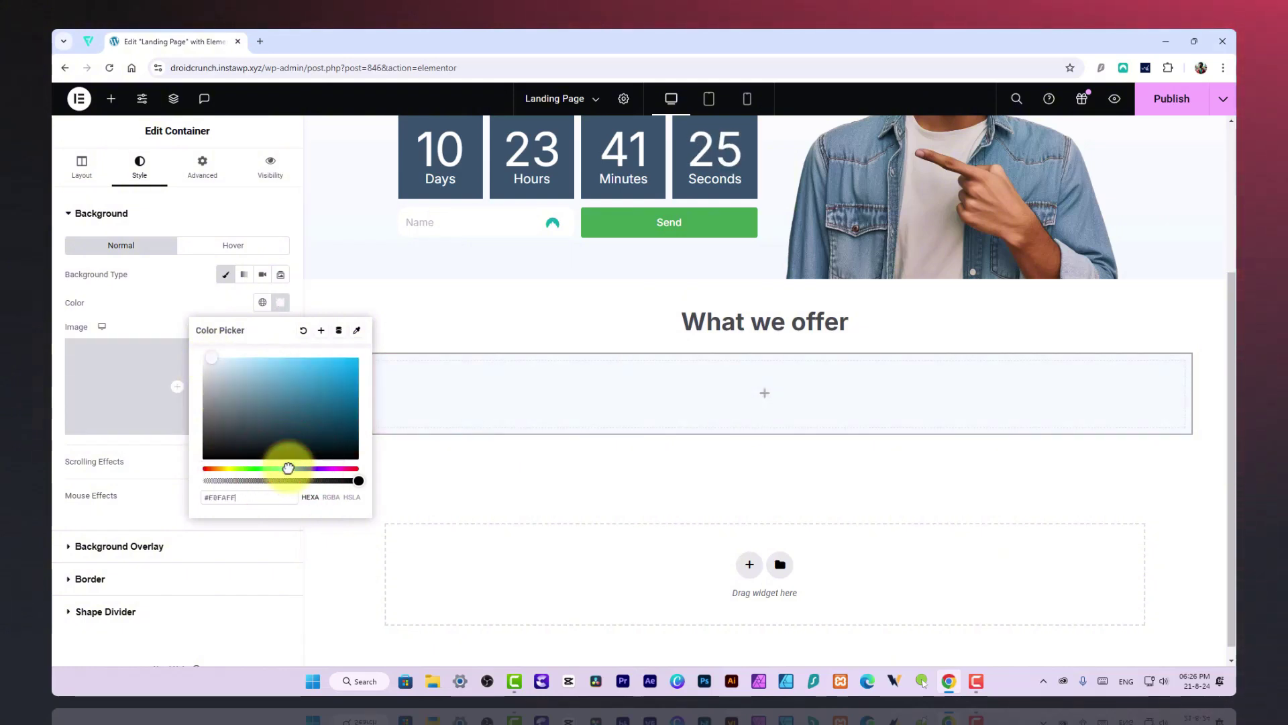
{"action": "left_click_drag", "start_coordinate": [290, 468], "coordinate": [284, 469]}
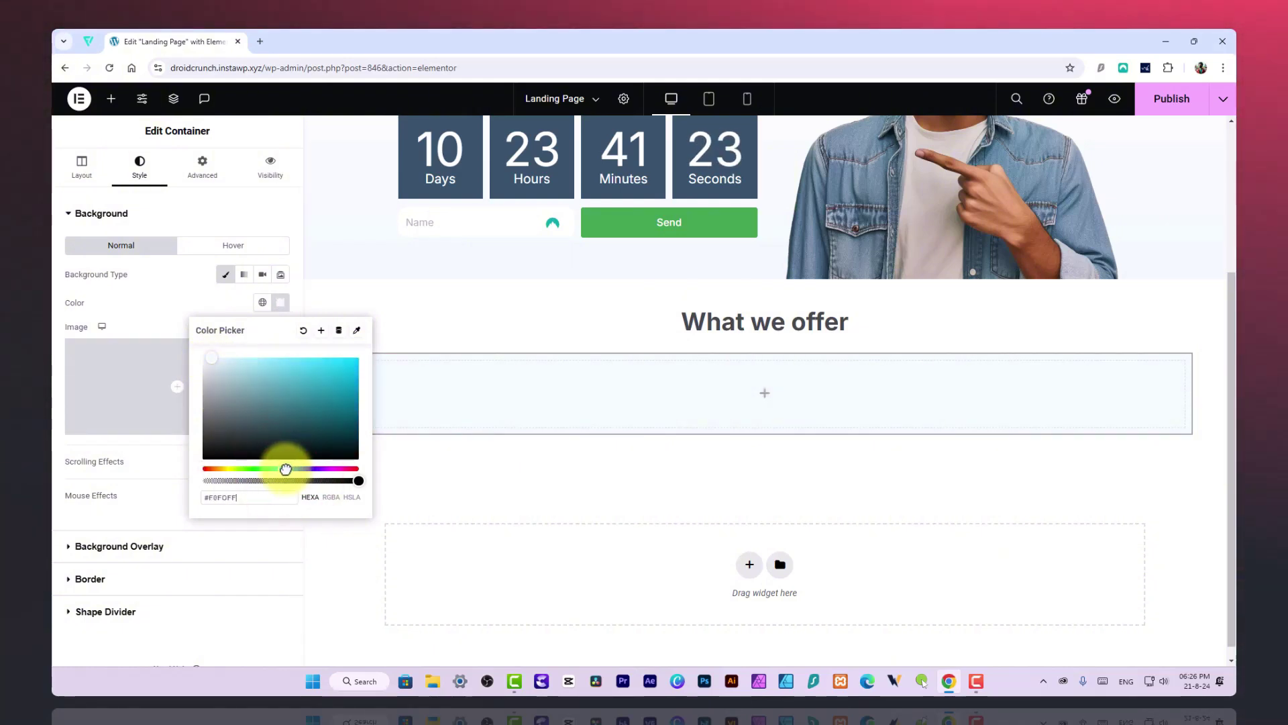
{"action": "left_click", "coordinate": [178, 316]}
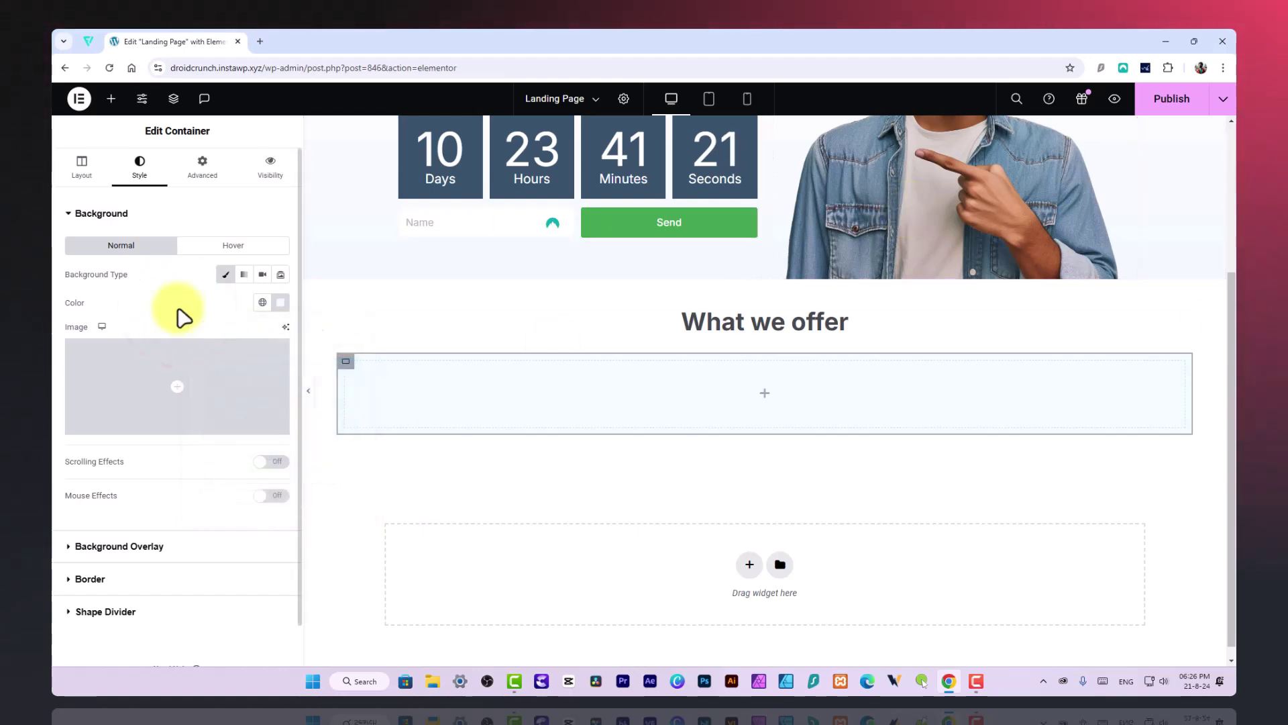
Step: Add a heading to the light blue container and replace its placeholder text with "CTR Improvement"
{"action": "left_click", "coordinate": [110, 98]}
{"action": "left_click_drag", "start_coordinate": [115, 430], "coordinate": [423, 389]}
{"action": "triple_click", "coordinate": [543, 402]}
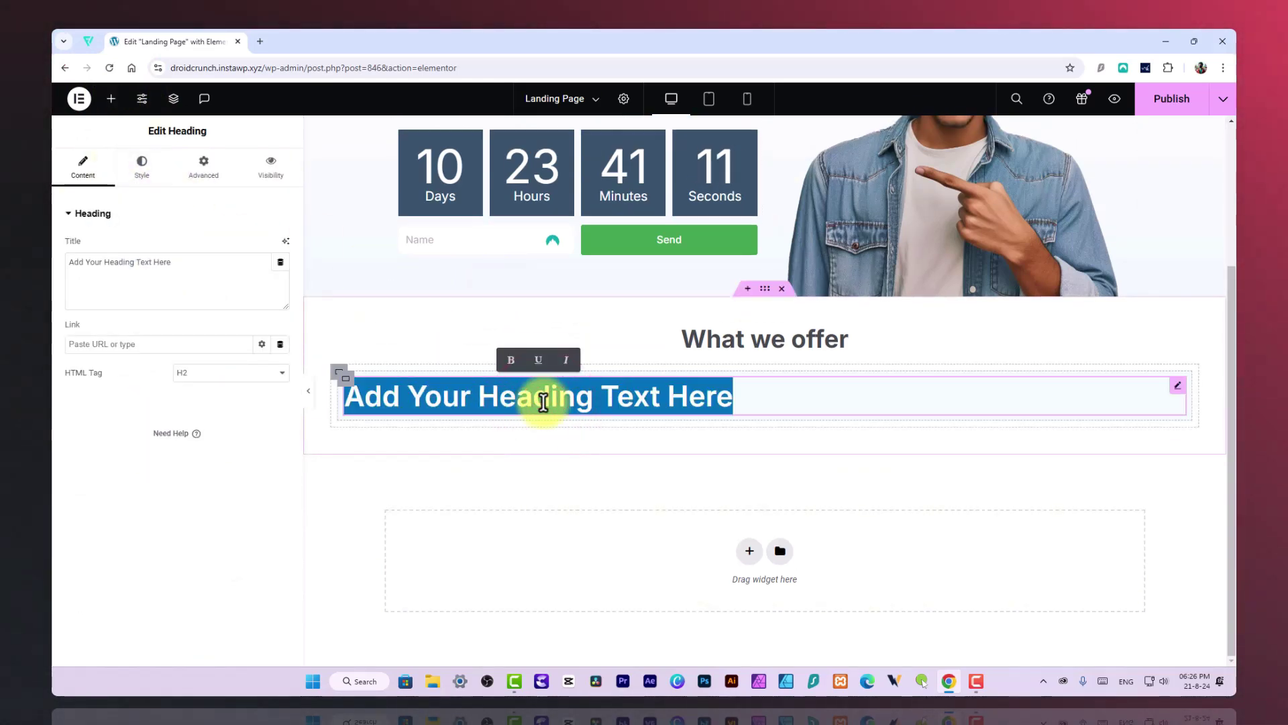
{"action": "scroll", "coordinate": [547, 396], "scroll_direction": "up", "scroll_amount": 3}
{"action": "scroll", "coordinate": [627, 393], "scroll_direction": "down", "scroll_amount": 3}
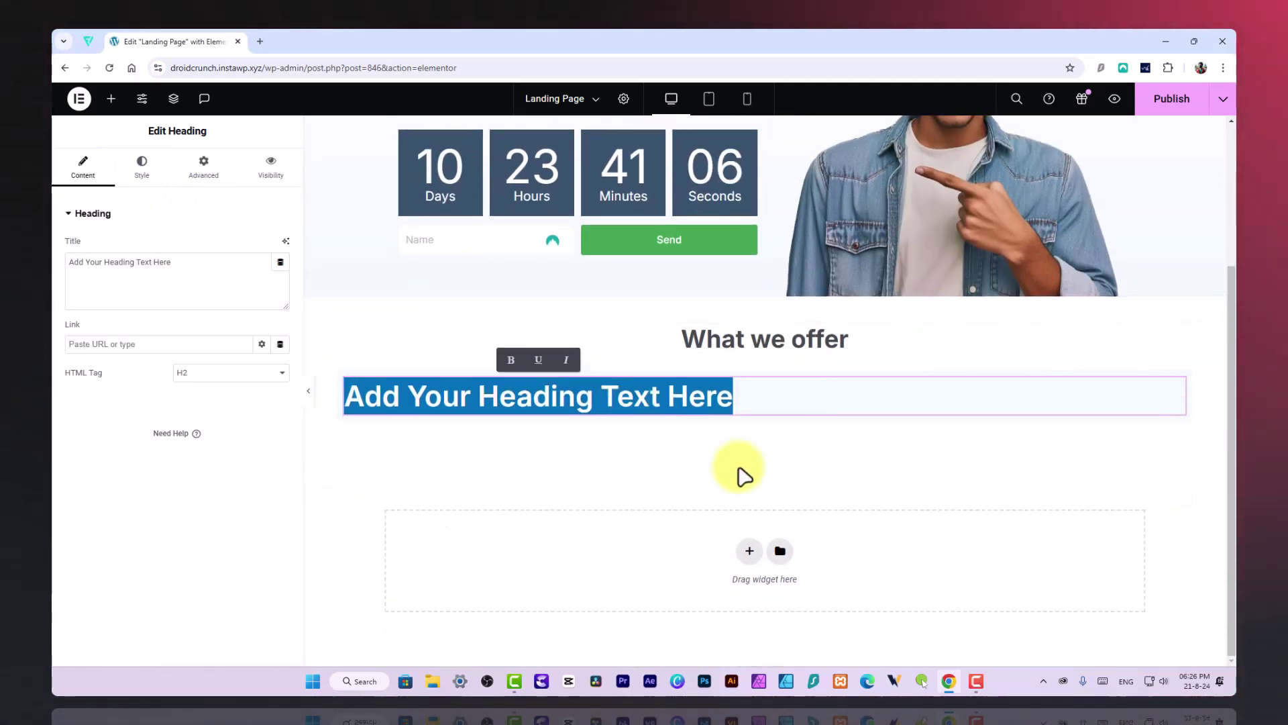
{"action": "type", "text": "CTR Improvement"}
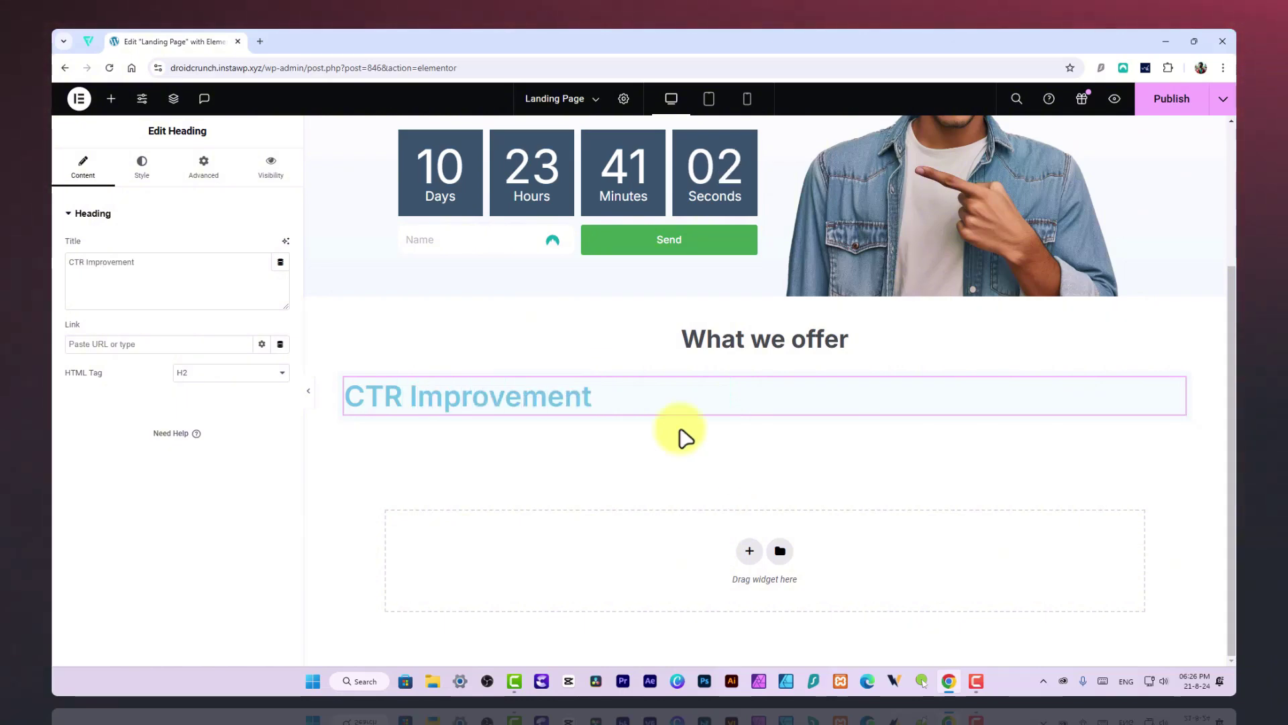
Step: Change the "CTR Improvement" heading's text color to a dark bluish gray
{"action": "left_click", "coordinate": [137, 174]}
{"action": "left_click", "coordinate": [281, 274]}
{"action": "left_click_drag", "start_coordinate": [252, 362], "coordinate": [226, 413]}
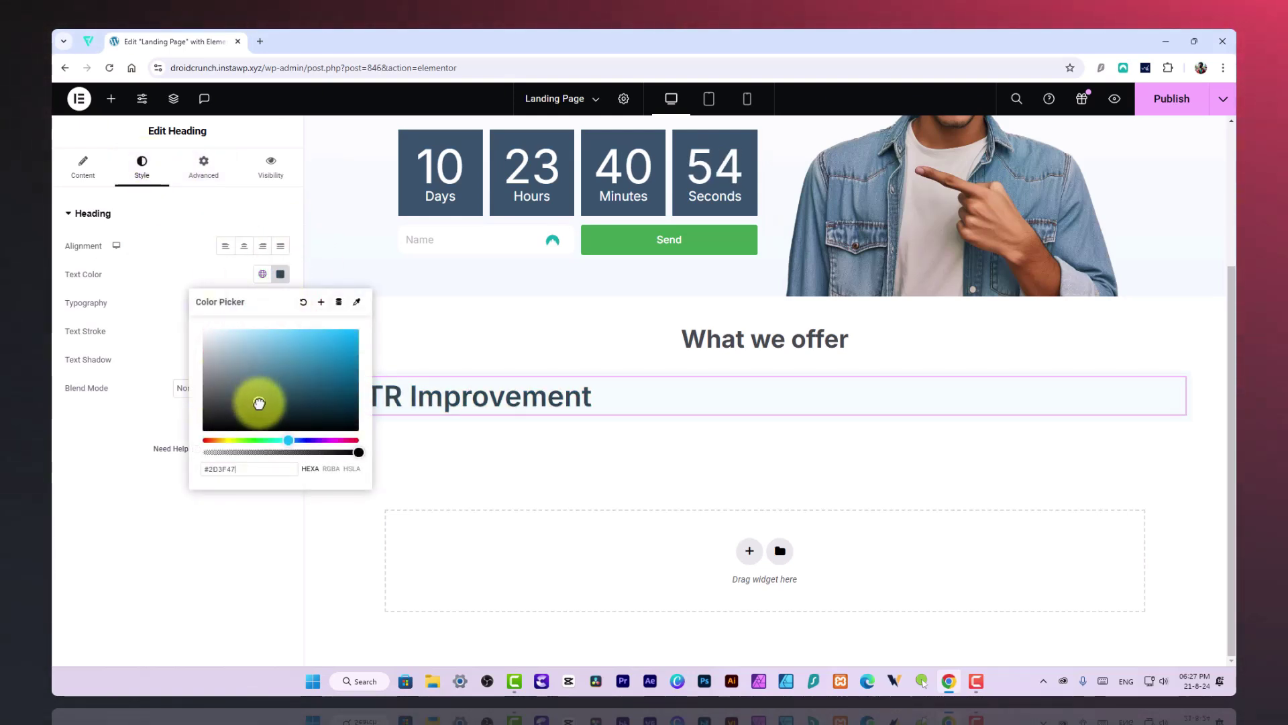
{"action": "left_click", "coordinate": [134, 472]}
{"action": "left_click", "coordinate": [873, 326]}
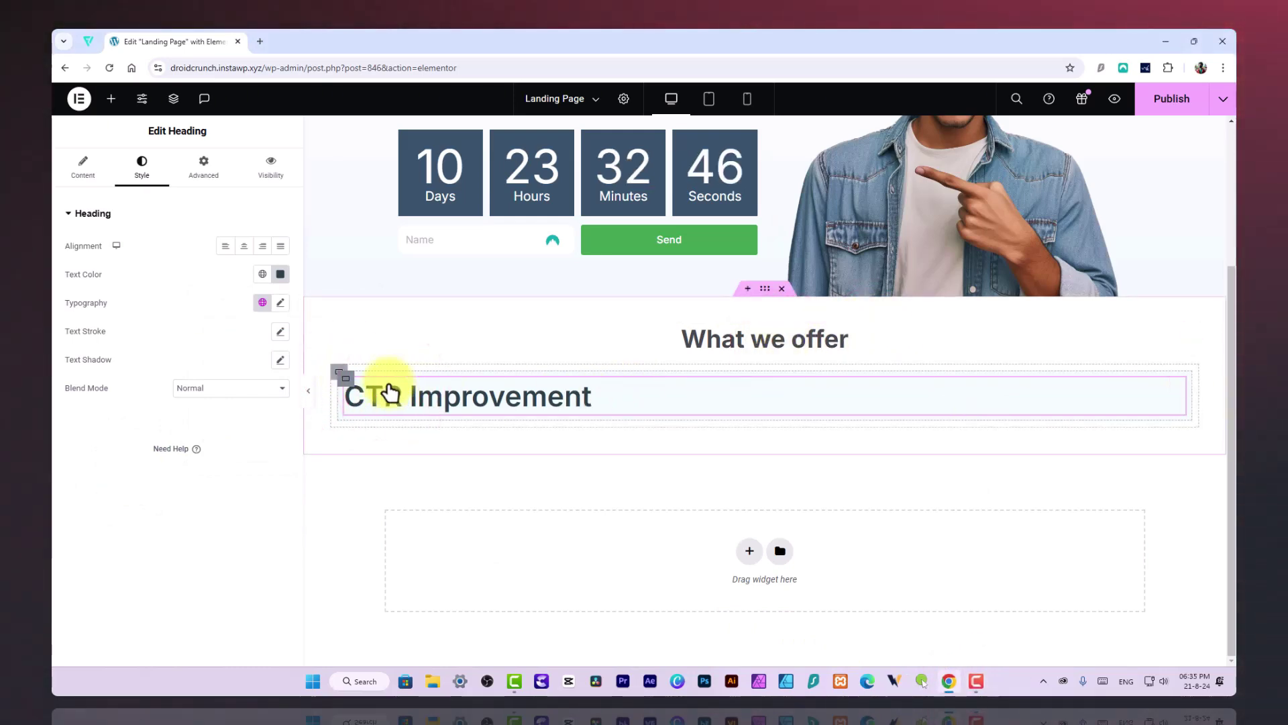
Step: Set the "CTR Improvement" heading's font size to 20 px and publish the page changes
{"action": "left_click", "coordinate": [281, 303]}
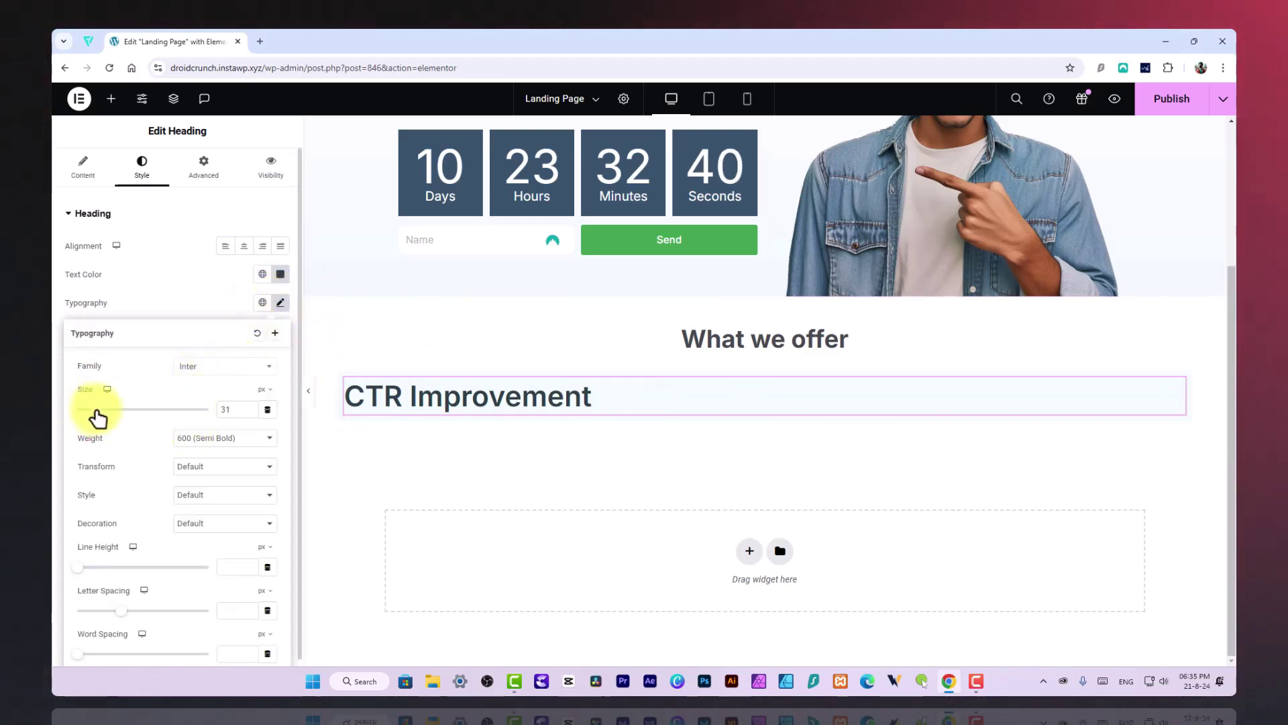
{"action": "left_click_drag", "start_coordinate": [96, 416], "coordinate": [88, 413]}
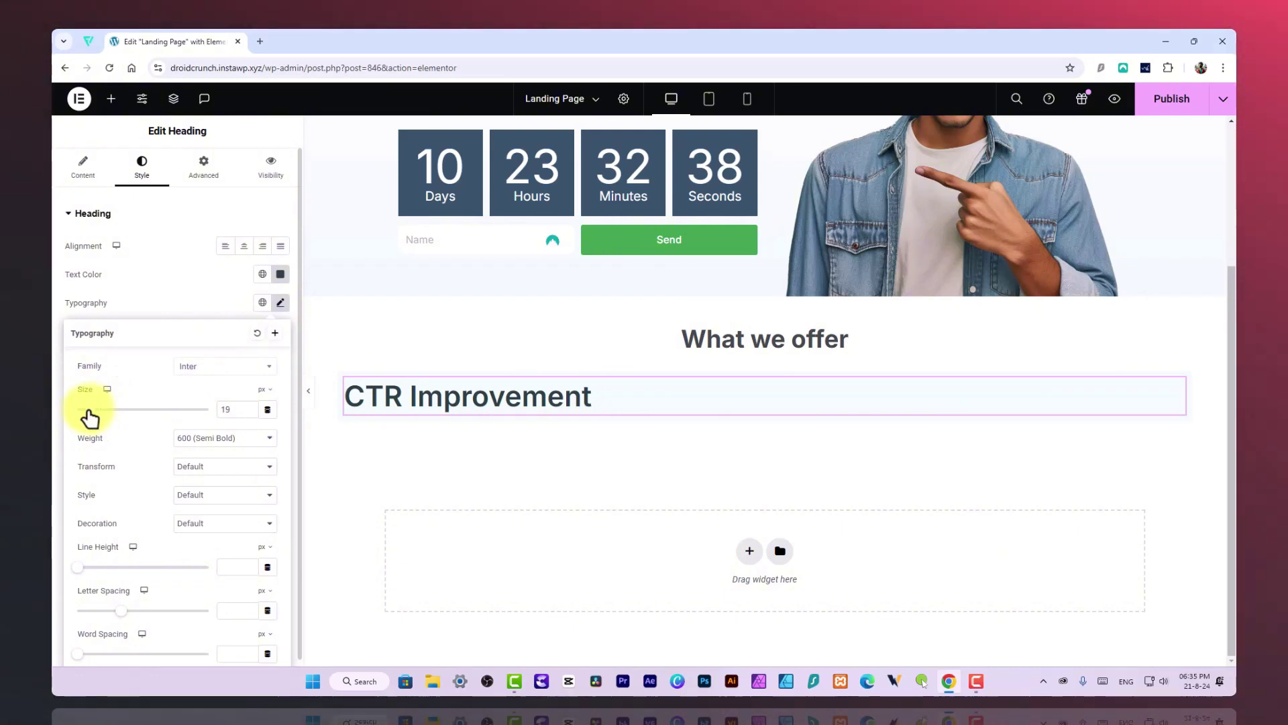
{"action": "left_click", "coordinate": [249, 412]}
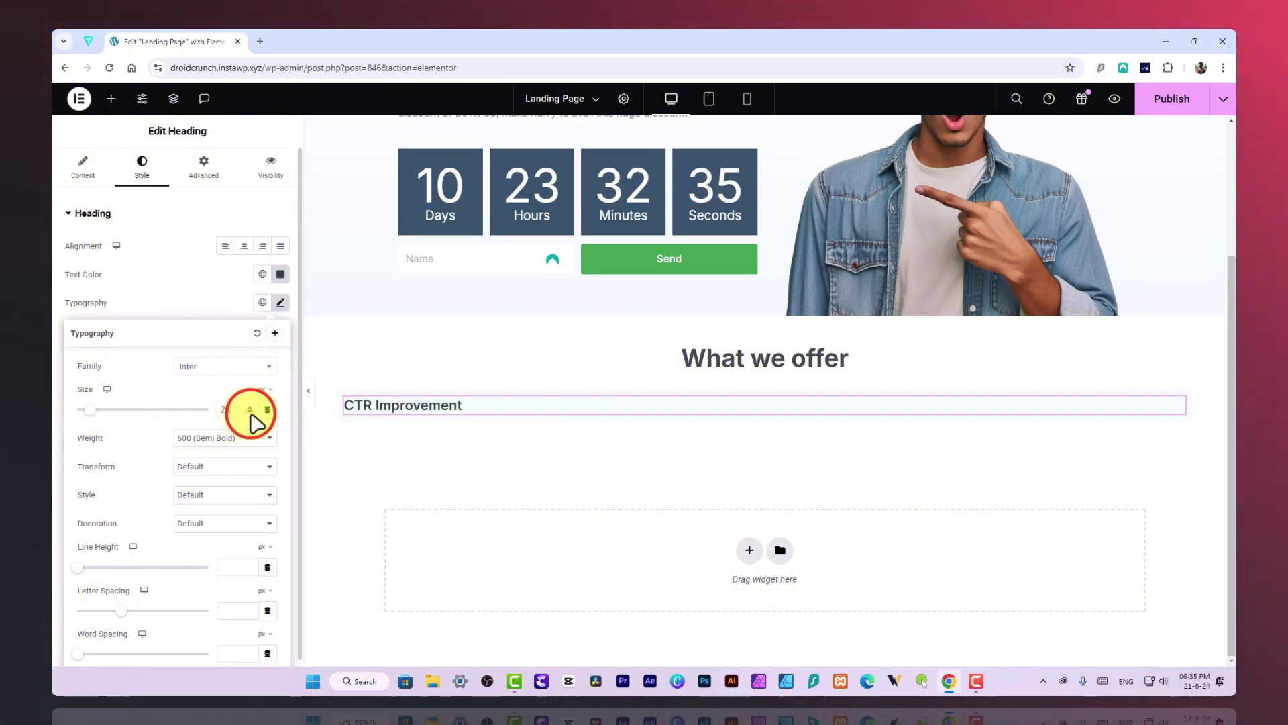
{"action": "left_click", "coordinate": [281, 302]}
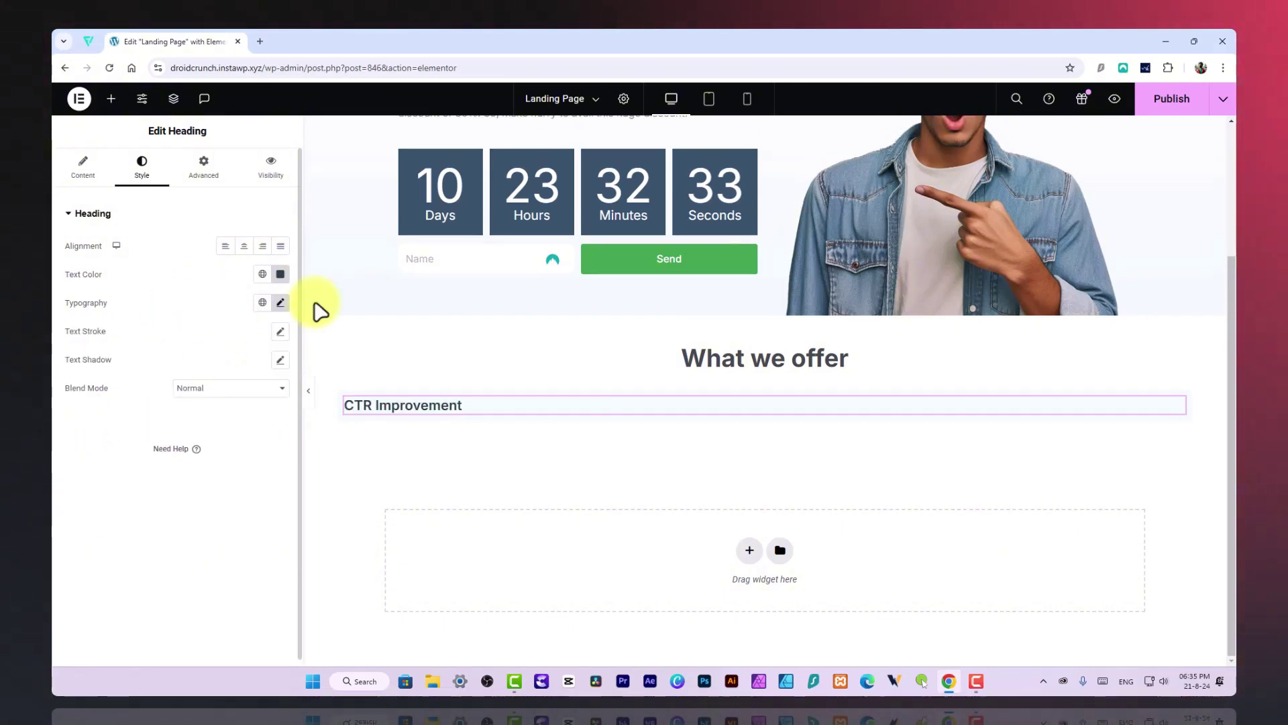
{"action": "left_click", "coordinate": [1155, 113]}
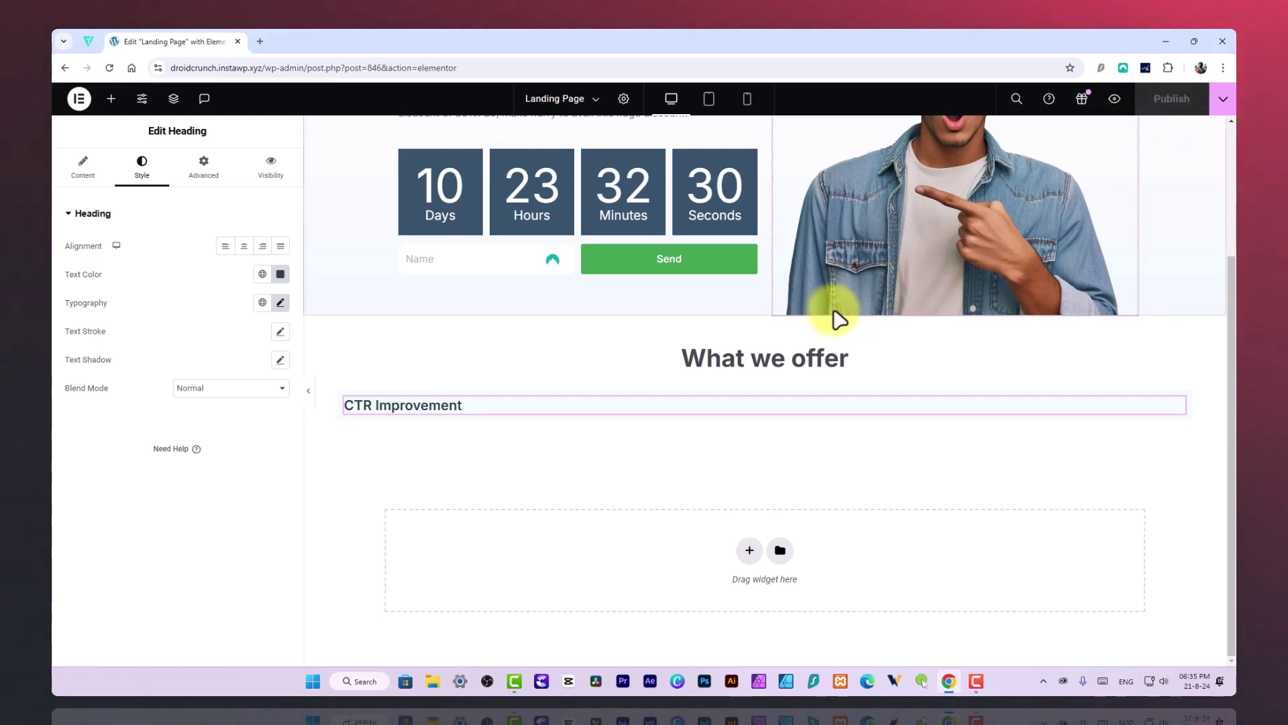
Step: Add a Text Editor widget directly below the "CTR Improvement" heading
{"action": "left_click", "coordinate": [471, 405]}
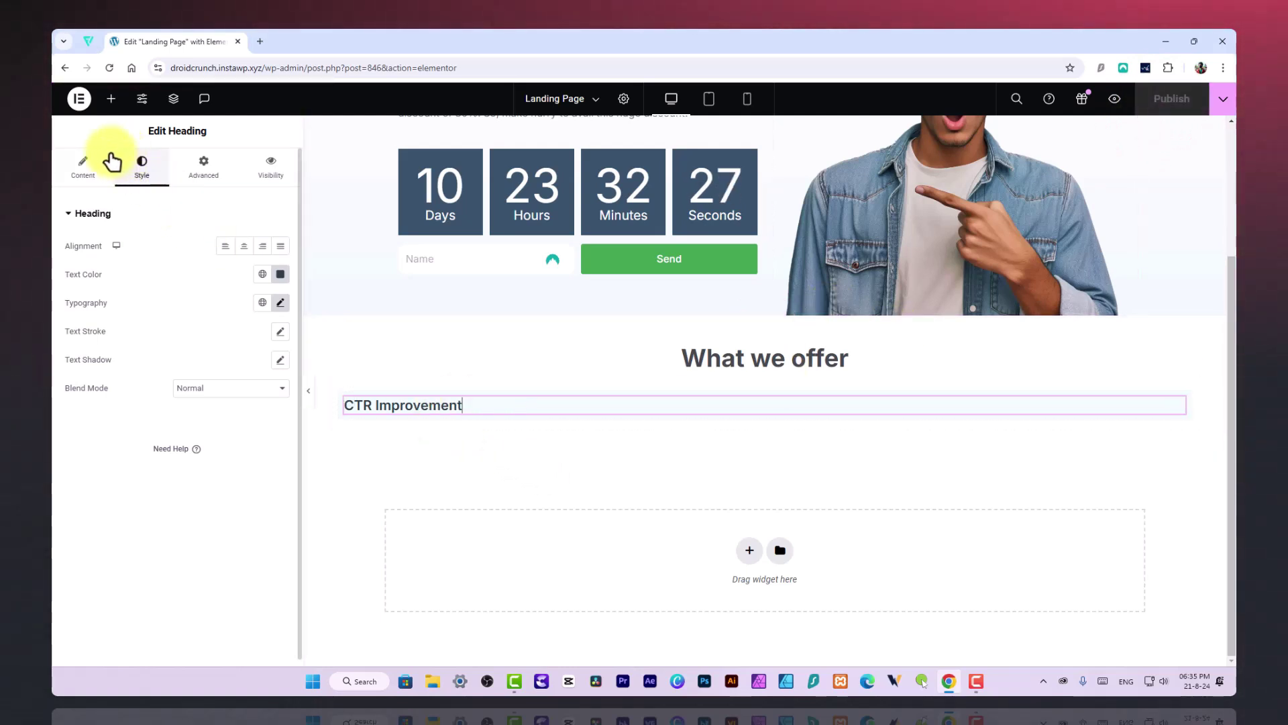
{"action": "left_click", "coordinate": [111, 98]}
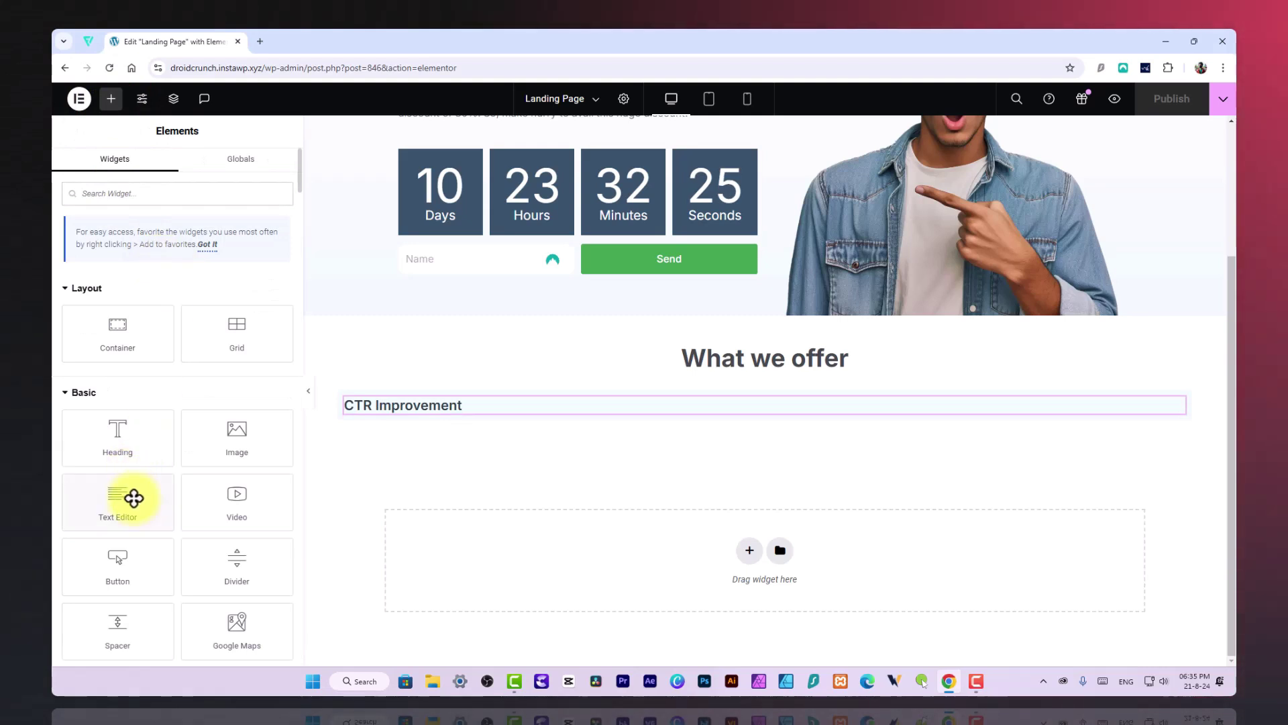
{"action": "left_click_drag", "start_coordinate": [134, 498], "coordinate": [463, 413]}
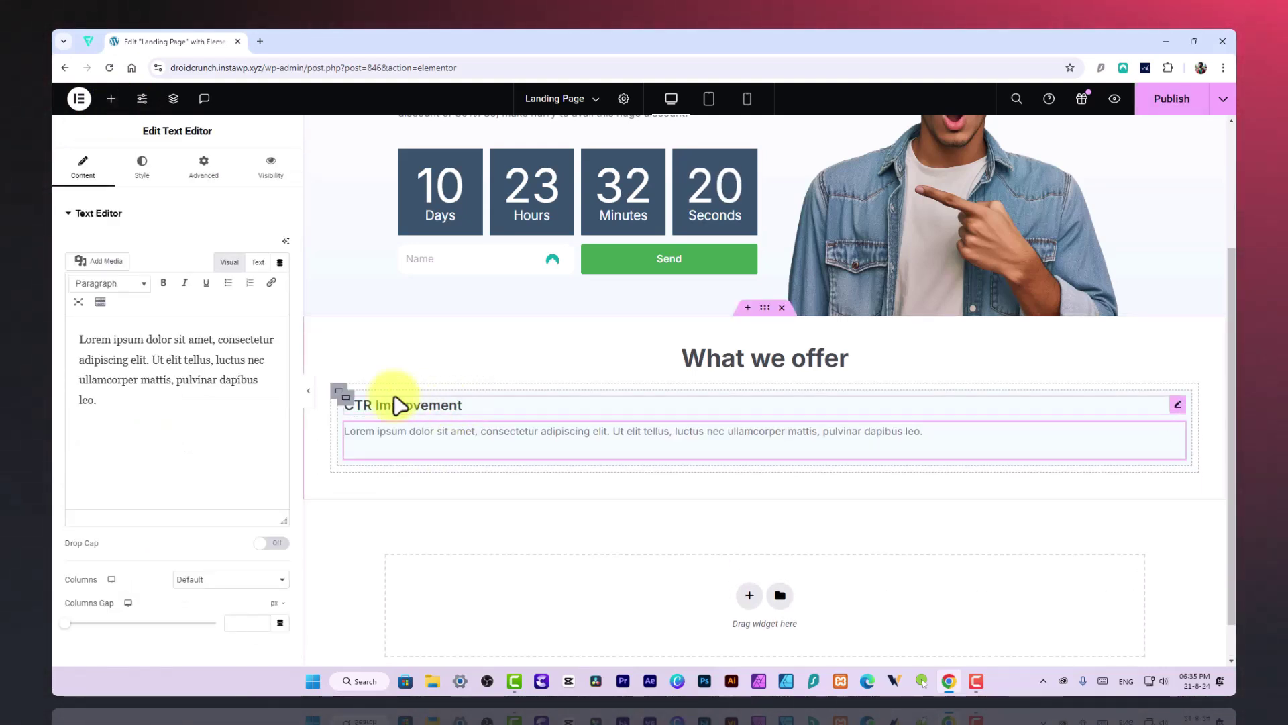
{"action": "left_click", "coordinate": [111, 99]}
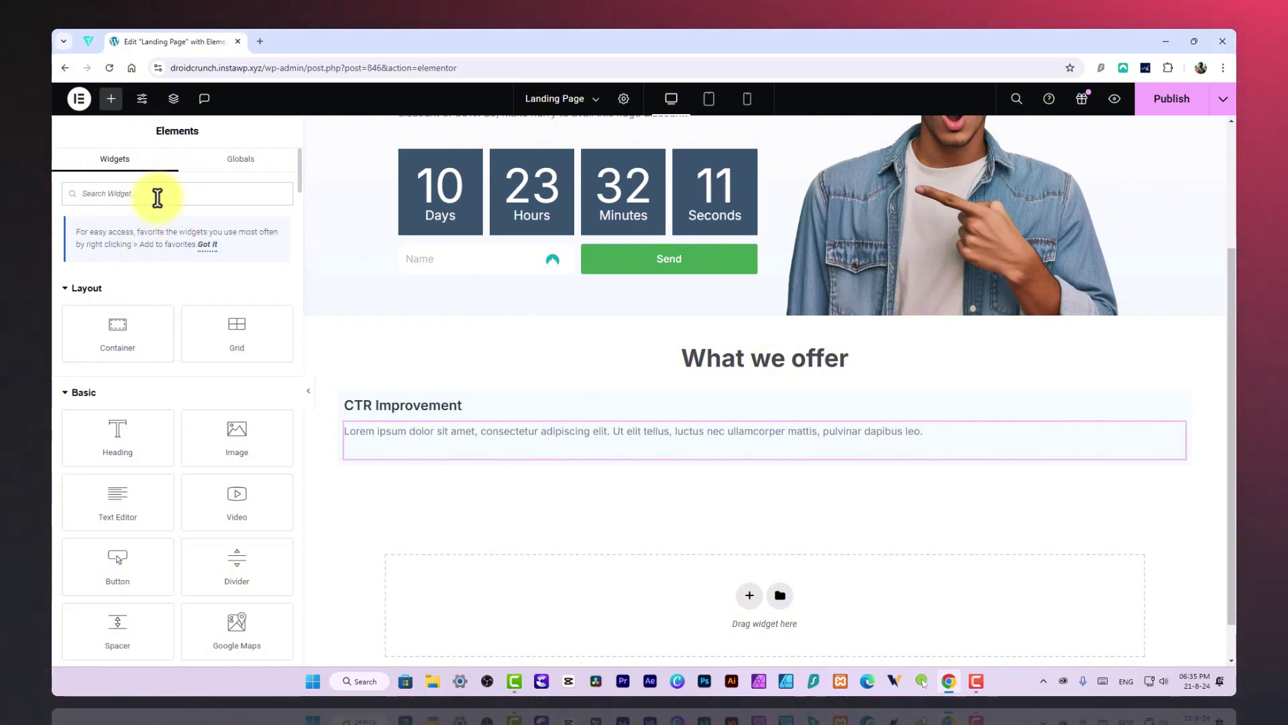
{"action": "left_click", "coordinate": [157, 194]}
{"action": "type", "text": "icon"}
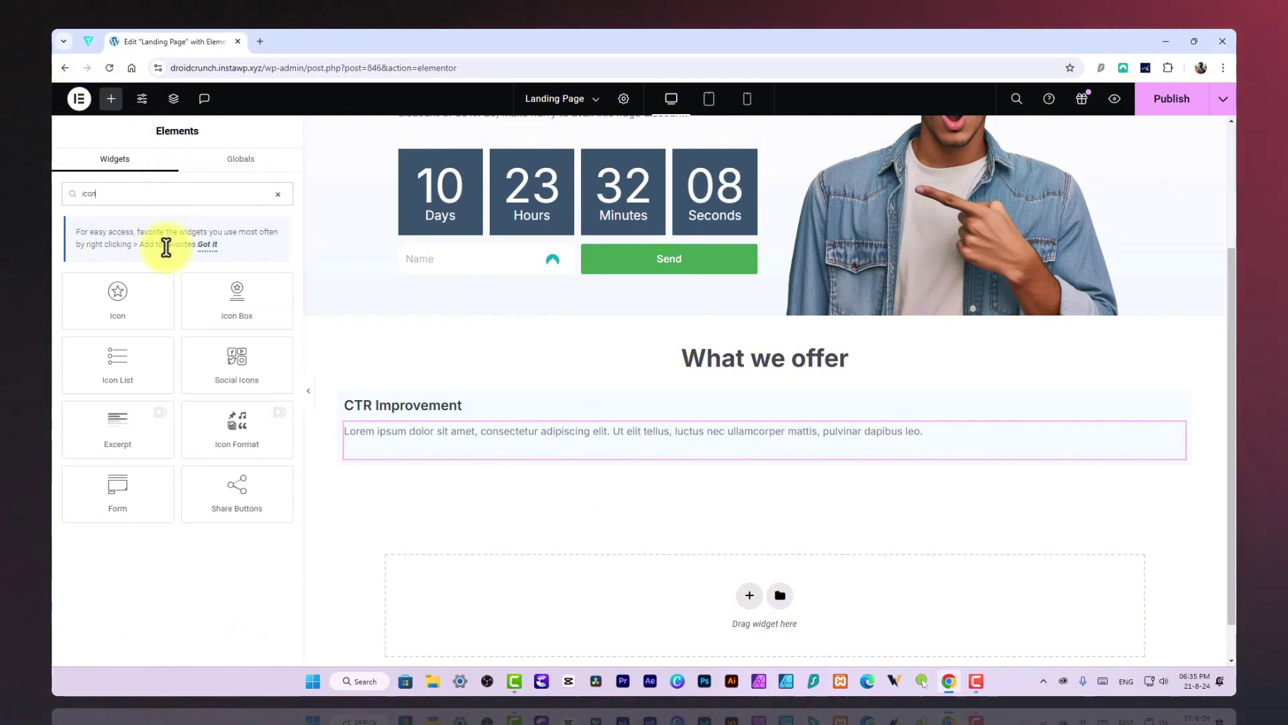
{"action": "left_click_drag", "start_coordinate": [242, 291], "coordinate": [409, 408]}
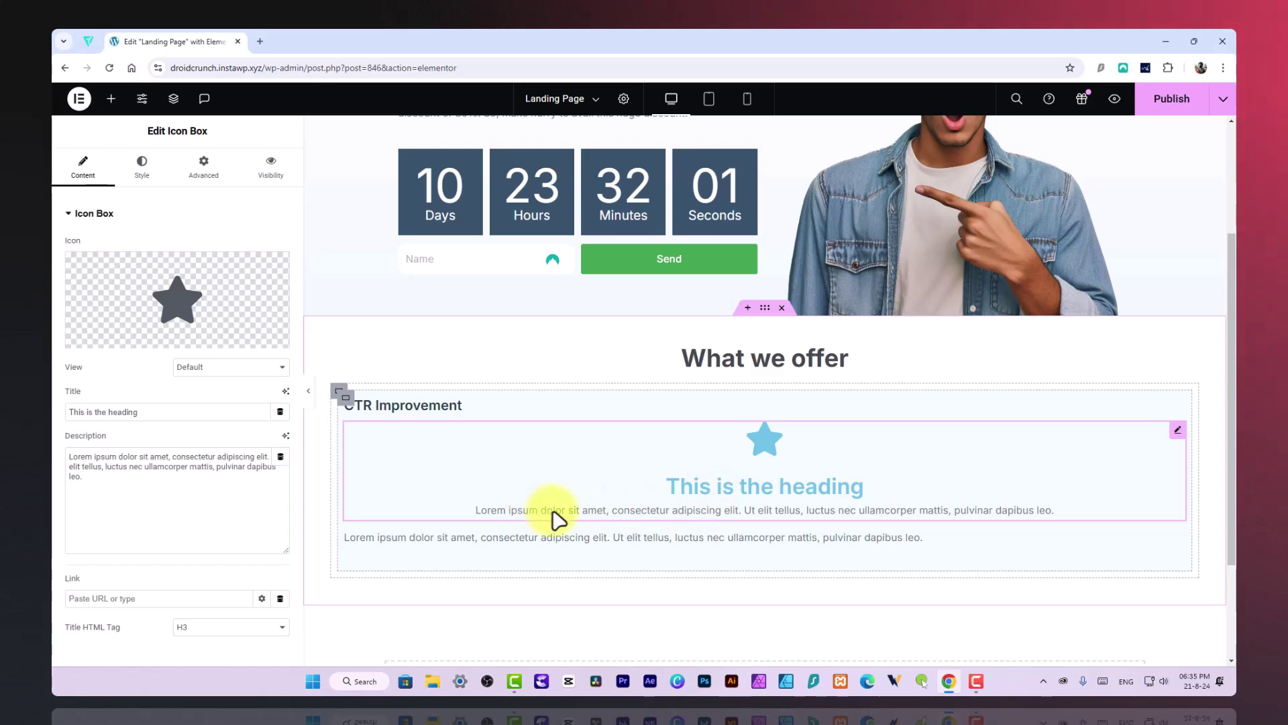
{"action": "right_click", "coordinate": [1010, 435]}
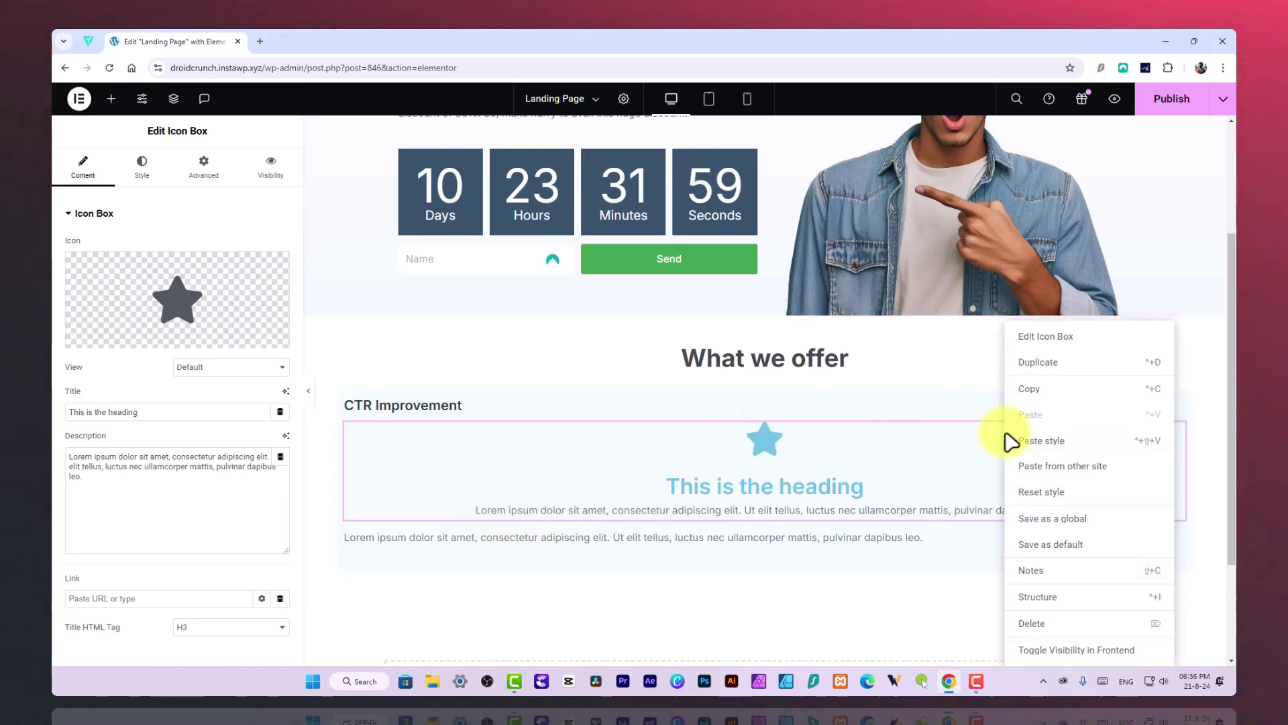
{"action": "left_click", "coordinate": [1031, 627]}
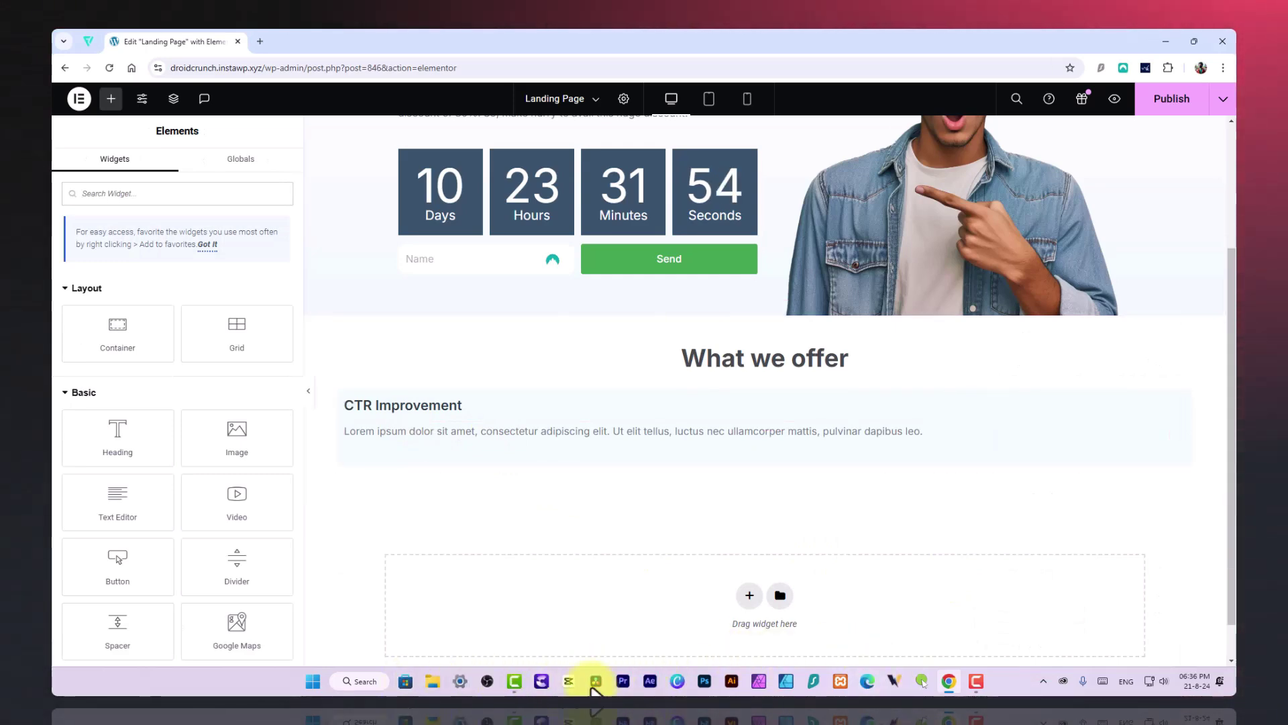
Step: Add an Image widget to the light blue container, directly above the "CTR Improvement" heading
{"action": "key", "text": "alt+Tab"}
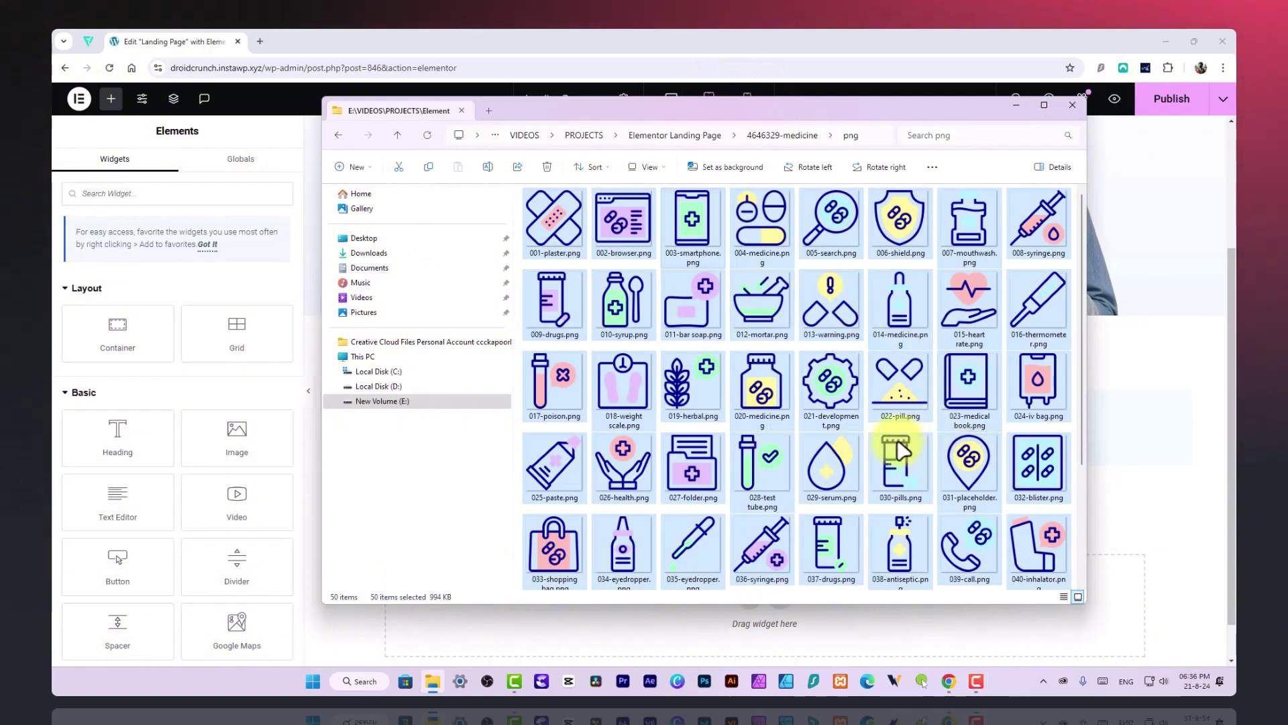
{"action": "left_click", "coordinate": [173, 277]}
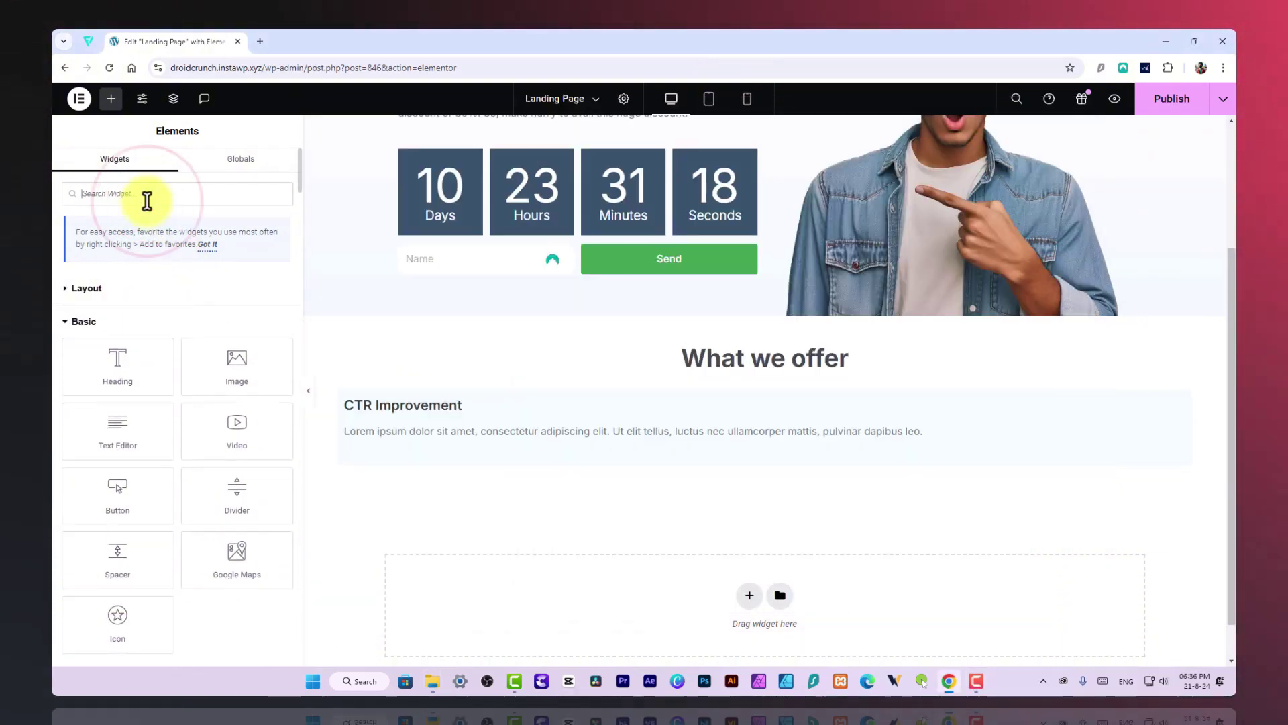
{"action": "type", "text": "image"}
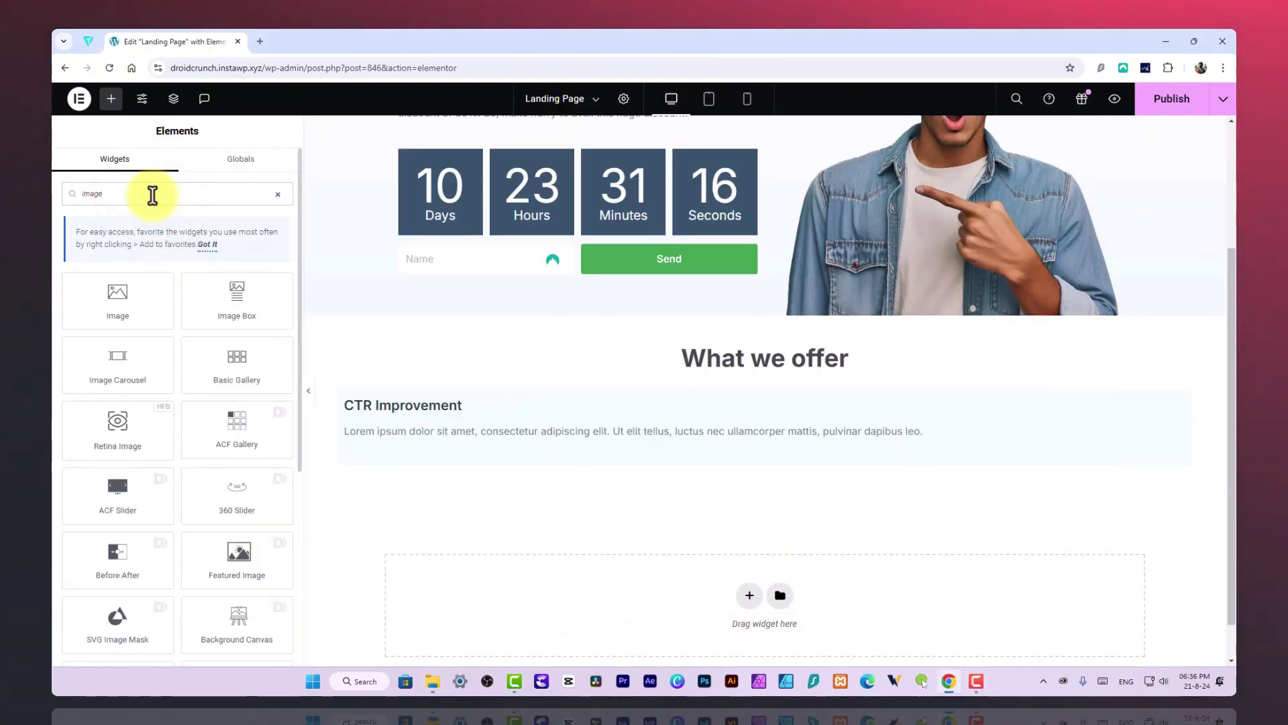
{"action": "left_click_drag", "start_coordinate": [95, 295], "coordinate": [401, 420]}
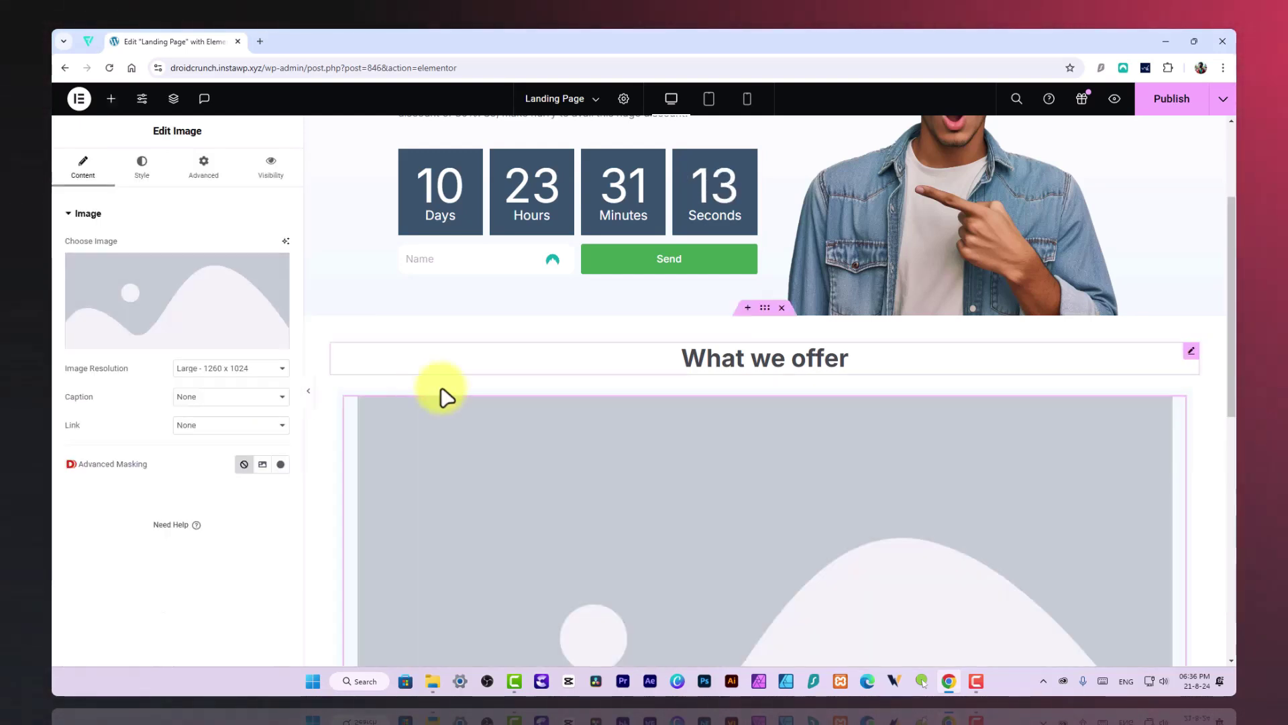
Step: Upload all the PNG icons from the 4646329-medicine "png" folder to the media library for the new Image widget
{"action": "left_click", "coordinate": [423, 423]}
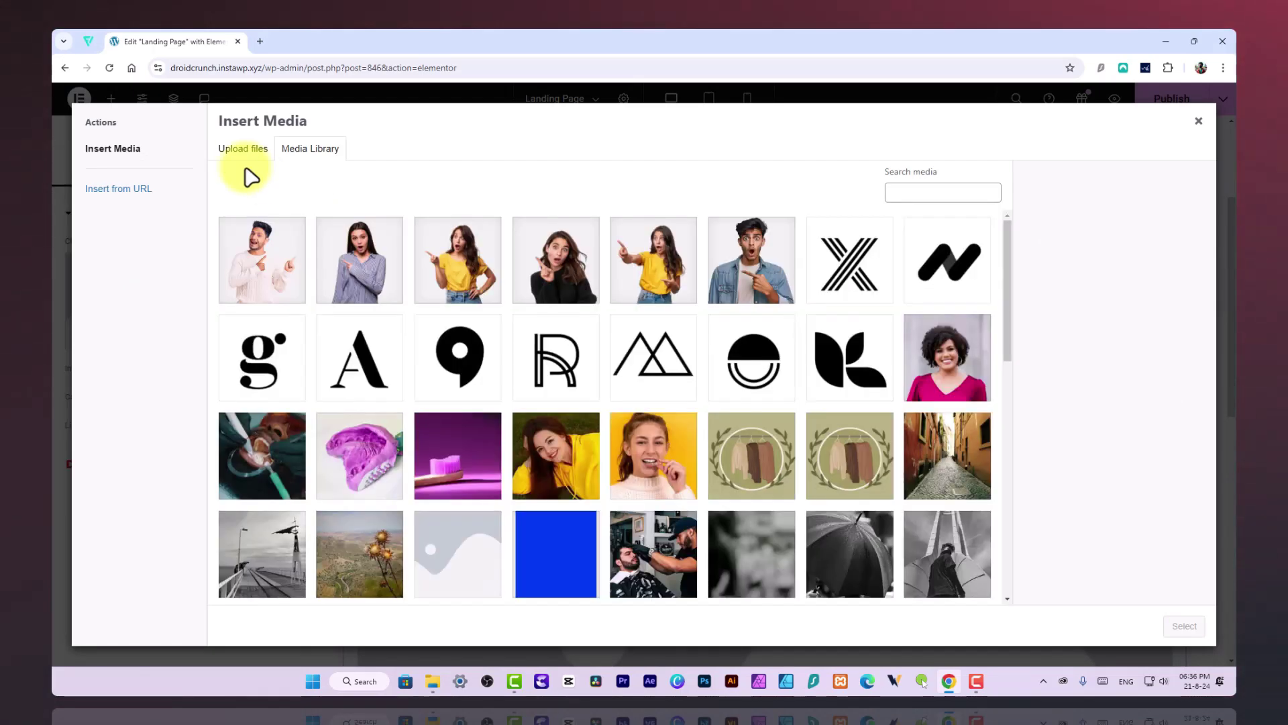
{"action": "left_click", "coordinate": [243, 149]}
{"action": "key", "text": "alt+Tab"}
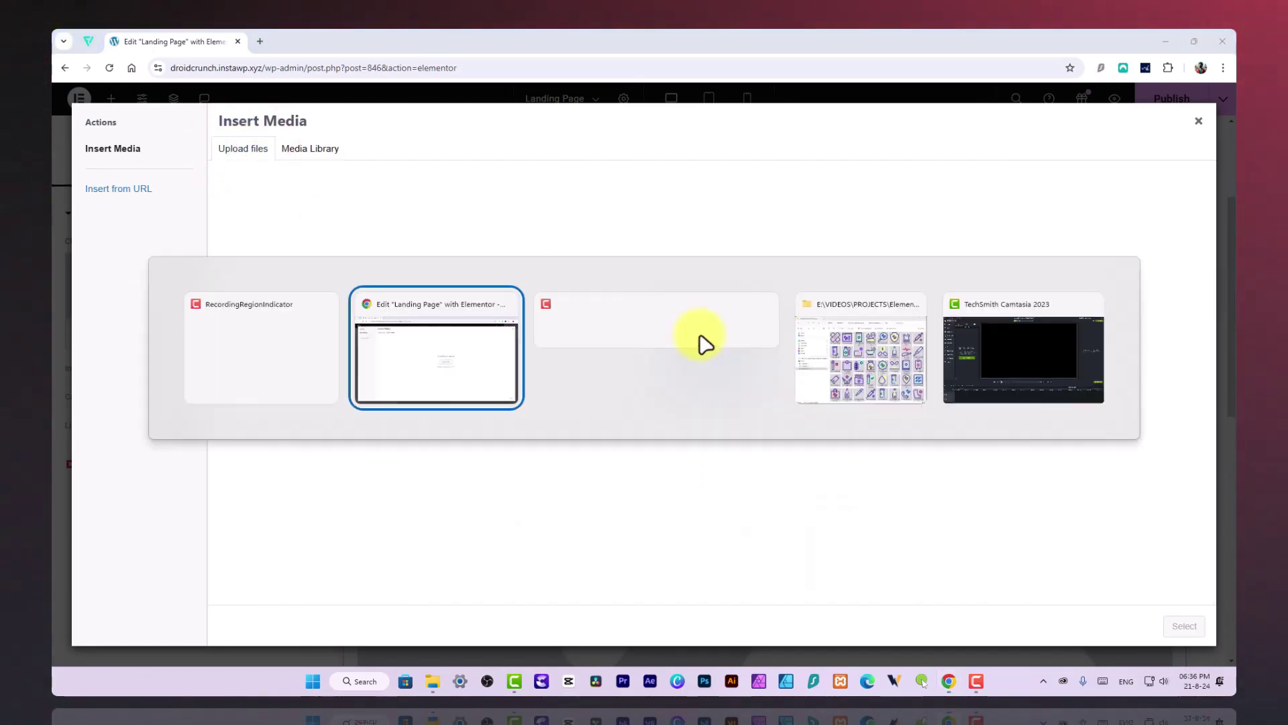
{"action": "left_click", "coordinate": [865, 369]}
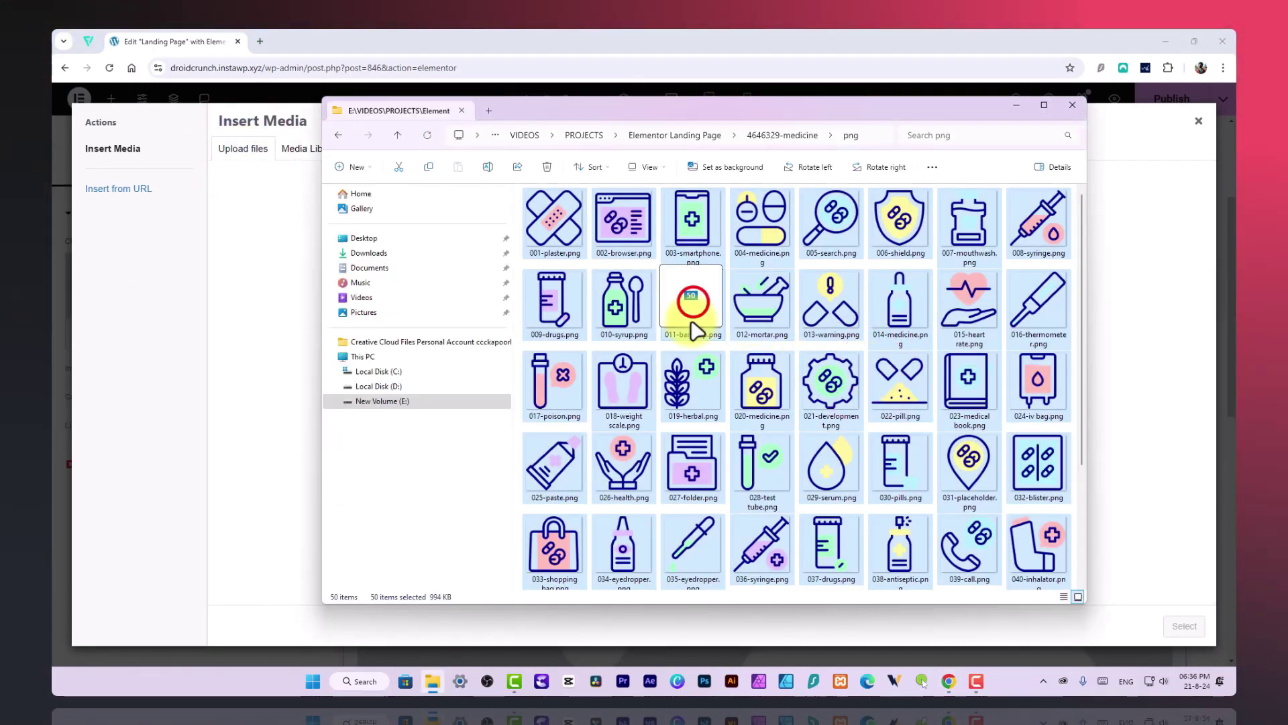
{"action": "left_click_drag", "start_coordinate": [696, 329], "coordinate": [349, 403]}
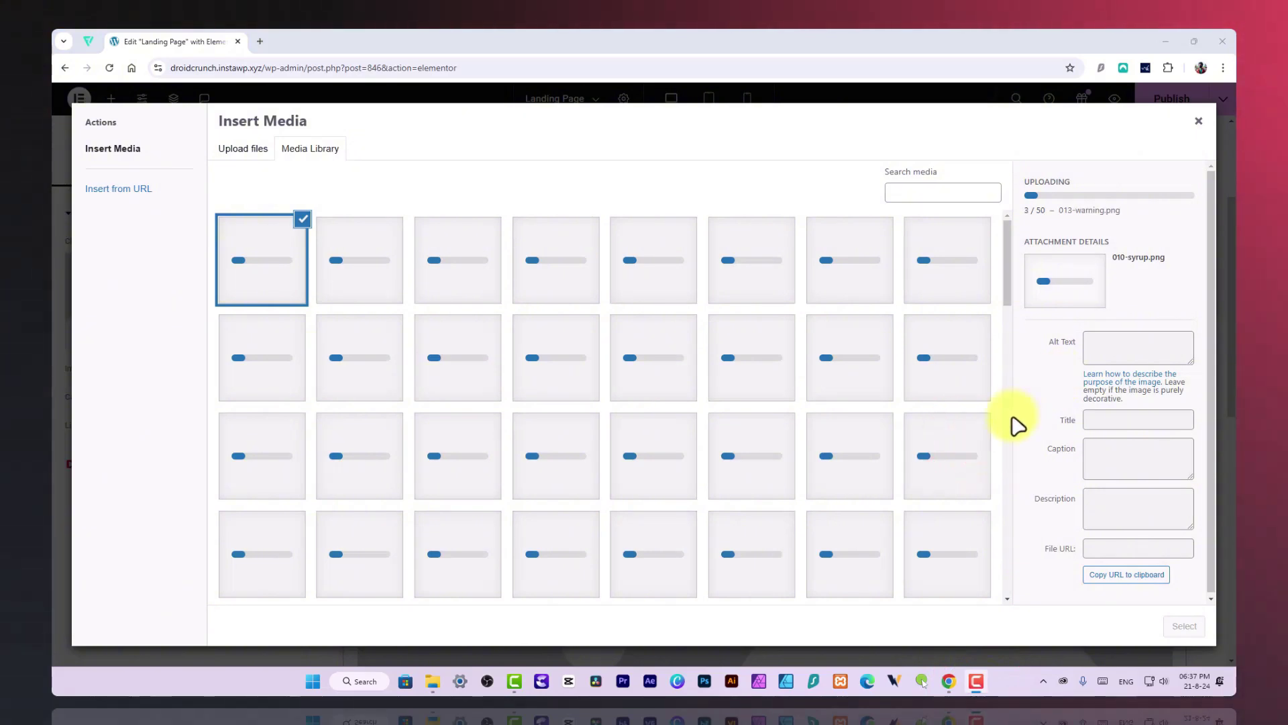
Step: Insert the shopping bag icon 033-shopping-bag.png from the media library into the Image widget
{"action": "mouse_move", "coordinate": [1007, 292]}
{"action": "left_mouse_down"}
{"action": "mouse_move", "coordinate": [1009, 316]}
{"action": "mouse_move", "coordinate": [1012, 270]}
{"action": "left_mouse_up"}
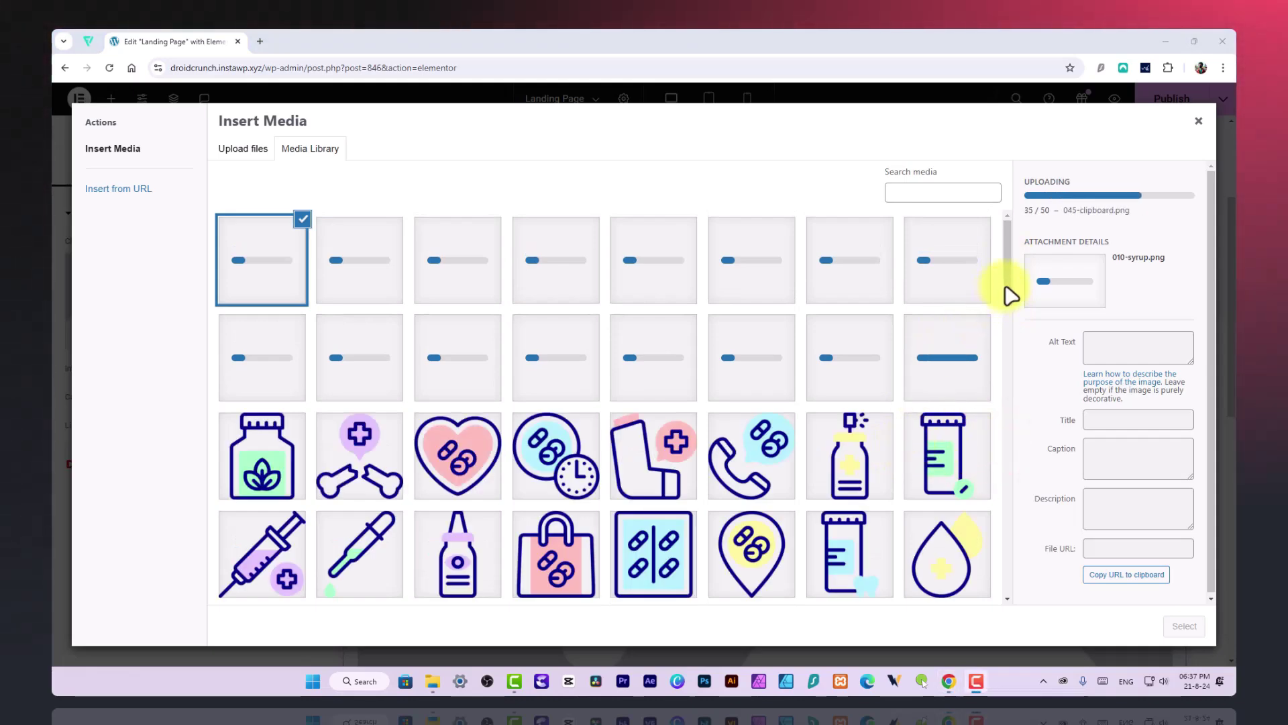
{"action": "left_click", "coordinate": [884, 447]}
{"action": "left_click_drag", "start_coordinate": [1006, 295], "coordinate": [1013, 331]}
{"action": "left_click", "coordinate": [561, 396]}
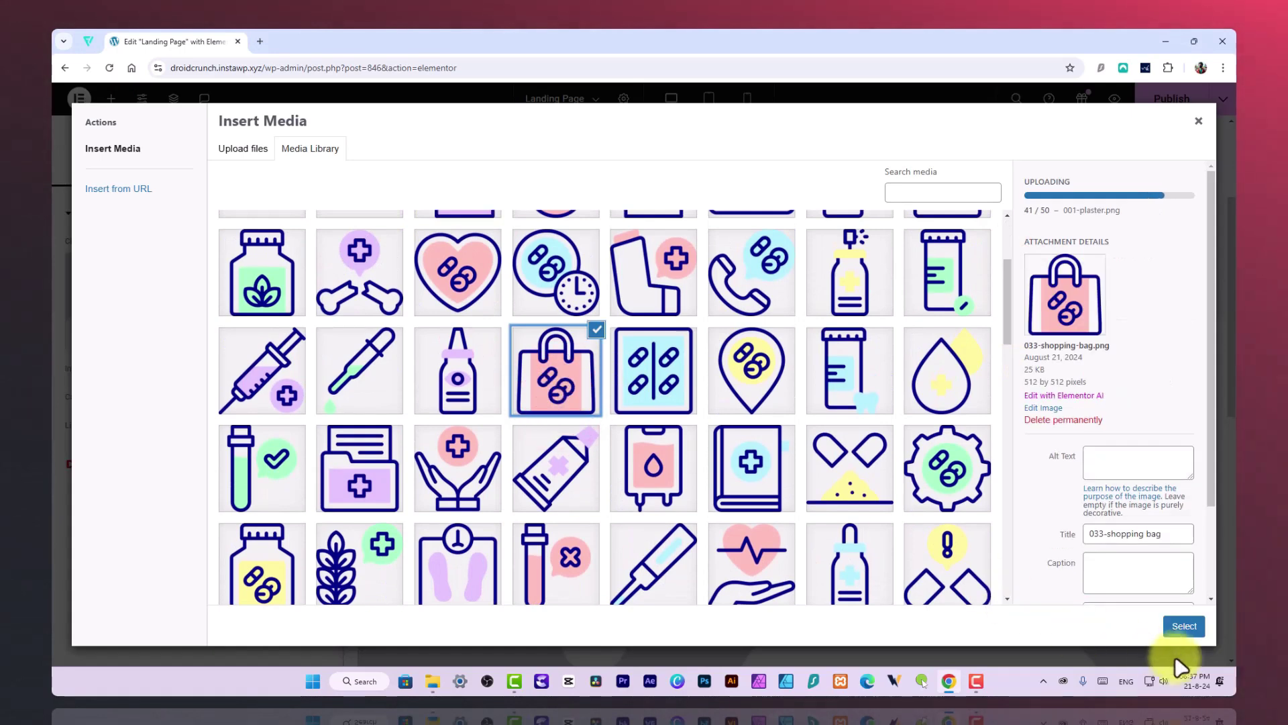
{"action": "left_click", "coordinate": [1184, 625]}
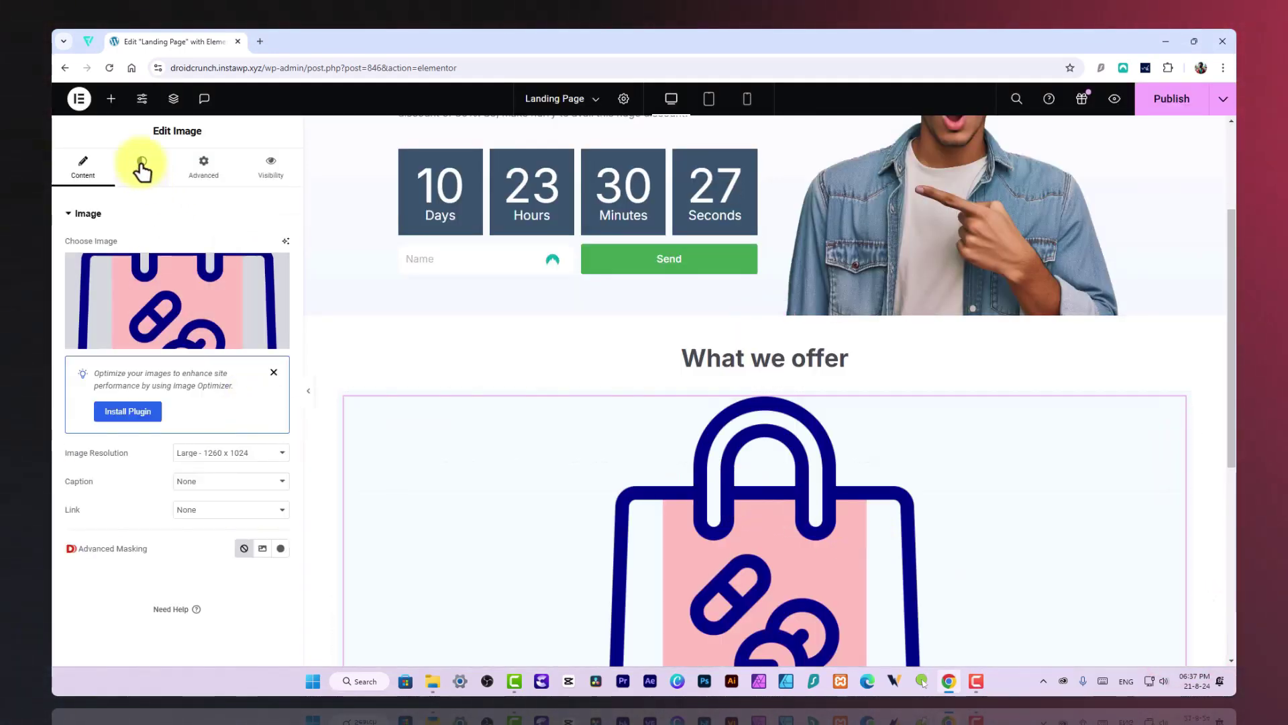
Step: Set the width of the shopping bag image to 30%
{"action": "left_click", "coordinate": [142, 164]}
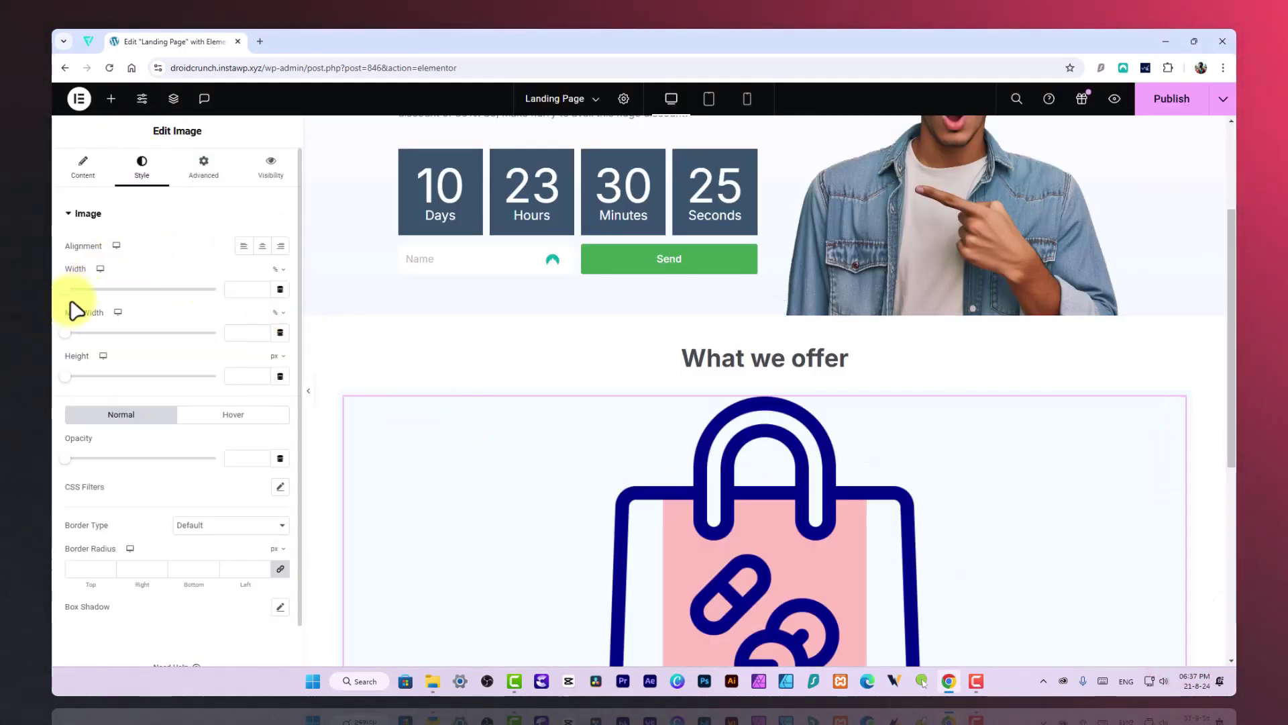
{"action": "left_click_drag", "start_coordinate": [135, 290], "coordinate": [147, 289]}
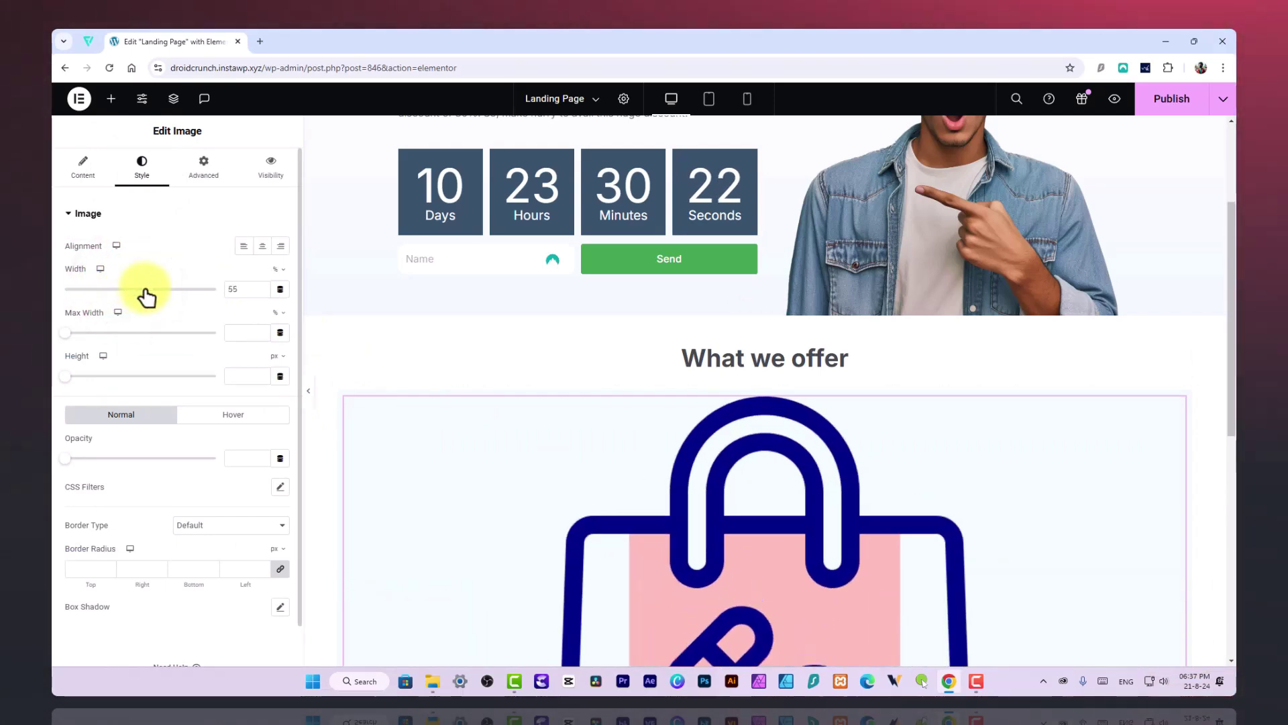
{"action": "left_click", "coordinate": [233, 287]}
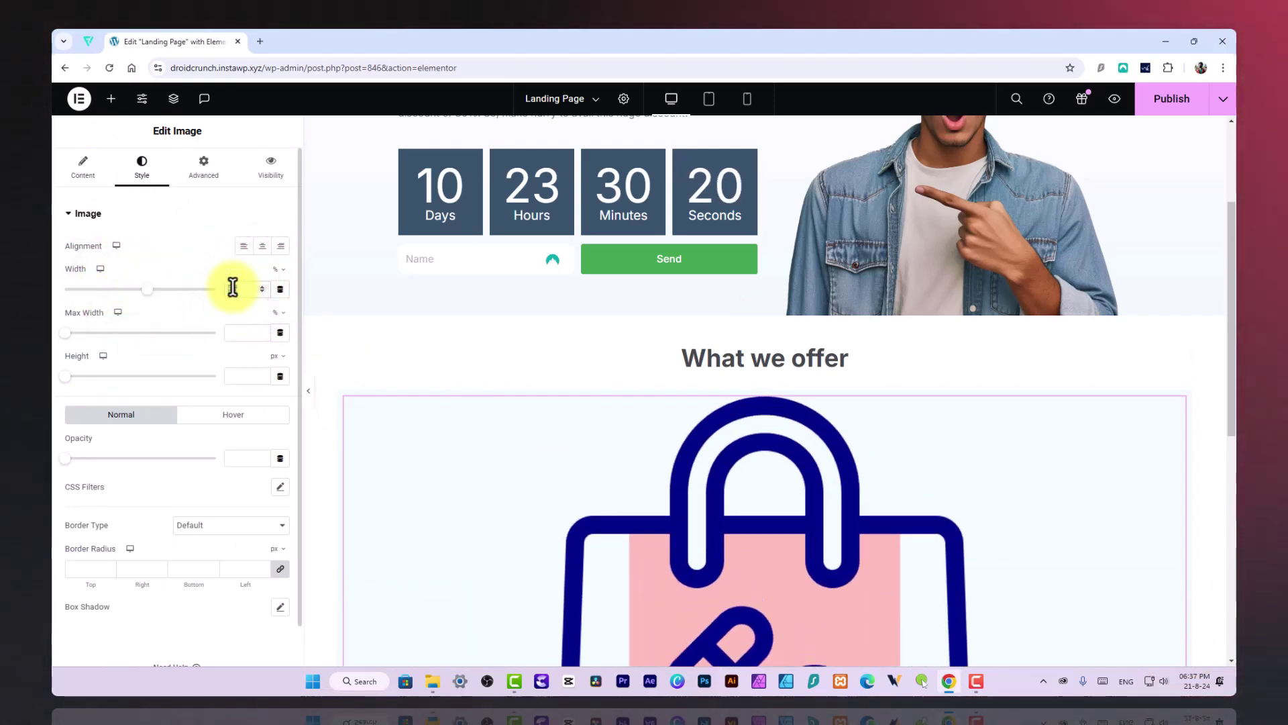
{"action": "type", "text": "30"}
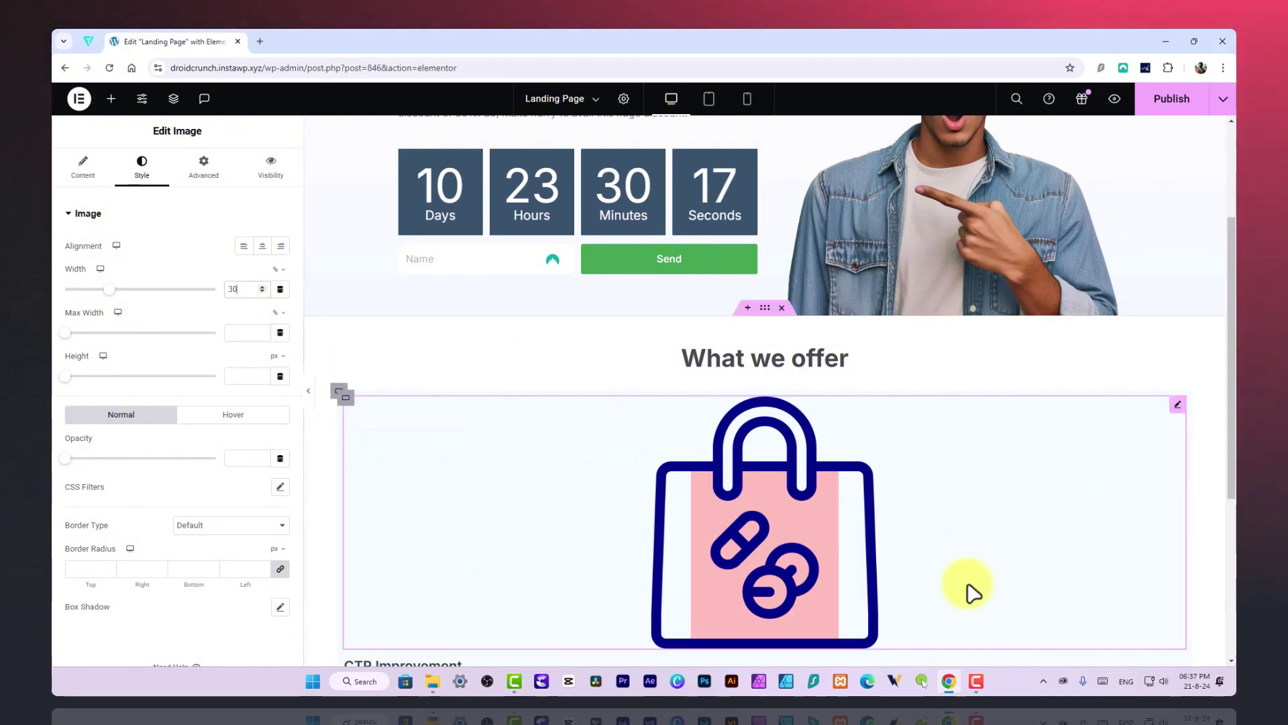
{"action": "left_click", "coordinate": [944, 450]}
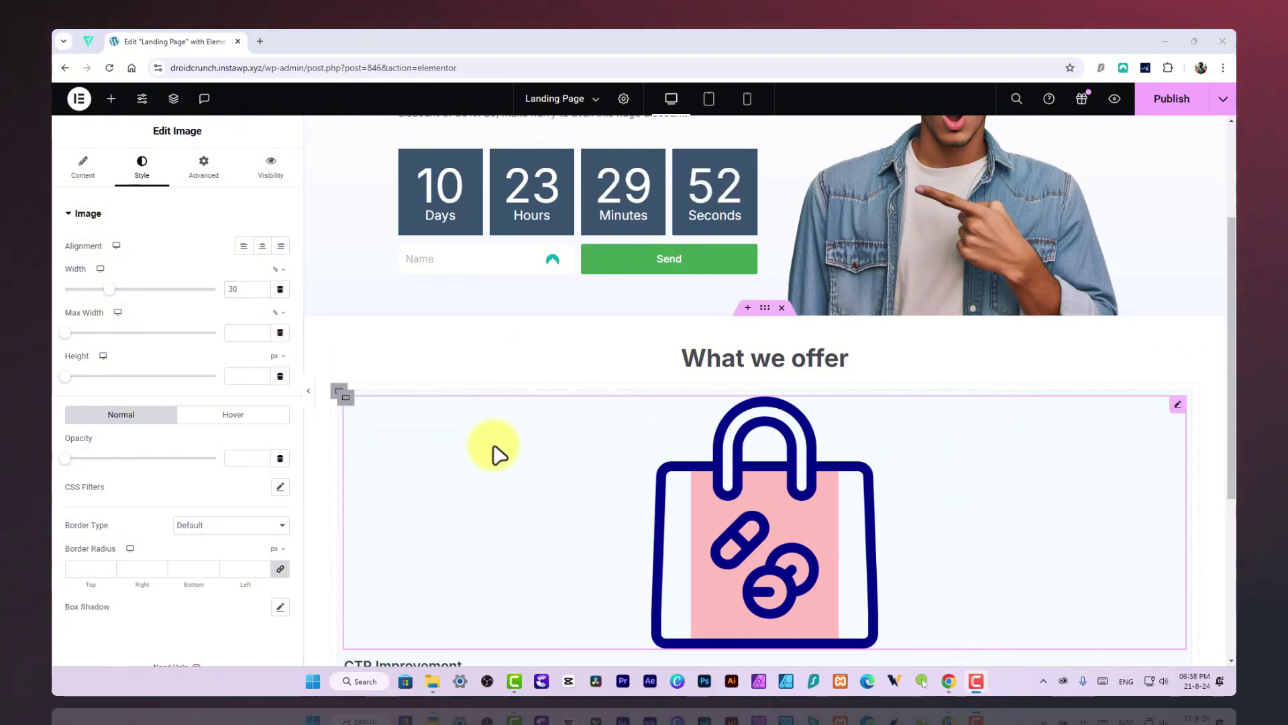
Step: Open the settings of the light blue container that holds the icon, heading and text
{"action": "left_click", "coordinate": [352, 402]}
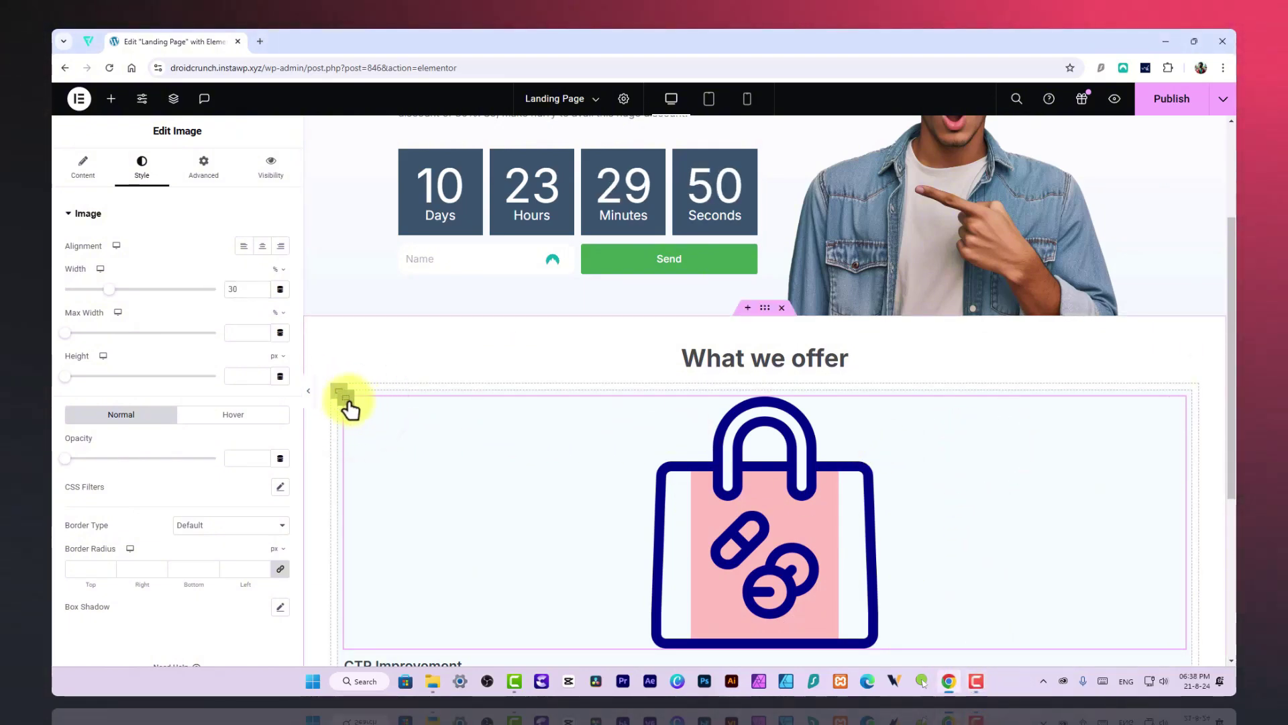
{"action": "left_click", "coordinate": [348, 399]}
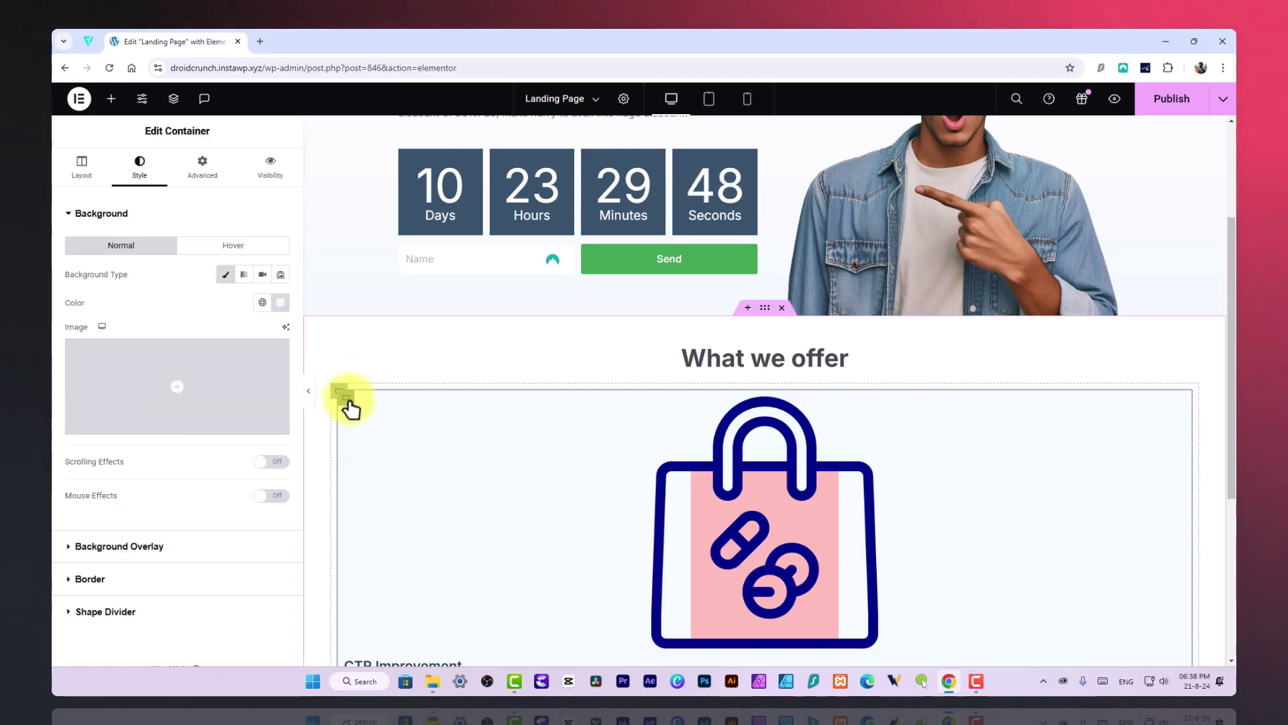
Step: Duplicate the CTR Improvement card container in the What we offer section
{"action": "right_click", "coordinate": [343, 396]}
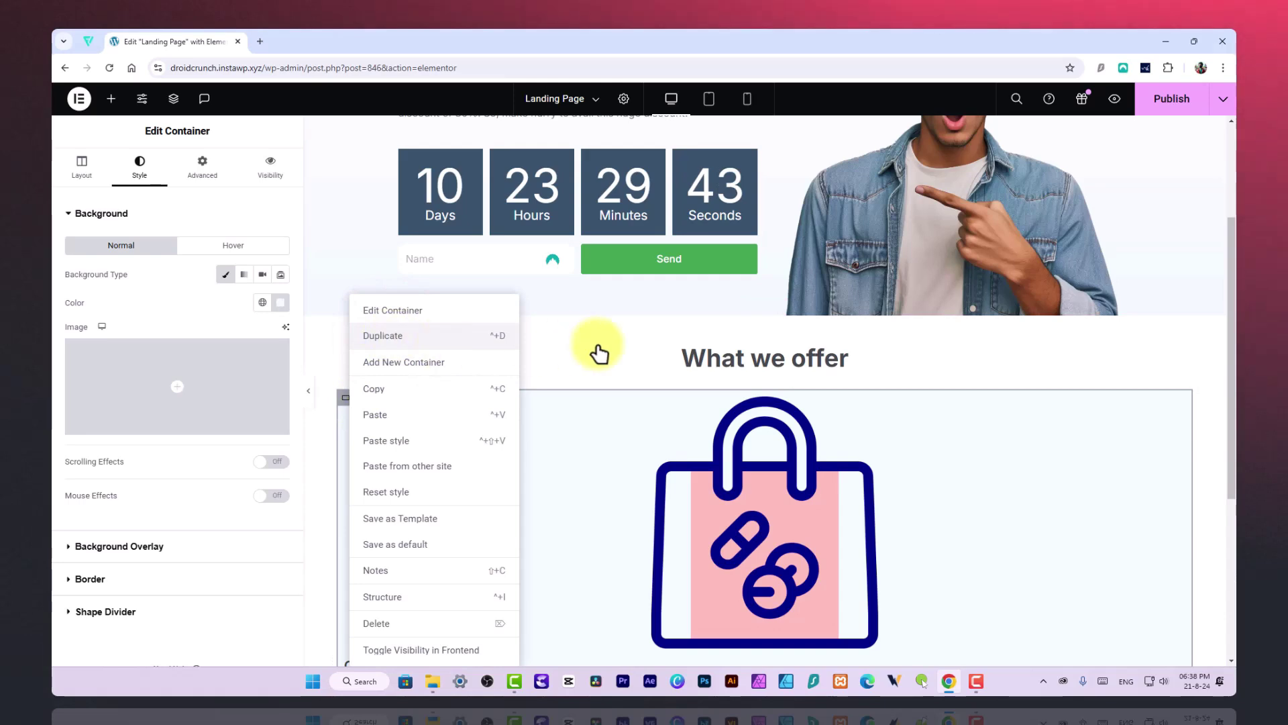
{"action": "left_click", "coordinate": [599, 354]}
{"action": "scroll", "coordinate": [600, 389], "scroll_direction": "down", "scroll_amount": 3}
{"action": "scroll", "coordinate": [346, 296], "scroll_direction": "down", "scroll_amount": 2}
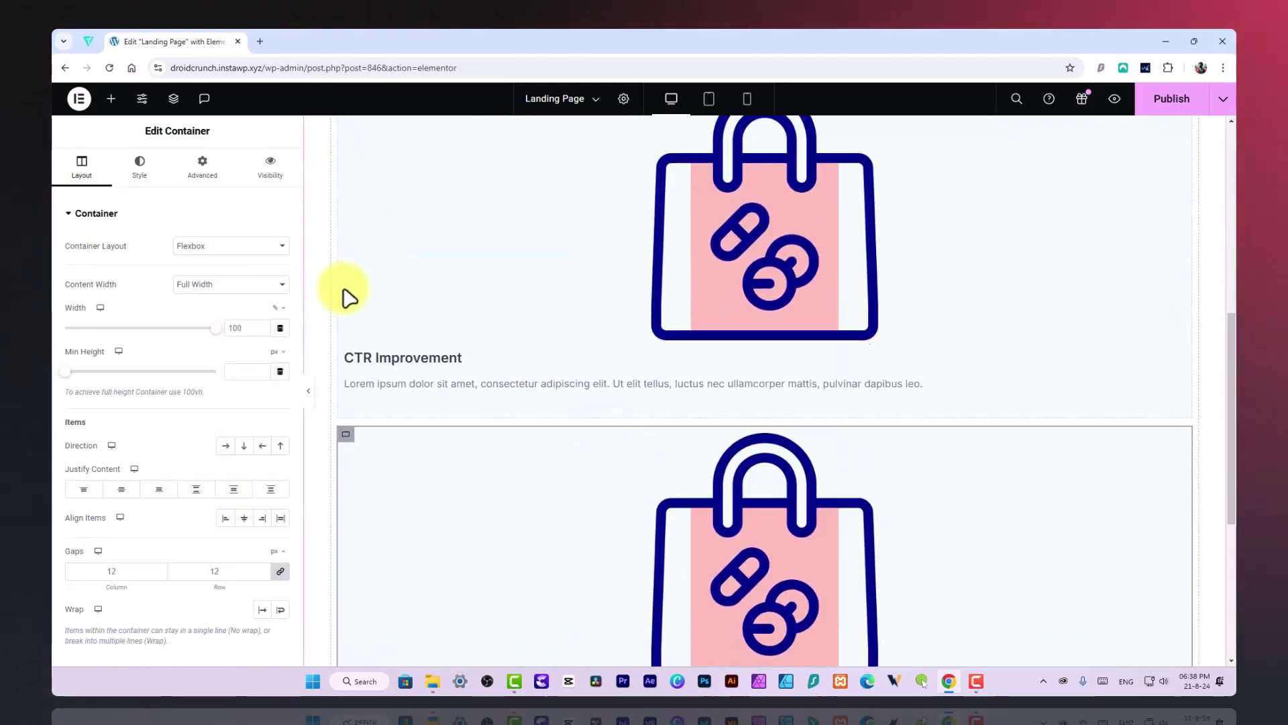
{"action": "scroll", "coordinate": [337, 273], "scroll_direction": "up", "scroll_amount": 3}
Step: Set the cards' parent container to a horizontal row direction and duplicate the second card to make a third
{"action": "left_click", "coordinate": [339, 268]}
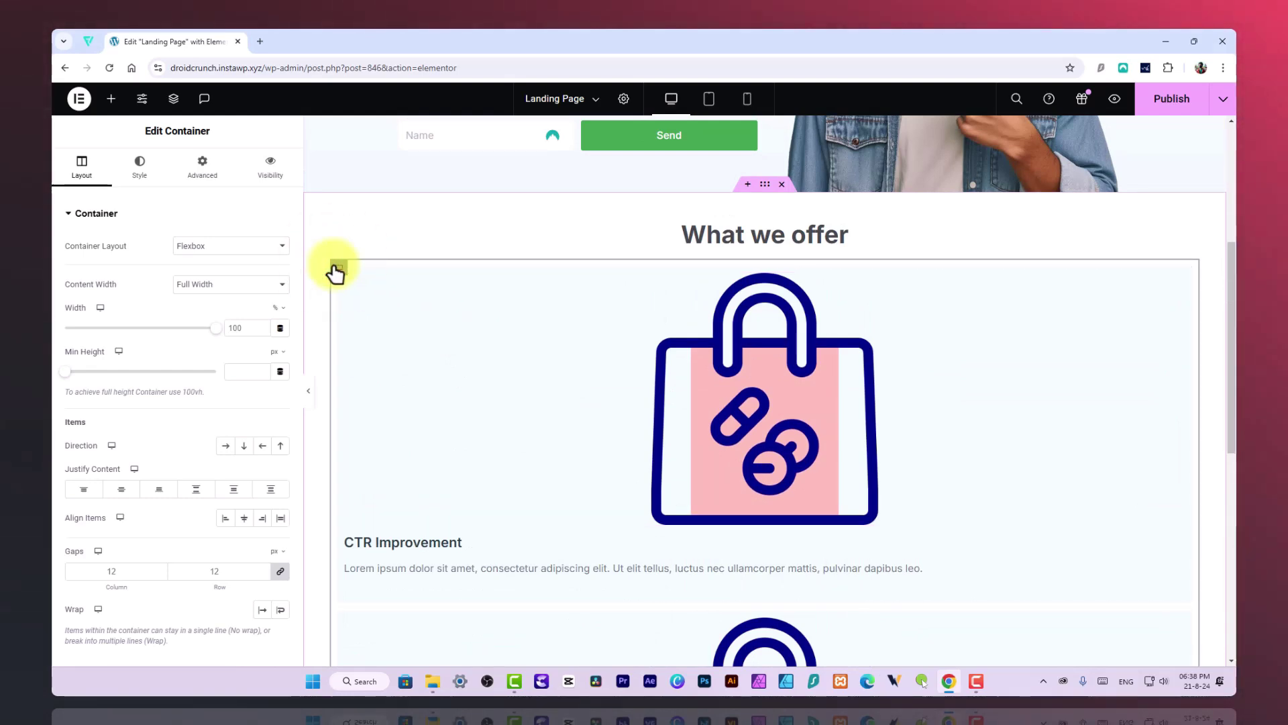
{"action": "left_click", "coordinate": [225, 446]}
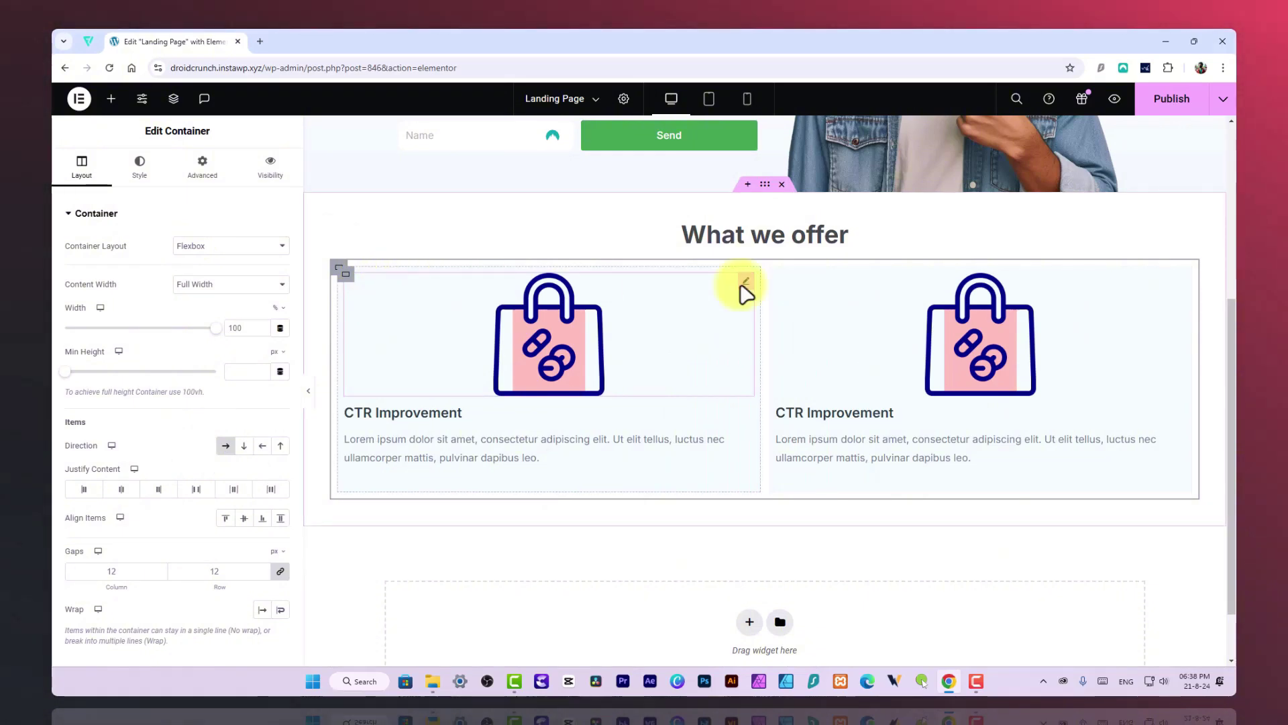
{"action": "right_click", "coordinate": [779, 280]}
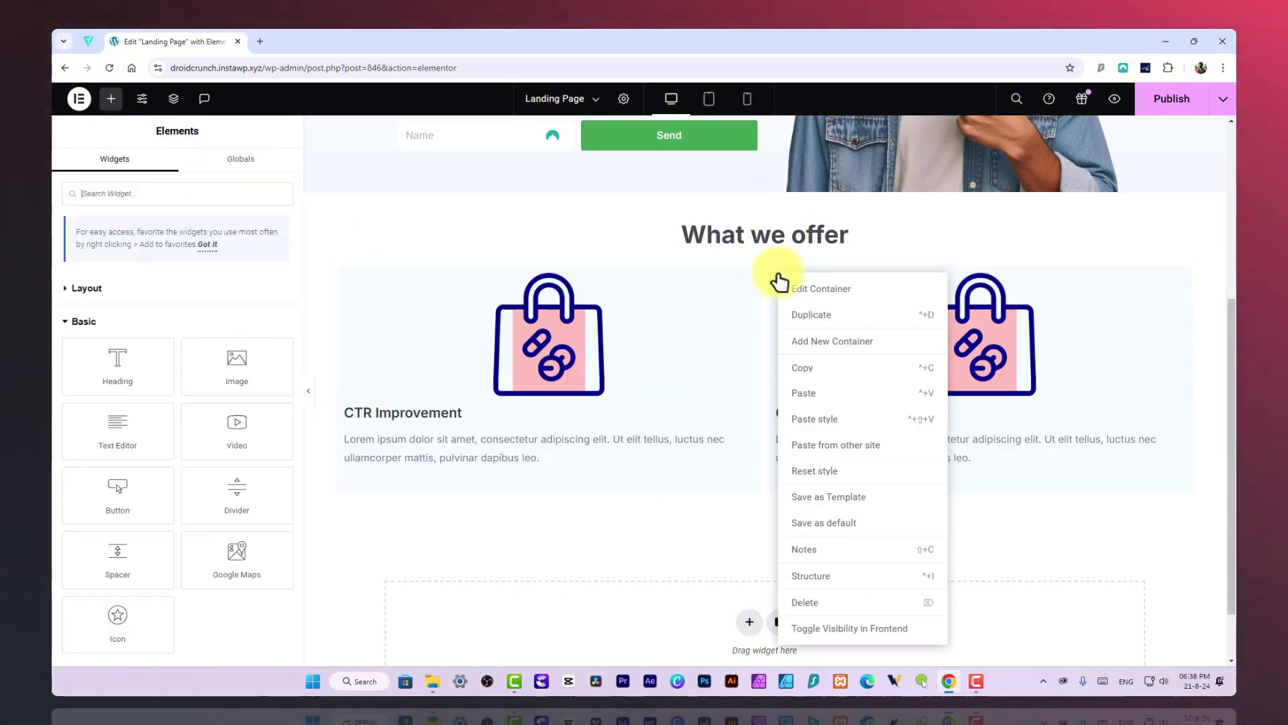
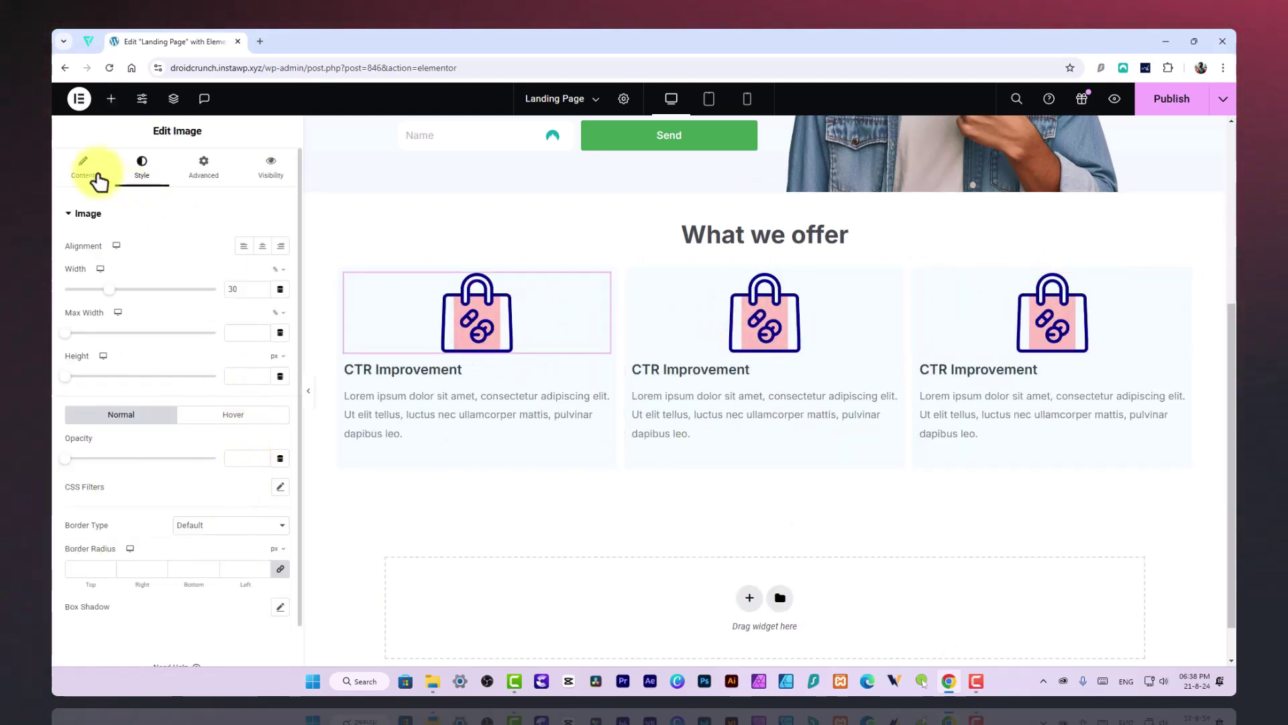
Step: Left-align the first card's shopping bag image and set its width to 30%
{"action": "left_click", "coordinate": [97, 173]}
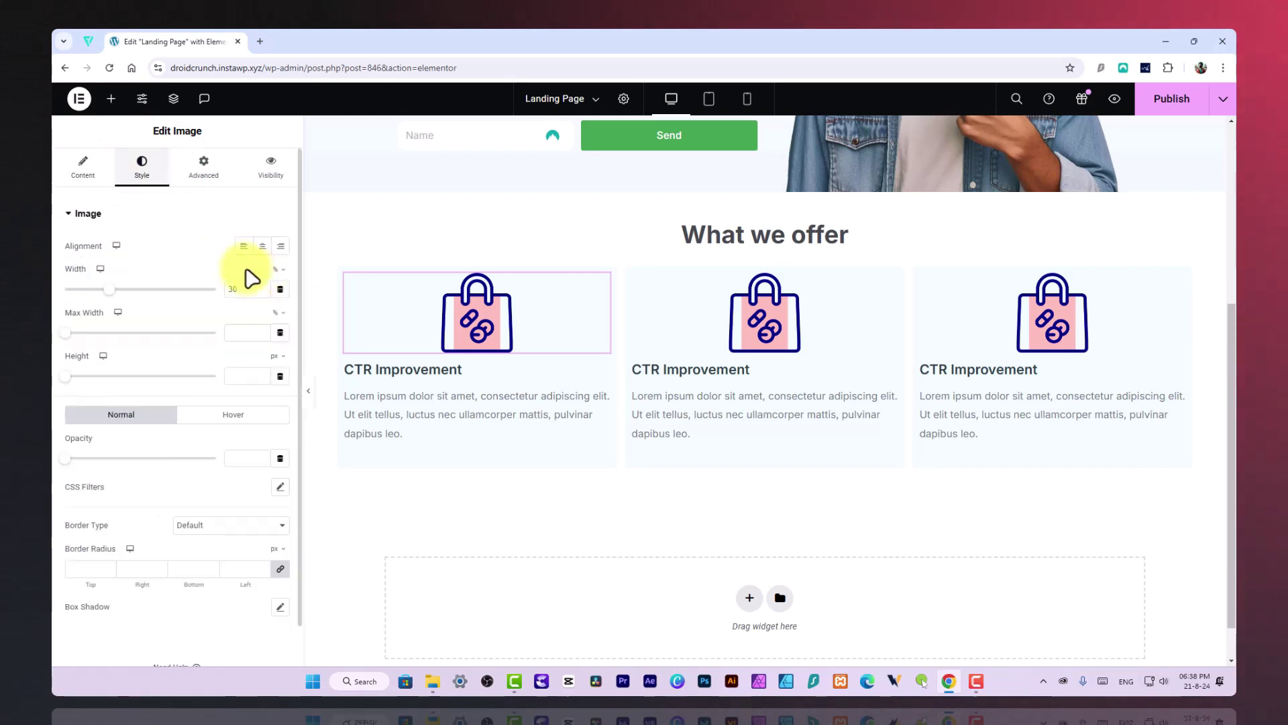
{"action": "left_click", "coordinate": [247, 289]}
{"action": "type", "text": "30"}
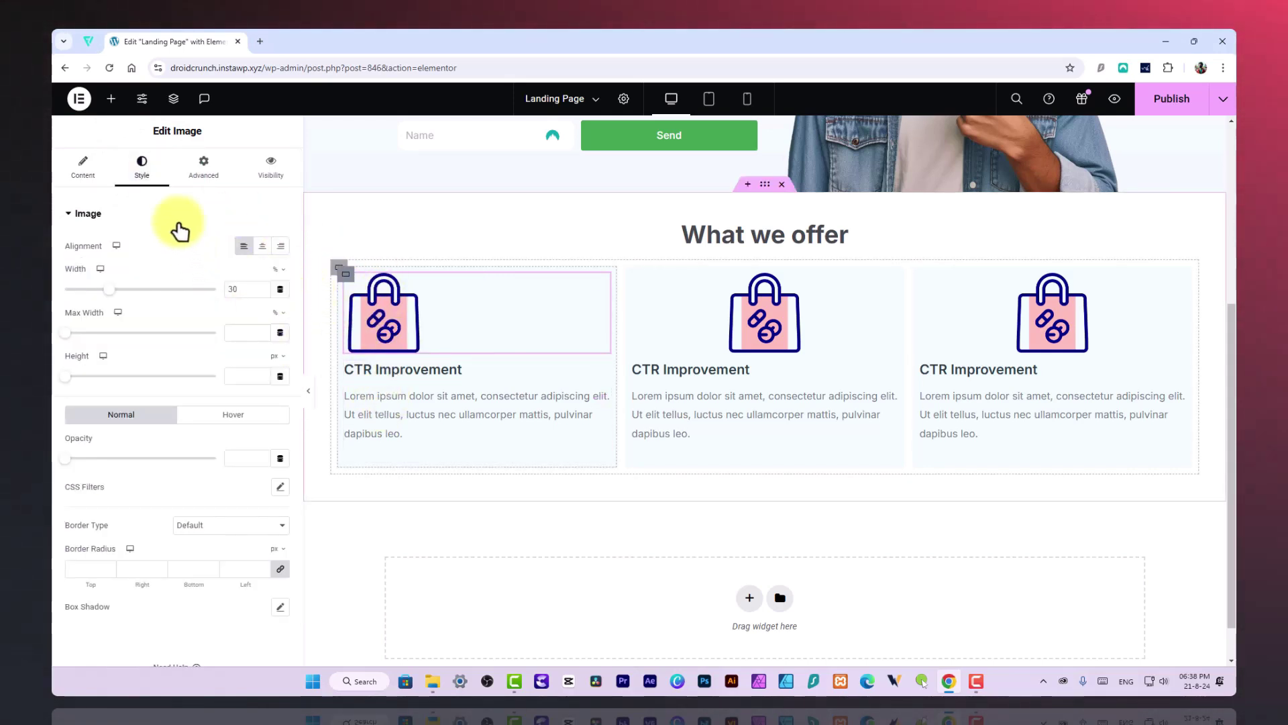
Step: Set the first card container's padding to 30 px on all sides
{"action": "left_click", "coordinate": [205, 165]}
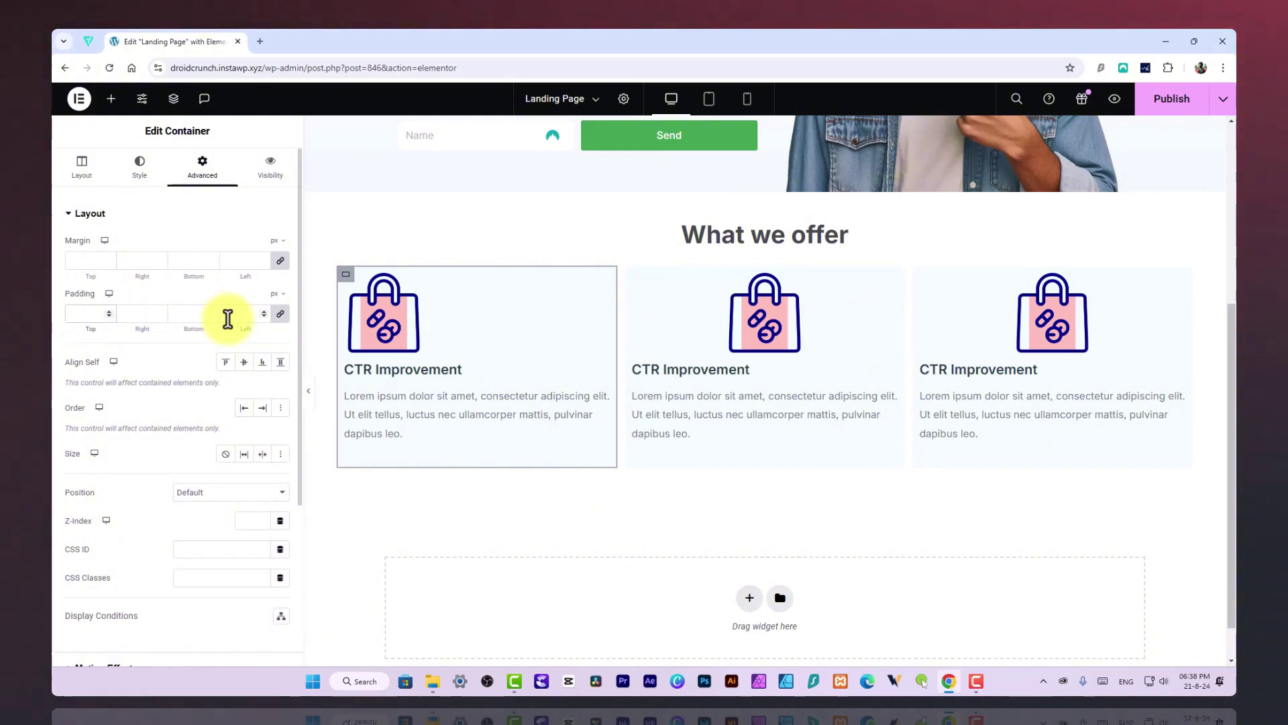
{"action": "type", "text": "40"}
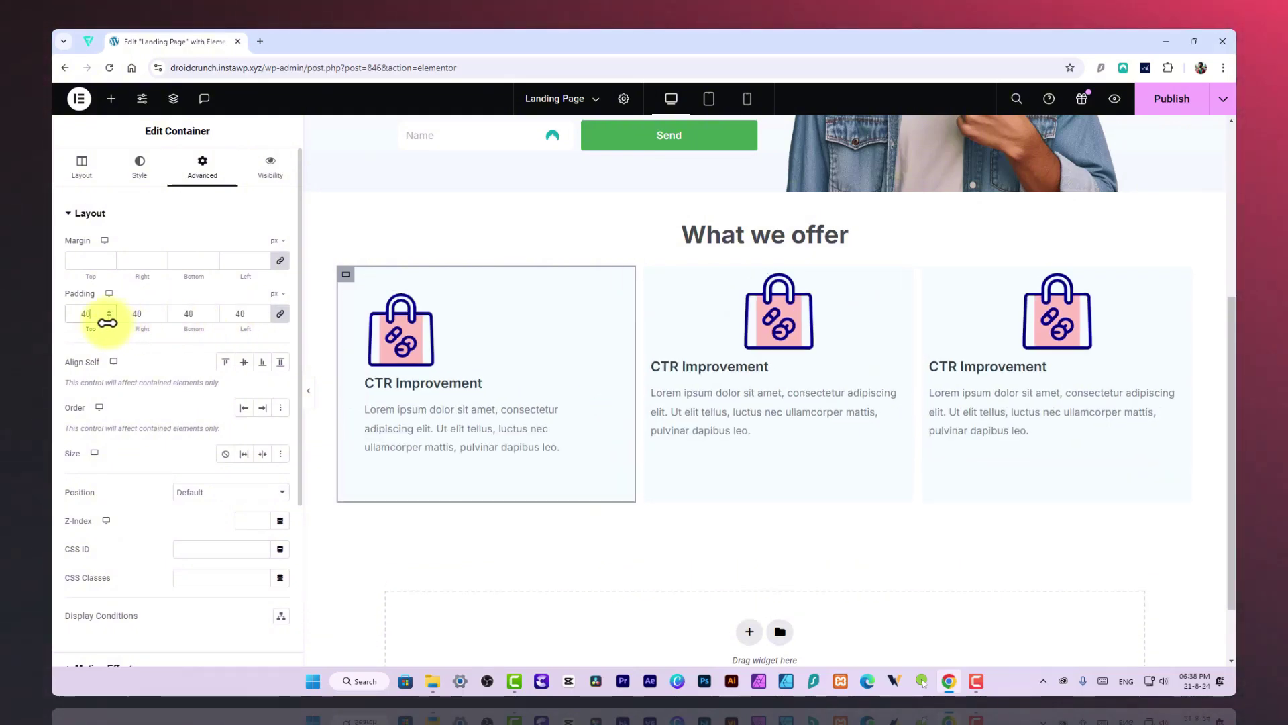
{"action": "type", "text": "30"}
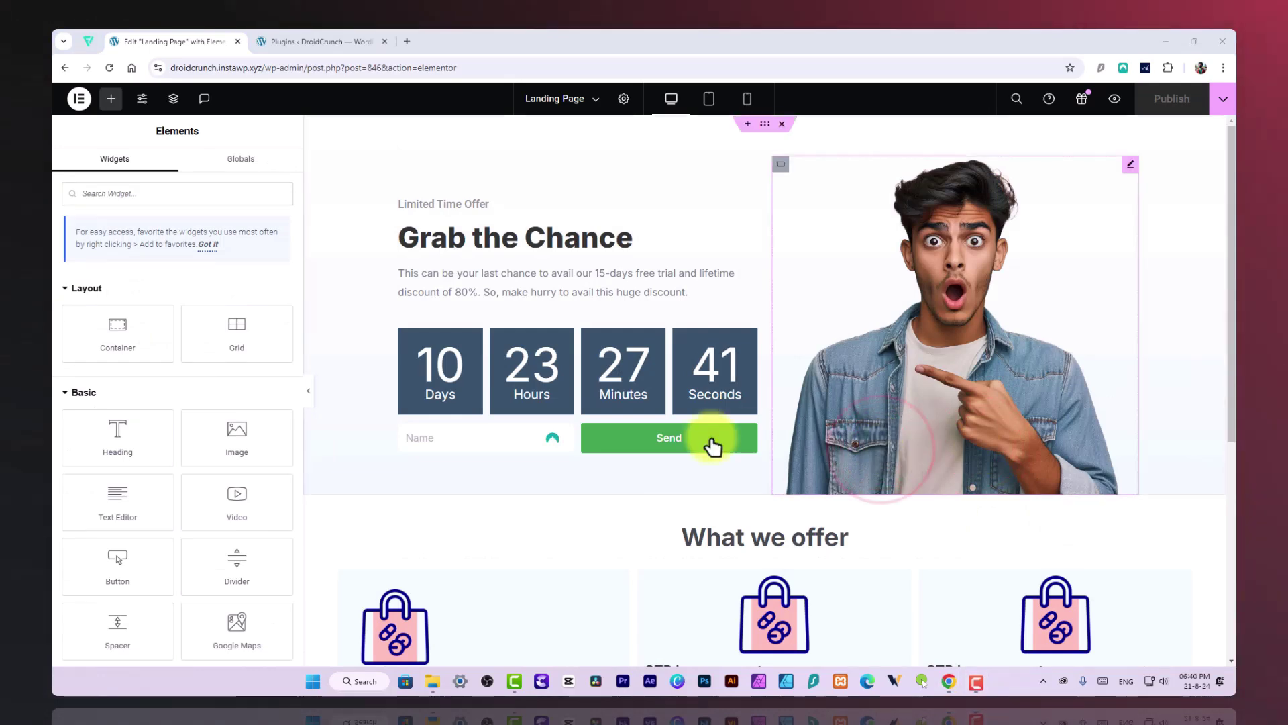
Step: Unlink the margins of the first card's CTR Improvement heading and set its top margin to 10 px
{"action": "scroll", "coordinate": [704, 456], "scroll_direction": "down", "scroll_amount": 3}
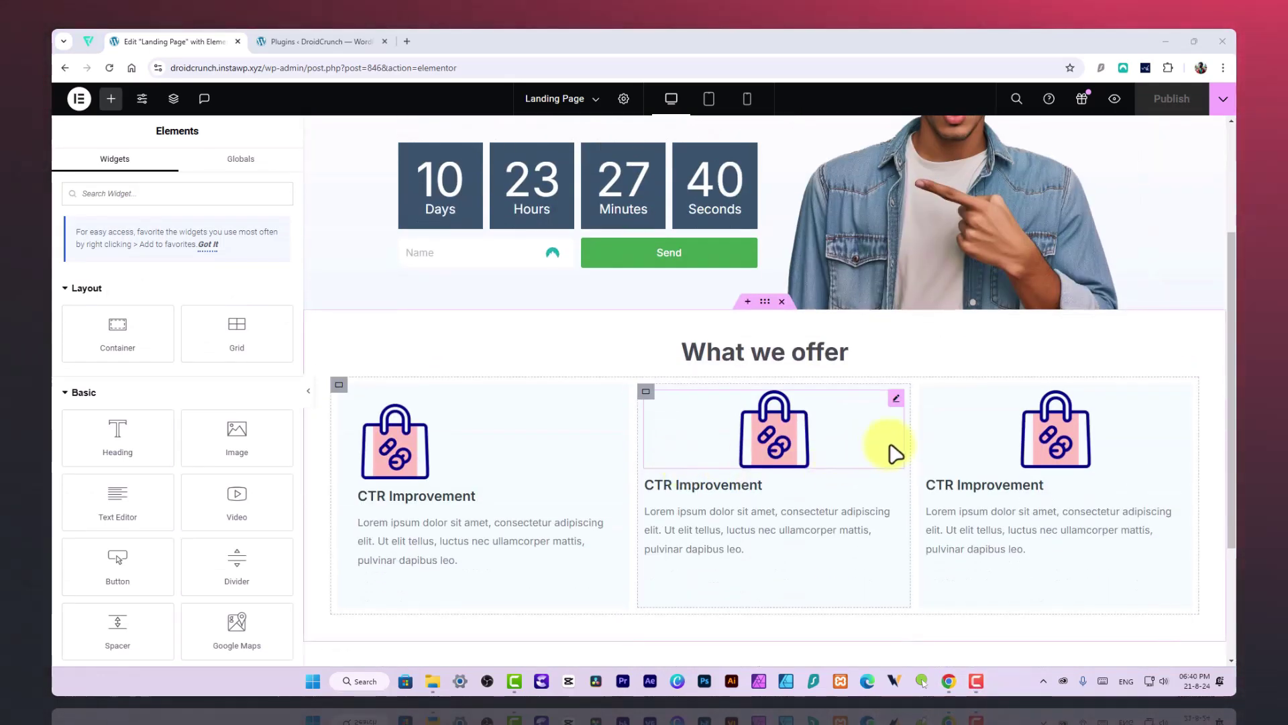
{"action": "left_click", "coordinate": [342, 387]}
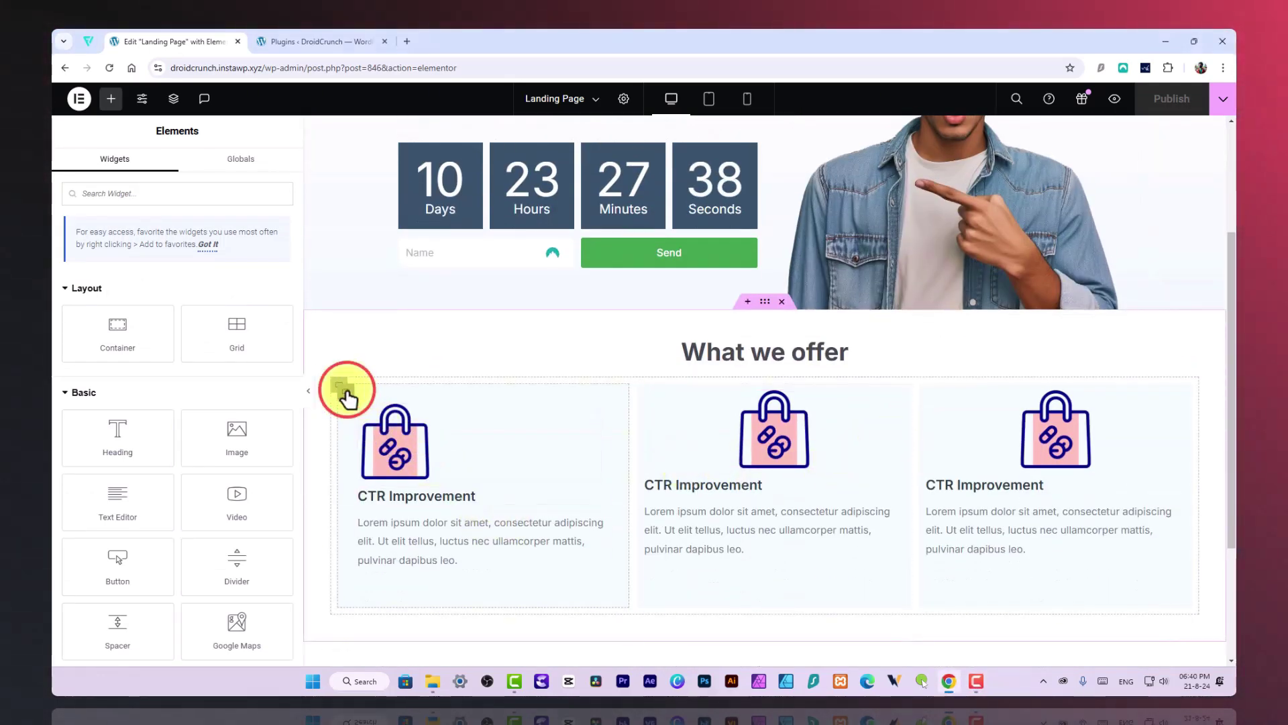
{"action": "left_click", "coordinate": [459, 500]}
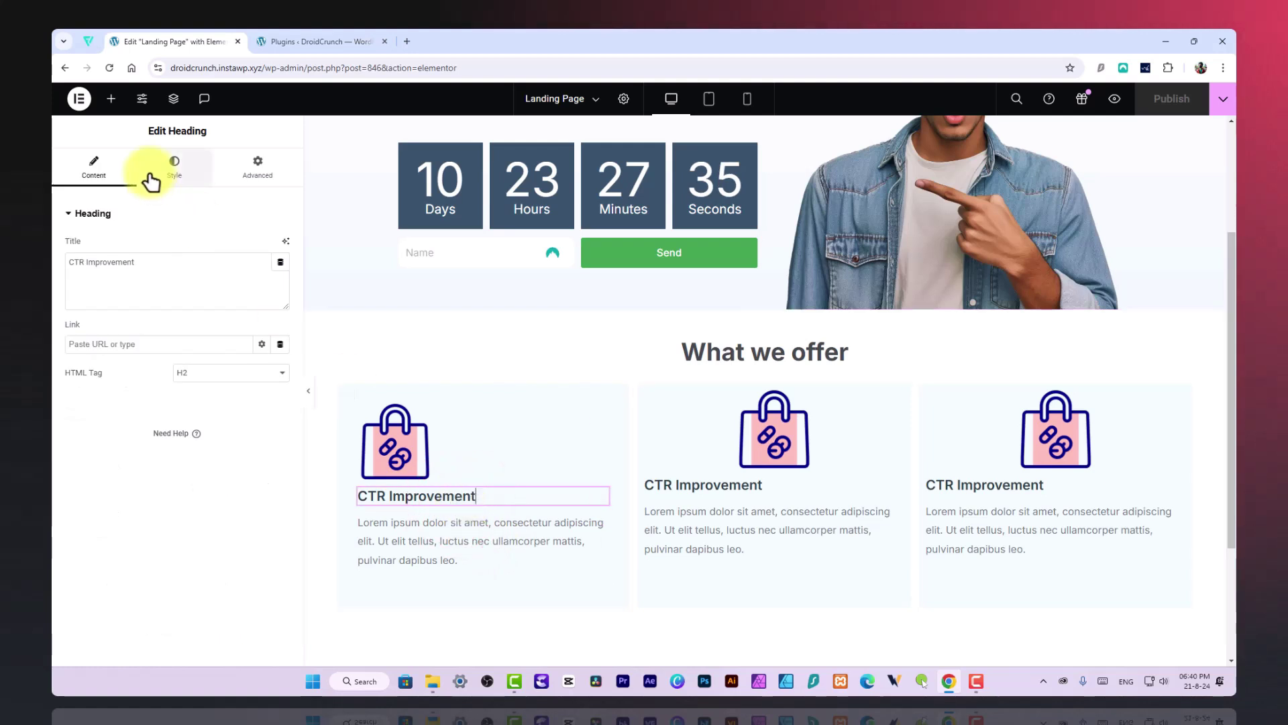
{"action": "left_click", "coordinate": [255, 166]}
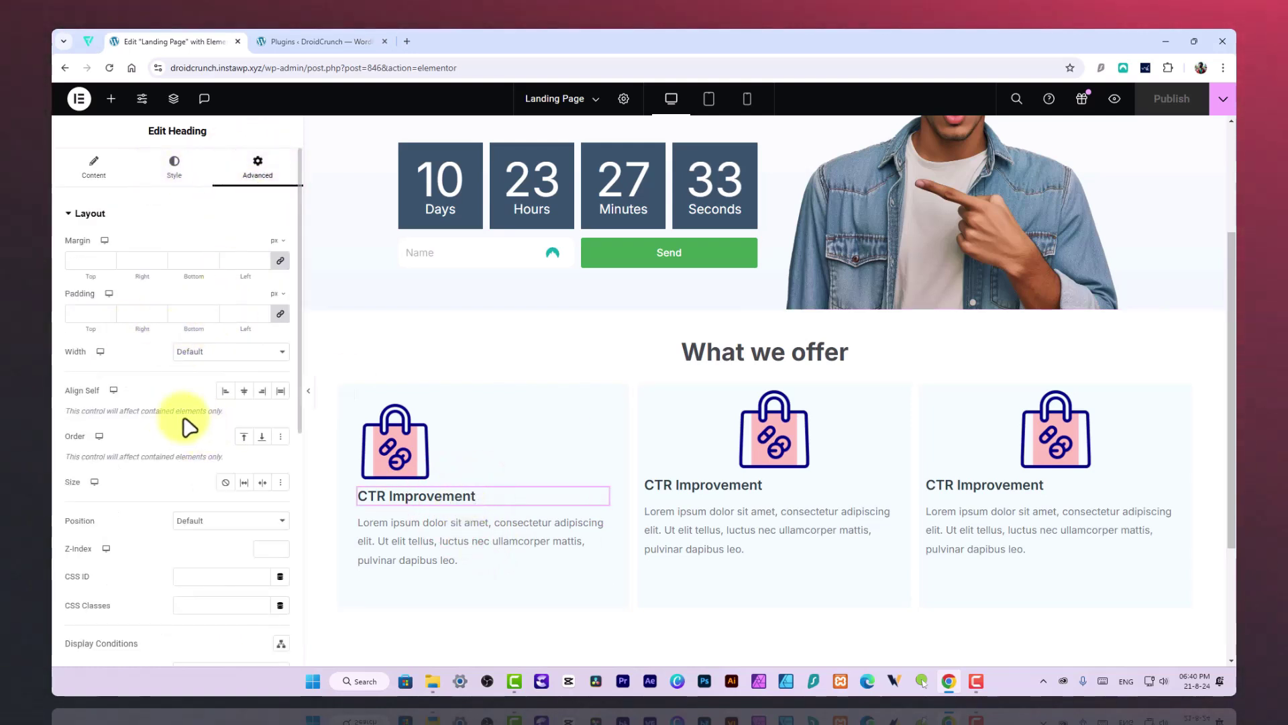
{"action": "left_click", "coordinate": [280, 262]}
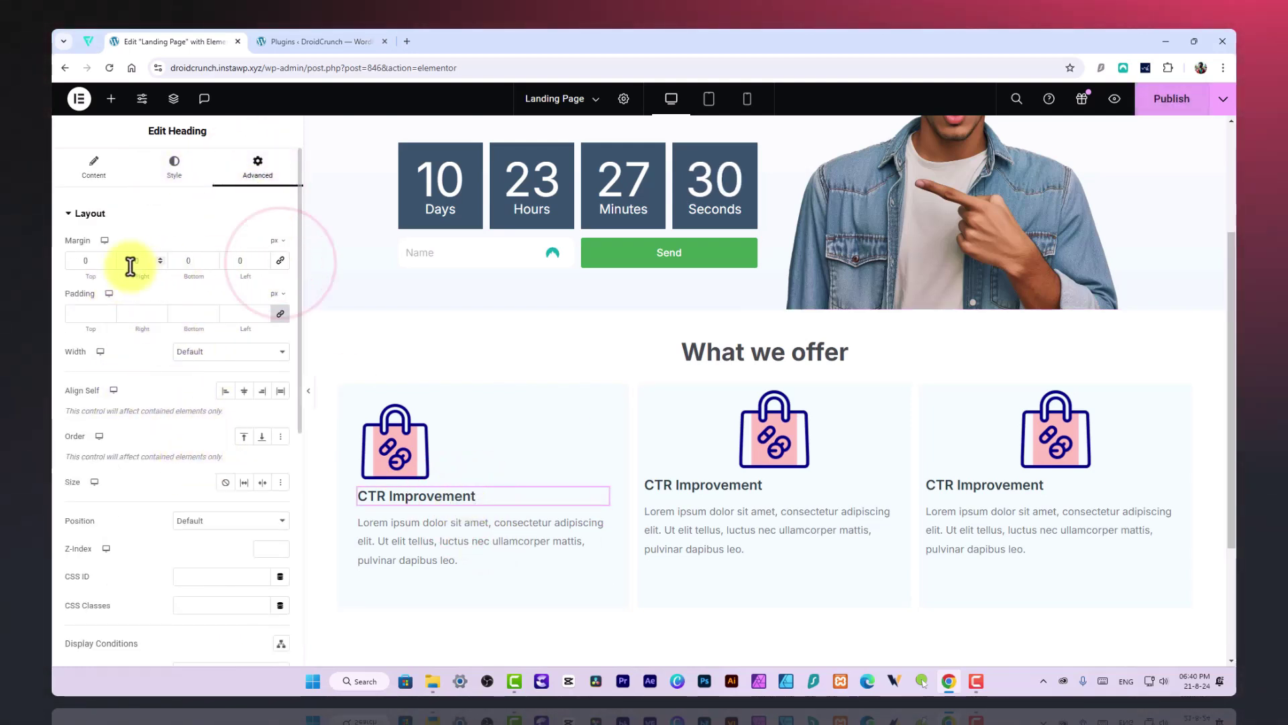
{"action": "left_click", "coordinate": [81, 256]}
{"action": "type", "text": "1"}
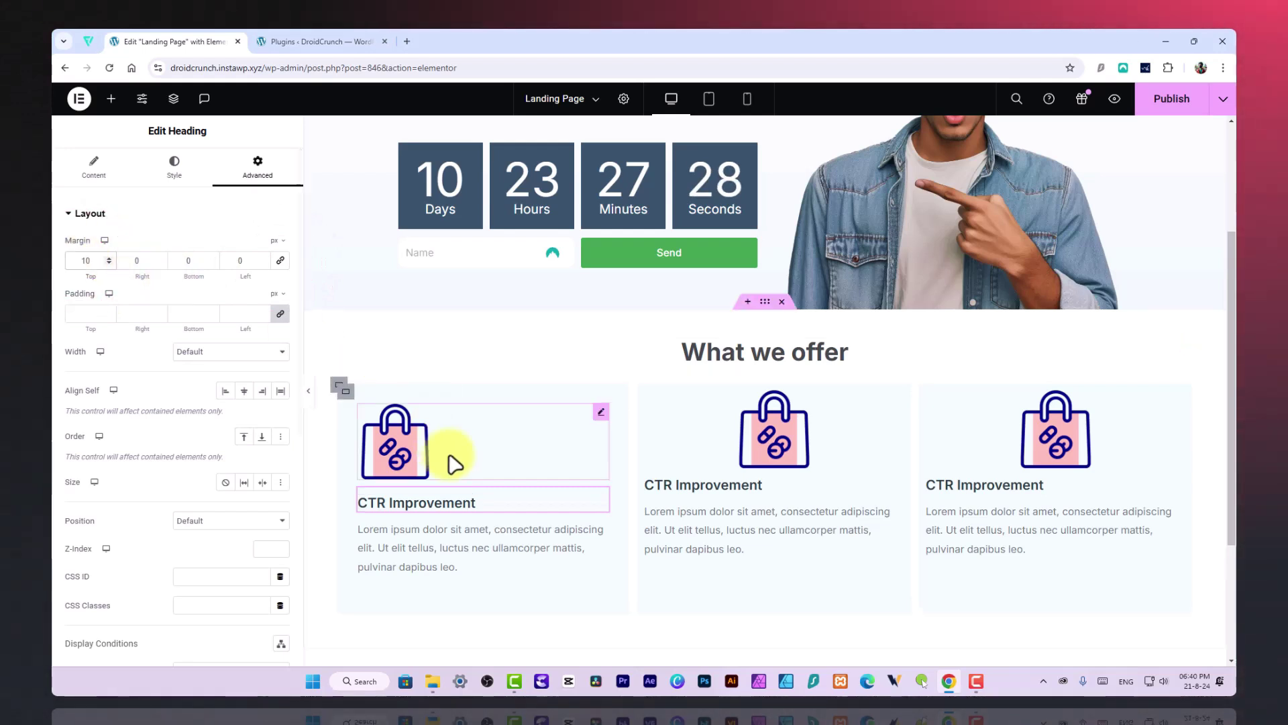
Step: Copy the first card's heading and paste its style onto the second and third cards' headings
{"action": "right_click", "coordinate": [557, 510]}
{"action": "left_click", "coordinate": [591, 420]}
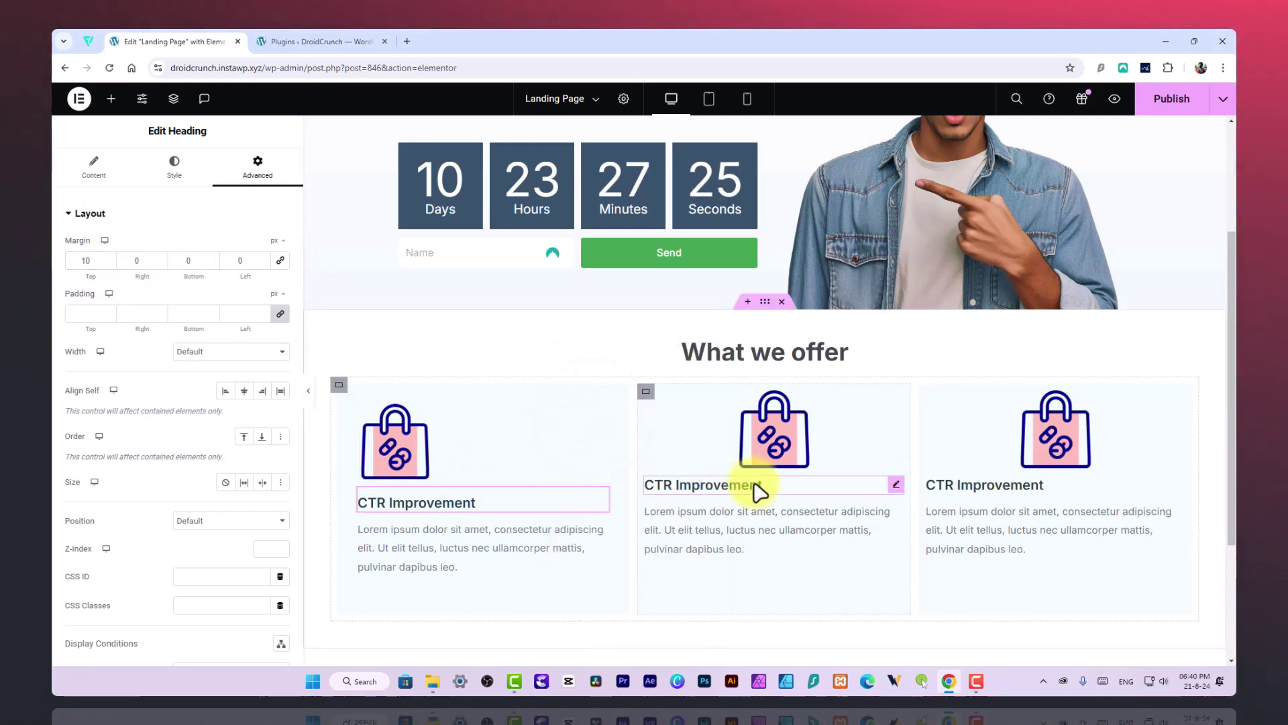
{"action": "right_click", "coordinate": [758, 490]}
{"action": "left_click", "coordinate": [819, 468]}
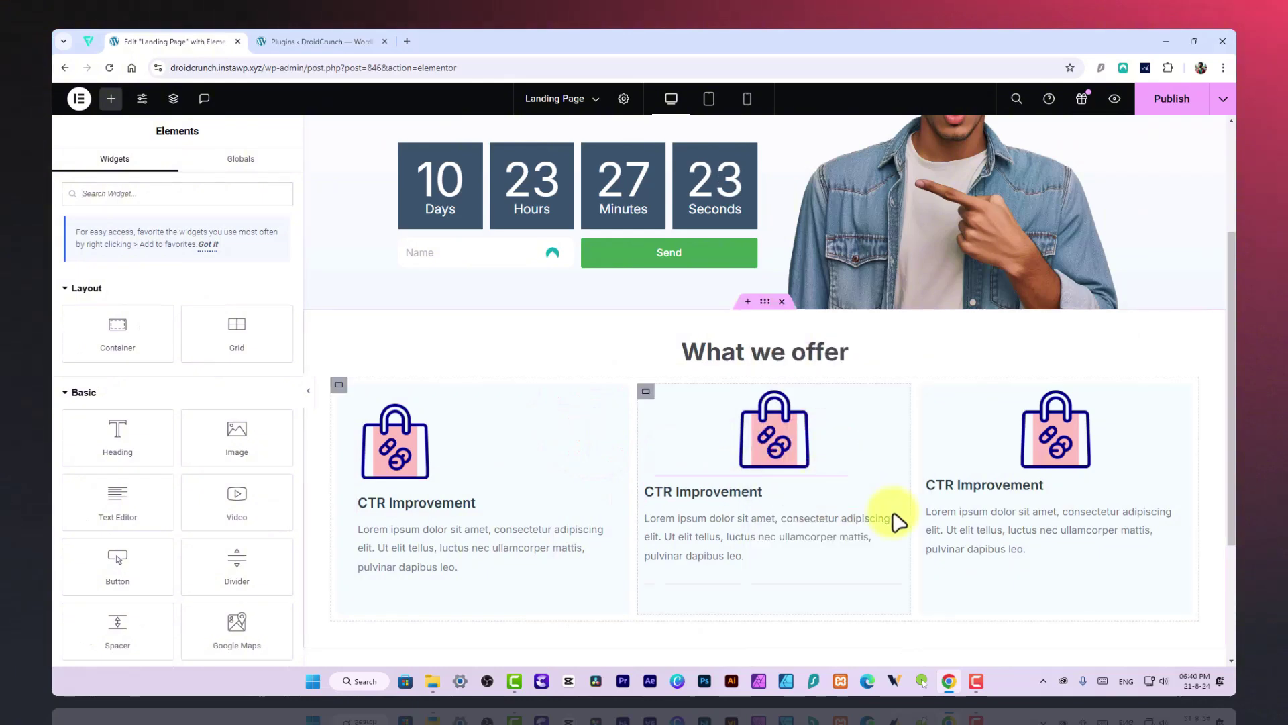
{"action": "right_click", "coordinate": [984, 490]}
{"action": "left_click", "coordinate": [1030, 468]}
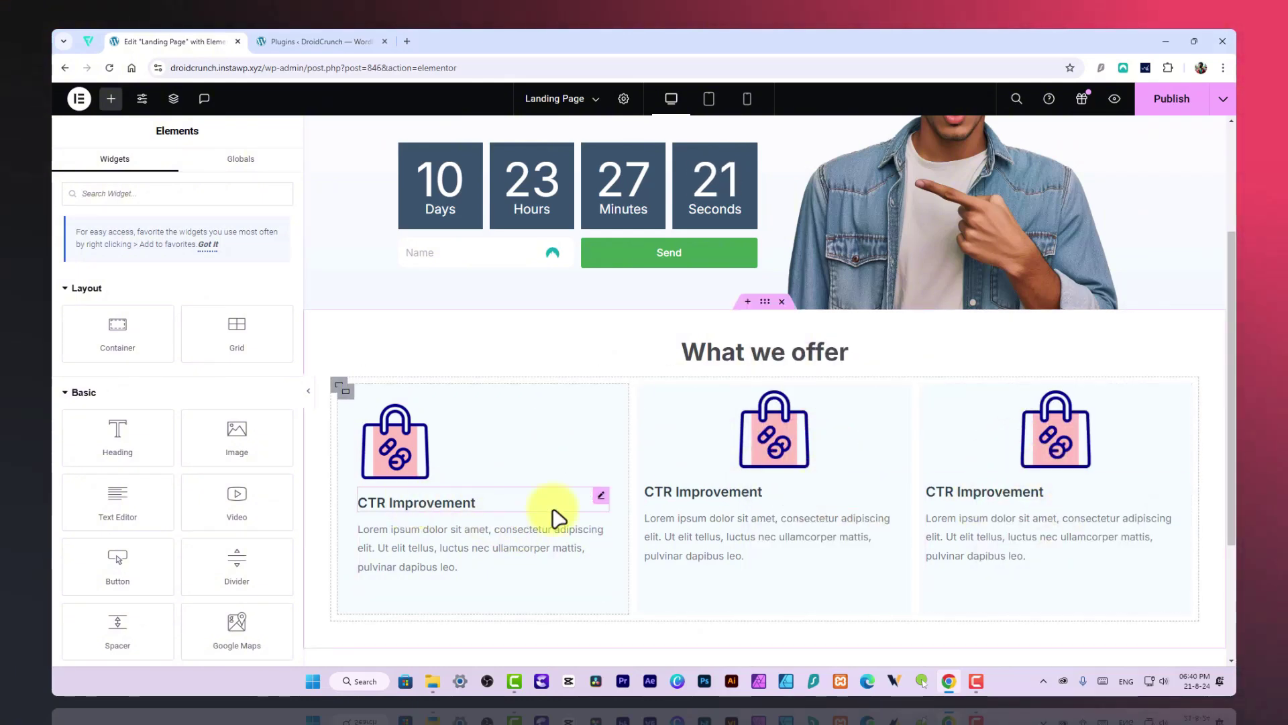
Step: Set the column and row gaps of the container holding the three cards to 24 px
{"action": "left_click", "coordinate": [338, 384]}
{"action": "scroll", "coordinate": [113, 481], "scroll_direction": "down", "scroll_amount": 2}
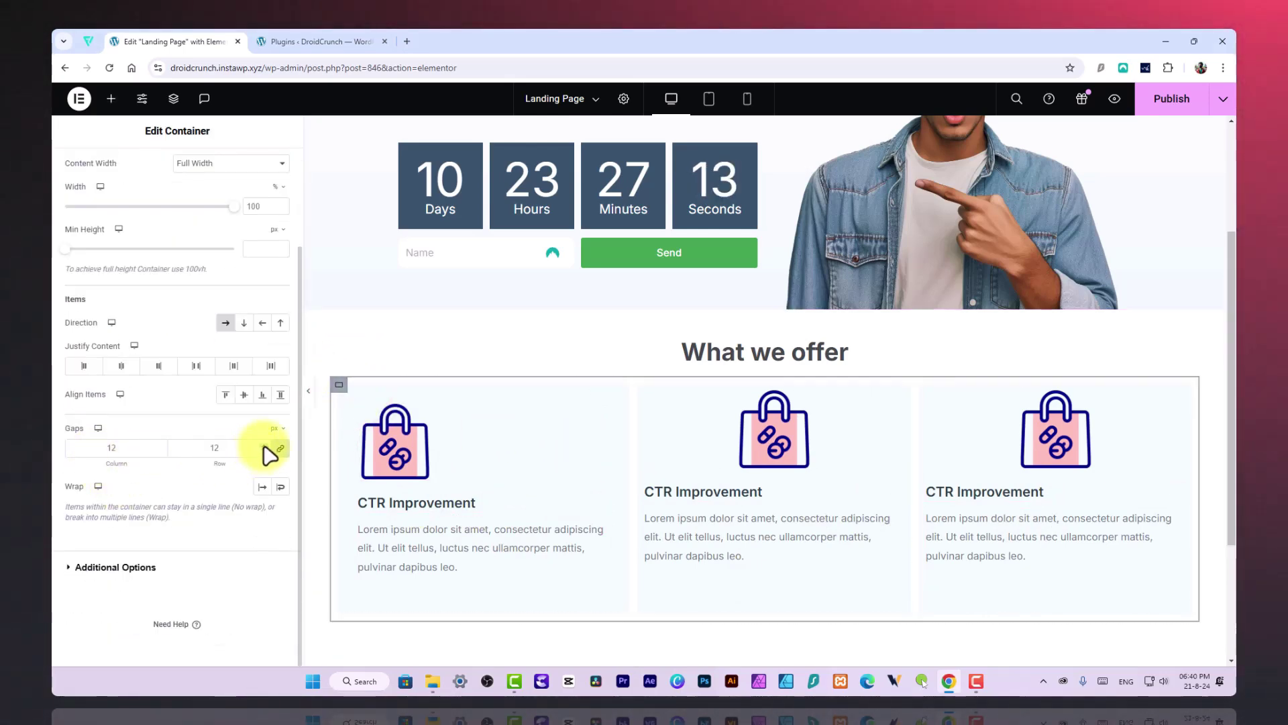
{"action": "left_click", "coordinate": [160, 448]}
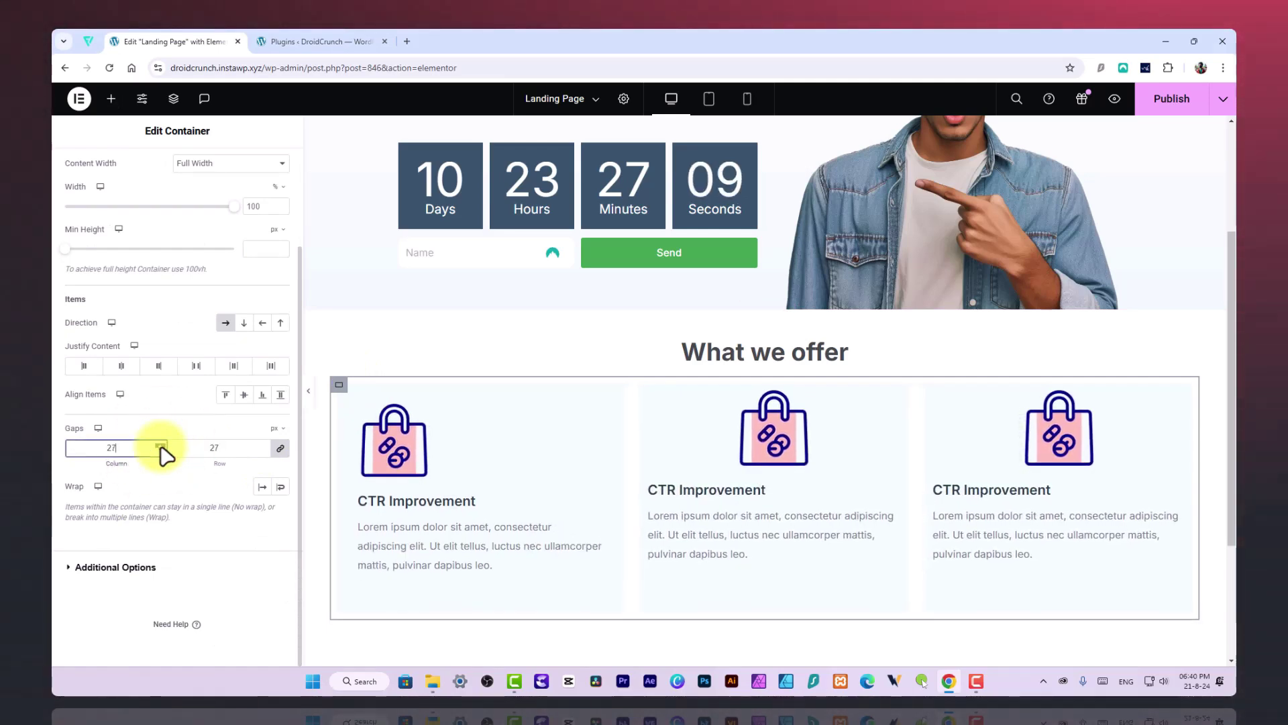
{"action": "left_click", "coordinate": [161, 451]}
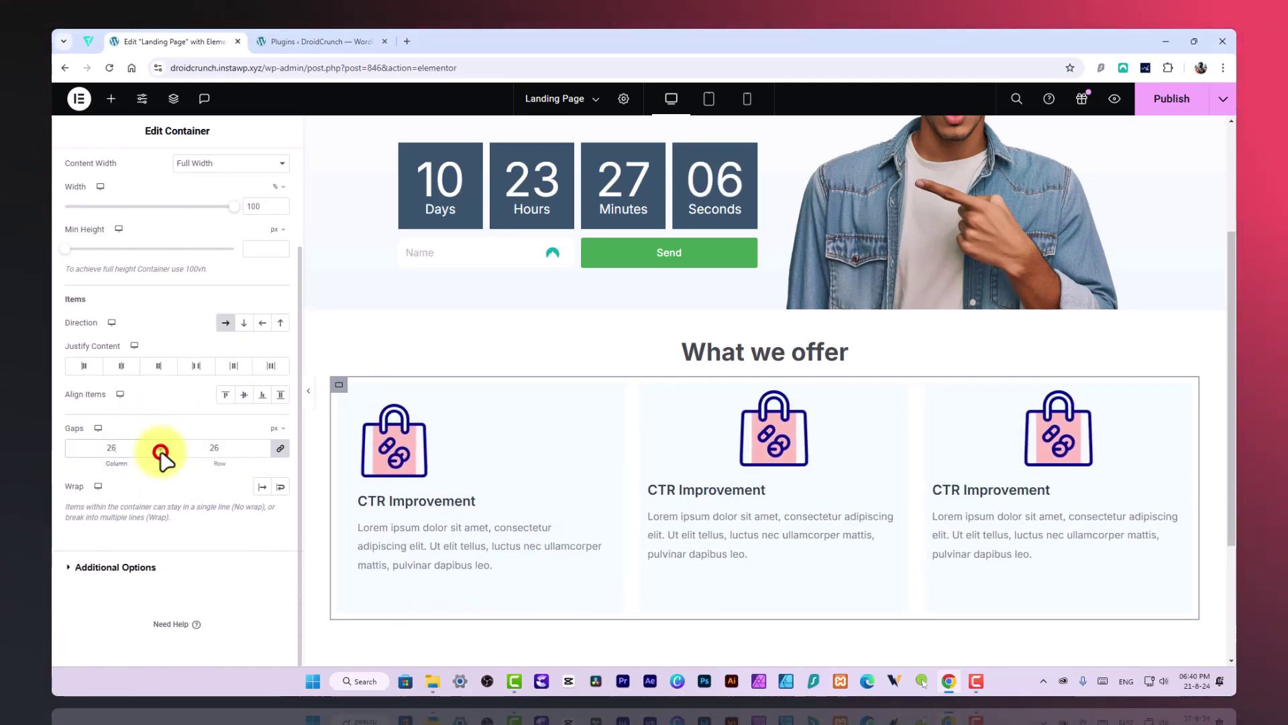
{"action": "left_click", "coordinate": [160, 451]}
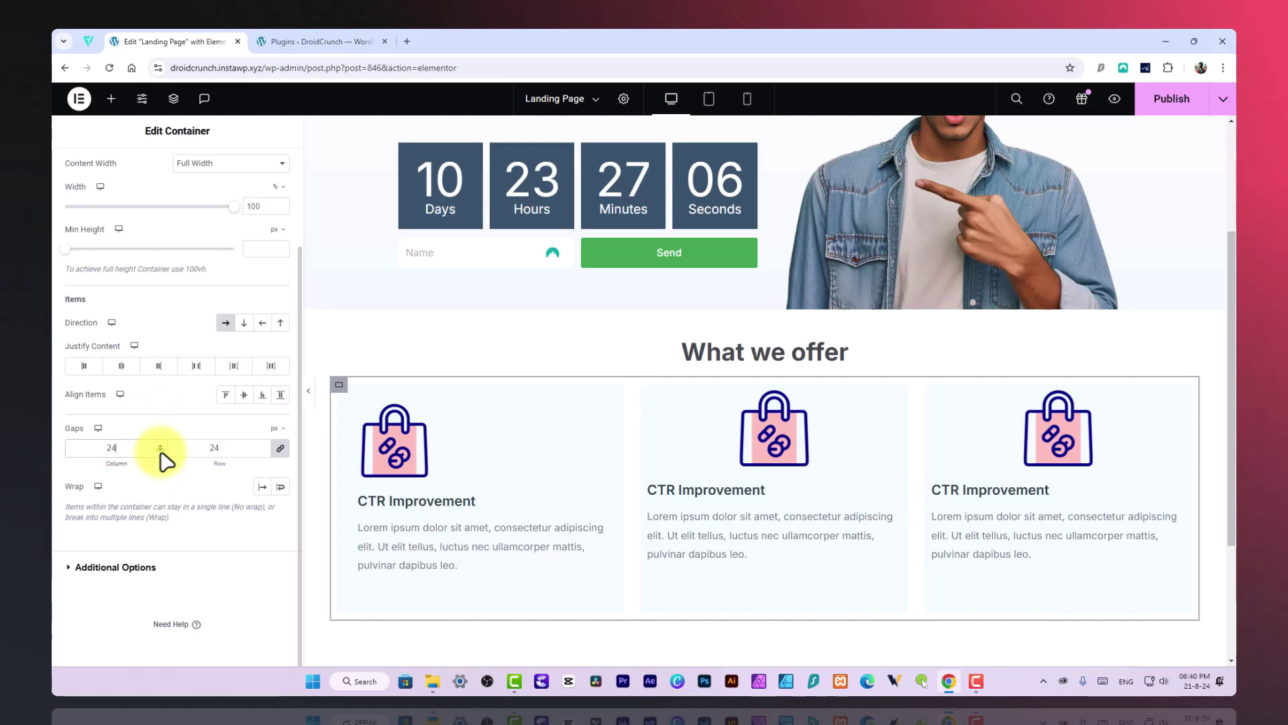
Step: Copy the first card container and paste its style onto the second and third card containers
{"action": "right_click", "coordinate": [348, 401]}
{"action": "left_click", "coordinate": [394, 411]}
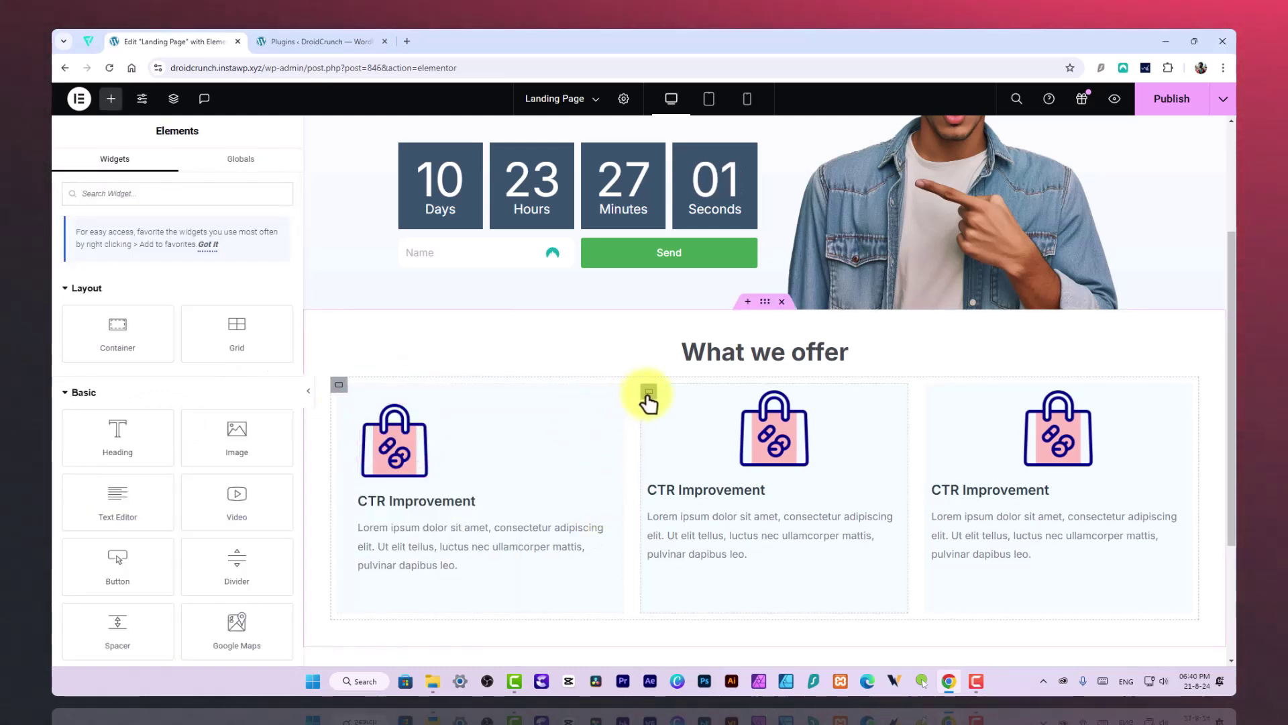
{"action": "right_click", "coordinate": [647, 394]}
{"action": "left_click", "coordinate": [708, 473]}
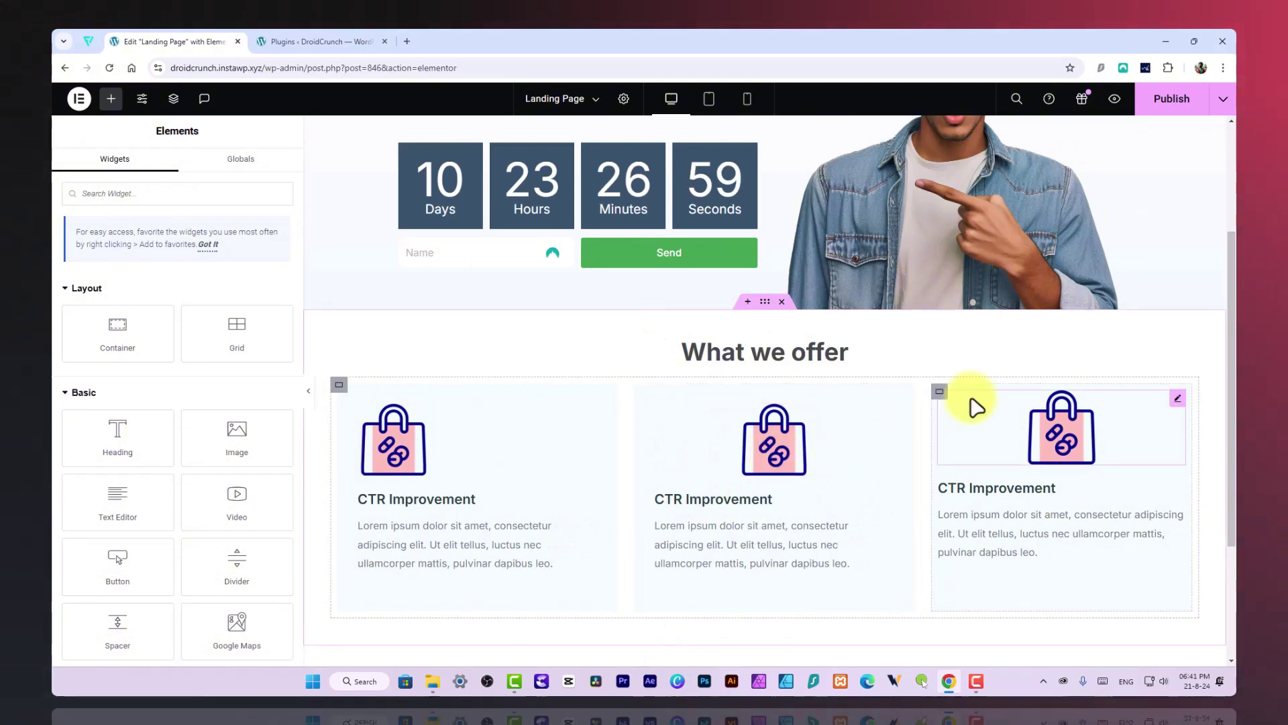
{"action": "right_click", "coordinate": [946, 402]}
{"action": "left_click", "coordinate": [1004, 469]}
Step: Copy the first card's image and paste its style onto the images in the second and third cards
{"action": "right_click", "coordinate": [450, 456]}
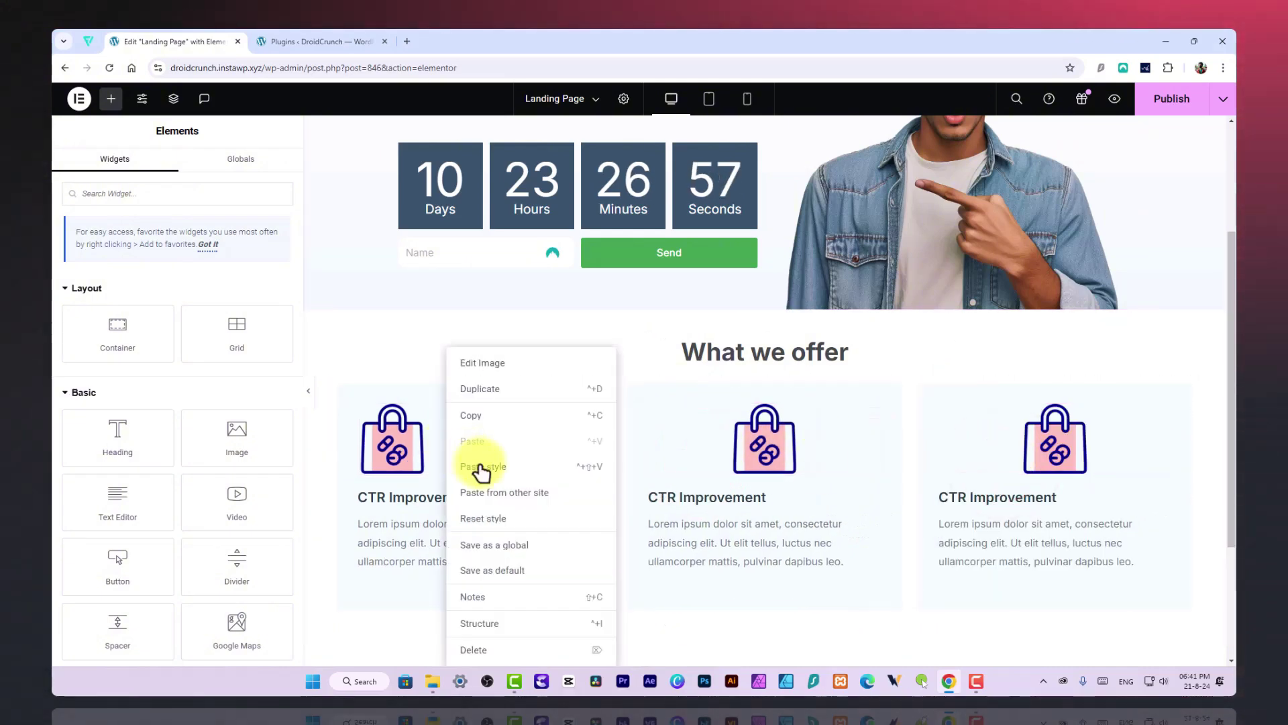
{"action": "left_click", "coordinate": [497, 418]}
{"action": "right_click", "coordinate": [732, 460]}
{"action": "left_click", "coordinate": [792, 466]}
{"action": "right_click", "coordinate": [1022, 461]}
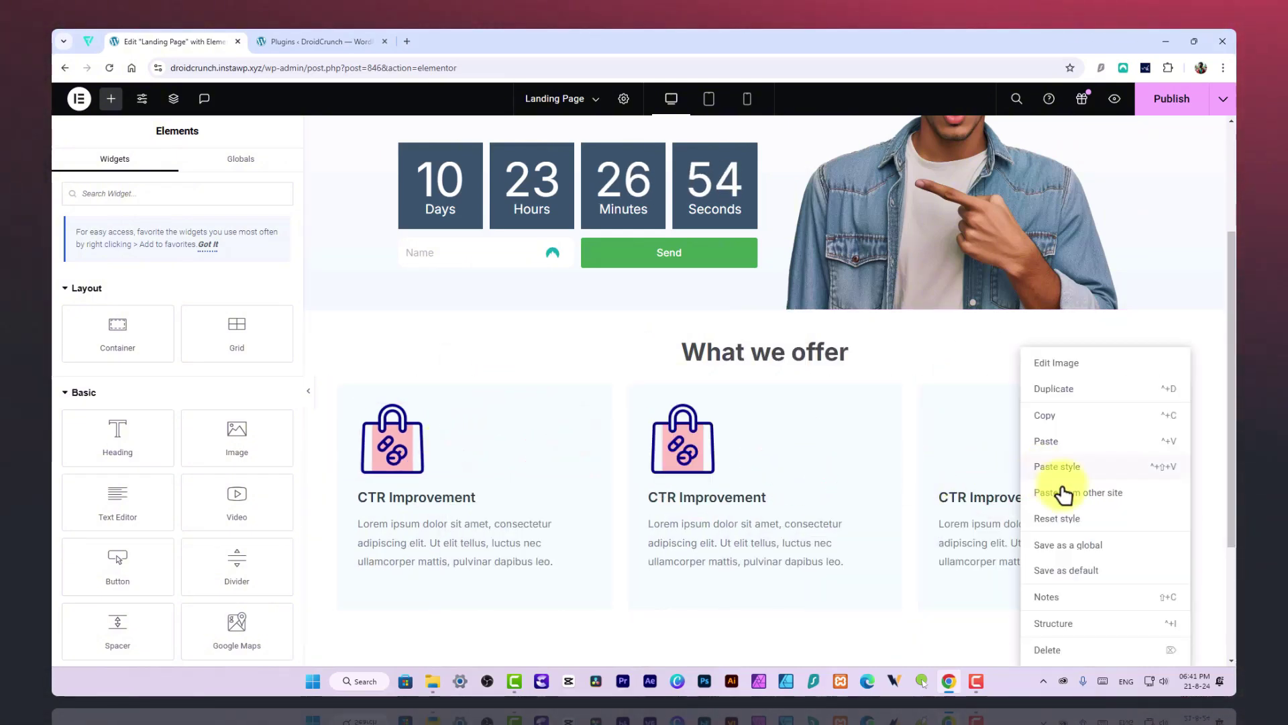
{"action": "left_click", "coordinate": [1085, 474]}
Step: Replace the second card's image with 008-syringe.png from the media library
{"action": "left_click", "coordinate": [667, 446]}
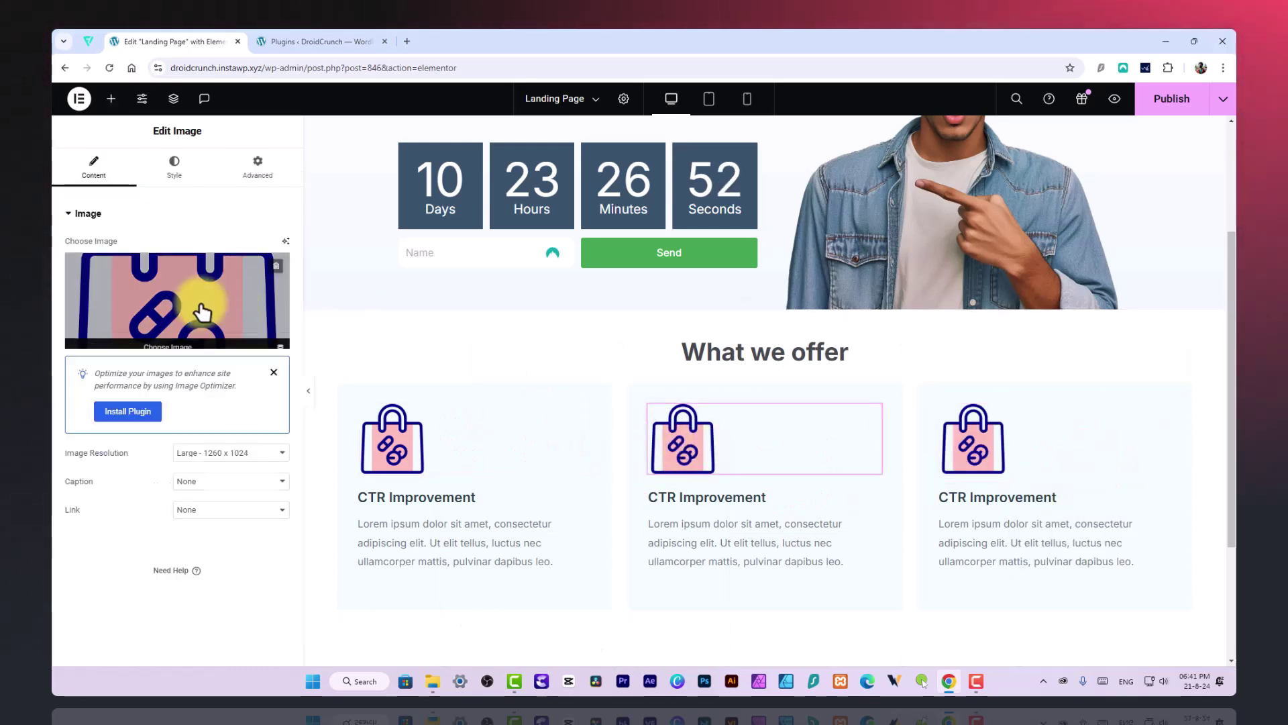
{"action": "left_click", "coordinate": [202, 316]}
{"action": "left_click", "coordinate": [460, 253]}
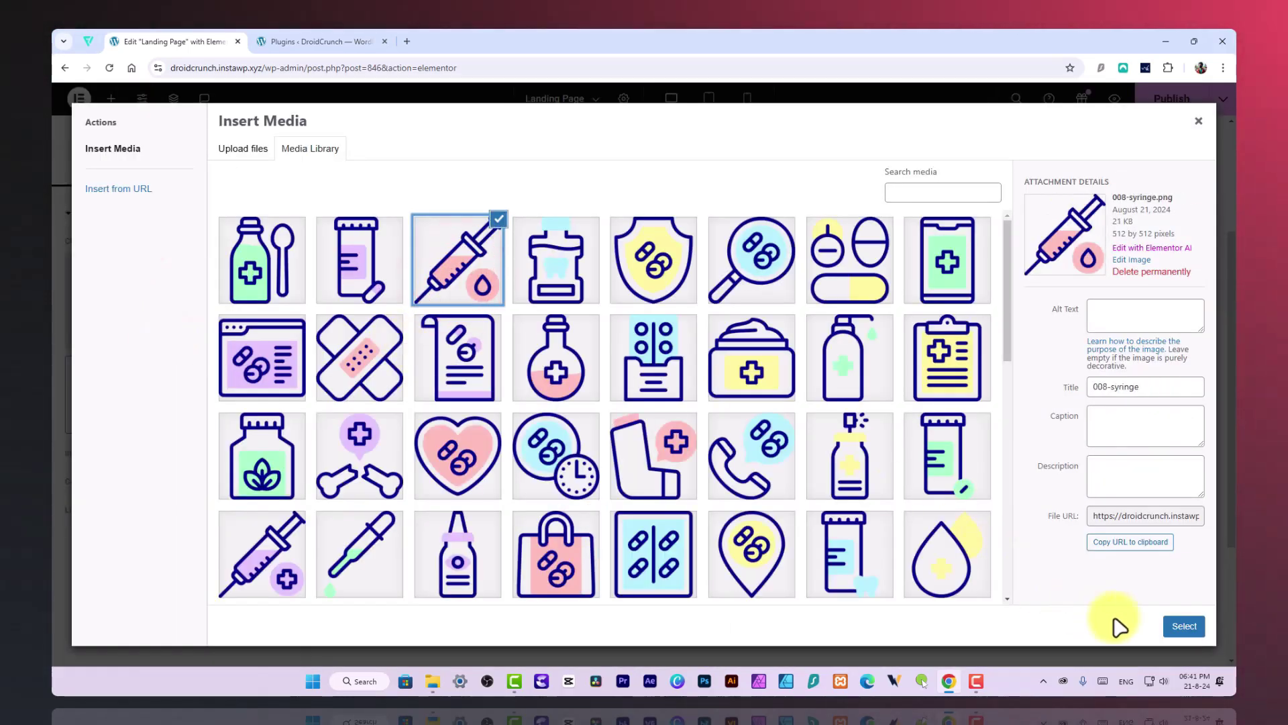
{"action": "left_click", "coordinate": [1185, 626]}
Step: Replace the third card's image with the yellow medical clipboard icon from the media library
{"action": "left_click", "coordinate": [1047, 470]}
{"action": "left_click", "coordinate": [265, 310]}
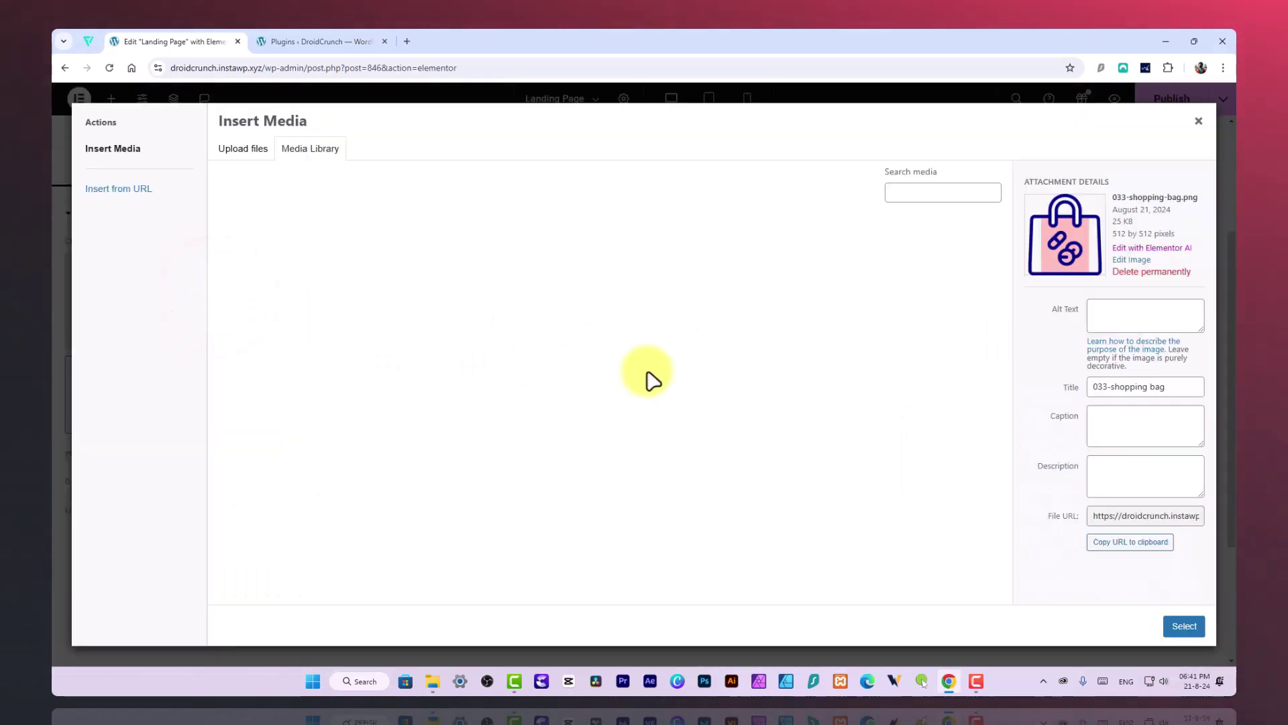
{"action": "left_click", "coordinate": [949, 351]}
{"action": "left_click", "coordinate": [1184, 625]}
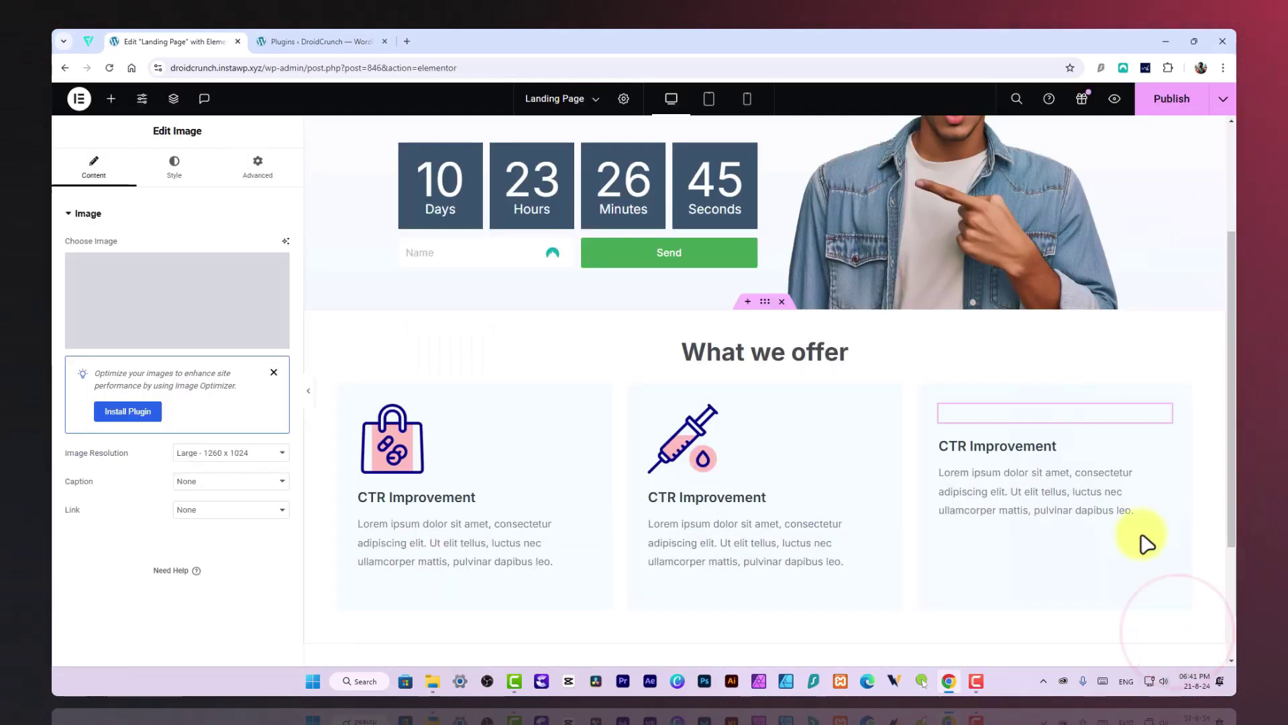
Step: Replace the second card's image with the light-blue pill pack icon from the media library
{"action": "left_click", "coordinate": [792, 444]}
{"action": "left_click", "coordinate": [228, 297]}
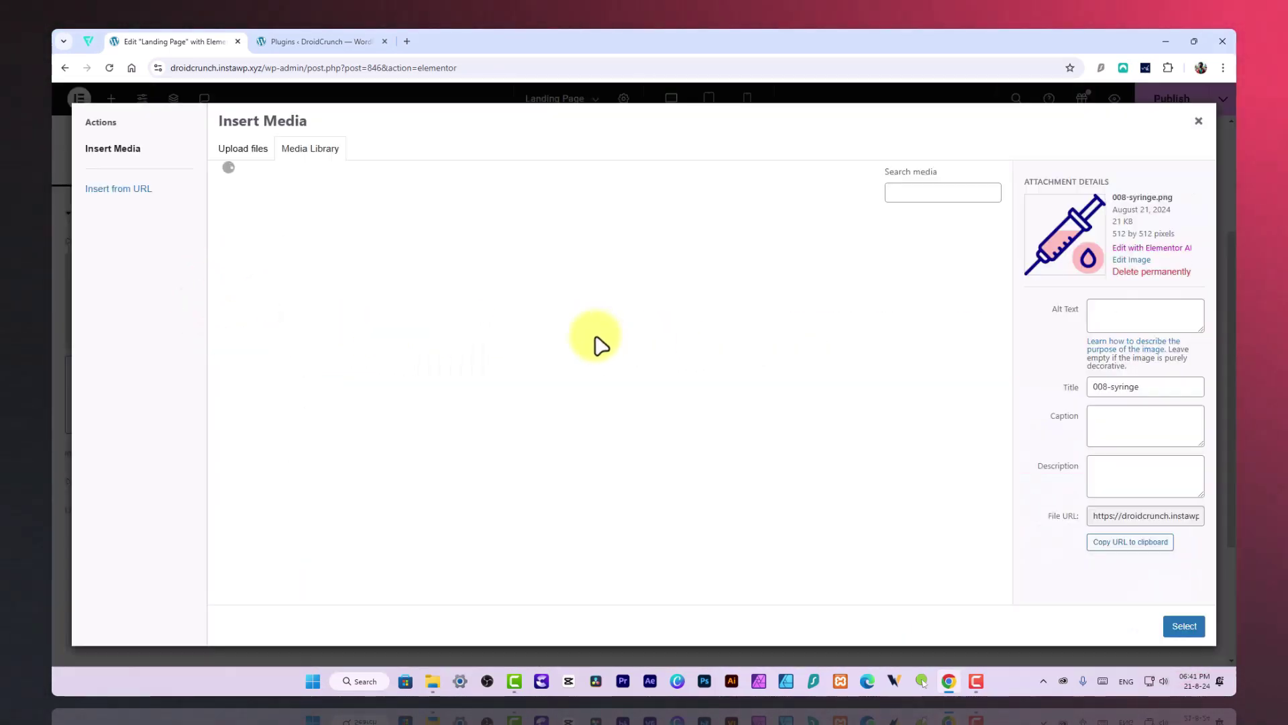
{"action": "left_click", "coordinate": [653, 358]}
{"action": "left_click", "coordinate": [1184, 625]}
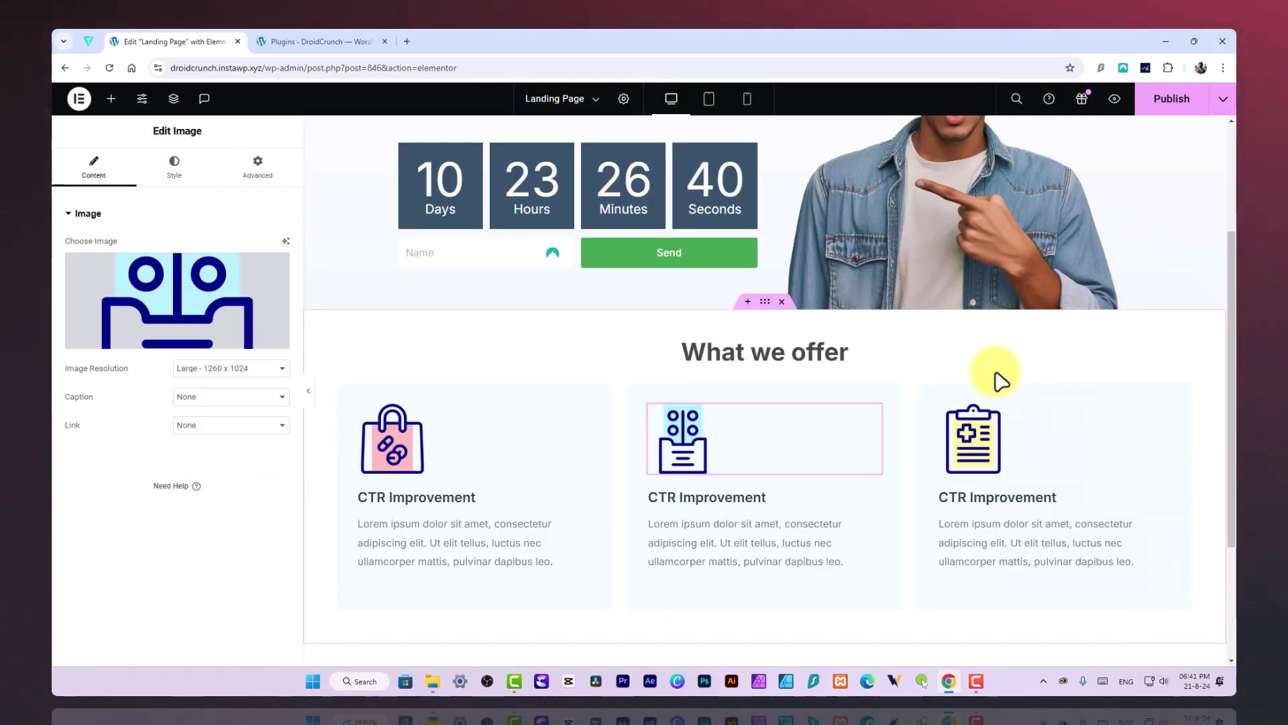
{"action": "scroll", "coordinate": [997, 373], "scroll_direction": "down", "scroll_amount": 2}
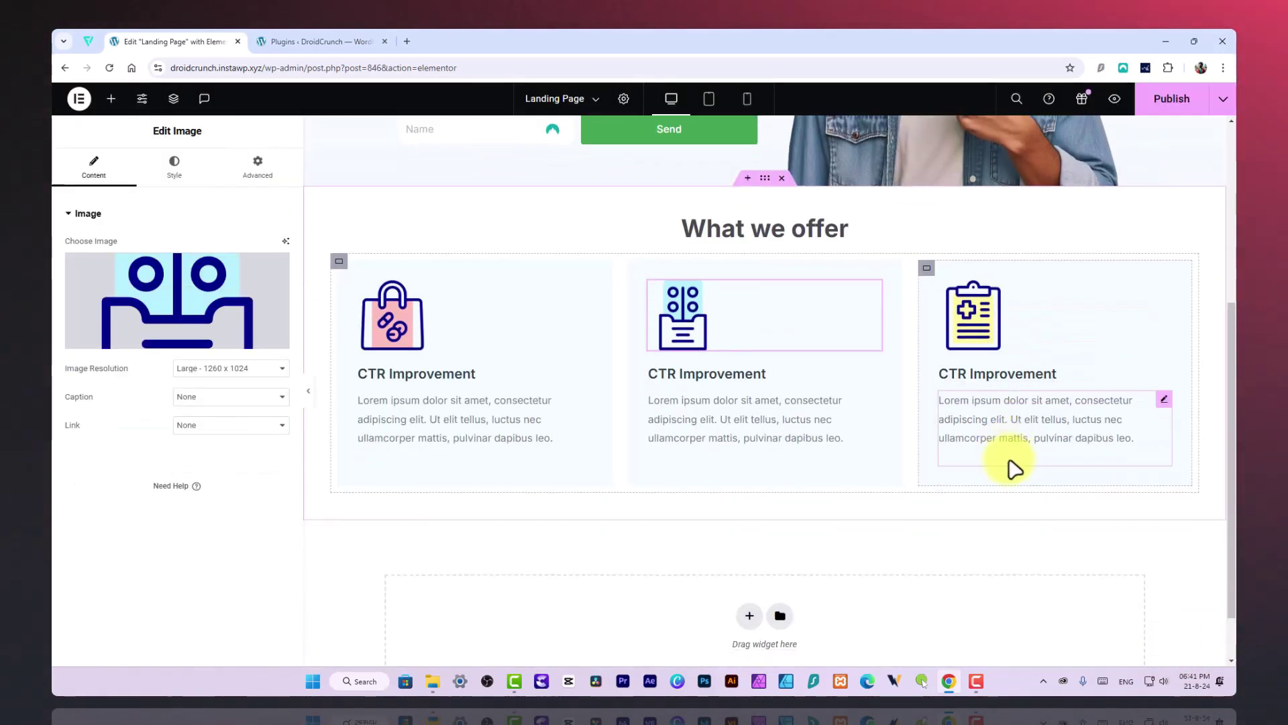
Step: Duplicate the container holding the three feature cards to add a second row of cards below it
{"action": "right_click", "coordinate": [339, 267]}
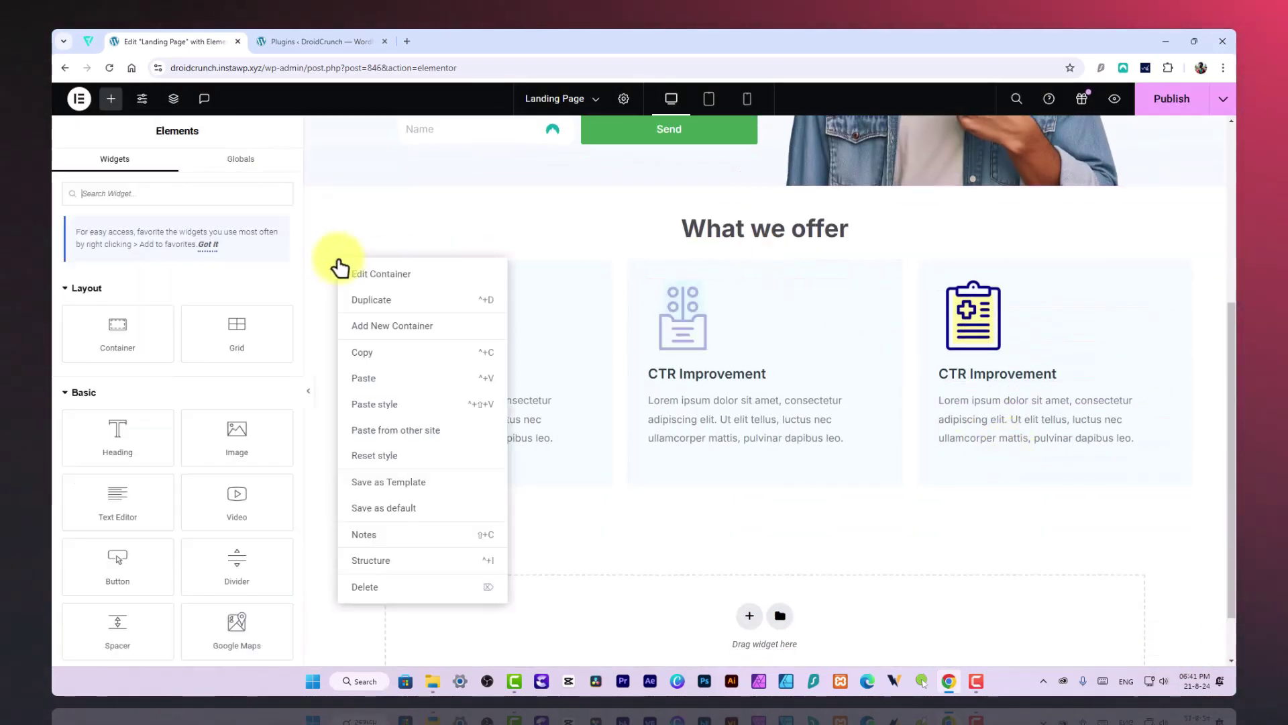
{"action": "left_click", "coordinate": [371, 305]}
{"action": "scroll", "coordinate": [851, 374], "scroll_direction": "down", "scroll_amount": 4}
{"action": "scroll", "coordinate": [1104, 331], "scroll_direction": "up", "scroll_amount": 2}
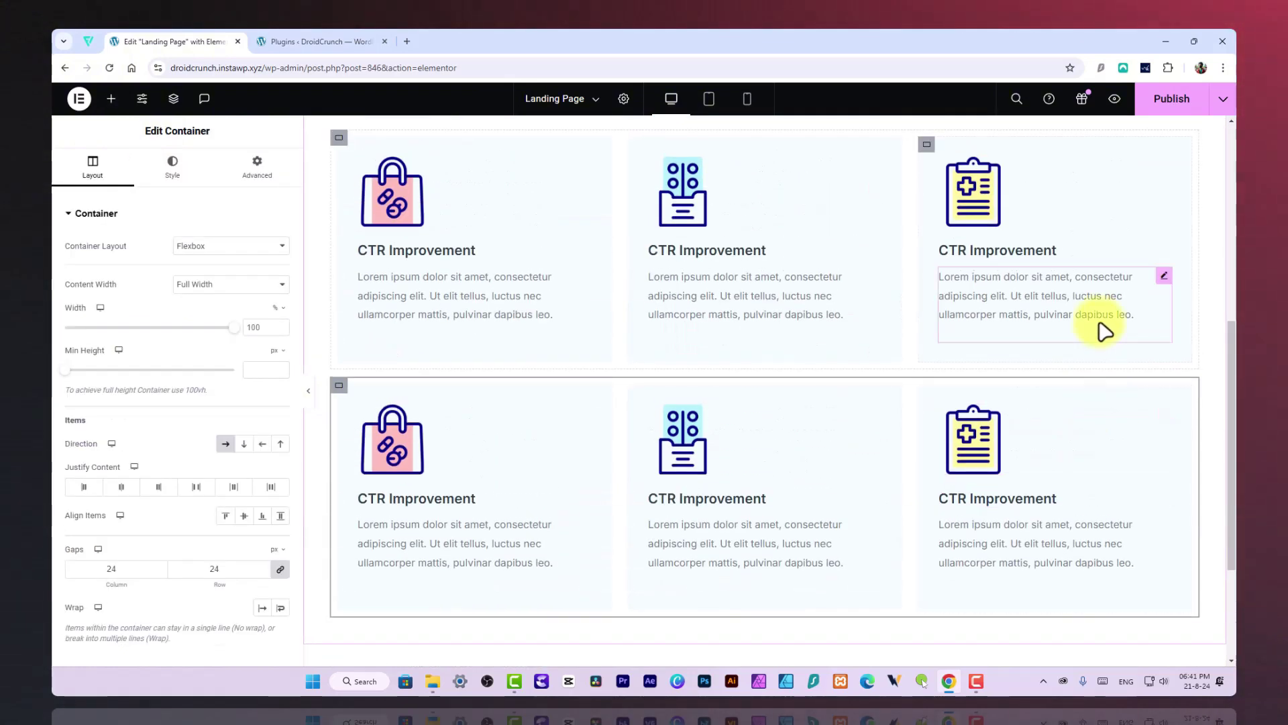
{"action": "scroll", "coordinate": [1104, 331], "scroll_direction": "up", "scroll_amount": 1}
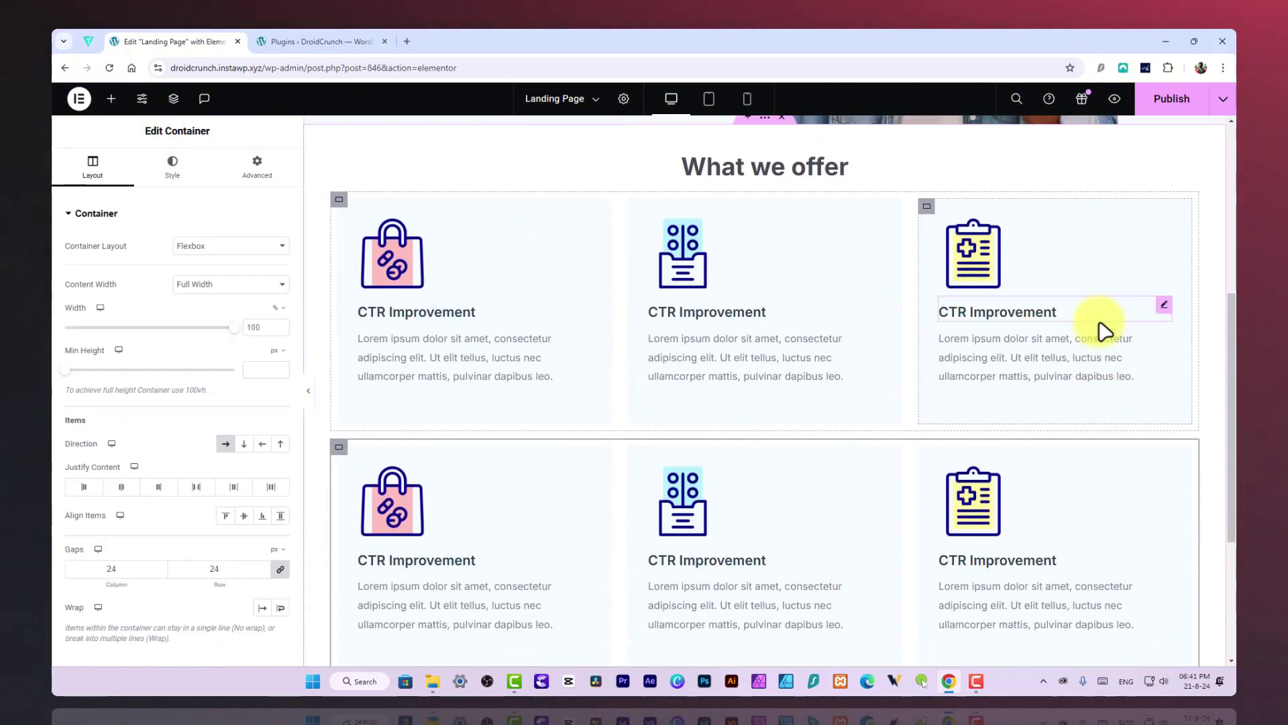
{"action": "left_click", "coordinate": [310, 398]}
{"action": "scroll", "coordinate": [704, 357], "scroll_direction": "up", "scroll_amount": 5}
{"action": "scroll", "coordinate": [520, 356], "scroll_direction": "down", "scroll_amount": 3}
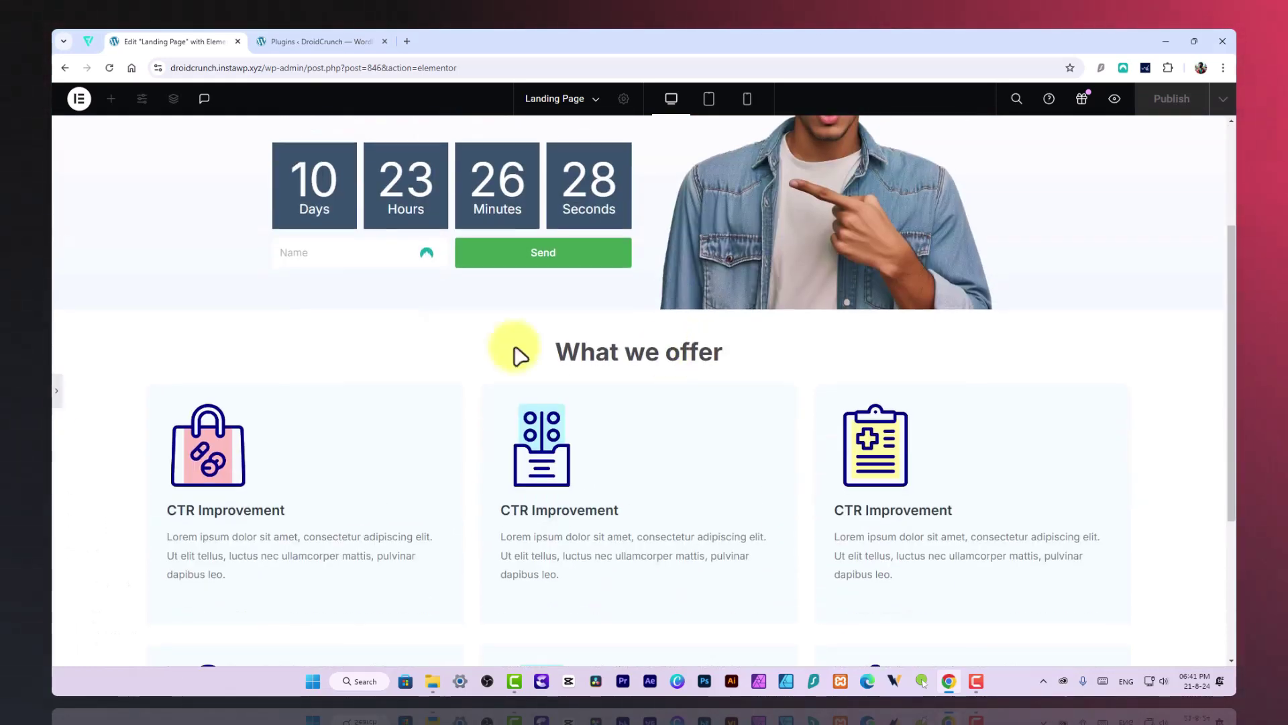
Step: Set the "What we offer" section's boxed content width to 1100 px, matching the hero section container
{"action": "left_click", "coordinate": [59, 396]}
{"action": "scroll", "coordinate": [563, 386], "scroll_direction": "up", "scroll_amount": 3}
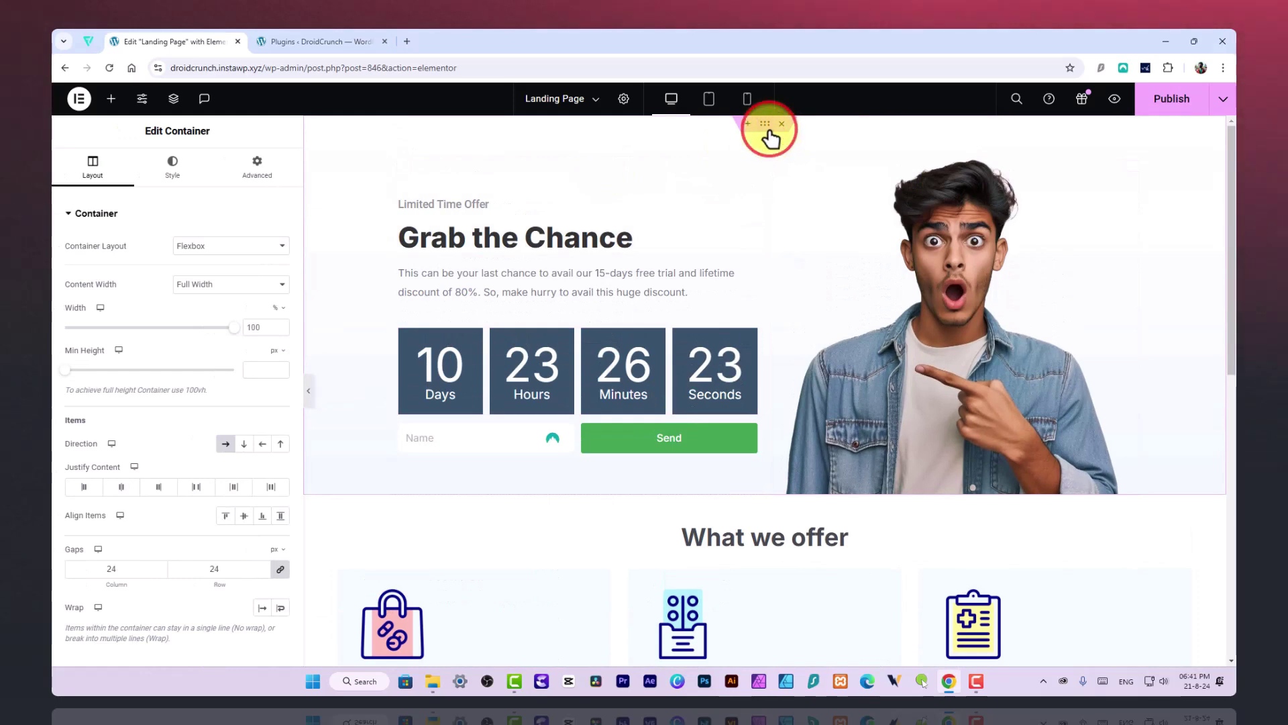
{"action": "double_click", "coordinate": [255, 327]}
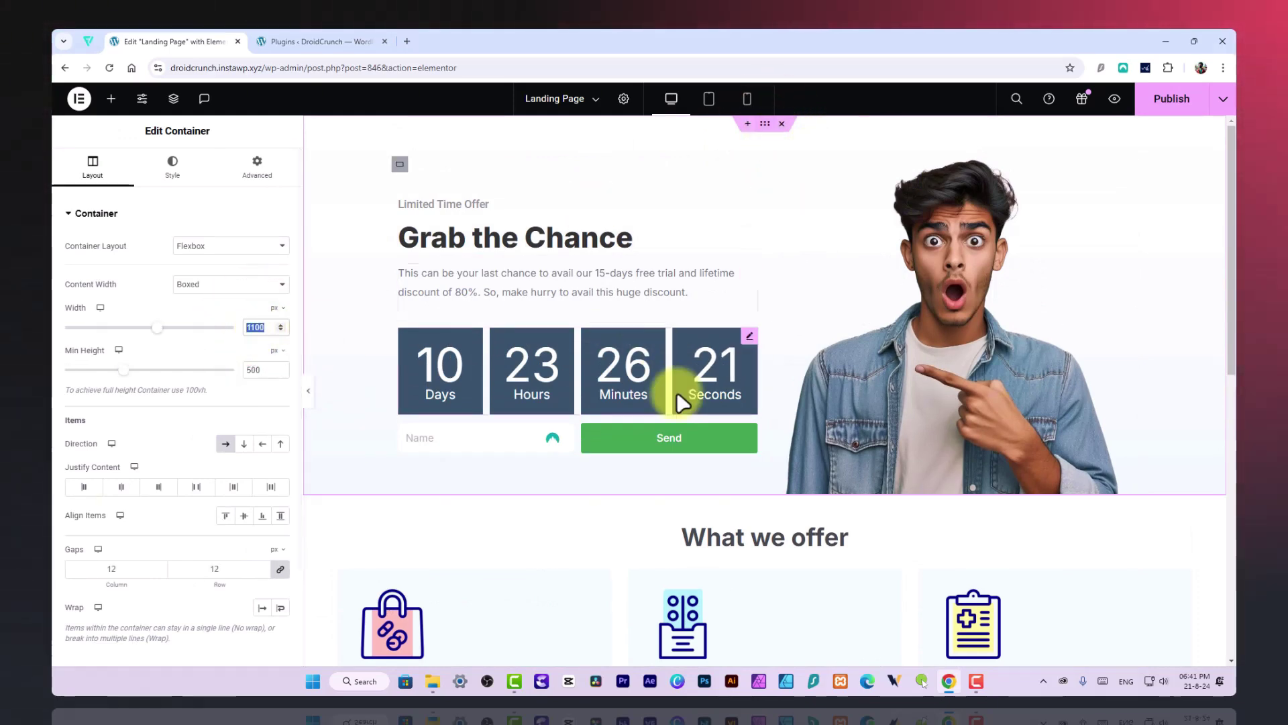
{"action": "left_click", "coordinate": [764, 488]}
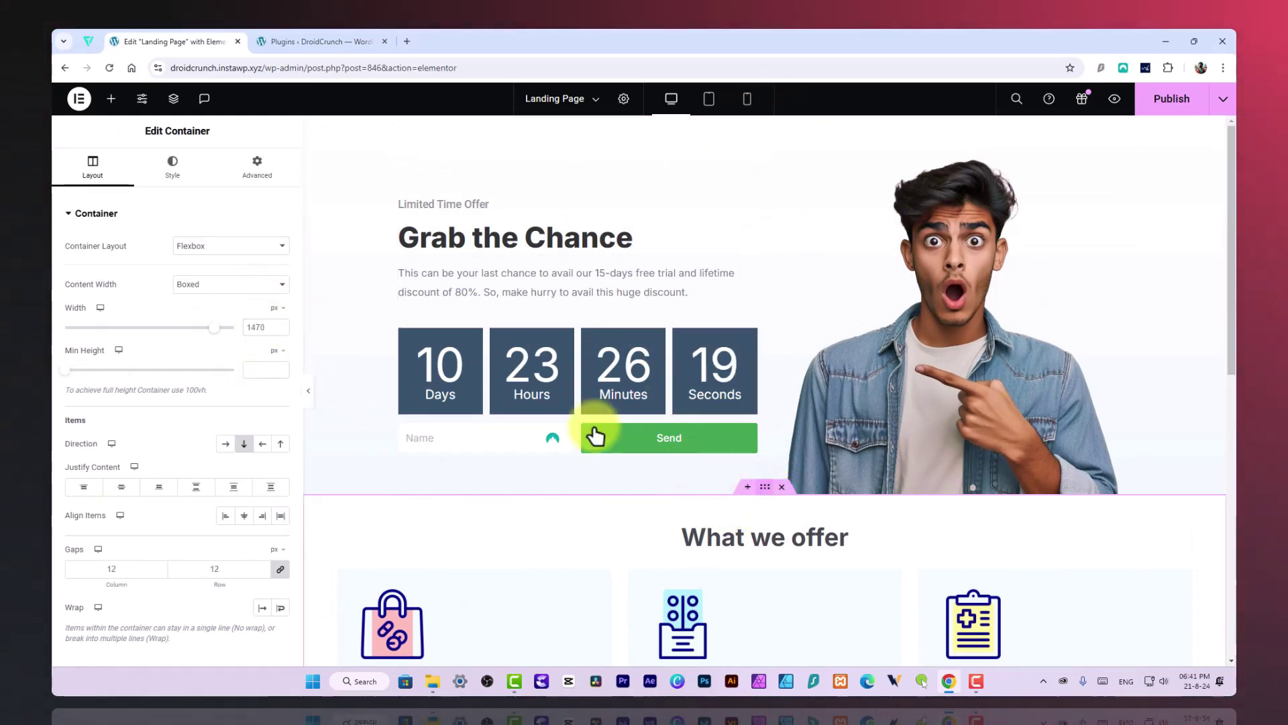
{"action": "left_click", "coordinate": [255, 326]}
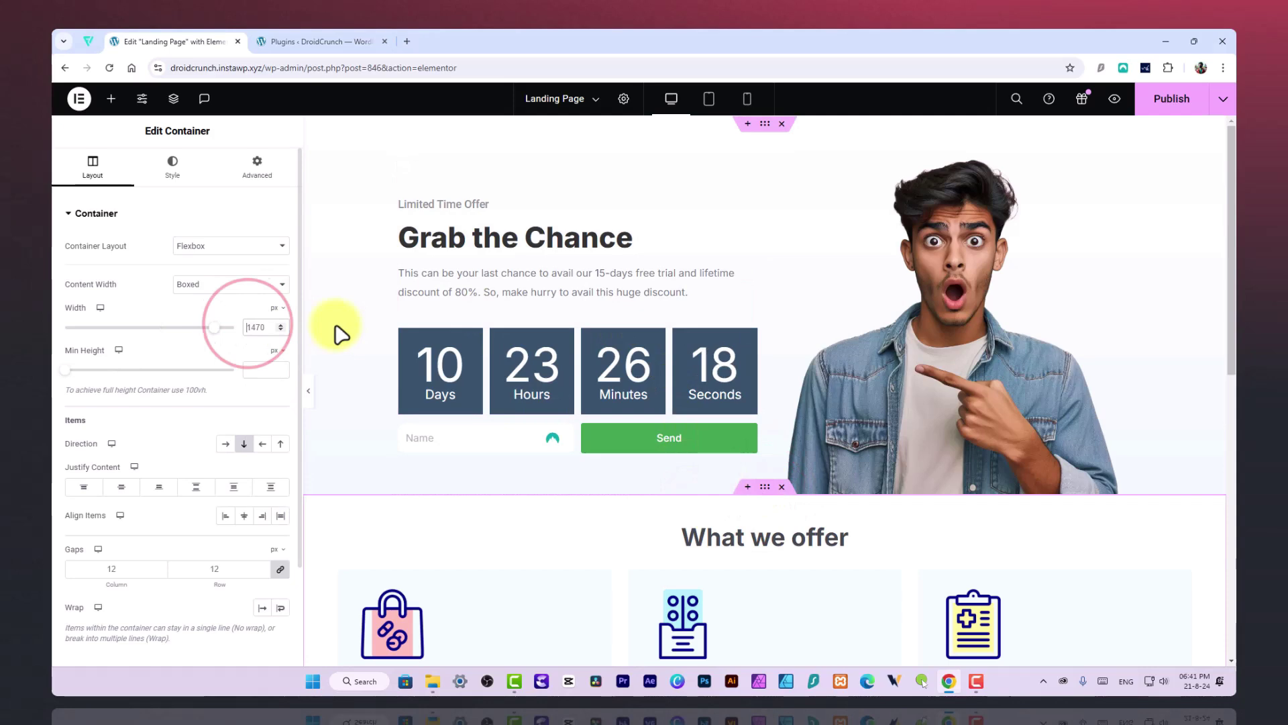
Step: Review the page at full width, checking how both card rows line up with the hero section
{"action": "left_click", "coordinate": [308, 392]}
{"action": "scroll", "coordinate": [573, 325], "scroll_direction": "down", "scroll_amount": 4}
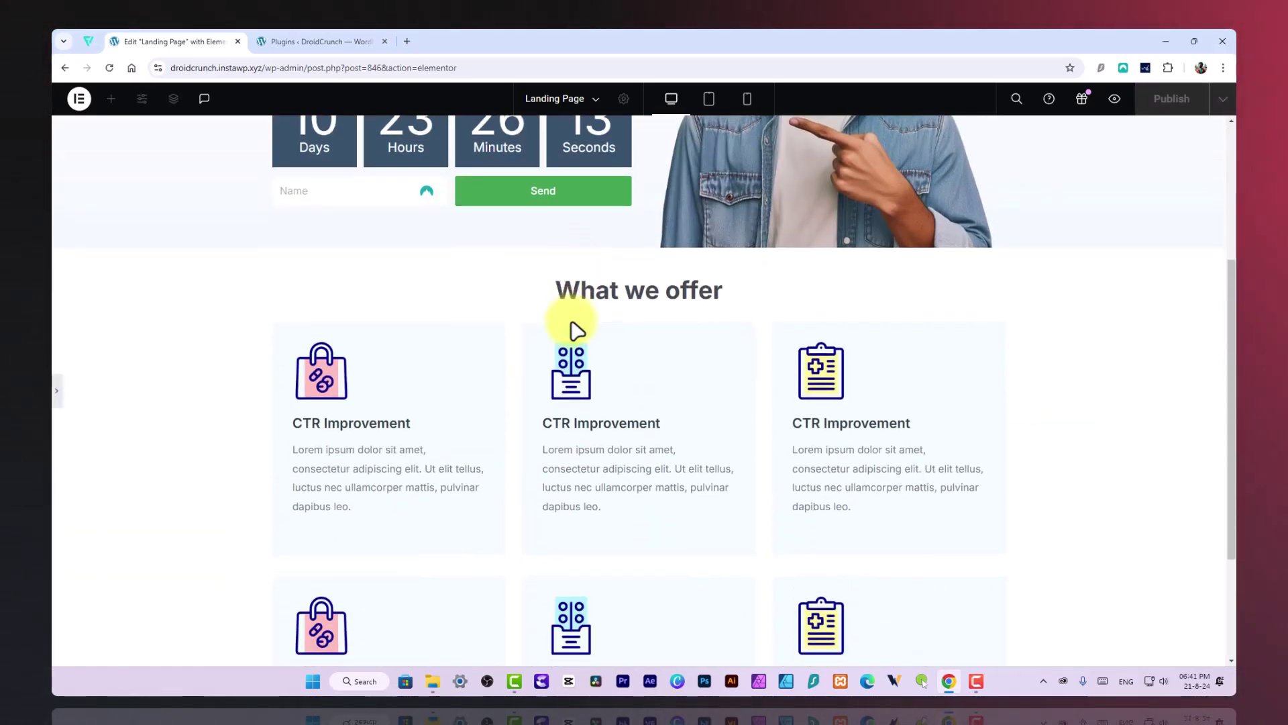
{"action": "scroll", "coordinate": [577, 328], "scroll_direction": "down", "scroll_amount": 3}
{"action": "scroll", "coordinate": [604, 336], "scroll_direction": "up", "scroll_amount": 6}
{"action": "scroll", "coordinate": [590, 339], "scroll_direction": "down", "scroll_amount": 5}
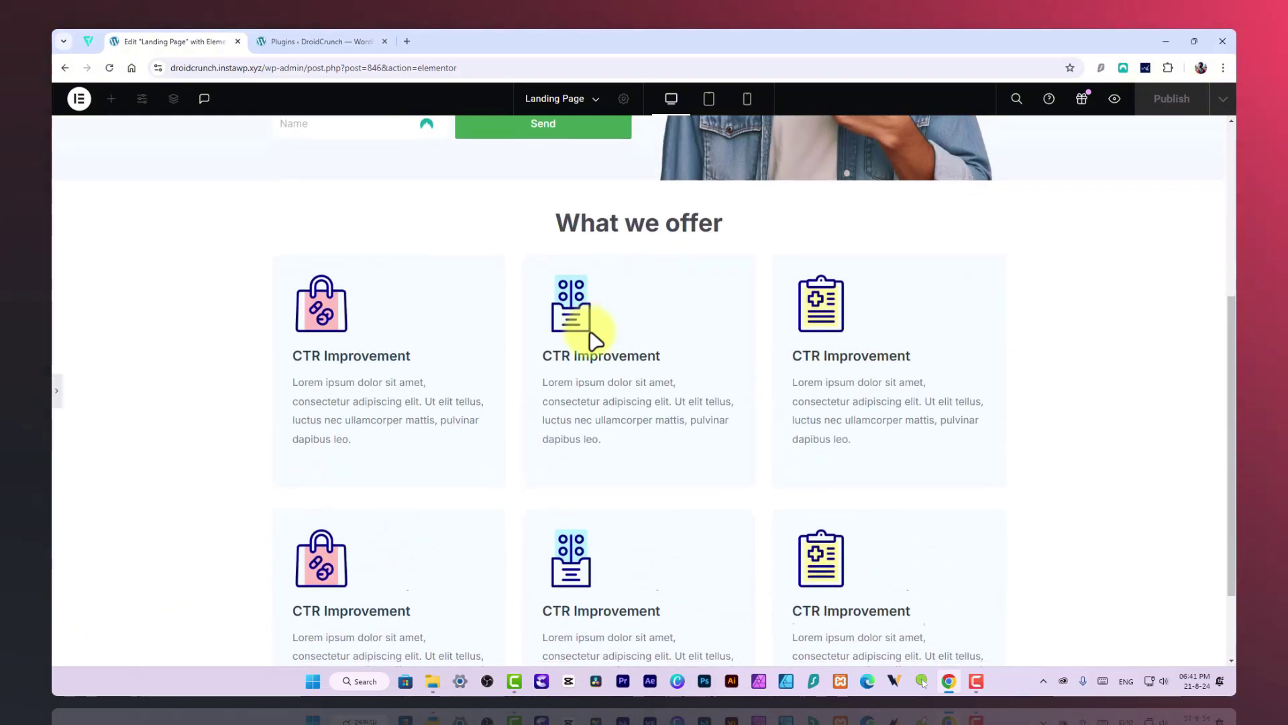
{"action": "scroll", "coordinate": [590, 332], "scroll_direction": "down", "scroll_amount": 2}
{"action": "scroll", "coordinate": [594, 340], "scroll_direction": "up", "scroll_amount": 5}
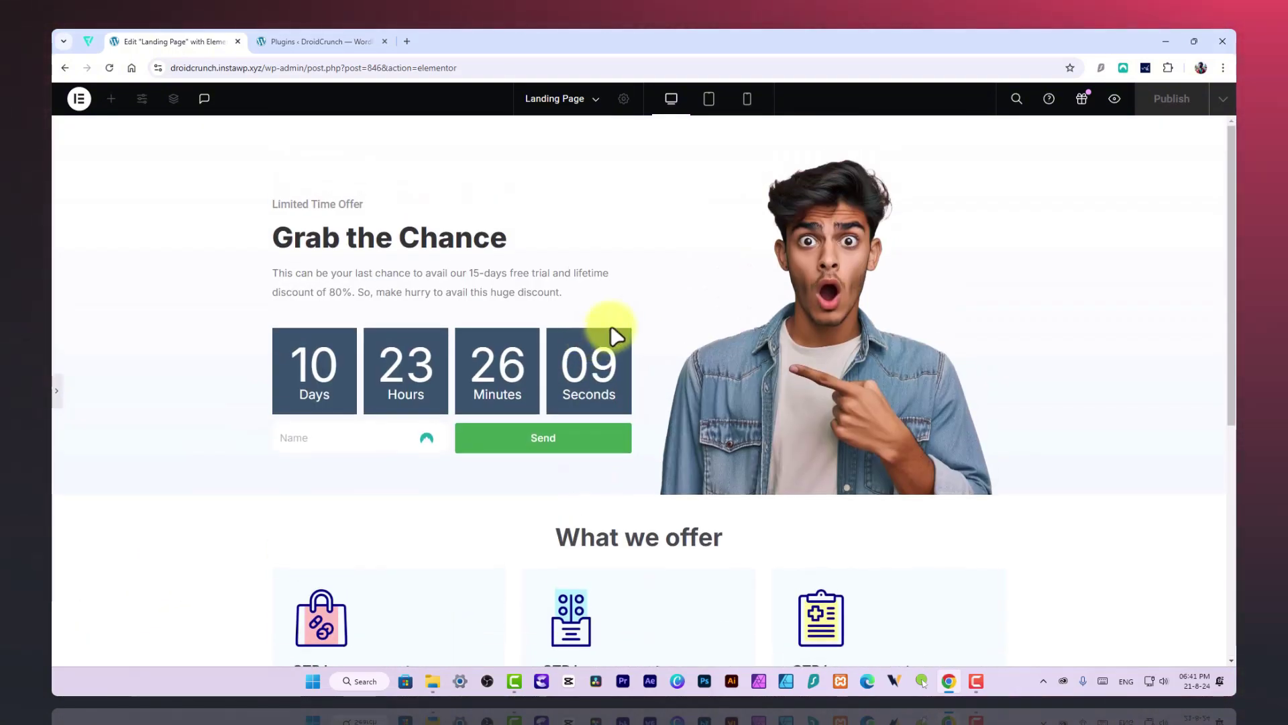
{"action": "left_click_drag", "start_coordinate": [1232, 333], "coordinate": [1227, 589]}
{"action": "scroll", "coordinate": [159, 347], "scroll_direction": "up", "scroll_amount": 4}
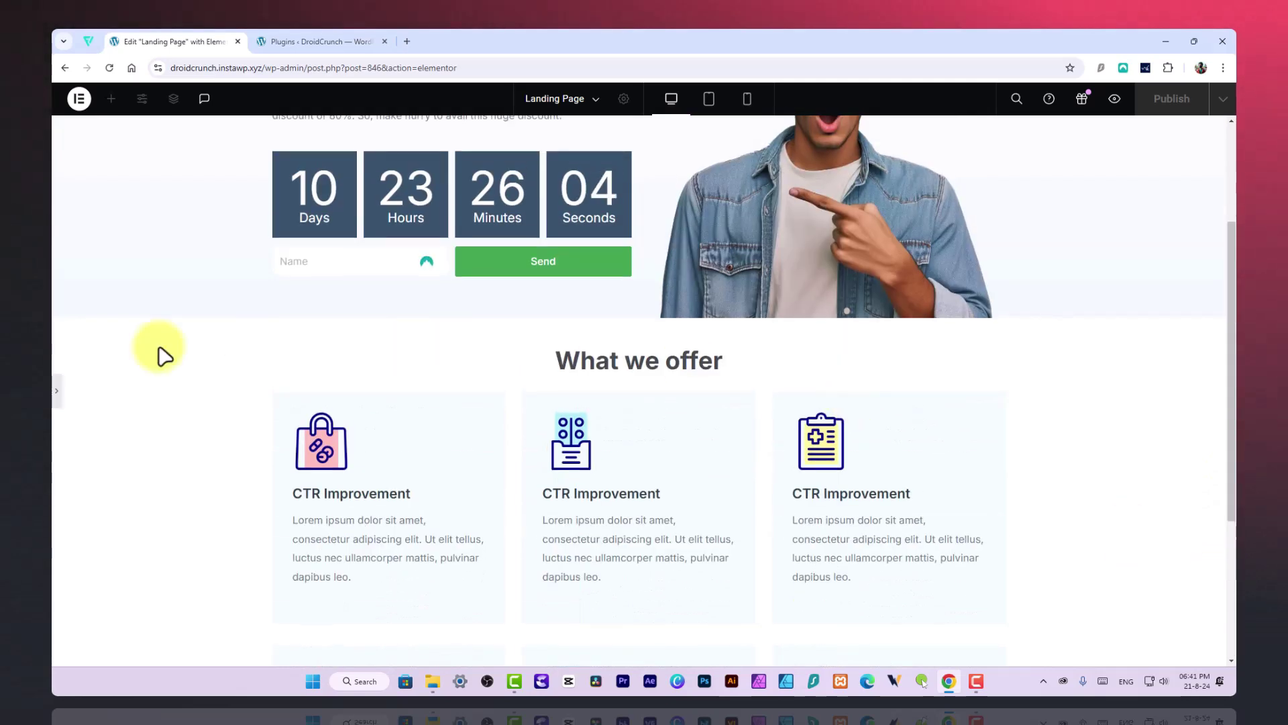
Step: Inspect the typography settings of the "What we offer" heading
{"action": "left_click", "coordinate": [59, 397]}
{"action": "left_click", "coordinate": [755, 366]}
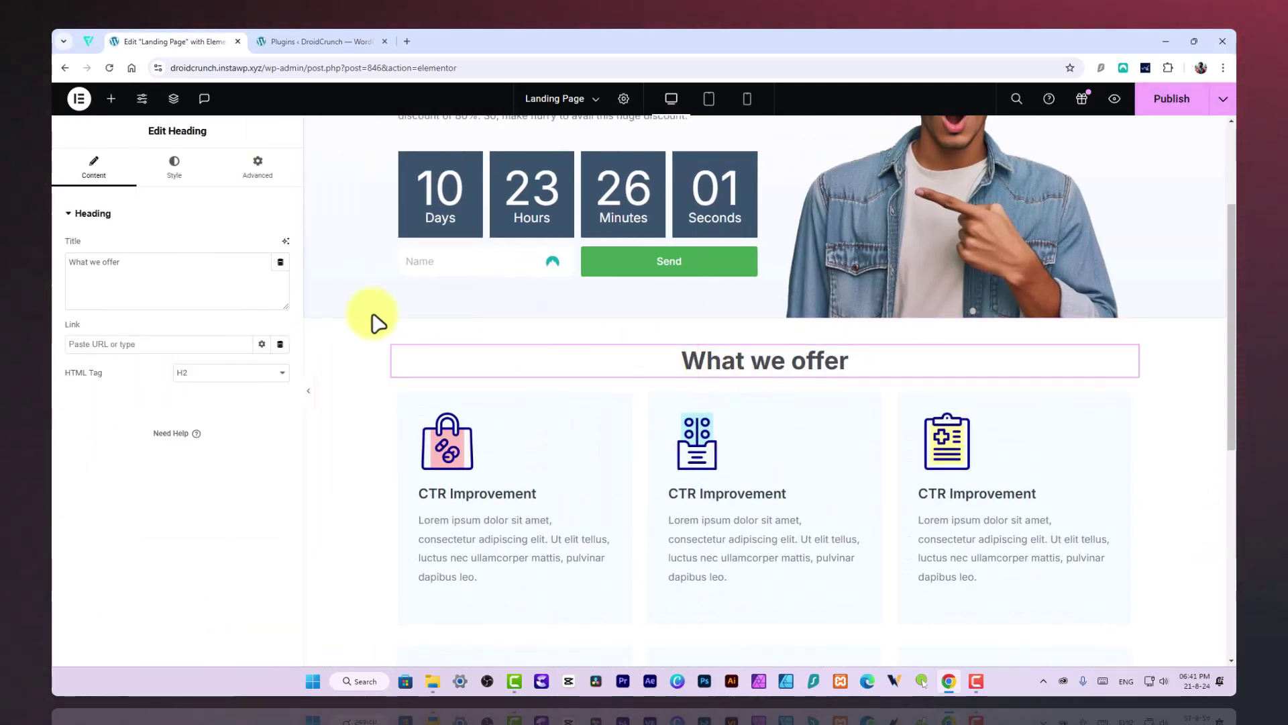
{"action": "scroll", "coordinate": [378, 324], "scroll_direction": "up", "scroll_amount": 2}
{"action": "left_click", "coordinate": [173, 168]}
{"action": "left_click", "coordinate": [281, 303]}
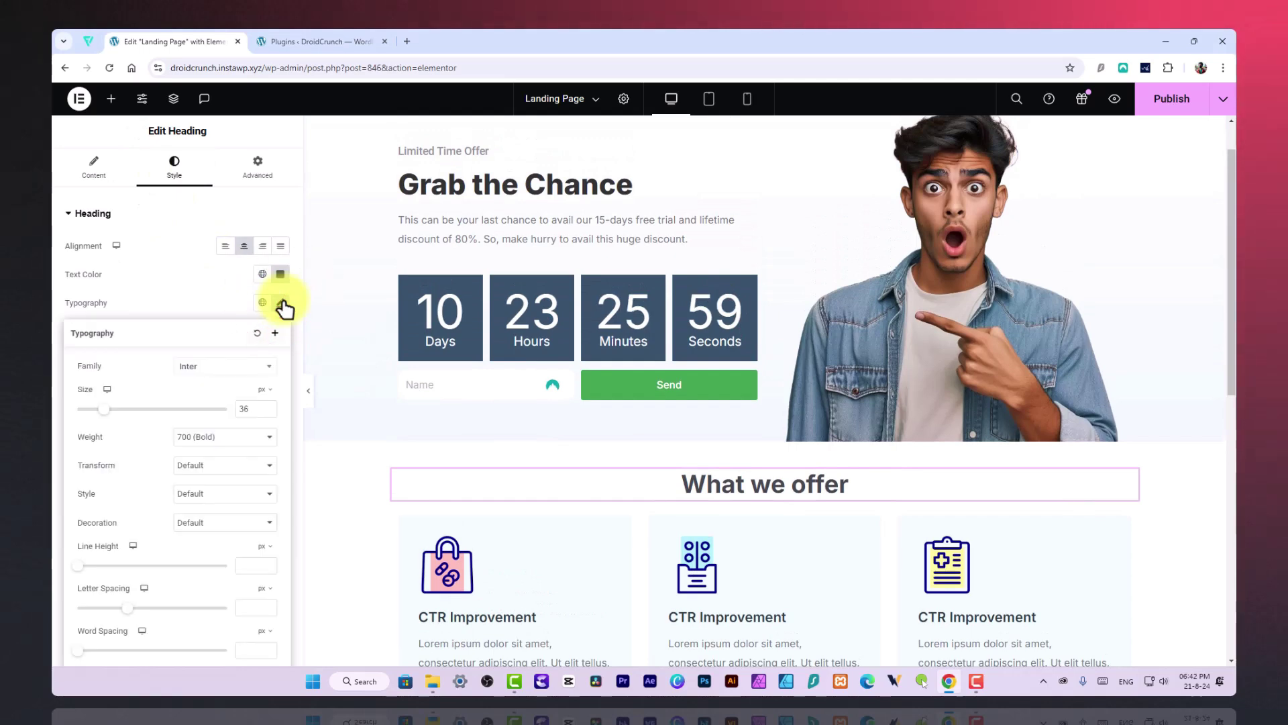
{"action": "left_click", "coordinate": [282, 303]}
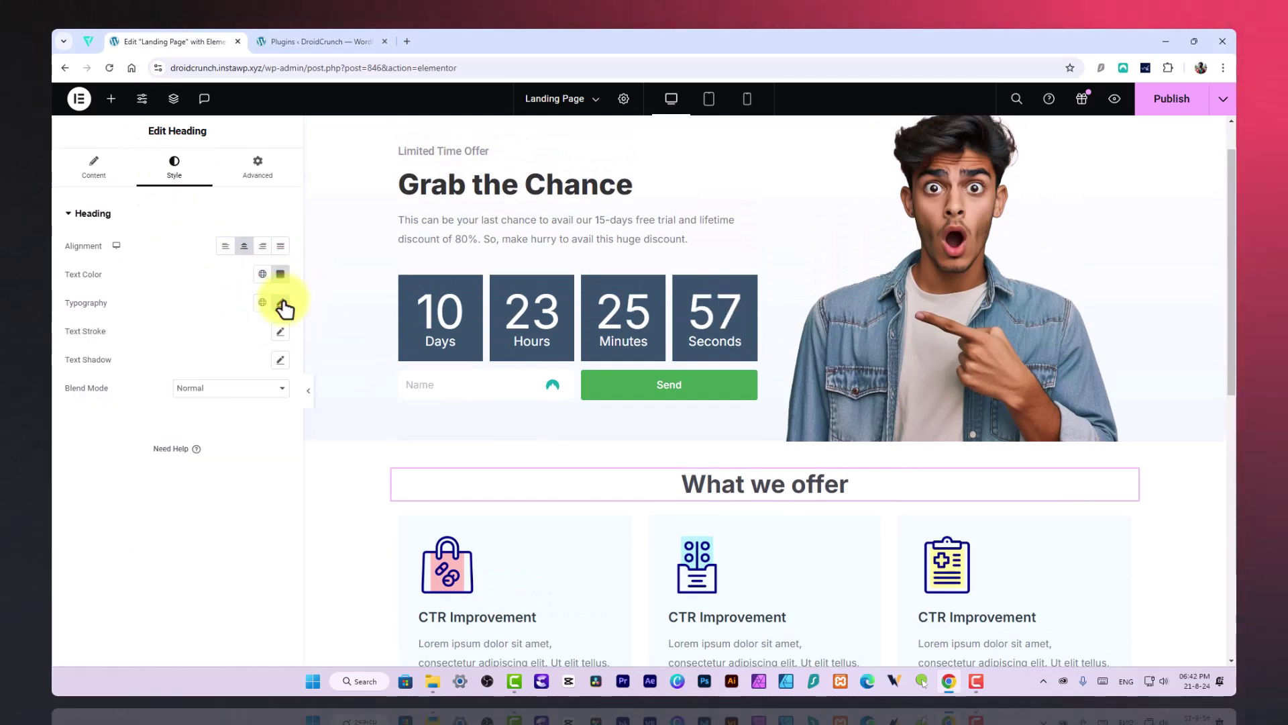
Step: Add a Heading widget directly below the "What we offer" heading and set its HTML tag to H3
{"action": "left_click", "coordinate": [111, 100]}
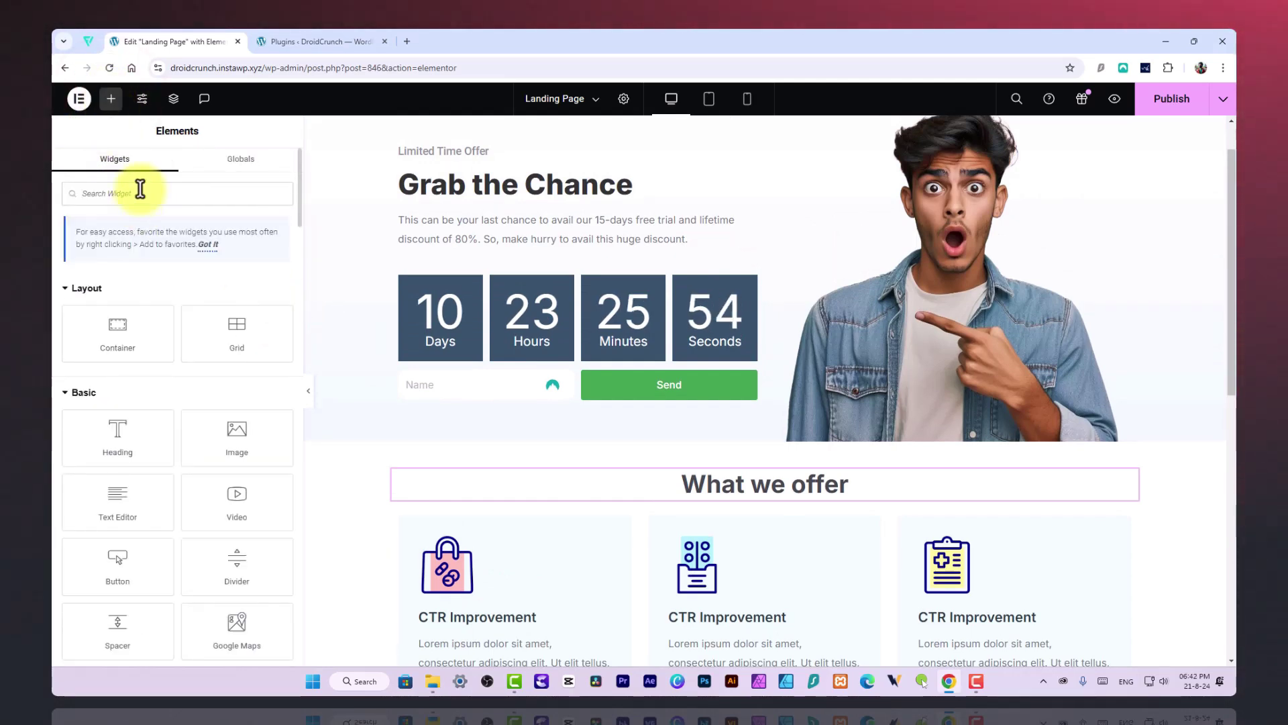
{"action": "left_click_drag", "start_coordinate": [127, 434], "coordinate": [765, 493]}
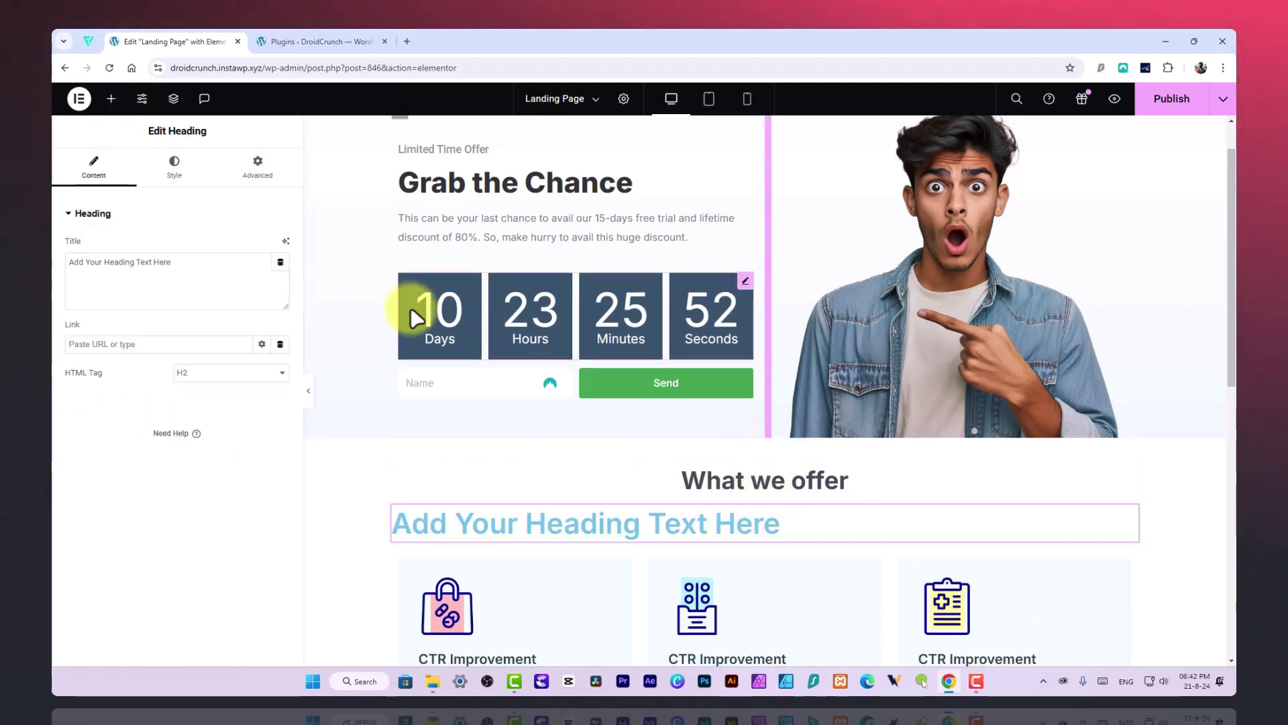
{"action": "left_click", "coordinate": [209, 373]}
{"action": "left_click", "coordinate": [208, 411]}
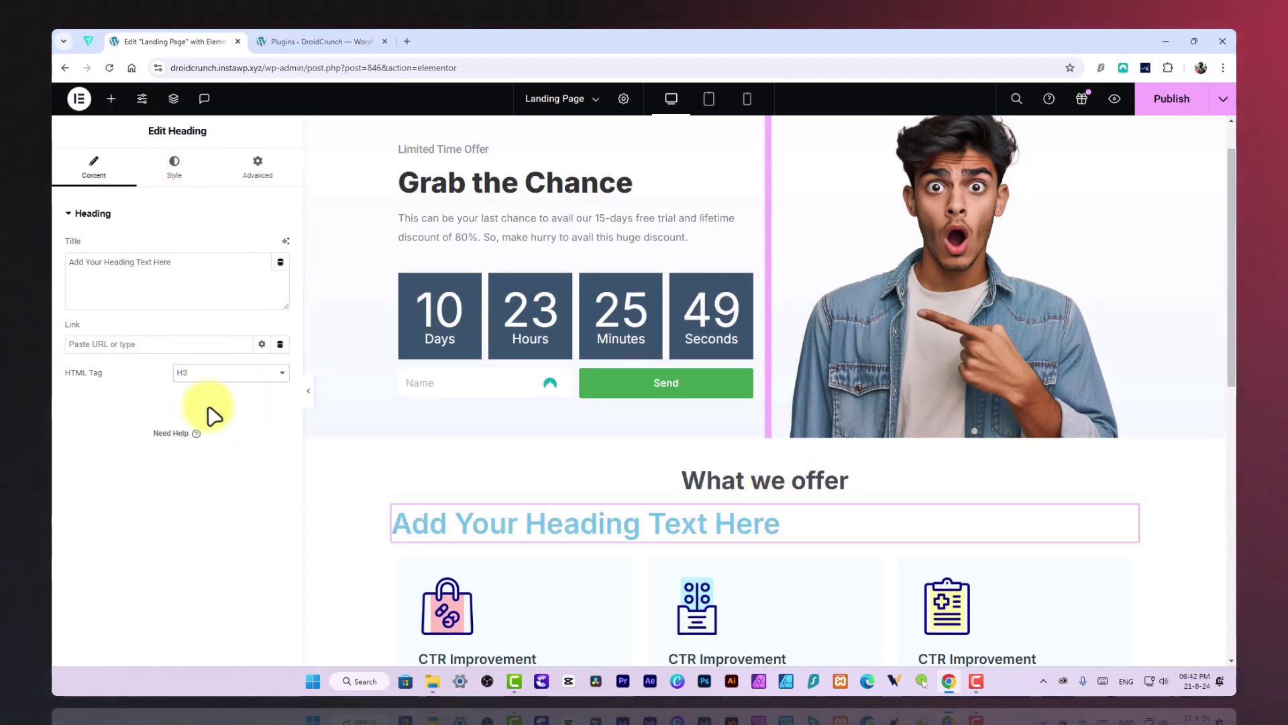
Step: Center the new H3 heading and set its font size to 24 px
{"action": "left_click", "coordinate": [174, 165]}
{"action": "left_click", "coordinate": [244, 245]}
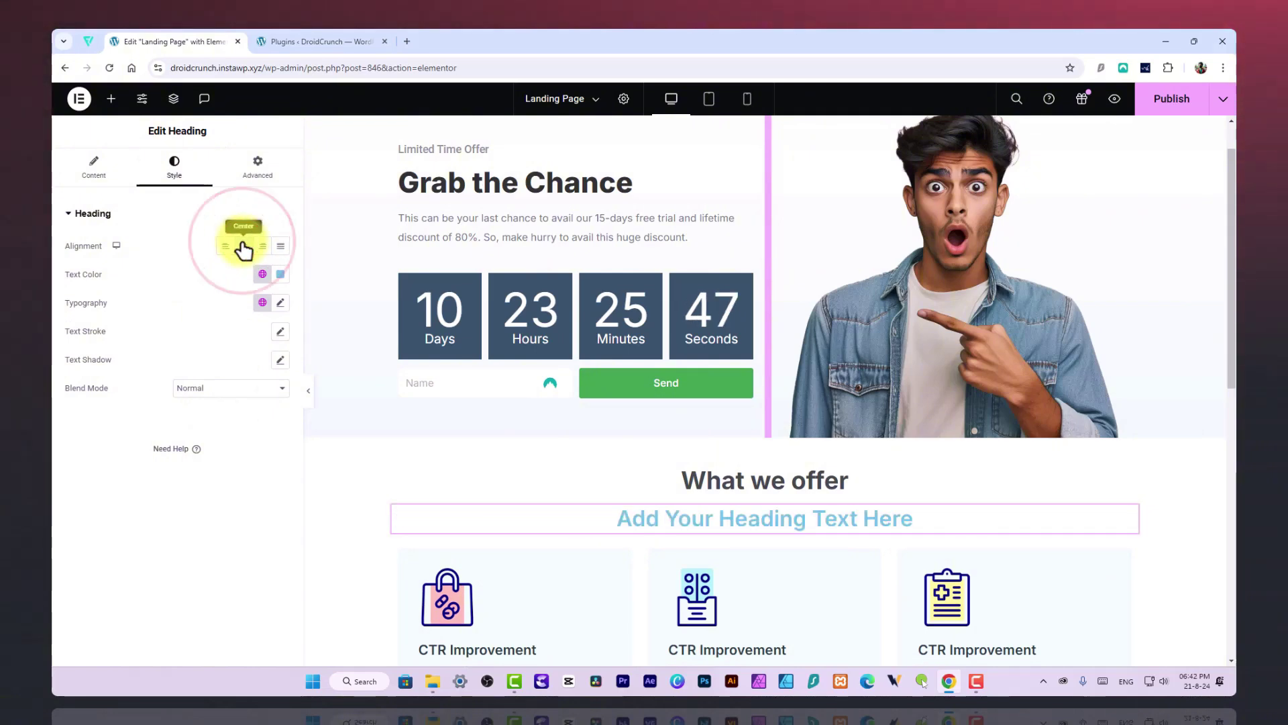
{"action": "left_click", "coordinate": [280, 303]}
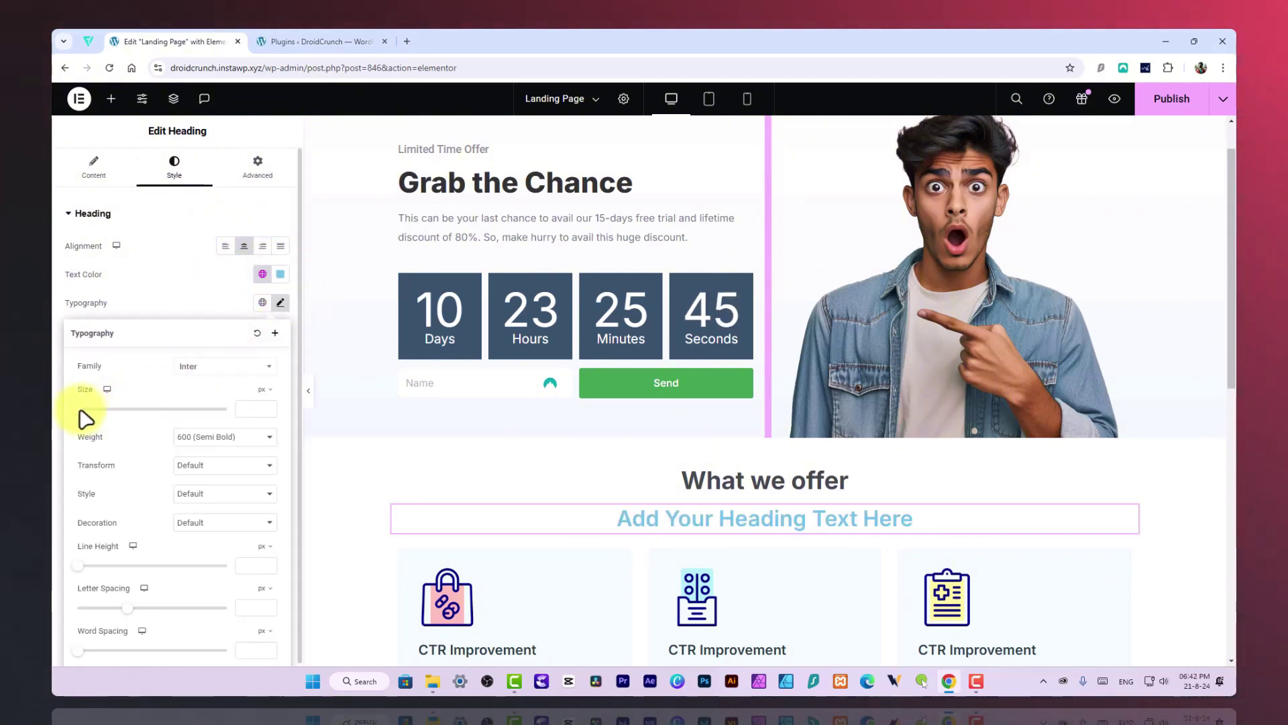
{"action": "left_click_drag", "start_coordinate": [86, 419], "coordinate": [98, 418]}
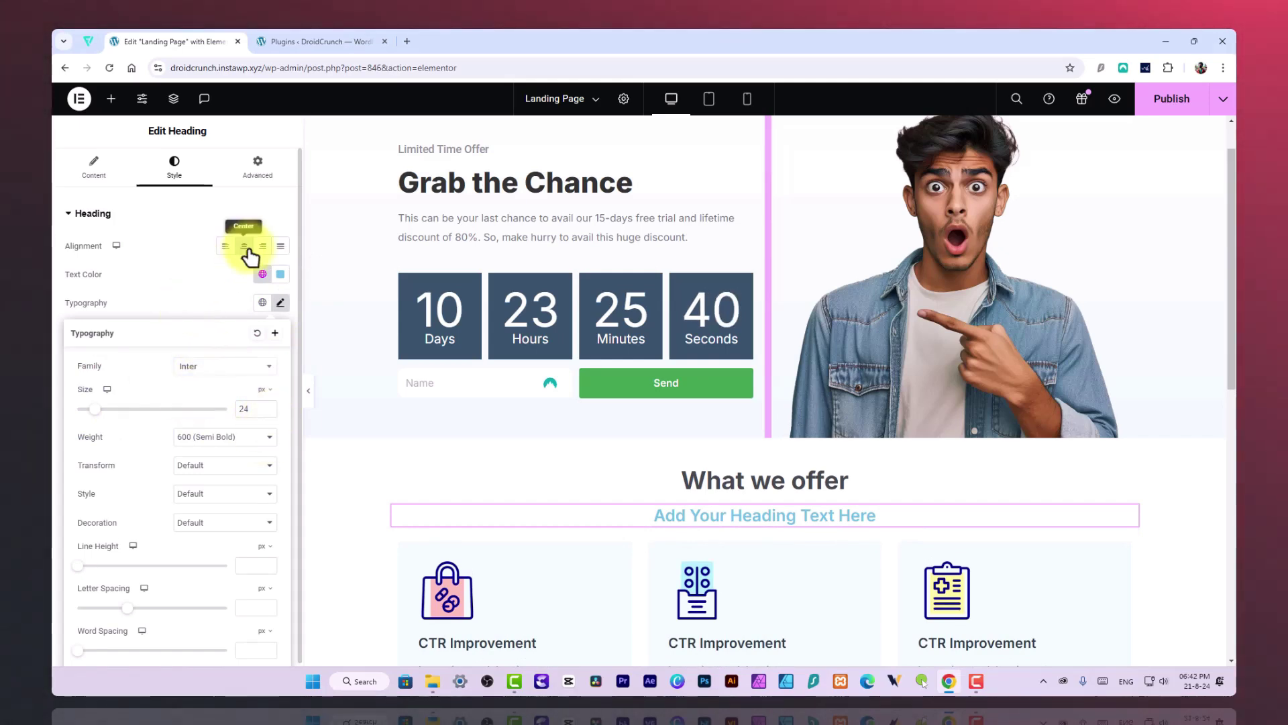
Step: Change the H3 heading's text color to a light gray
{"action": "left_click", "coordinate": [279, 273]}
{"action": "left_click_drag", "start_coordinate": [210, 344], "coordinate": [193, 374]}
{"action": "left_click", "coordinate": [161, 495]}
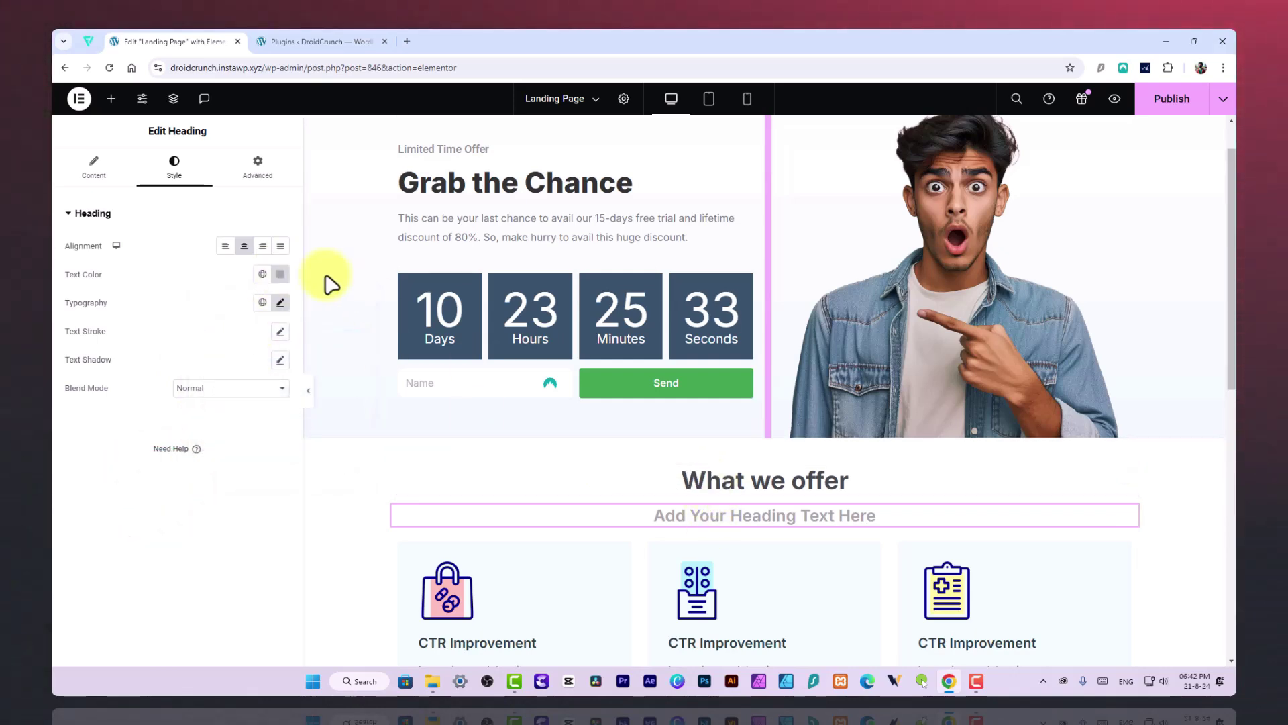
Step: Unlink the H3 heading's margins and set its top margin to -12 px
{"action": "left_click", "coordinate": [259, 176]}
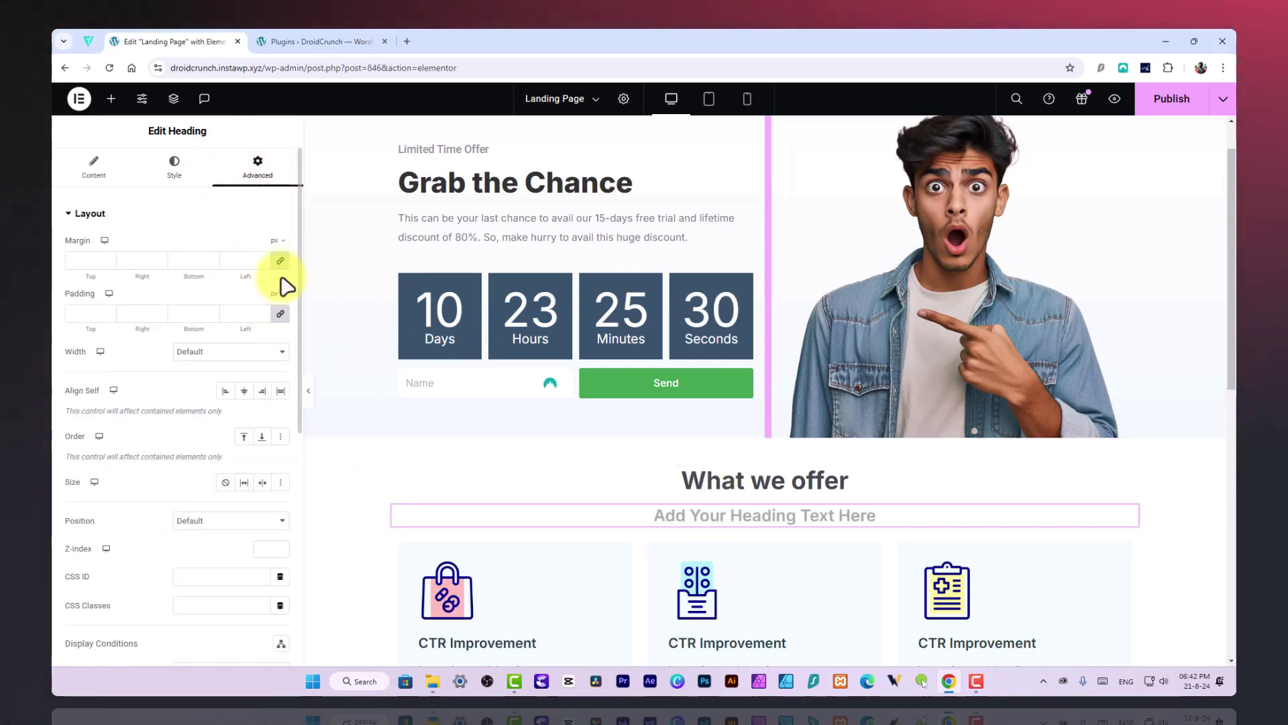
{"action": "left_click", "coordinate": [285, 257]}
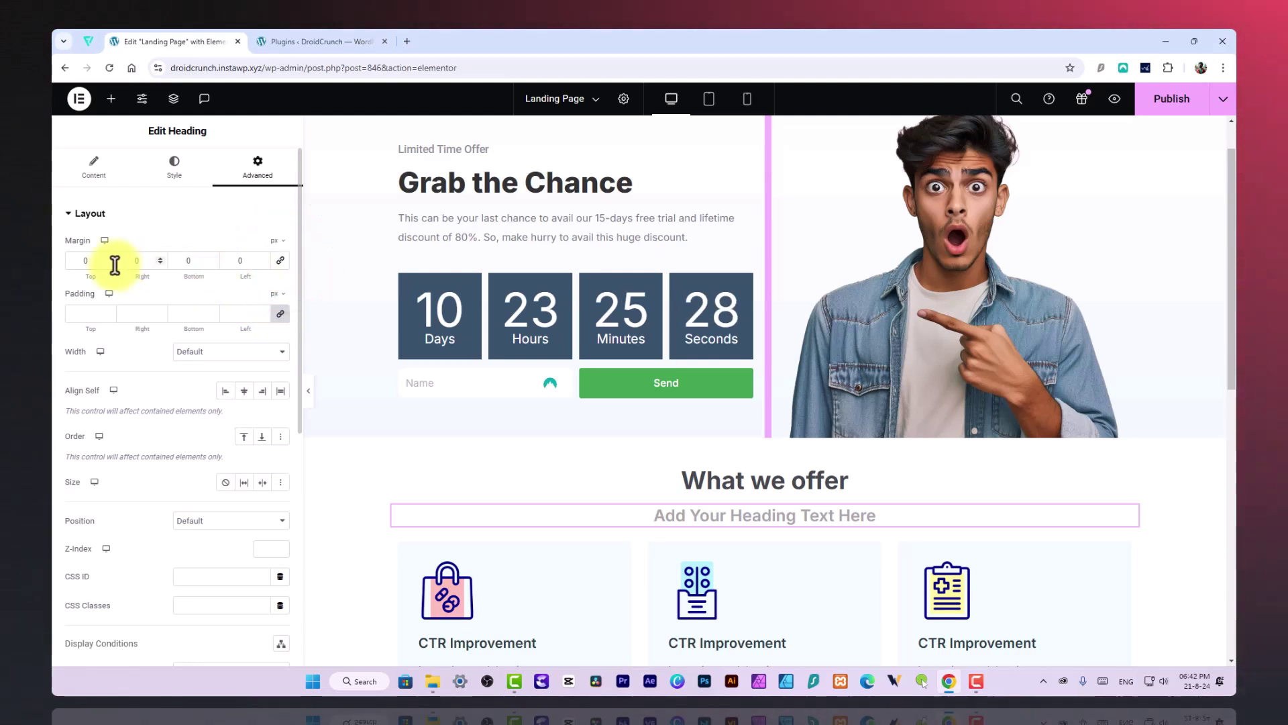
{"action": "left_click", "coordinate": [108, 263]}
{"action": "left_click", "coordinate": [108, 263]}
{"action": "left_click", "coordinate": [108, 263]}
{"action": "left_click", "coordinate": [109, 263]}
{"action": "left_click", "coordinate": [109, 263]}
{"action": "left_click", "coordinate": [109, 263]}
{"action": "left_click", "coordinate": [109, 263]}
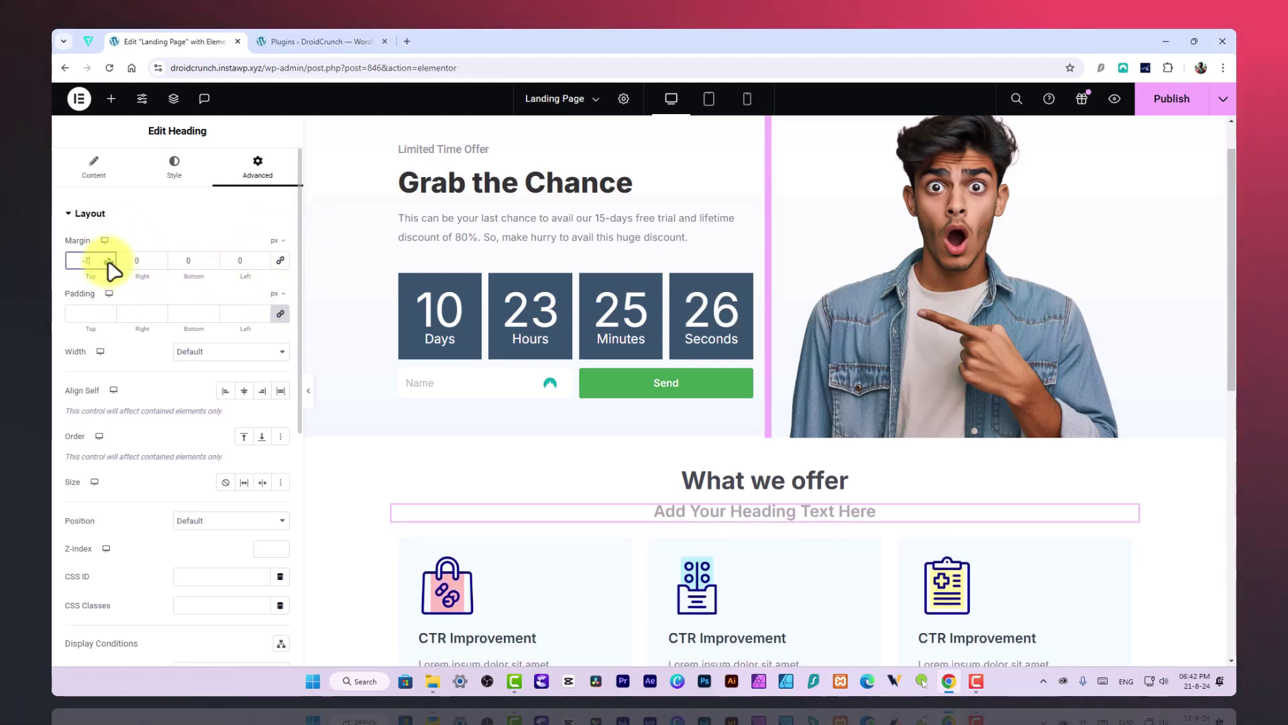
{"action": "left_click", "coordinate": [109, 263]}
{"action": "left_click", "coordinate": [109, 263]}
{"action": "left_click", "coordinate": [108, 263]}
{"action": "left_click", "coordinate": [109, 263]}
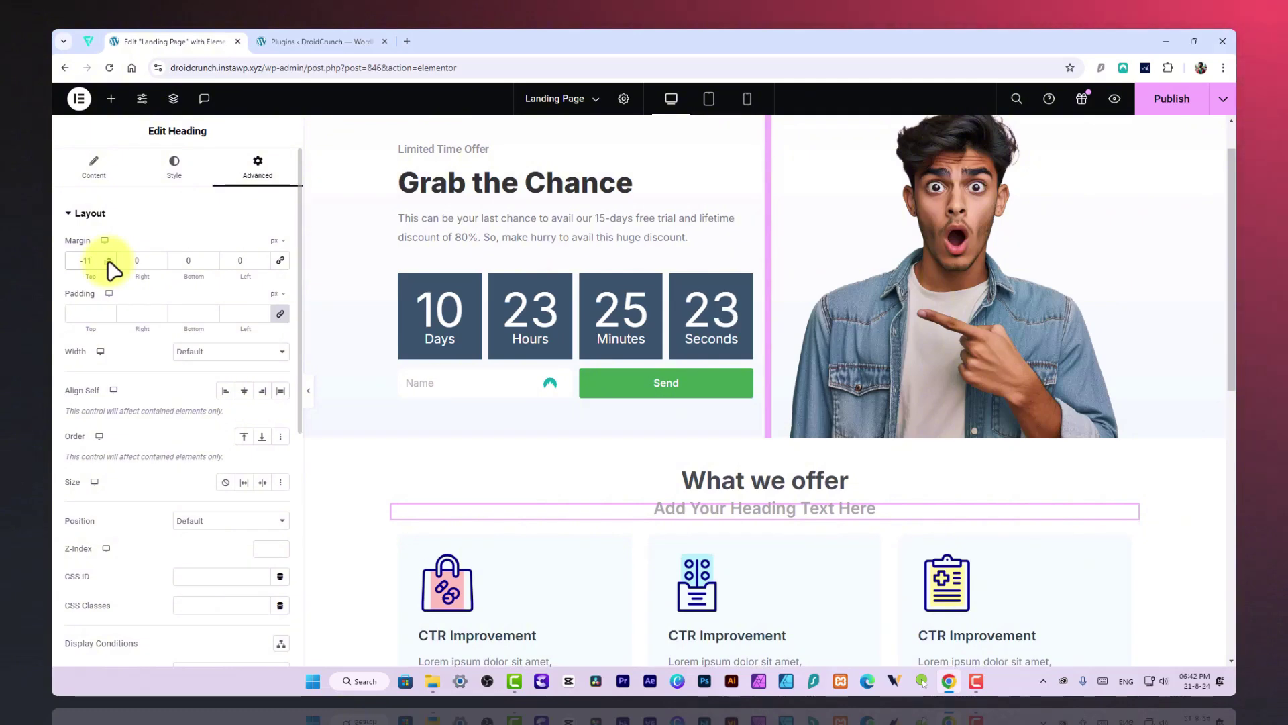
{"action": "left_click", "coordinate": [110, 263]}
{"action": "left_click", "coordinate": [976, 679]}
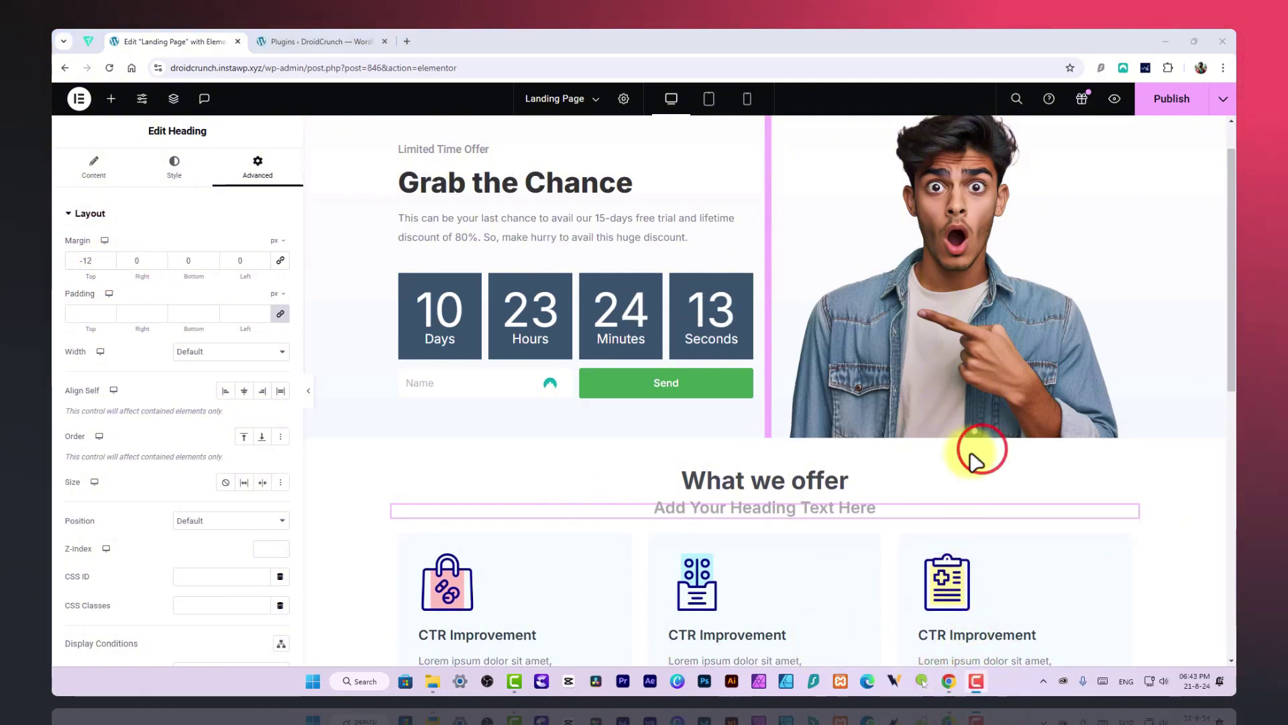
Step: Reduce the font size of the gray H3 heading under "What we offer" to 18 px
{"action": "left_click", "coordinate": [792, 513]}
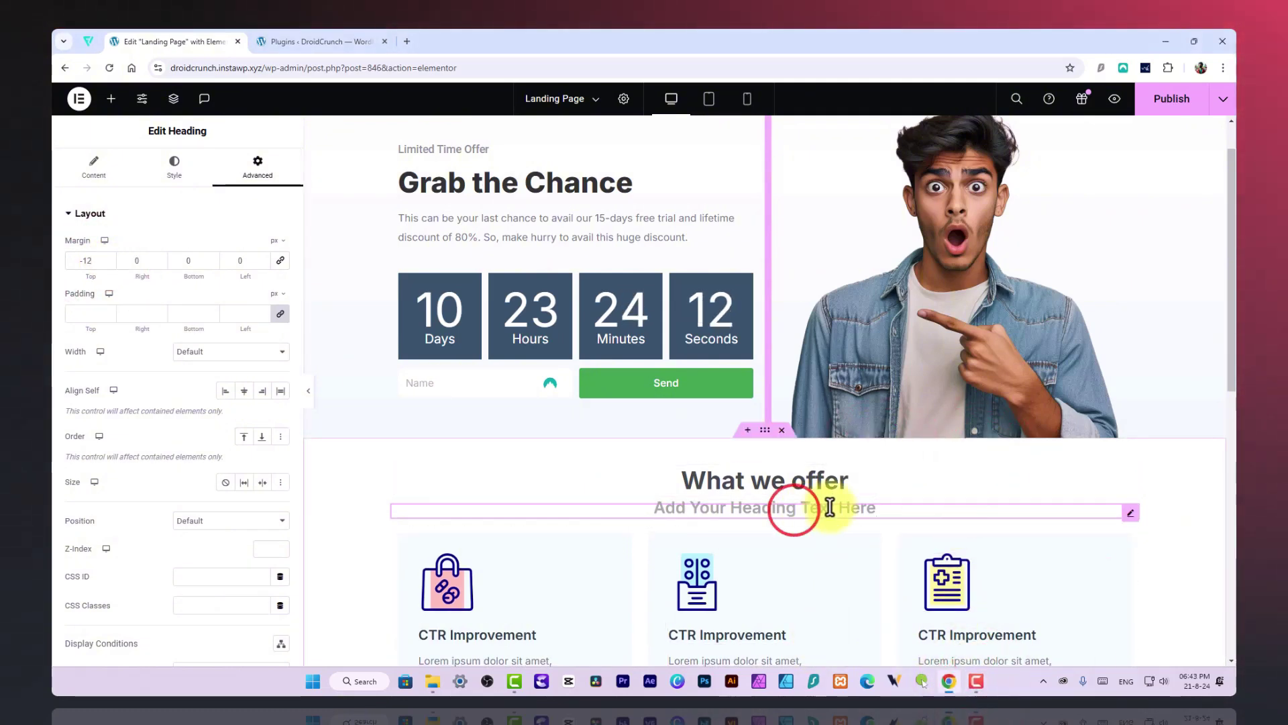
{"action": "left_click", "coordinate": [171, 176]}
{"action": "left_click", "coordinate": [280, 302]}
{"action": "left_click", "coordinate": [266, 410]}
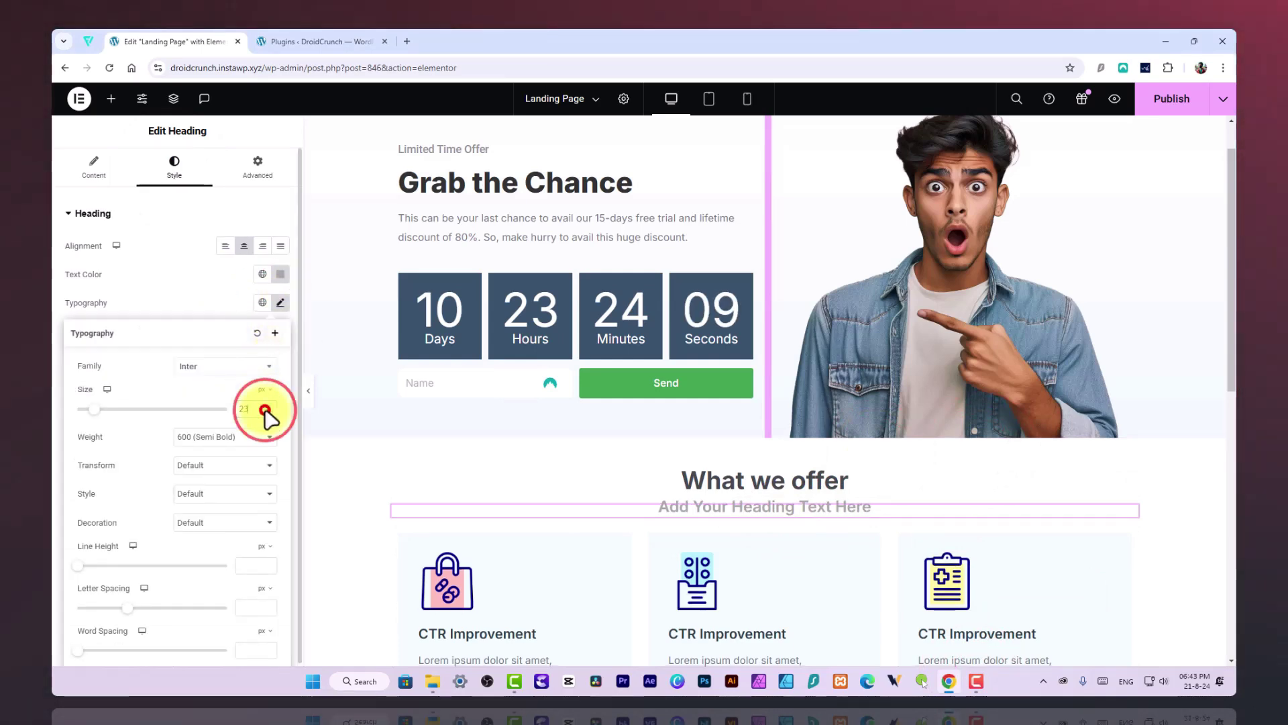
{"action": "left_click", "coordinate": [267, 412]}
{"action": "left_click", "coordinate": [267, 412]}
{"action": "left_click", "coordinate": [267, 412]}
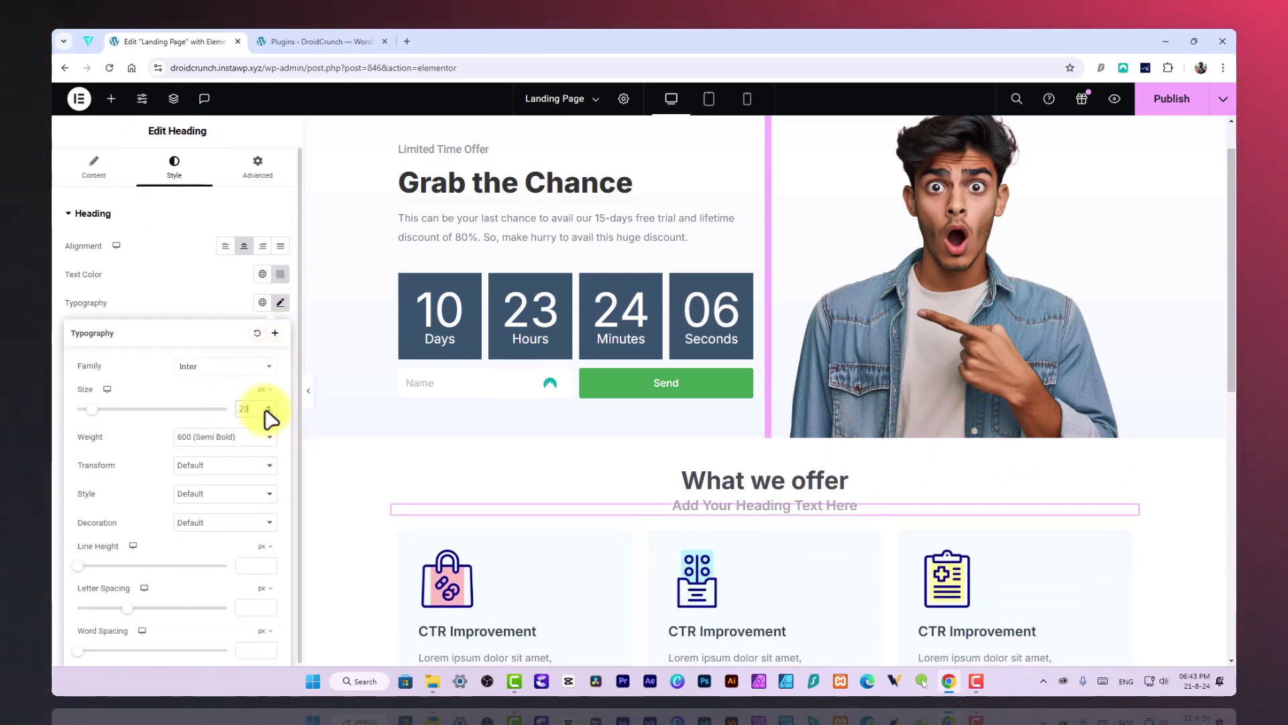
{"action": "left_click", "coordinate": [267, 412]}
{"action": "left_click", "coordinate": [267, 412]}
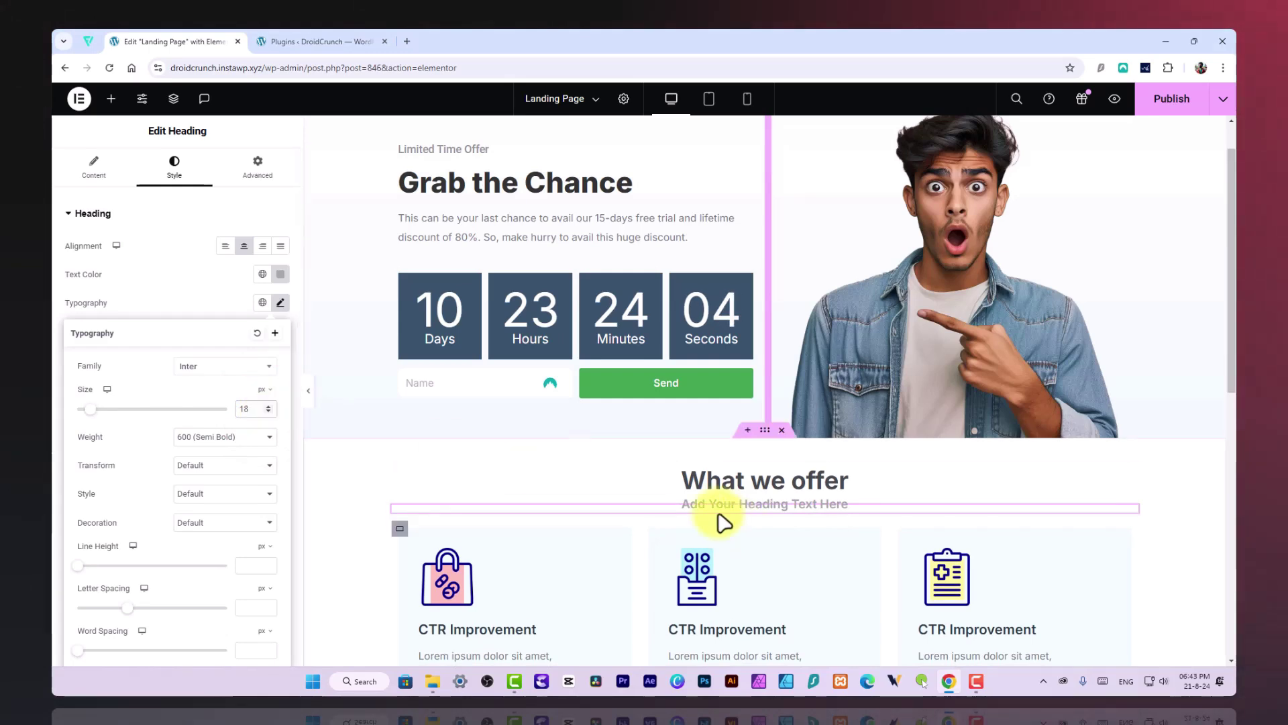
Step: Replace the H3 heading's placeholder title with "Below are the services that we render" and preview the section
{"action": "left_click", "coordinate": [86, 163]}
{"action": "double_click", "coordinate": [170, 264]}
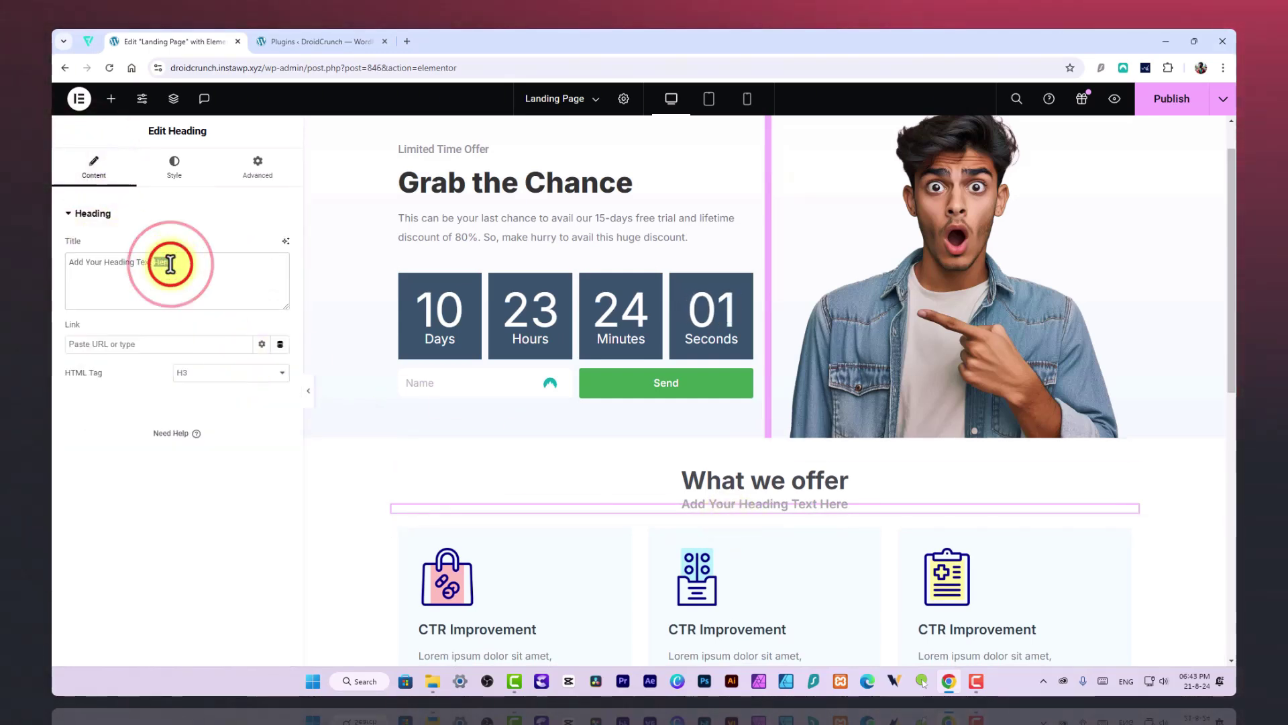
{"action": "type", "text": "Below are the services that we render"}
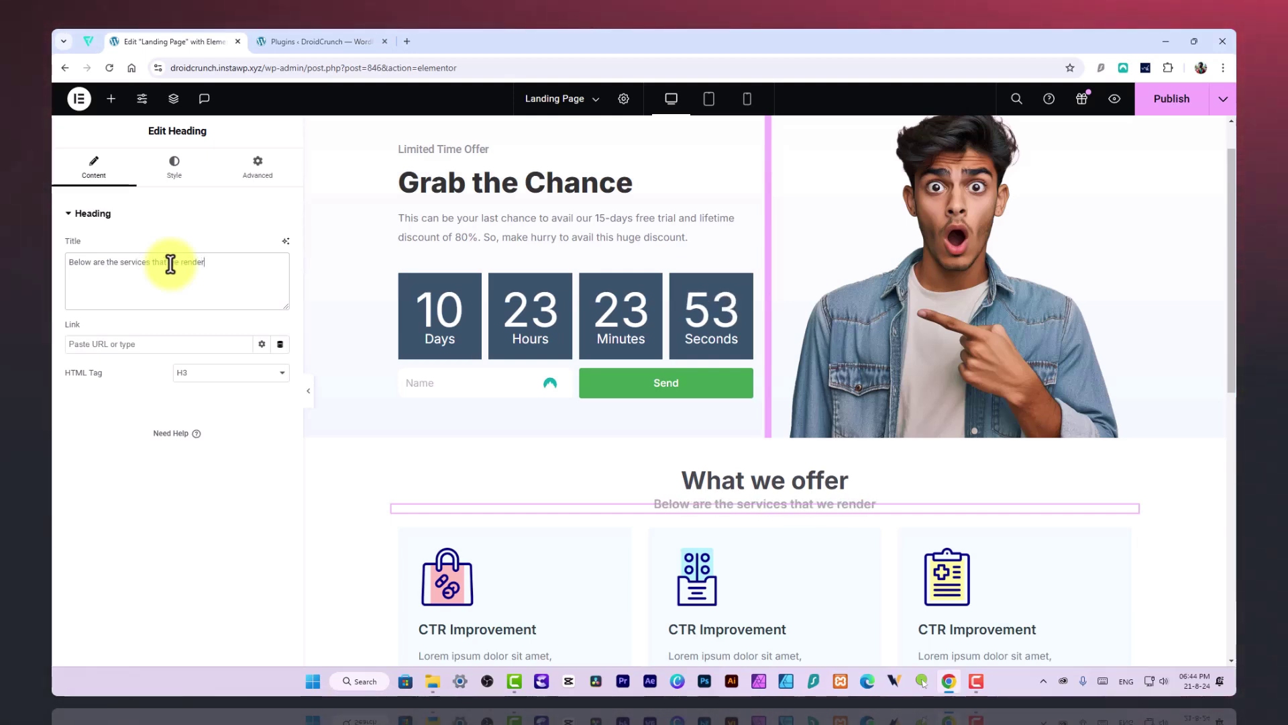
{"action": "left_click", "coordinate": [308, 391]}
{"action": "scroll", "coordinate": [123, 351], "scroll_direction": "down", "scroll_amount": 4}
{"action": "scroll", "coordinate": [422, 389], "scroll_direction": "up", "scroll_amount": 5}
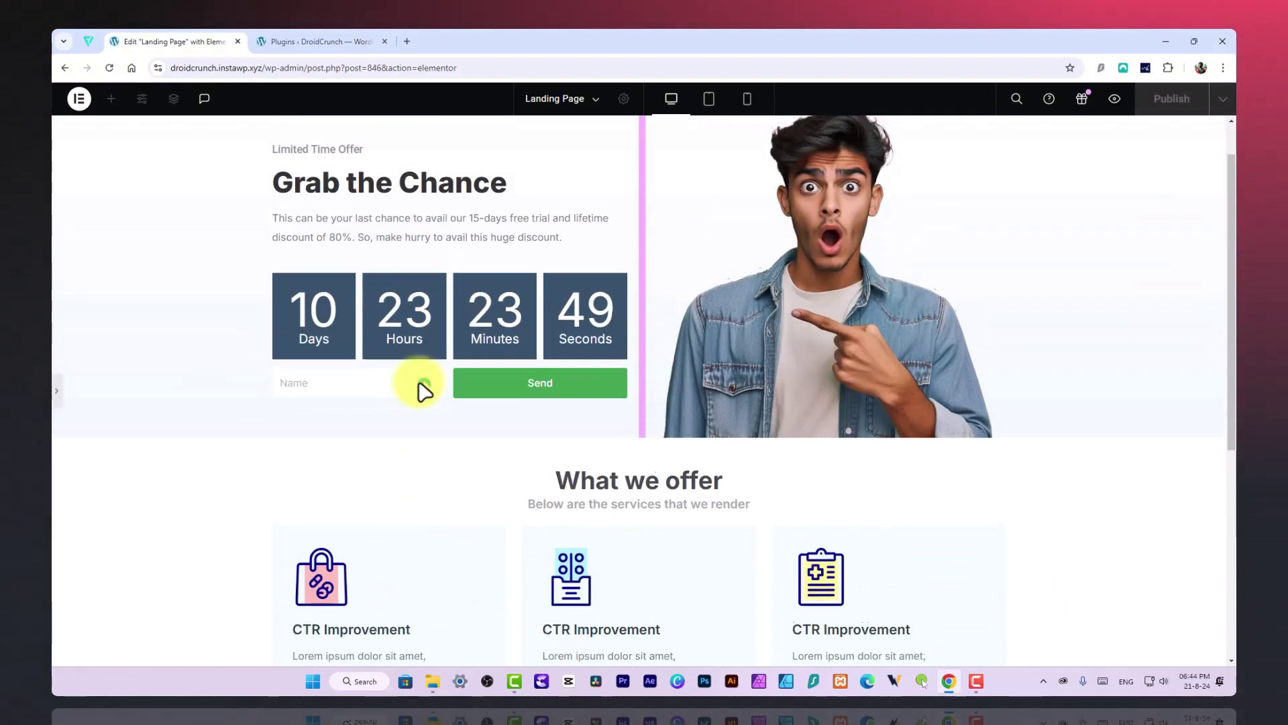
{"action": "scroll", "coordinate": [84, 401], "scroll_direction": "down", "scroll_amount": 2}
Step: Set the font weight of the "Below are the services that we render" heading to 400 (Normal)
{"action": "left_click", "coordinate": [58, 391]}
{"action": "left_click", "coordinate": [168, 169]}
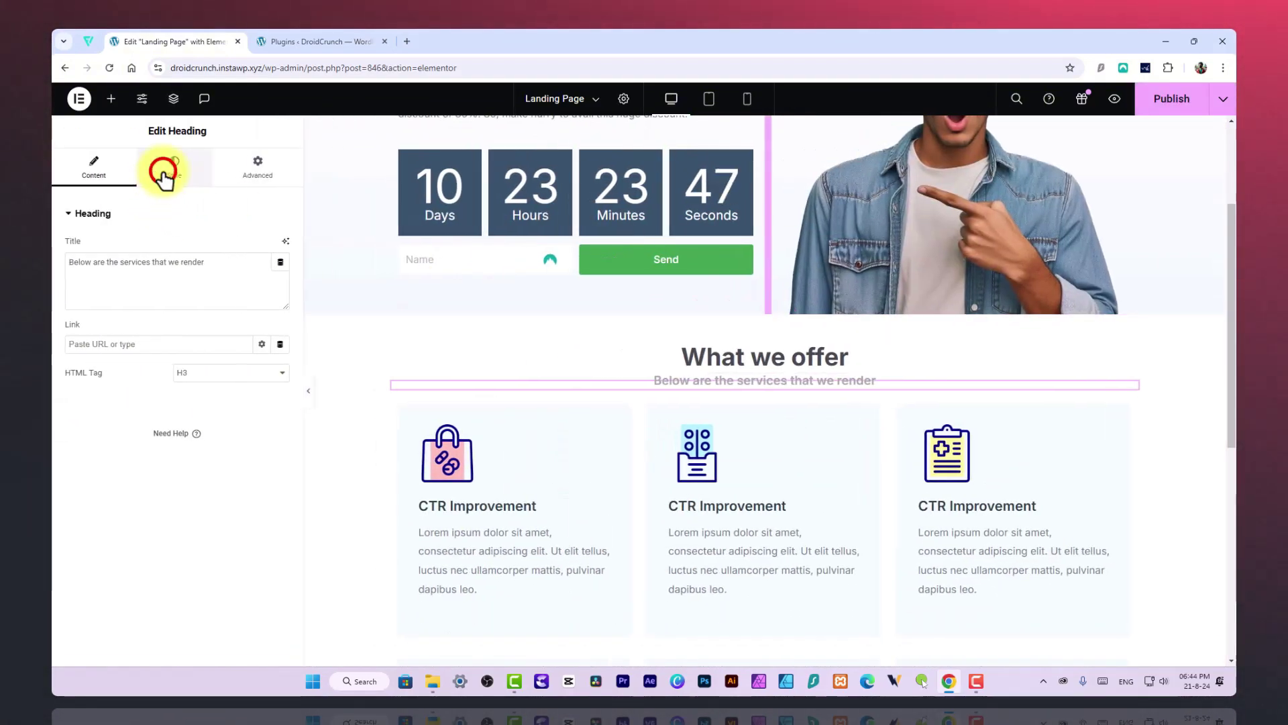
{"action": "left_click", "coordinate": [280, 303]}
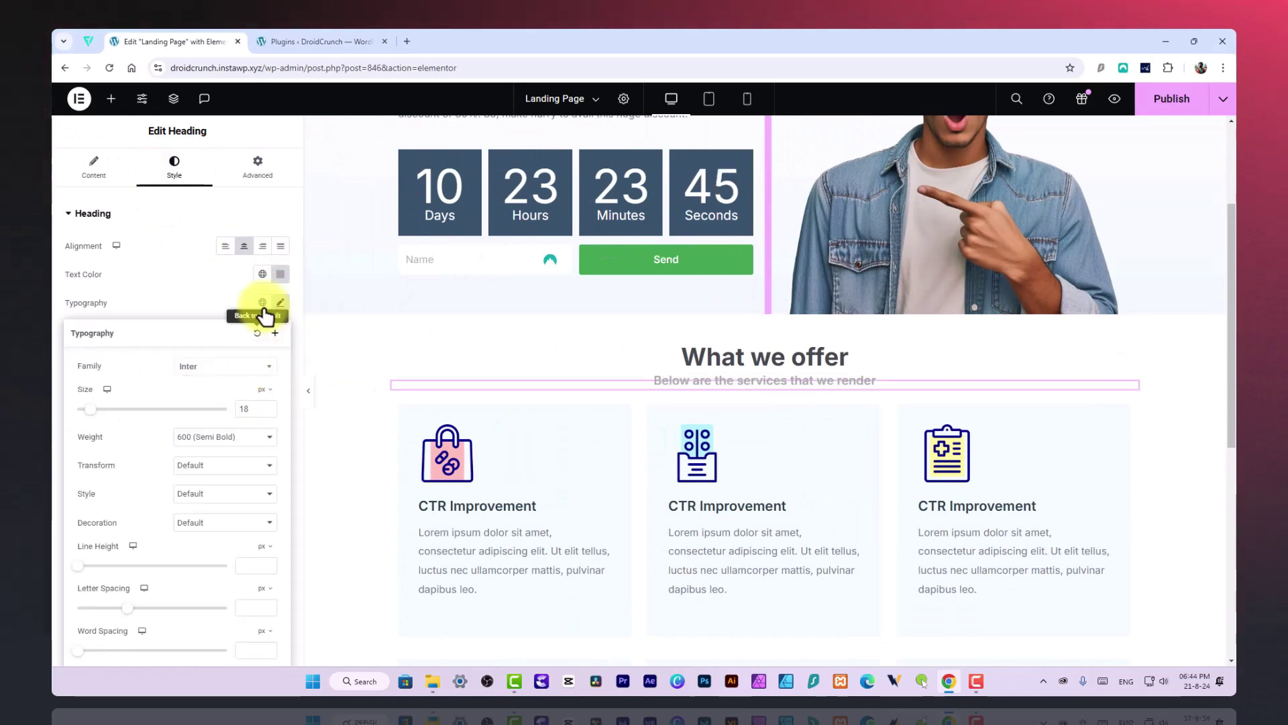
{"action": "left_click", "coordinate": [219, 440]}
{"action": "left_click", "coordinate": [207, 482]}
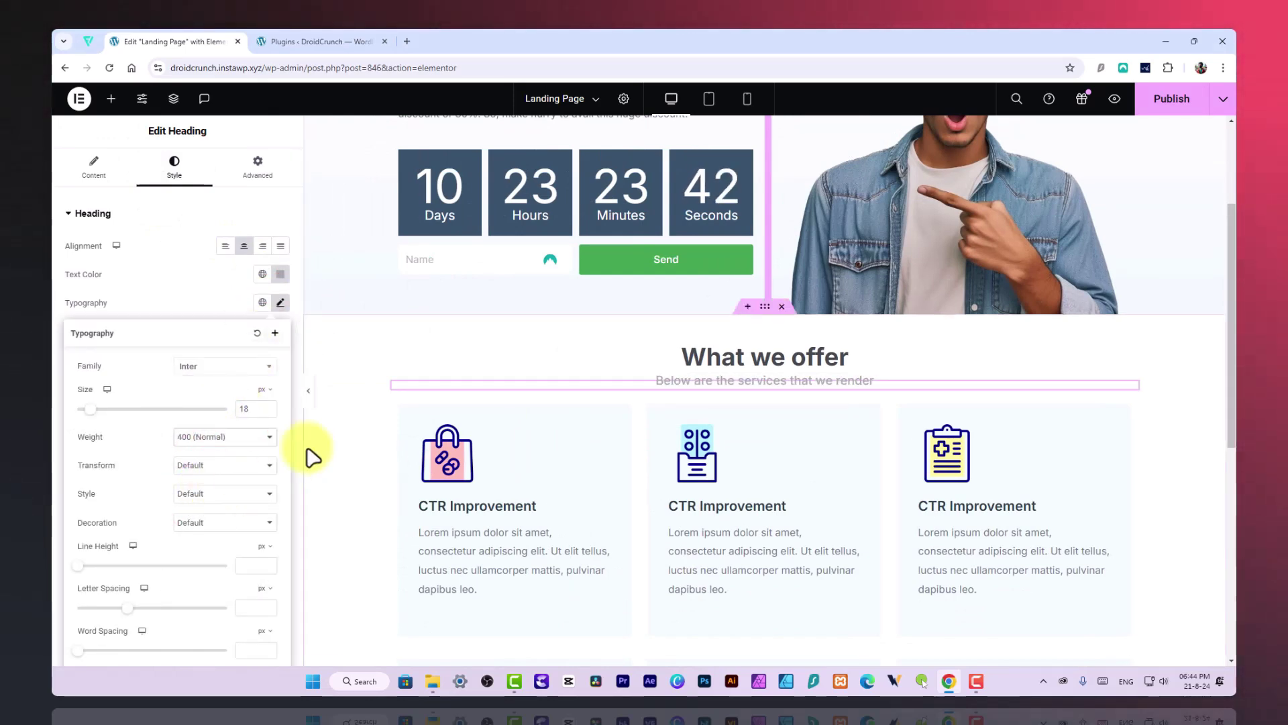
Step: Reduce the subtitle's font size to 16 px and preview the page without the editing panel
{"action": "left_click", "coordinate": [269, 411]}
{"action": "left_click", "coordinate": [268, 411]}
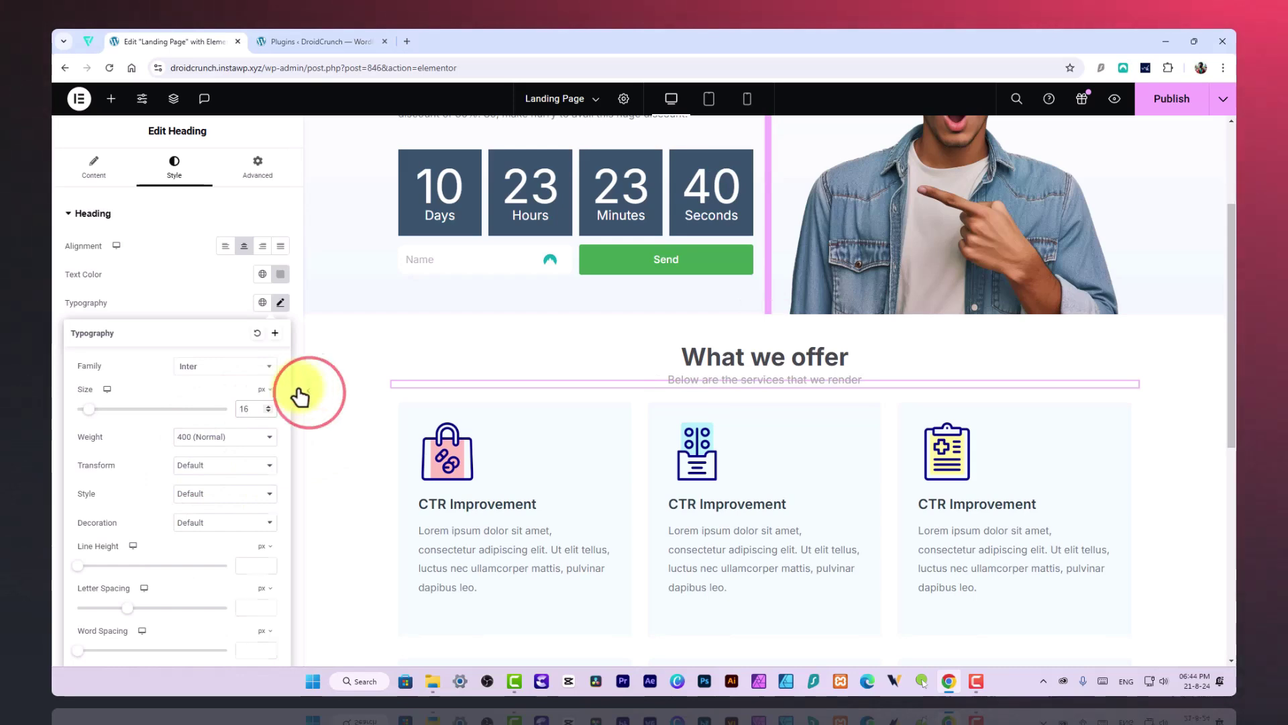
{"action": "left_click", "coordinate": [300, 396]}
{"action": "scroll", "coordinate": [795, 327], "scroll_direction": "up", "scroll_amount": 3}
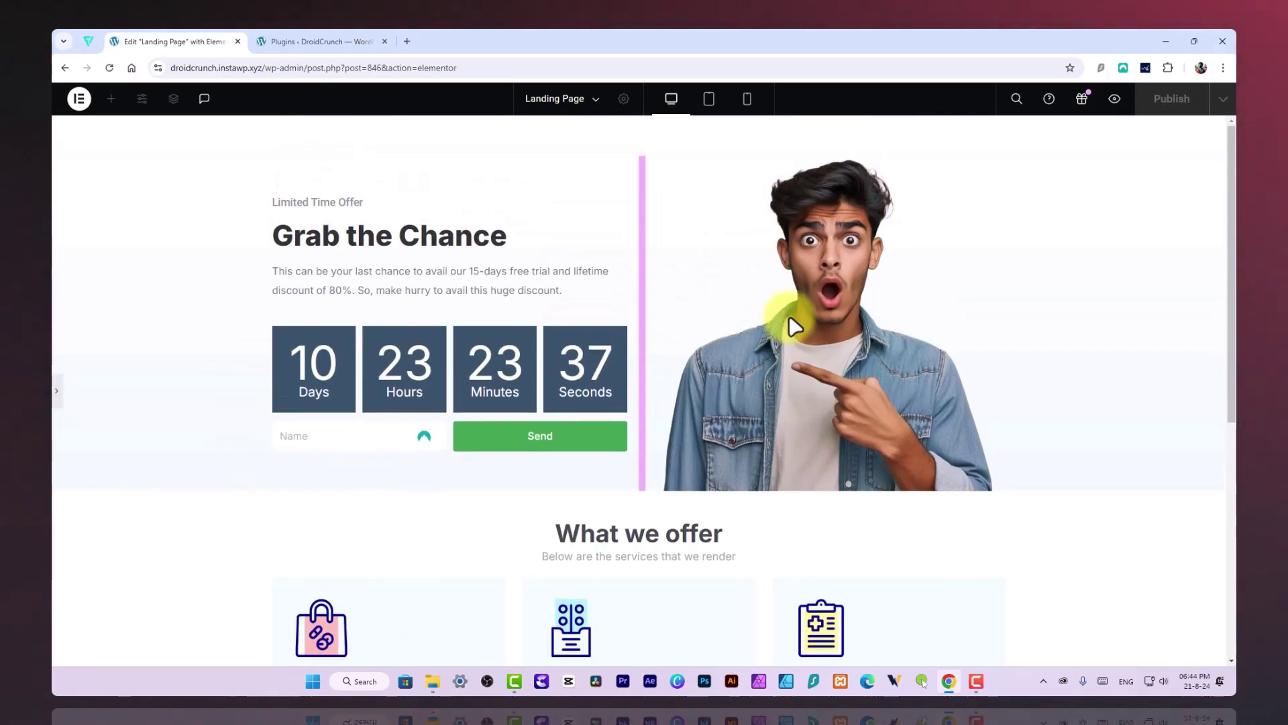
{"action": "scroll", "coordinate": [870, 310], "scroll_direction": "down", "scroll_amount": 3}
{"action": "scroll", "coordinate": [874, 316], "scroll_direction": "up", "scroll_amount": 3}
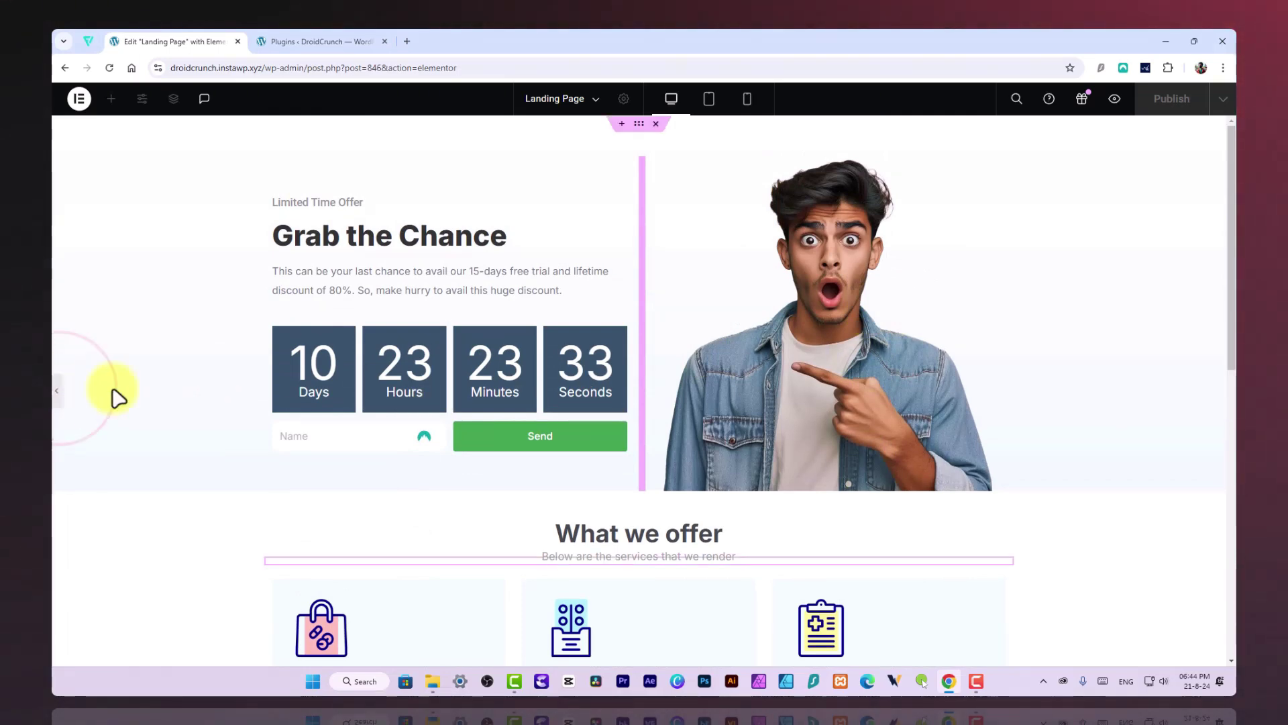
Step: Publish the landing page changes and reload the editor to check the saved layout
{"action": "left_click", "coordinate": [57, 390]}
{"action": "left_click", "coordinate": [1197, 104]}
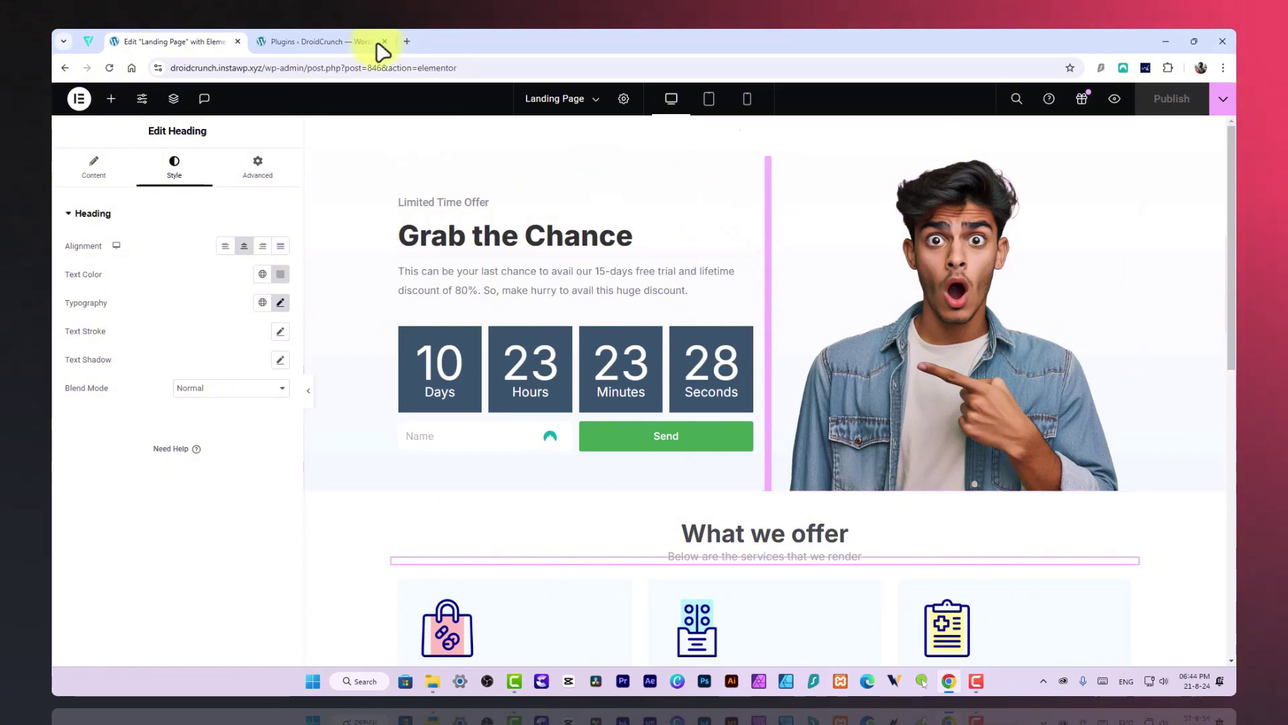
{"action": "right_click", "coordinate": [141, 42]}
{"action": "left_click", "coordinate": [201, 130]}
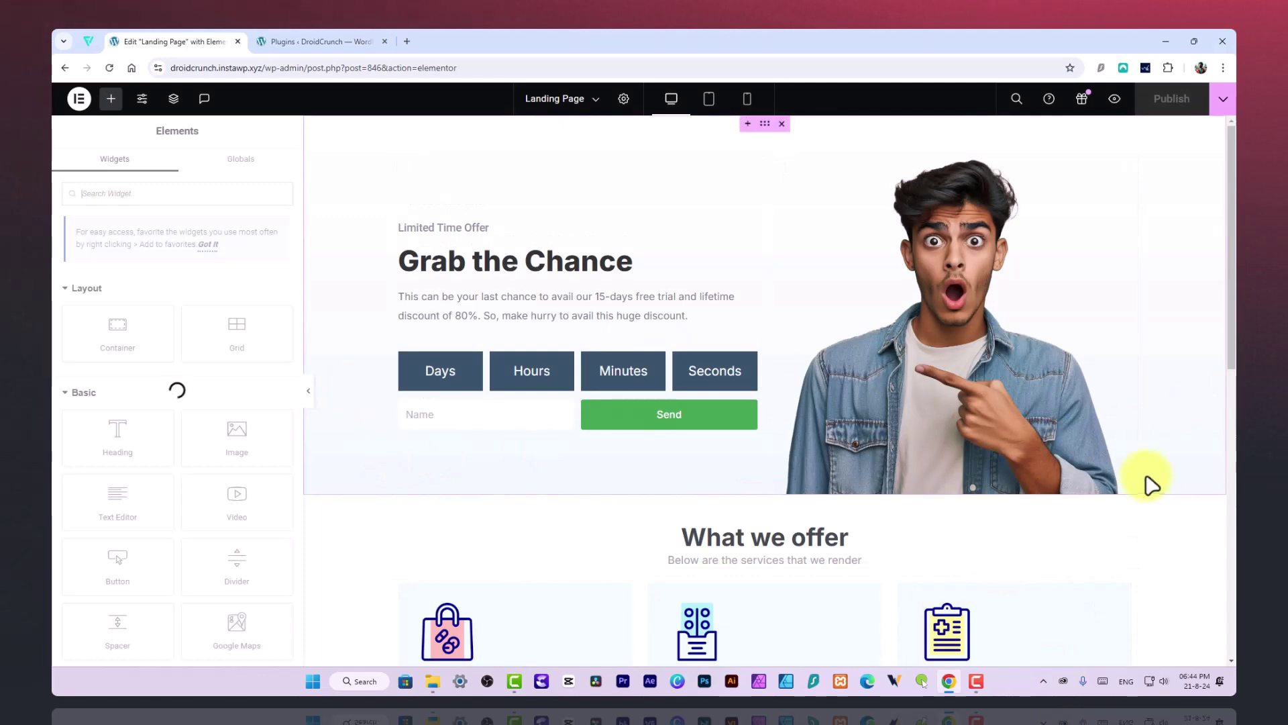
{"action": "scroll", "coordinate": [1146, 477], "scroll_direction": "down", "scroll_amount": 5}
{"action": "scroll", "coordinate": [797, 275], "scroll_direction": "up", "scroll_amount": 5}
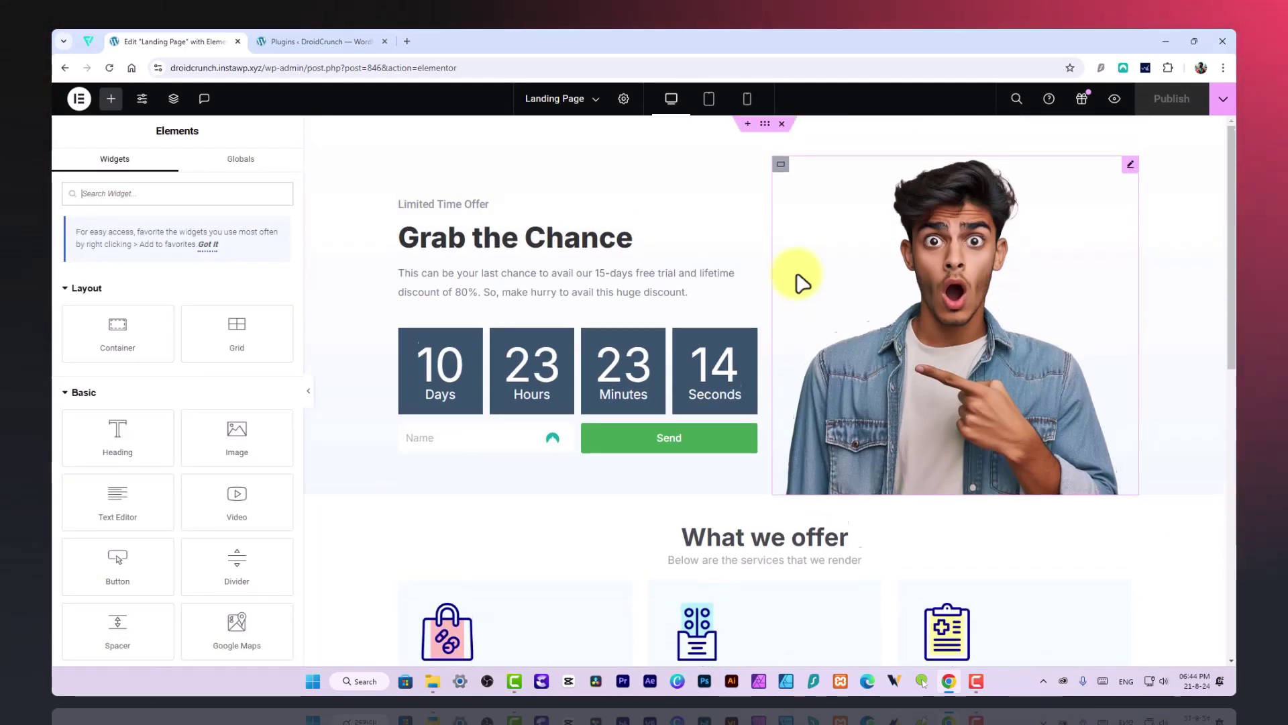
Step: Unlink the "What we offer" container's padding, set its top padding to 60 px, and preview the section
{"action": "left_click", "coordinate": [773, 493]}
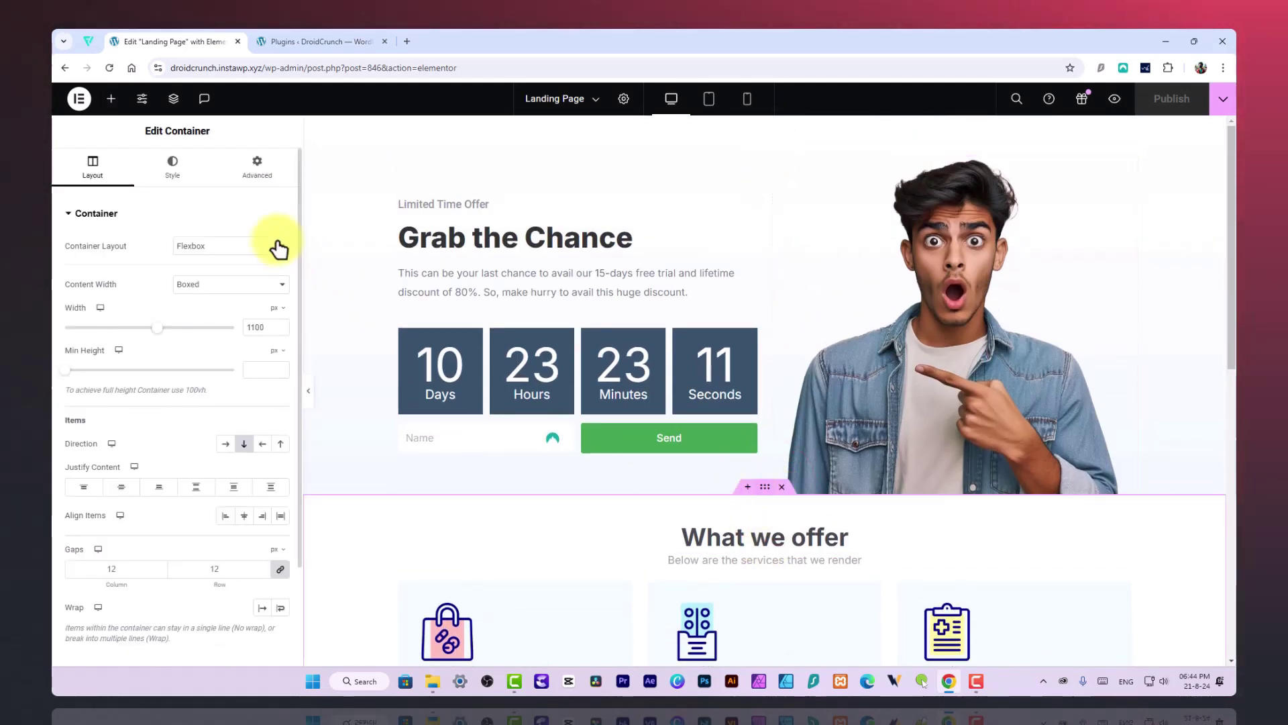
{"action": "left_click", "coordinate": [255, 168]}
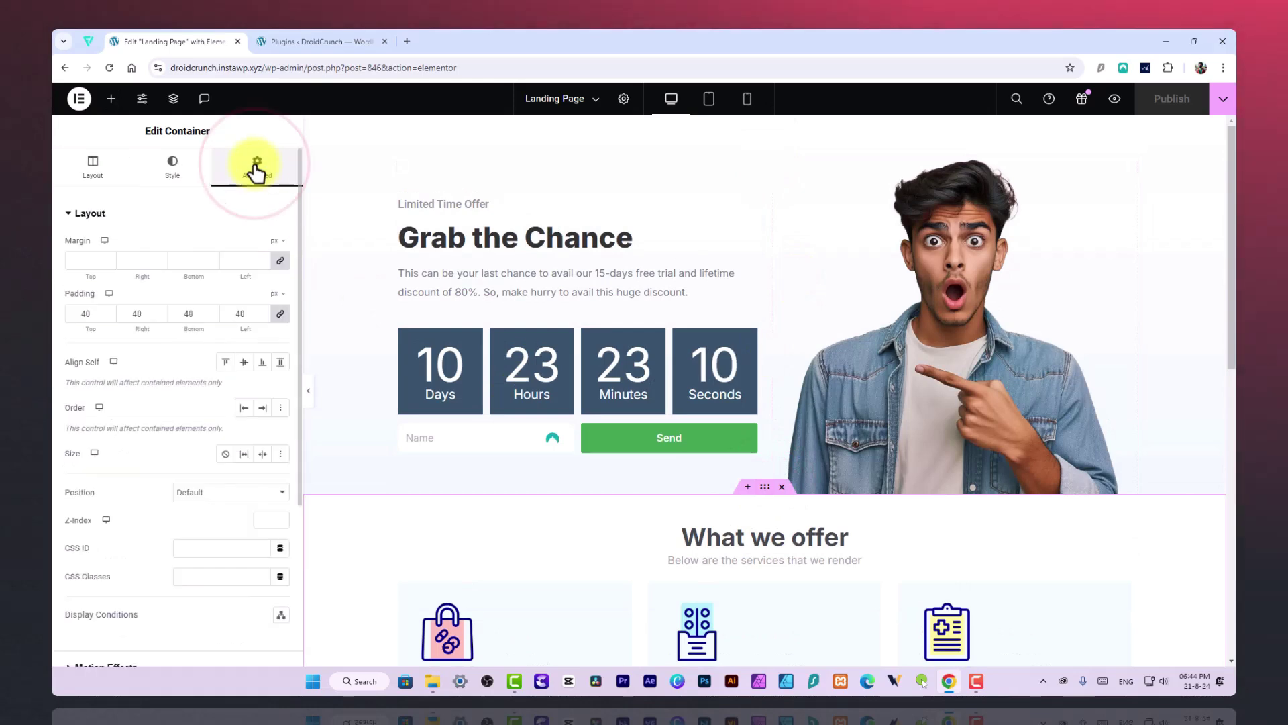
{"action": "left_click", "coordinate": [276, 315]}
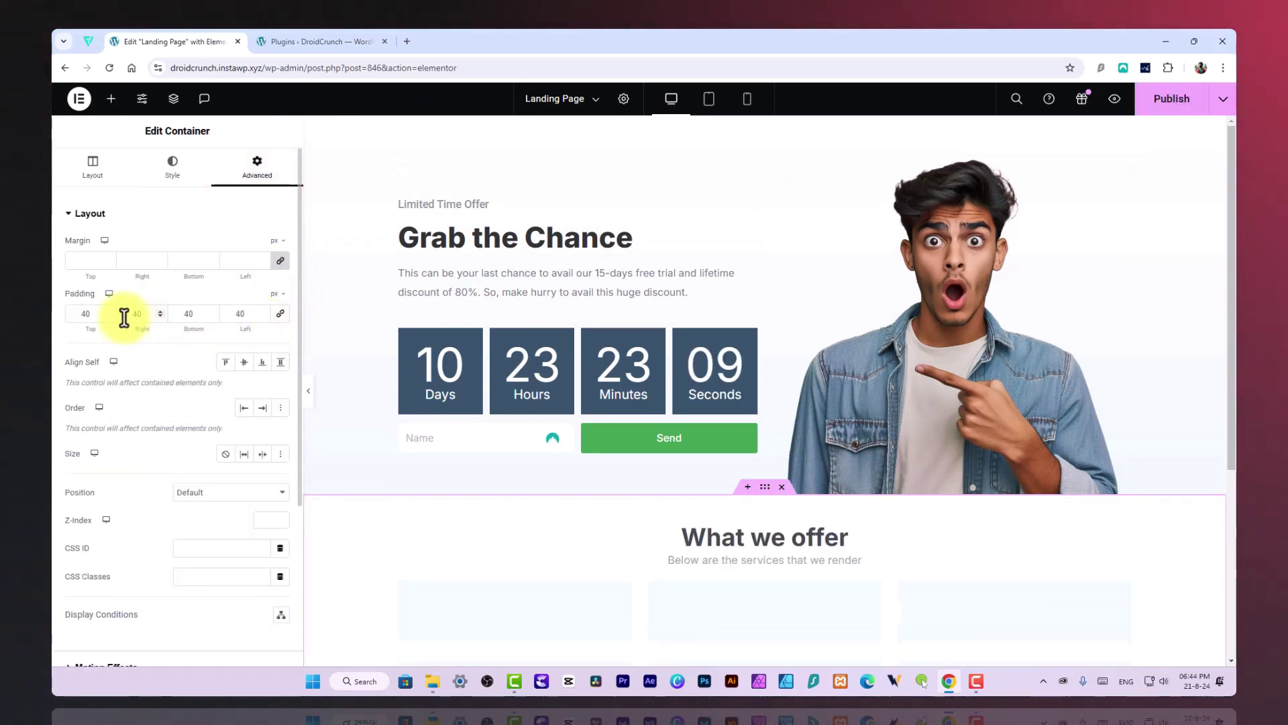
{"action": "left_click", "coordinate": [86, 310]}
{"action": "type", "text": "60"}
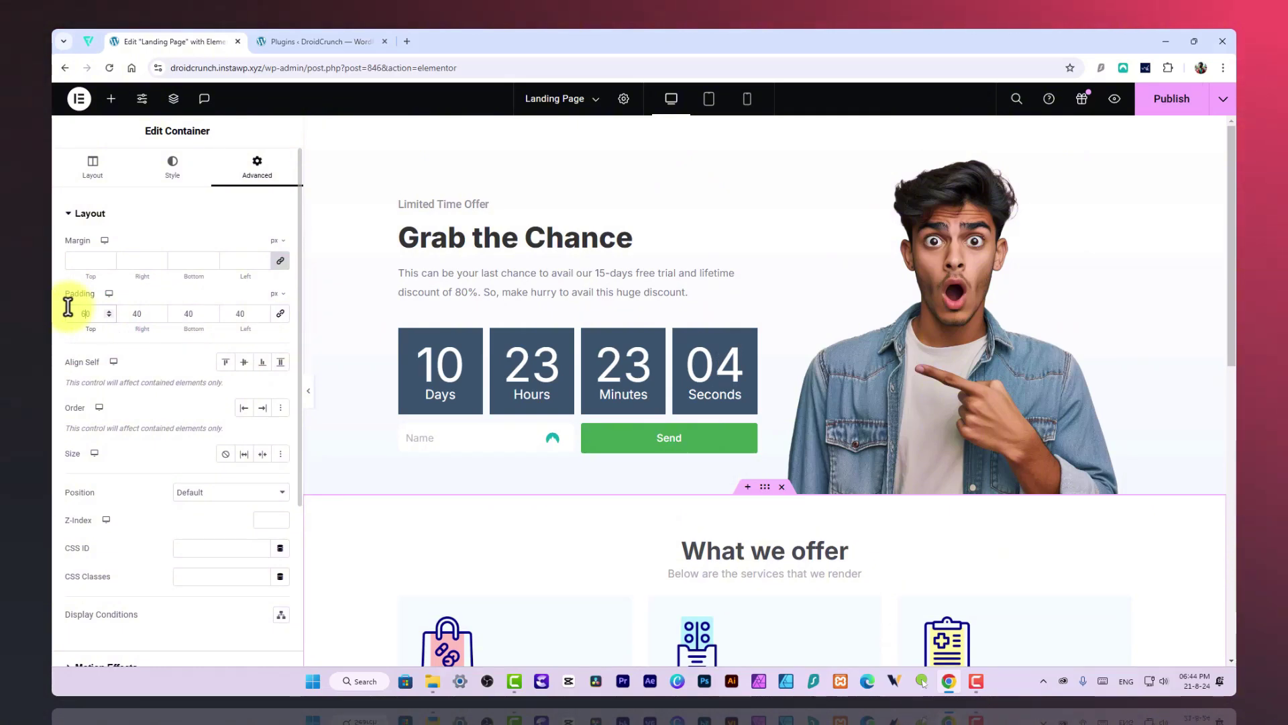
{"action": "scroll", "coordinate": [518, 395], "scroll_direction": "down", "scroll_amount": 5}
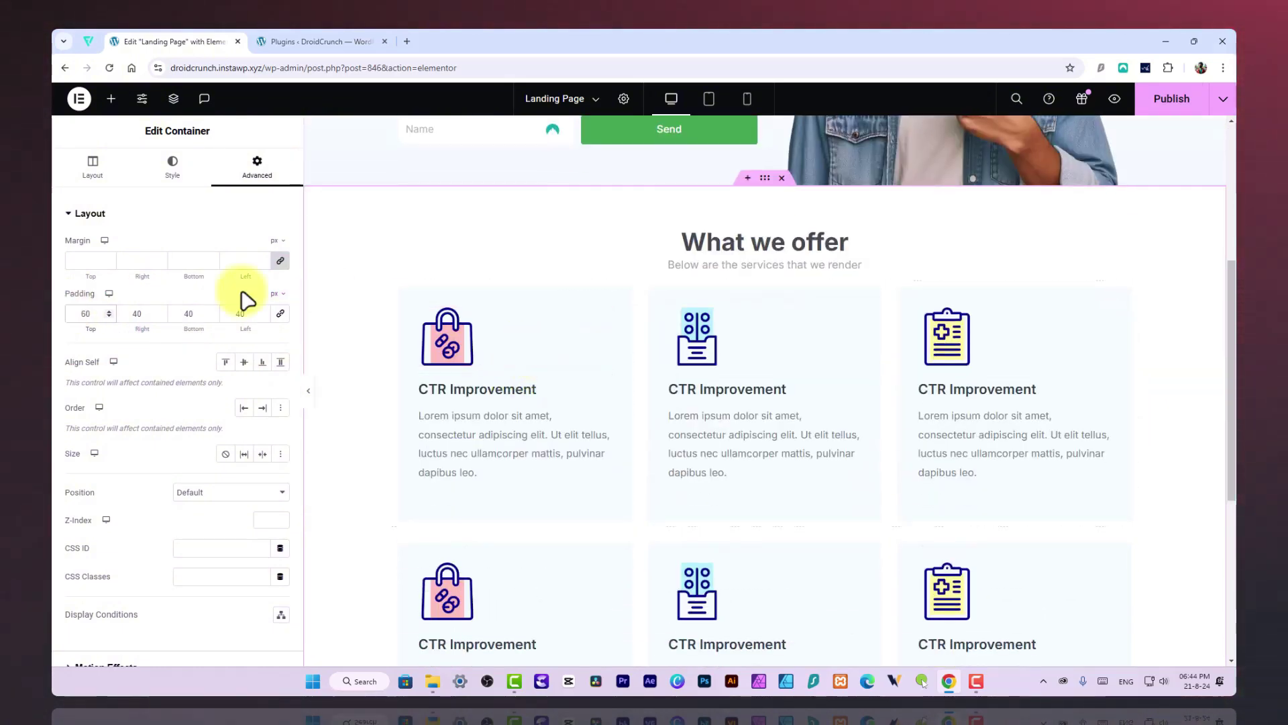
{"action": "left_click", "coordinate": [310, 389]}
{"action": "scroll", "coordinate": [684, 373], "scroll_direction": "down", "scroll_amount": 2}
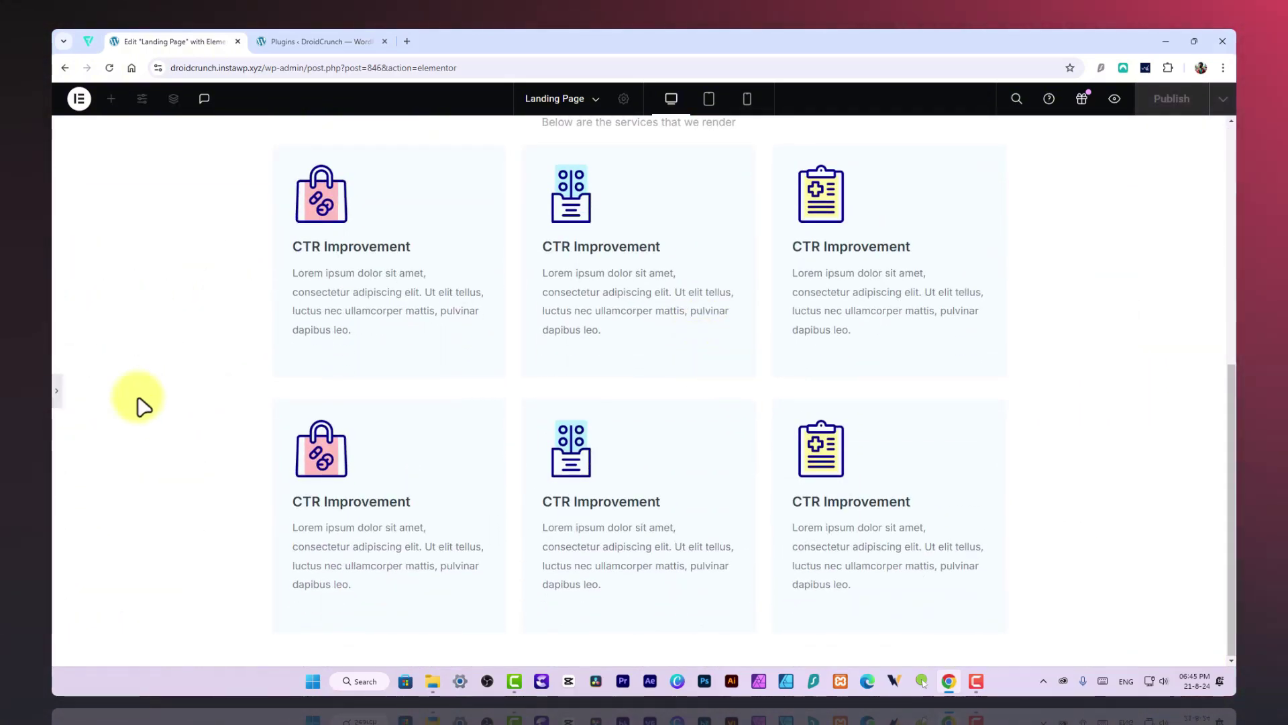
{"action": "left_click", "coordinate": [56, 390]}
Step: Add an empty single-column container with downward direction below the feature cards section
{"action": "scroll", "coordinate": [748, 398], "scroll_direction": "down", "scroll_amount": 3}
{"action": "scroll", "coordinate": [762, 406], "scroll_direction": "down", "scroll_amount": 2}
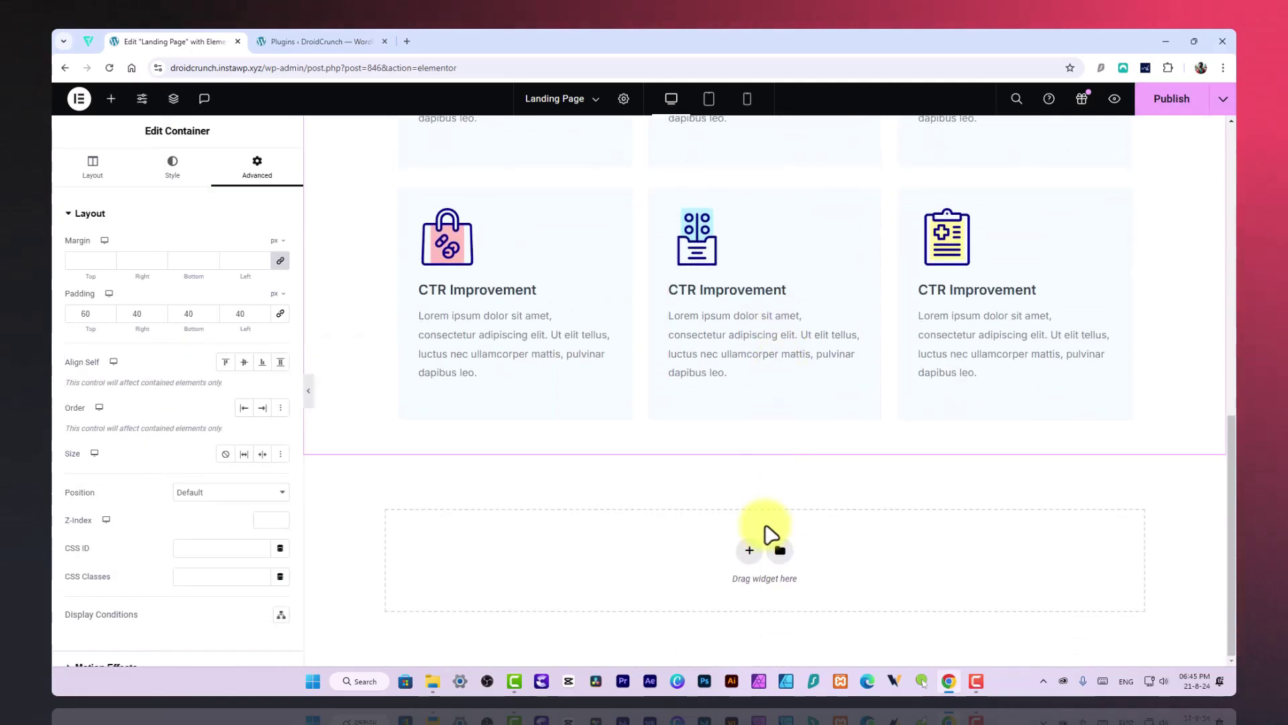
{"action": "left_click", "coordinate": [749, 551]}
{"action": "left_click", "coordinate": [725, 577]}
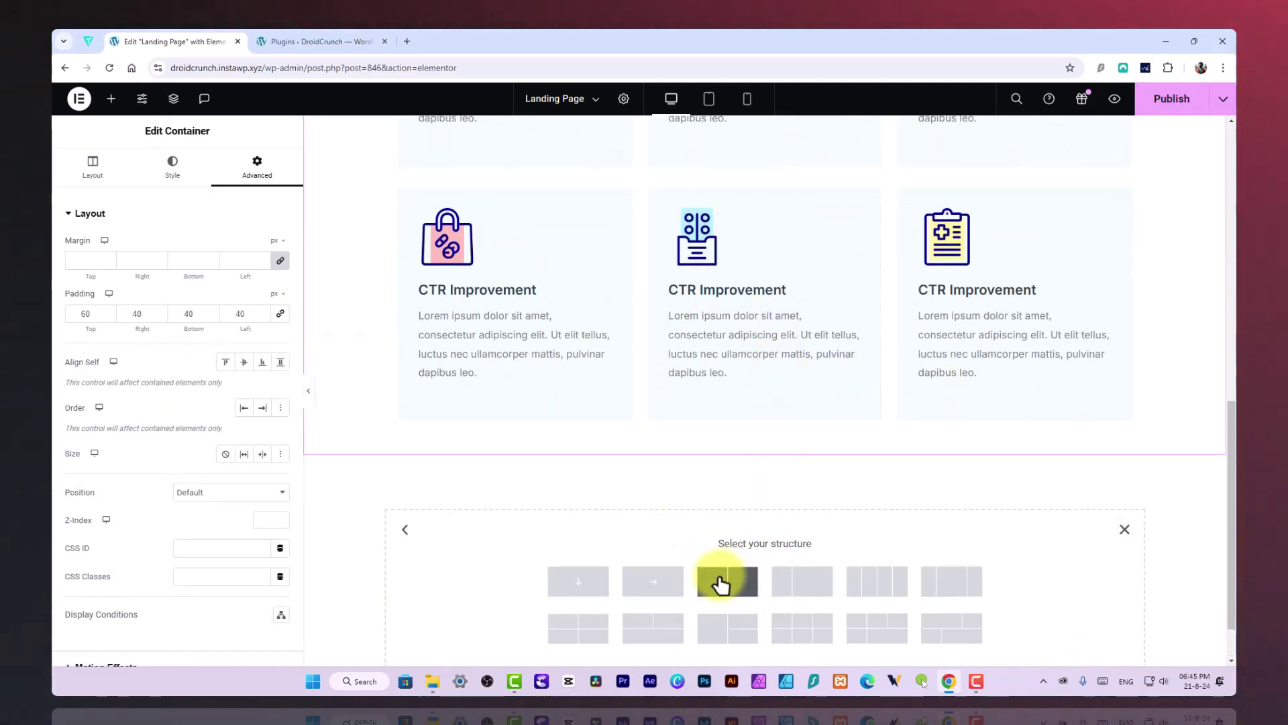
{"action": "left_click", "coordinate": [590, 582]}
{"action": "scroll", "coordinate": [805, 361], "scroll_direction": "up", "scroll_amount": 3}
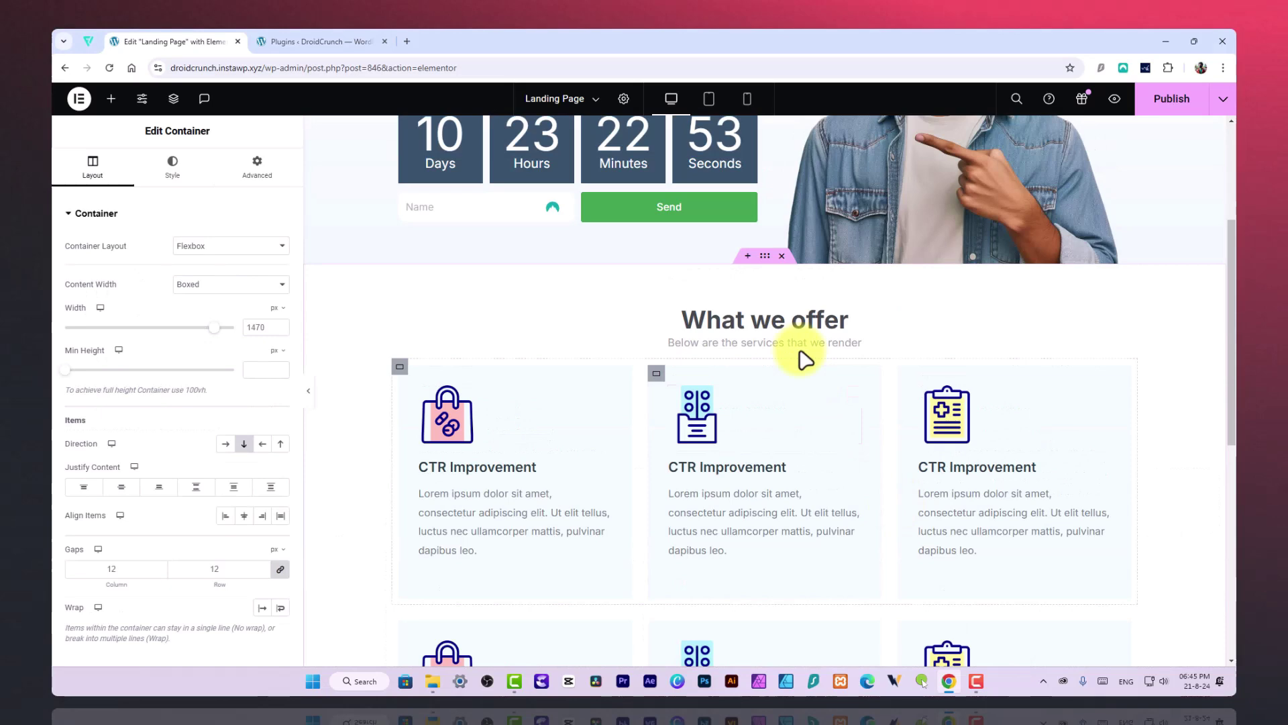
Step: Copy the "What we offer" container and paste its style onto the new empty container
{"action": "right_click", "coordinate": [765, 255]}
{"action": "left_click", "coordinate": [803, 349]}
{"action": "scroll", "coordinate": [843, 512], "scroll_direction": "down", "scroll_amount": 6}
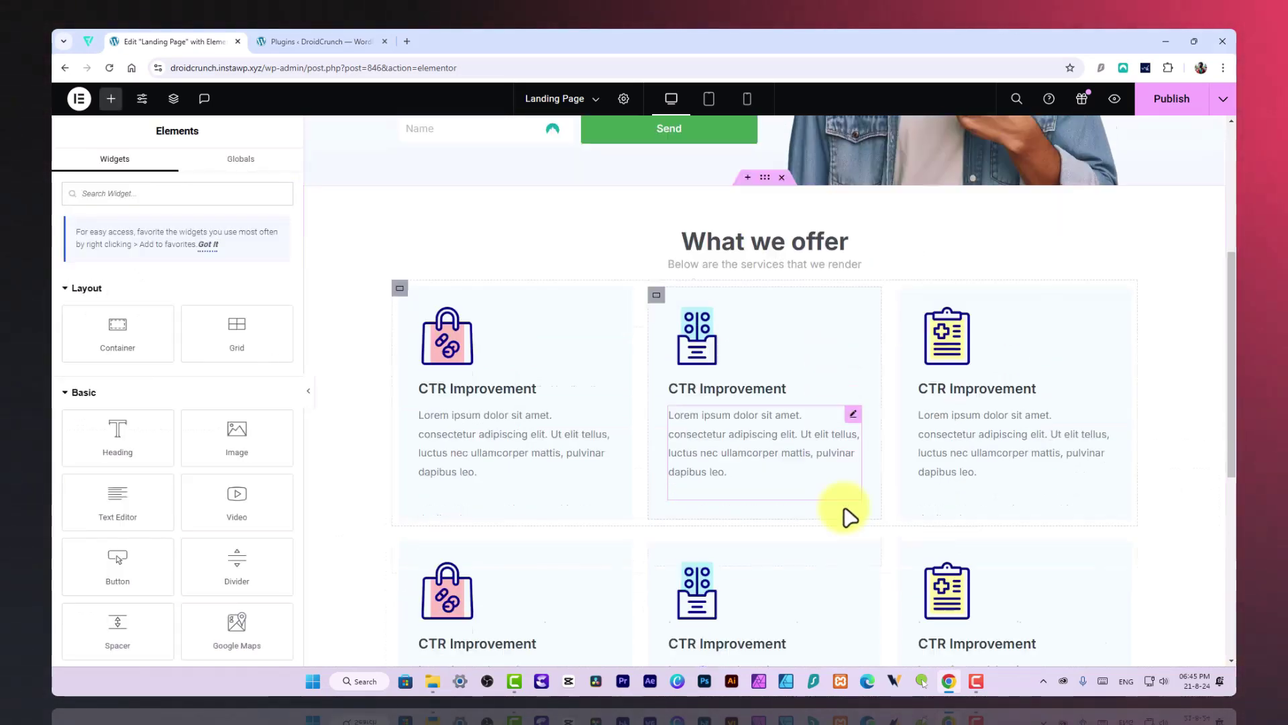
{"action": "right_click", "coordinate": [771, 512]}
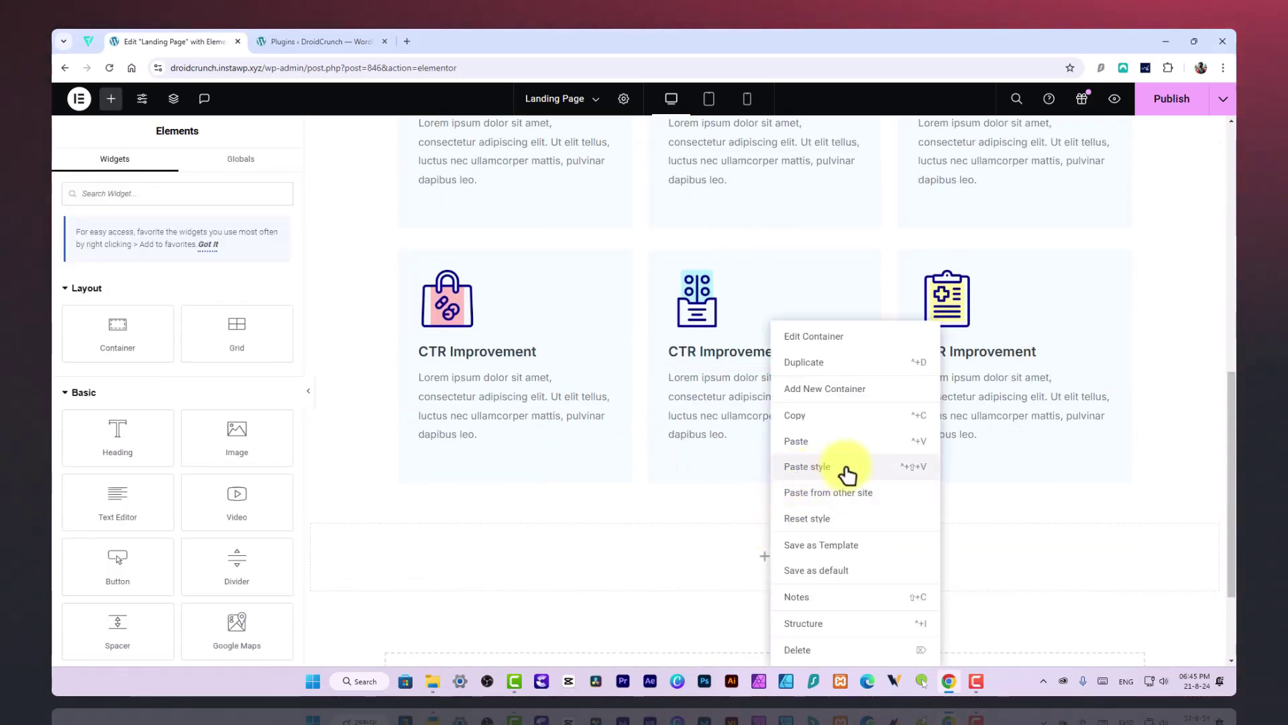
{"action": "left_click", "coordinate": [843, 443]}
{"action": "scroll", "coordinate": [966, 520], "scroll_direction": "down", "scroll_amount": 2}
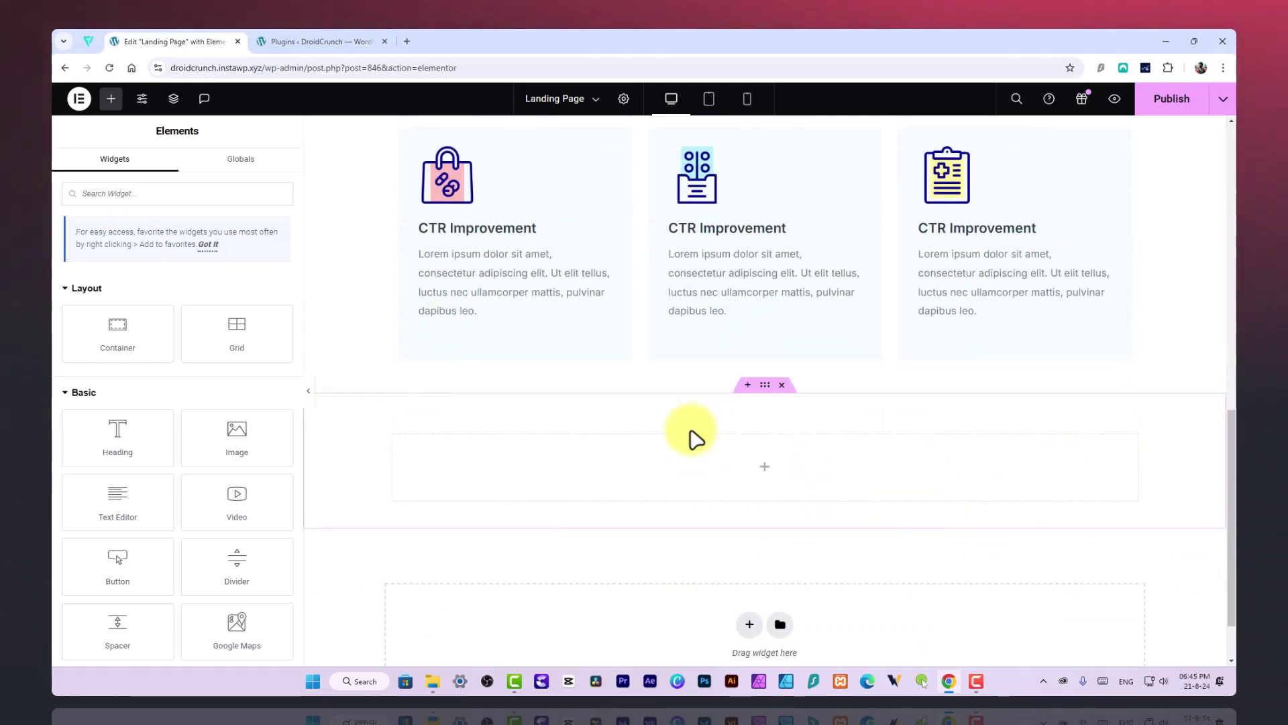
Step: Copy the "What we offer" heading and paste it into the empty container below the cards
{"action": "scroll", "coordinate": [838, 456], "scroll_direction": "up", "scroll_amount": 9}
{"action": "scroll", "coordinate": [872, 543], "scroll_direction": "down", "scroll_amount": 8}
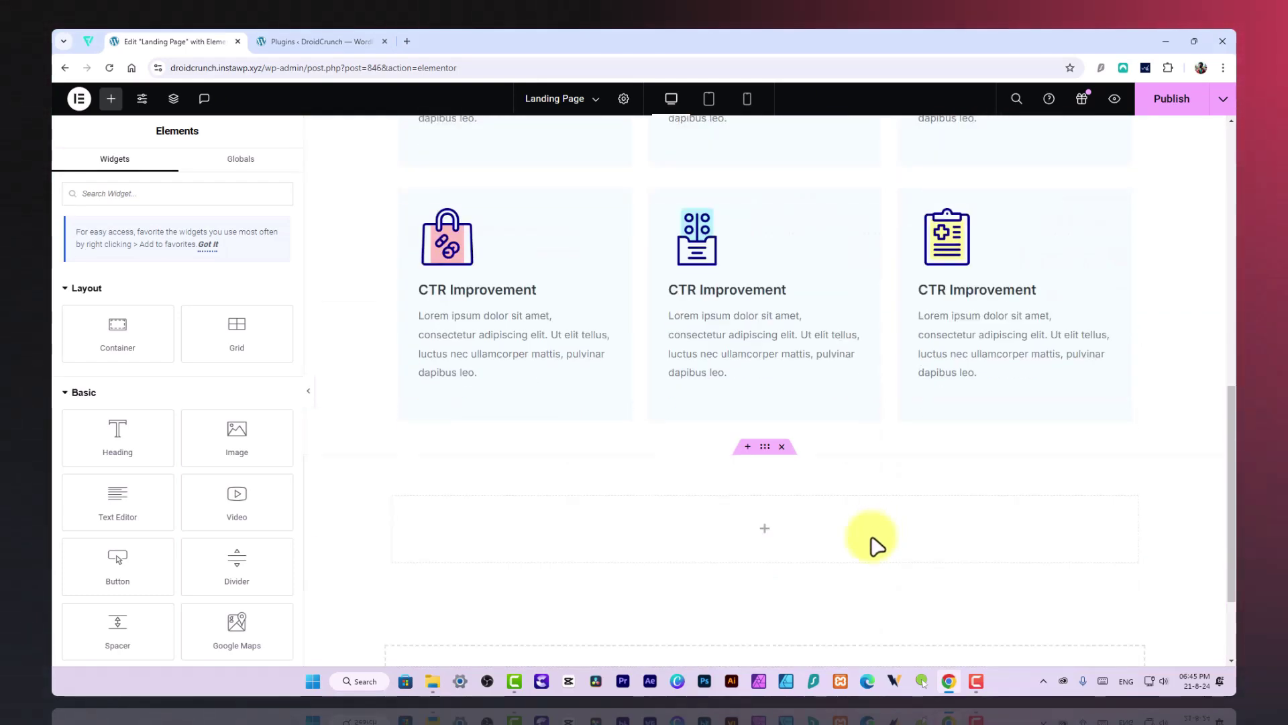
{"action": "scroll", "coordinate": [762, 509], "scroll_direction": "up", "scroll_amount": 6}
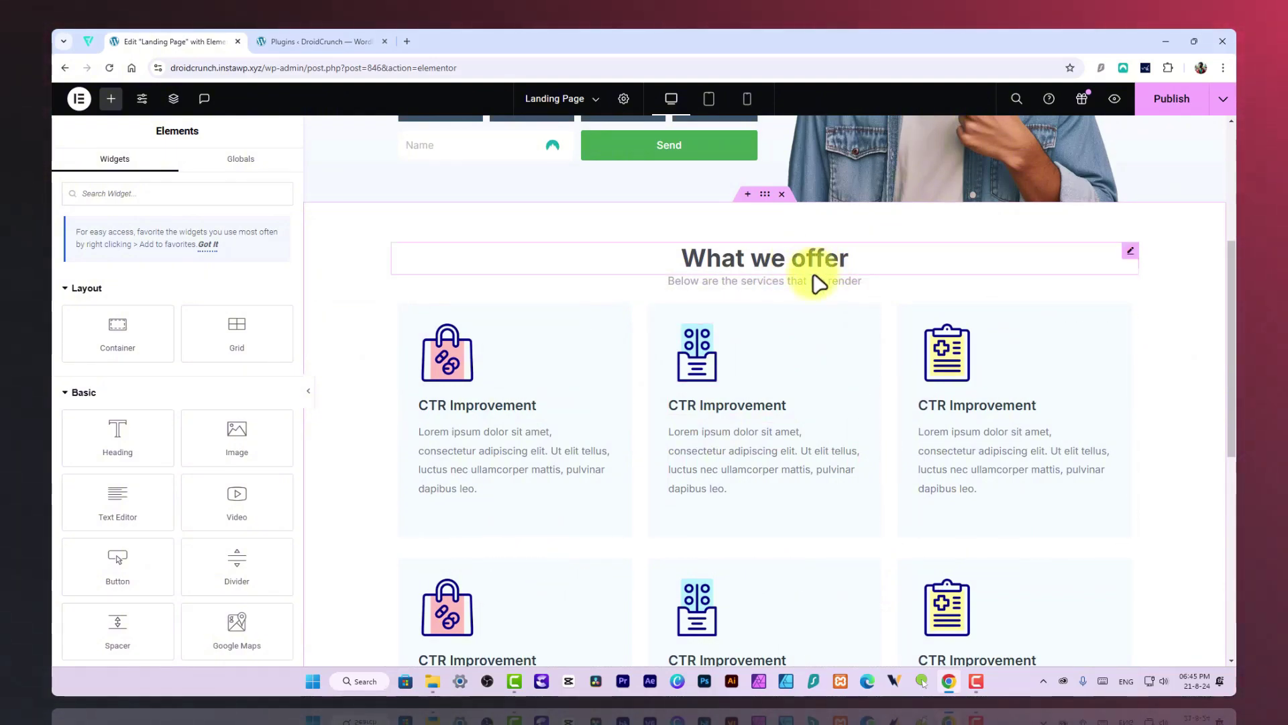
{"action": "scroll", "coordinate": [799, 540], "scroll_direction": "down", "scroll_amount": 7}
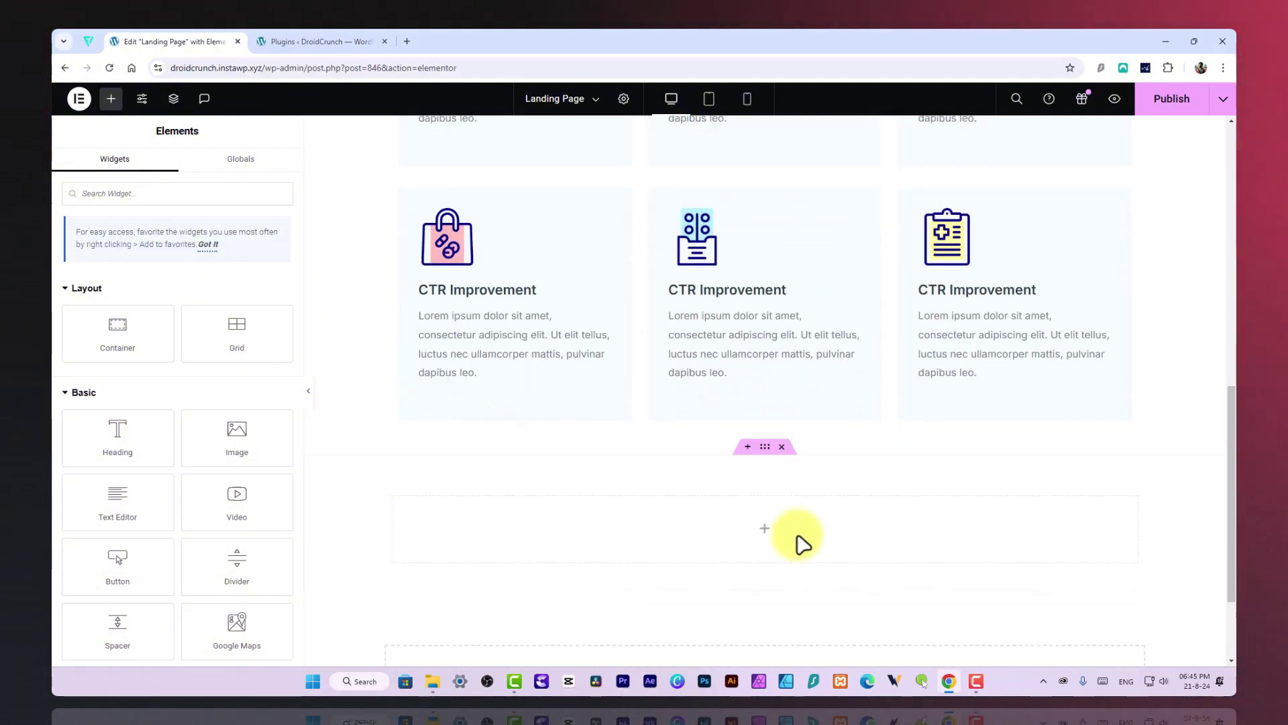
{"action": "scroll", "coordinate": [832, 433], "scroll_direction": "up", "scroll_amount": 7}
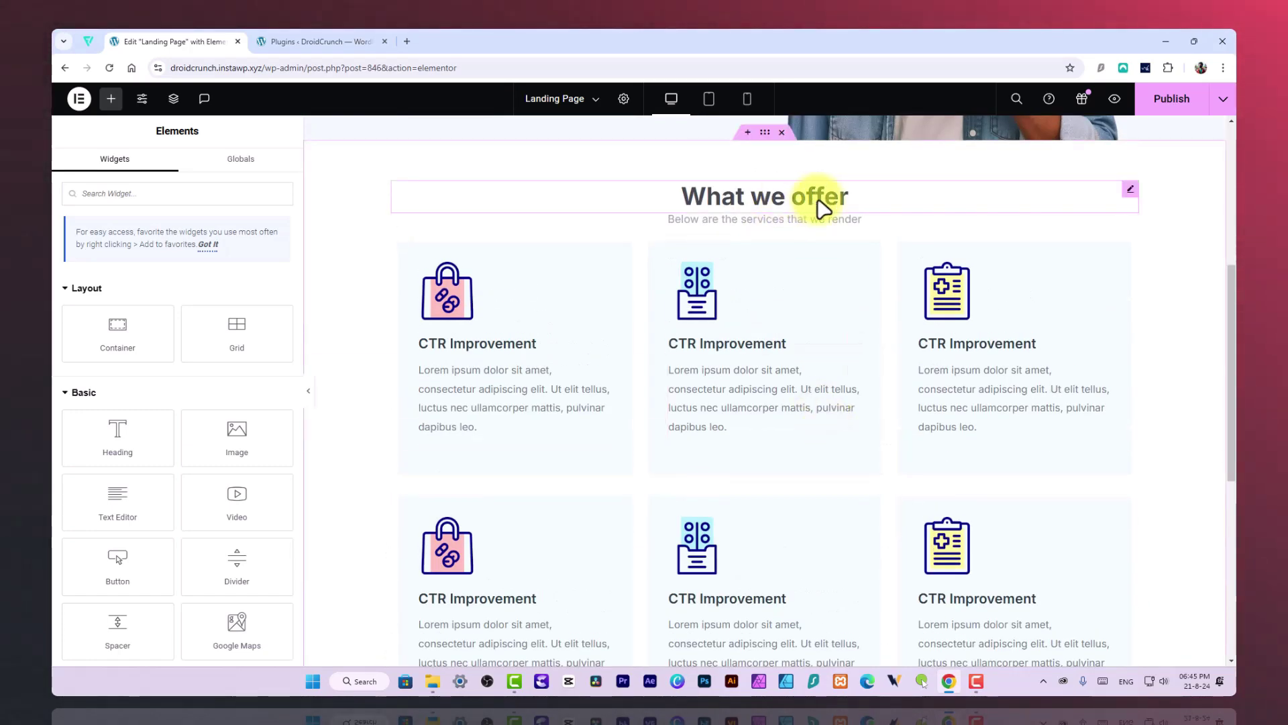
{"action": "scroll", "coordinate": [868, 432], "scroll_direction": "down", "scroll_amount": 6}
{"action": "scroll", "coordinate": [859, 369], "scroll_direction": "up", "scroll_amount": 5}
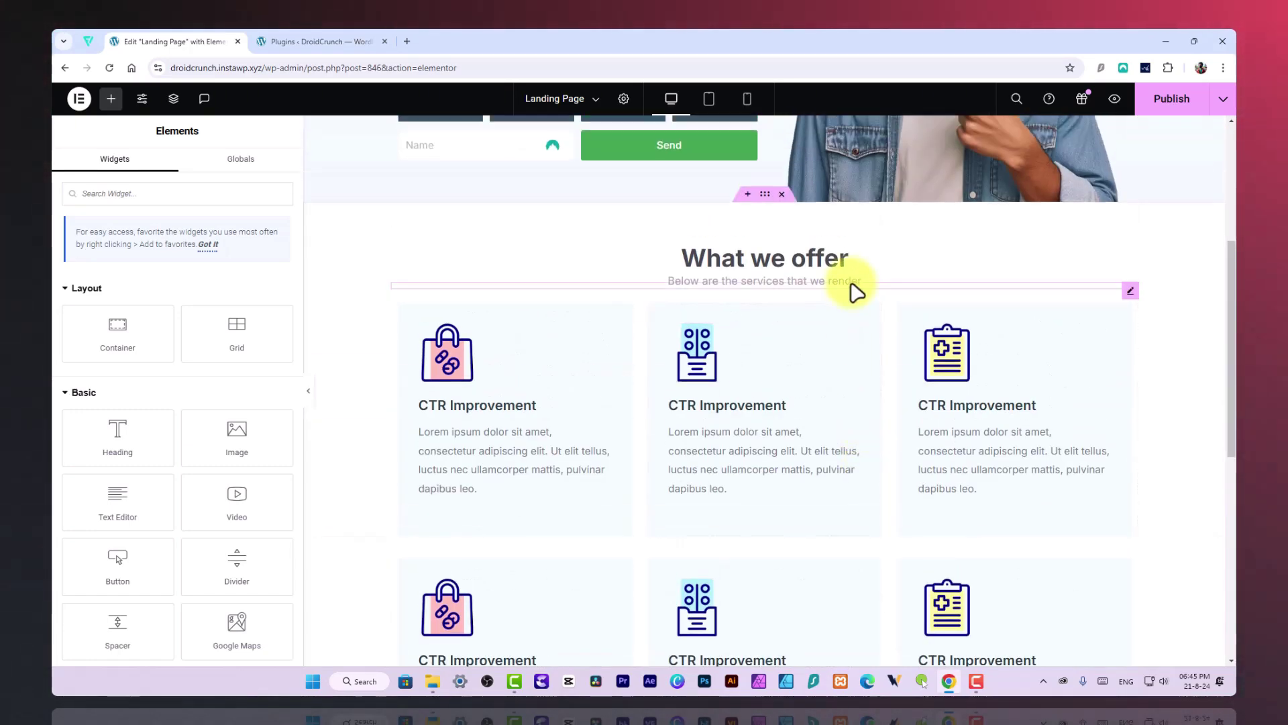
{"action": "right_click", "coordinate": [842, 278]}
{"action": "left_click", "coordinate": [865, 339]}
{"action": "scroll", "coordinate": [865, 339], "scroll_direction": "down", "scroll_amount": 7}
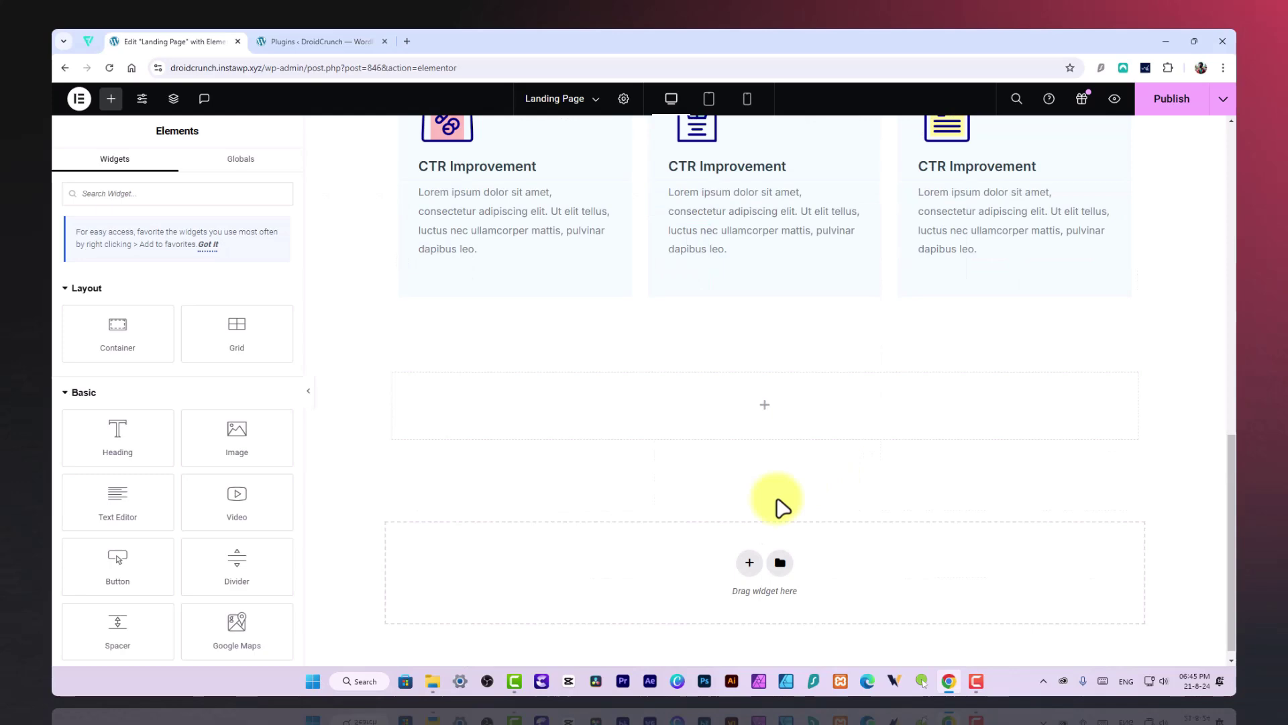
{"action": "right_click", "coordinate": [765, 408]}
{"action": "left_click", "coordinate": [805, 455]}
Step: Copy the "Below are the services that we render" subtitle and paste it beneath the duplicated heading
{"action": "scroll", "coordinate": [865, 403], "scroll_direction": "up", "scroll_amount": 6}
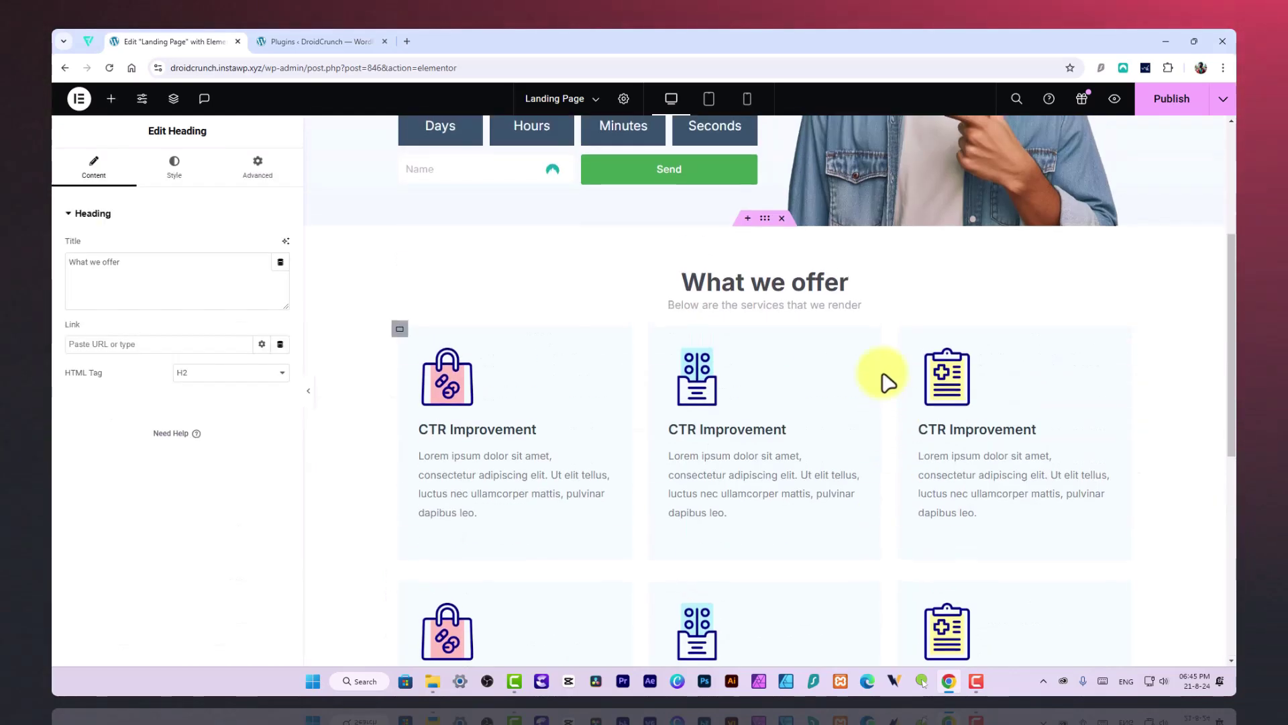
{"action": "right_click", "coordinate": [805, 308]}
{"action": "left_click", "coordinate": [830, 365]}
{"action": "scroll", "coordinate": [822, 429], "scroll_direction": "down", "scroll_amount": 6}
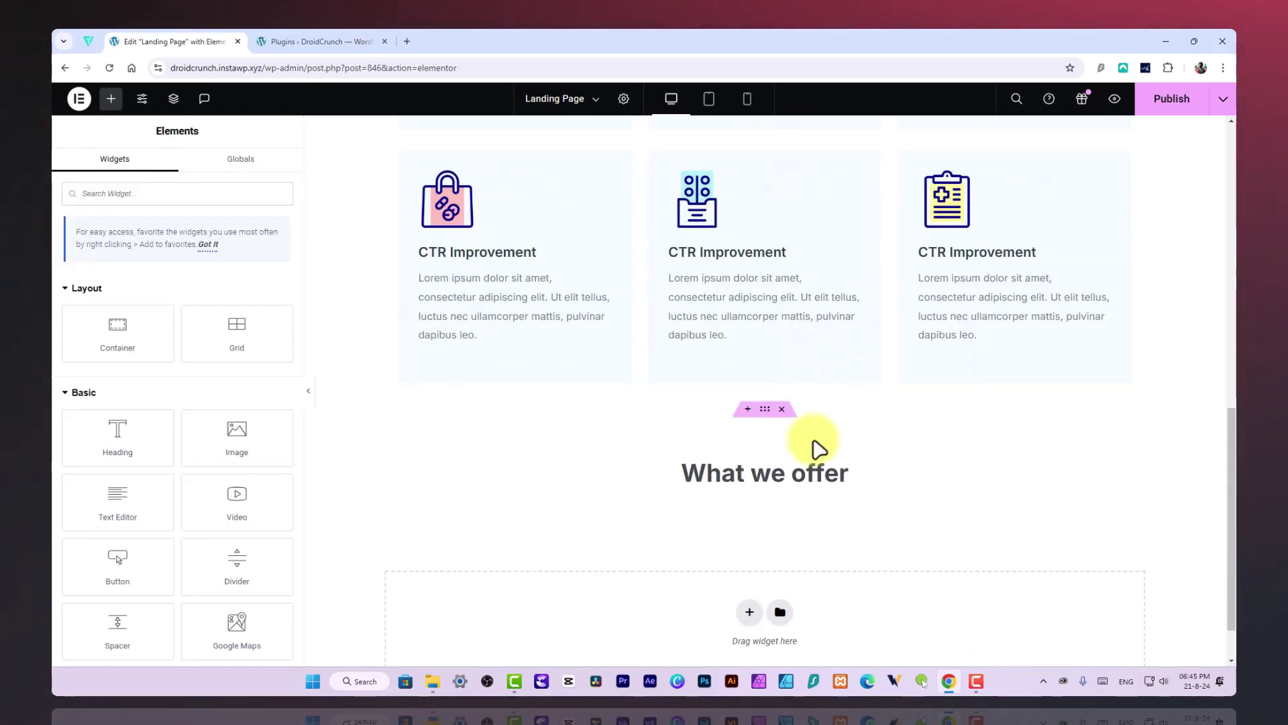
{"action": "right_click", "coordinate": [792, 480]}
{"action": "left_click", "coordinate": [822, 441]}
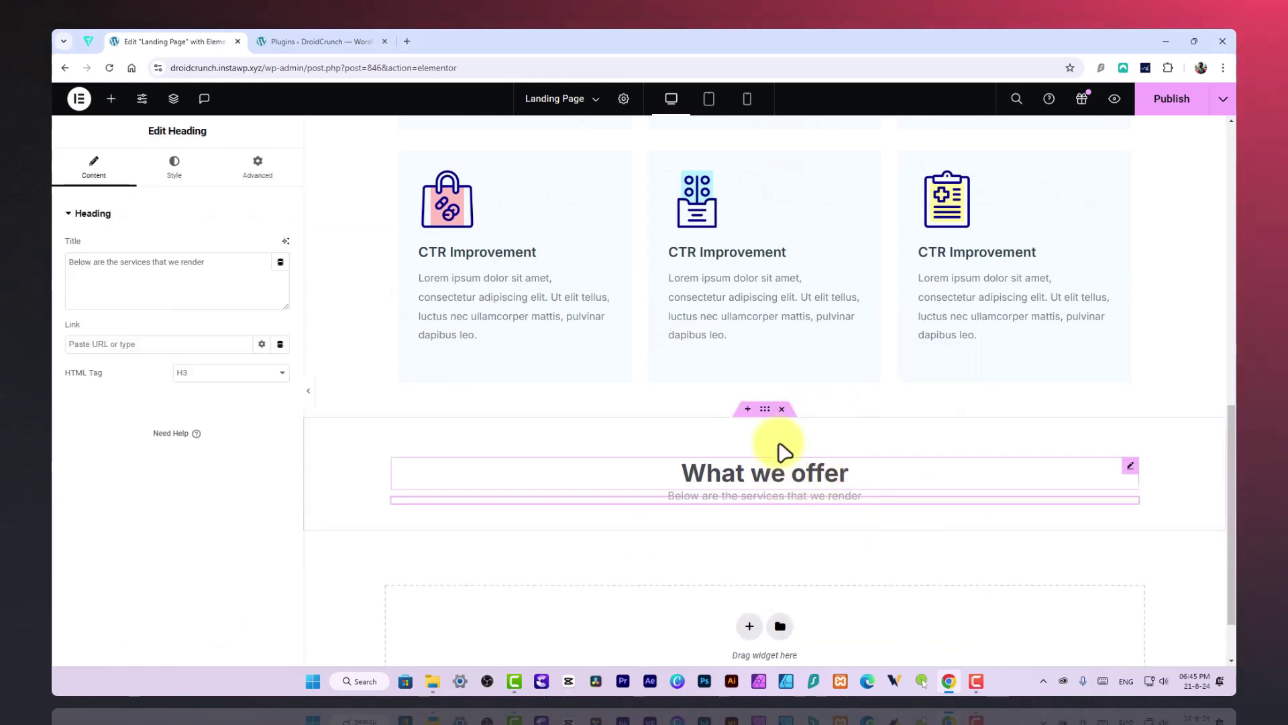
Step: Give the new section's container a solid light gray background color
{"action": "left_click", "coordinate": [775, 412]}
{"action": "left_click", "coordinate": [181, 176]}
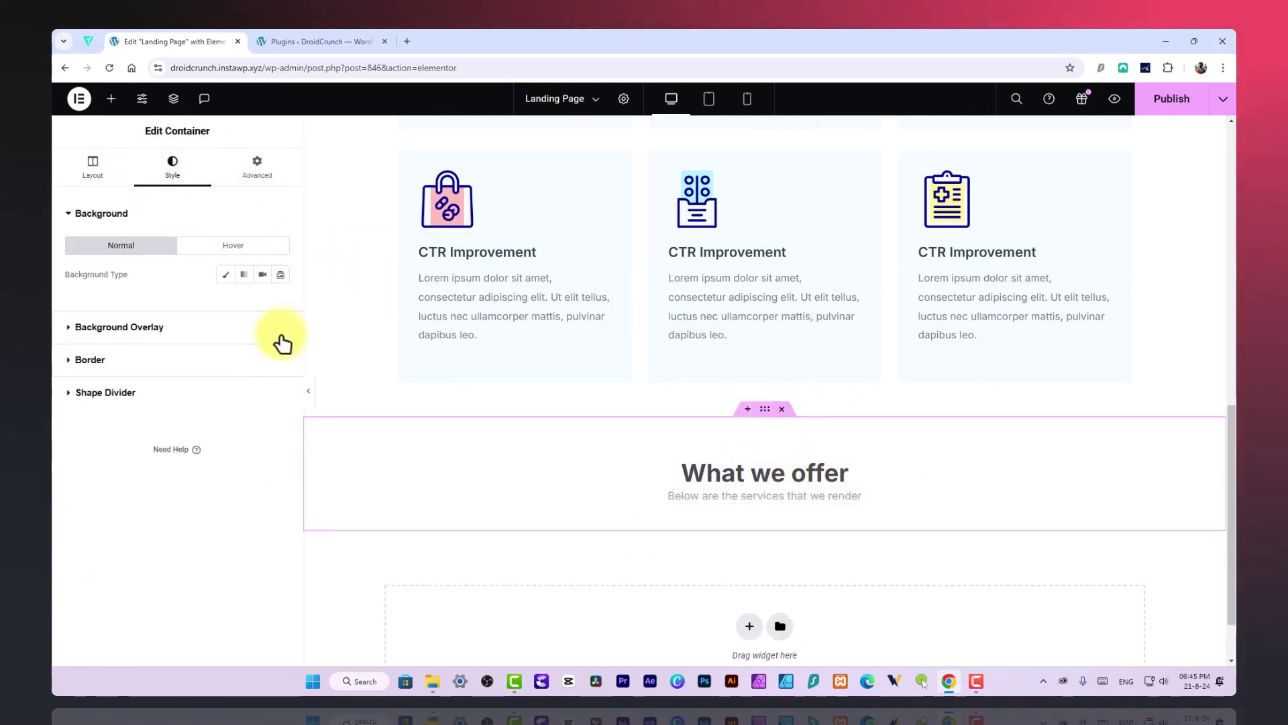
{"action": "left_click", "coordinate": [225, 274]}
{"action": "left_click", "coordinate": [280, 302]}
{"action": "key", "text": "ctrl+v"}
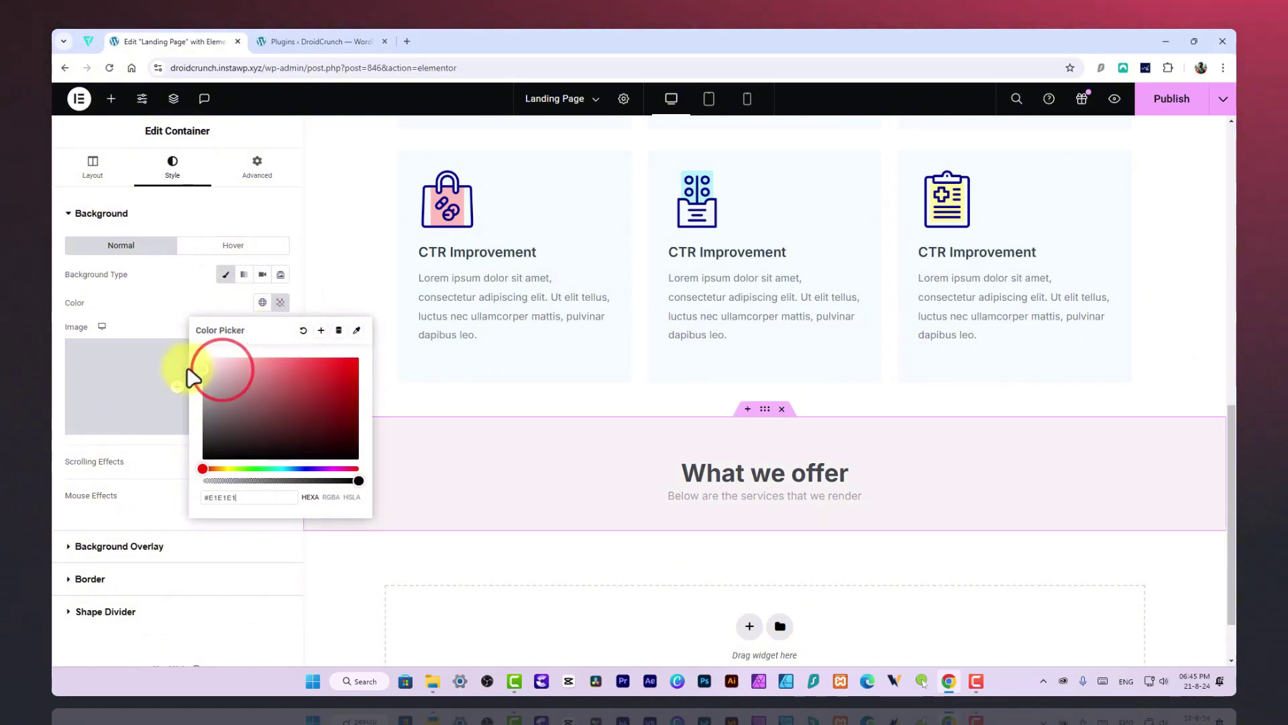
{"action": "left_click", "coordinate": [186, 311]}
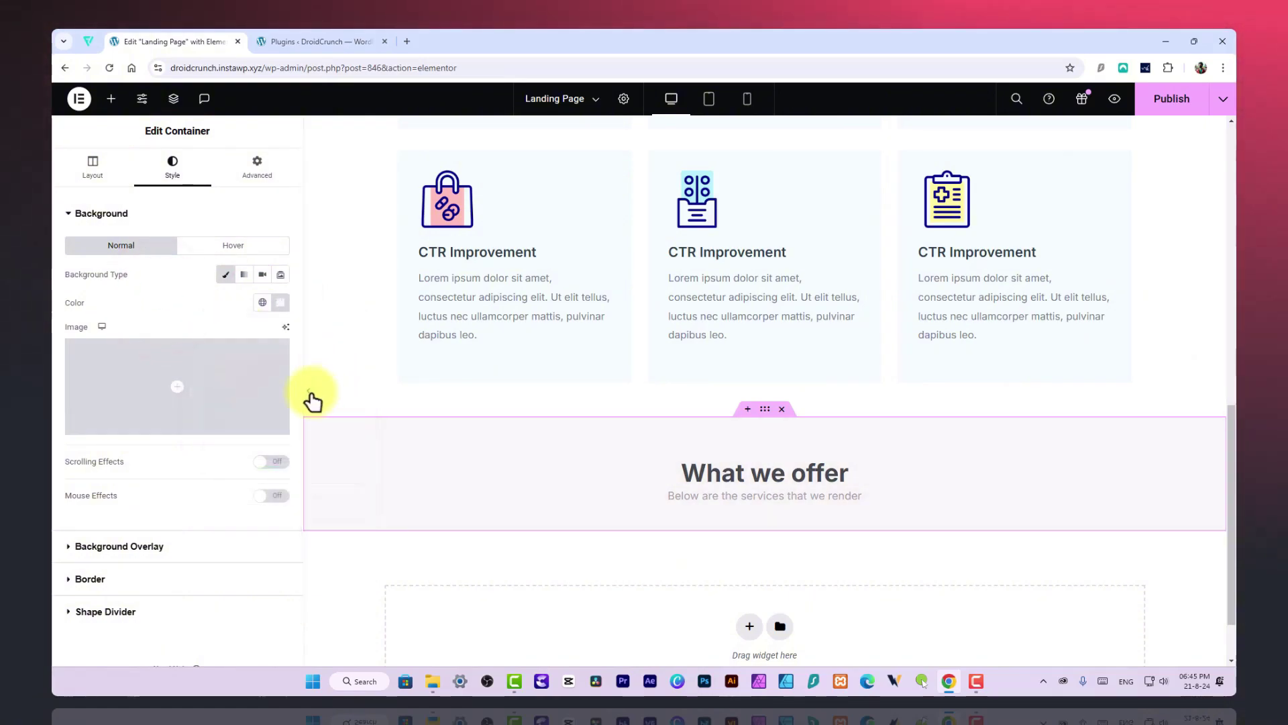
Step: Preview the page's sections without the editing panel and open the settings of the hero container with the countdown
{"action": "scroll", "coordinate": [402, 376], "scroll_direction": "up", "scroll_amount": 2}
{"action": "key", "text": "ctrl+p"}
{"action": "scroll", "coordinate": [547, 444], "scroll_direction": "up", "scroll_amount": 5}
{"action": "scroll", "coordinate": [541, 440], "scroll_direction": "down", "scroll_amount": 6}
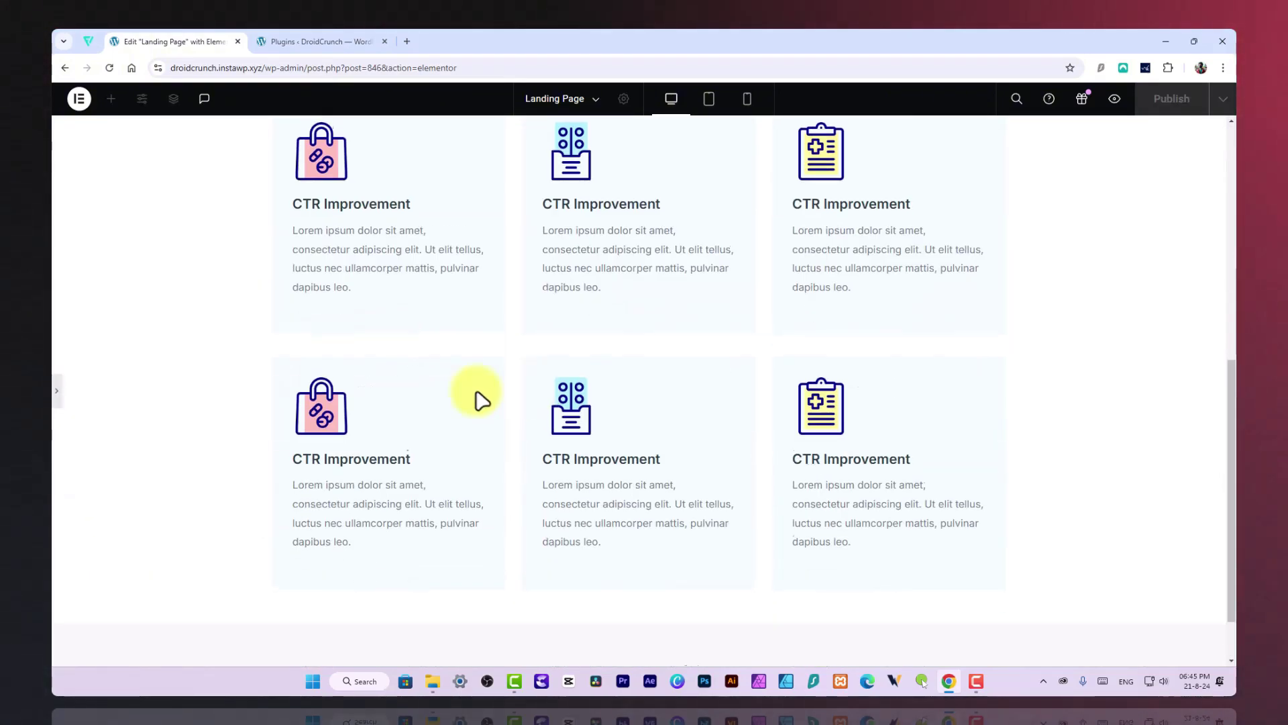
{"action": "left_click", "coordinate": [57, 391]}
{"action": "scroll", "coordinate": [589, 417], "scroll_direction": "up", "scroll_amount": 5}
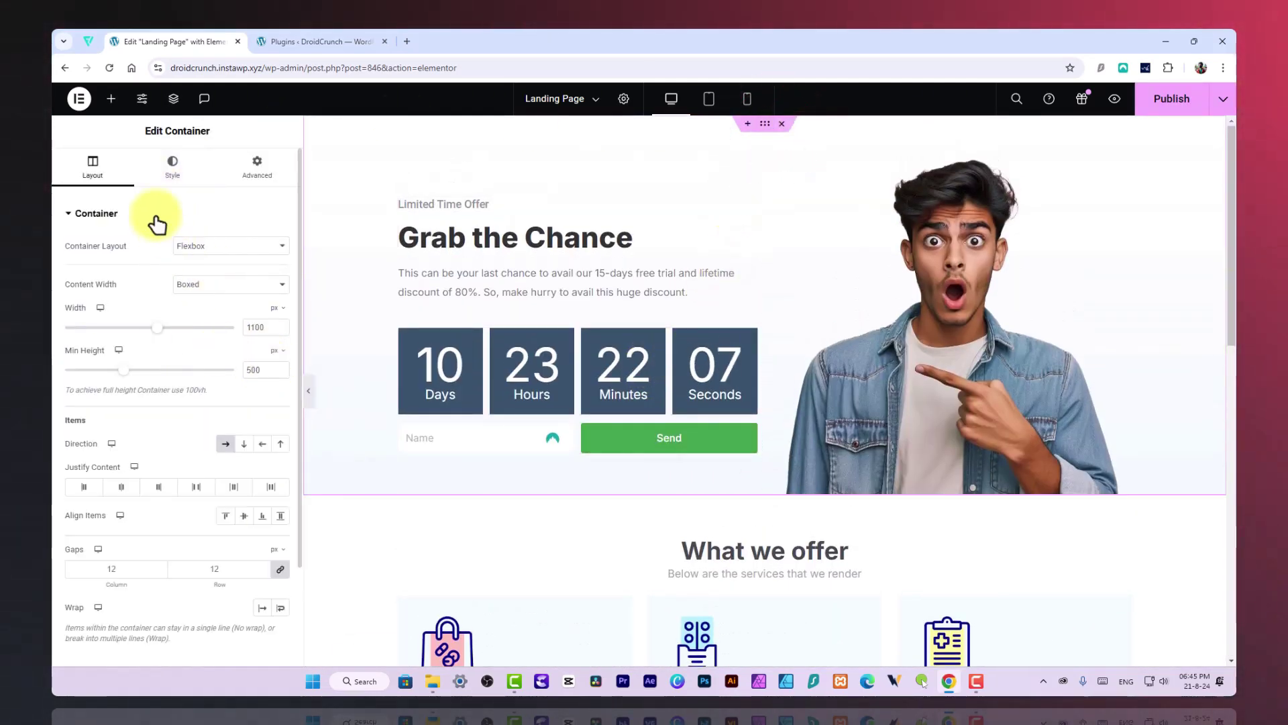
Step: Copy the second color of the hero container's gradient and use it as the lower "What we offer" section's solid background
{"action": "left_click", "coordinate": [280, 429]}
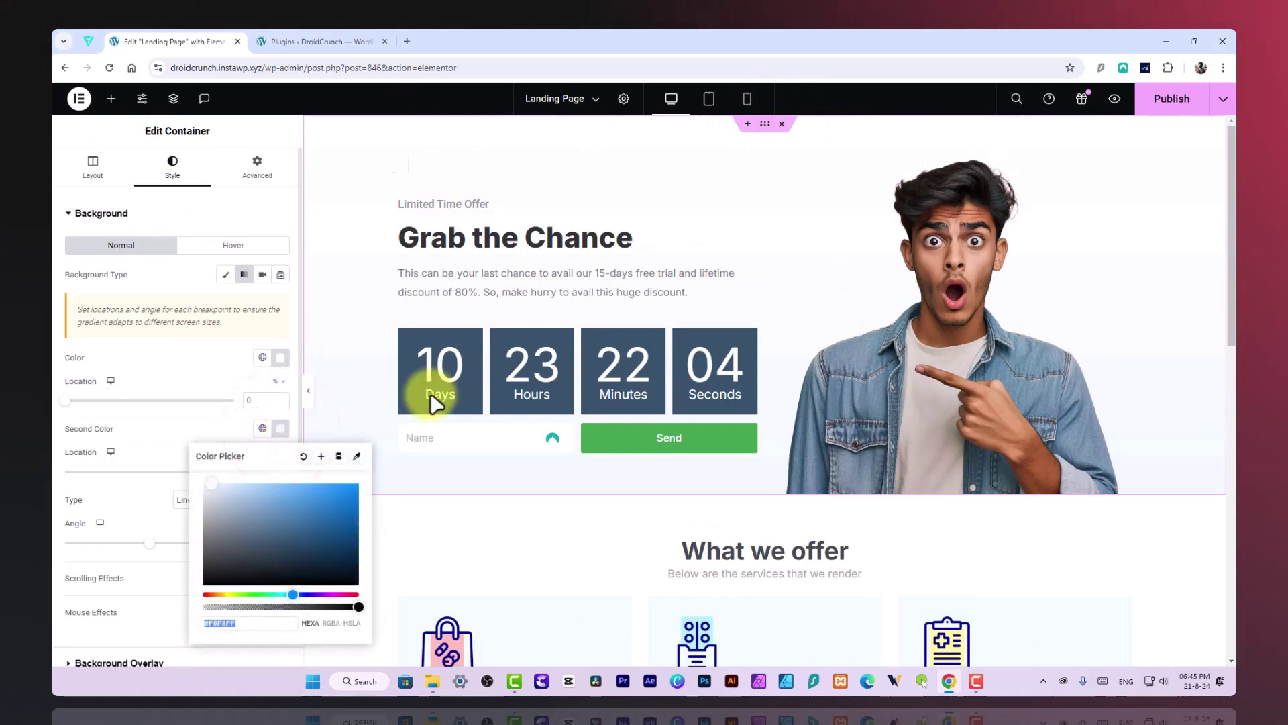
{"action": "scroll", "coordinate": [671, 470], "scroll_direction": "down", "scroll_amount": 8}
{"action": "left_click", "coordinate": [769, 327]}
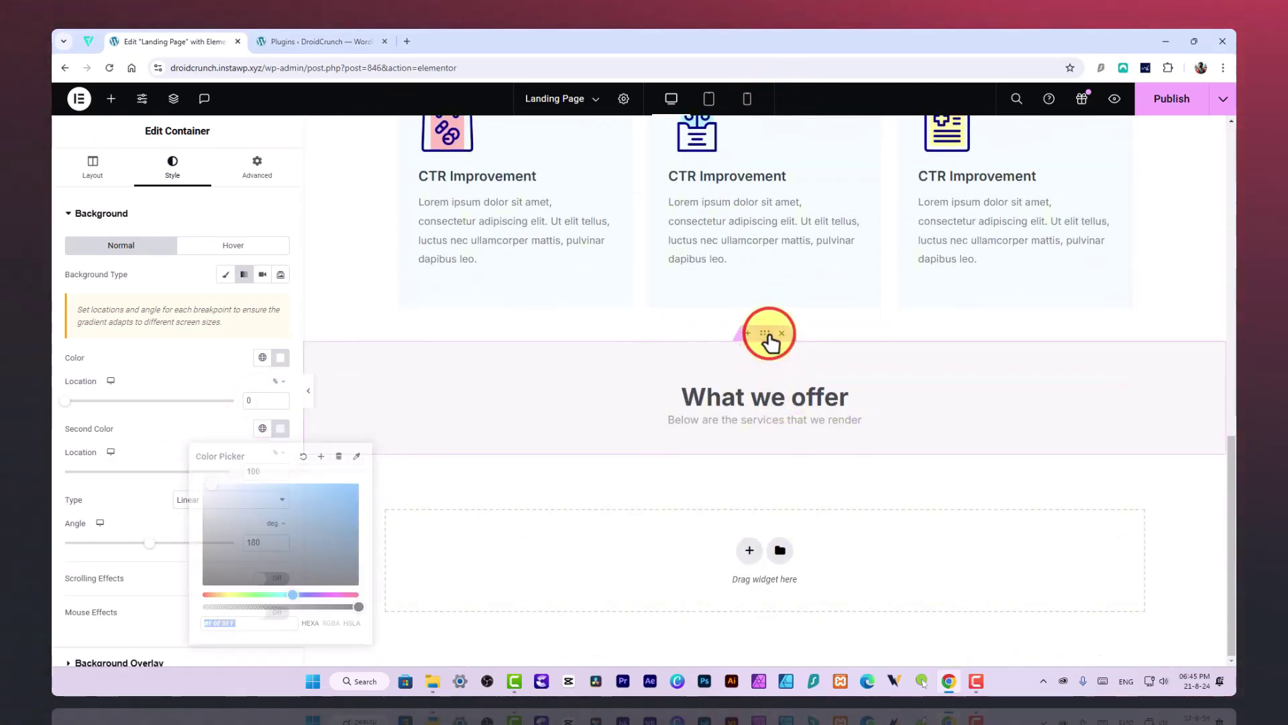
{"action": "left_click", "coordinate": [225, 274]}
{"action": "left_click", "coordinate": [281, 303]}
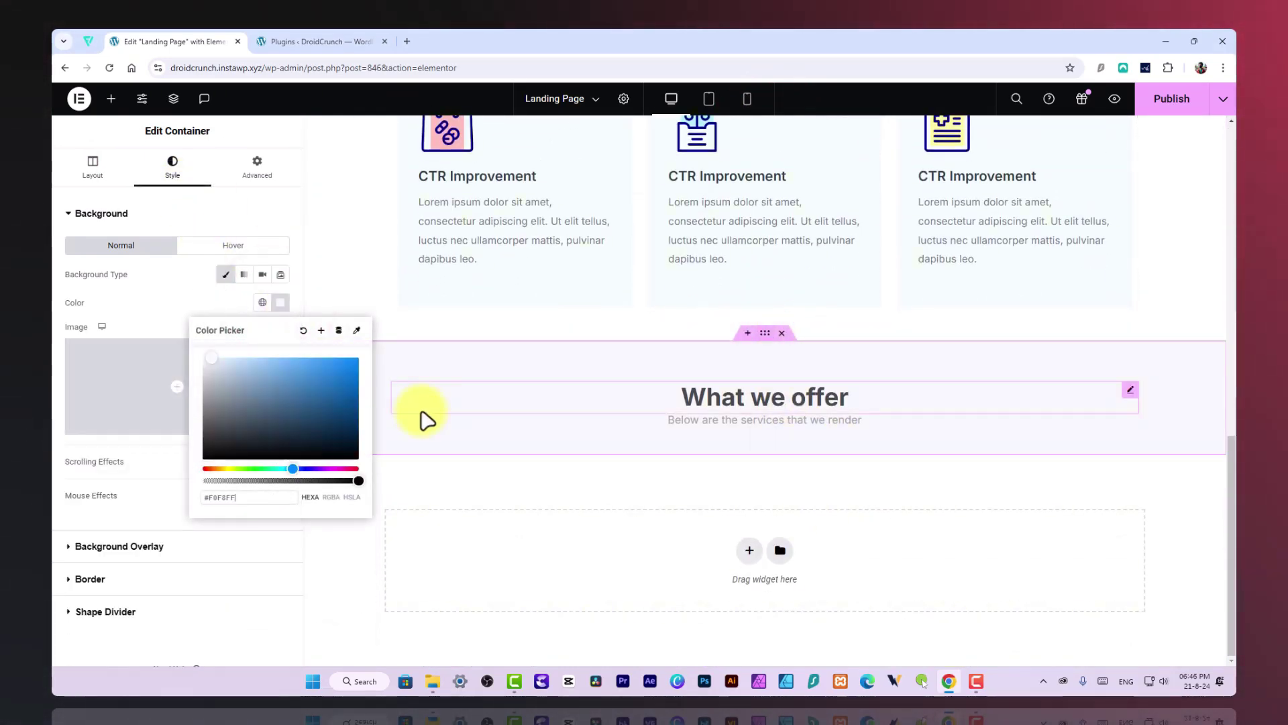
Step: Fine-tune the lower section's background color to a very light bluish tint
{"action": "left_click", "coordinate": [168, 327]}
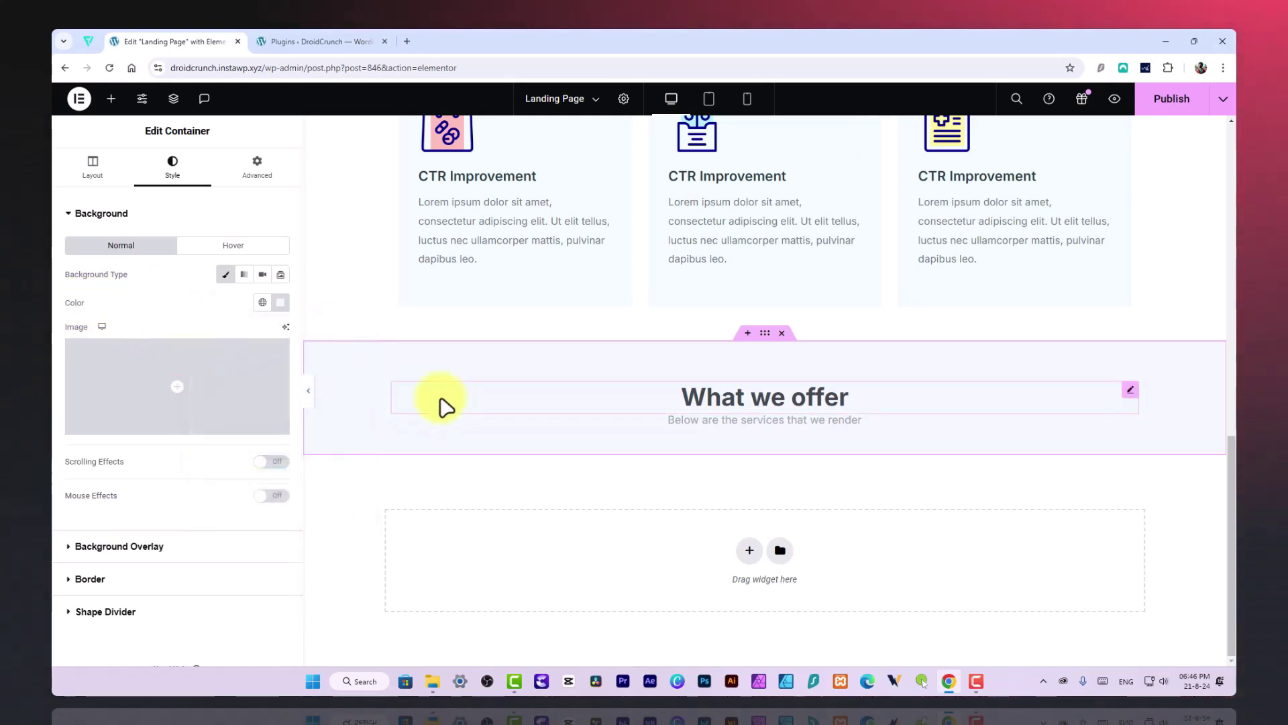
{"action": "left_click", "coordinate": [281, 303]}
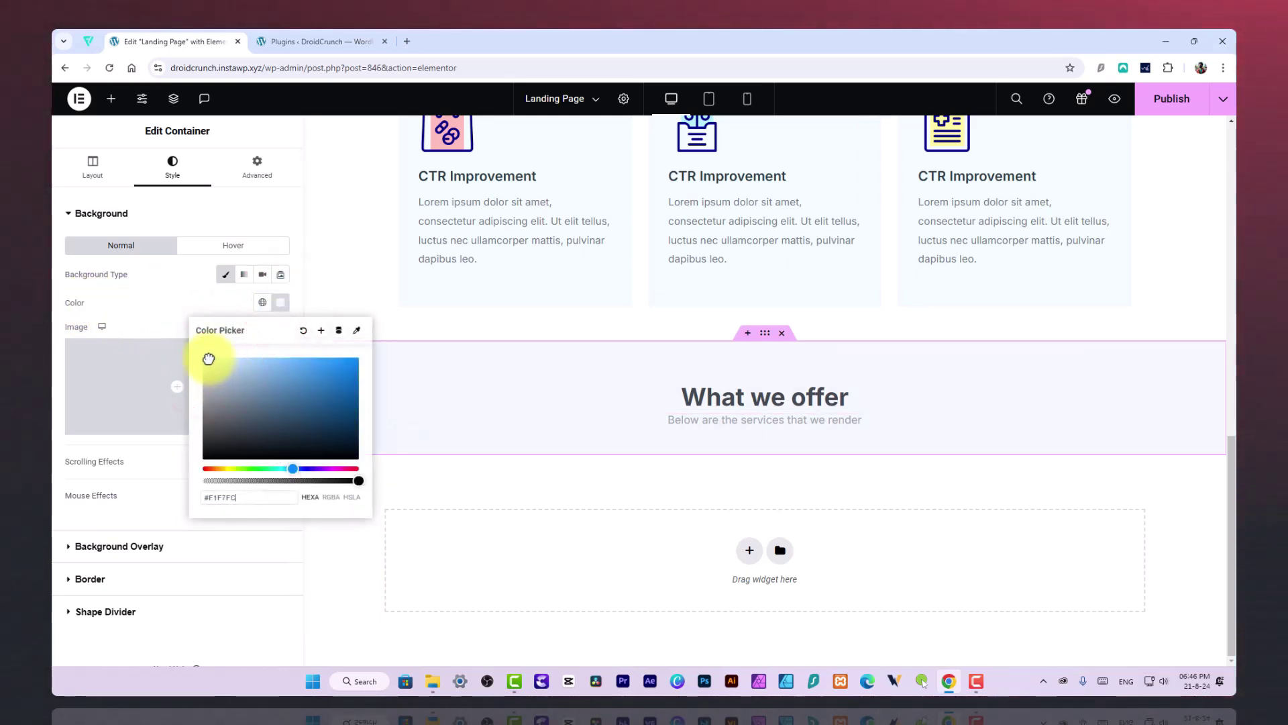
{"action": "left_click", "coordinate": [208, 305]}
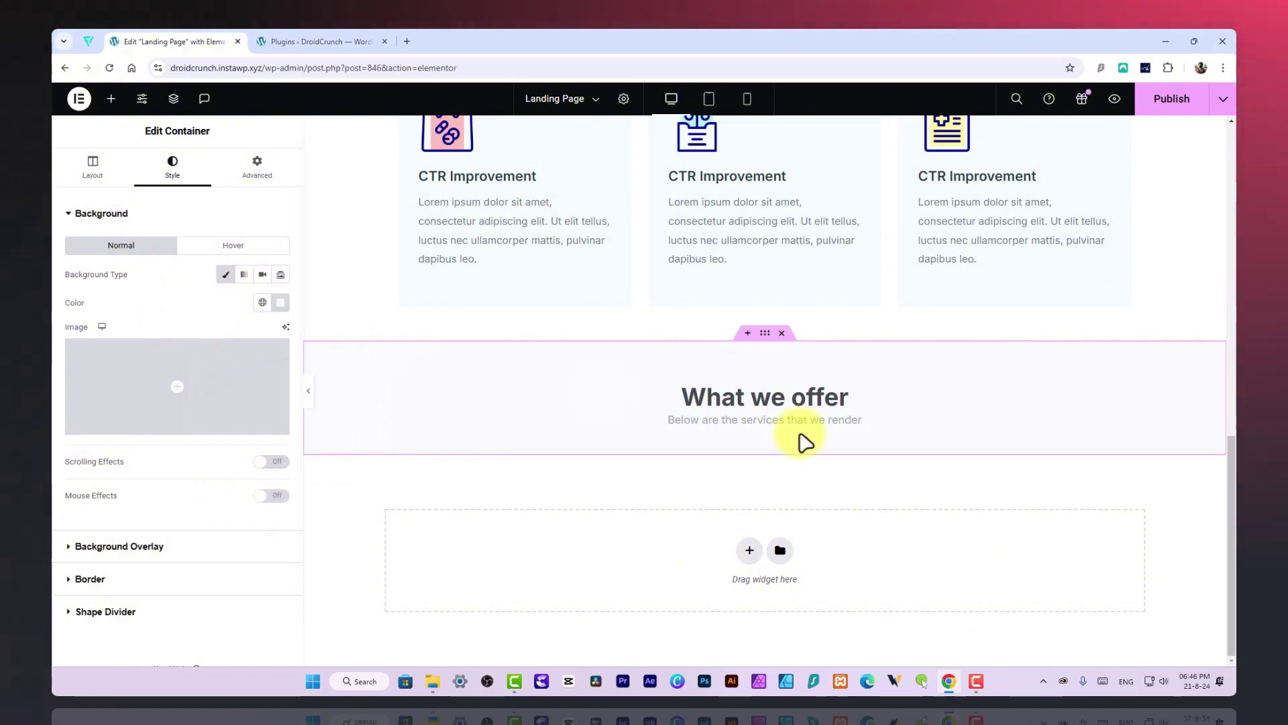
Step: Add an Image widget below the subtitle in the lower section and insert Pointing-v2.png from the media library
{"action": "left_click", "coordinate": [109, 102]}
{"action": "left_click_drag", "start_coordinate": [230, 425], "coordinate": [796, 417]}
{"action": "left_click", "coordinate": [184, 281]}
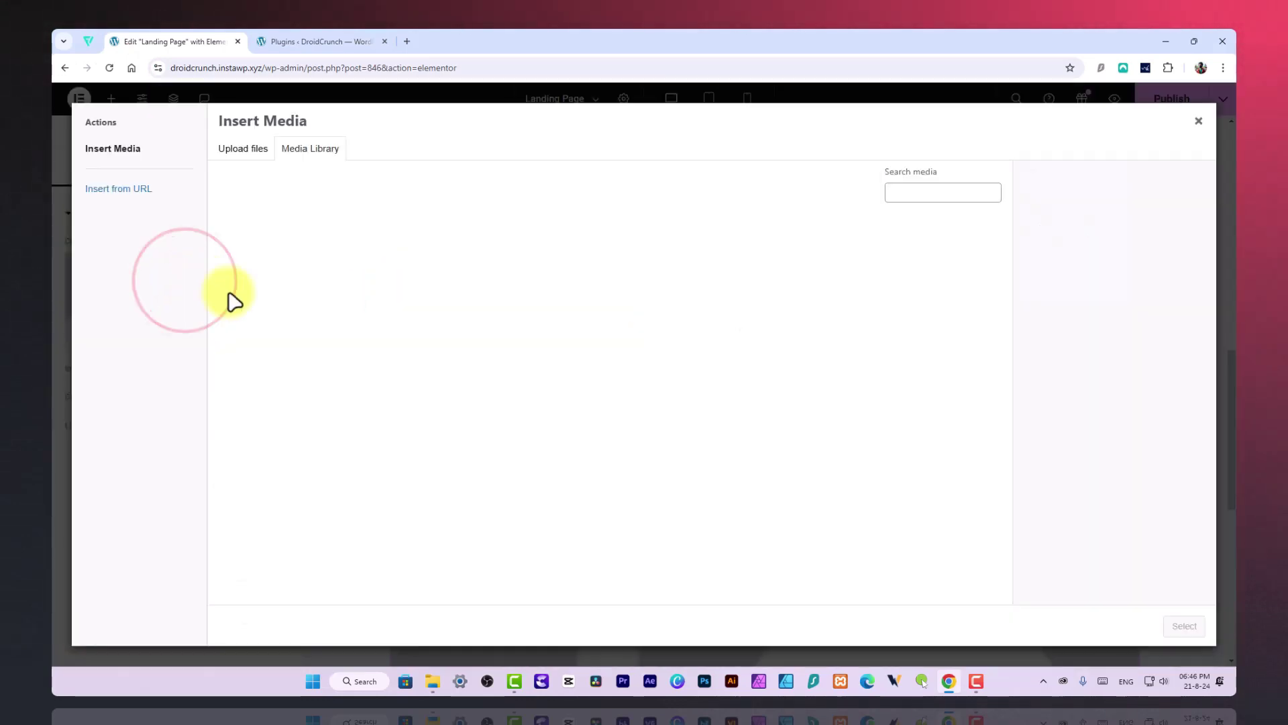
{"action": "scroll", "coordinate": [602, 440], "scroll_direction": "down", "scroll_amount": 7}
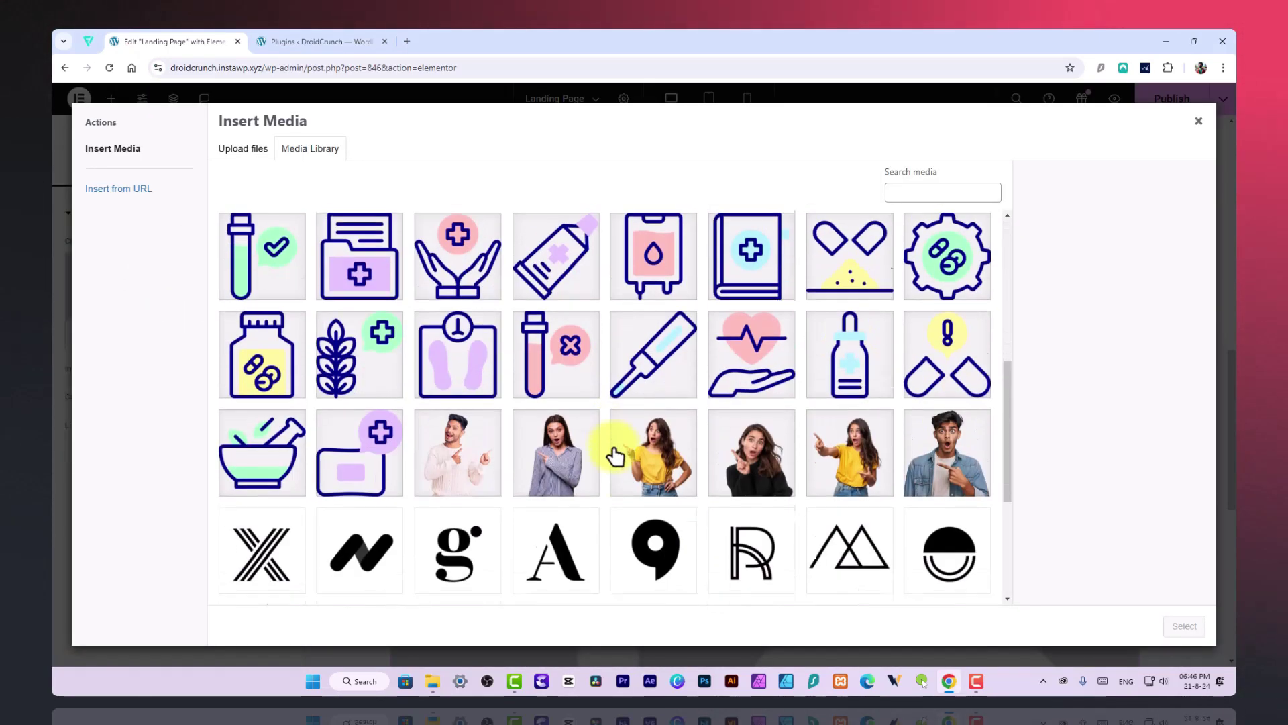
{"action": "left_click", "coordinate": [751, 353]}
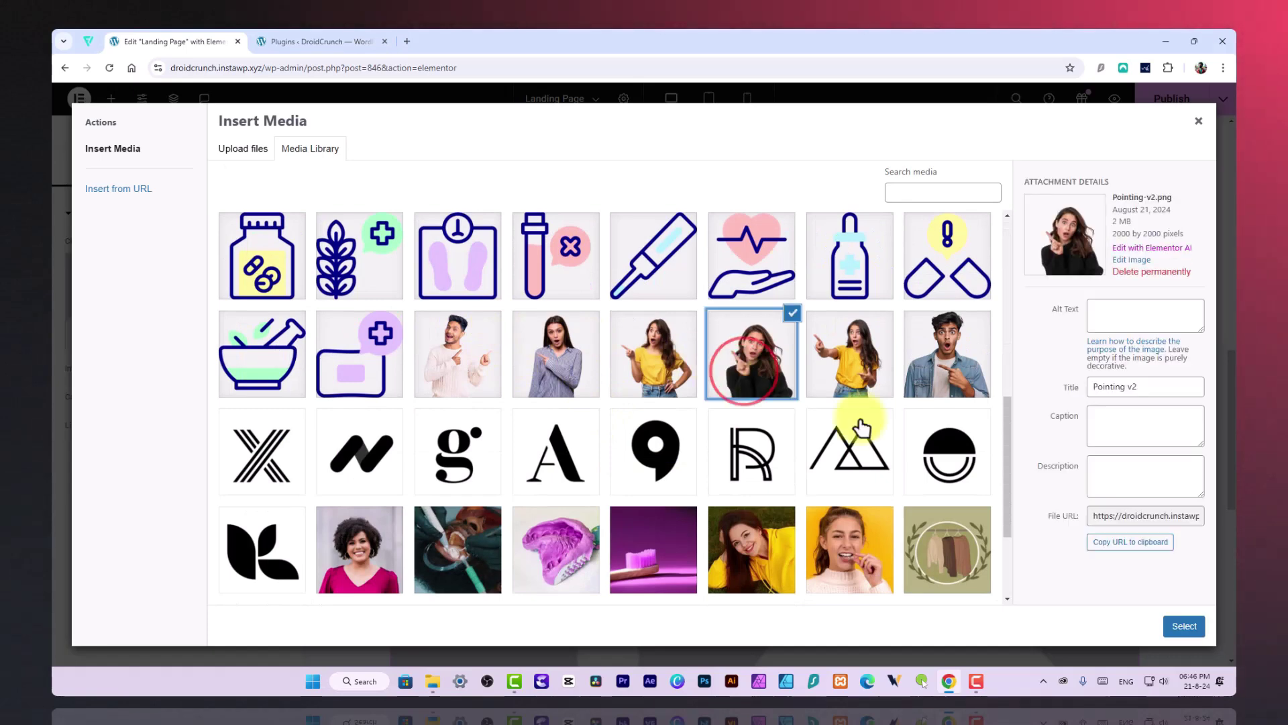
{"action": "left_click", "coordinate": [1194, 628]}
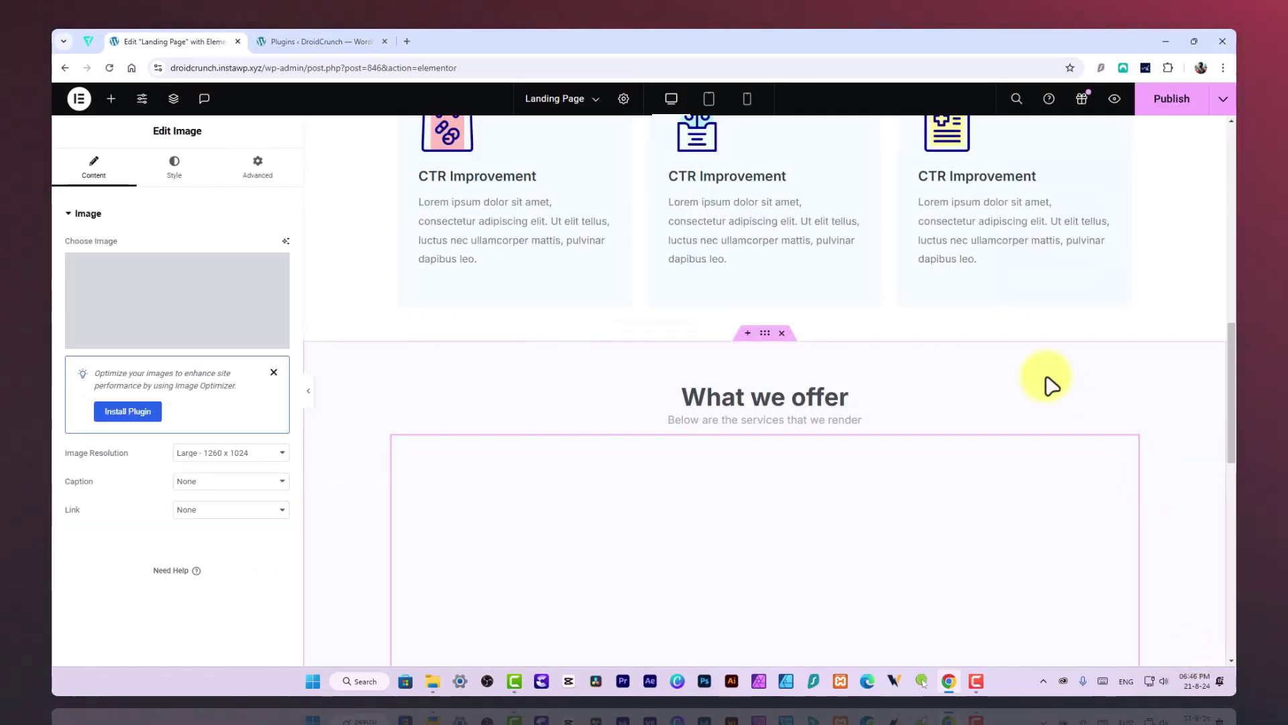
Step: Reduce the woman image's width to 27%
{"action": "scroll", "coordinate": [1018, 450], "scroll_direction": "down", "scroll_amount": 5}
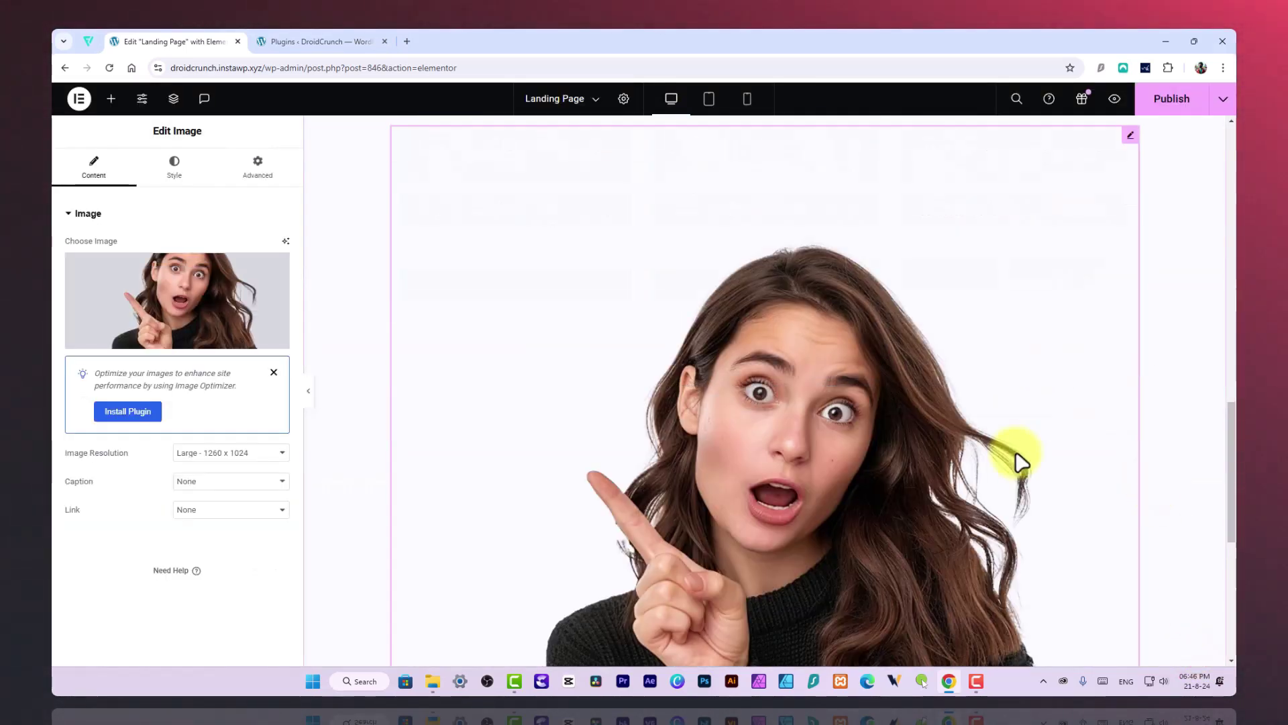
{"action": "left_click", "coordinate": [174, 165]}
{"action": "left_click_drag", "start_coordinate": [65, 288], "coordinate": [111, 295]}
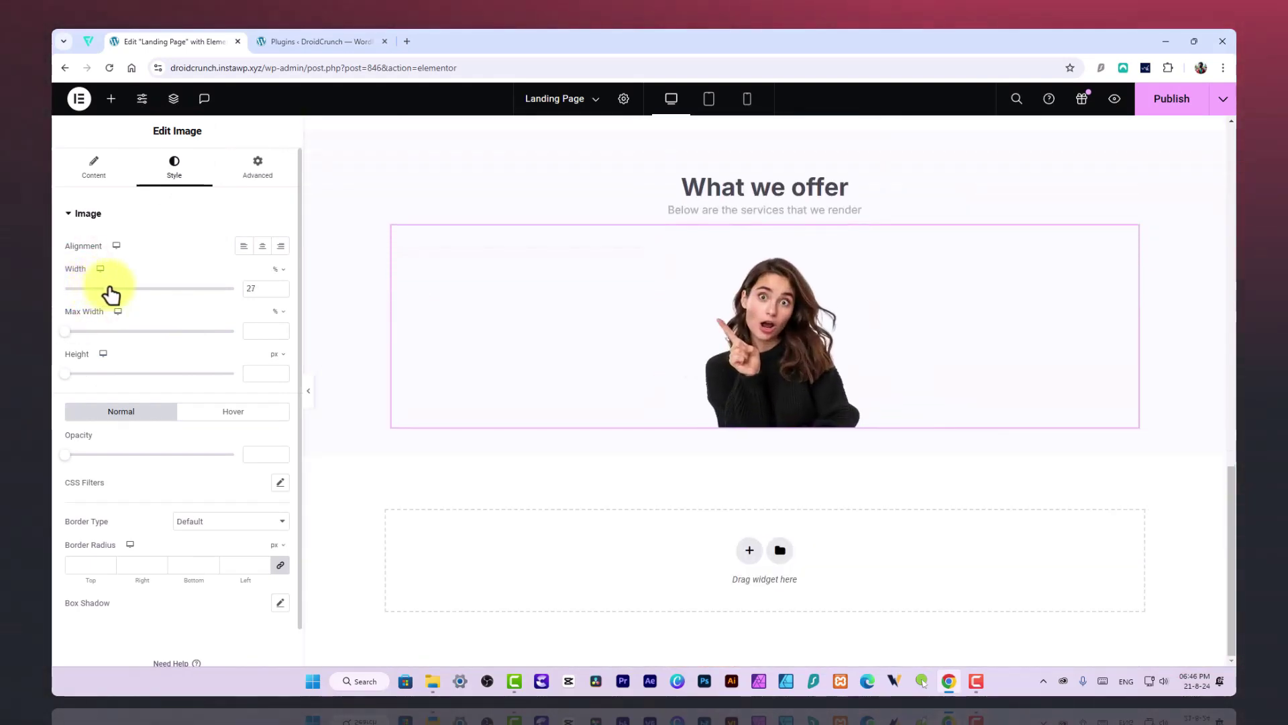
Step: Set the lower section container's bottom padding to 0 so the image sits flush with the section's lower edge
{"action": "scroll", "coordinate": [705, 302], "scroll_direction": "up", "scroll_amount": 2}
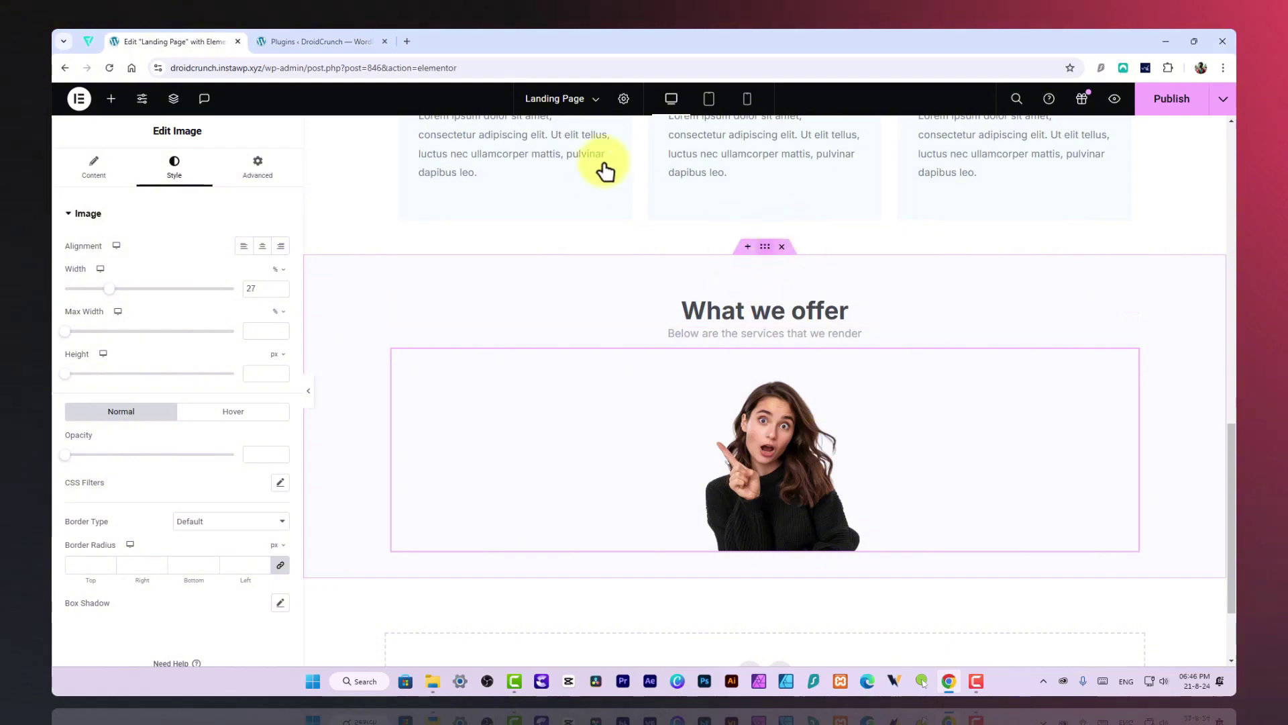
{"action": "left_click", "coordinate": [765, 247]}
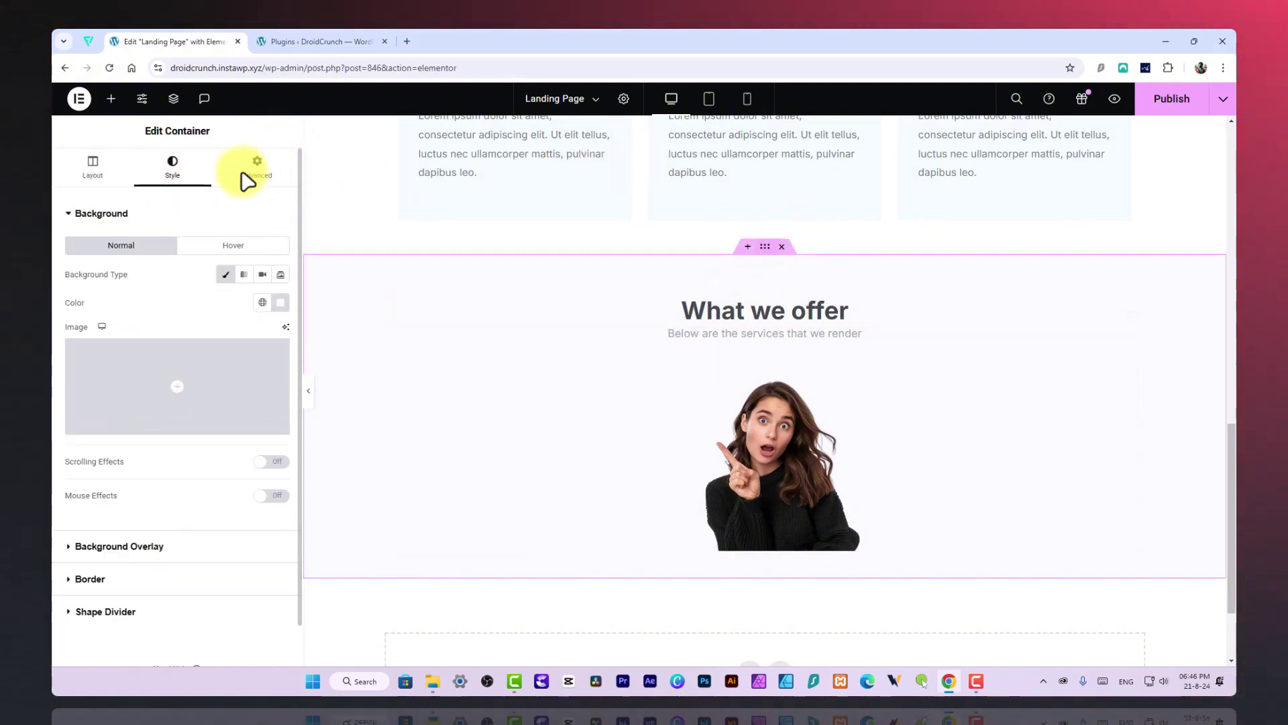
{"action": "left_click", "coordinate": [253, 169]}
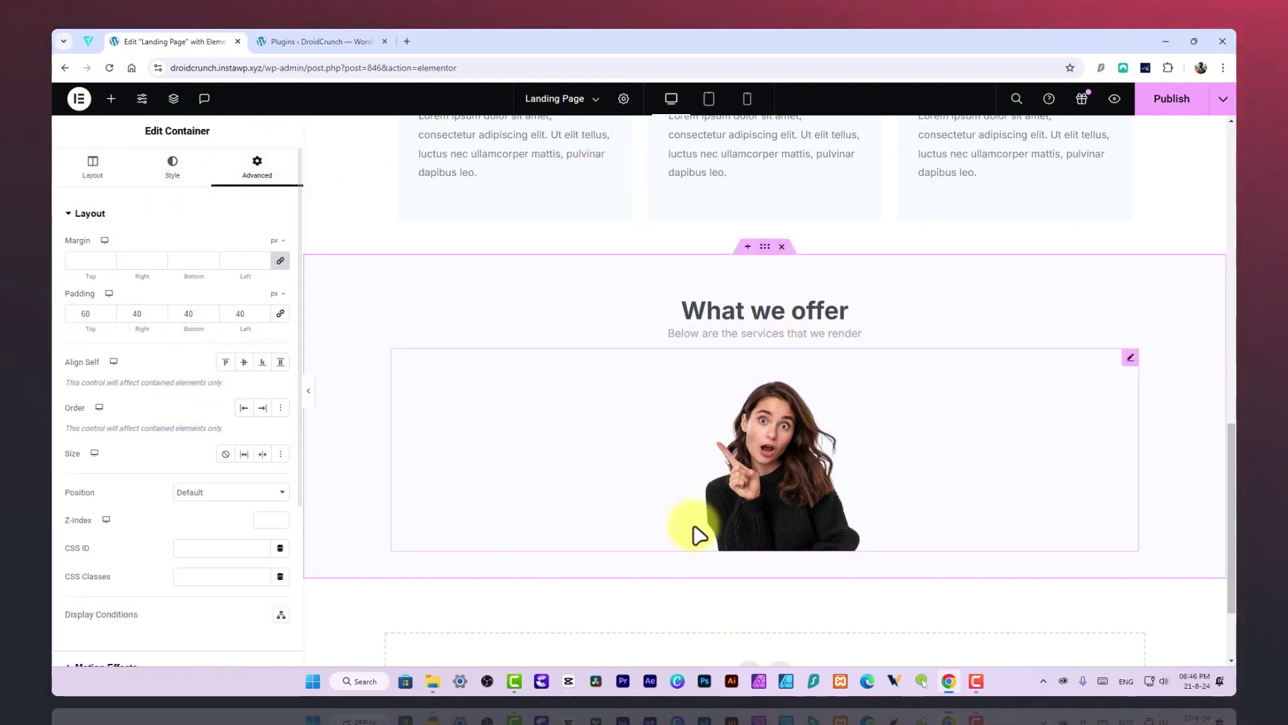
{"action": "double_click", "coordinate": [195, 316]}
{"action": "type", "text": "00"}
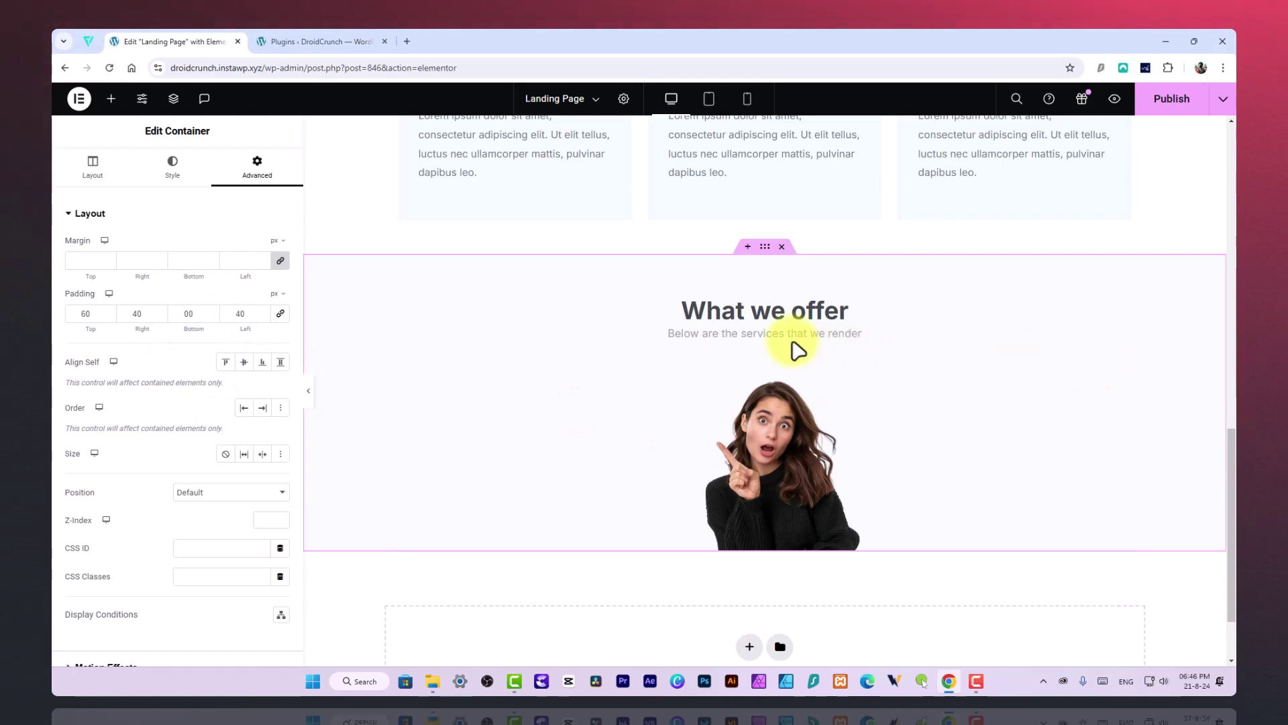
Step: Add a Form widget between the lower section's subtitle and the woman image
{"action": "left_click", "coordinate": [114, 100]}
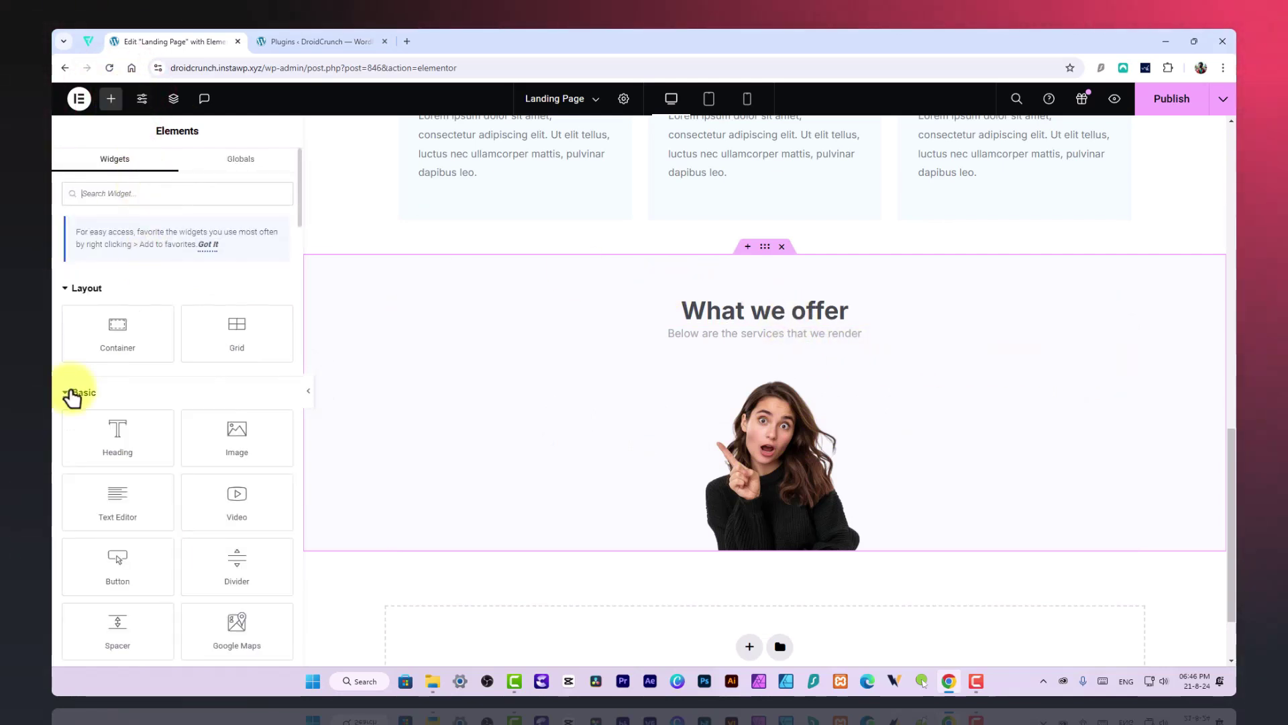
{"action": "type", "text": "form"}
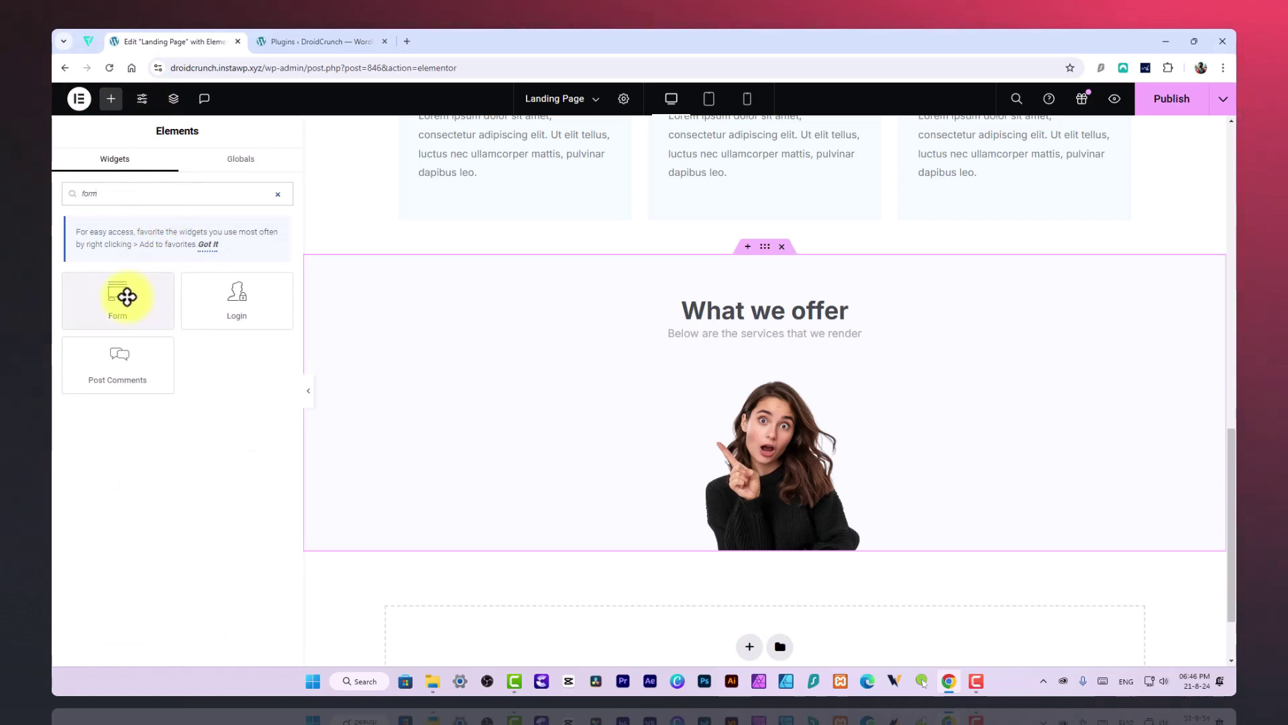
{"action": "left_click_drag", "start_coordinate": [127, 296], "coordinate": [807, 343]}
Step: Copy the hero section's form into the lower section and delete the default form with Name, Email and Message fields
{"action": "scroll", "coordinate": [785, 362], "scroll_direction": "up", "scroll_amount": 4}
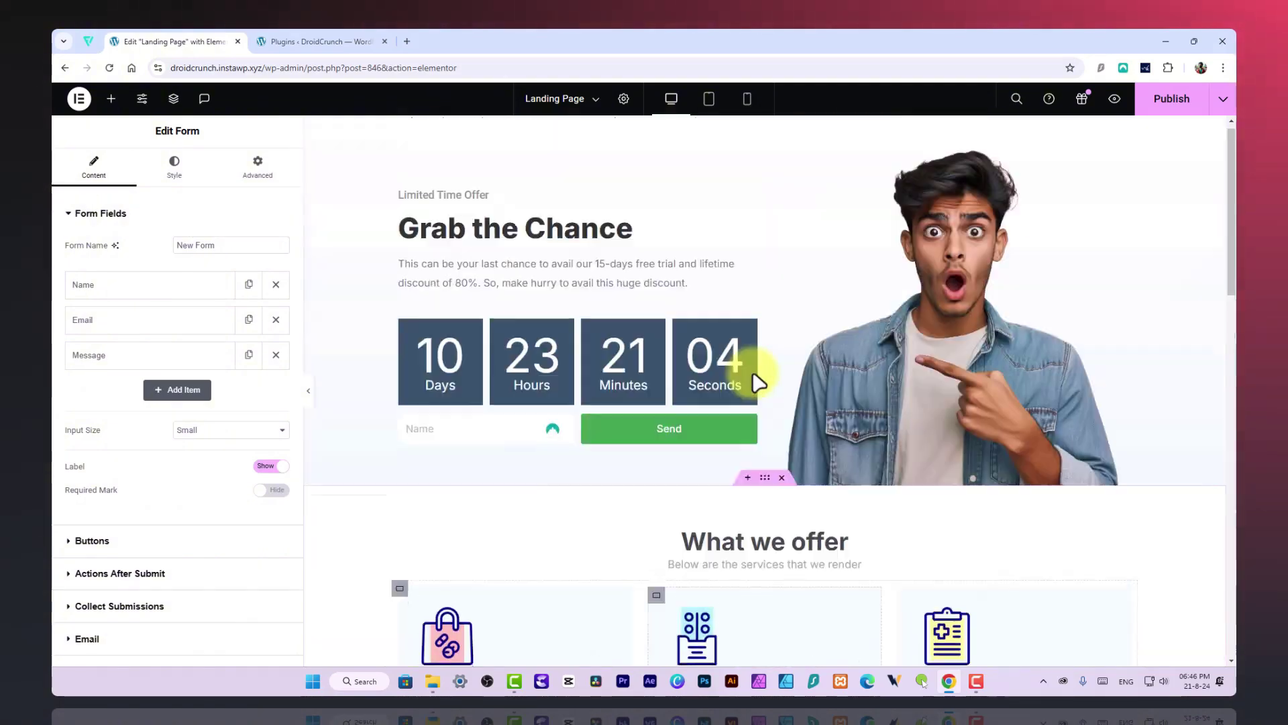
{"action": "right_click", "coordinate": [751, 432]}
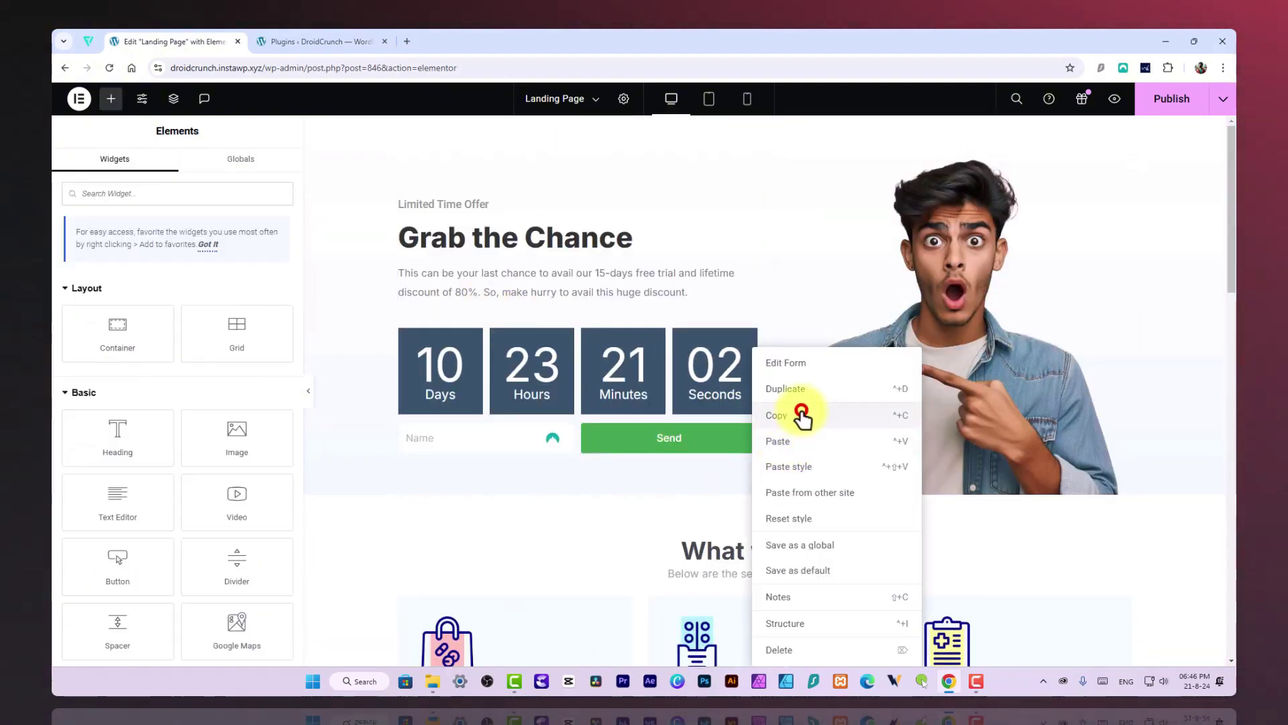
{"action": "left_click", "coordinate": [804, 414]}
{"action": "scroll", "coordinate": [883, 500], "scroll_direction": "down", "scroll_amount": 18}
{"action": "scroll", "coordinate": [778, 353], "scroll_direction": "up", "scroll_amount": 3}
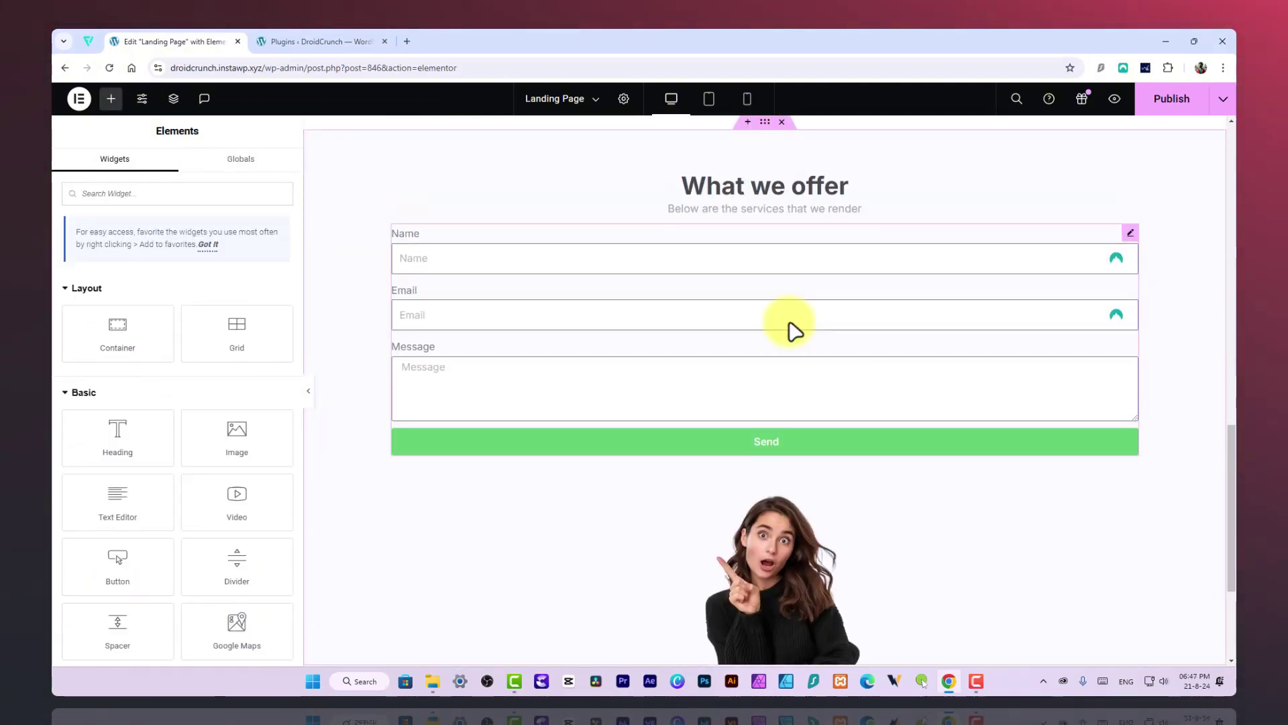
{"action": "right_click", "coordinate": [792, 327]}
{"action": "left_click", "coordinate": [833, 416]}
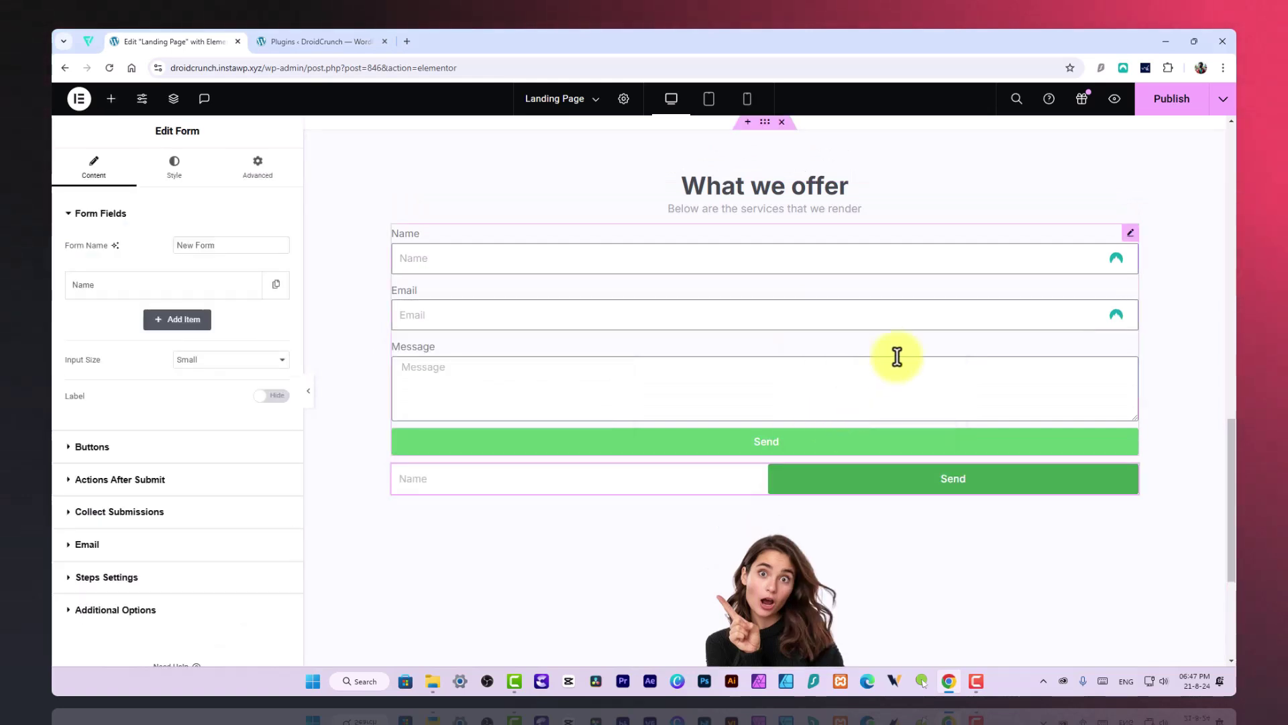
{"action": "right_click", "coordinate": [1027, 358]}
{"action": "left_click", "coordinate": [1036, 566]}
Step: Set the column width of the pasted form's Name field to 100%
{"action": "left_click", "coordinate": [972, 253]}
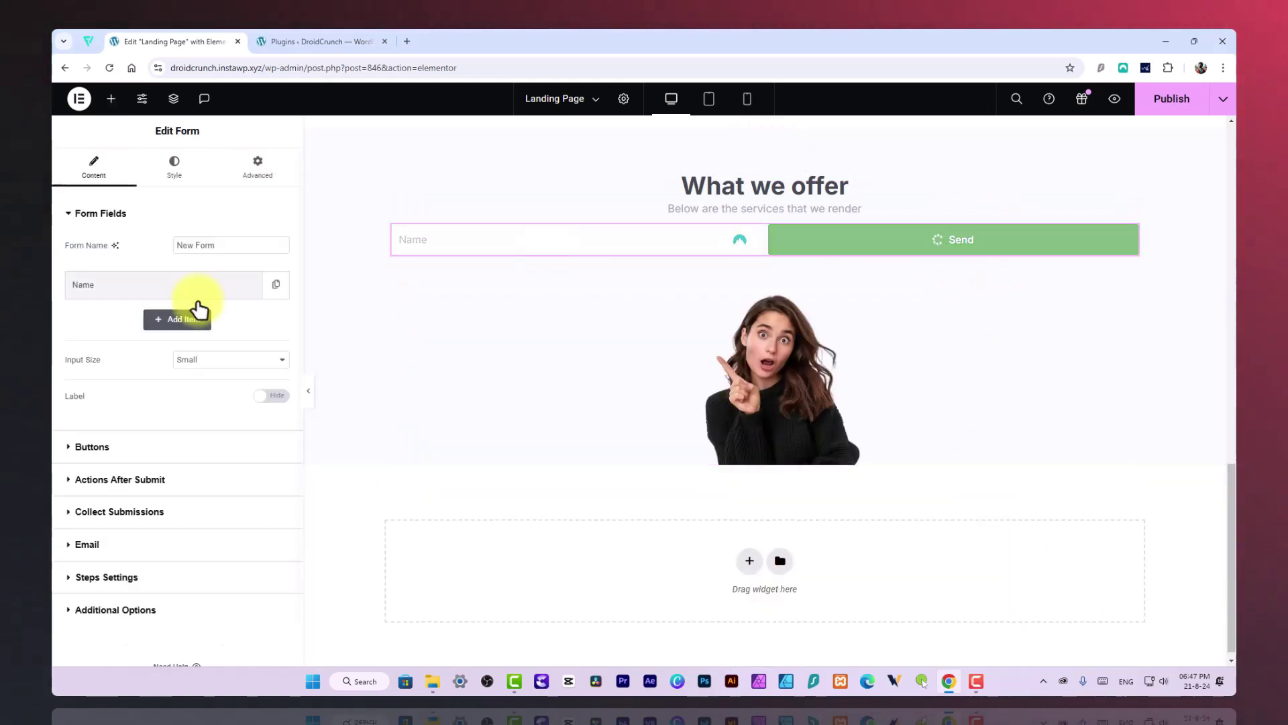
{"action": "left_click", "coordinate": [200, 288]}
{"action": "left_click", "coordinate": [221, 445]}
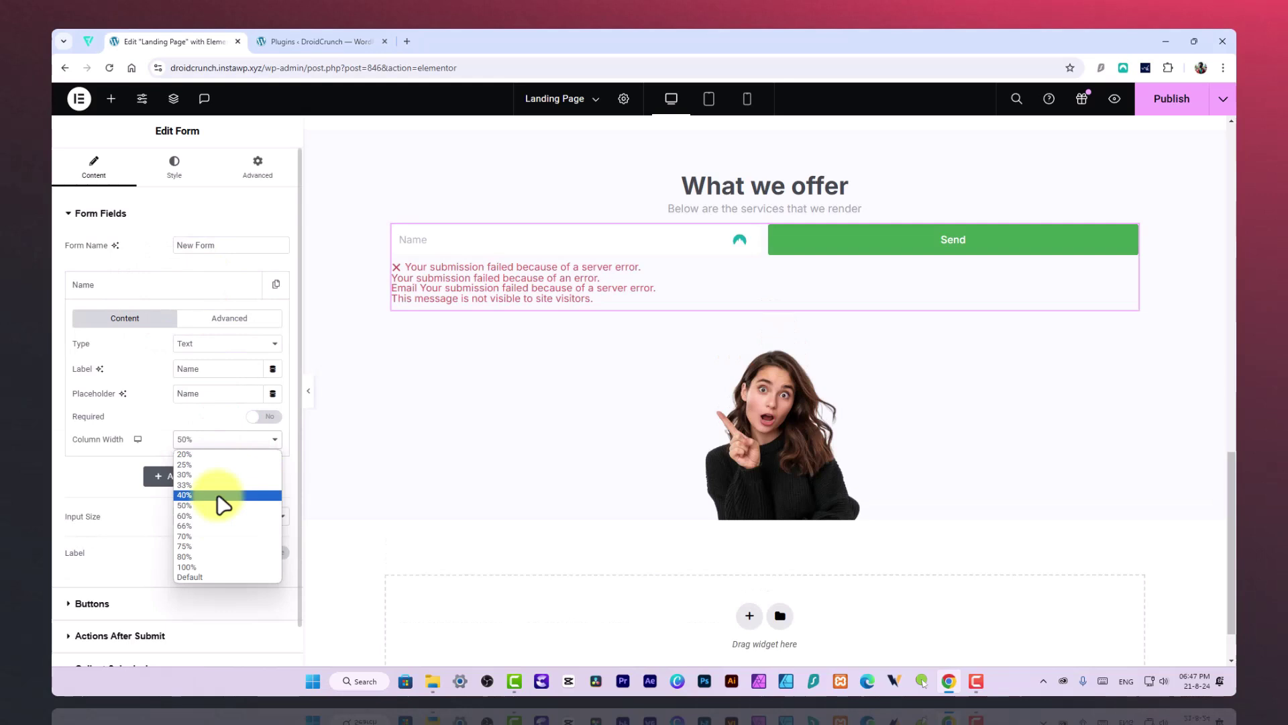
{"action": "left_click", "coordinate": [224, 568]}
Step: Set the column width of the form's Send button to 100%
{"action": "scroll", "coordinate": [207, 544], "scroll_direction": "down", "scroll_amount": 3}
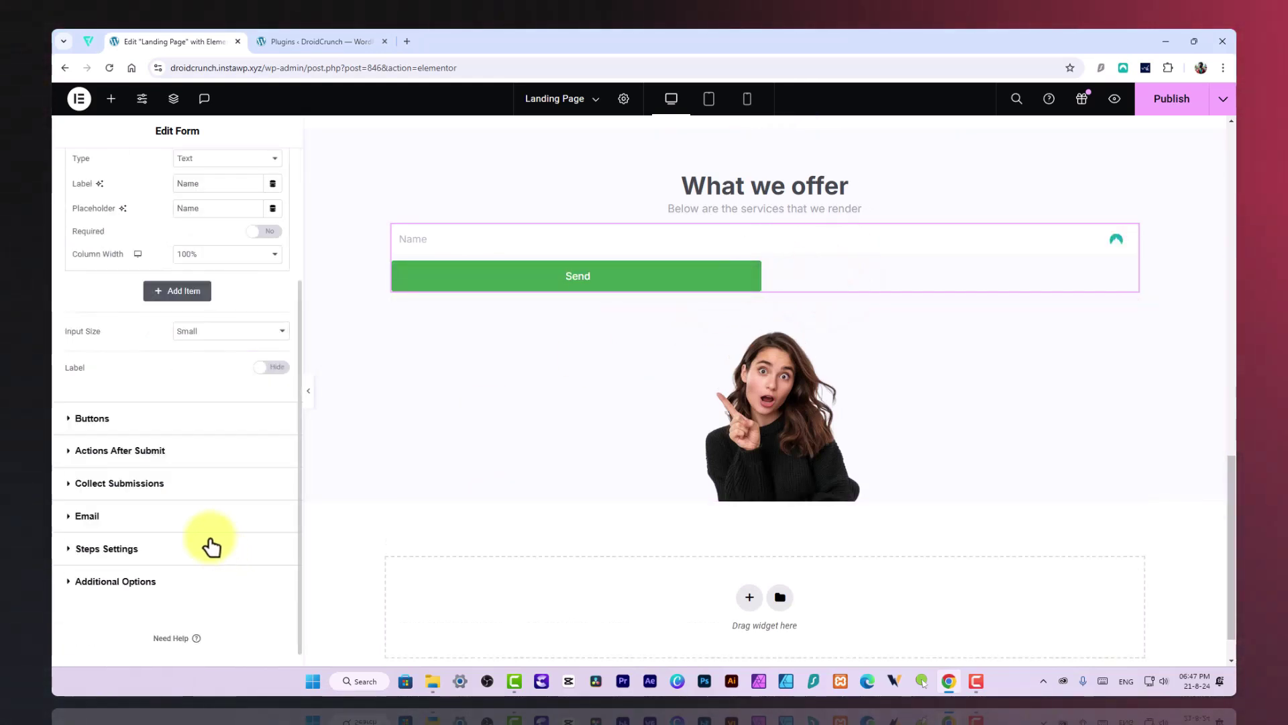
{"action": "left_click", "coordinate": [140, 421]}
{"action": "left_click", "coordinate": [210, 310]}
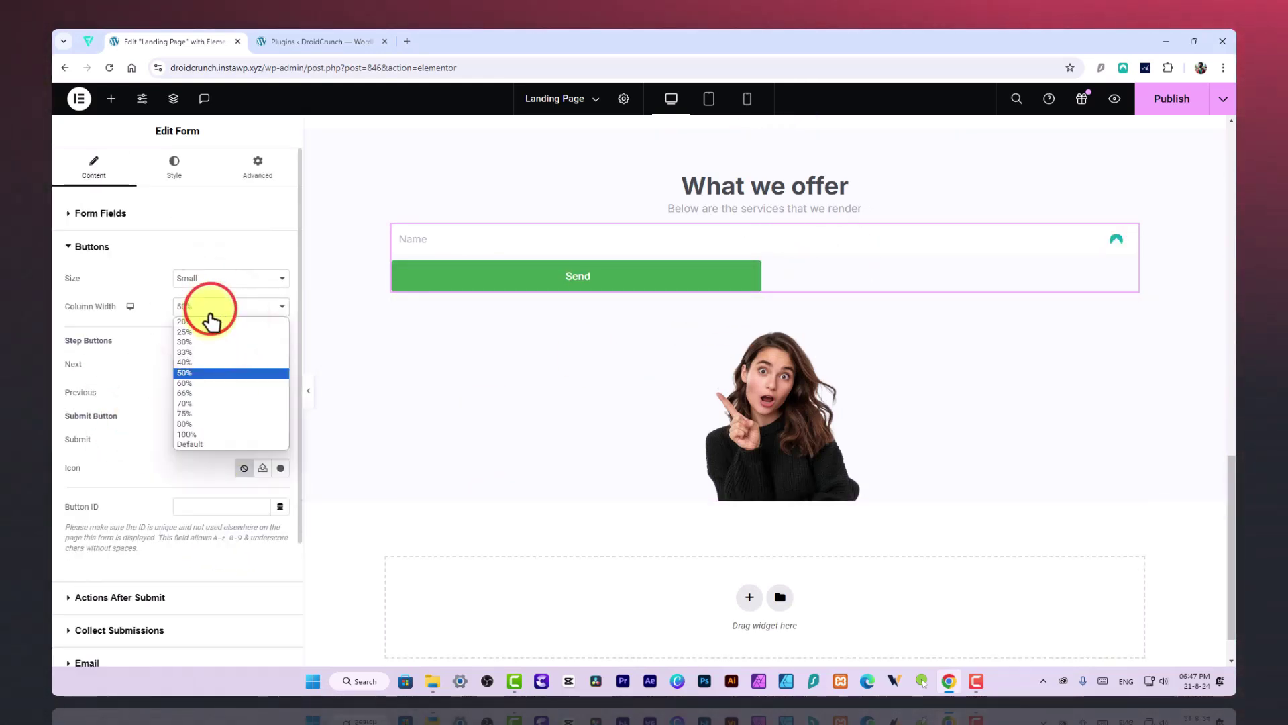
{"action": "left_click", "coordinate": [194, 434]}
Step: Try a narrower boxed width for the lower section's container and restore it to 1100 px
{"action": "scroll", "coordinate": [899, 331], "scroll_direction": "up", "scroll_amount": 2}
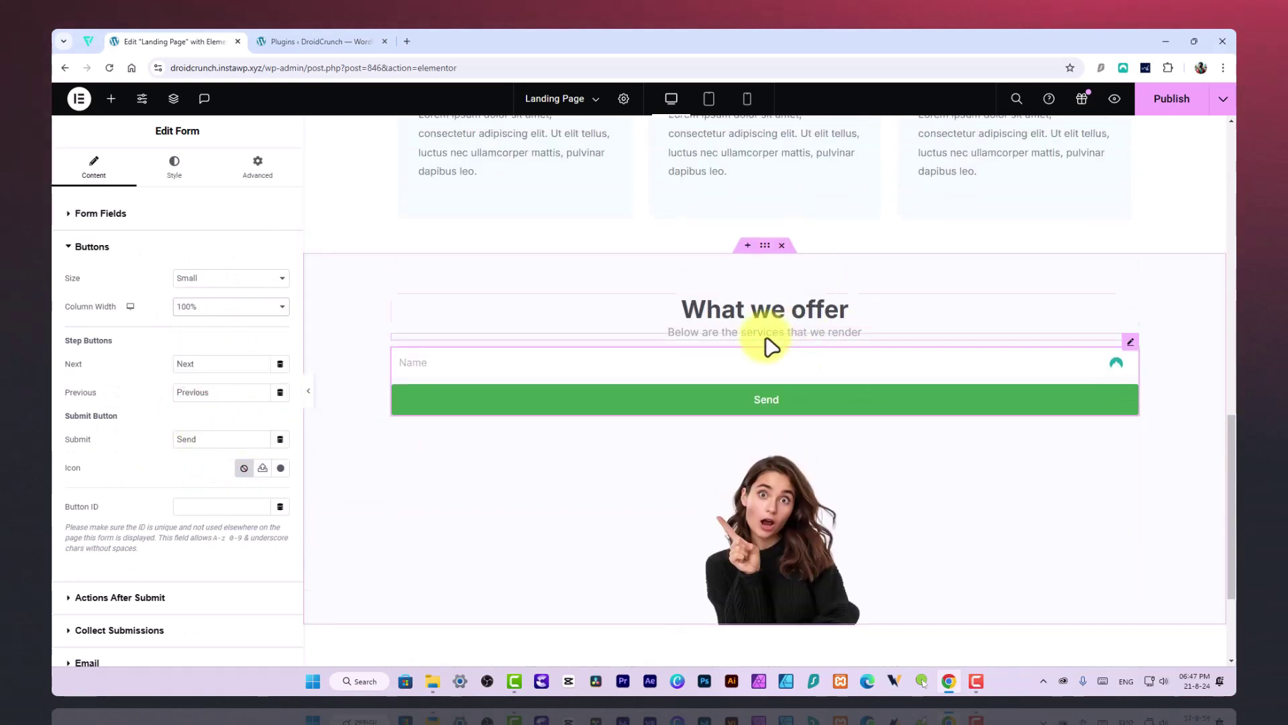
{"action": "left_click", "coordinate": [766, 246]}
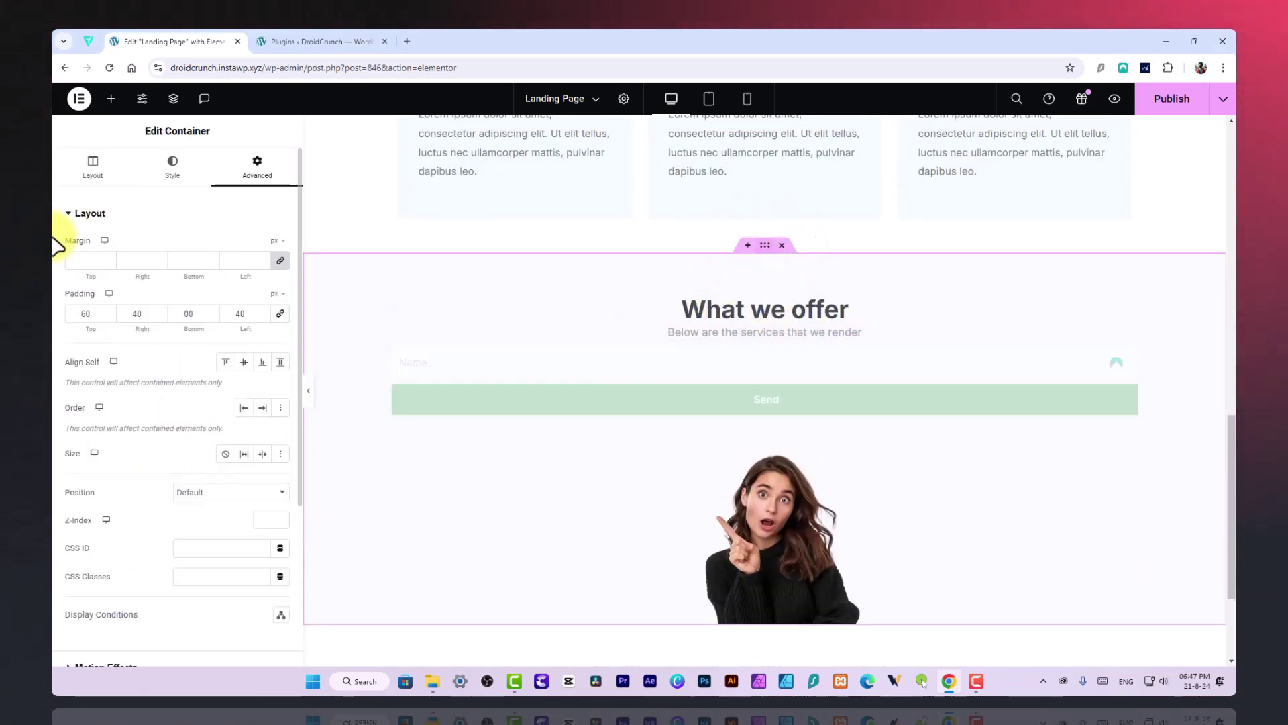
{"action": "left_click", "coordinate": [72, 166]}
{"action": "left_click_drag", "start_coordinate": [144, 327], "coordinate": [84, 329]}
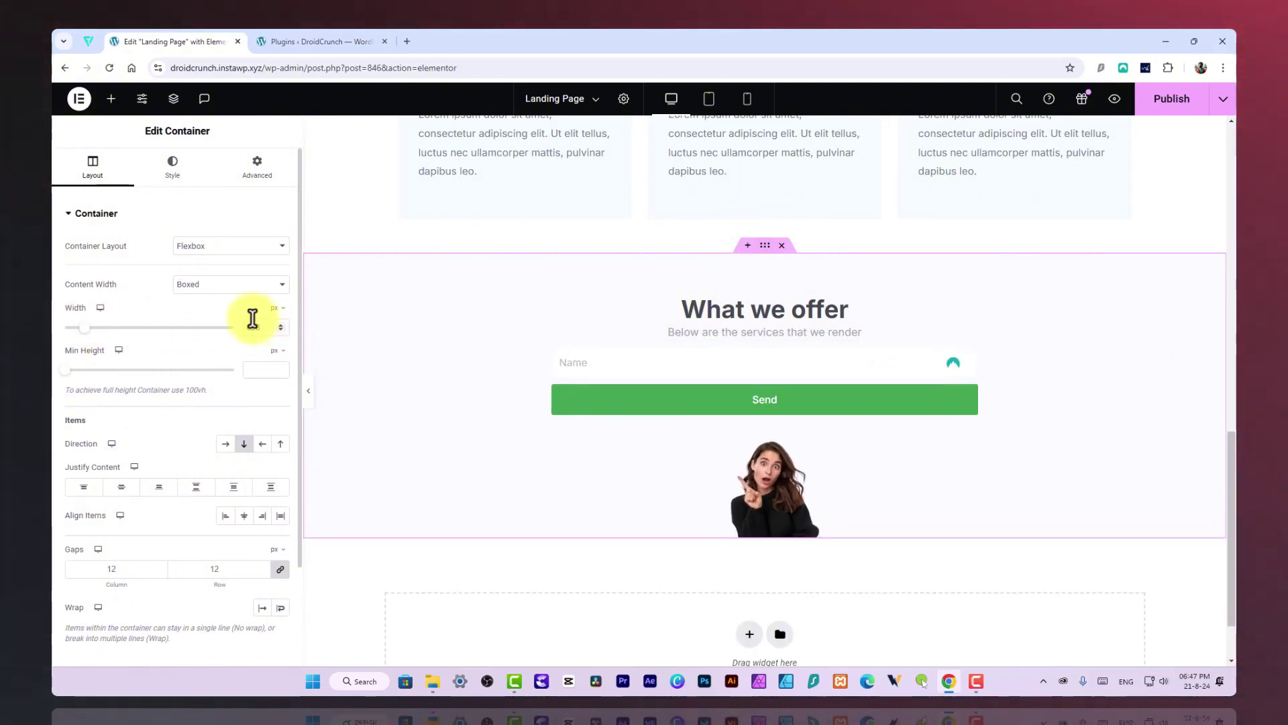
{"action": "type", "text": "1100"}
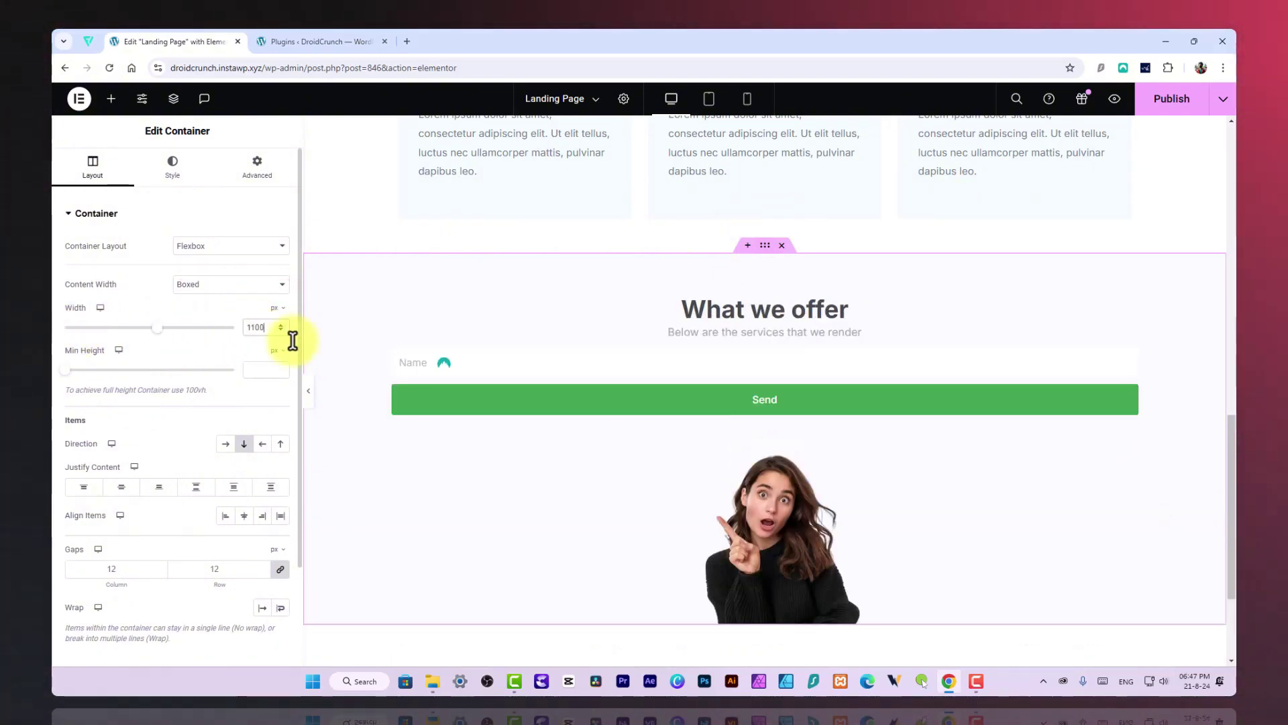
Step: Give the lower section's form a custom width of 40% and center it within its container
{"action": "left_click", "coordinate": [1133, 364]}
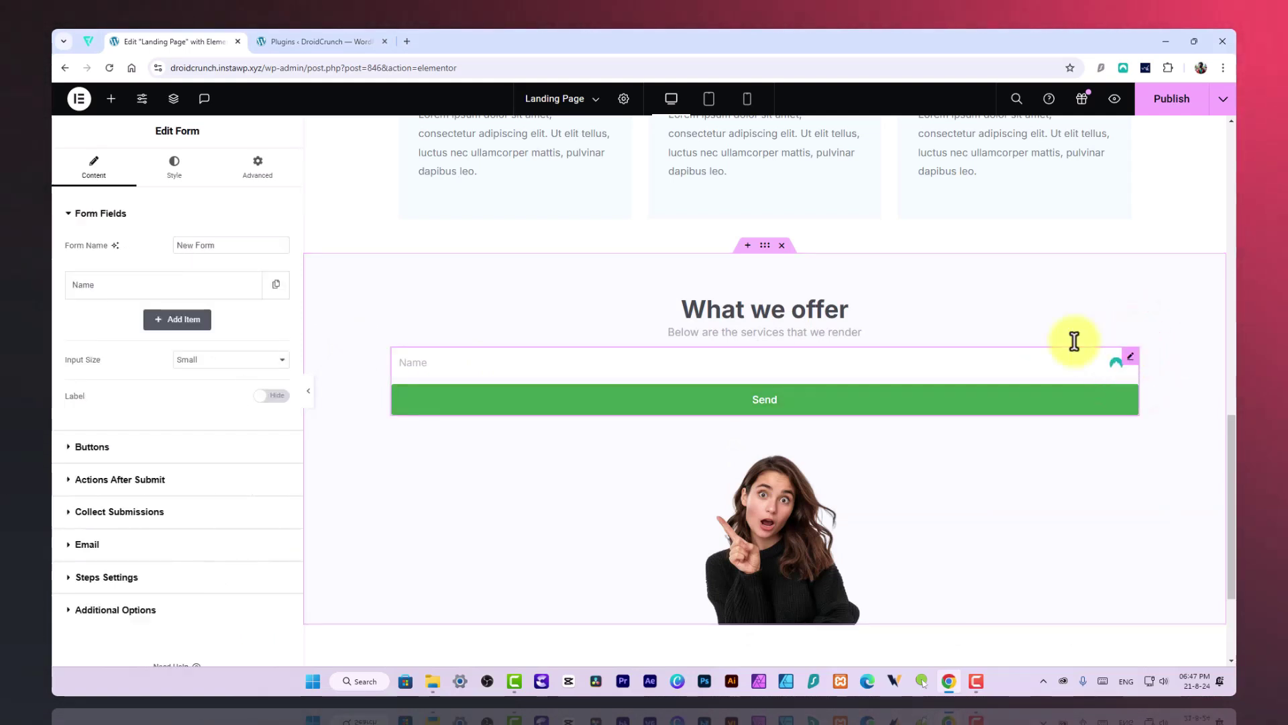
{"action": "left_click", "coordinate": [180, 169]}
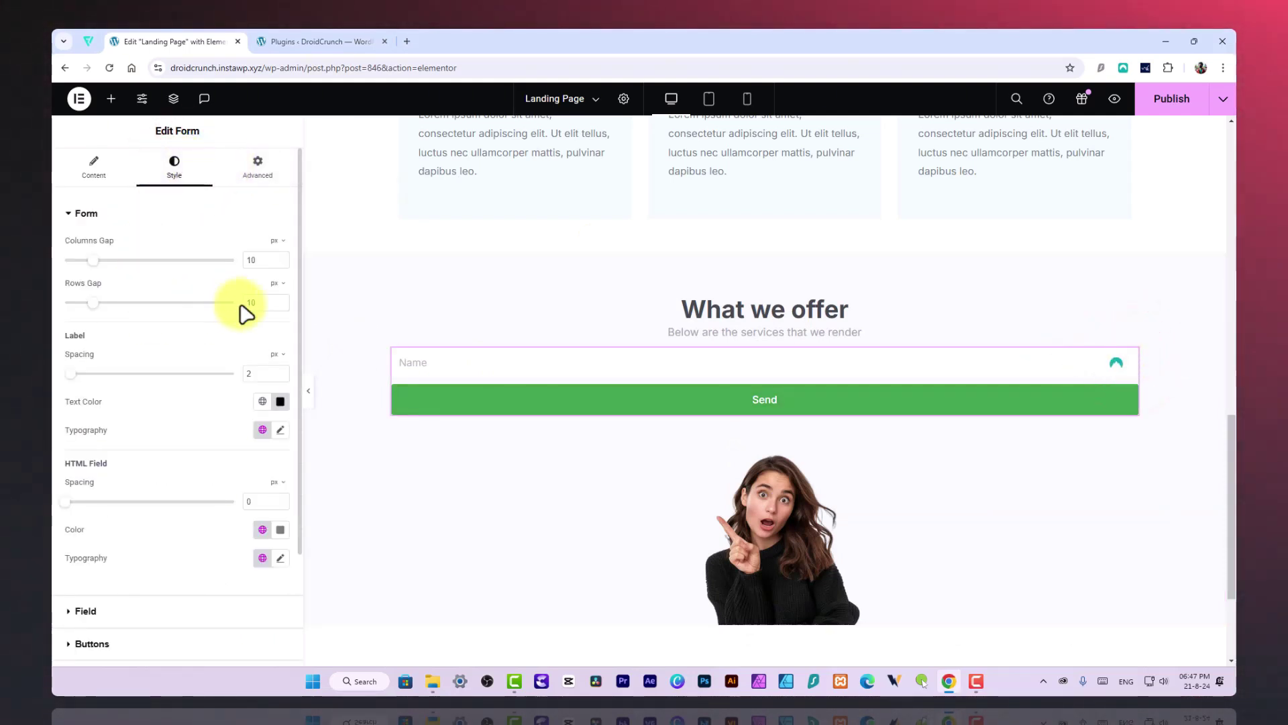
{"action": "scroll", "coordinate": [238, 362], "scroll_direction": "down", "scroll_amount": 2}
{"action": "scroll", "coordinate": [151, 574], "scroll_direction": "up", "scroll_amount": 3}
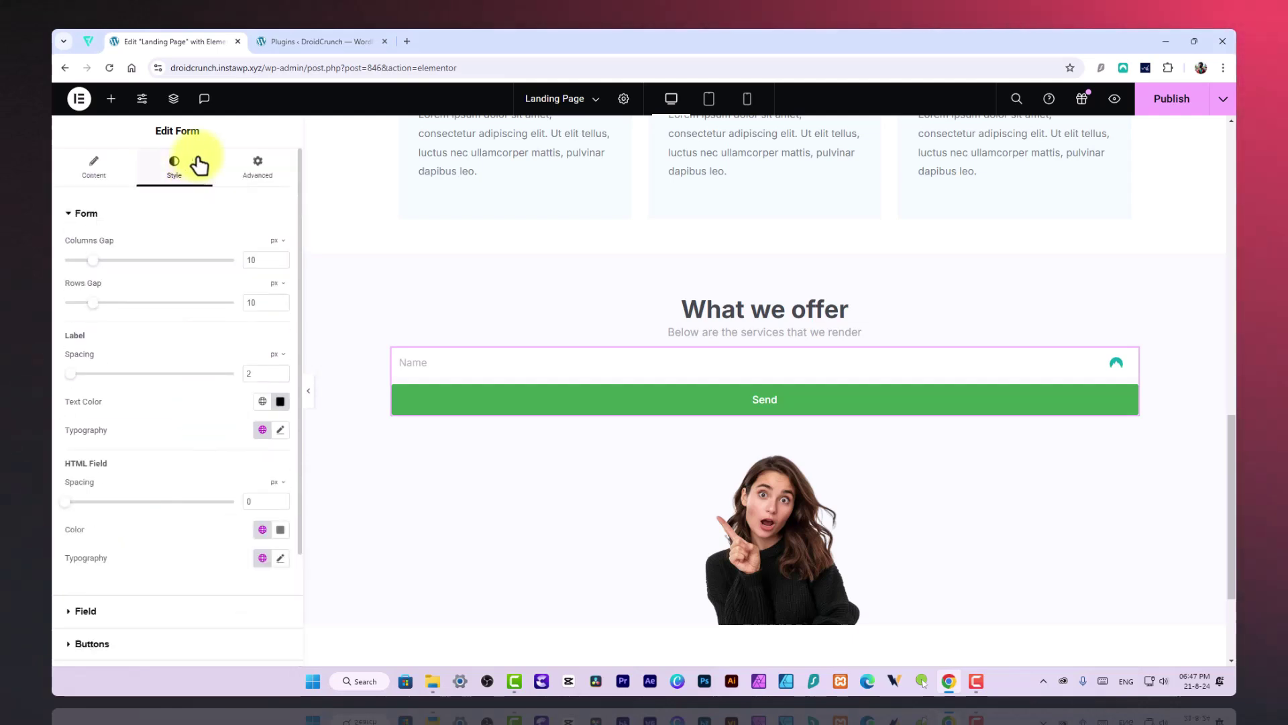
{"action": "left_click", "coordinate": [259, 167]}
{"action": "left_click", "coordinate": [192, 351]}
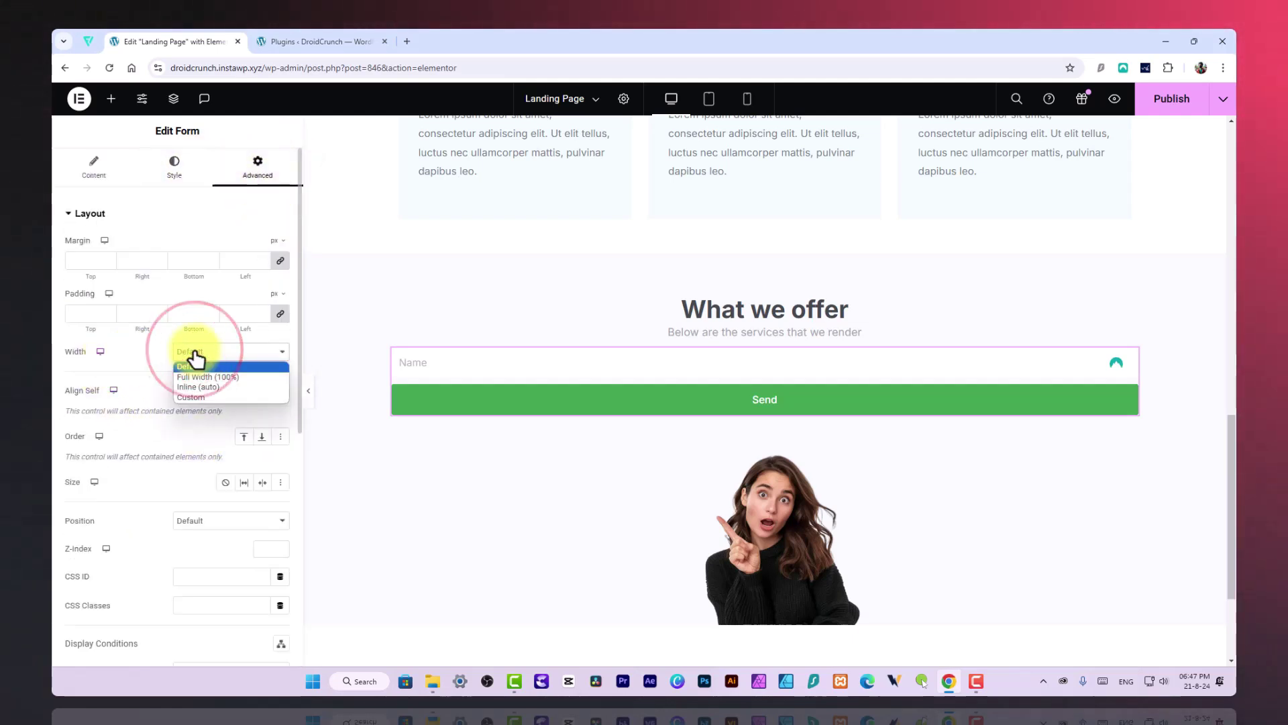
{"action": "left_click", "coordinate": [212, 397]}
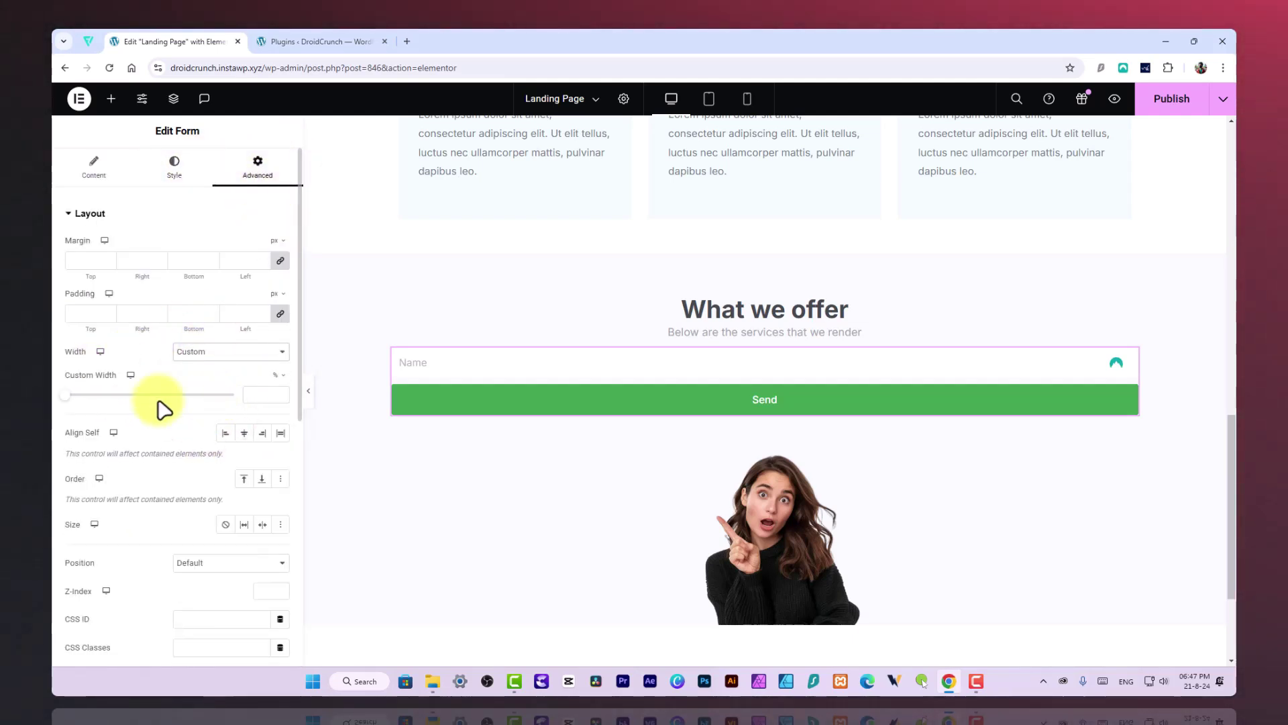
{"action": "left_click_drag", "start_coordinate": [63, 393], "coordinate": [117, 401]}
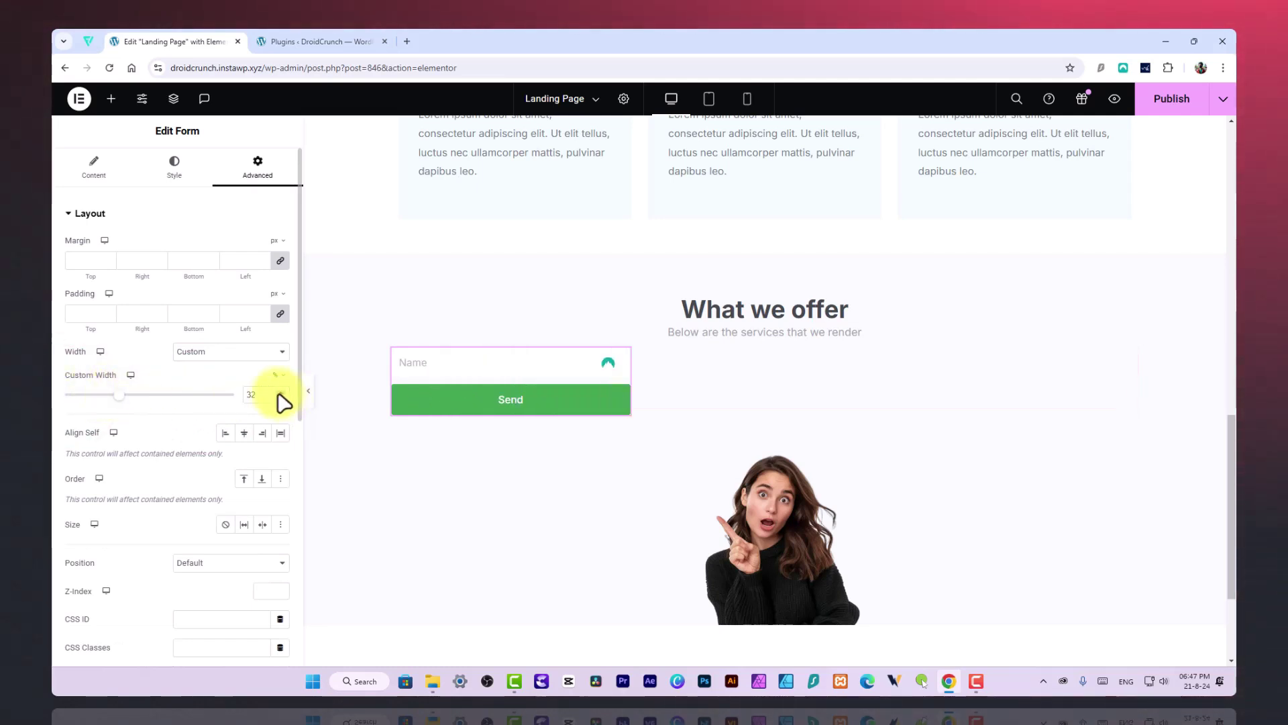
{"action": "type", "text": "40"}
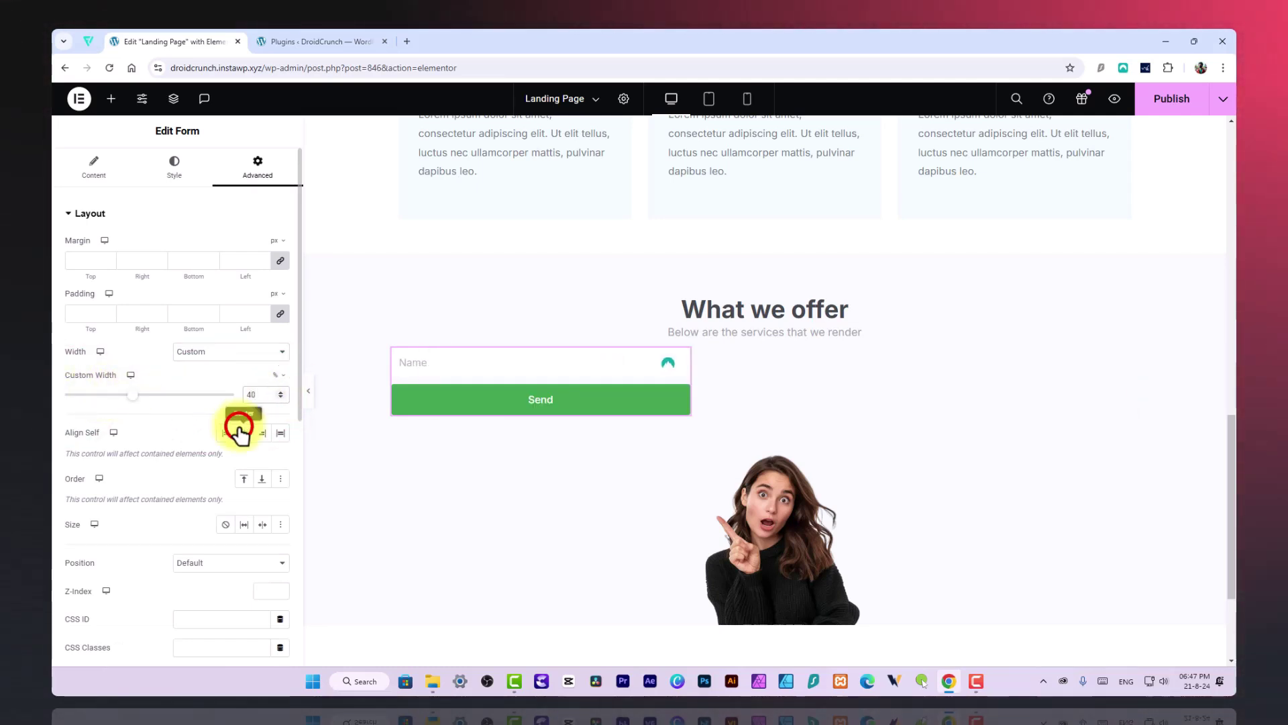
{"action": "left_click", "coordinate": [241, 431]}
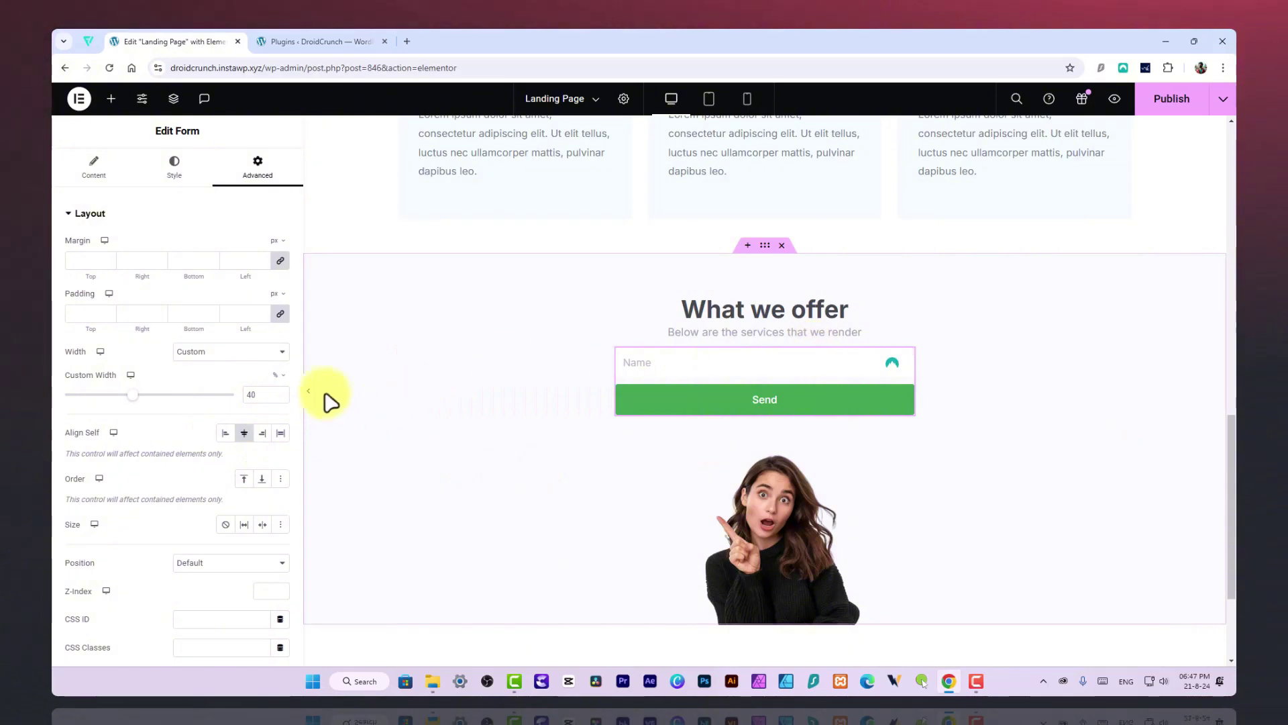
Step: Review the page layout from the hero section down to the lower form section, including with the editing panel hidden
{"action": "left_click", "coordinate": [310, 391]}
{"action": "scroll", "coordinate": [939, 432], "scroll_direction": "up", "scroll_amount": 6}
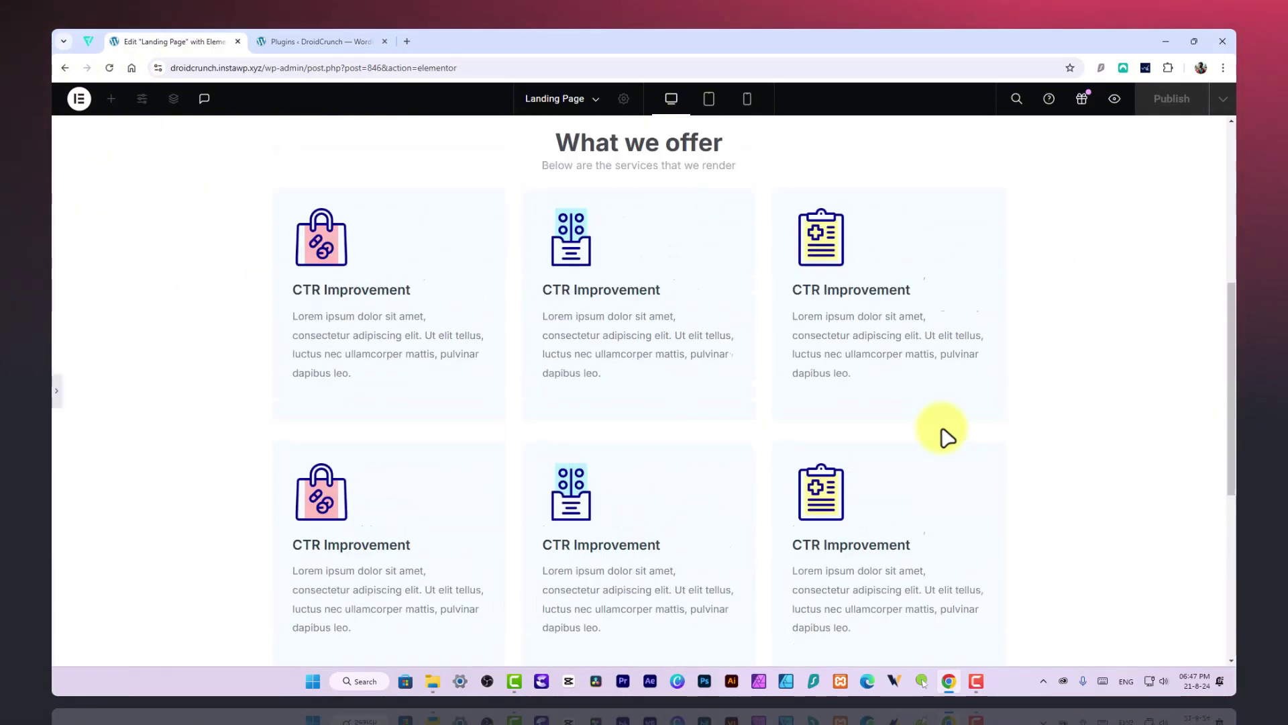
{"action": "scroll", "coordinate": [946, 436], "scroll_direction": "down", "scroll_amount": 6}
{"action": "scroll", "coordinate": [1041, 494], "scroll_direction": "up", "scroll_amount": 12}
{"action": "scroll", "coordinate": [1041, 498], "scroll_direction": "down", "scroll_amount": 12}
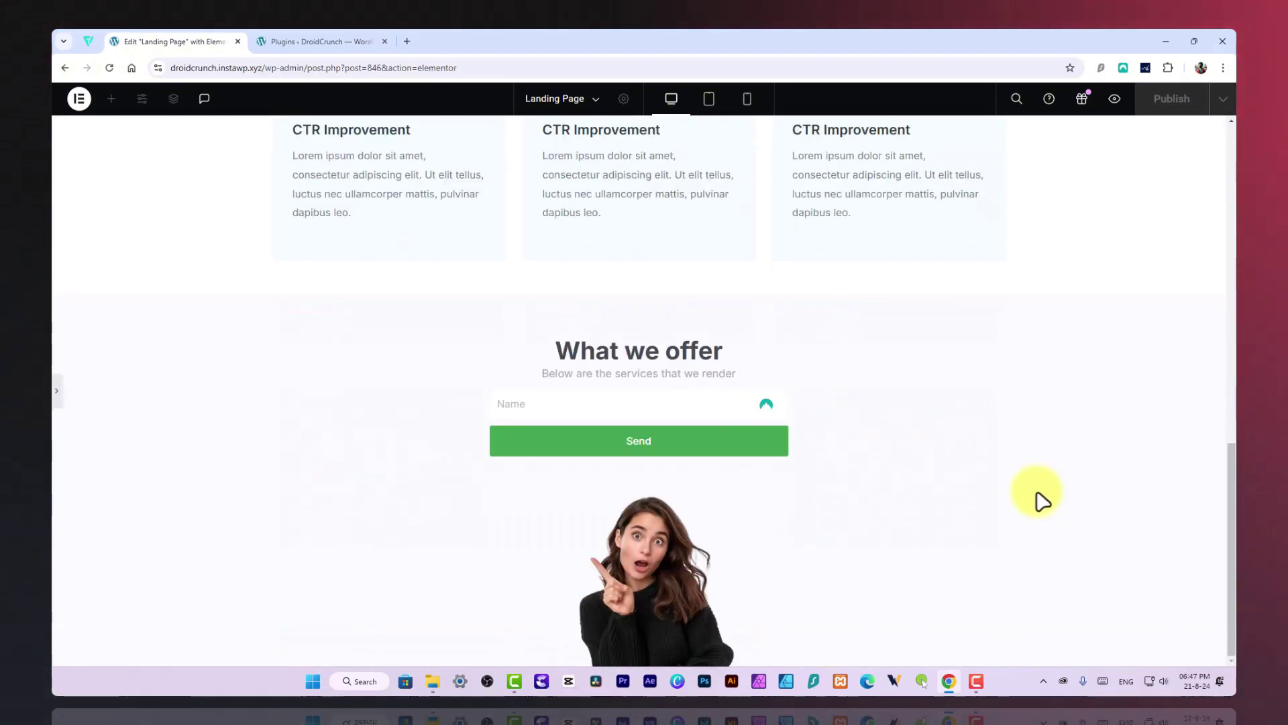
{"action": "left_click", "coordinate": [56, 391]}
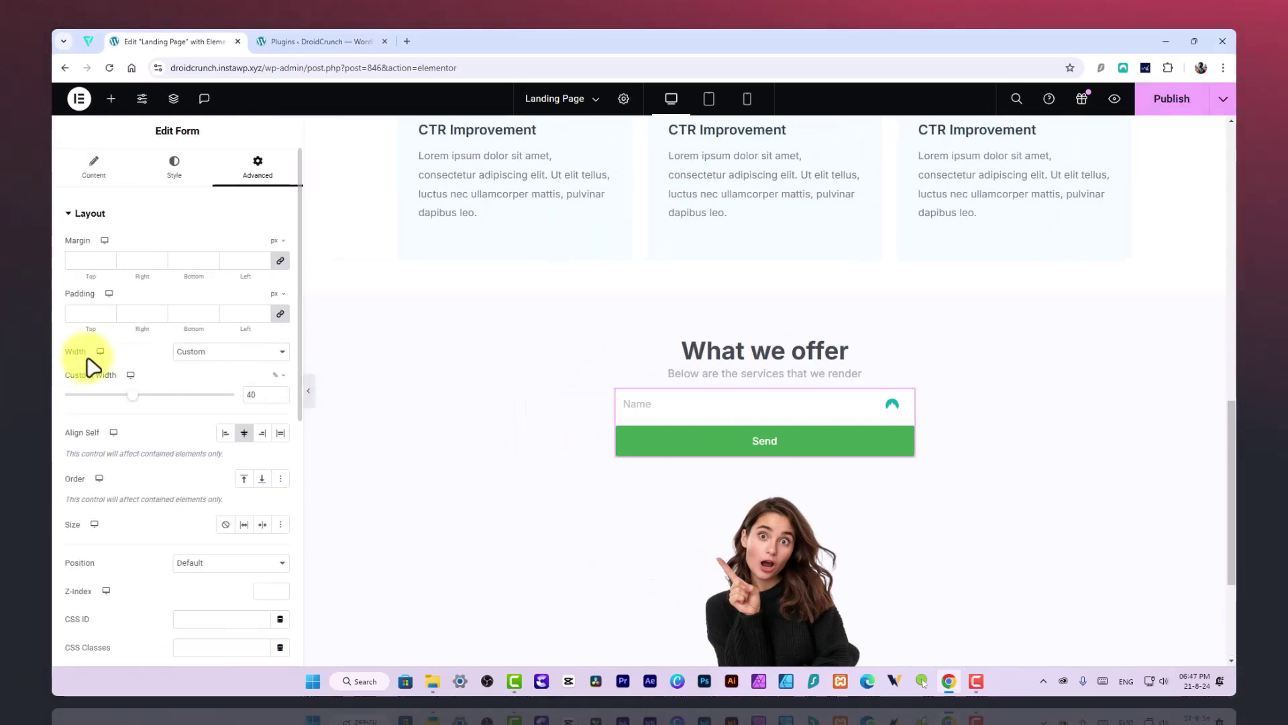
{"action": "scroll", "coordinate": [595, 281], "scroll_direction": "up", "scroll_amount": 1}
{"action": "scroll", "coordinate": [873, 431], "scroll_direction": "down", "scroll_amount": 4}
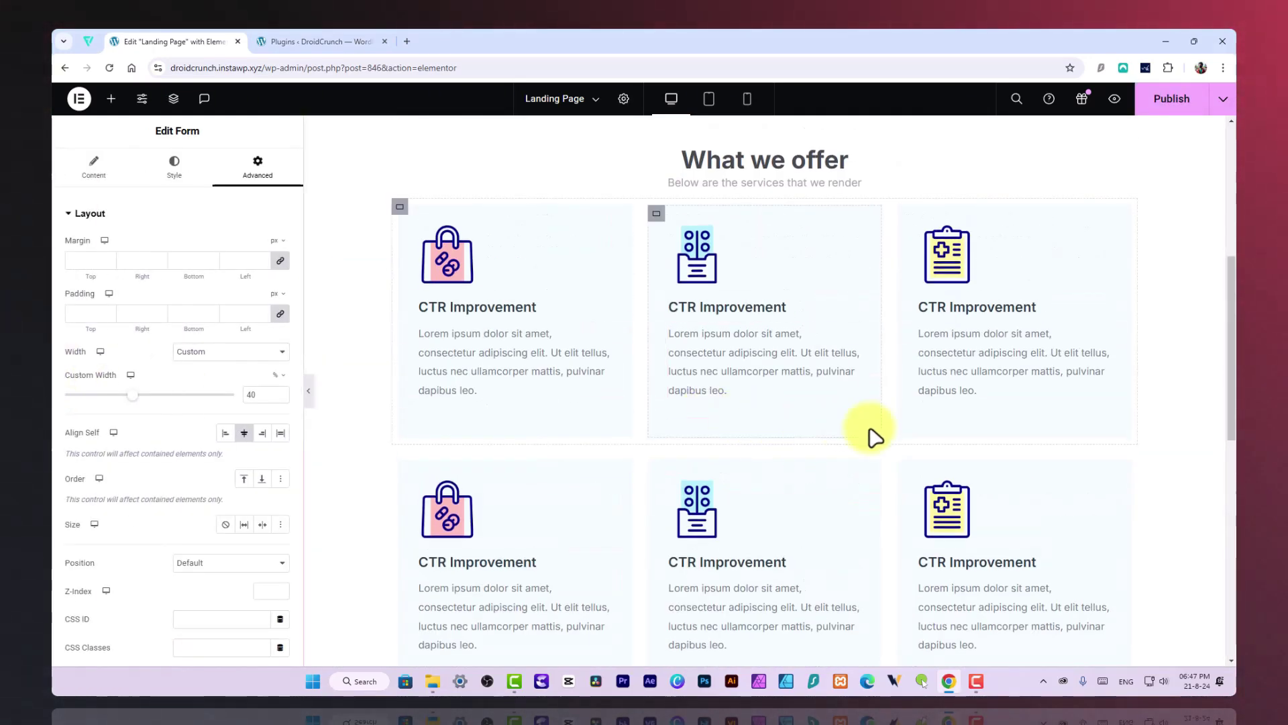
{"action": "scroll", "coordinate": [921, 478], "scroll_direction": "up", "scroll_amount": 6}
{"action": "scroll", "coordinate": [921, 478], "scroll_direction": "down", "scroll_amount": 1}
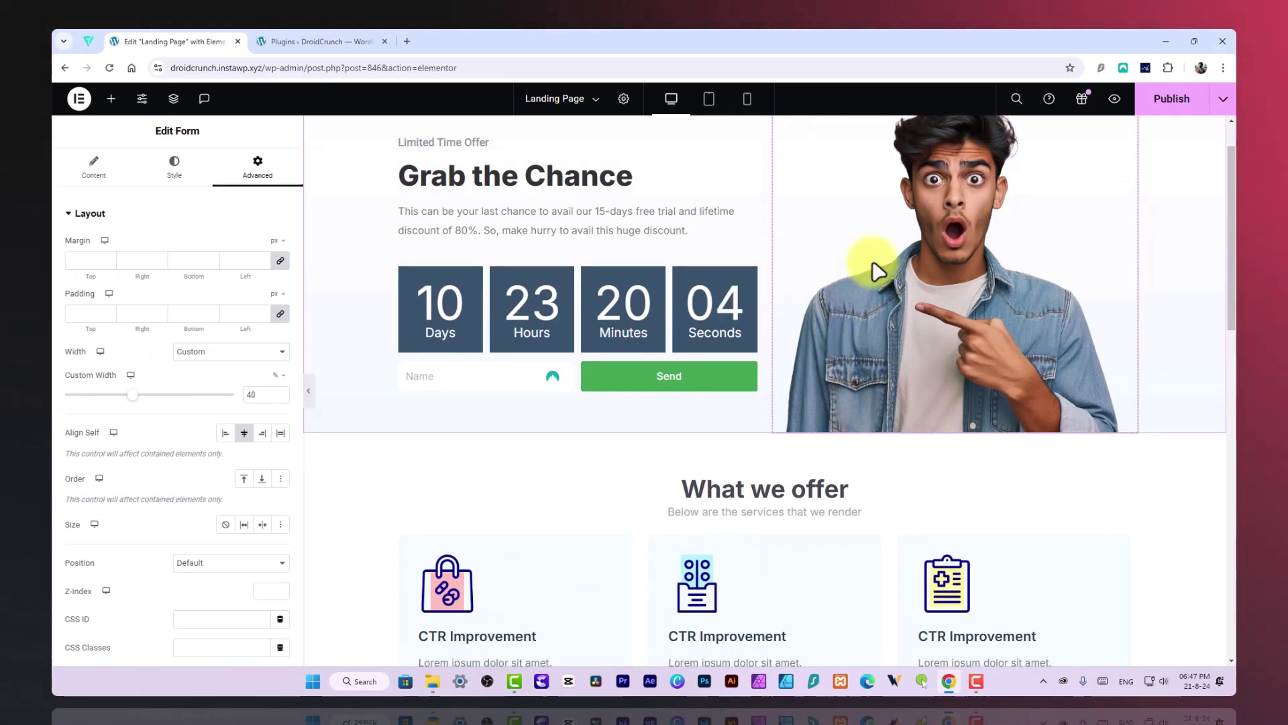
{"action": "scroll", "coordinate": [916, 243], "scroll_direction": "up", "scroll_amount": 1}
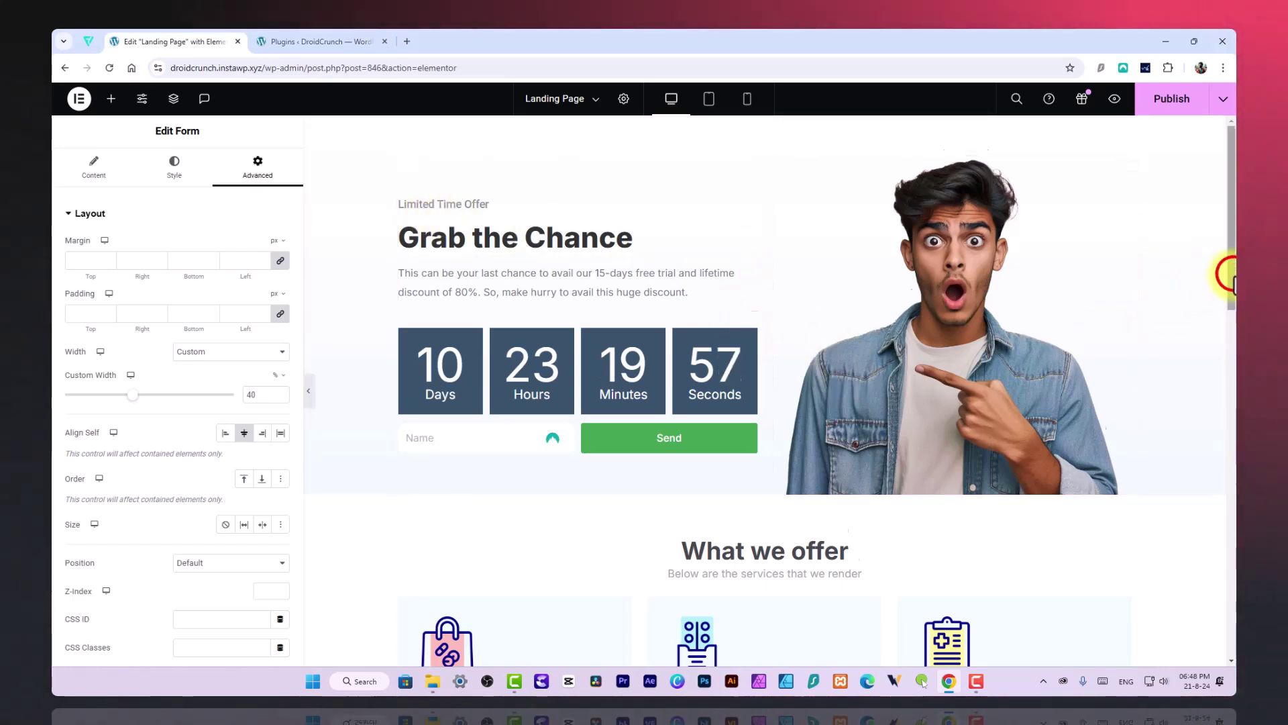
{"action": "mouse_move", "coordinate": [1231, 273]}
{"action": "left_mouse_down"}
{"action": "mouse_move", "coordinate": [1232, 564]}
{"action": "mouse_move", "coordinate": [1232, 248]}
{"action": "left_mouse_up"}
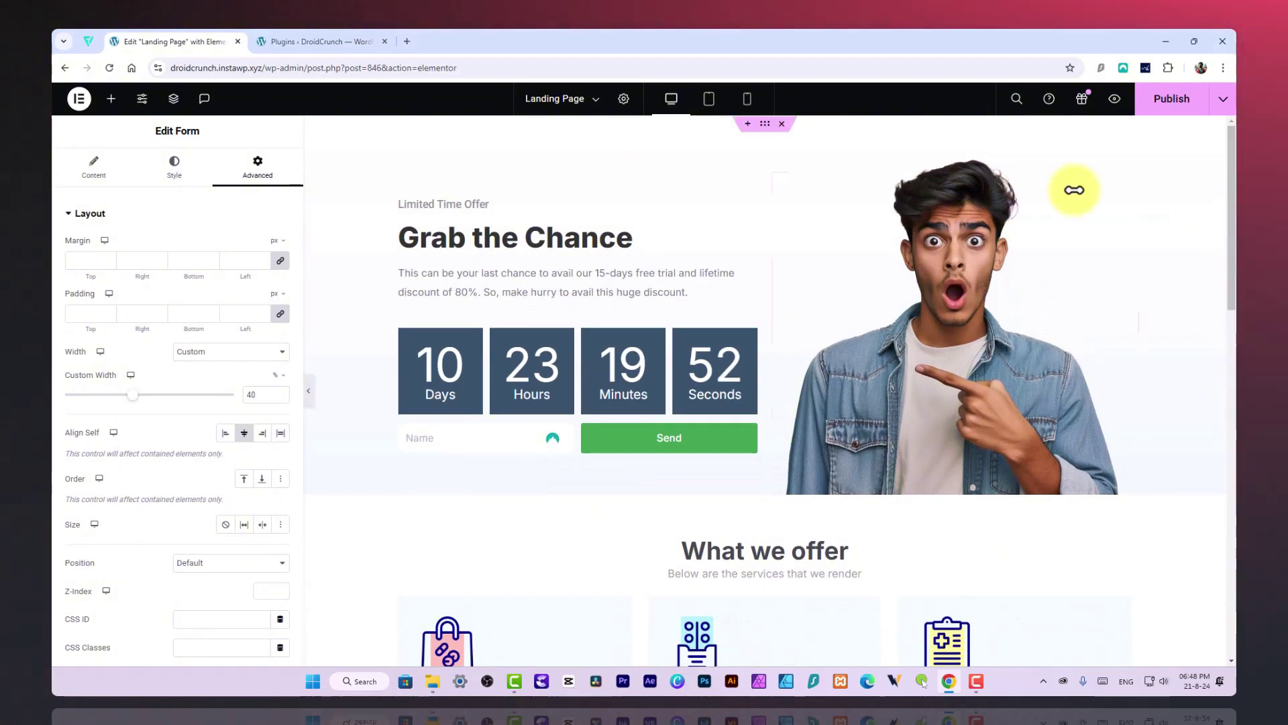
{"action": "scroll", "coordinate": [761, 473], "scroll_direction": "down", "scroll_amount": 1}
{"action": "scroll", "coordinate": [762, 473], "scroll_direction": "down", "scroll_amount": 10}
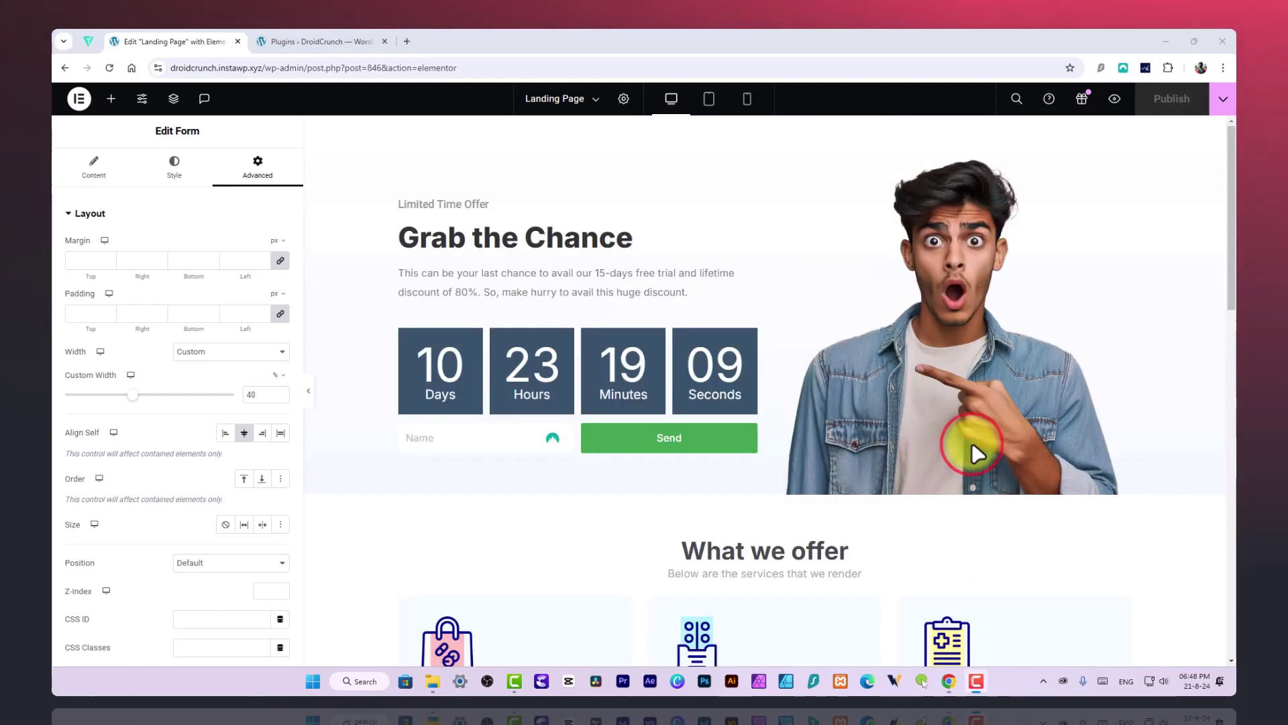
Step: Search the widgets for "slider" and add an Image Carousel above the "What we offer" heading below the hero section
{"action": "scroll", "coordinate": [743, 334], "scroll_direction": "down", "scroll_amount": 3}
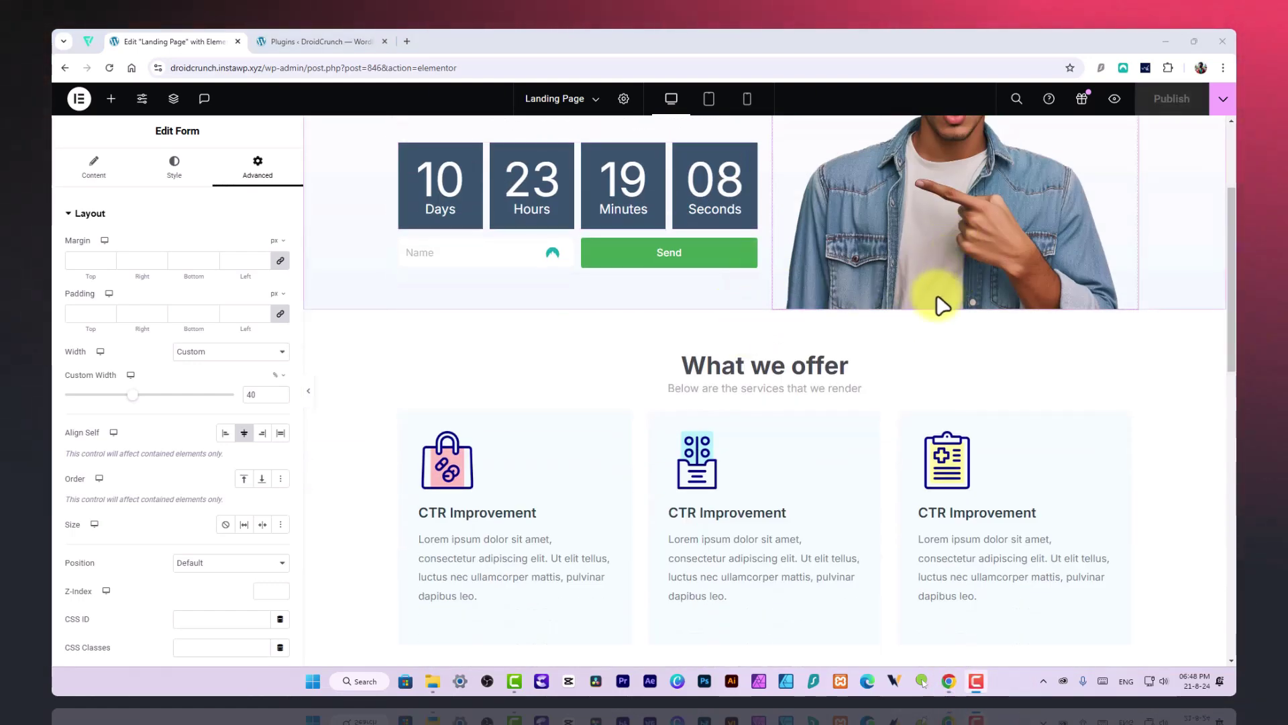
{"action": "scroll", "coordinate": [942, 305], "scroll_direction": "up", "scroll_amount": 1}
{"action": "scroll", "coordinate": [627, 302], "scroll_direction": "down", "scroll_amount": 2}
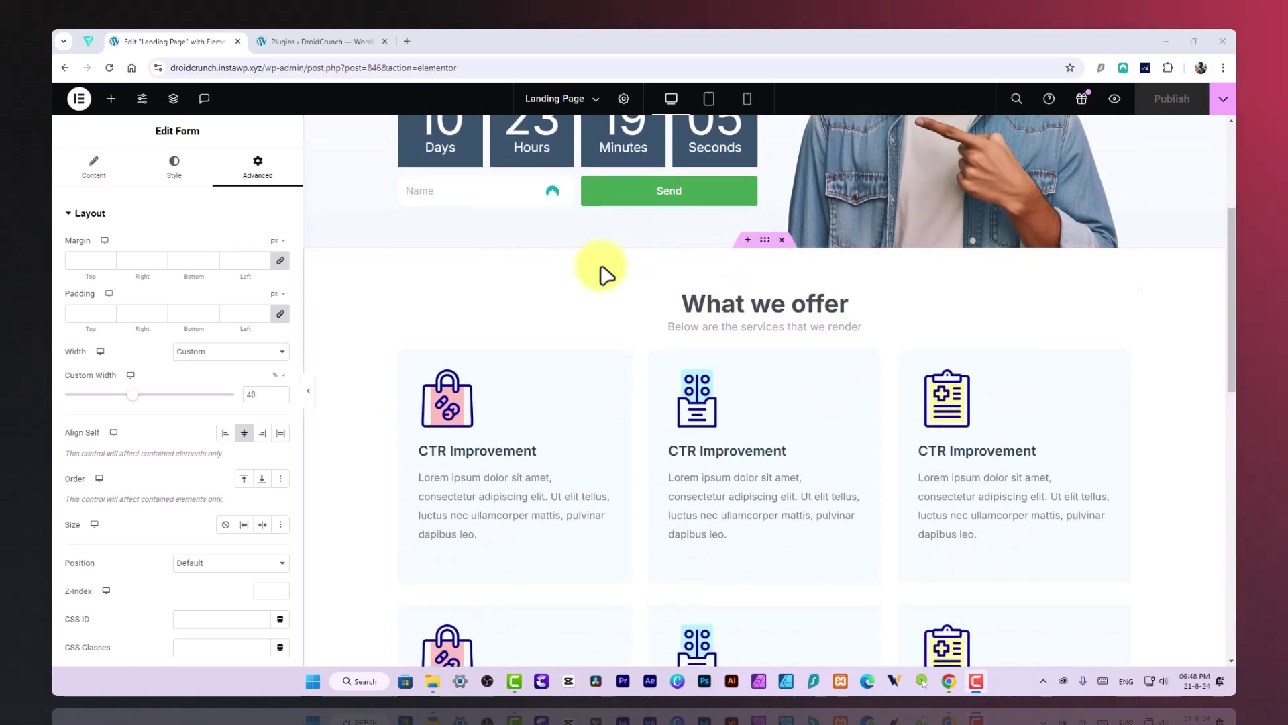
{"action": "left_click", "coordinate": [110, 98]}
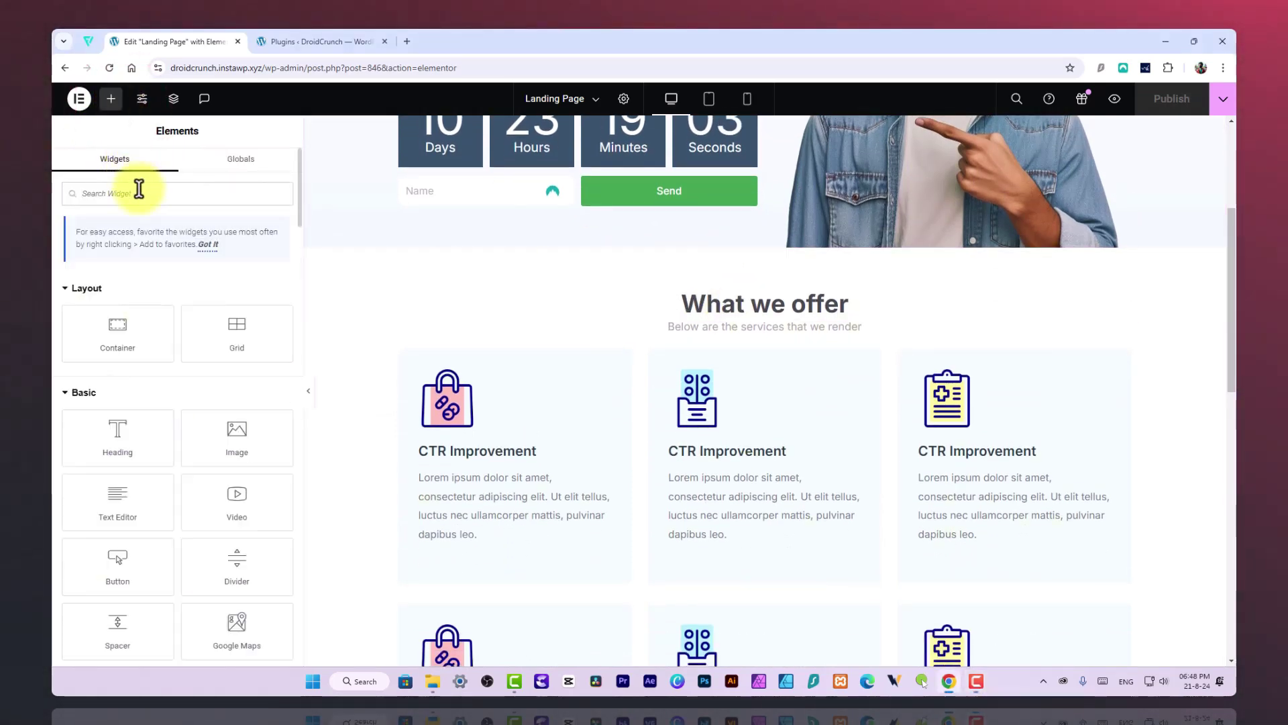
{"action": "type", "text": "slider"}
{"action": "left_click_drag", "start_coordinate": [118, 299], "coordinate": [857, 299]}
Step: Fill the carousel with a new gallery of five black logo images from the media library, X through slice5
{"action": "left_click", "coordinate": [88, 278]}
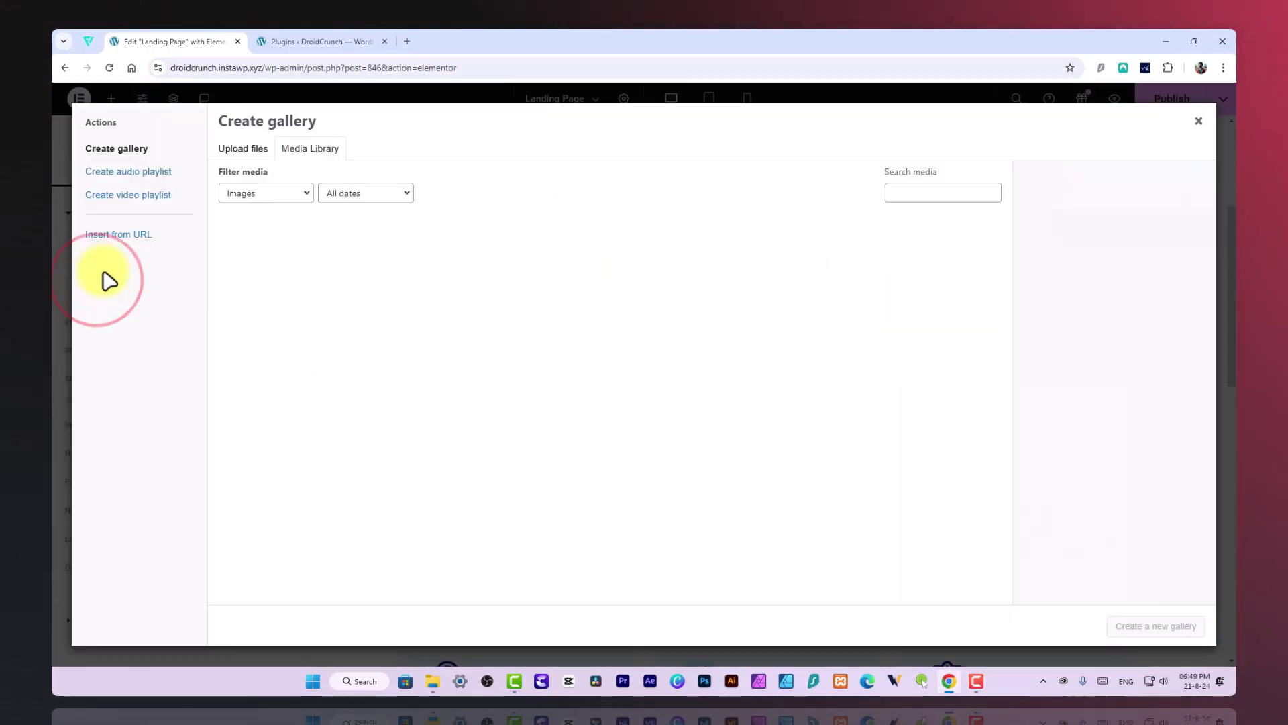
{"action": "scroll", "coordinate": [626, 455], "scroll_direction": "down", "scroll_amount": 10}
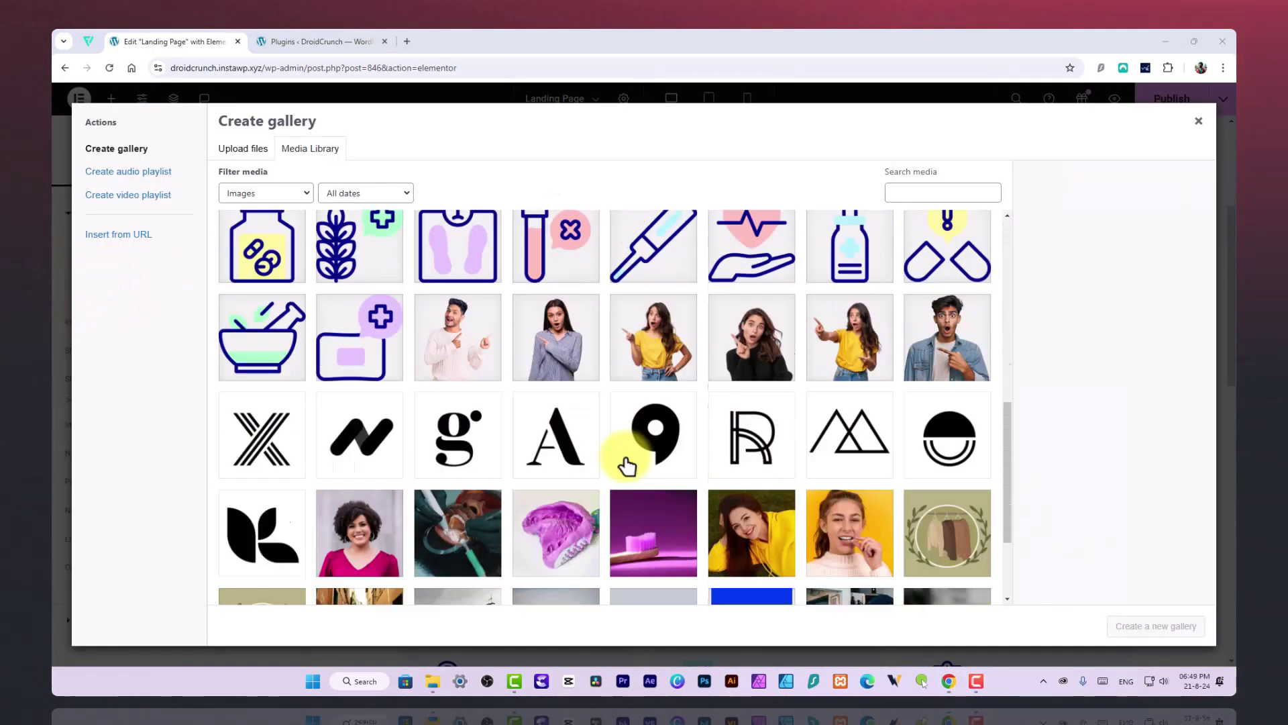
{"action": "left_click", "coordinate": [272, 329]}
{"action": "left_click", "coordinate": [654, 329], "text": "shift"}
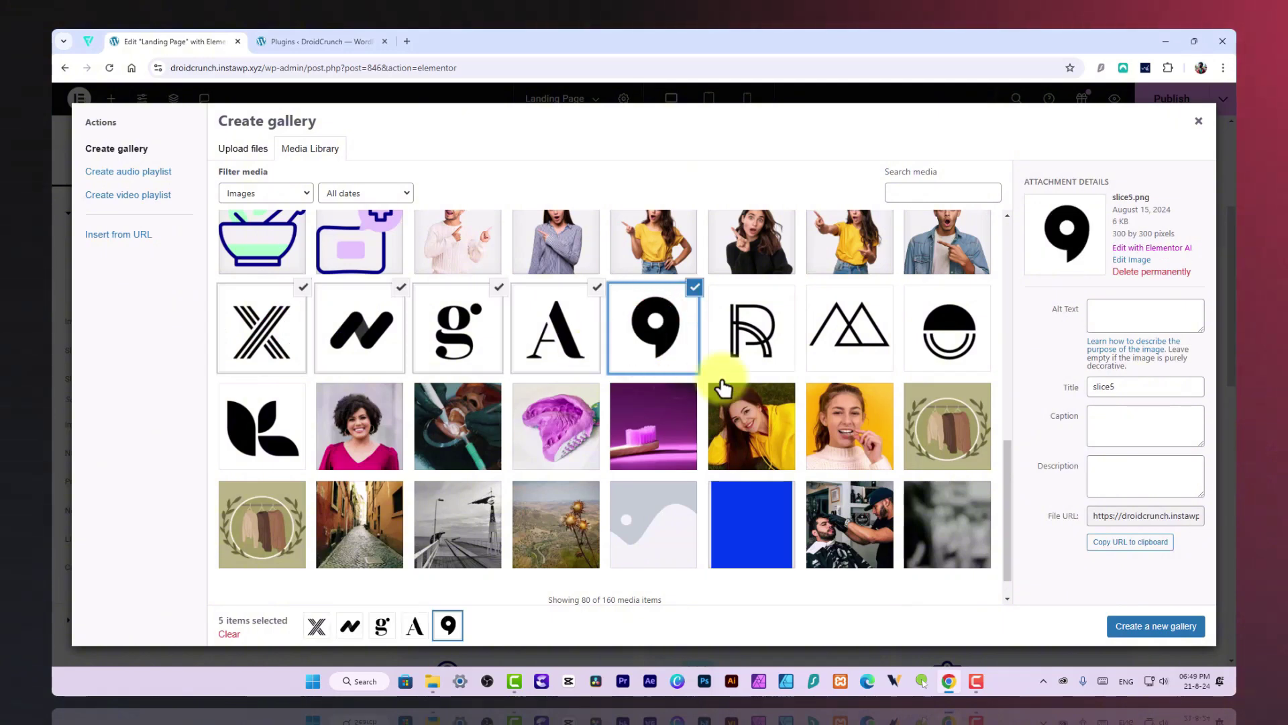
{"action": "left_click", "coordinate": [1184, 628]}
{"action": "left_click", "coordinate": [1194, 627]}
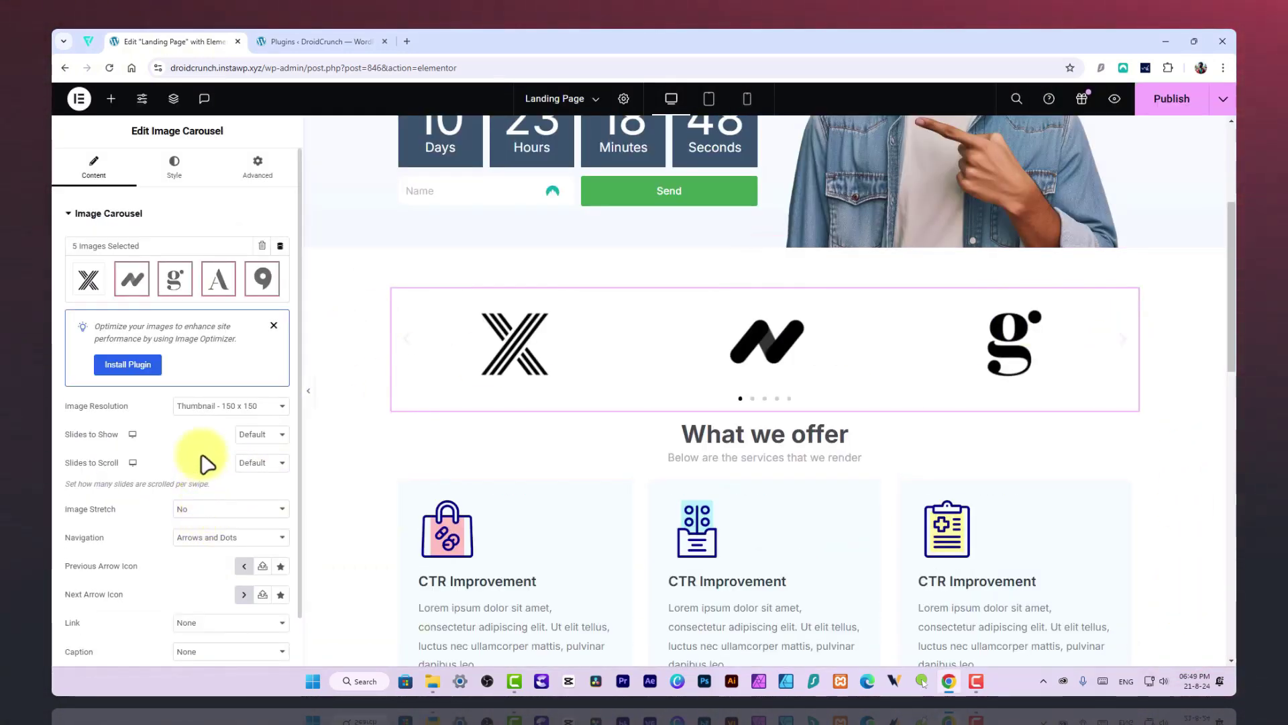
Step: Set the carousel's image resolution to Full and its slides to show to 5
{"action": "scroll", "coordinate": [206, 463], "scroll_direction": "down", "scroll_amount": 2}
{"action": "left_click", "coordinate": [124, 581]}
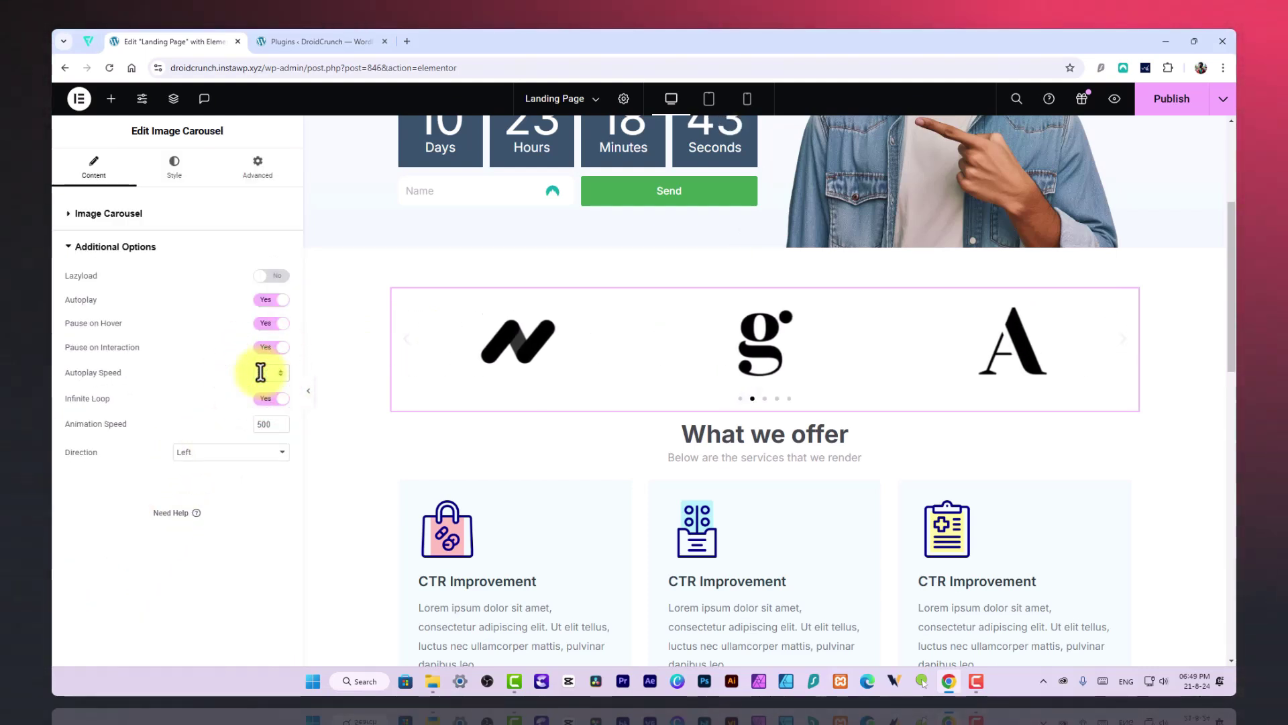
{"action": "left_click", "coordinate": [112, 215]}
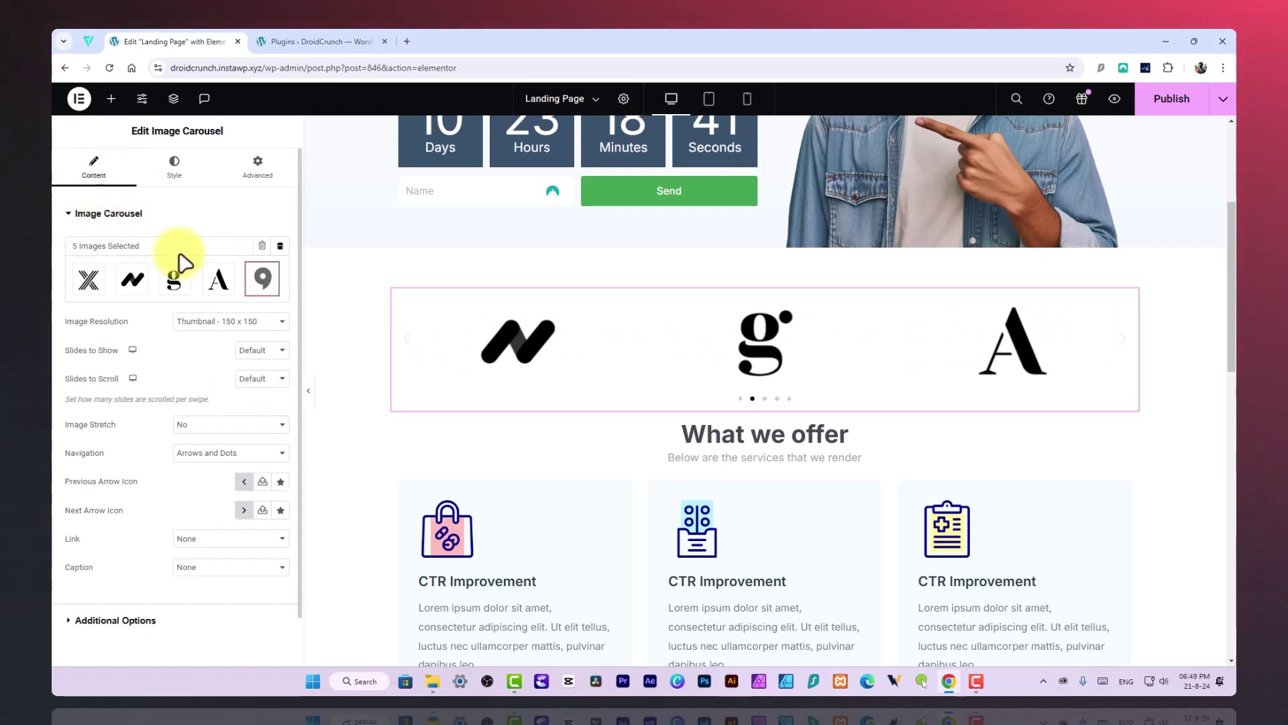
{"action": "left_click", "coordinate": [216, 482]}
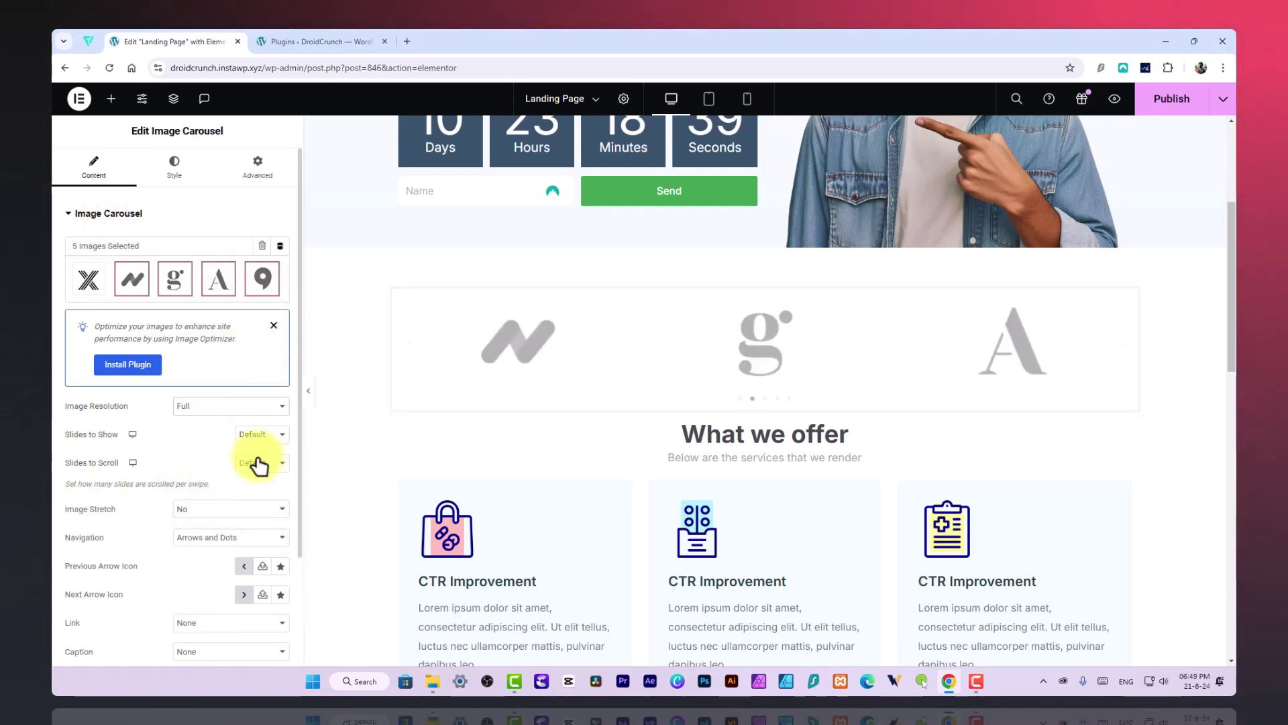
{"action": "scroll", "coordinate": [259, 443], "scroll_direction": "down", "scroll_amount": 1}
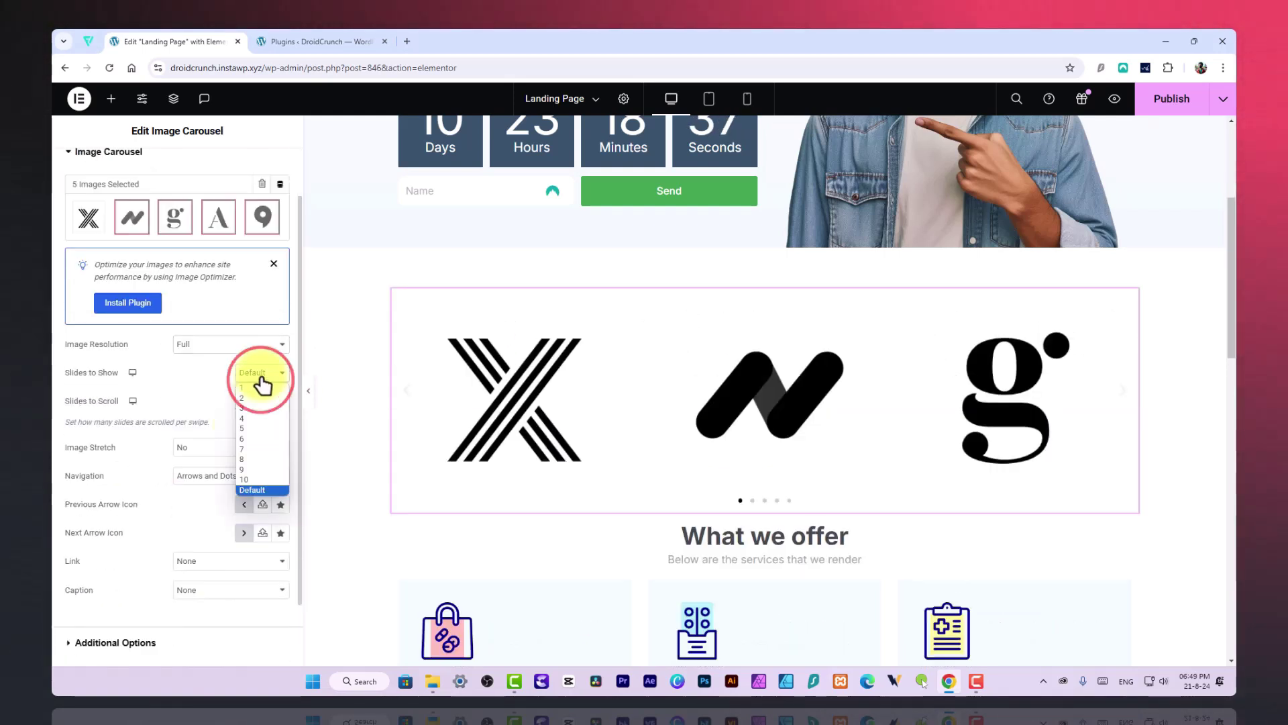
{"action": "left_click", "coordinate": [257, 428]}
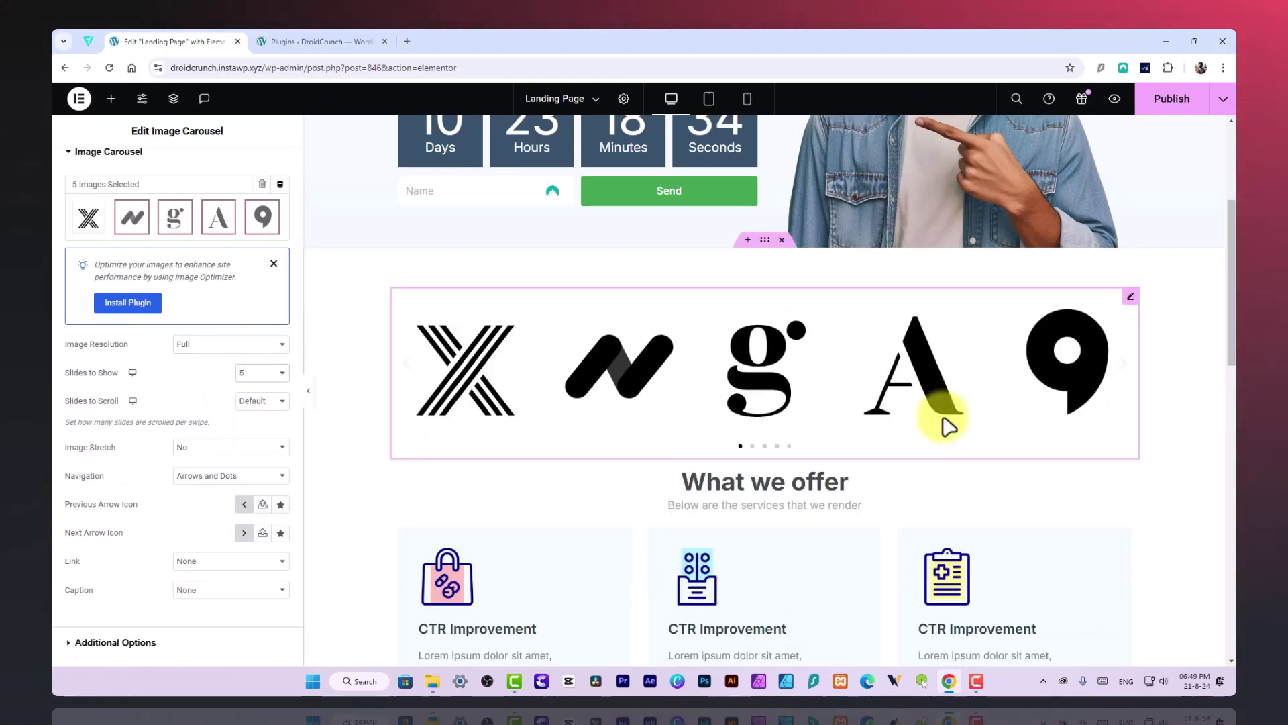
Step: Align the carousel images vertically to the center and widen the gap between them with custom spacing
{"action": "scroll", "coordinate": [147, 221], "scroll_direction": "up", "scroll_amount": 1}
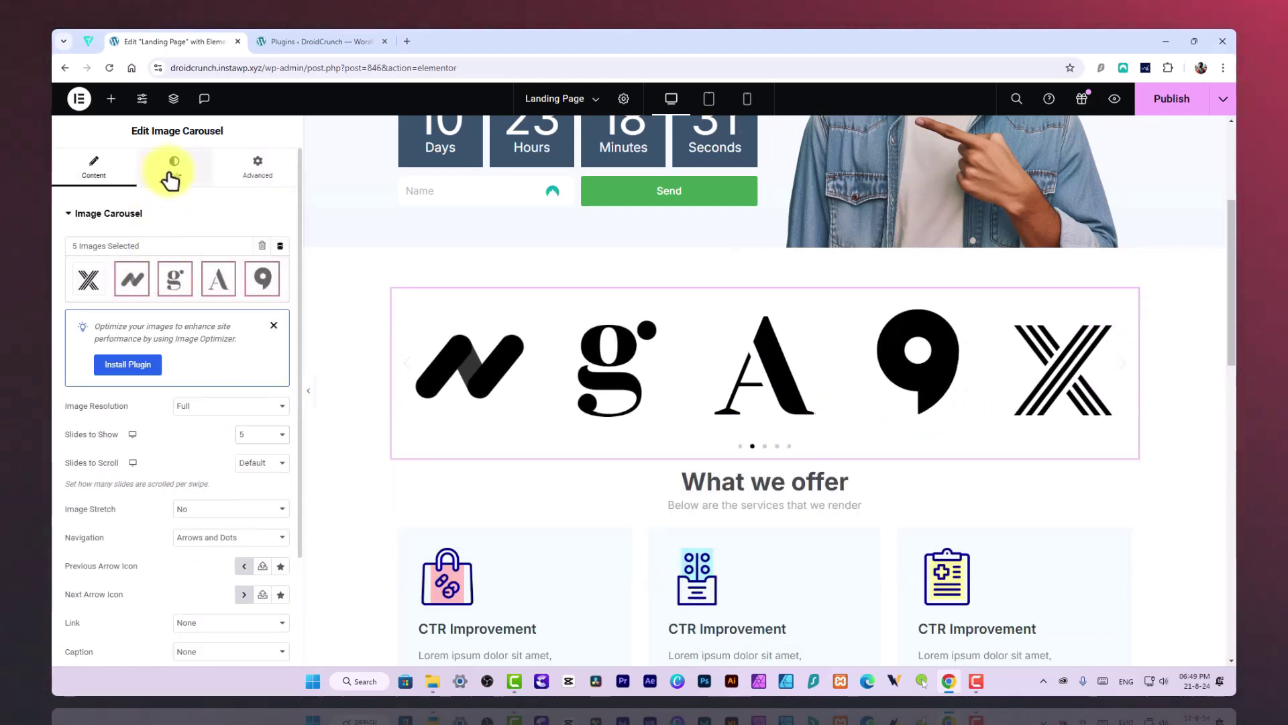
{"action": "left_click", "coordinate": [174, 168]}
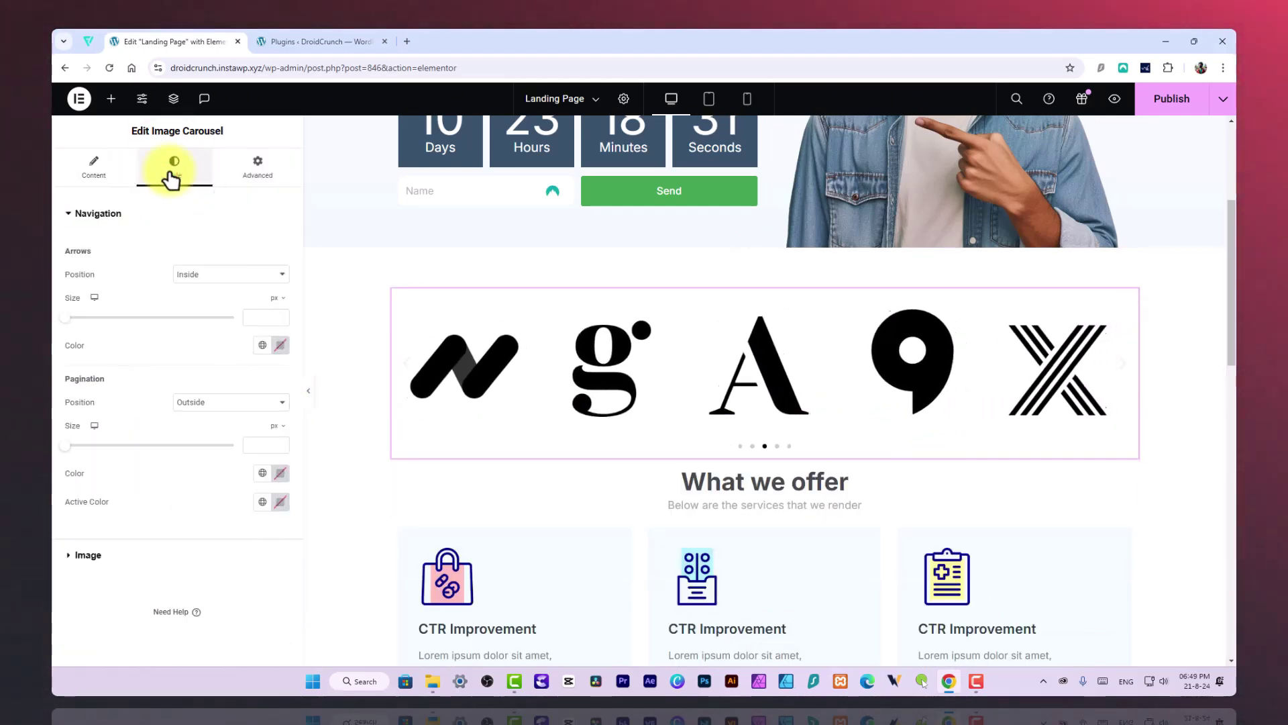
{"action": "left_click", "coordinate": [124, 558]}
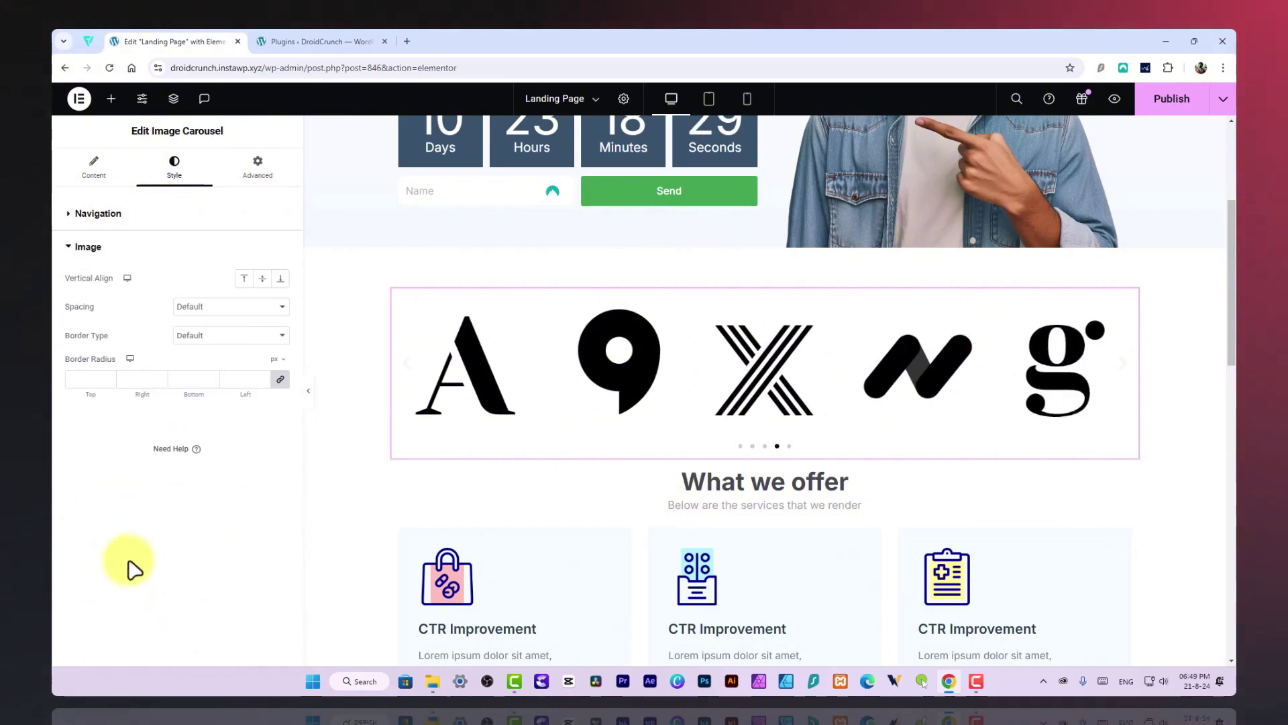
{"action": "left_click", "coordinate": [260, 278]}
{"action": "left_click", "coordinate": [191, 306]}
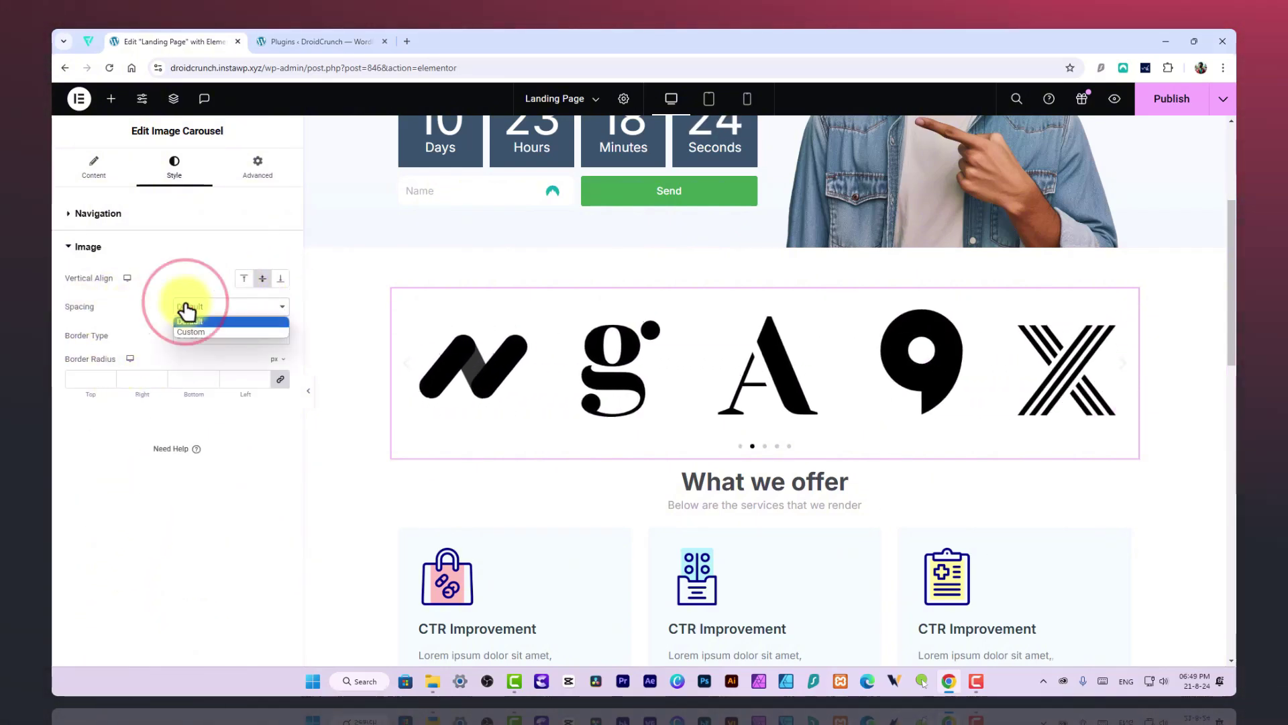
{"action": "left_click", "coordinate": [188, 339]}
{"action": "left_click_drag", "start_coordinate": [97, 358], "coordinate": [195, 356]}
Step: Limit the image carousel's navigation to Arrows and open its additional options
{"action": "left_click", "coordinate": [106, 180]}
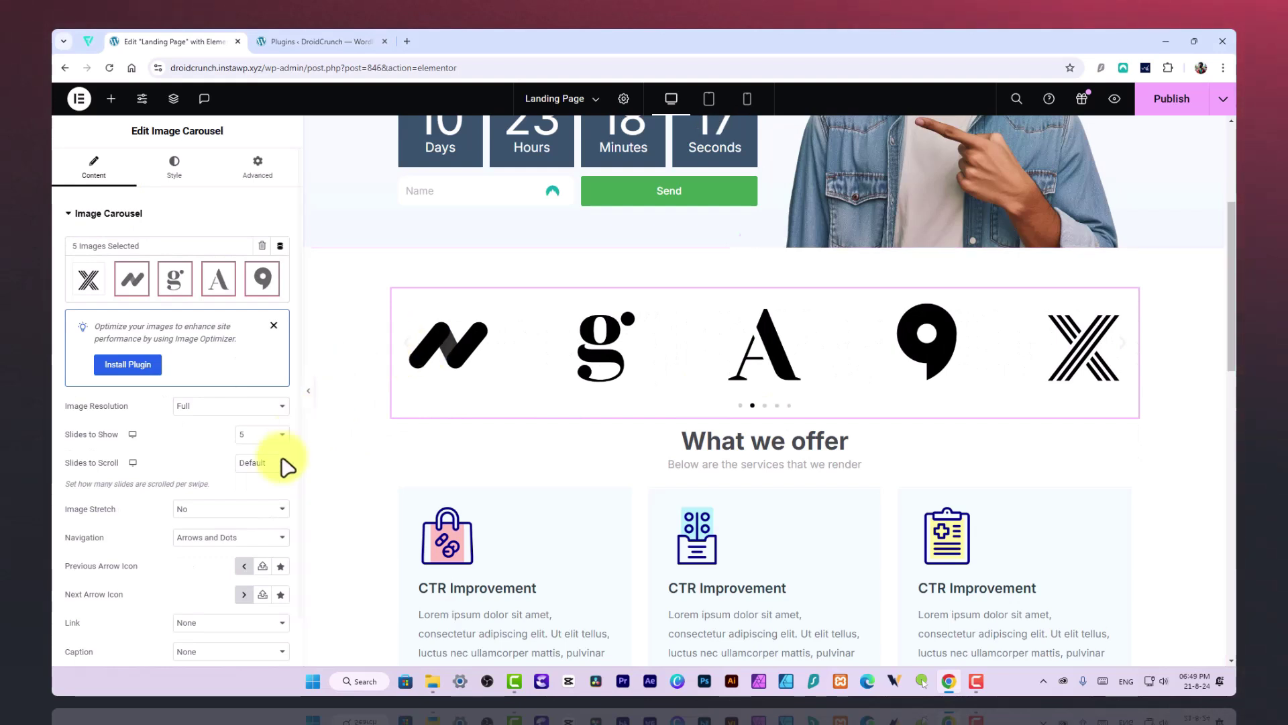
{"action": "scroll", "coordinate": [131, 483], "scroll_direction": "down", "scroll_amount": 1}
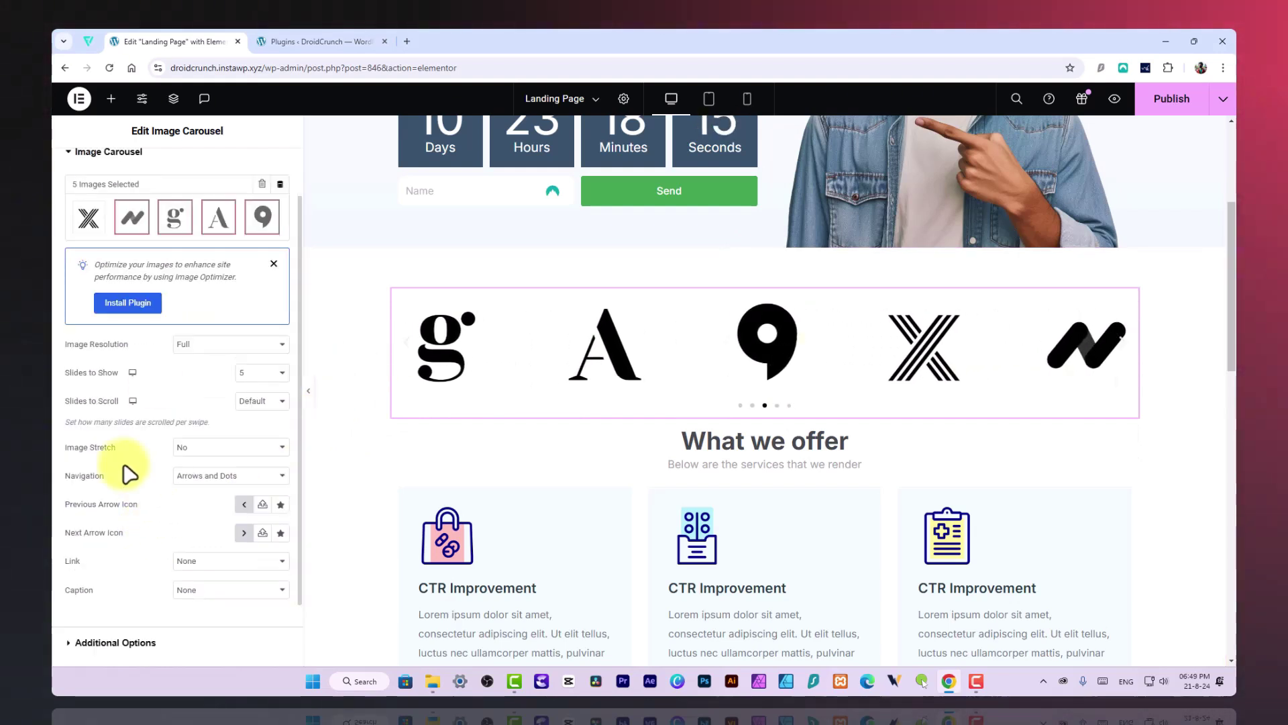
{"action": "left_click", "coordinate": [192, 461]}
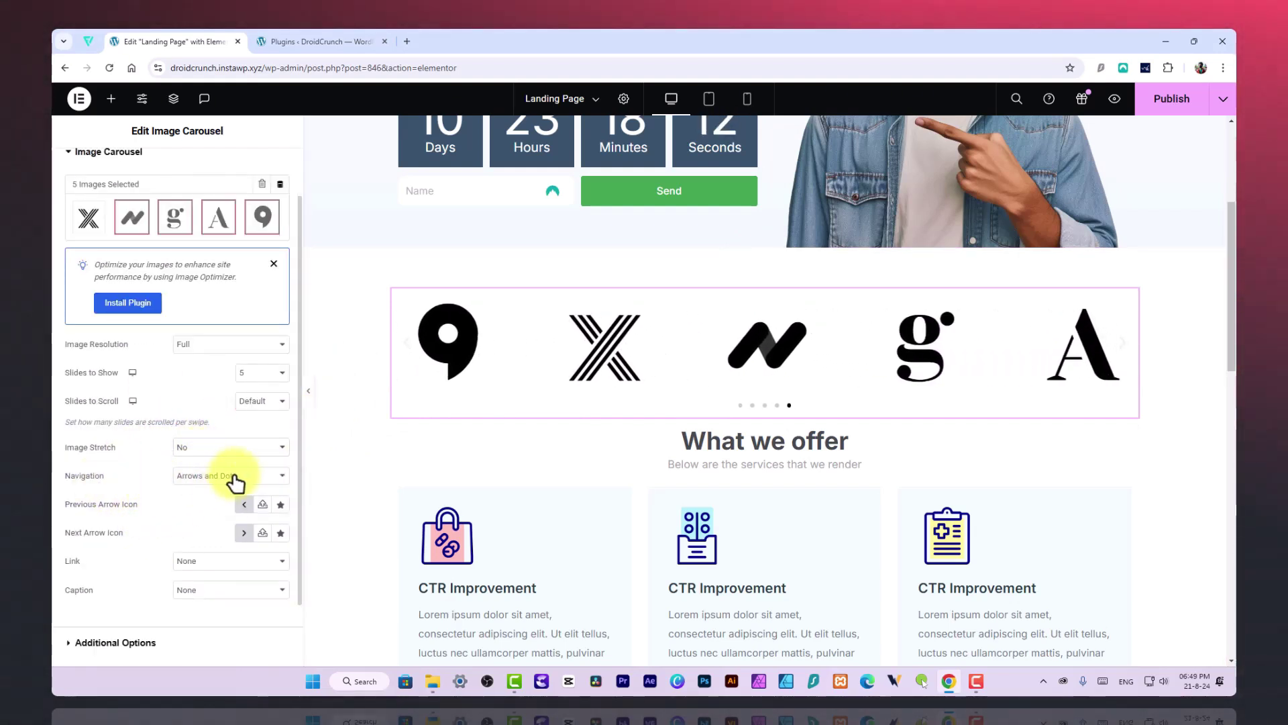
{"action": "left_click", "coordinate": [211, 502]}
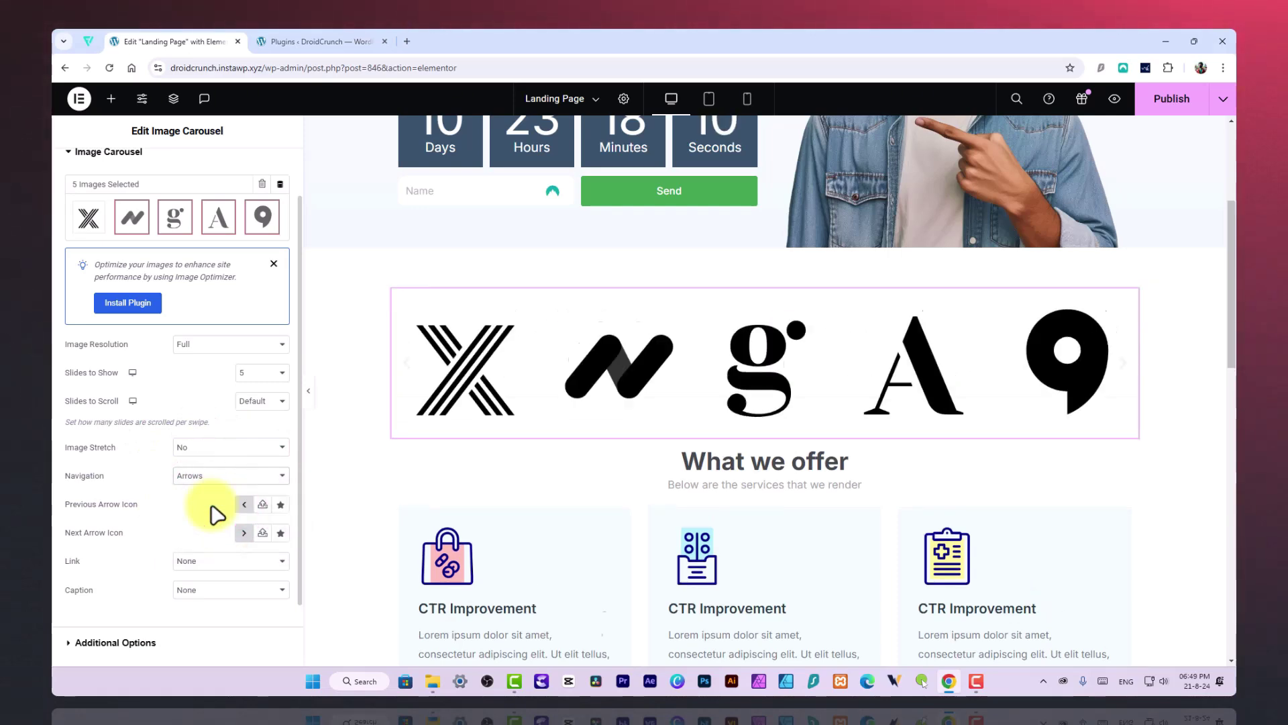
{"action": "scroll", "coordinate": [206, 502], "scroll_direction": "down", "scroll_amount": 1}
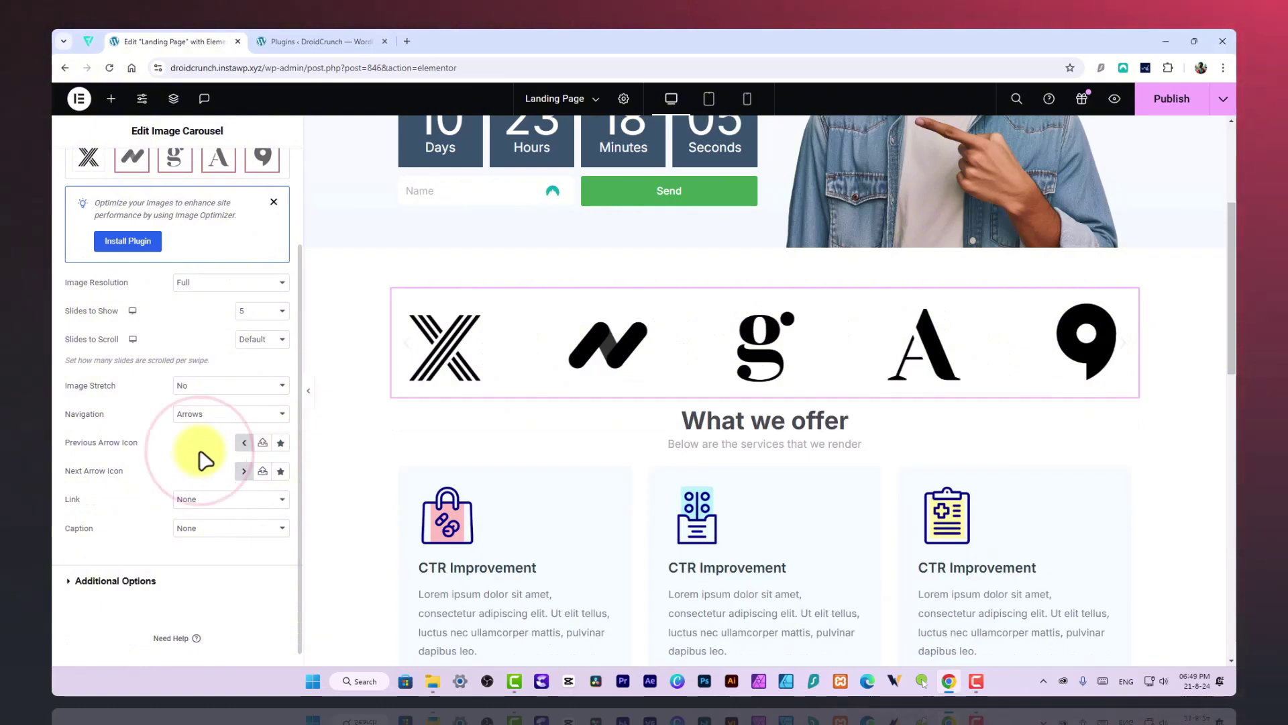
{"action": "scroll", "coordinate": [179, 569], "scroll_direction": "down", "scroll_amount": 1}
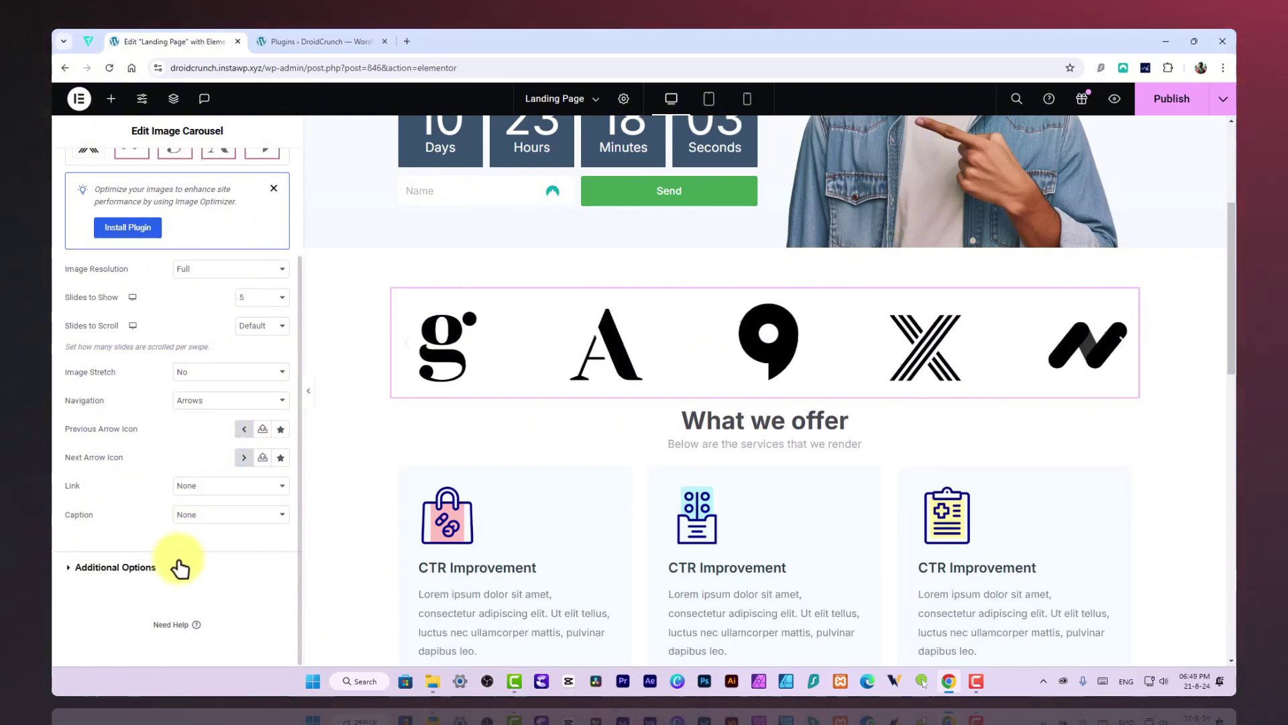
{"action": "left_click", "coordinate": [137, 570]}
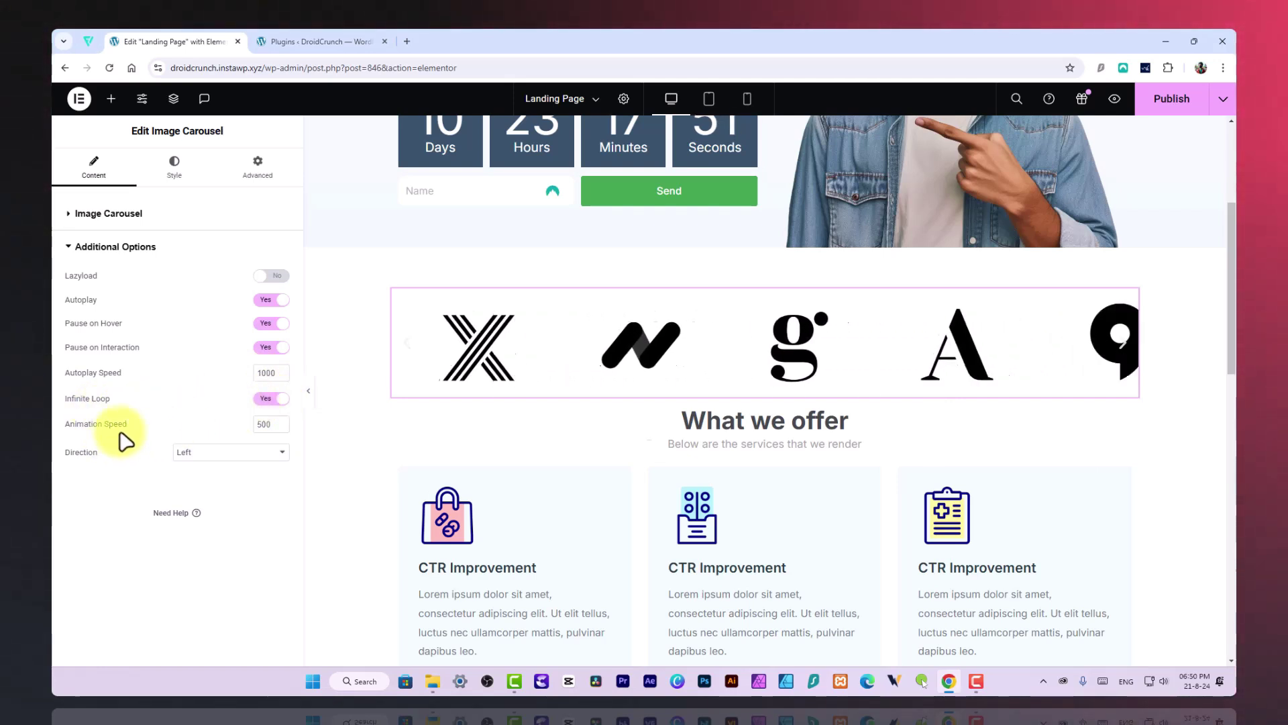
Step: Color the carousel's navigation arrows dark #272323 and set their size to 21 px
{"action": "left_click", "coordinate": [169, 164]}
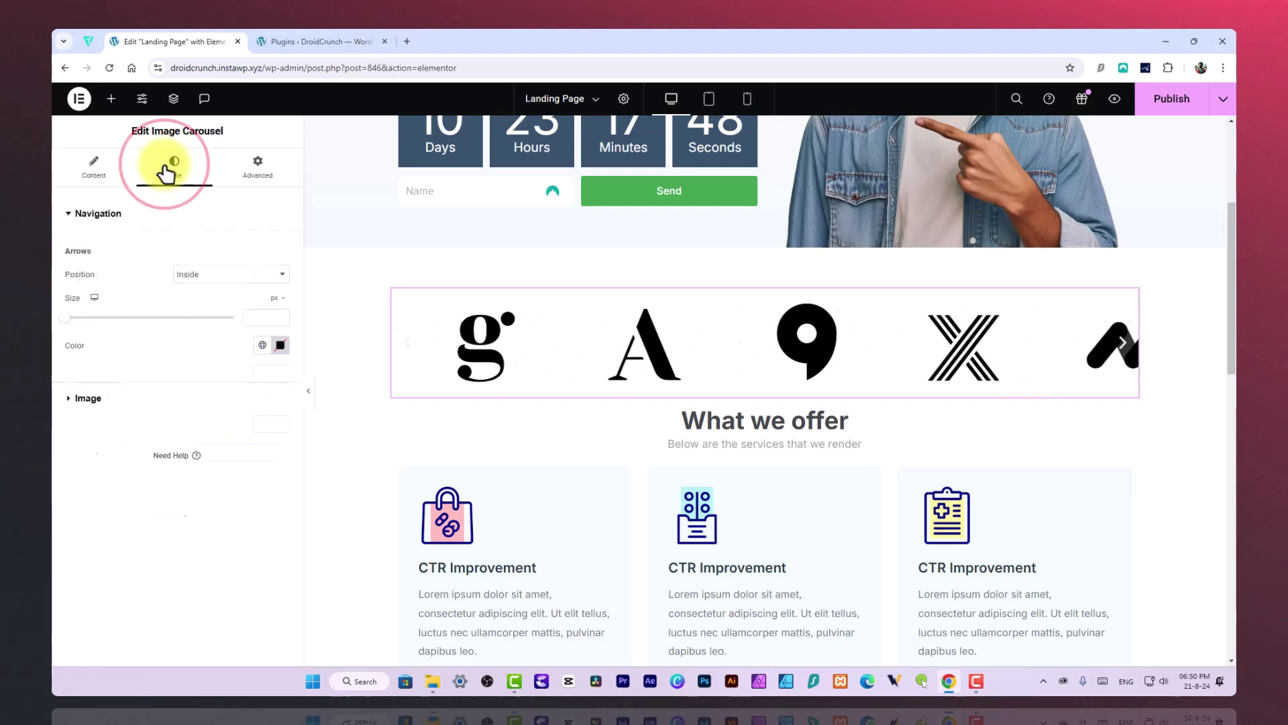
{"action": "left_click", "coordinate": [78, 318]}
{"action": "left_click_drag", "start_coordinate": [79, 323], "coordinate": [84, 323]}
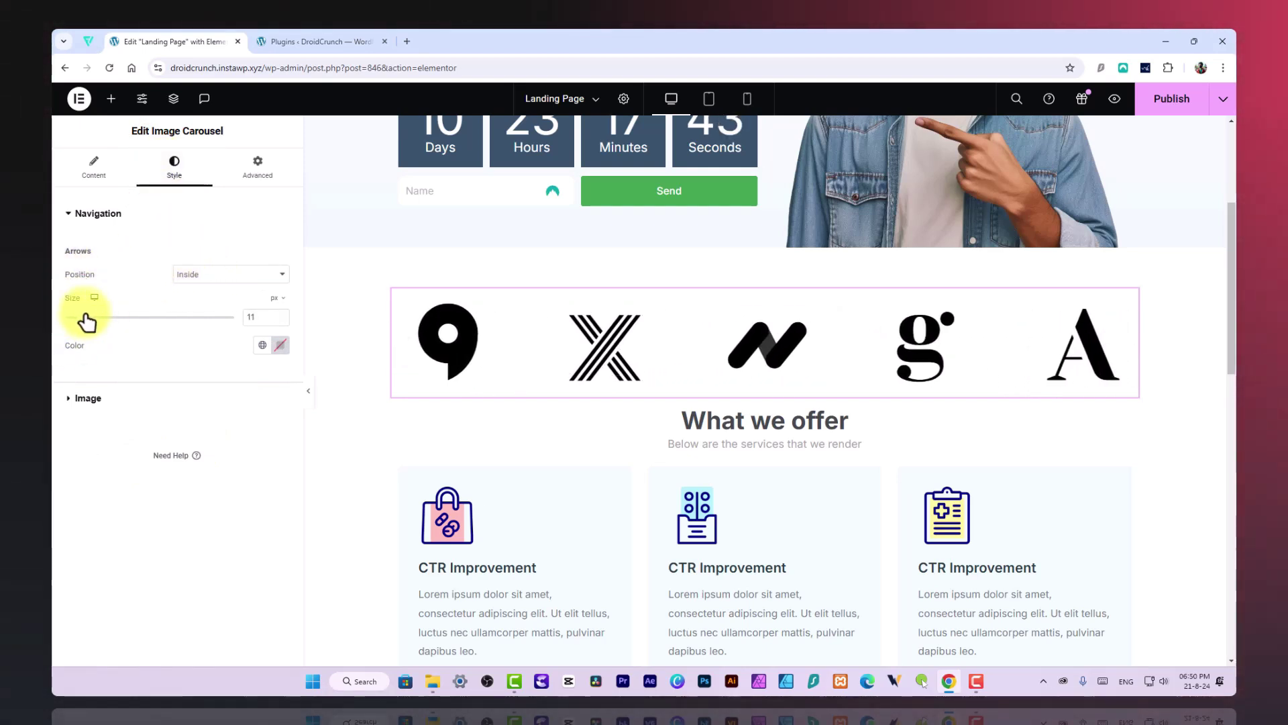
{"action": "left_click", "coordinate": [280, 345]}
{"action": "left_click", "coordinate": [220, 484]}
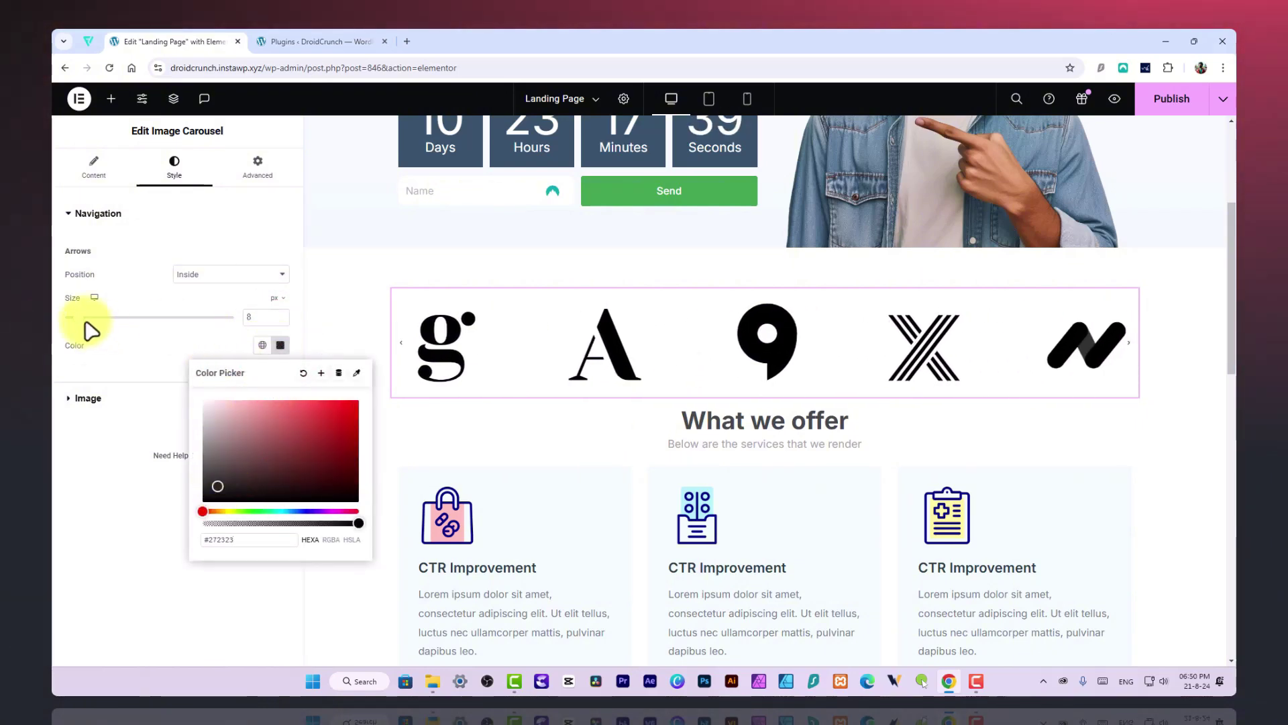
{"action": "mouse_move", "coordinate": [86, 324]}
{"action": "left_mouse_down"}
{"action": "mouse_move", "coordinate": [117, 322]}
{"action": "mouse_move", "coordinate": [100, 317]}
{"action": "left_mouse_up"}
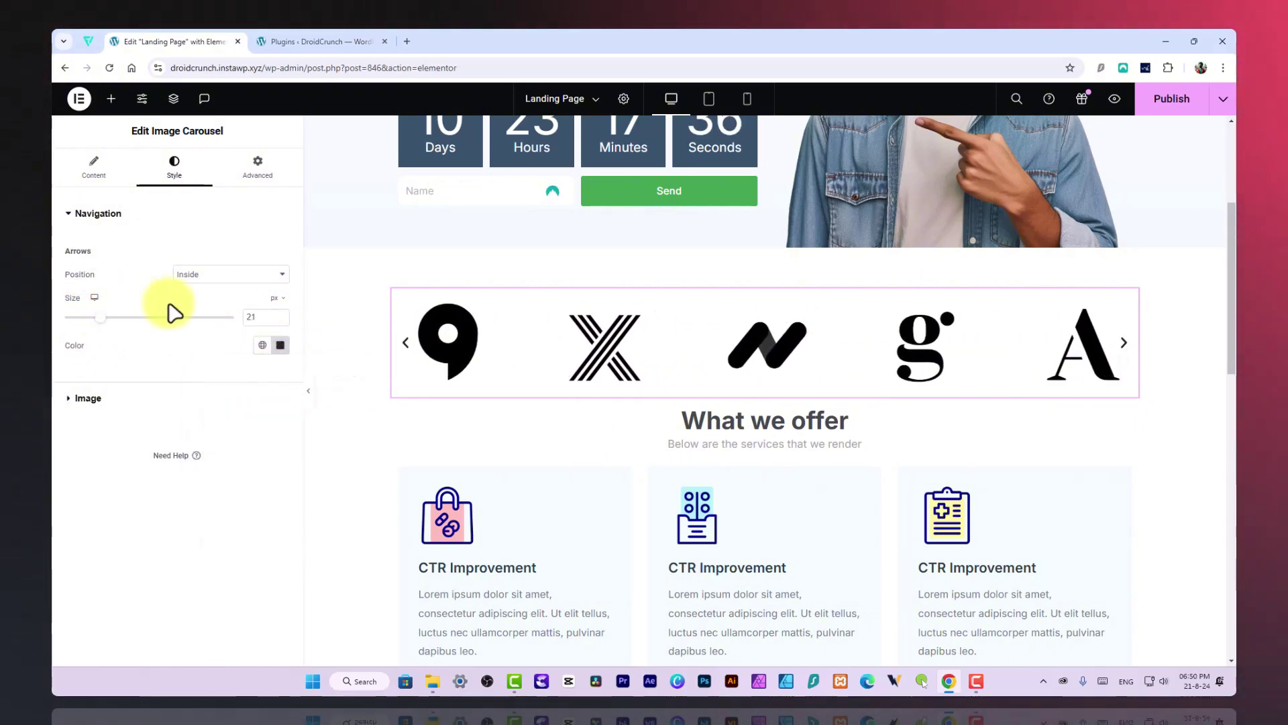
Step: Position the carousel's navigation arrows Outside and set their size to 25 px
{"action": "left_click", "coordinate": [191, 299]}
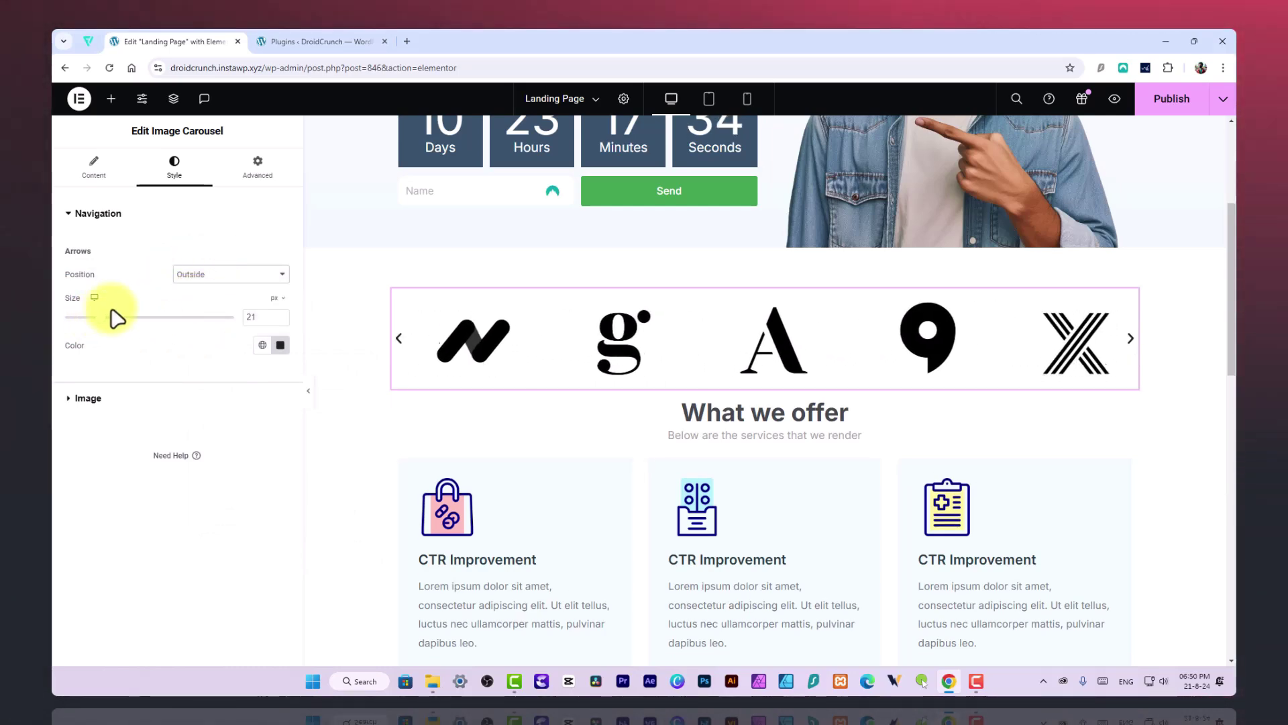
{"action": "left_click", "coordinate": [280, 314]}
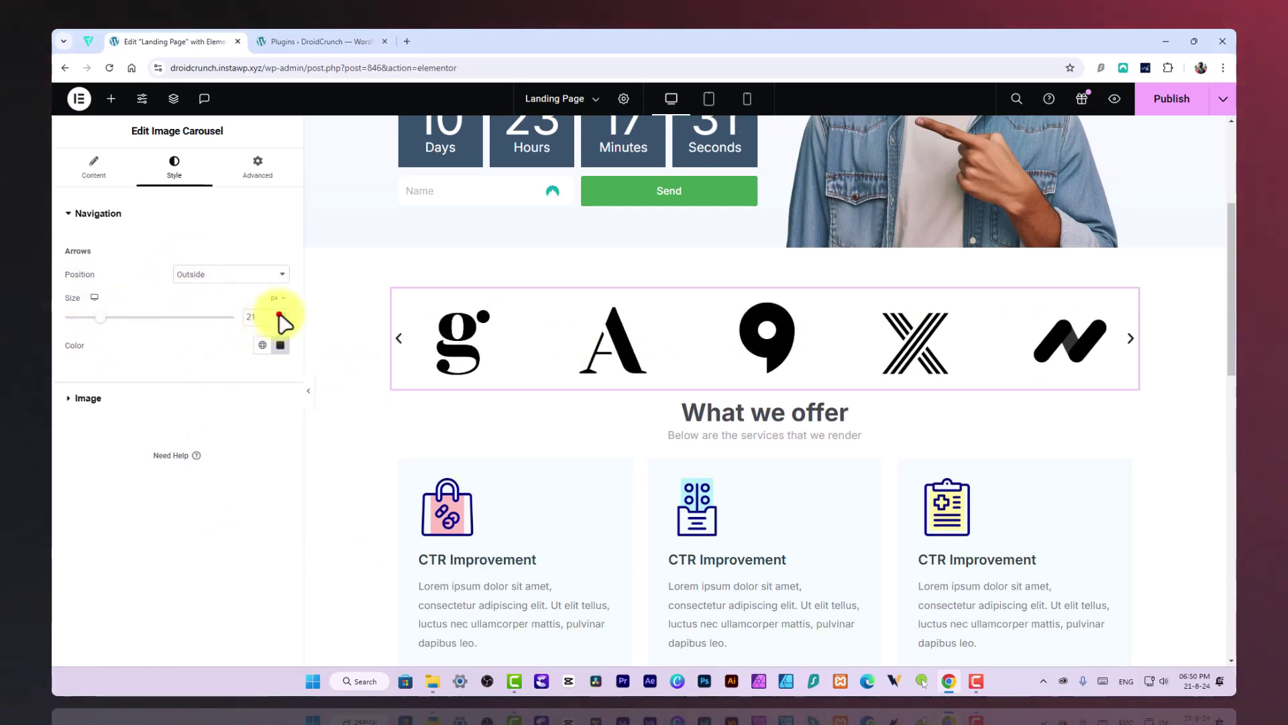
{"action": "left_click", "coordinate": [281, 315]}
{"action": "left_click", "coordinate": [280, 315]}
{"action": "left_click", "coordinate": [280, 315]}
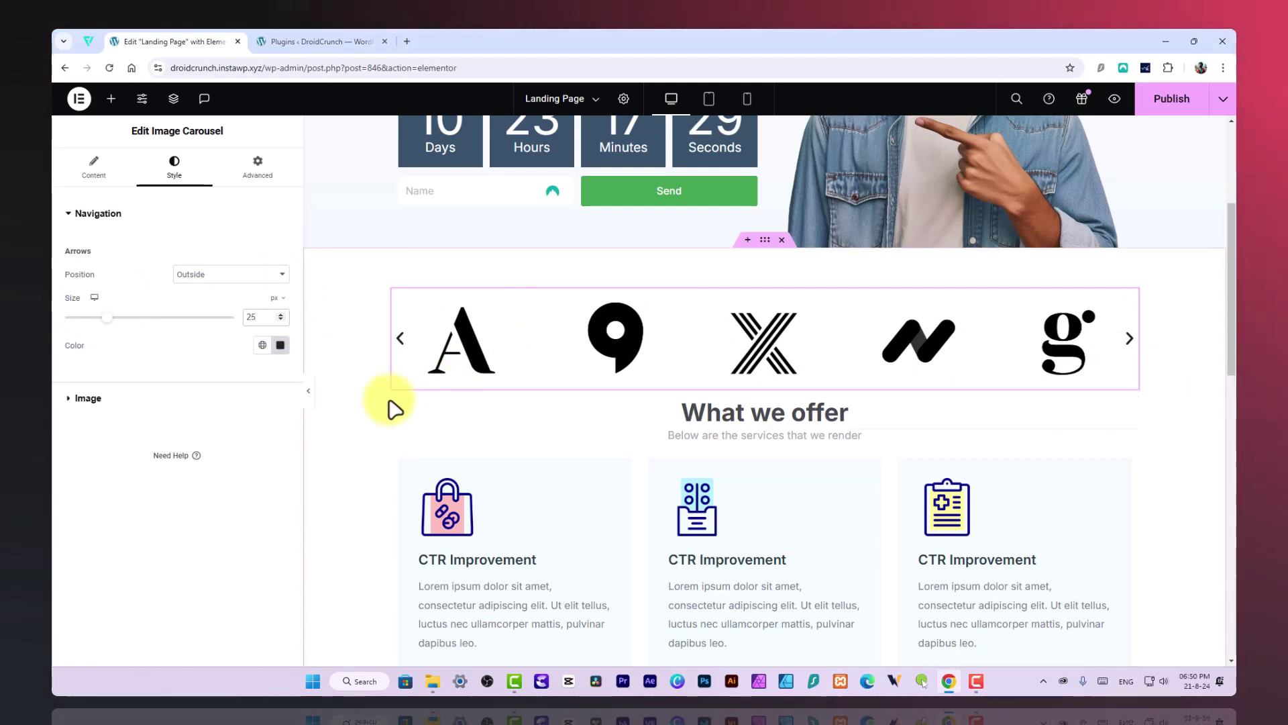
Step: Recolor the carousel's navigation arrows light blue
{"action": "left_click", "coordinate": [280, 345]}
{"action": "left_click", "coordinate": [289, 511]}
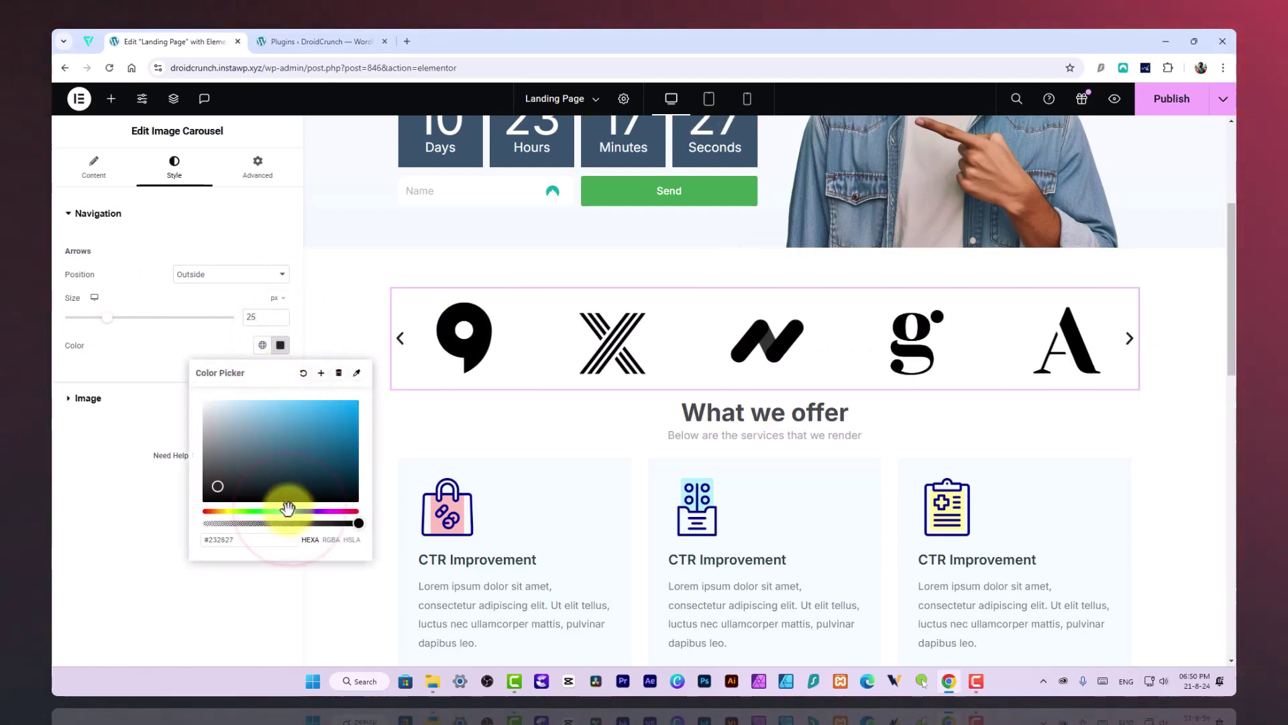
{"action": "mouse_move", "coordinate": [277, 508]}
{"action": "left_mouse_down"}
{"action": "mouse_move", "coordinate": [253, 512]}
{"action": "mouse_move", "coordinate": [289, 512]}
{"action": "left_mouse_up"}
{"action": "left_click_drag", "start_coordinate": [322, 428], "coordinate": [295, 399]}
{"action": "left_click", "coordinate": [118, 399]}
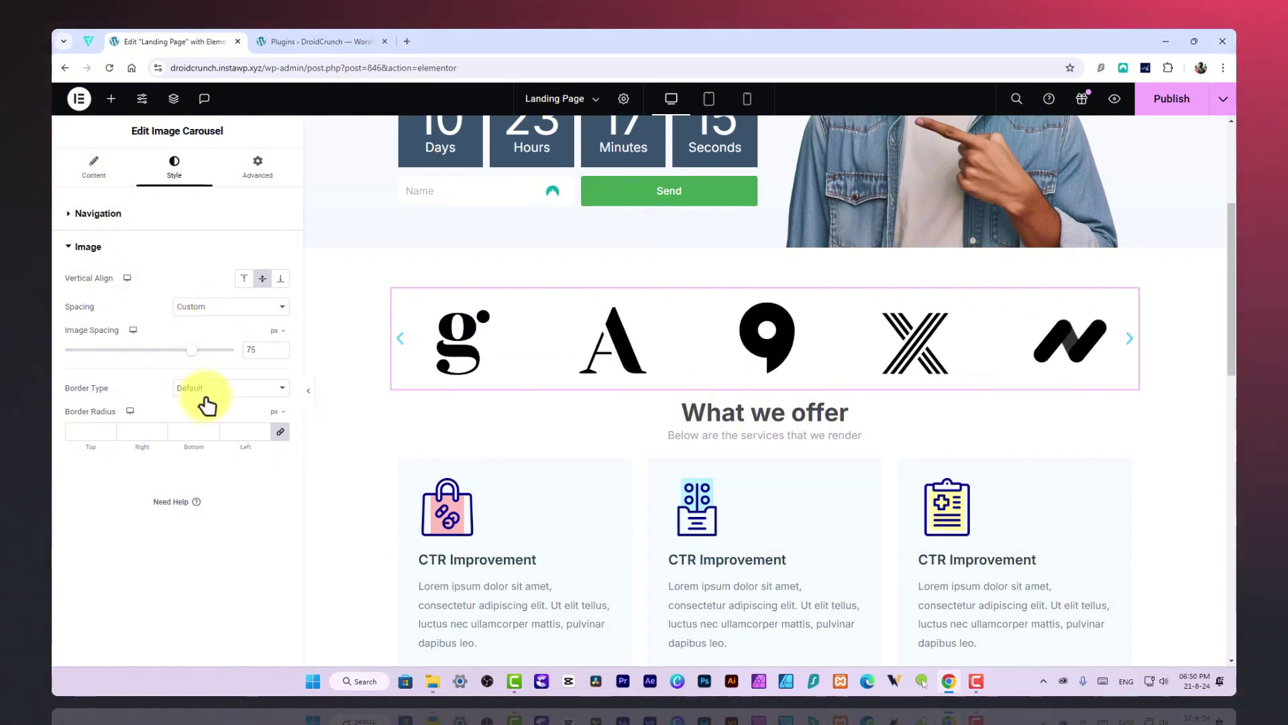
{"action": "left_click", "coordinate": [96, 176]}
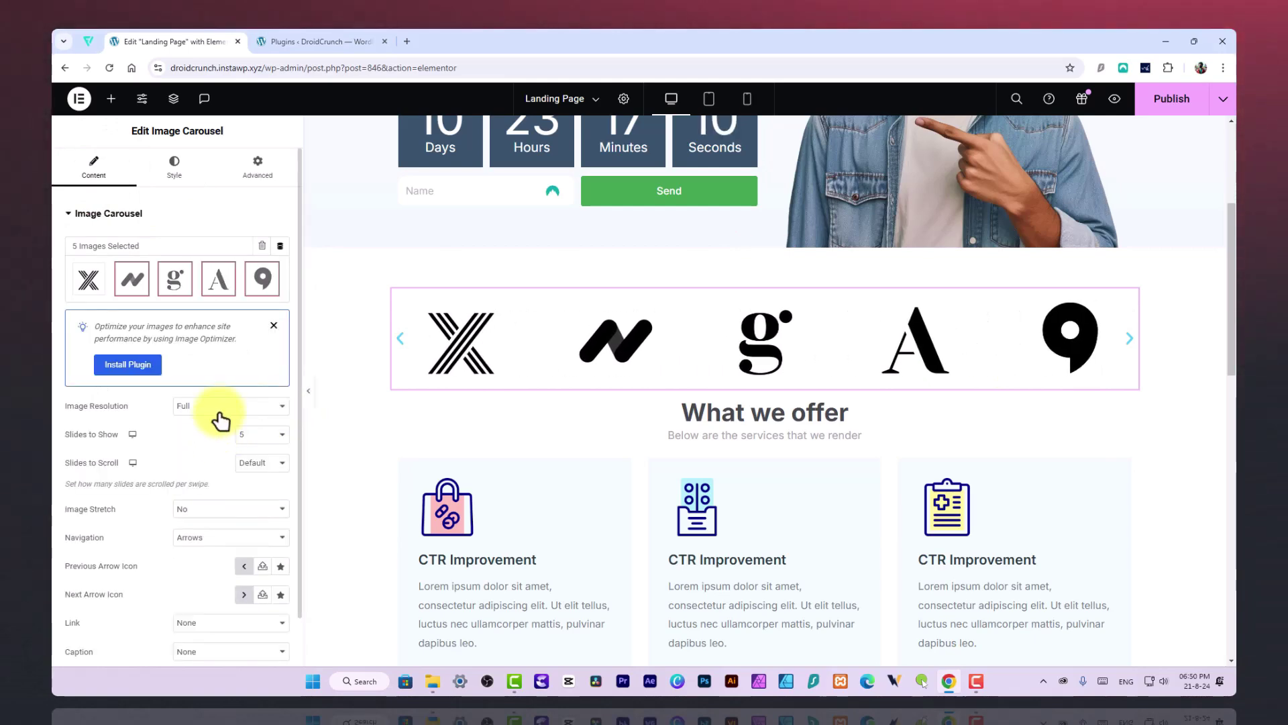
{"action": "scroll", "coordinate": [641, 400], "scroll_direction": "down", "scroll_amount": 2}
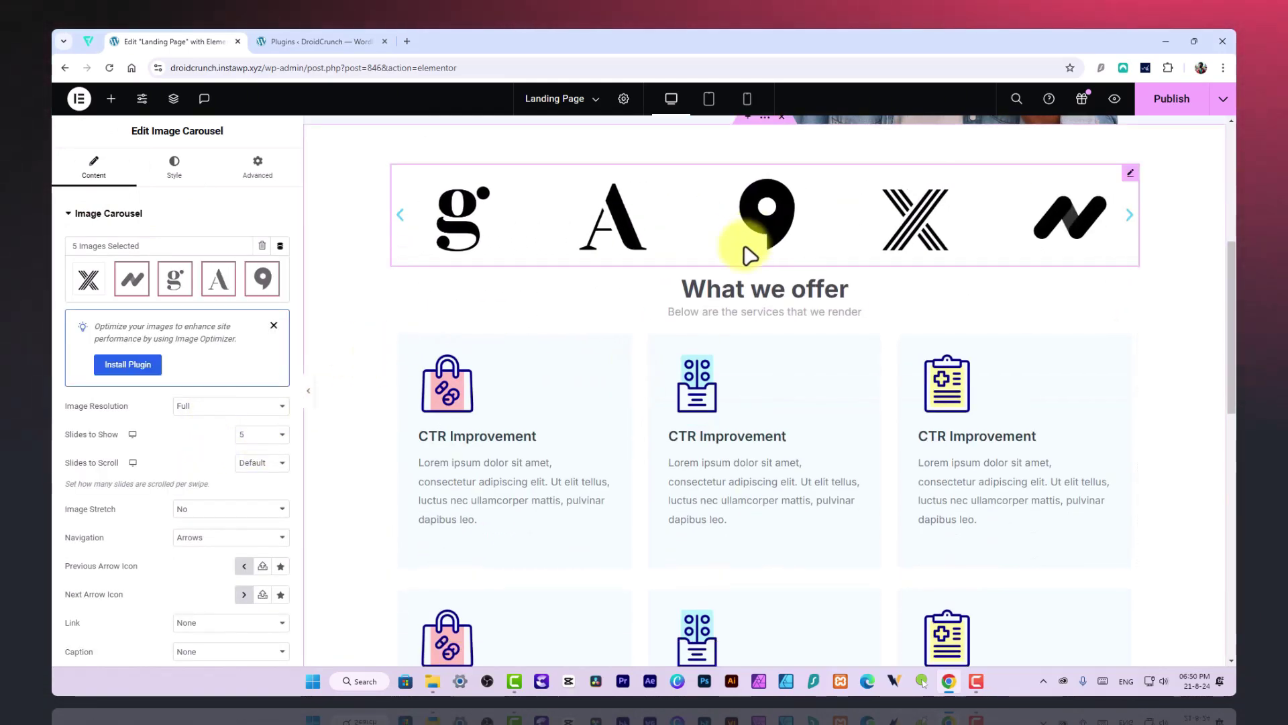
{"action": "scroll", "coordinate": [749, 255], "scroll_direction": "up", "scroll_amount": 1}
Step: Give the image carousel a bottom margin of 30 px, leaving the other sides at 0
{"action": "left_click", "coordinate": [257, 167]}
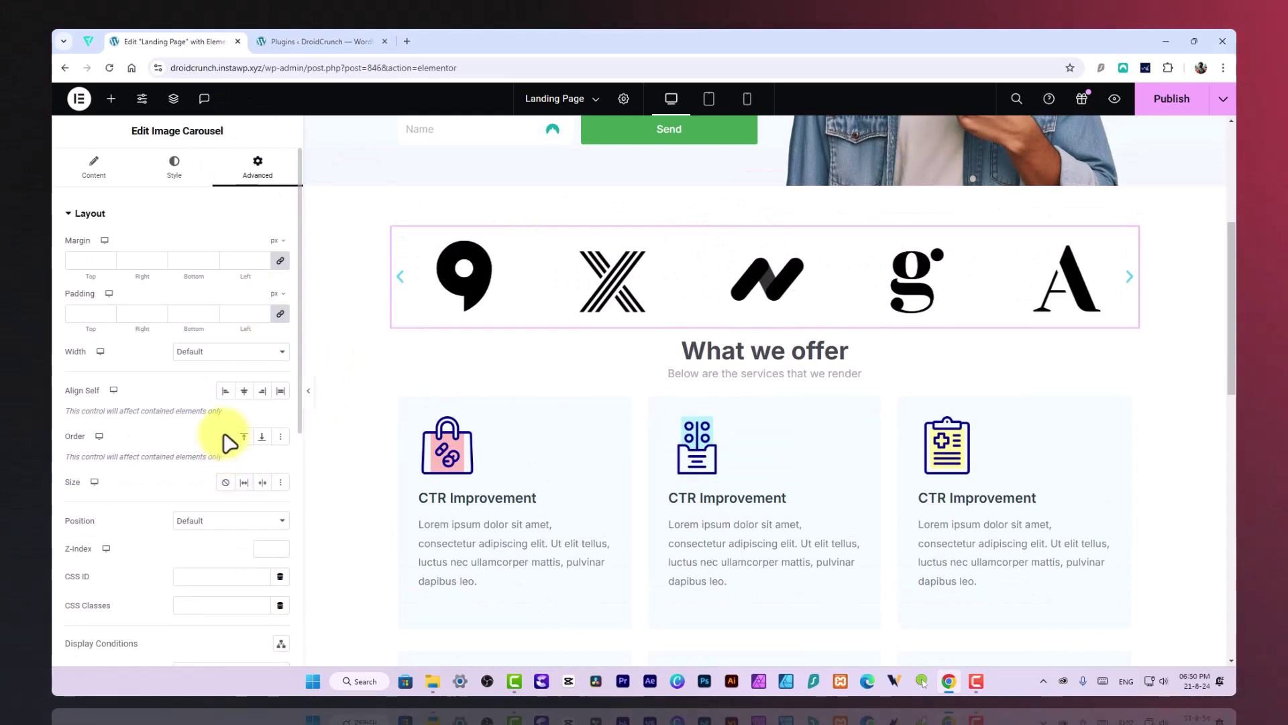
{"action": "left_click", "coordinate": [193, 260]}
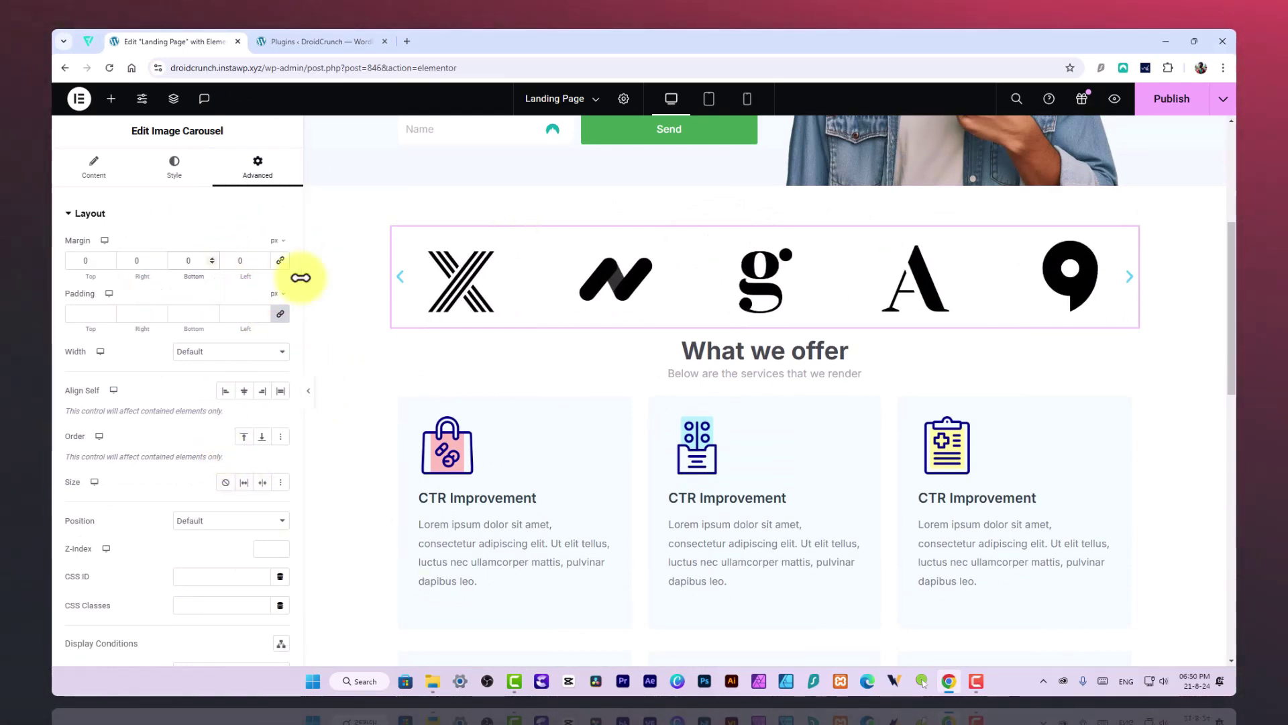
{"action": "type", "text": "20"}
{"action": "key", "text": "BackSpace"}
{"action": "key", "text": "BackSpace"}
{"action": "type", "text": "30"}
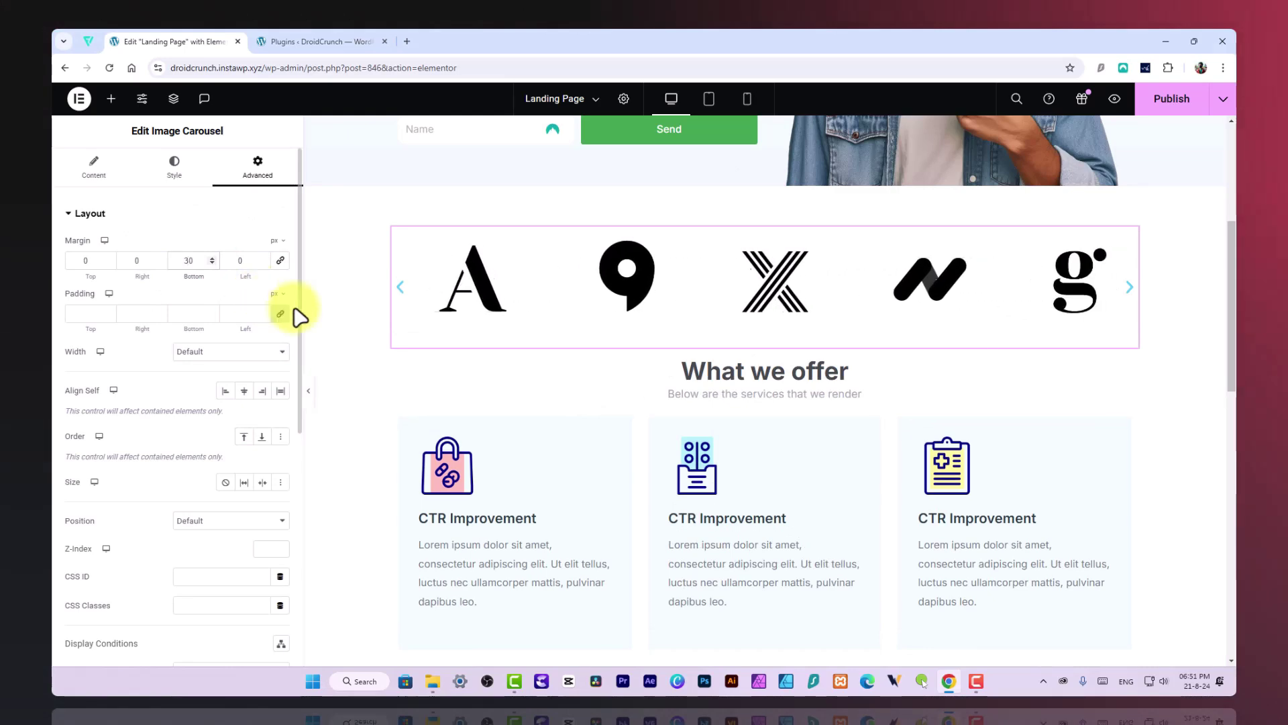
Step: Preview the whole landing page with the editing panel hidden, checking the carousel between the hero and the services
{"action": "left_click", "coordinate": [309, 392]}
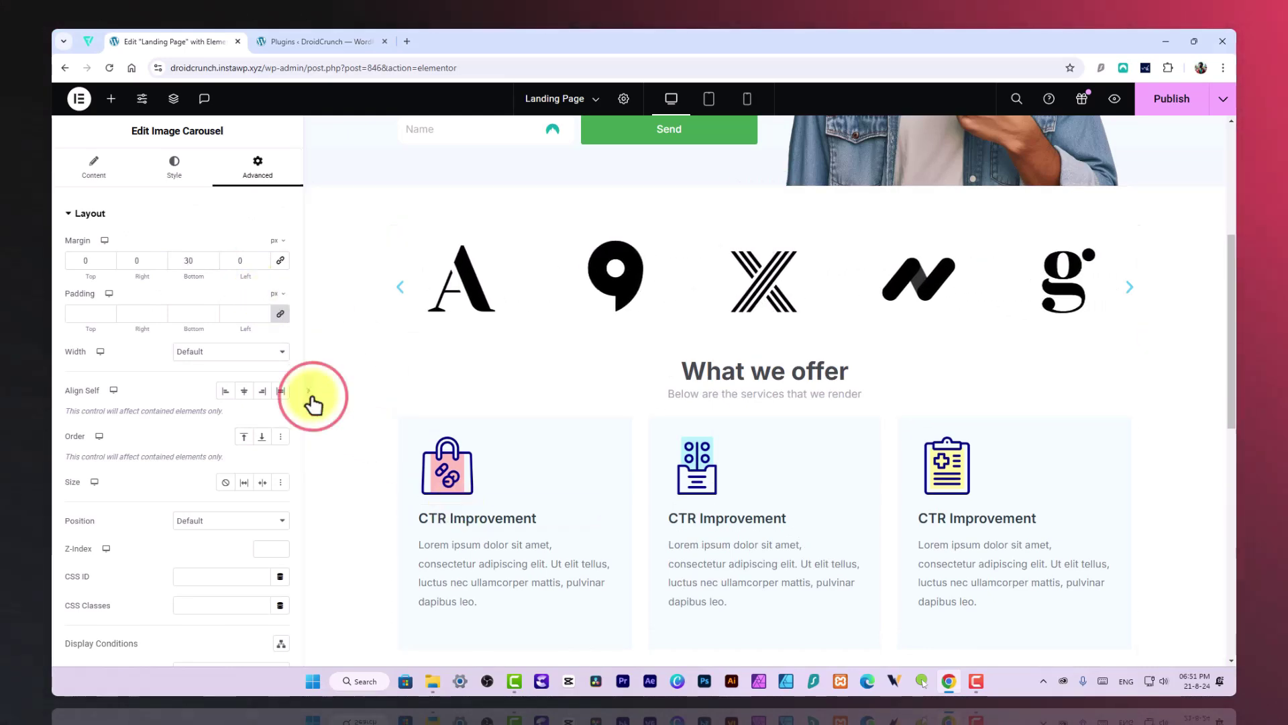
{"action": "scroll", "coordinate": [777, 322], "scroll_direction": "up", "scroll_amount": 5}
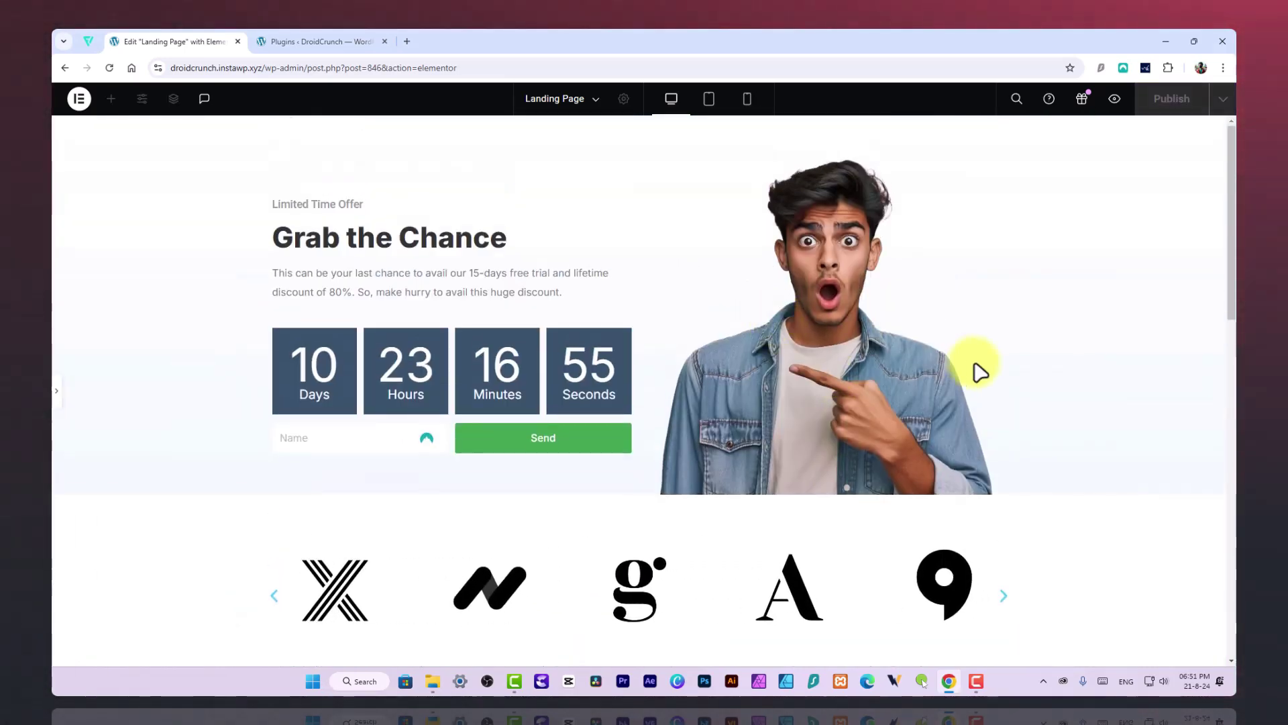
{"action": "scroll", "coordinate": [977, 369], "scroll_direction": "down", "scroll_amount": 6}
{"action": "scroll", "coordinate": [978, 369], "scroll_direction": "down", "scroll_amount": 5}
{"action": "scroll", "coordinate": [843, 377], "scroll_direction": "up", "scroll_amount": 10}
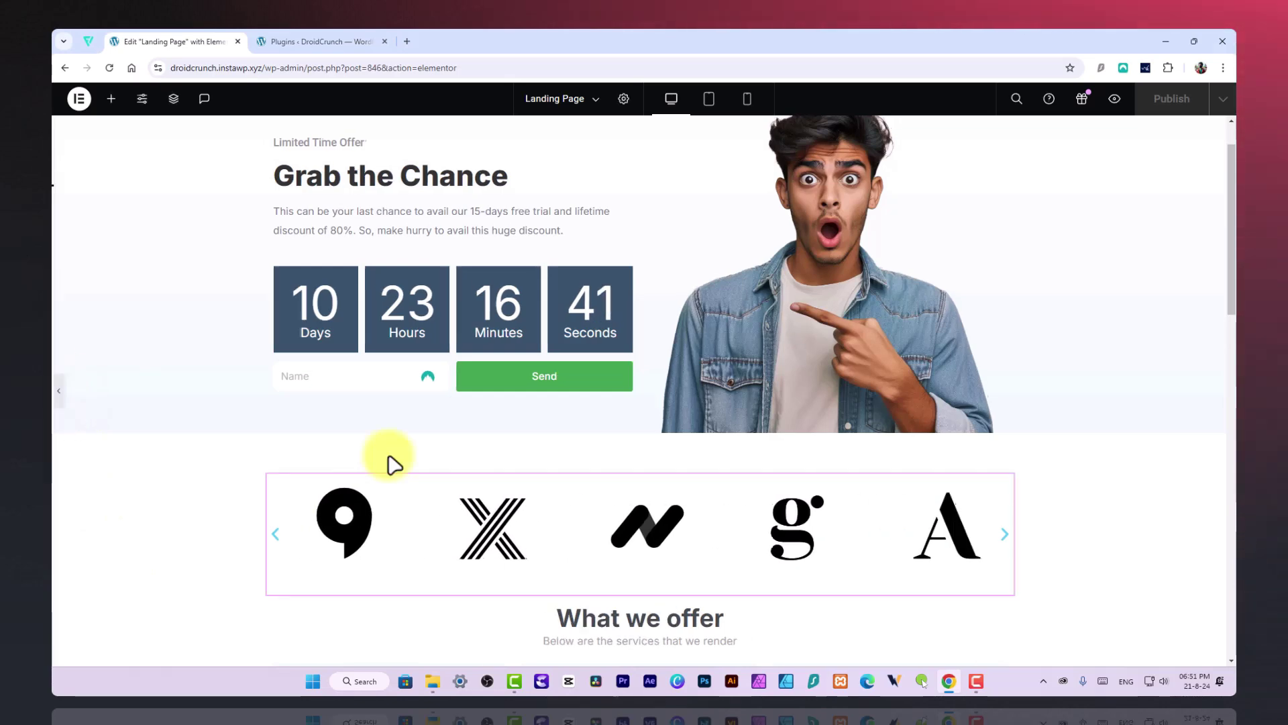
{"action": "left_click", "coordinate": [644, 517]}
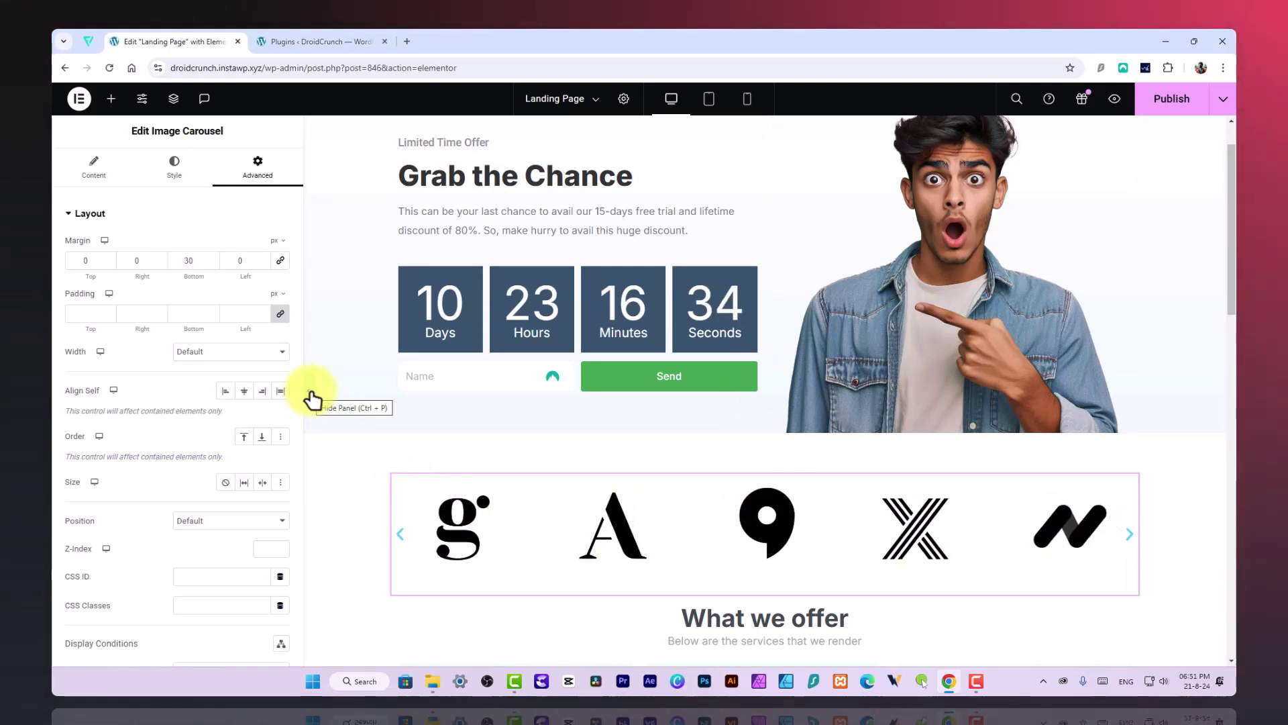
Step: Search the widgets for "spa" and place a Spacer between the lower section's form and the woman's image
{"action": "scroll", "coordinate": [684, 434], "scroll_direction": "down", "scroll_amount": 5}
{"action": "left_click_drag", "start_coordinate": [1232, 352], "coordinate": [1232, 548]}
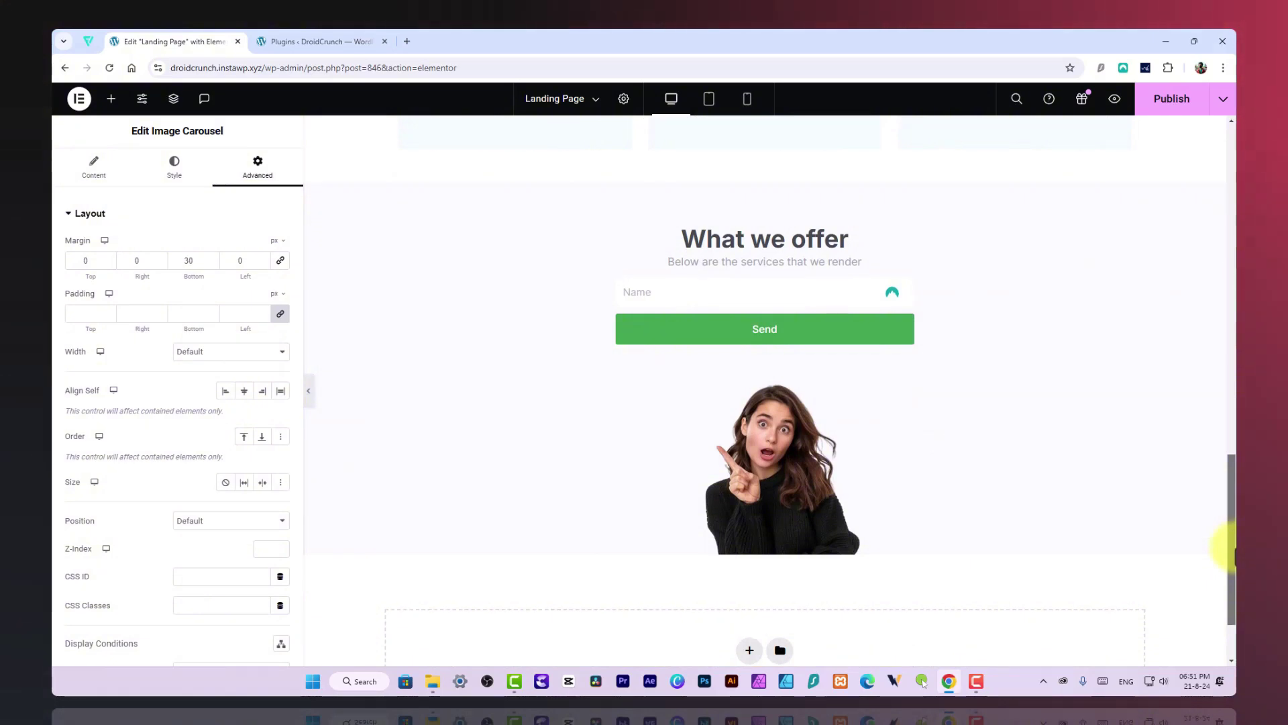
{"action": "scroll", "coordinate": [647, 290], "scroll_direction": "up", "scroll_amount": 1}
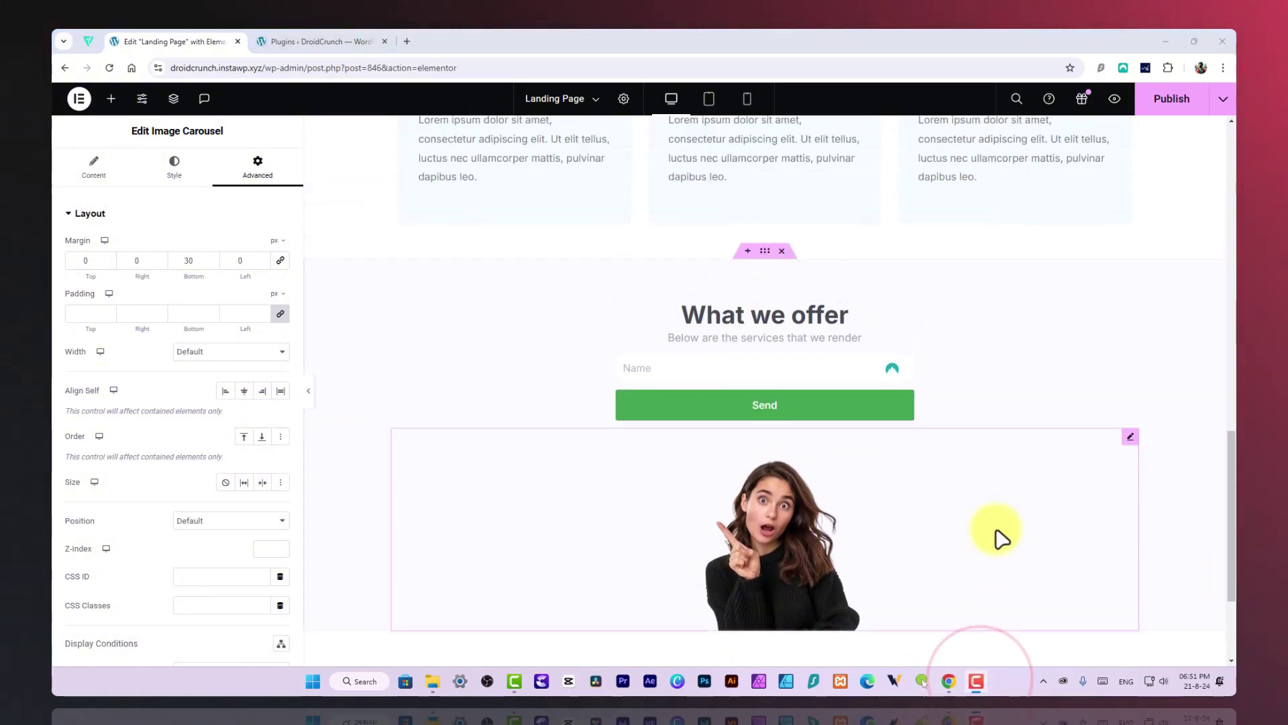
{"action": "scroll", "coordinate": [624, 342], "scroll_direction": "down", "scroll_amount": 2}
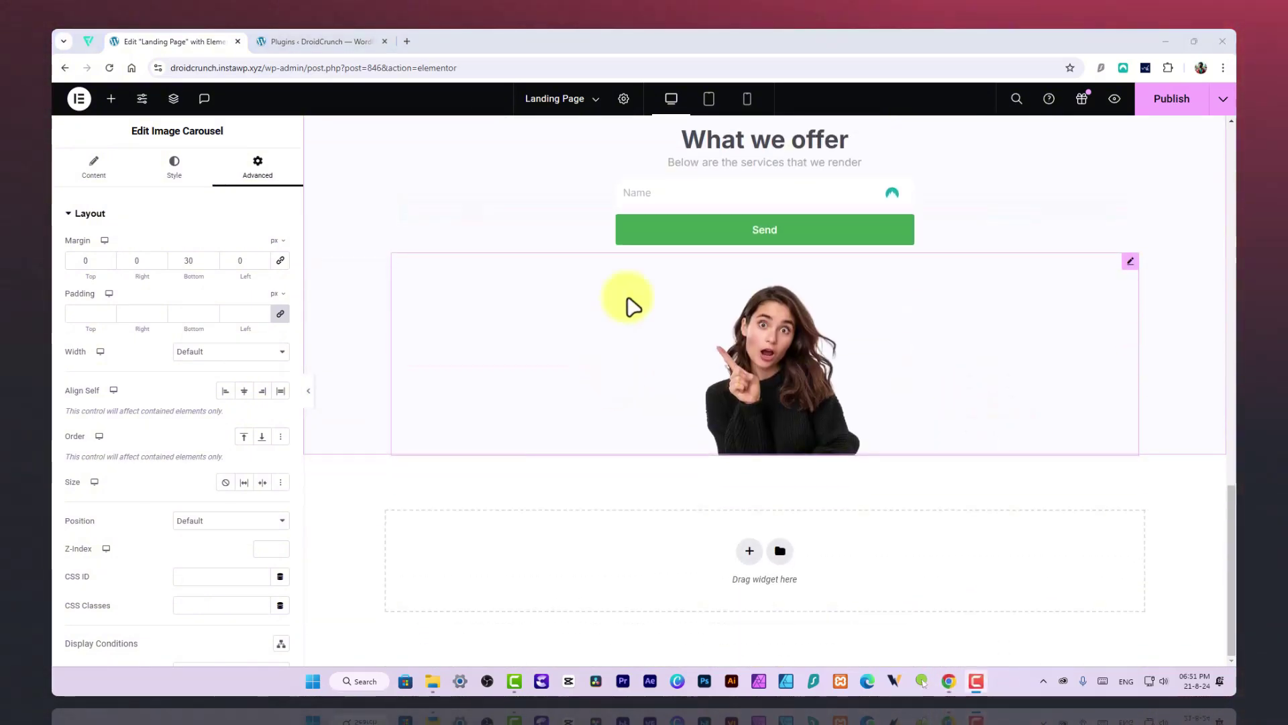
{"action": "left_click", "coordinate": [111, 98]}
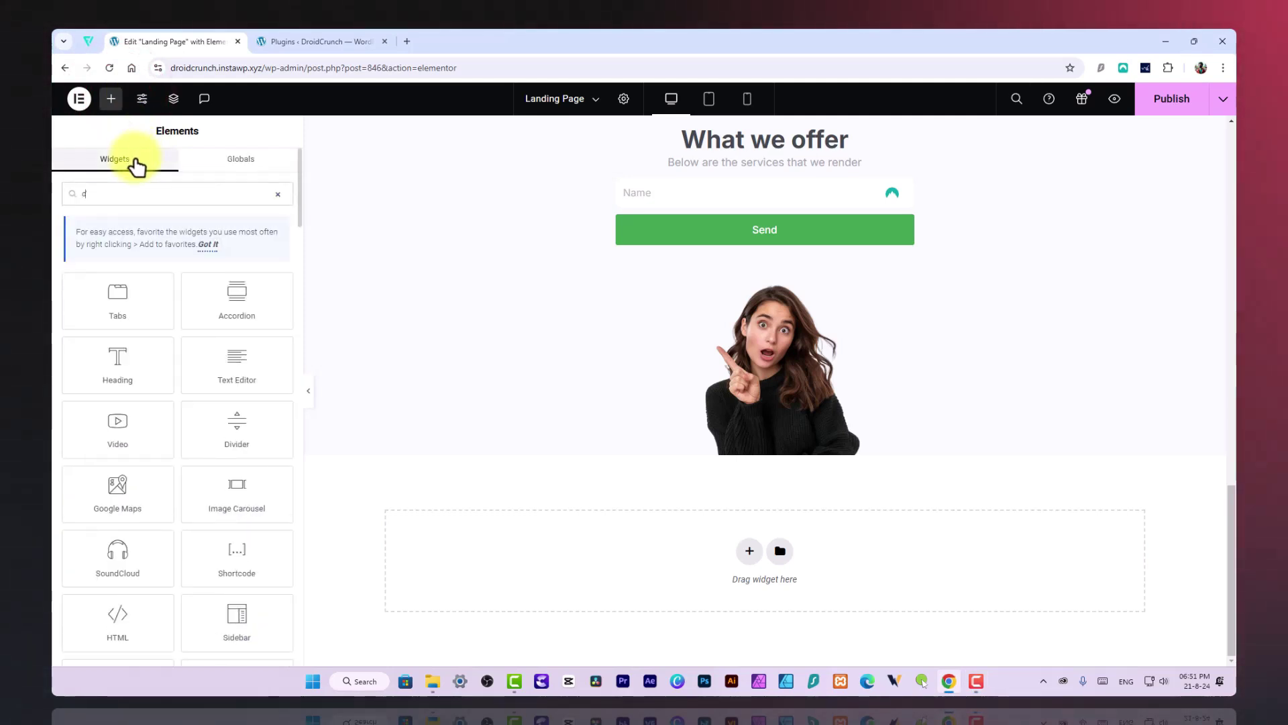
{"action": "type", "text": "spa"}
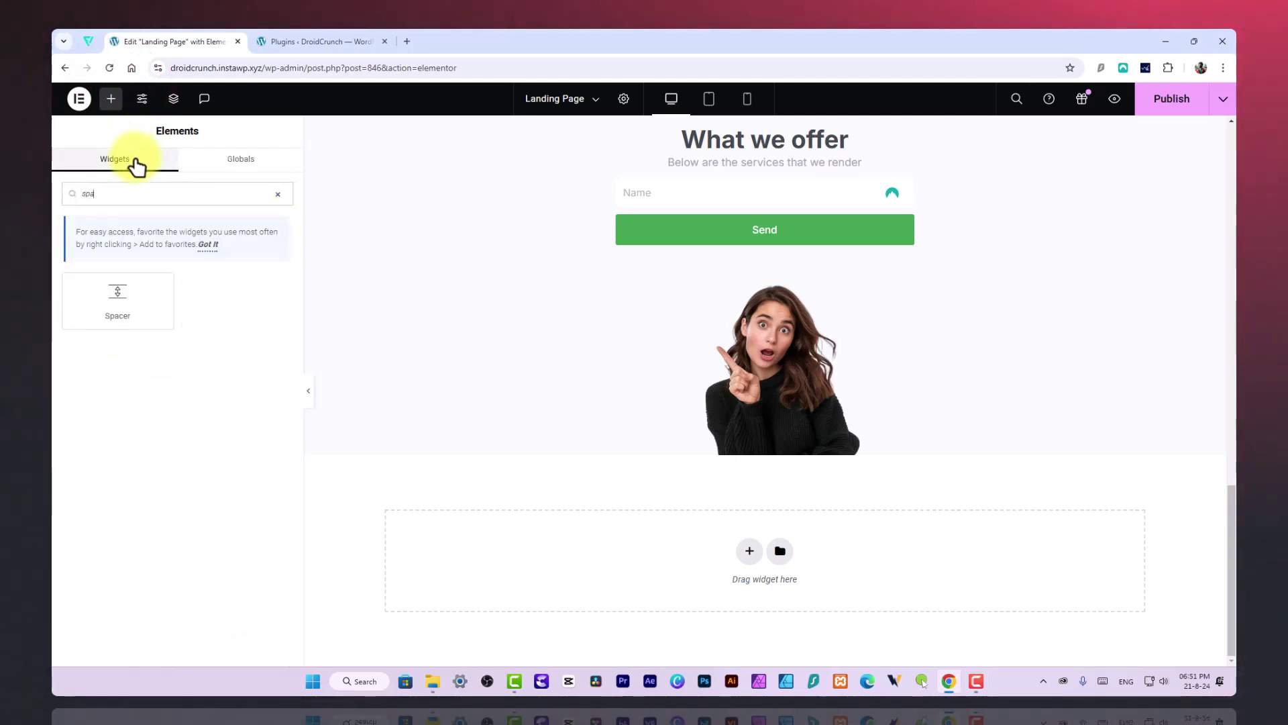
{"action": "left_click_drag", "start_coordinate": [213, 310], "coordinate": [819, 302]}
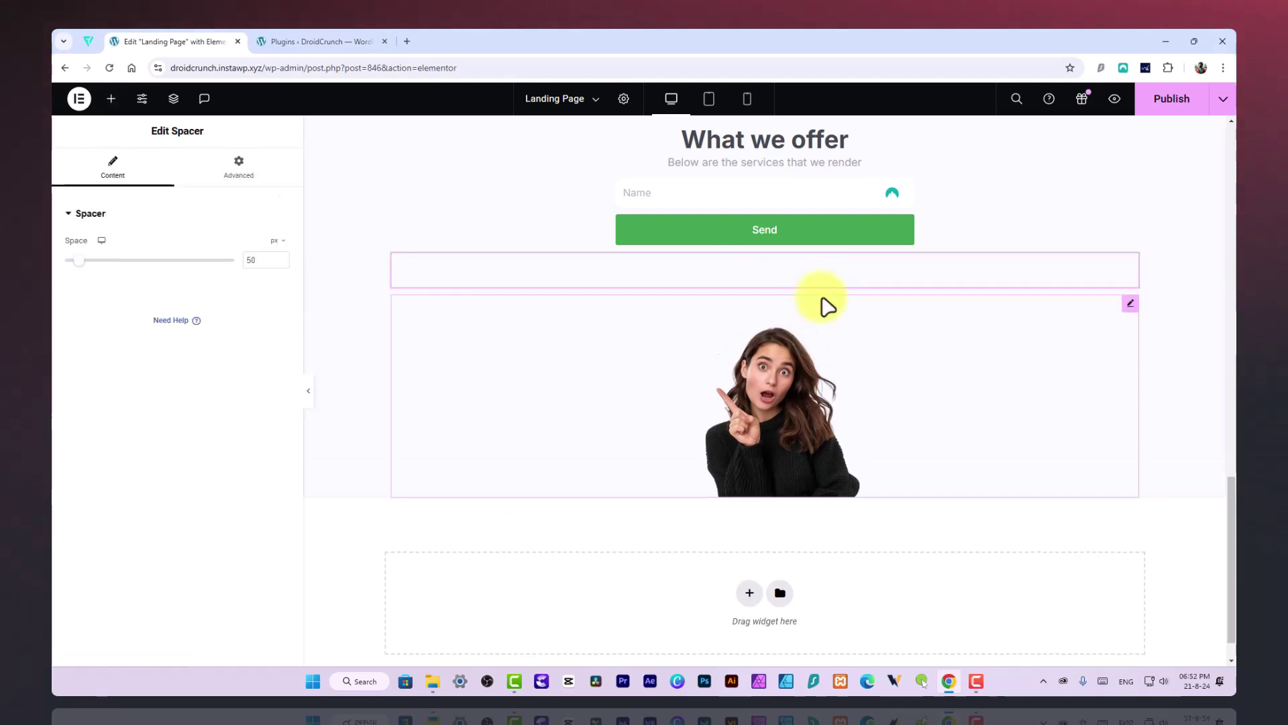
Step: Give the spacer a classic background in red #FF0303
{"action": "left_click", "coordinate": [218, 174]}
{"action": "scroll", "coordinate": [169, 417], "scroll_direction": "down", "scroll_amount": 5}
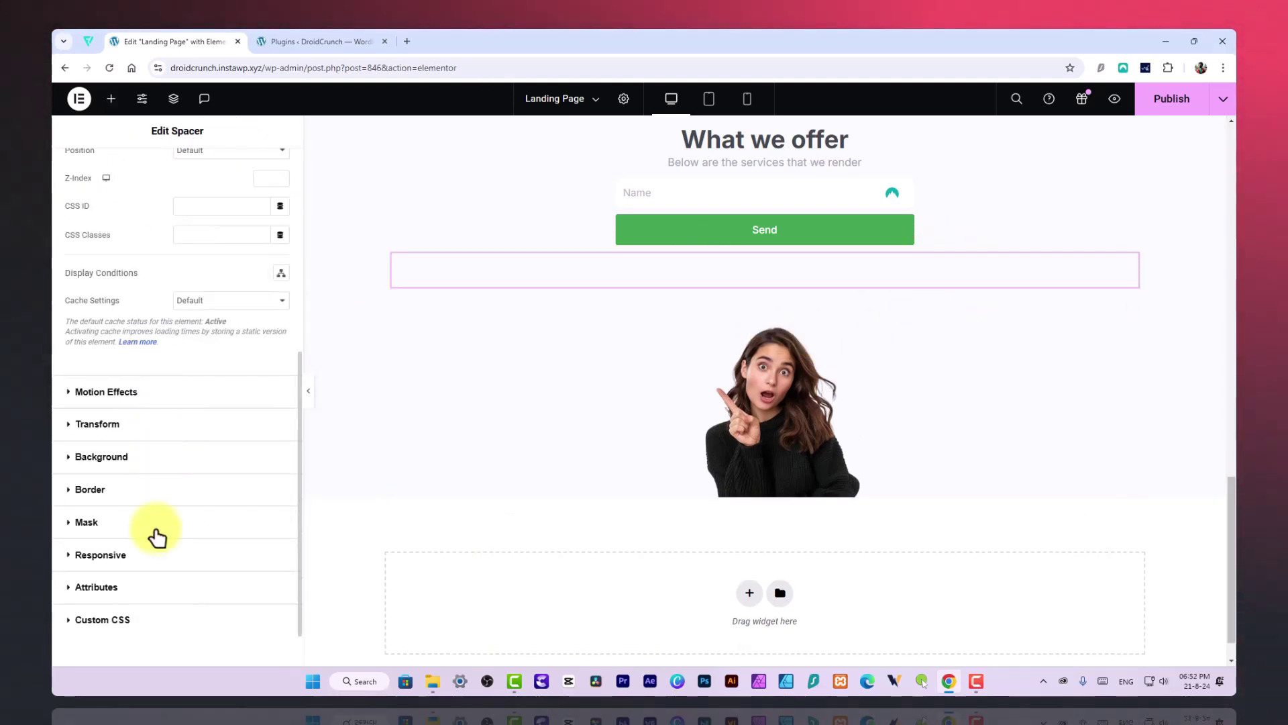
{"action": "scroll", "coordinate": [204, 549], "scroll_direction": "up", "scroll_amount": 5}
{"action": "scroll", "coordinate": [128, 529], "scroll_direction": "down", "scroll_amount": 3}
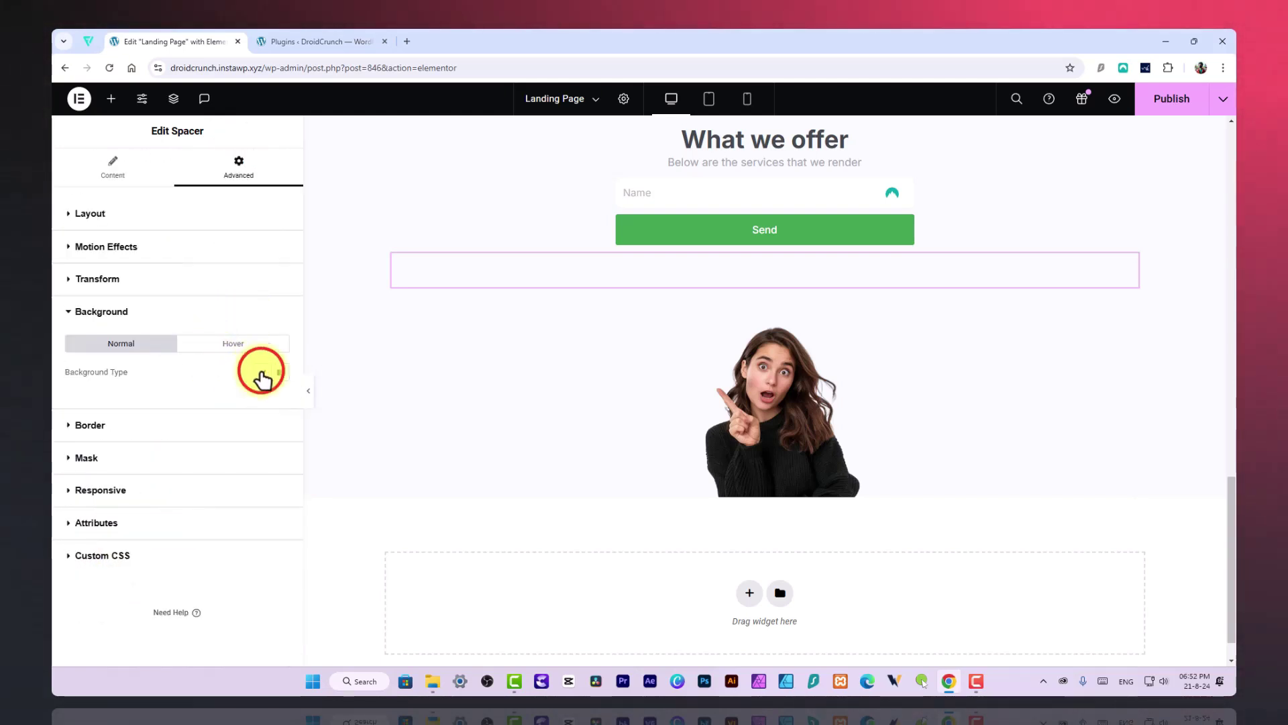
{"action": "left_click", "coordinate": [262, 373]}
{"action": "left_click", "coordinate": [281, 401]}
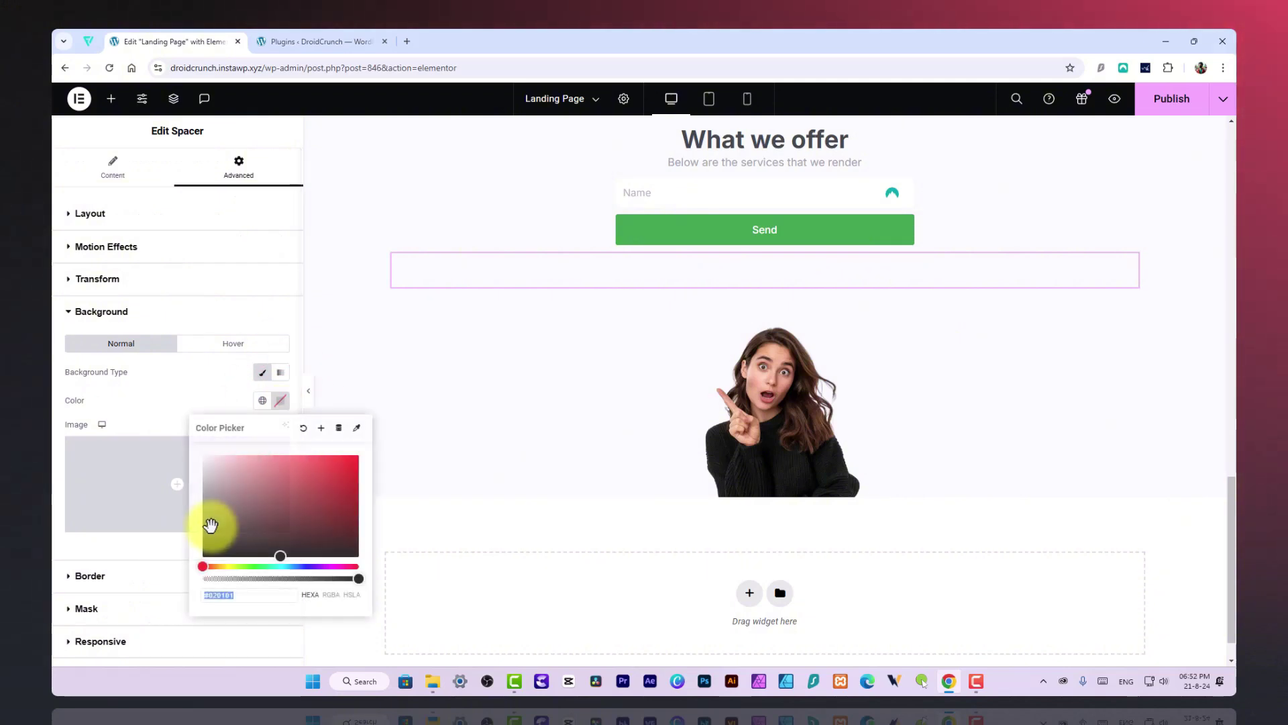
{"action": "left_click", "coordinate": [356, 455]}
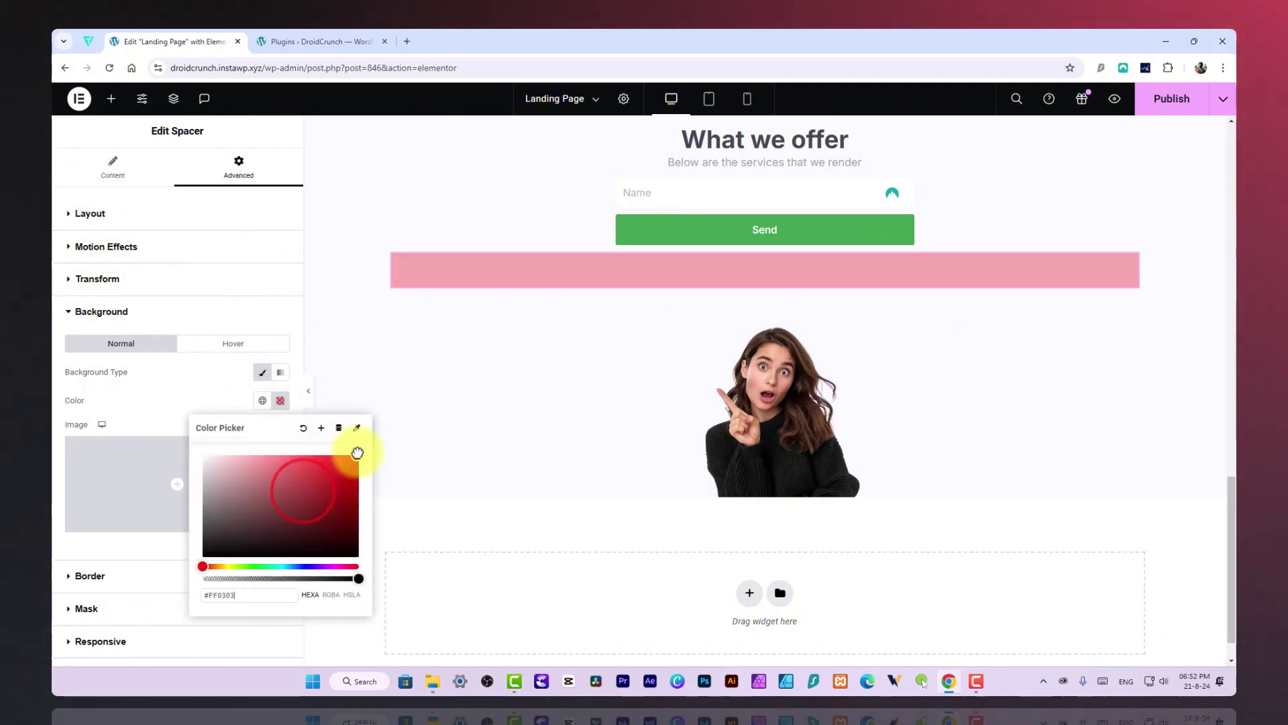
Step: Blur the red spacer with the custom CSS rule selector { filter: blur(10px); }, trying 2px before 10px
{"action": "left_click", "coordinate": [201, 409]}
{"action": "scroll", "coordinate": [201, 489], "scroll_direction": "down", "scroll_amount": 2}
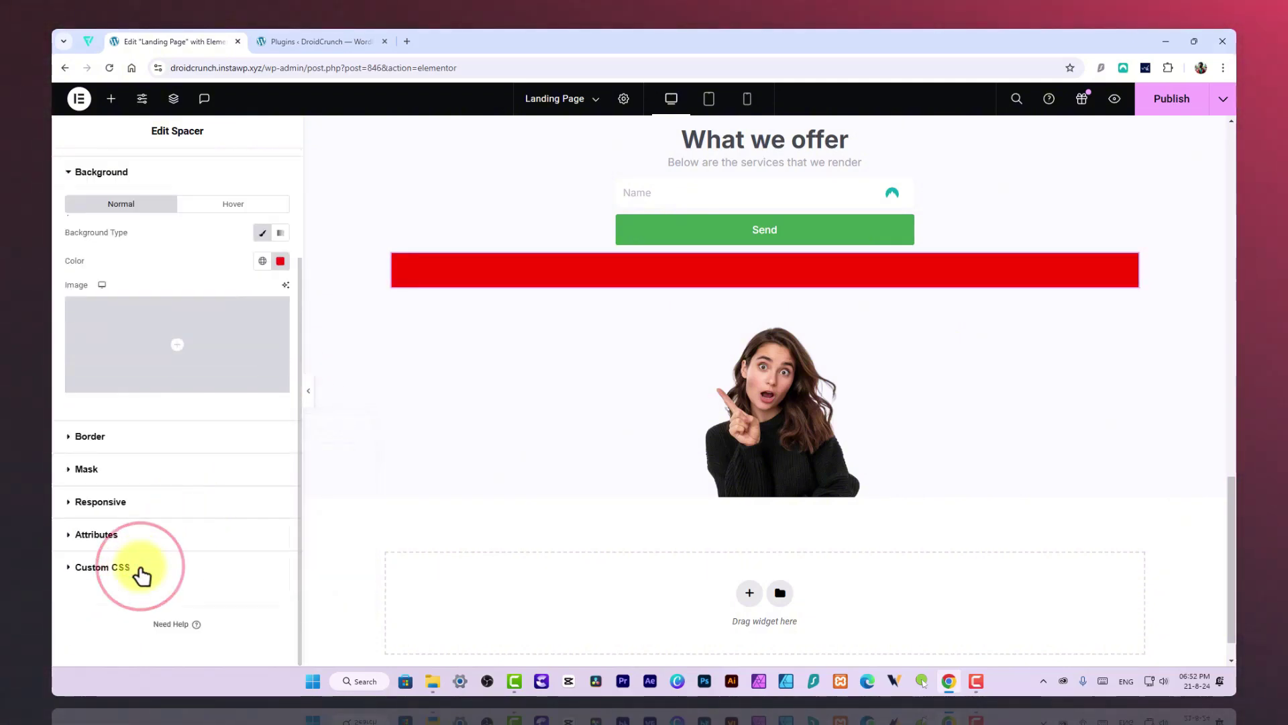
{"action": "left_click", "coordinate": [142, 571]}
{"action": "left_click", "coordinate": [152, 544]}
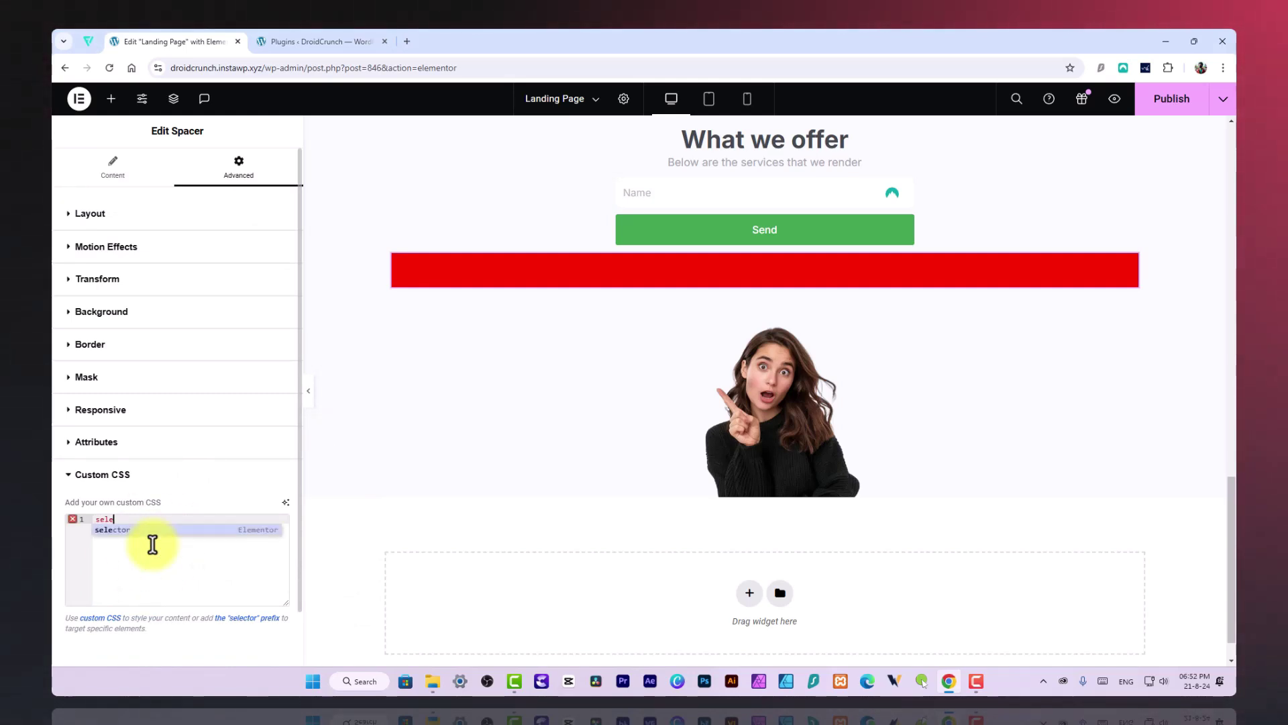
{"action": "type", "text": "filt"}
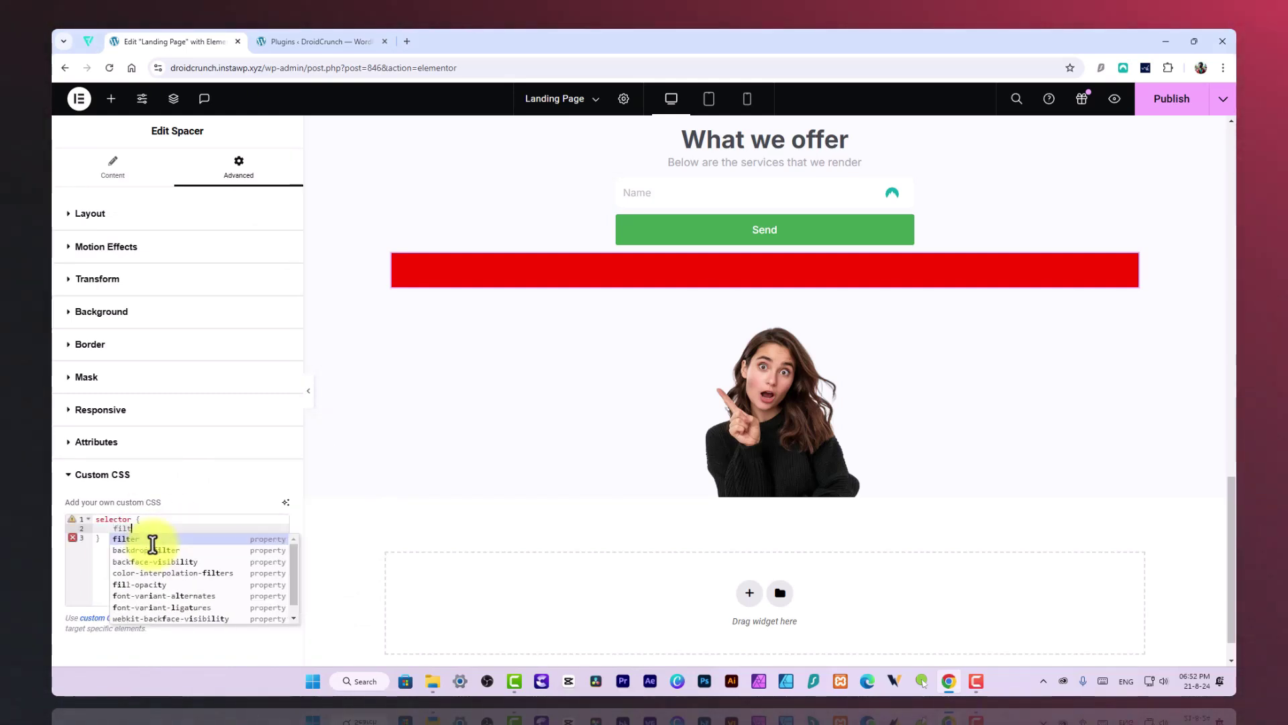
{"action": "type", "text": "er: blur("}
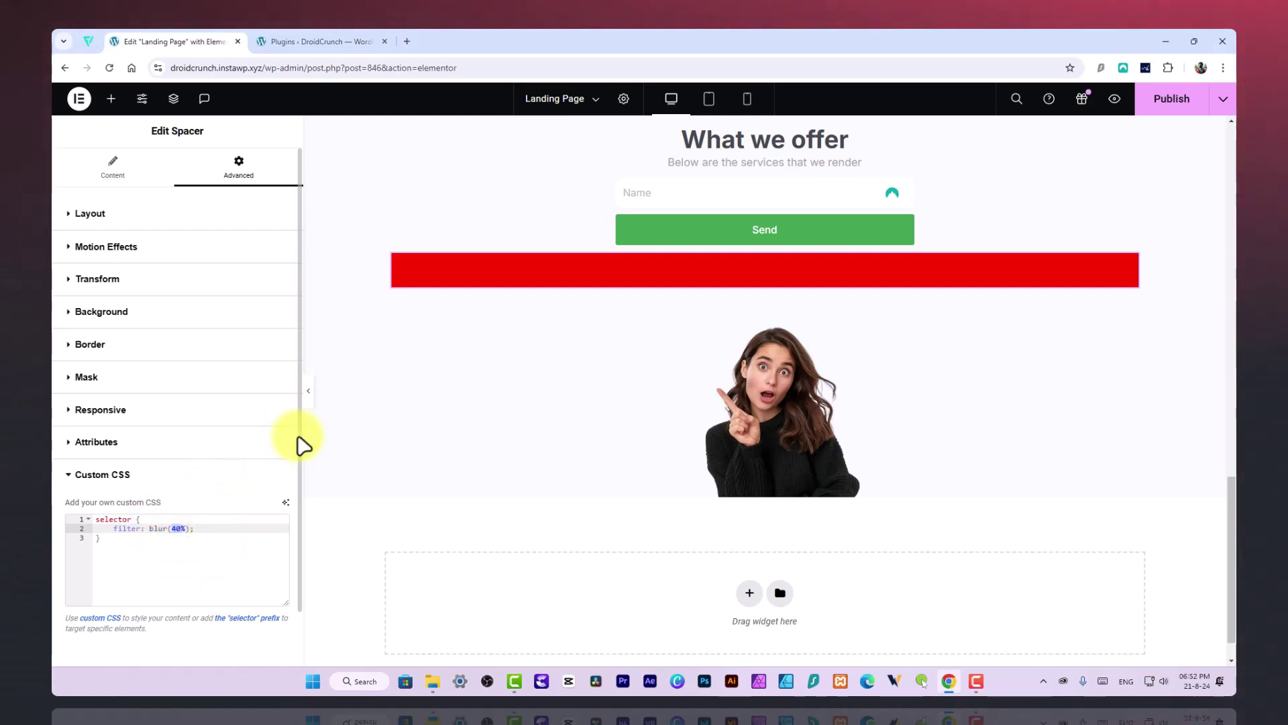
{"action": "type", "text": "2p"}
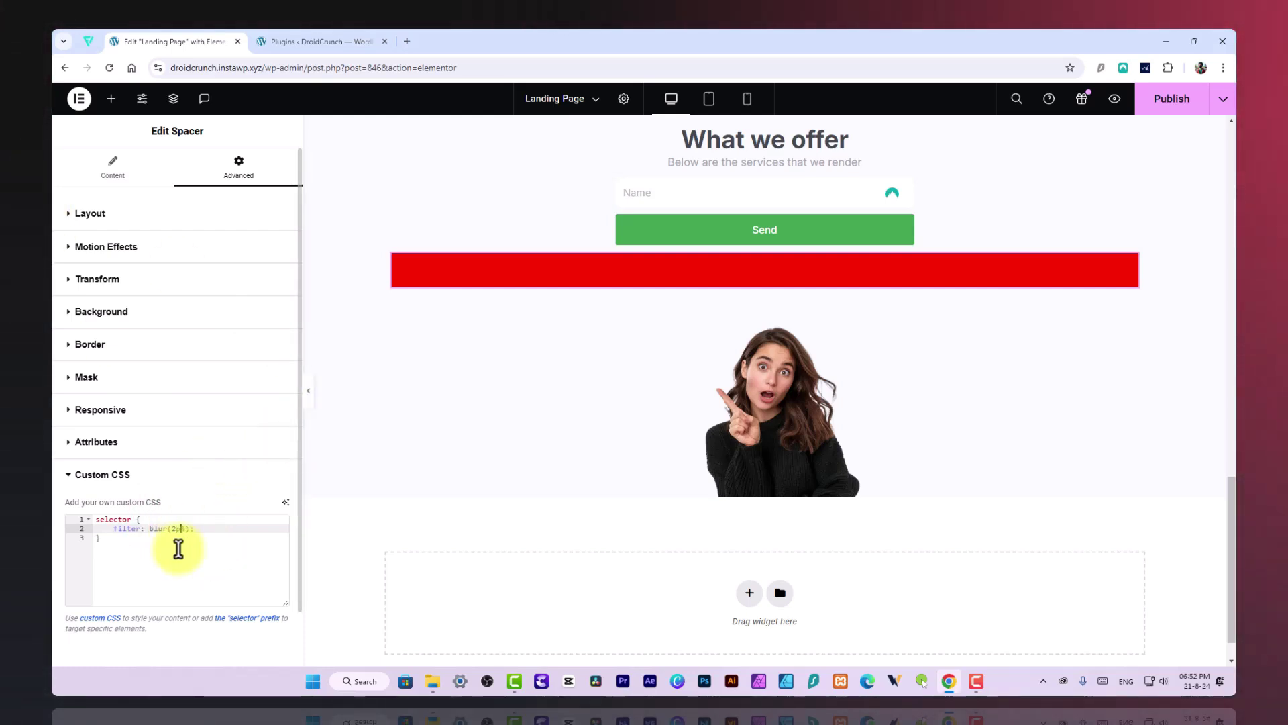
{"action": "type", "text": "x"}
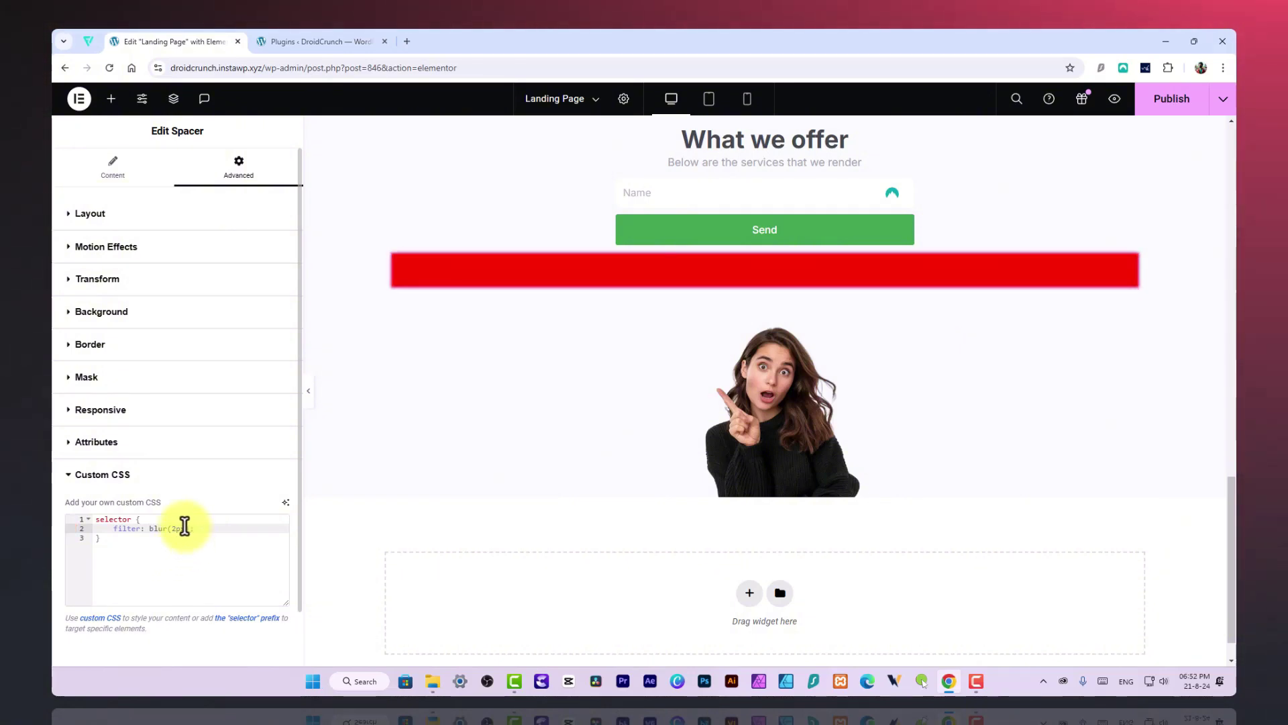
{"action": "type", "text": "10"}
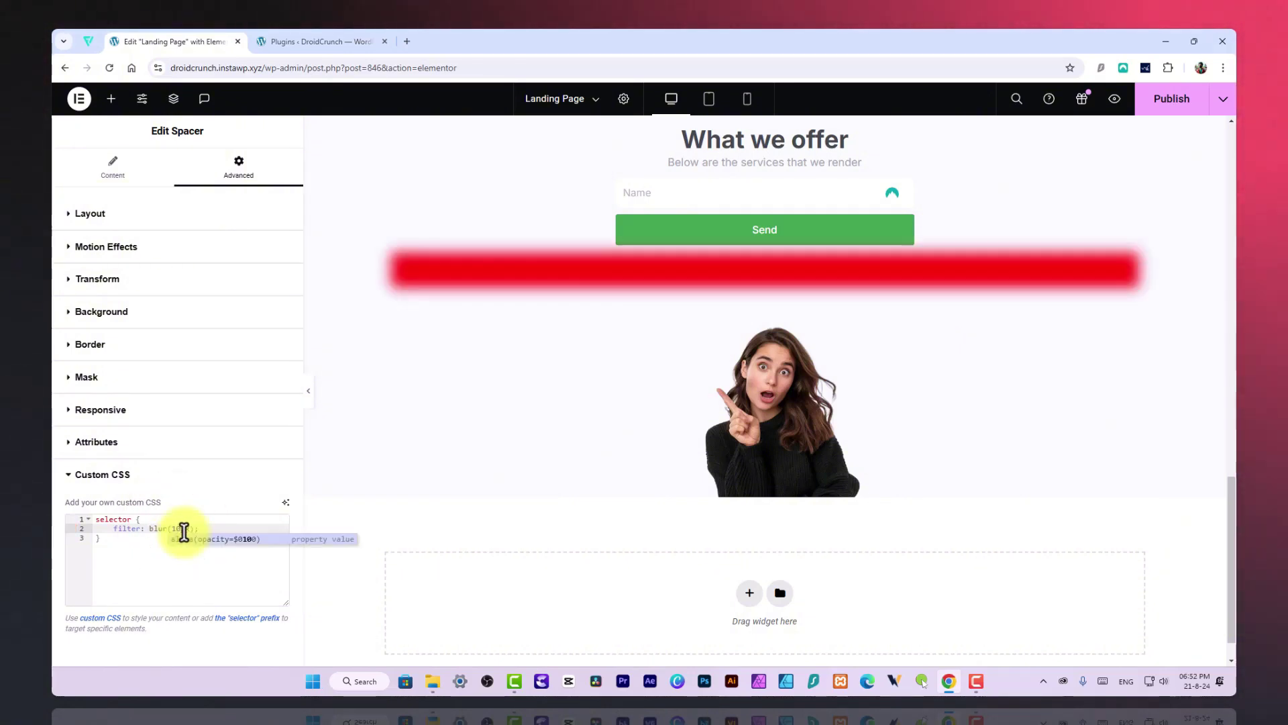
{"action": "left_click", "coordinate": [177, 528]}
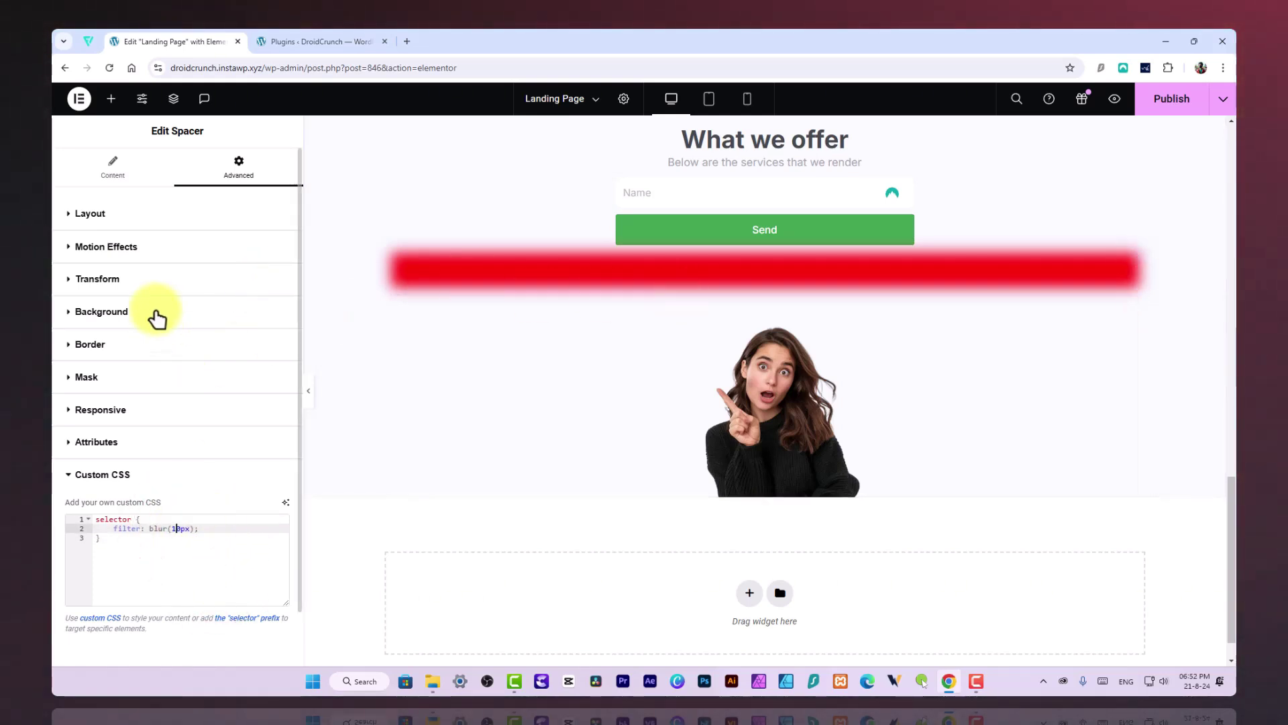
Step: Give the spacer a border radius of 400 px on all corners
{"action": "left_click", "coordinate": [106, 213]}
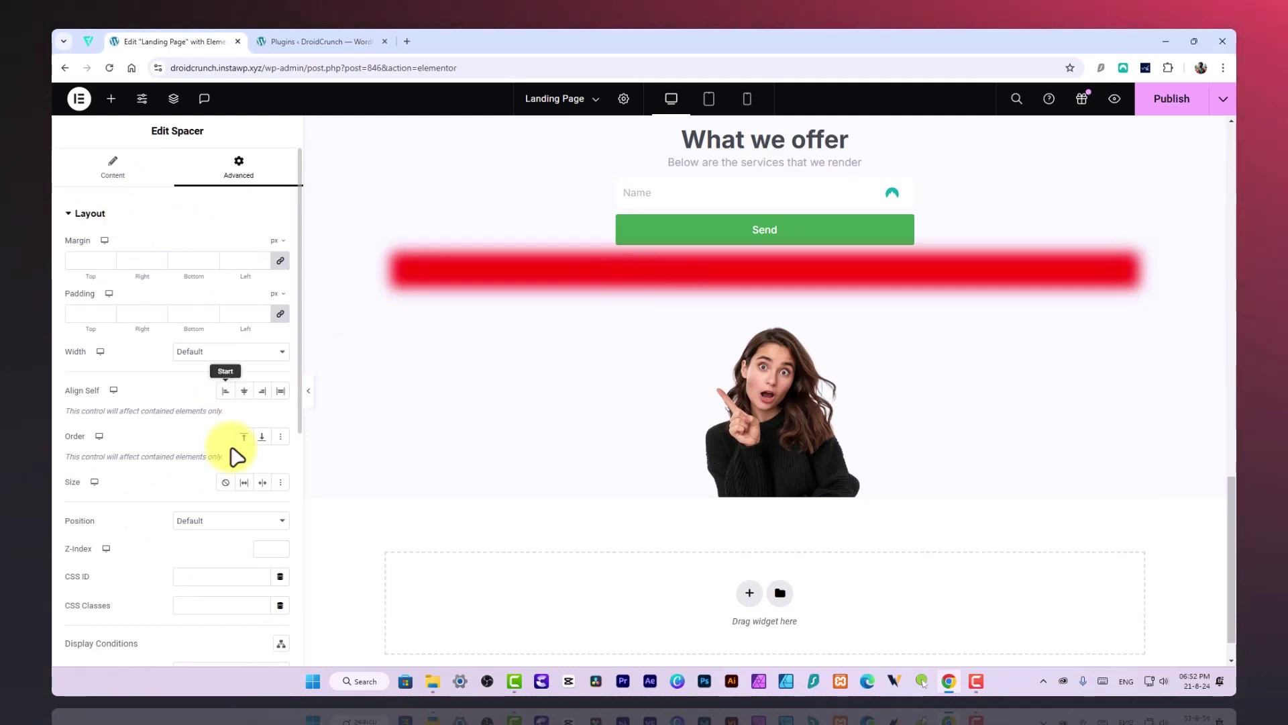
{"action": "left_click", "coordinate": [188, 345]}
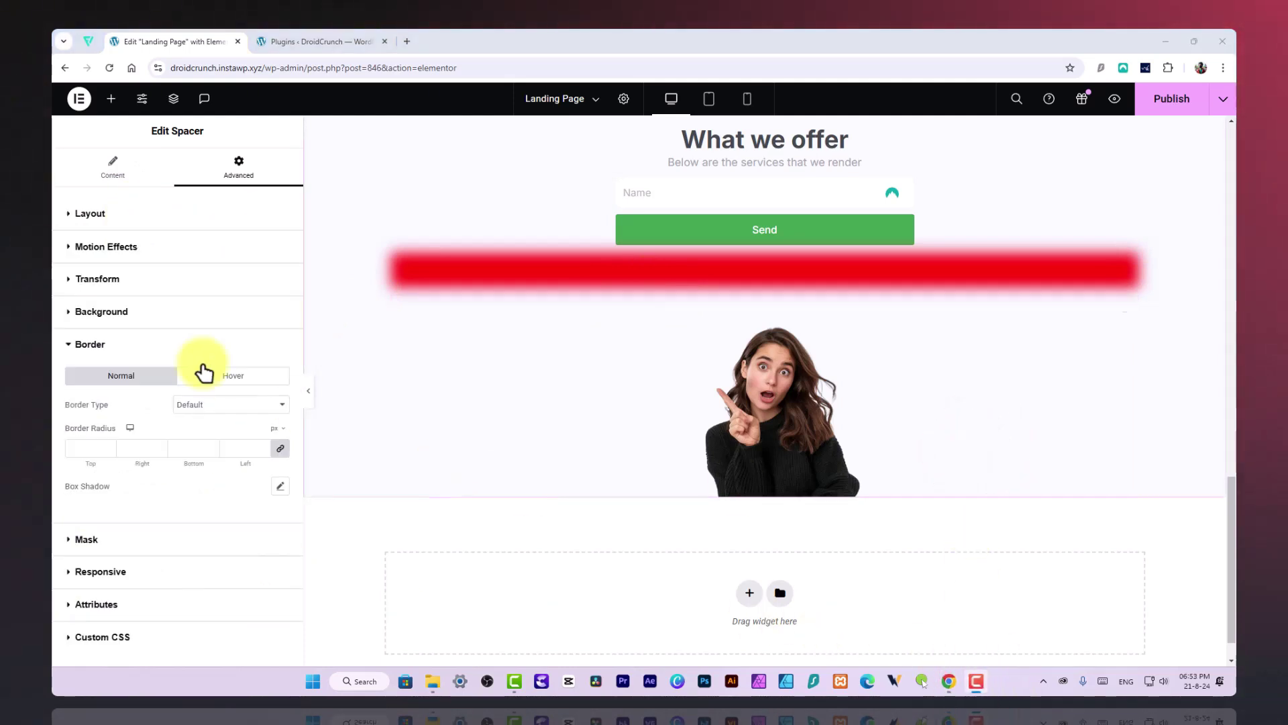
{"action": "left_click", "coordinate": [119, 346]}
{"action": "left_click", "coordinate": [121, 344]}
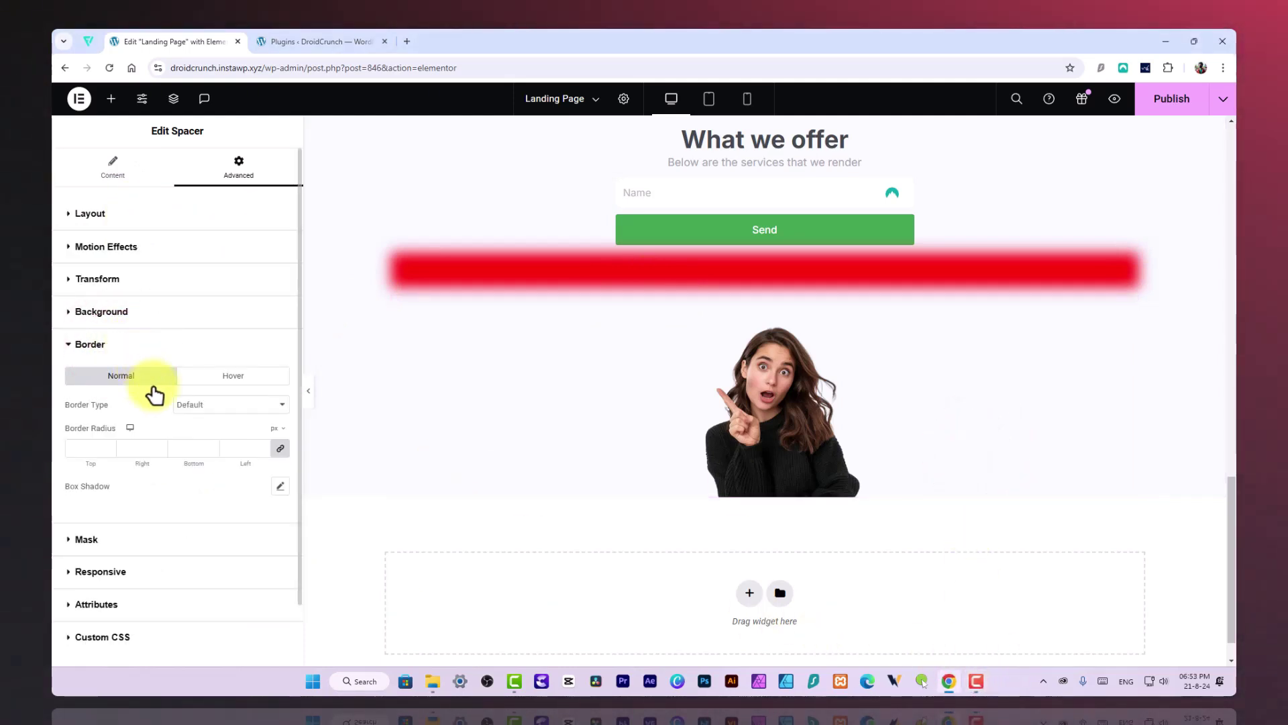
{"action": "left_click", "coordinate": [84, 446]}
{"action": "type", "text": "50"}
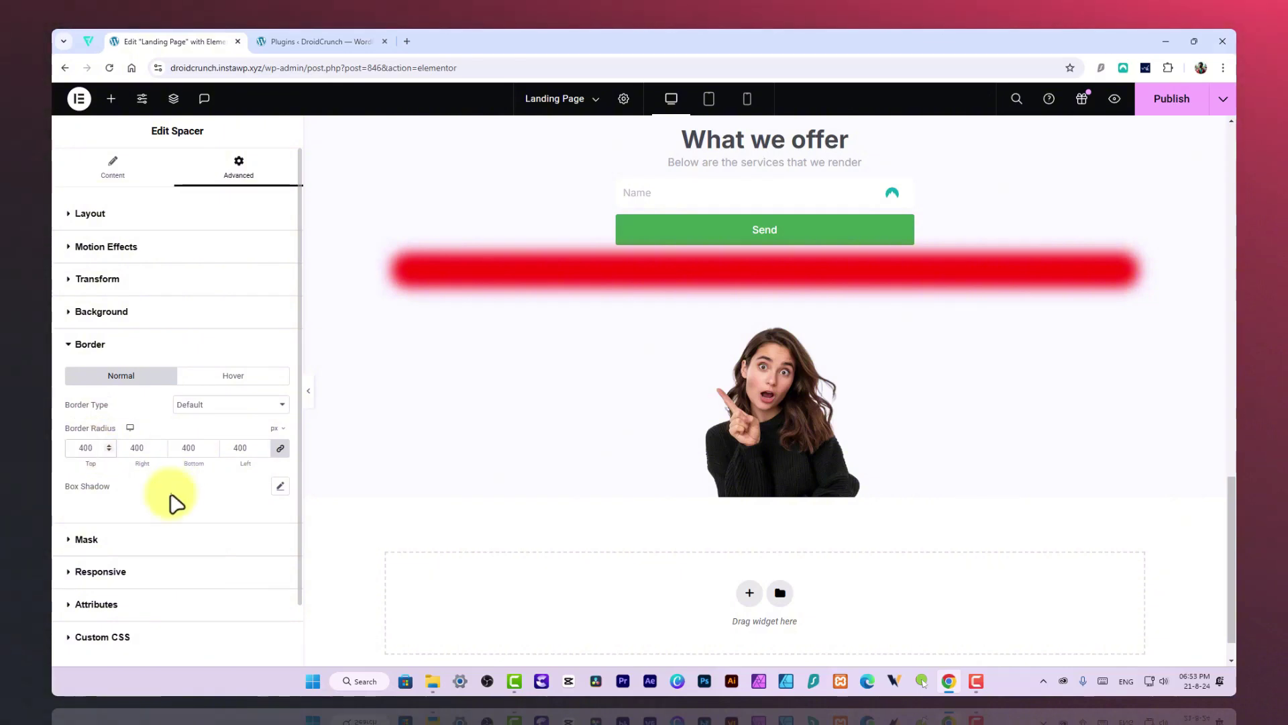
Step: Set the spacer's self-alignment to centre and its position to Absolute
{"action": "left_click", "coordinate": [141, 220]}
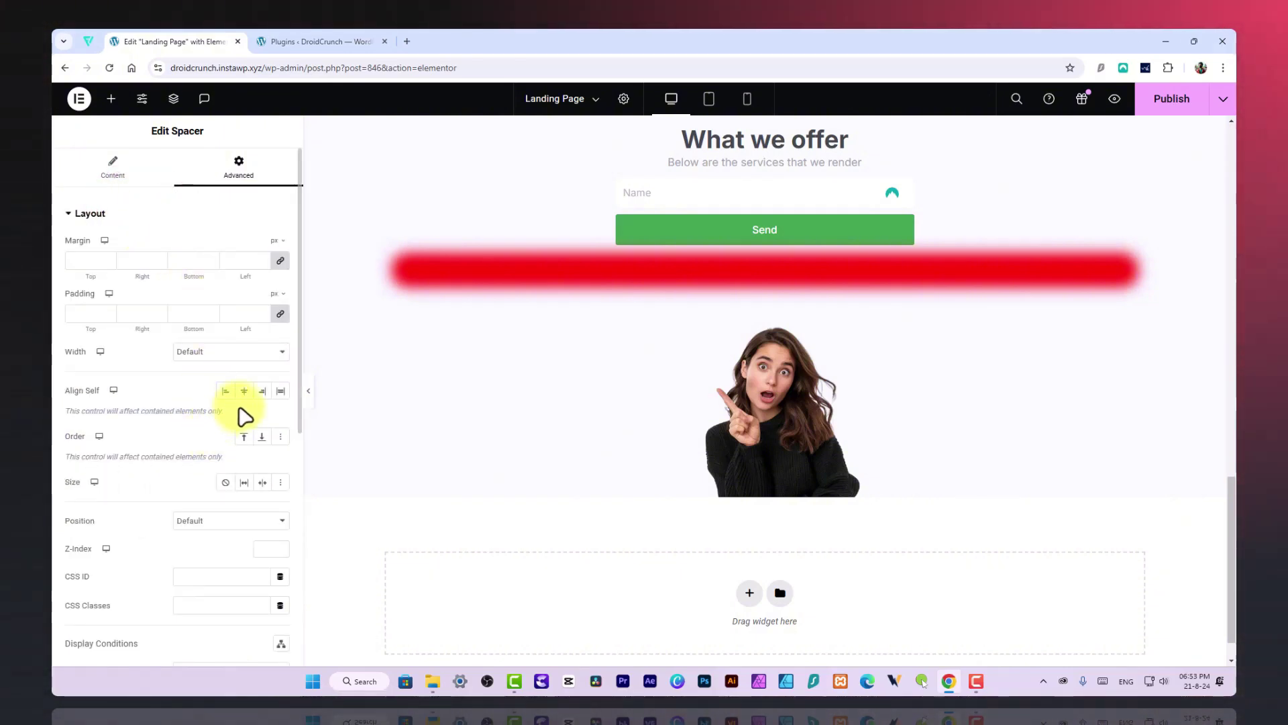
{"action": "left_click", "coordinate": [245, 391]}
{"action": "left_click", "coordinate": [211, 356]}
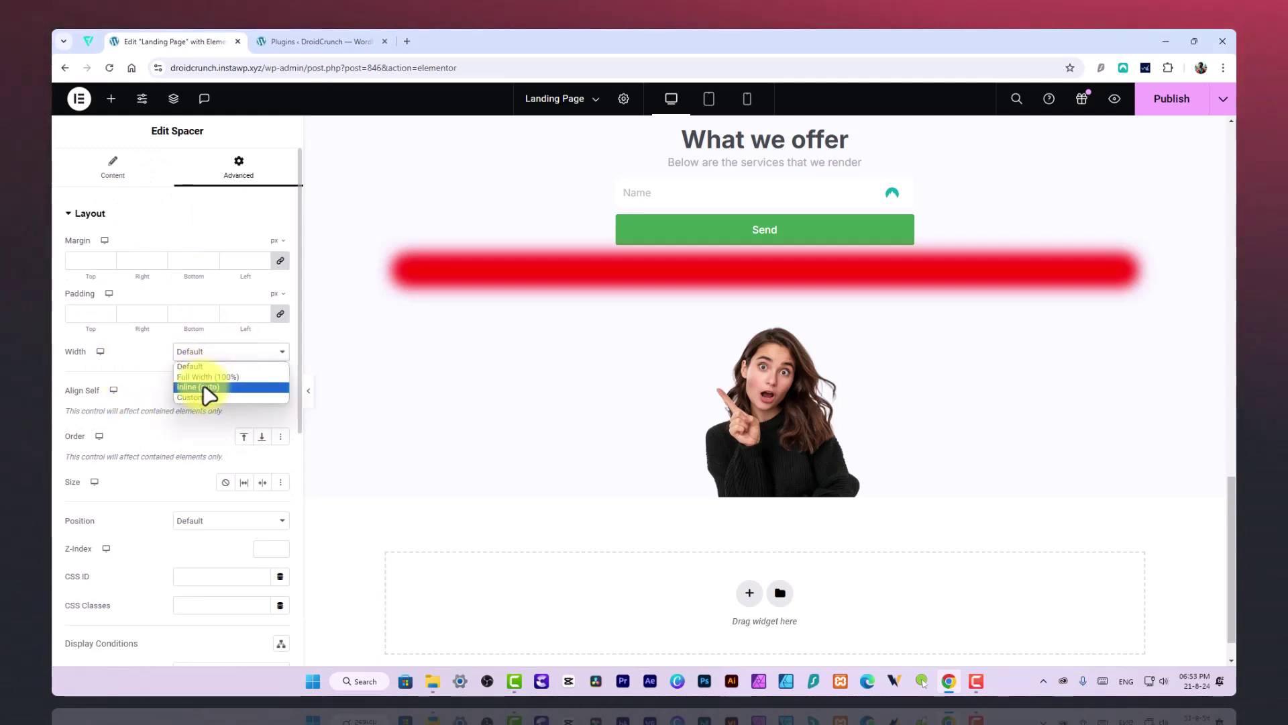
{"action": "left_click", "coordinate": [201, 522]}
{"action": "left_click", "coordinate": [201, 520]}
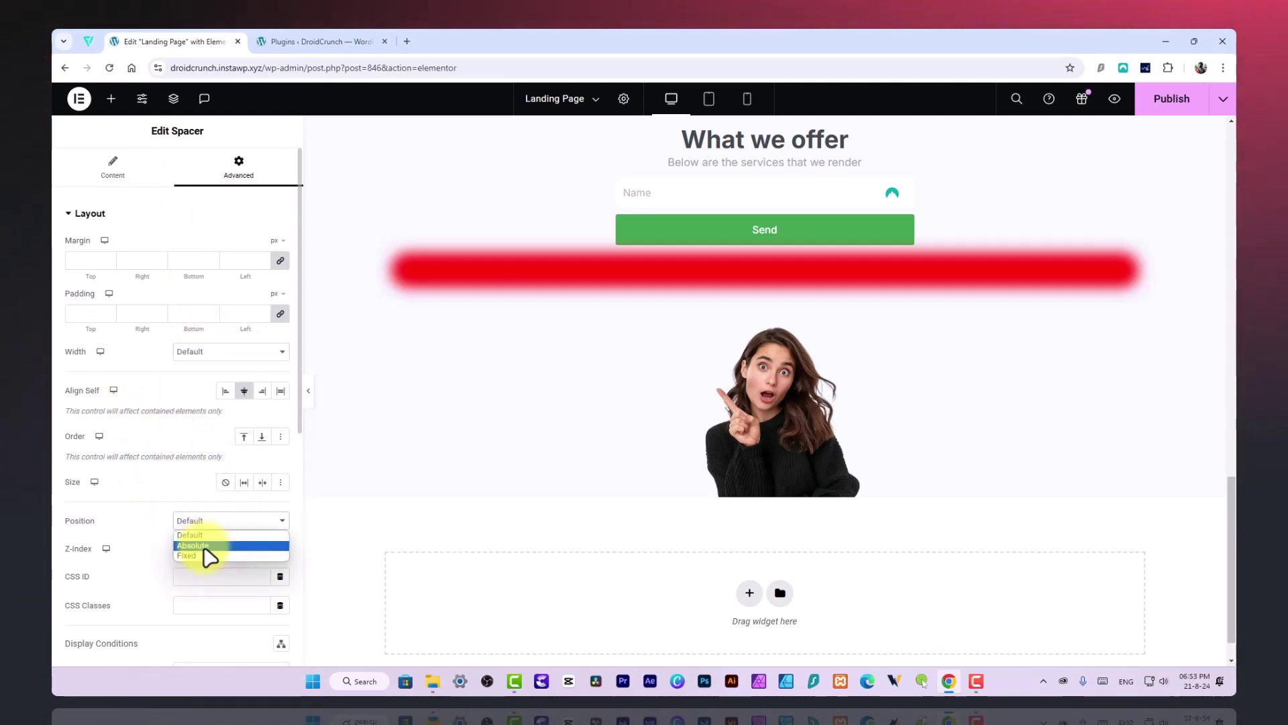
{"action": "left_click", "coordinate": [201, 546]}
Step: Move the red spacer below the Send button, at offsets of about 84 px horizontally and 274 px vertically
{"action": "scroll", "coordinate": [381, 338], "scroll_direction": "up", "scroll_amount": 1}
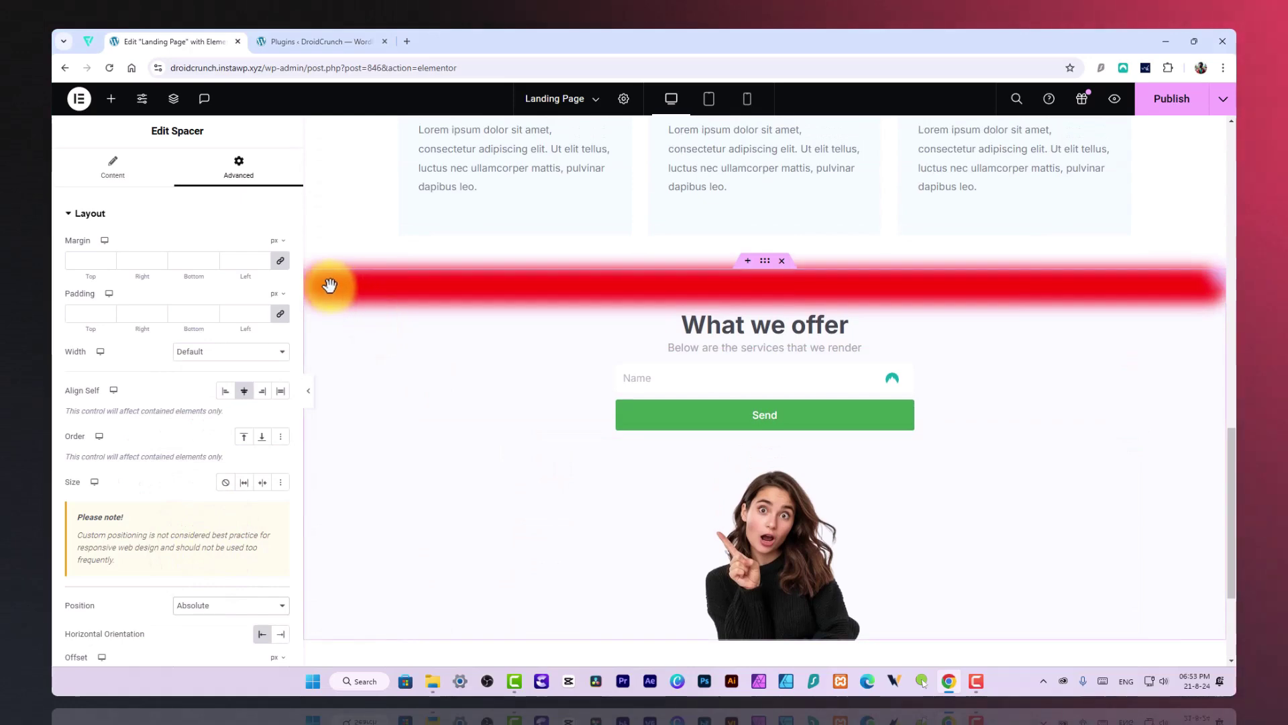
{"action": "left_click_drag", "start_coordinate": [330, 285], "coordinate": [384, 473]}
{"action": "scroll", "coordinate": [185, 478], "scroll_direction": "down", "scroll_amount": 2}
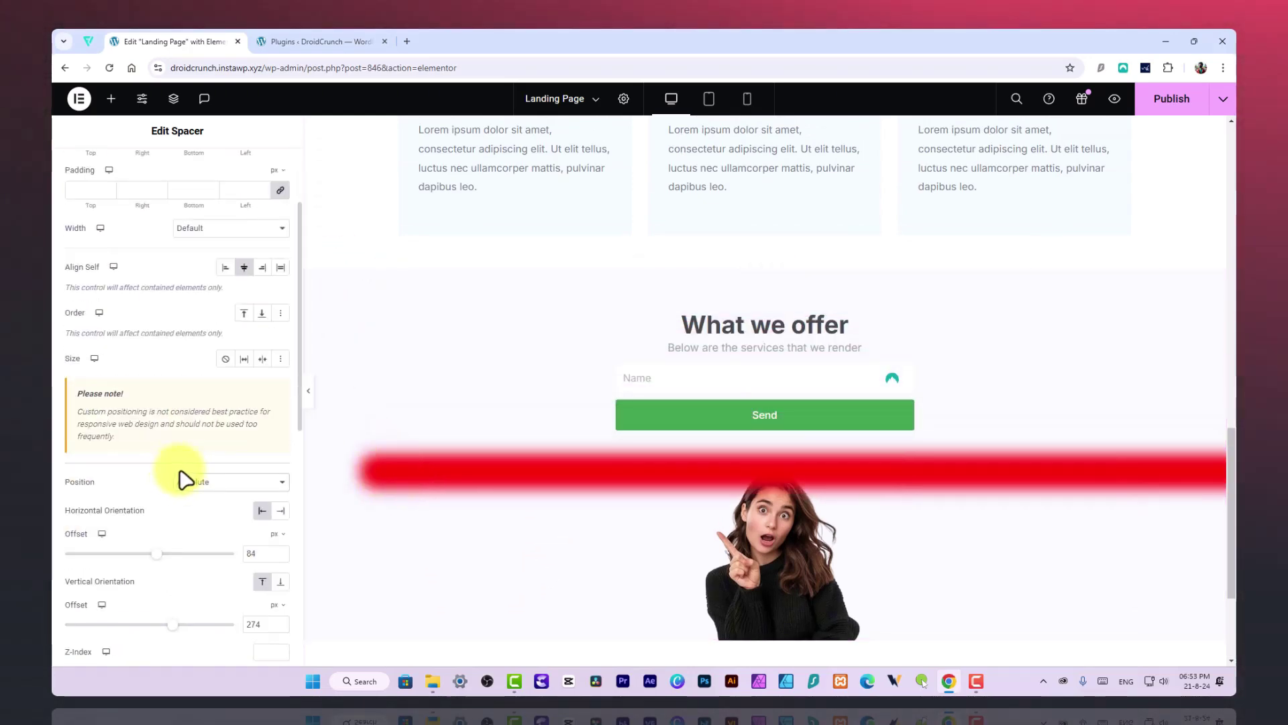
{"action": "scroll", "coordinate": [181, 510], "scroll_direction": "down", "scroll_amount": 5}
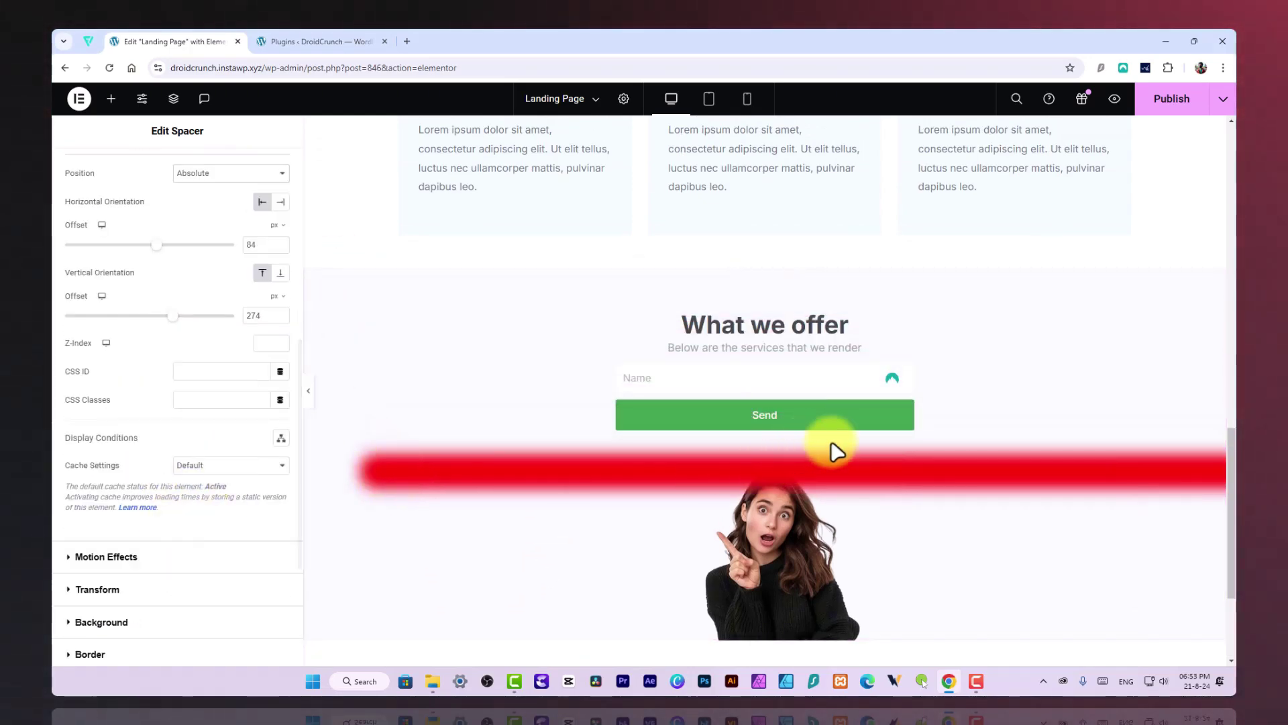
Step: Turn on the spacer's mask with a Circle shape, keeping the size on Fit
{"action": "left_click", "coordinate": [960, 461]}
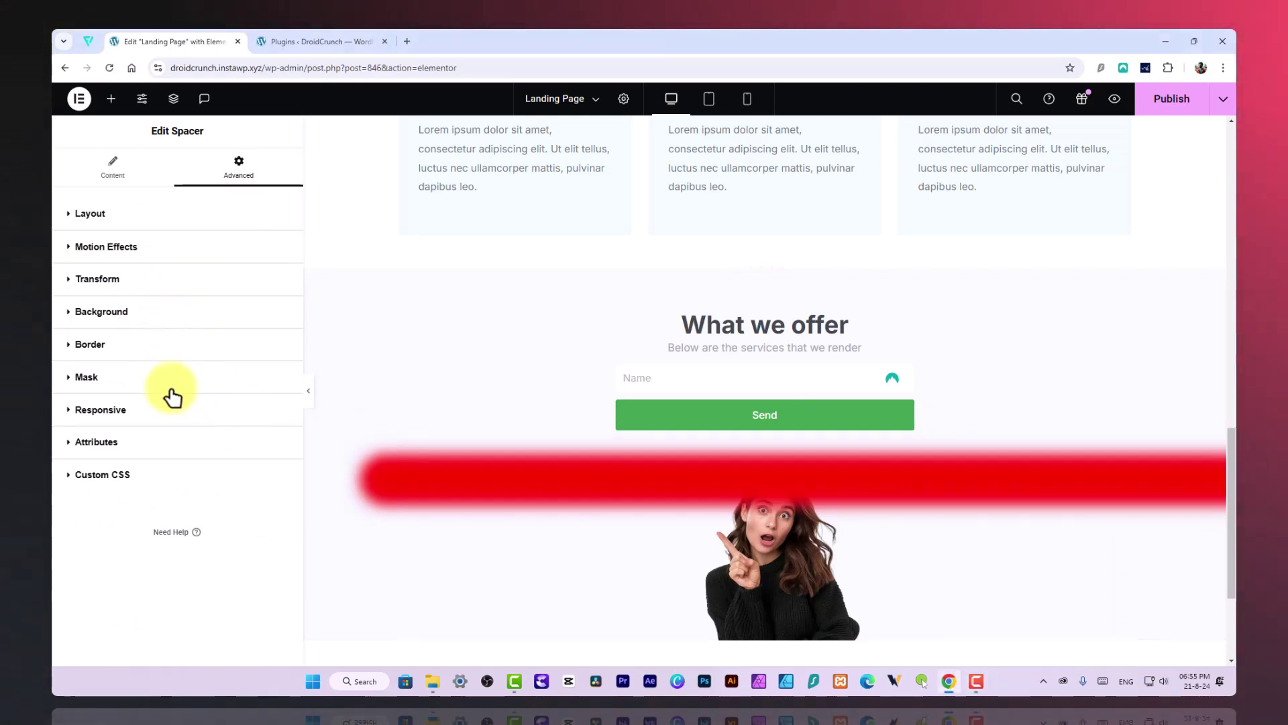
{"action": "left_click", "coordinate": [100, 311]}
{"action": "scroll", "coordinate": [167, 564], "scroll_direction": "down", "scroll_amount": 2}
{"action": "left_click", "coordinate": [104, 474]}
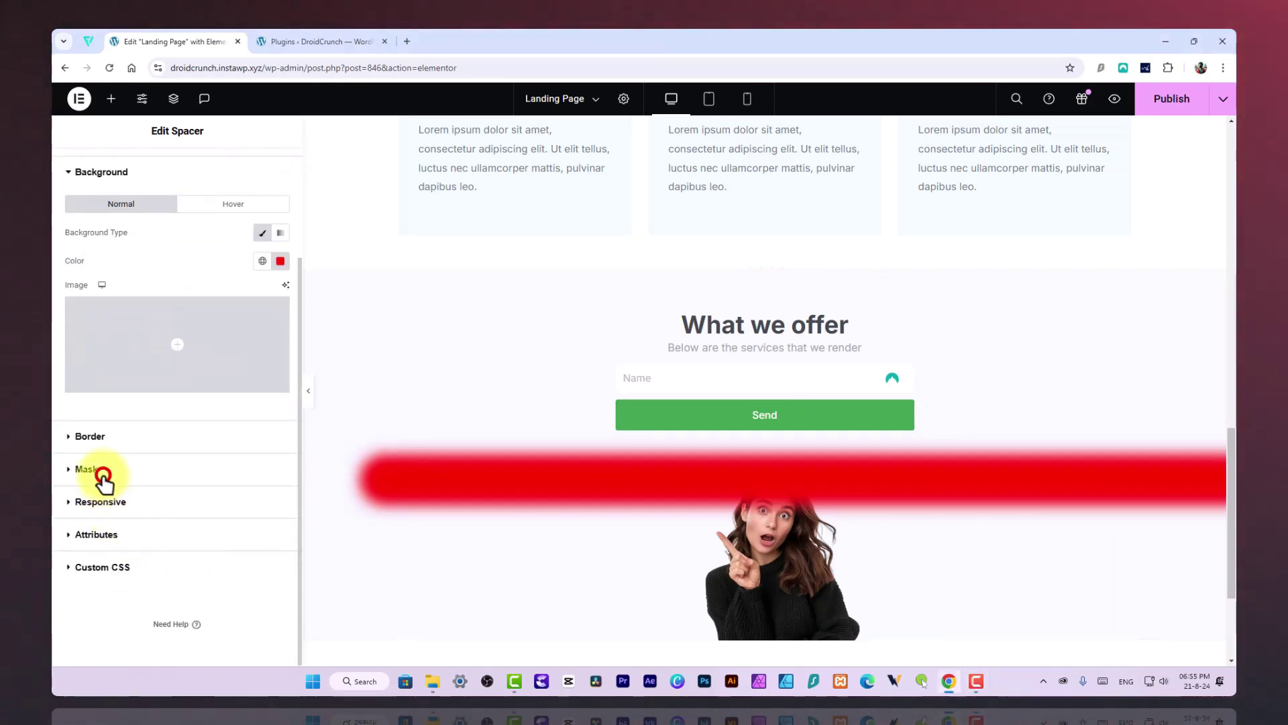
{"action": "left_click", "coordinate": [262, 406]}
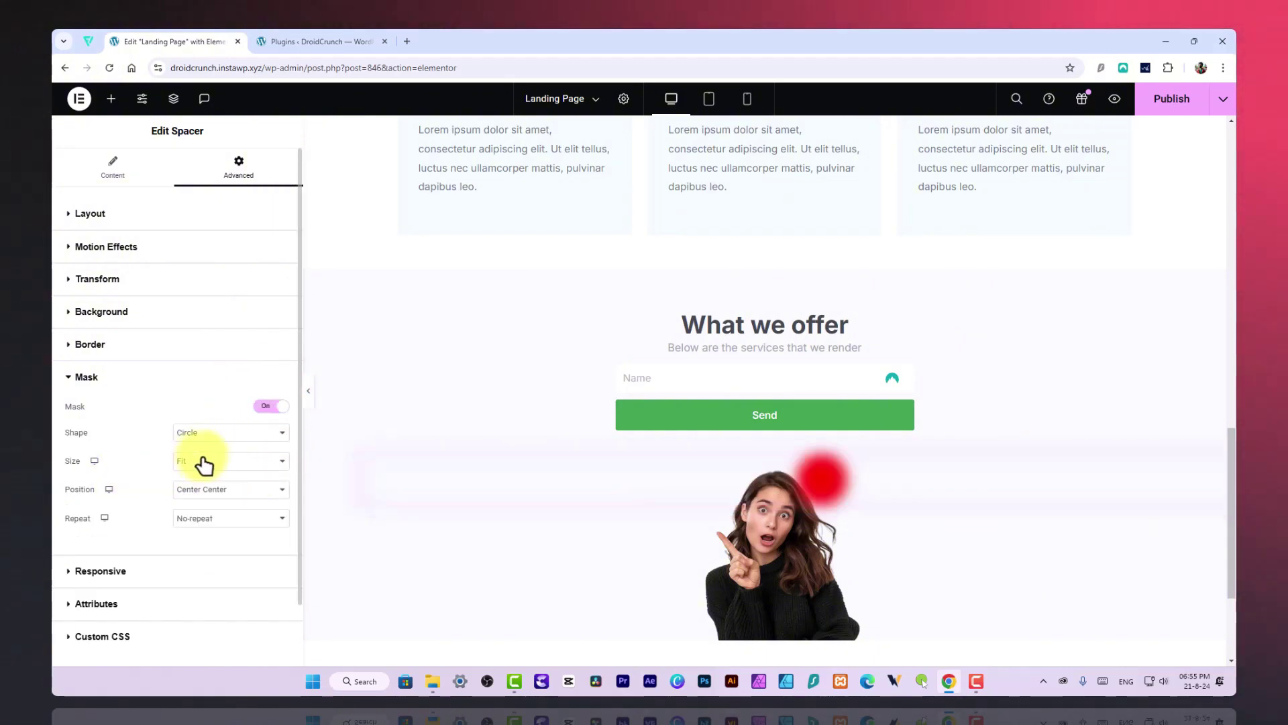
{"action": "left_click", "coordinate": [203, 462]}
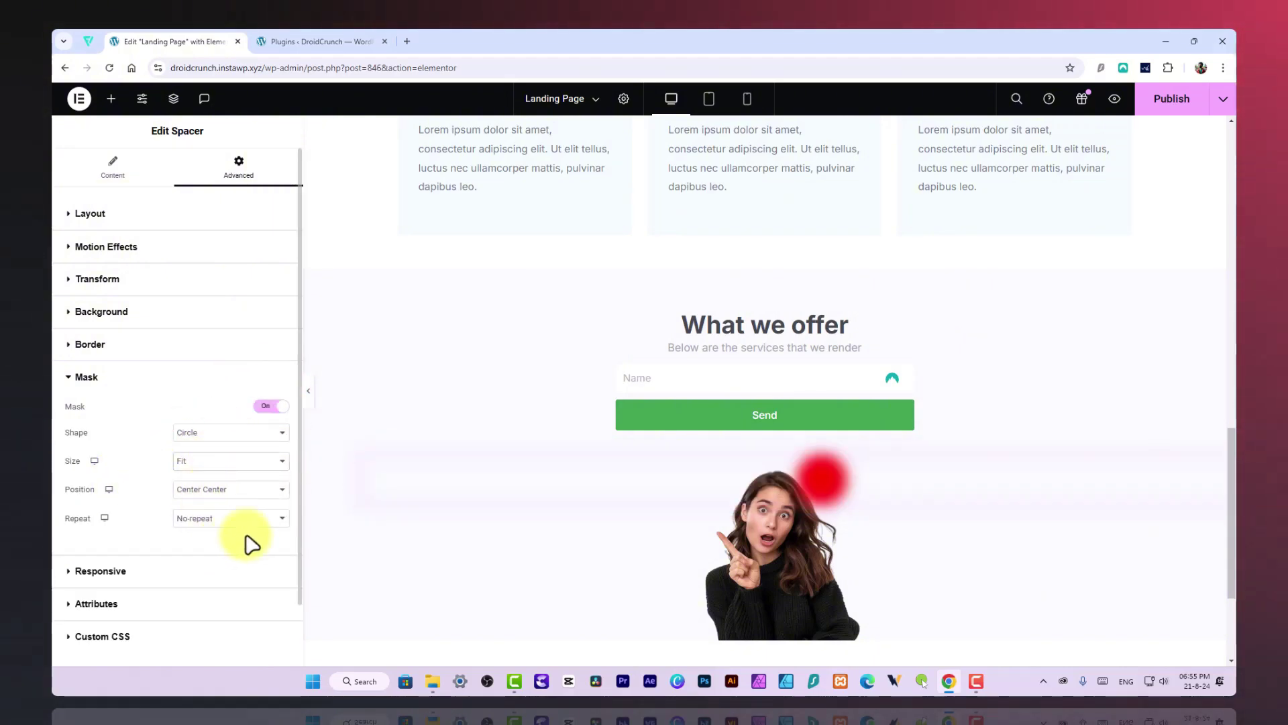
Step: Increase the spacer's space to about 486 px and move the red circle to the left of the form
{"action": "left_click", "coordinate": [100, 213]}
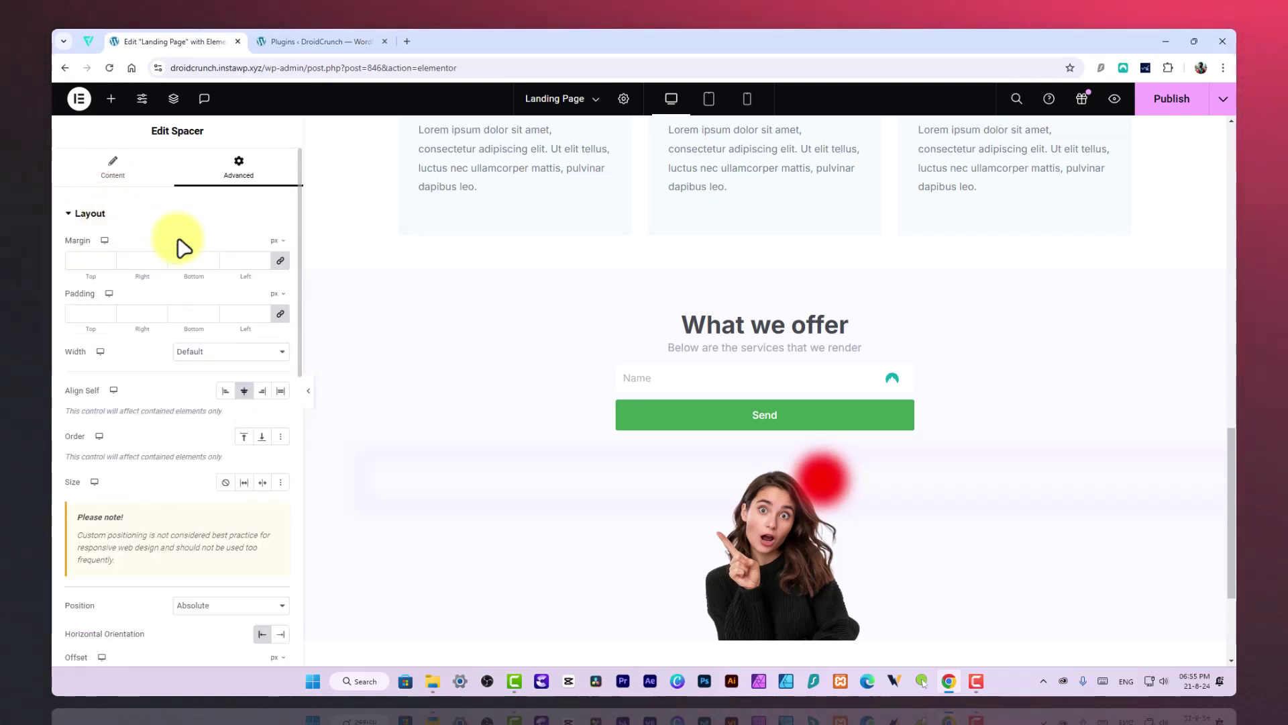
{"action": "left_click", "coordinate": [114, 174]}
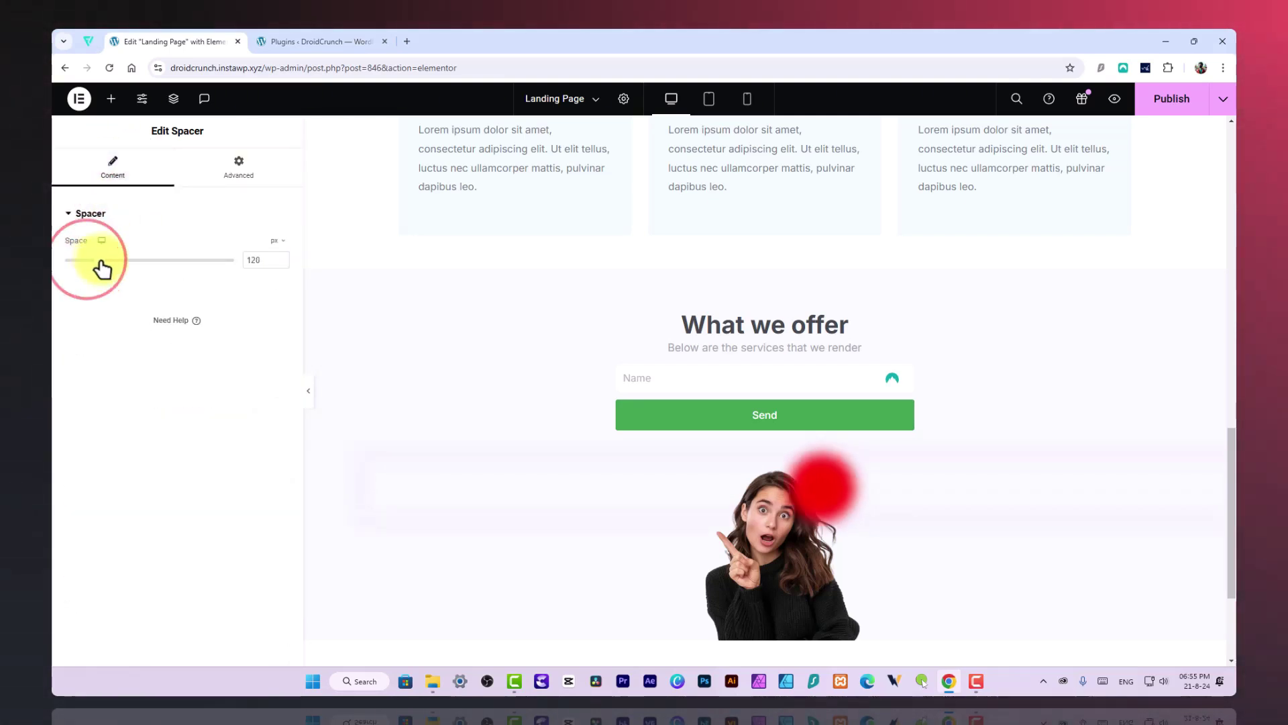
{"action": "left_click_drag", "start_coordinate": [138, 261], "coordinate": [203, 290]}
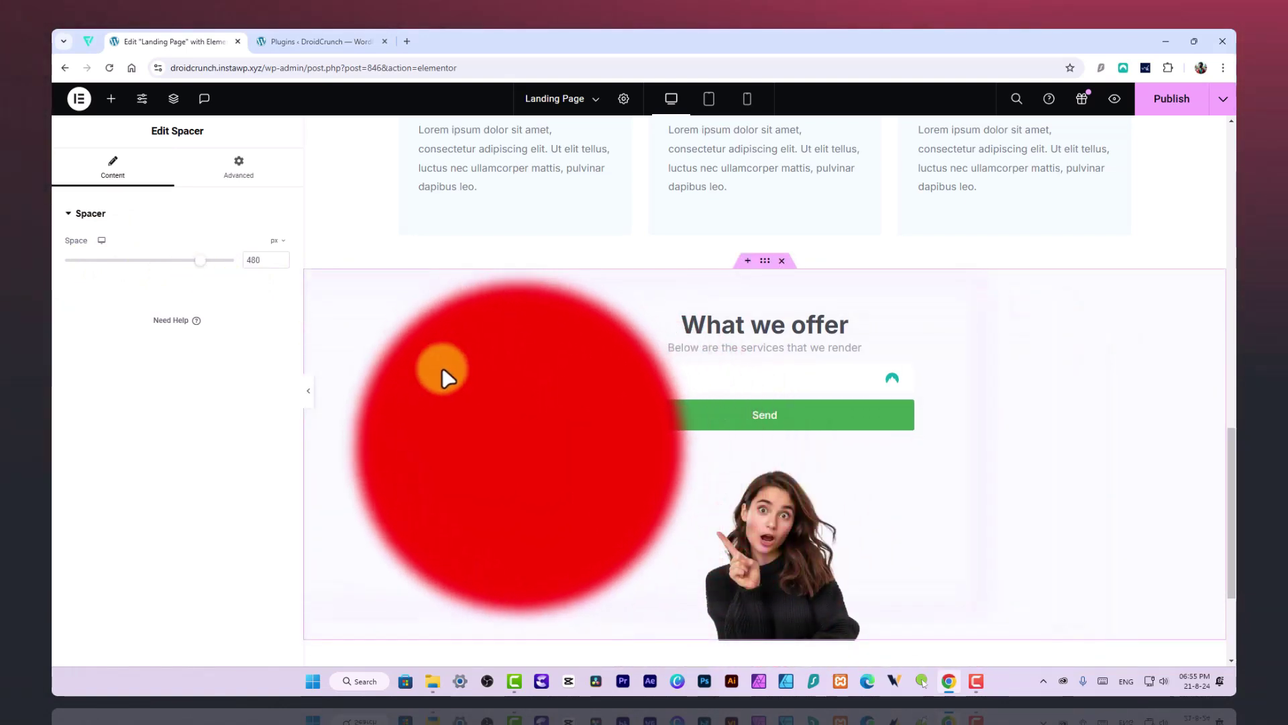
Step: Set the spacer's custom CSS blur to 150px and move the red glow to the right of the form, about 473 px horizontal offset
{"action": "left_click", "coordinate": [223, 168]}
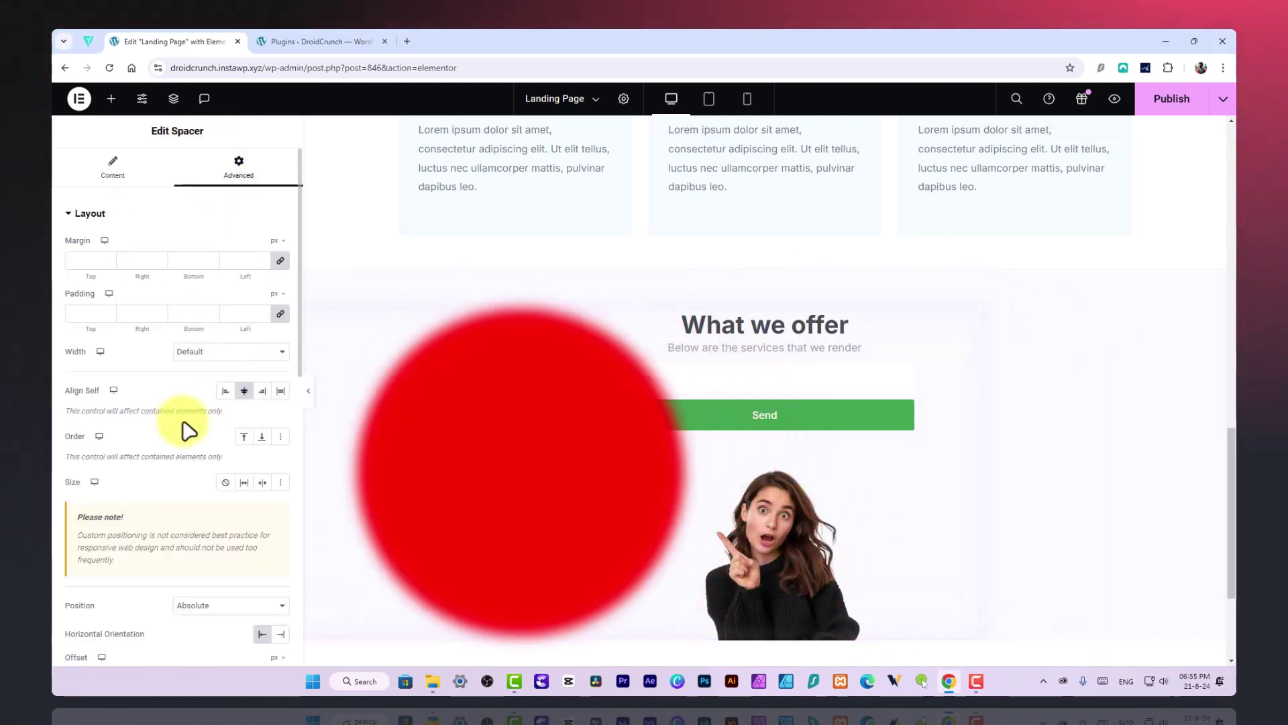
{"action": "scroll", "coordinate": [187, 431], "scroll_direction": "down", "scroll_amount": 10}
{"action": "left_click", "coordinate": [131, 570]}
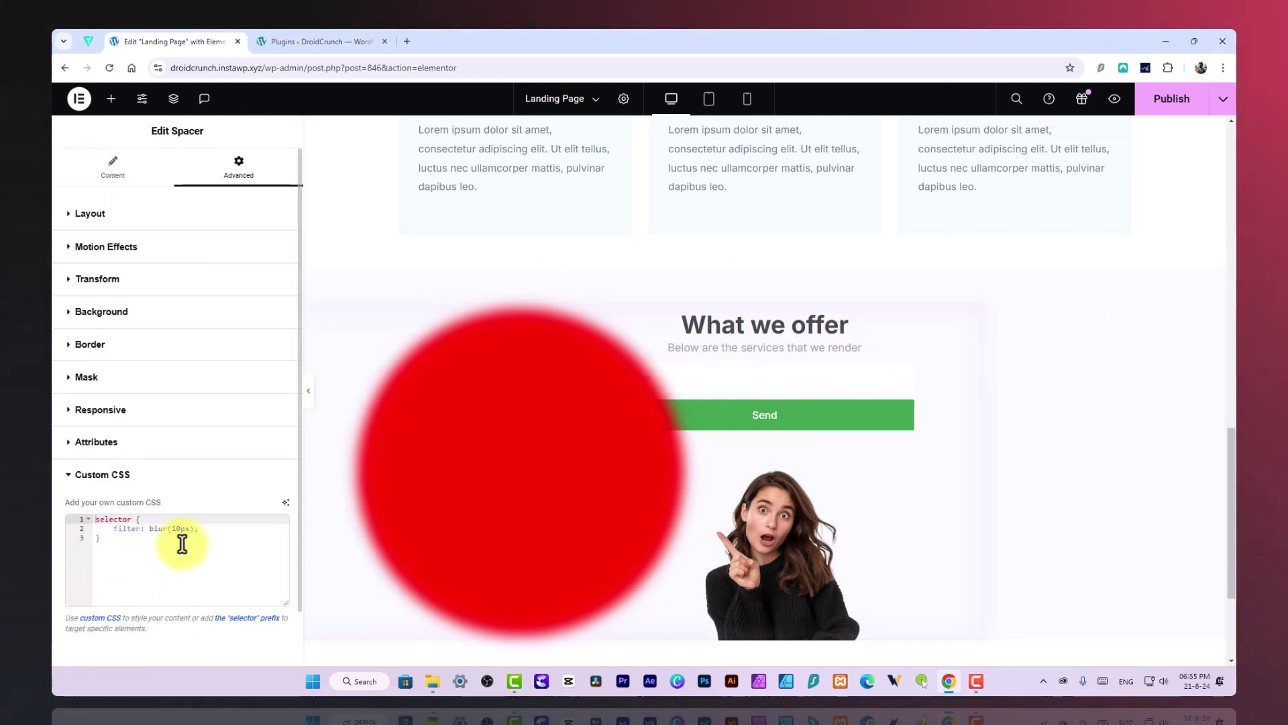
{"action": "left_click", "coordinate": [180, 528]}
{"action": "type", "text": "0"}
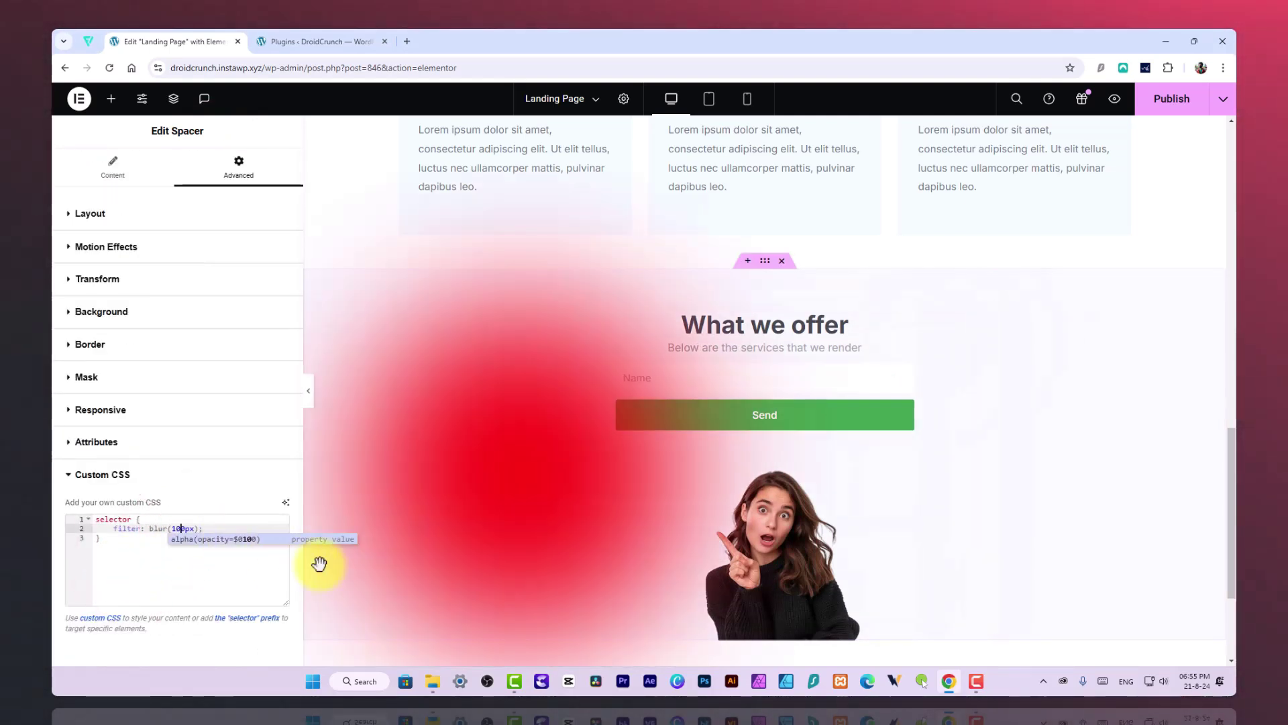
{"action": "type", "text": "0"}
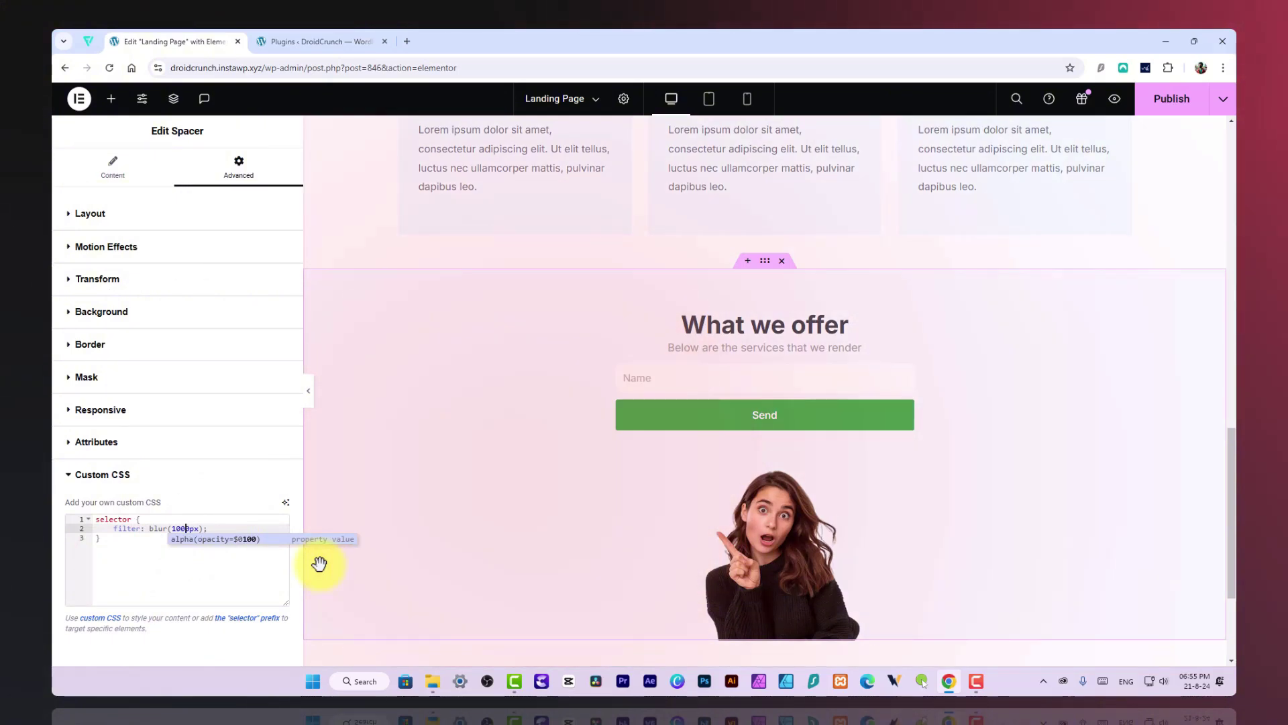
{"action": "key", "text": "BackSpace"}
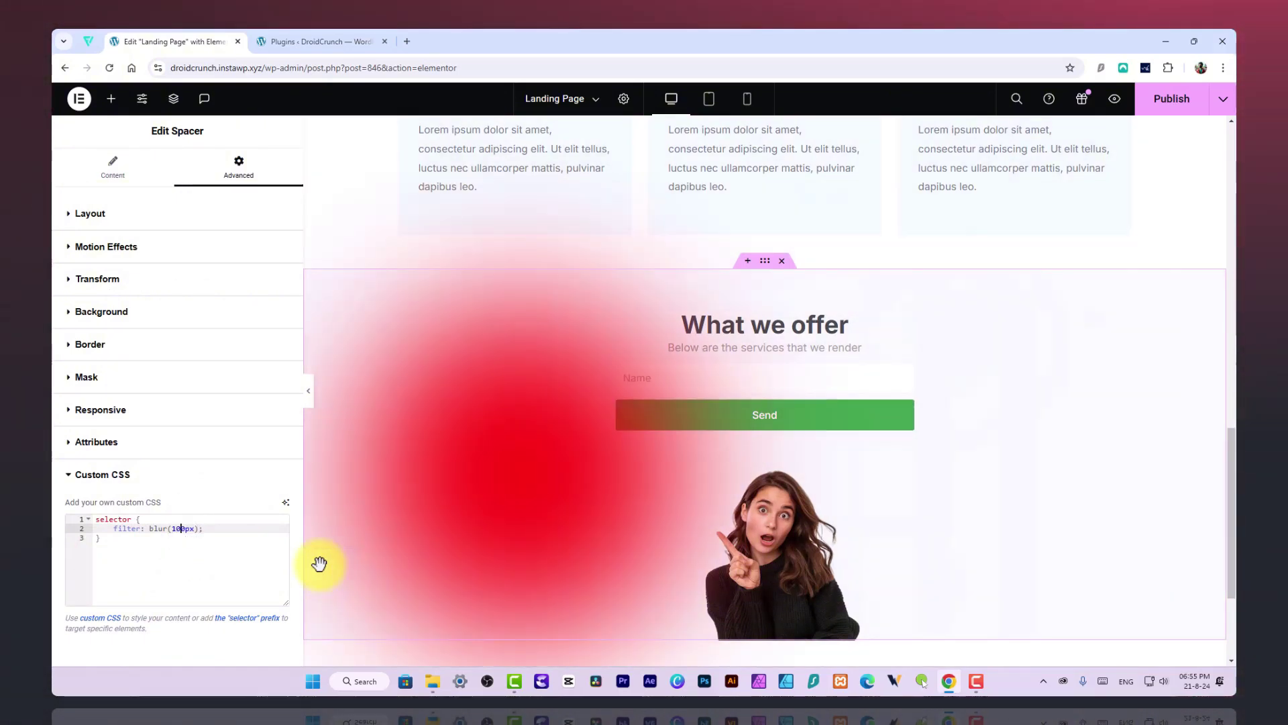
{"action": "key", "text": "BackSpace"}
{"action": "type", "text": "5"}
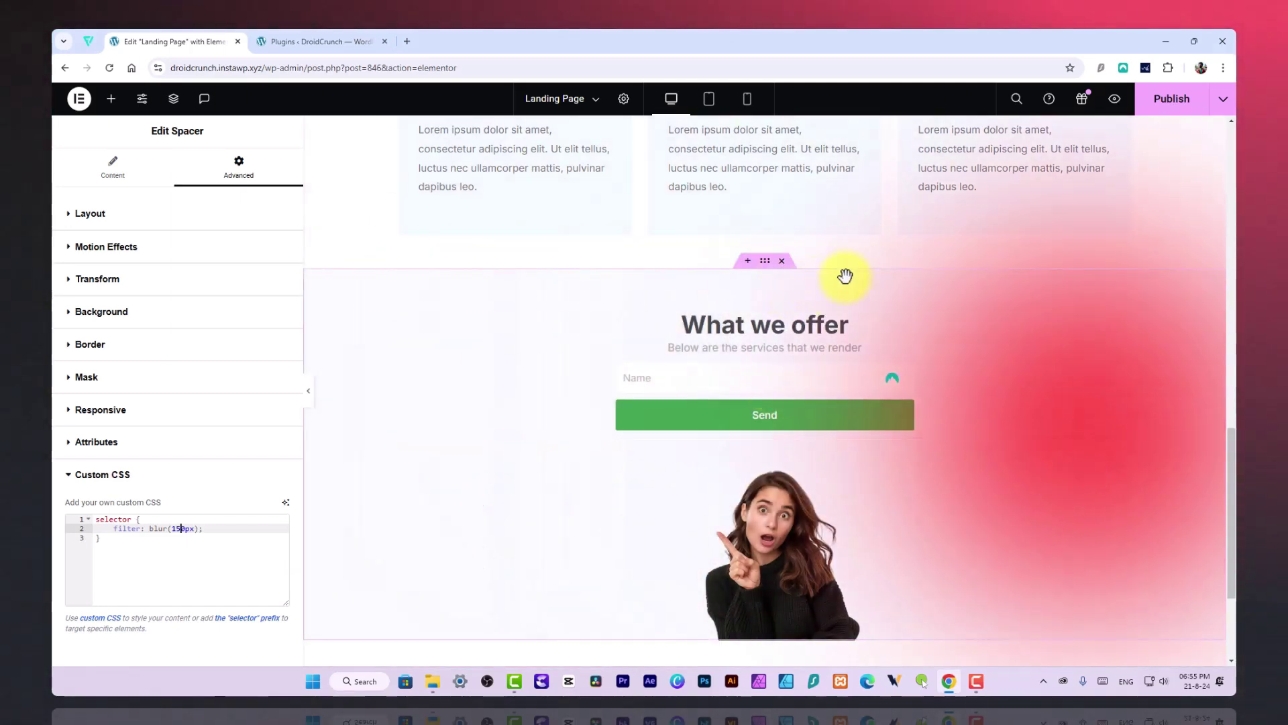
Step: Set the spacer's z-index to -1 so the red glow sits behind the service boxes and the form section
{"action": "scroll", "coordinate": [940, 288], "scroll_direction": "up", "scroll_amount": 5}
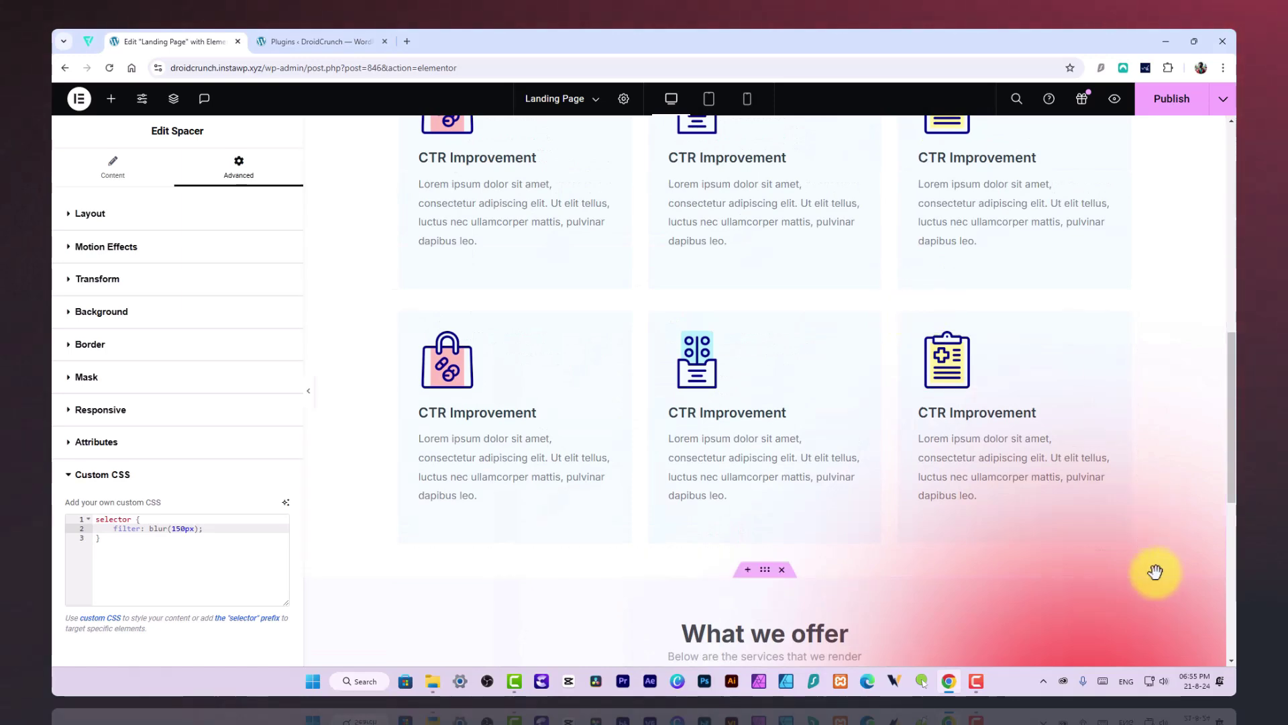
{"action": "scroll", "coordinate": [1150, 569], "scroll_direction": "down", "scroll_amount": 4}
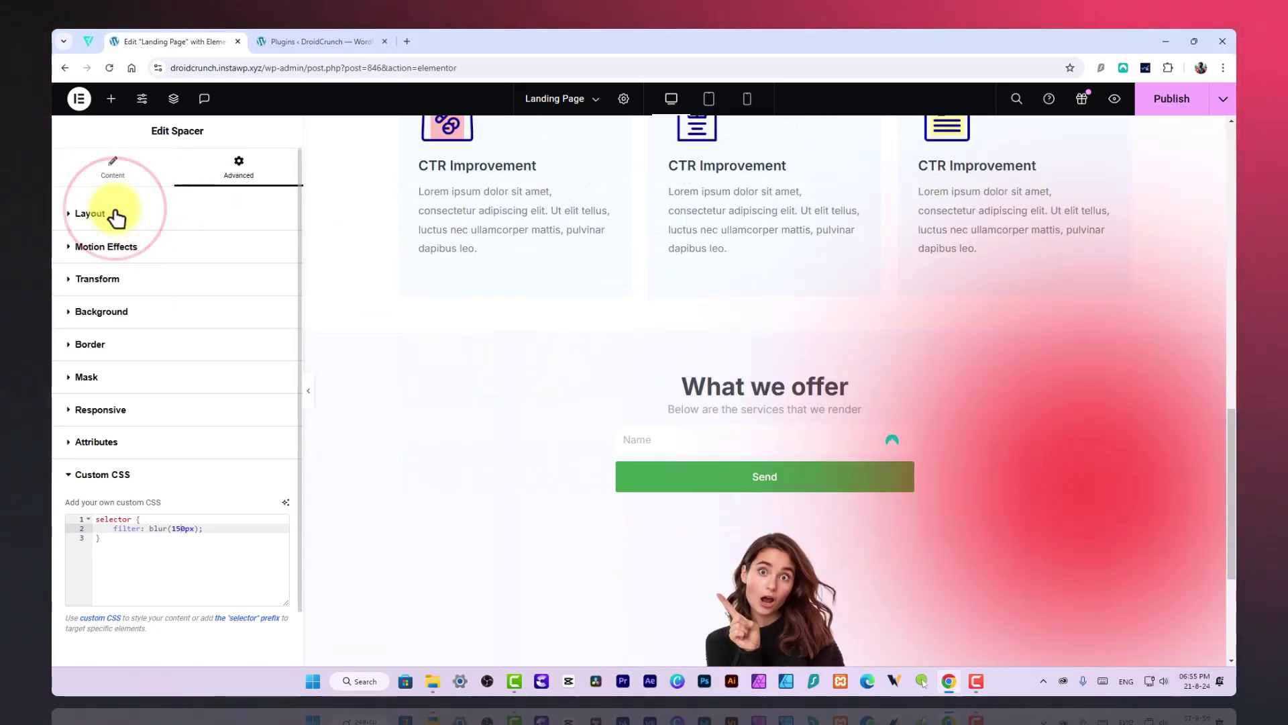
{"action": "left_click", "coordinate": [90, 213]}
{"action": "scroll", "coordinate": [161, 537], "scroll_direction": "down", "scroll_amount": 5}
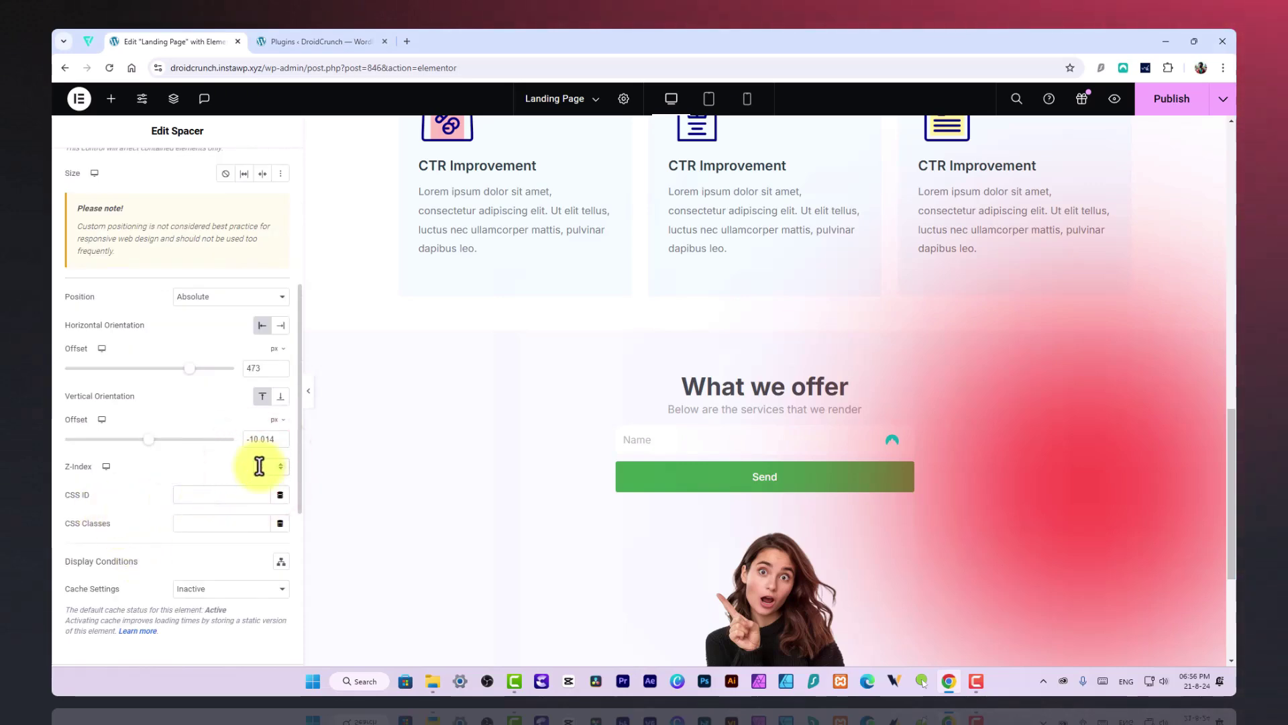
{"action": "scroll", "coordinate": [1116, 363], "scroll_direction": "up", "scroll_amount": 3}
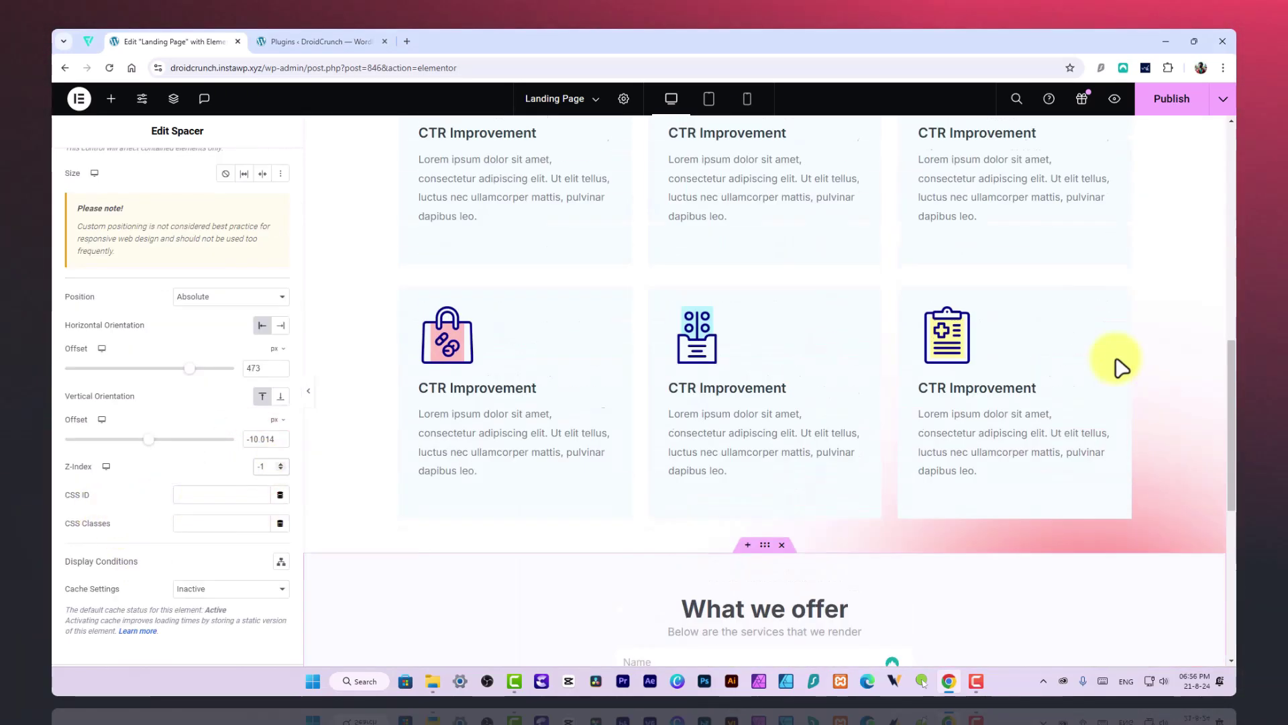
Step: Set the spacer's z-index to 1 and compare how the red glow overlaps the service boxes and the form section
{"action": "scroll", "coordinate": [1145, 299], "scroll_direction": "down", "scroll_amount": 3}
{"action": "scroll", "coordinate": [1179, 423], "scroll_direction": "up", "scroll_amount": 2}
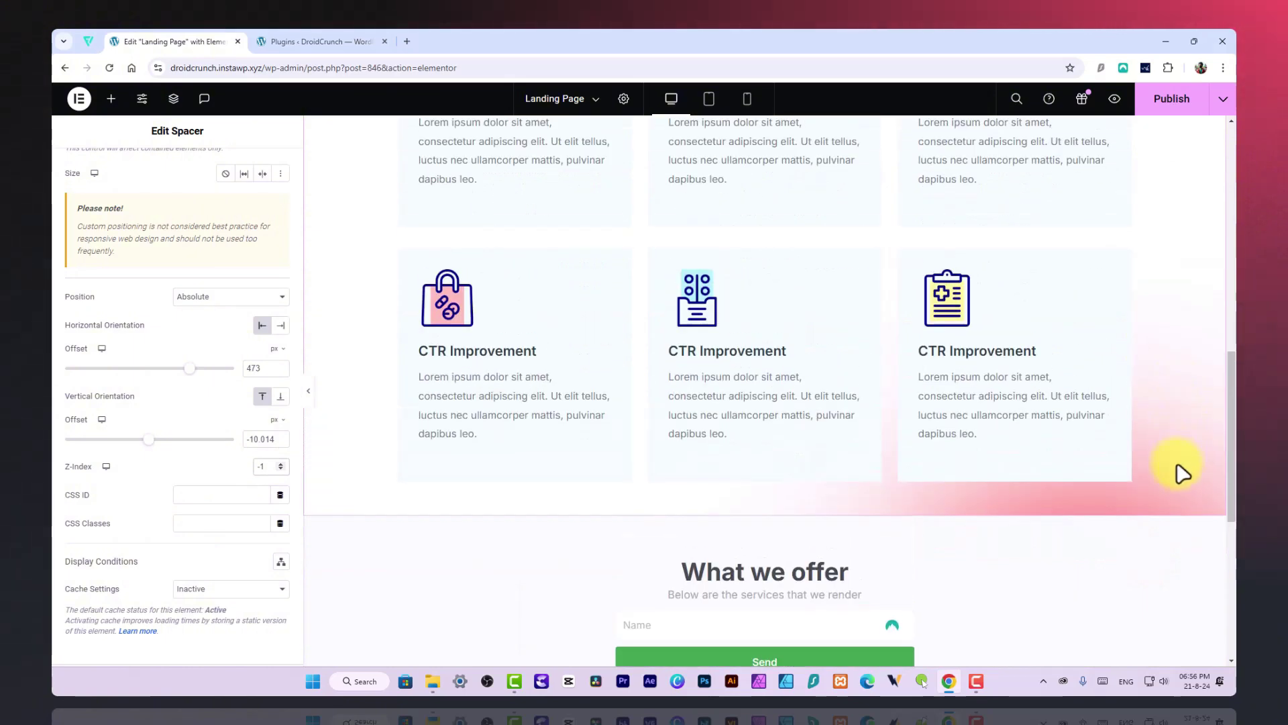
{"action": "scroll", "coordinate": [1087, 497], "scroll_direction": "down", "scroll_amount": 4}
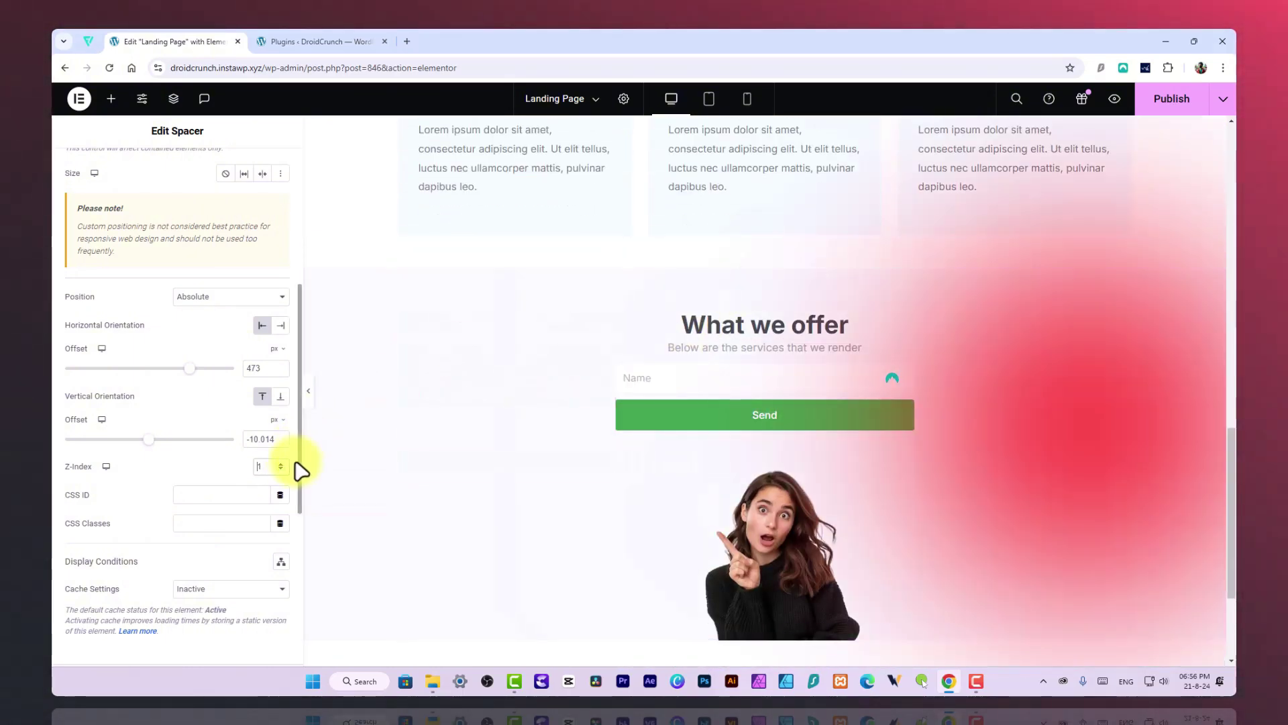
{"action": "scroll", "coordinate": [956, 344], "scroll_direction": "up", "scroll_amount": 6}
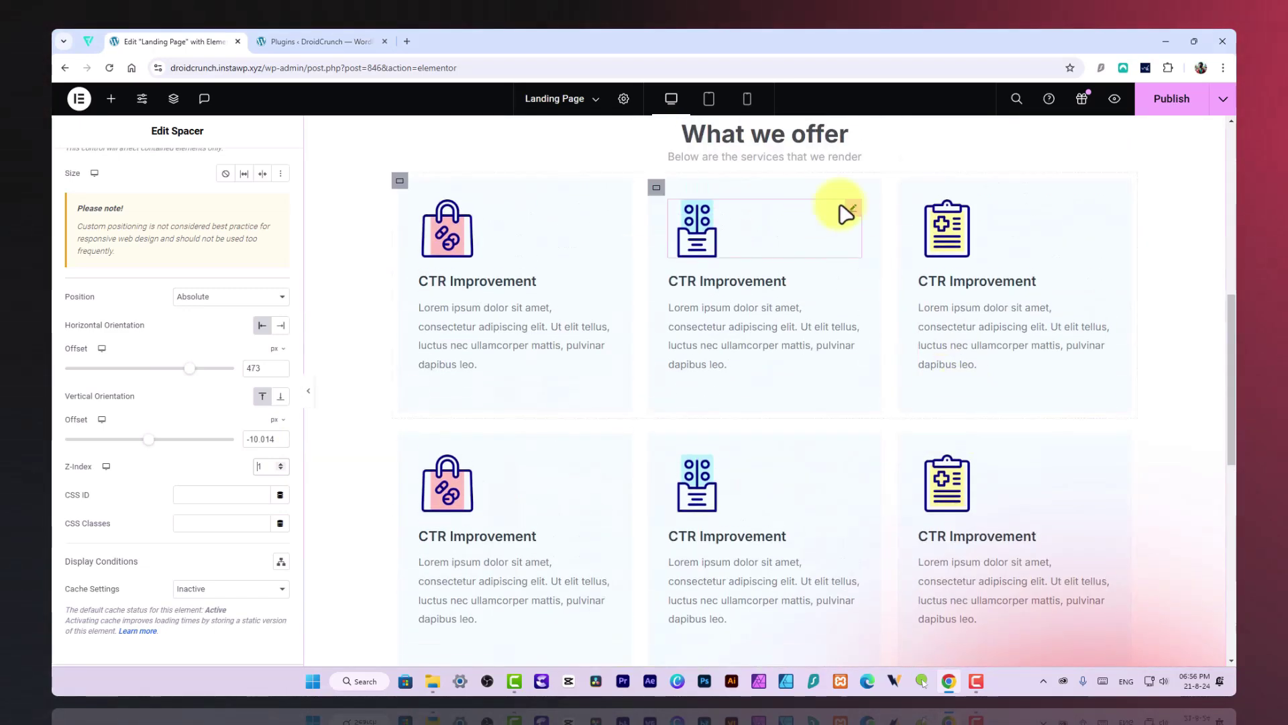
{"action": "scroll", "coordinate": [1034, 423], "scroll_direction": "down", "scroll_amount": 5}
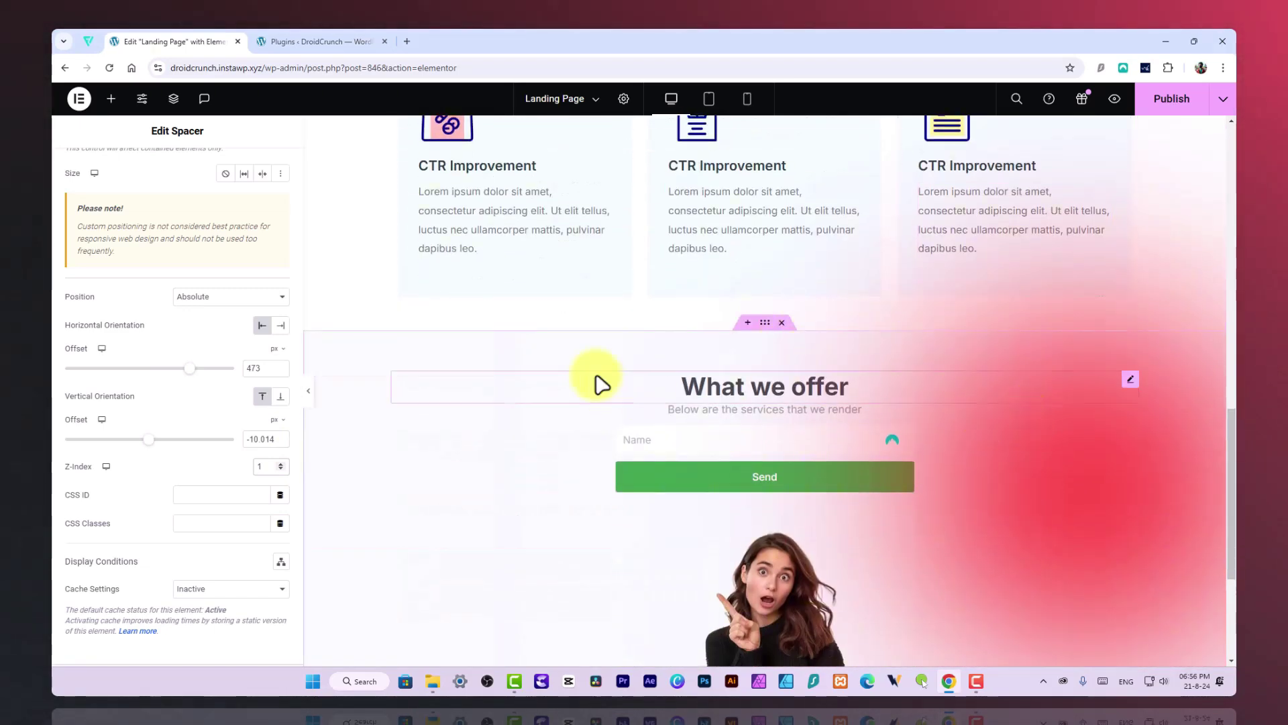
{"action": "scroll", "coordinate": [742, 195], "scroll_direction": "up", "scroll_amount": 8}
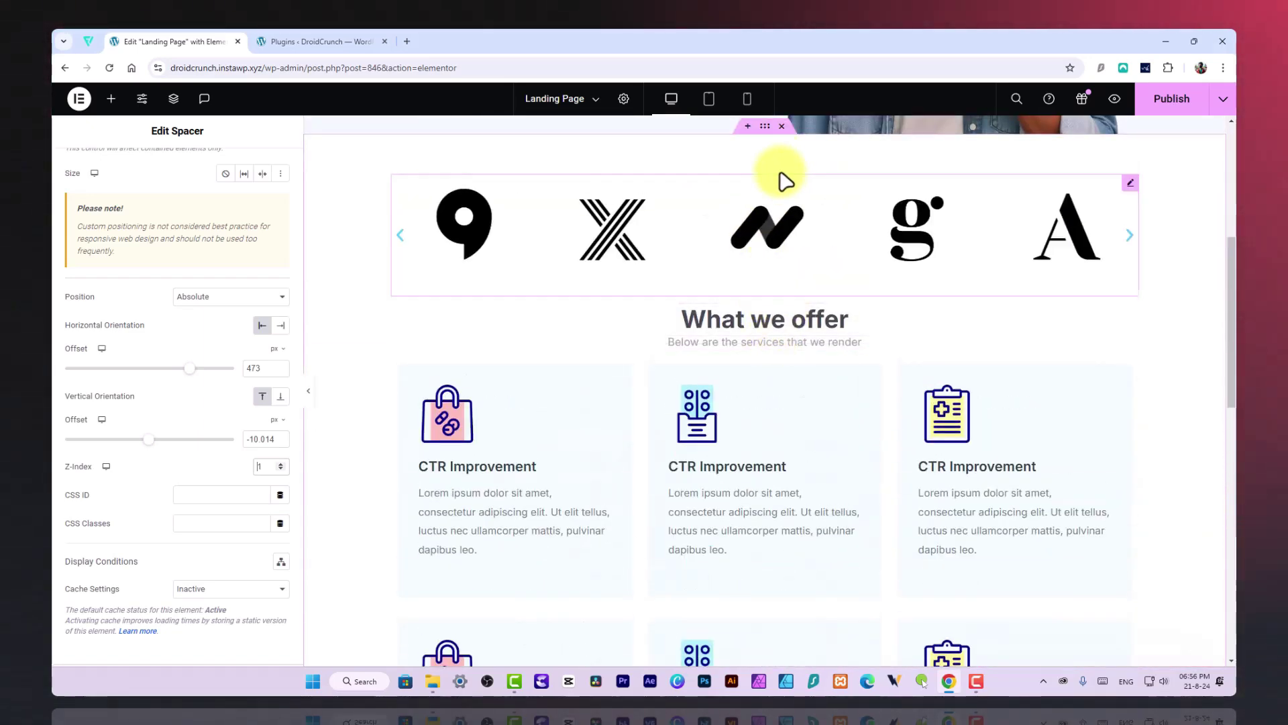
Step: Set the z-index of the container holding the logo carousel and service boxes to 3
{"action": "scroll", "coordinate": [779, 191], "scroll_direction": "up", "scroll_amount": 1}
{"action": "left_click", "coordinate": [762, 194]}
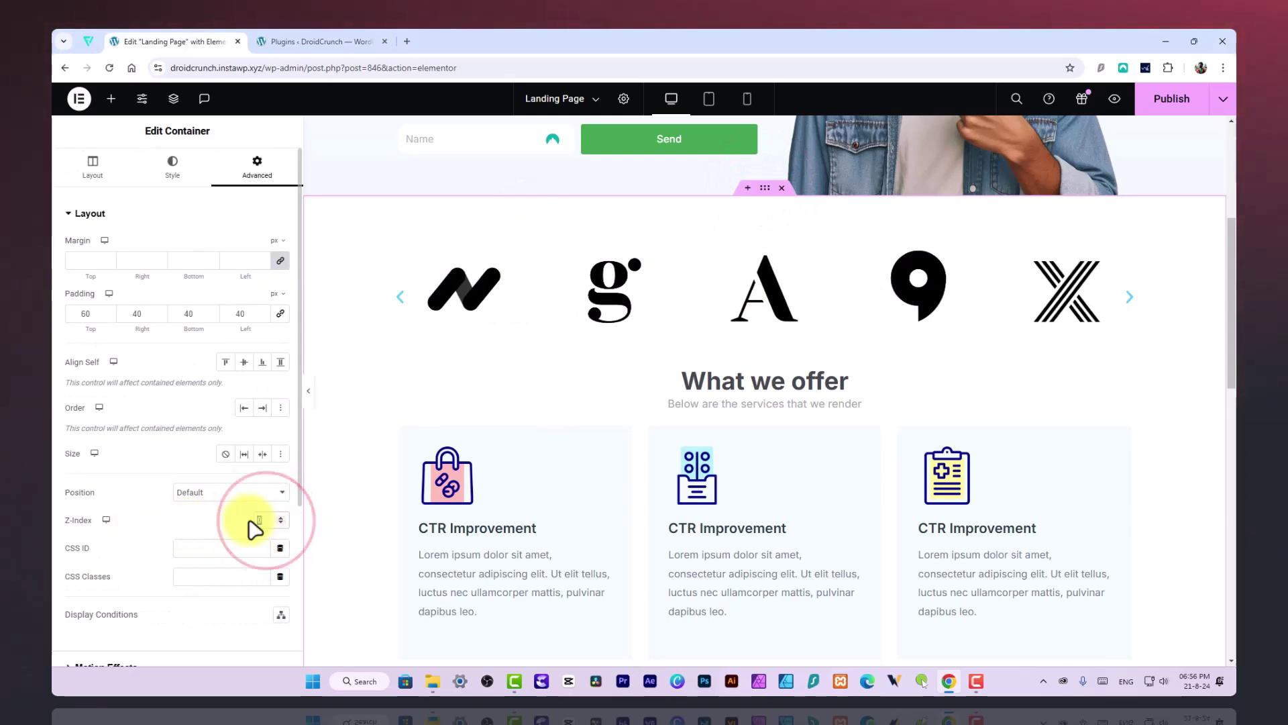
{"action": "type", "text": "2"}
{"action": "scroll", "coordinate": [800, 540], "scroll_direction": "down", "scroll_amount": 5}
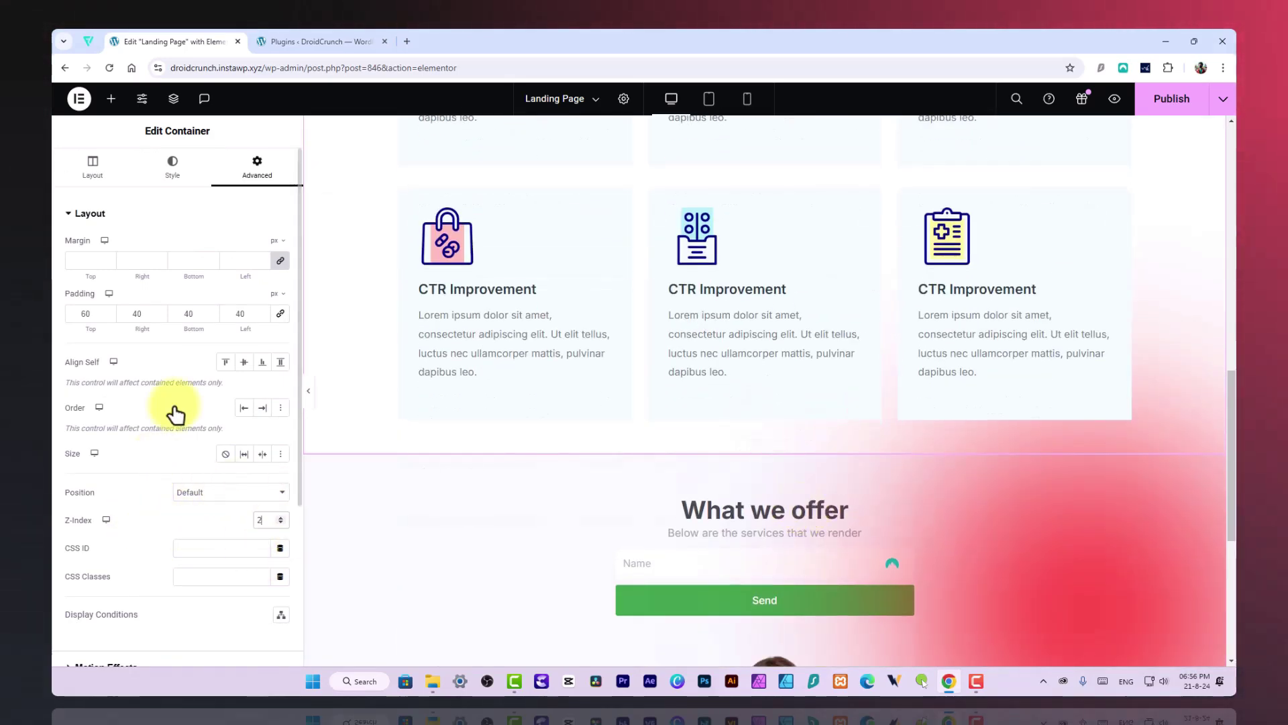
{"action": "key", "text": "BackSpace"}
{"action": "type", "text": "3"}
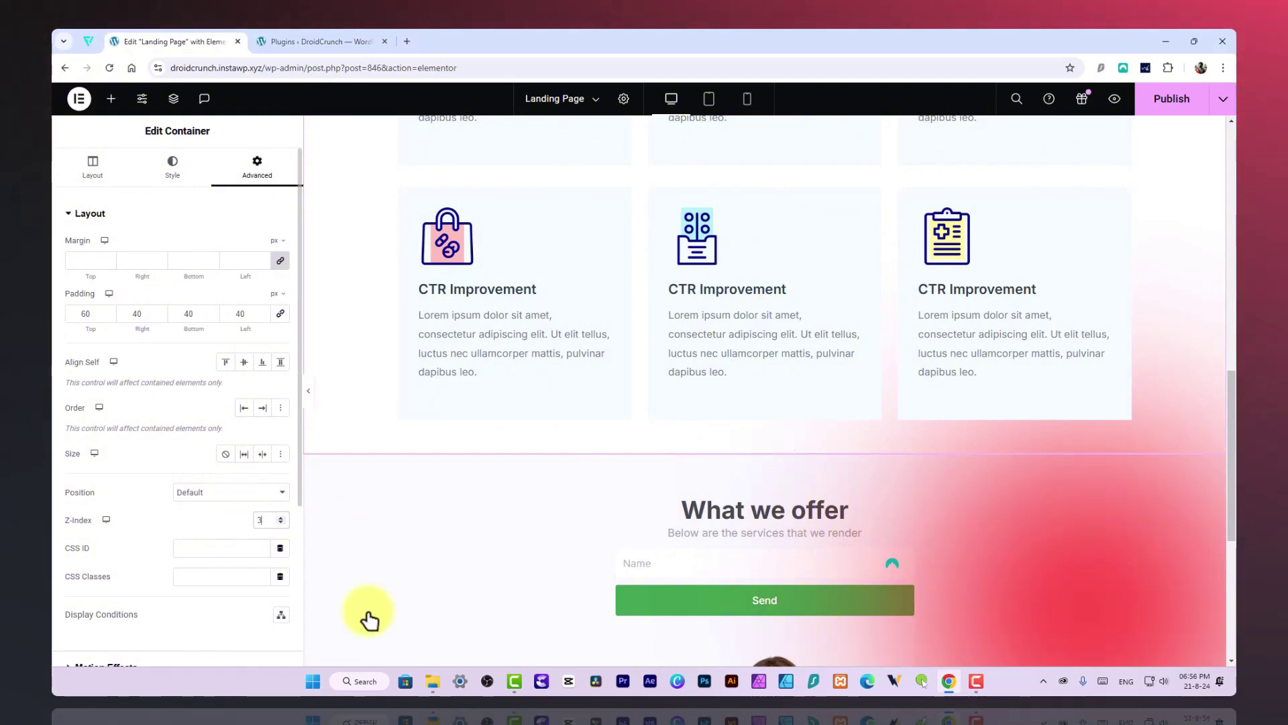
{"action": "scroll", "coordinate": [790, 495], "scroll_direction": "down", "scroll_amount": 4}
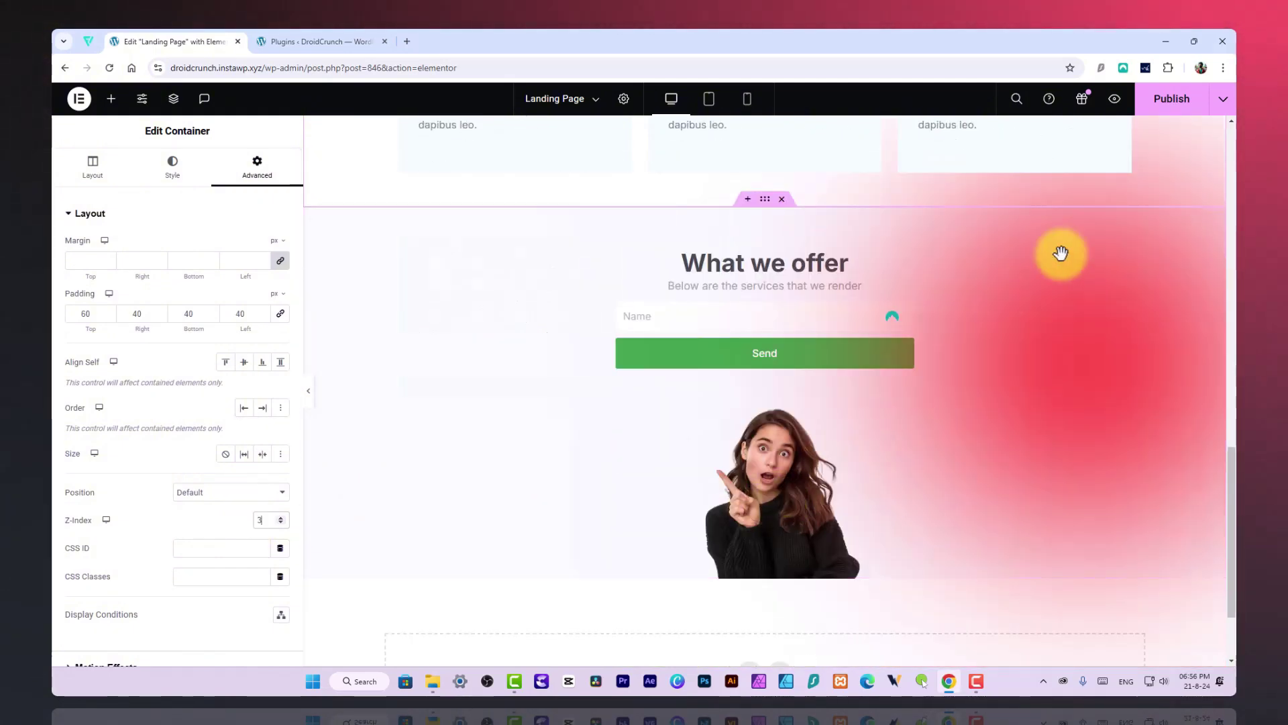
Step: Move the red glow slightly closer to the form and a little lower in the form section
{"action": "left_click", "coordinate": [765, 199]}
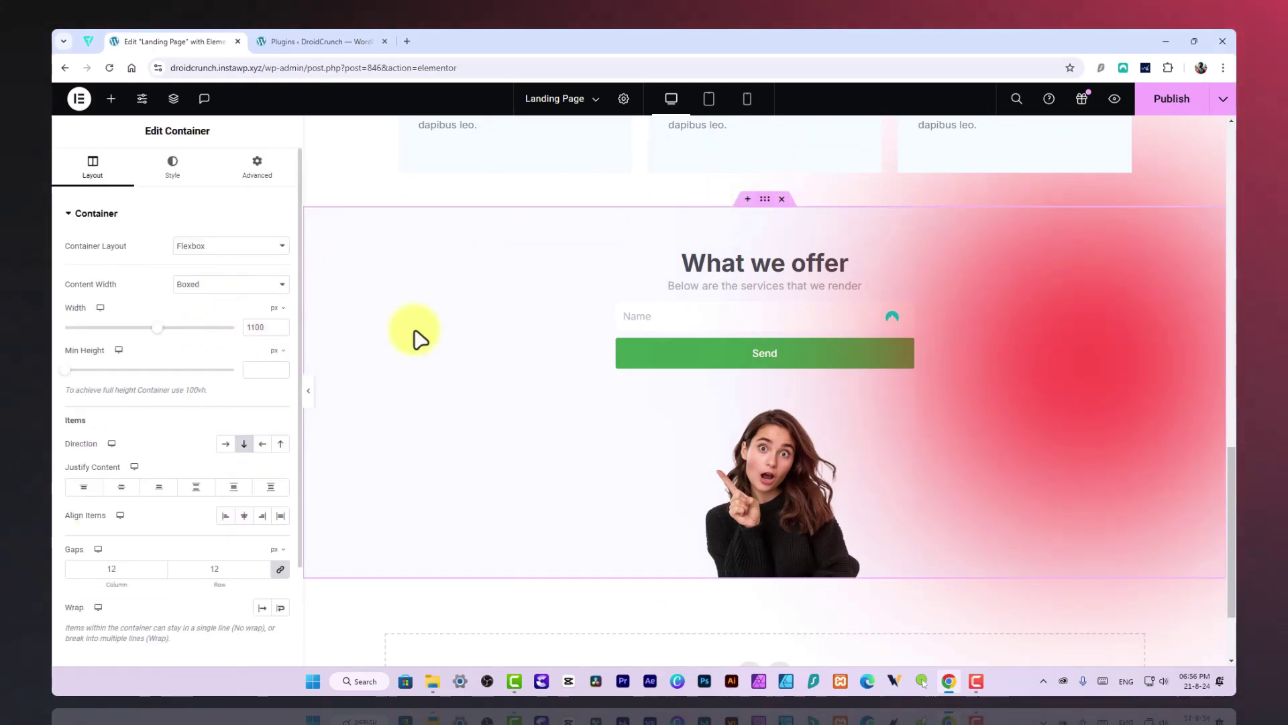
{"action": "left_click", "coordinate": [1118, 309]}
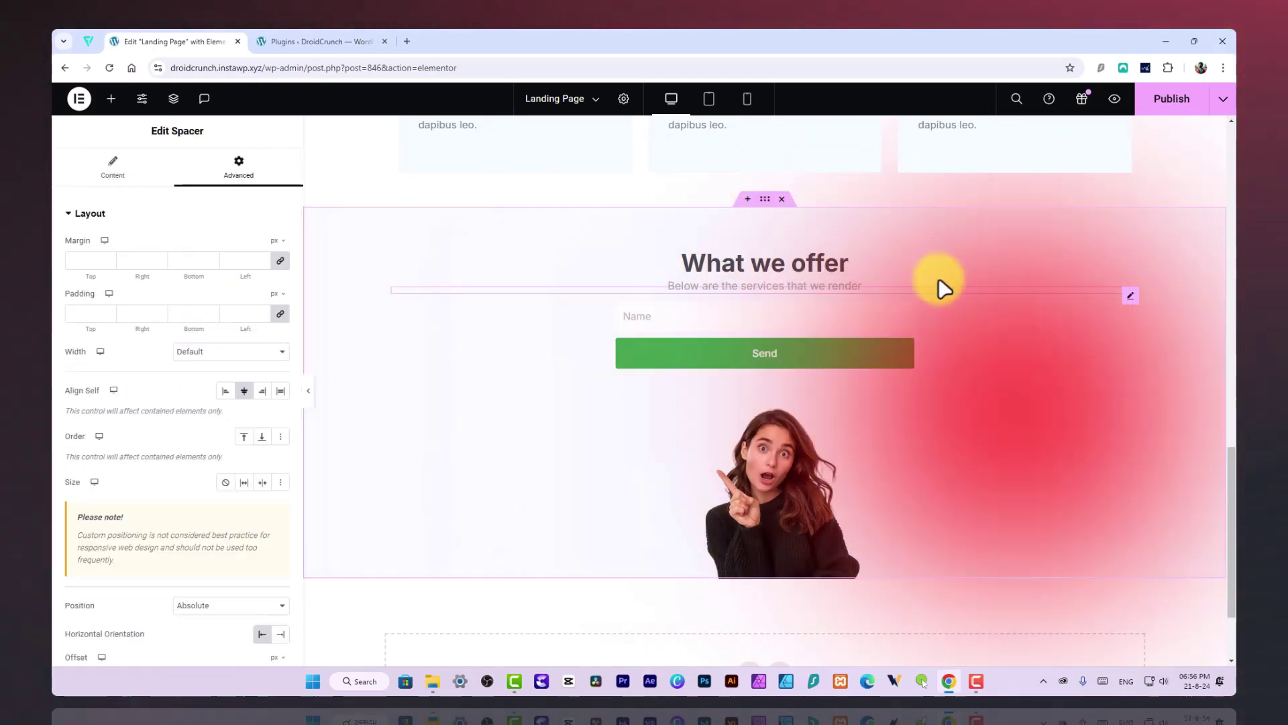
{"action": "scroll", "coordinate": [254, 634], "scroll_direction": "down", "scroll_amount": 2}
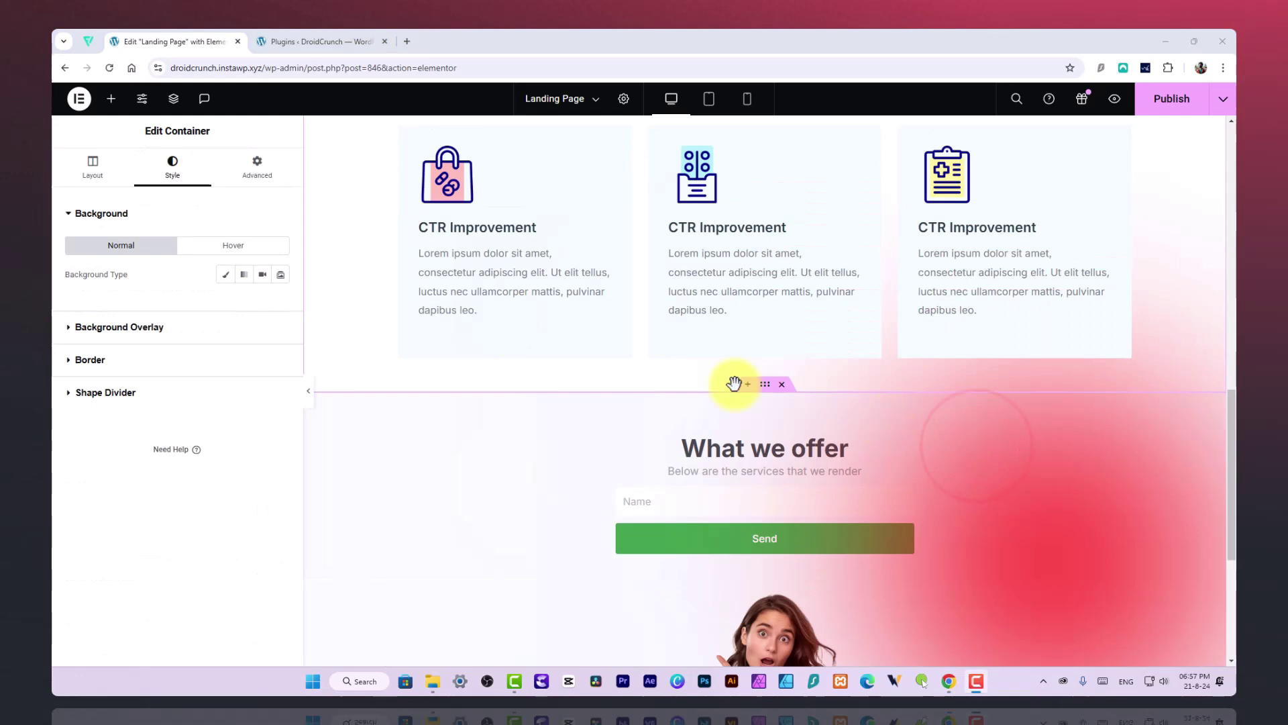
Step: Give the services container a classic background in white so it covers the glow's upper edge
{"action": "scroll", "coordinate": [614, 293], "scroll_direction": "up", "scroll_amount": 2}
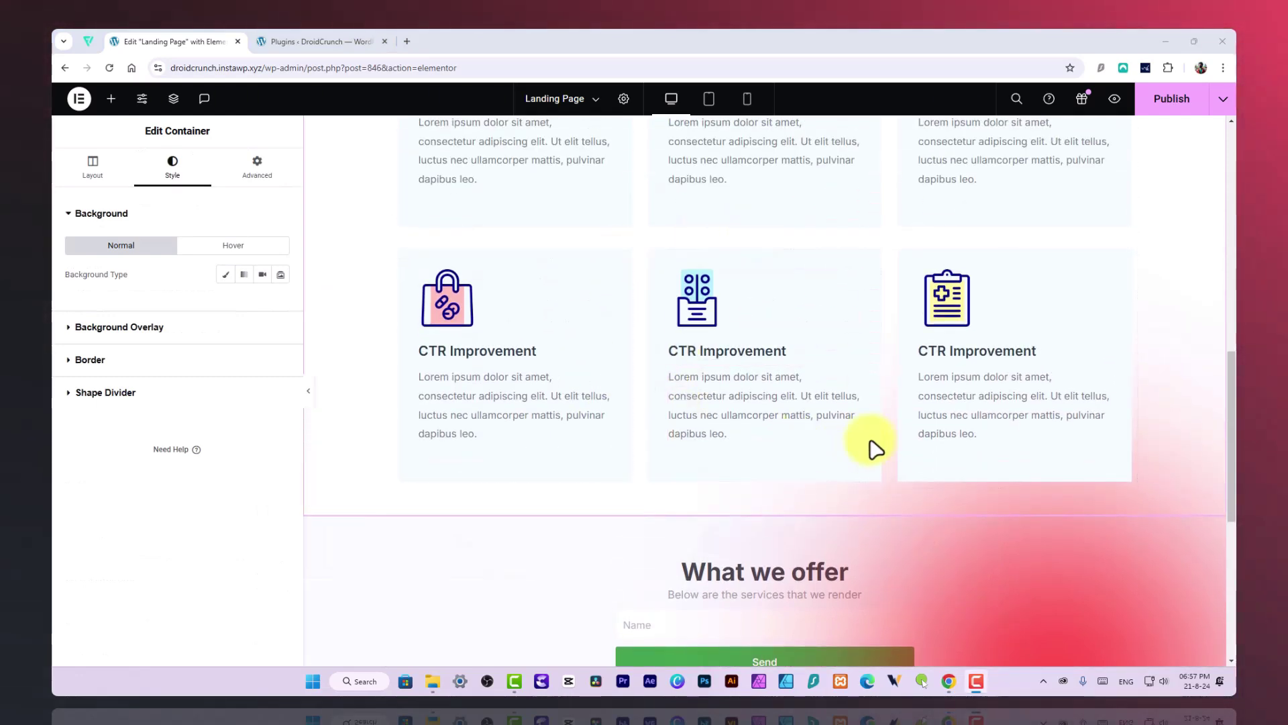
{"action": "left_click", "coordinate": [229, 280]}
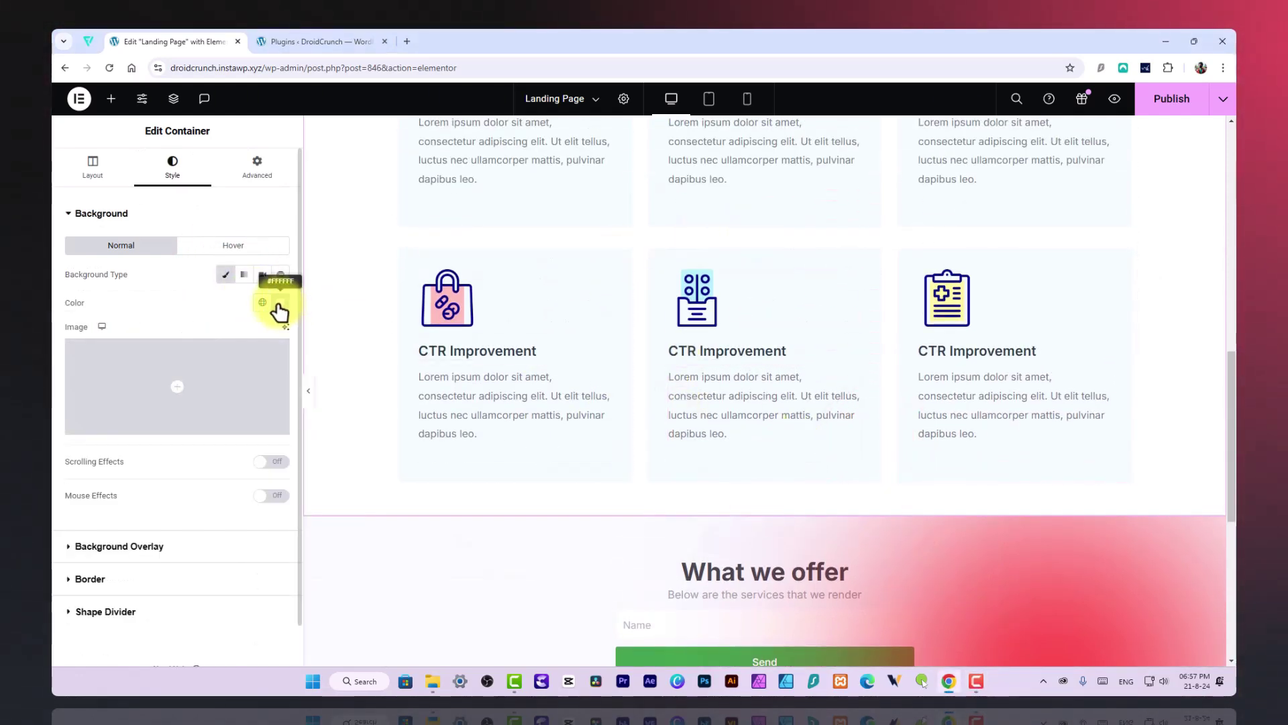
{"action": "scroll", "coordinate": [1019, 517], "scroll_direction": "down", "scroll_amount": 2}
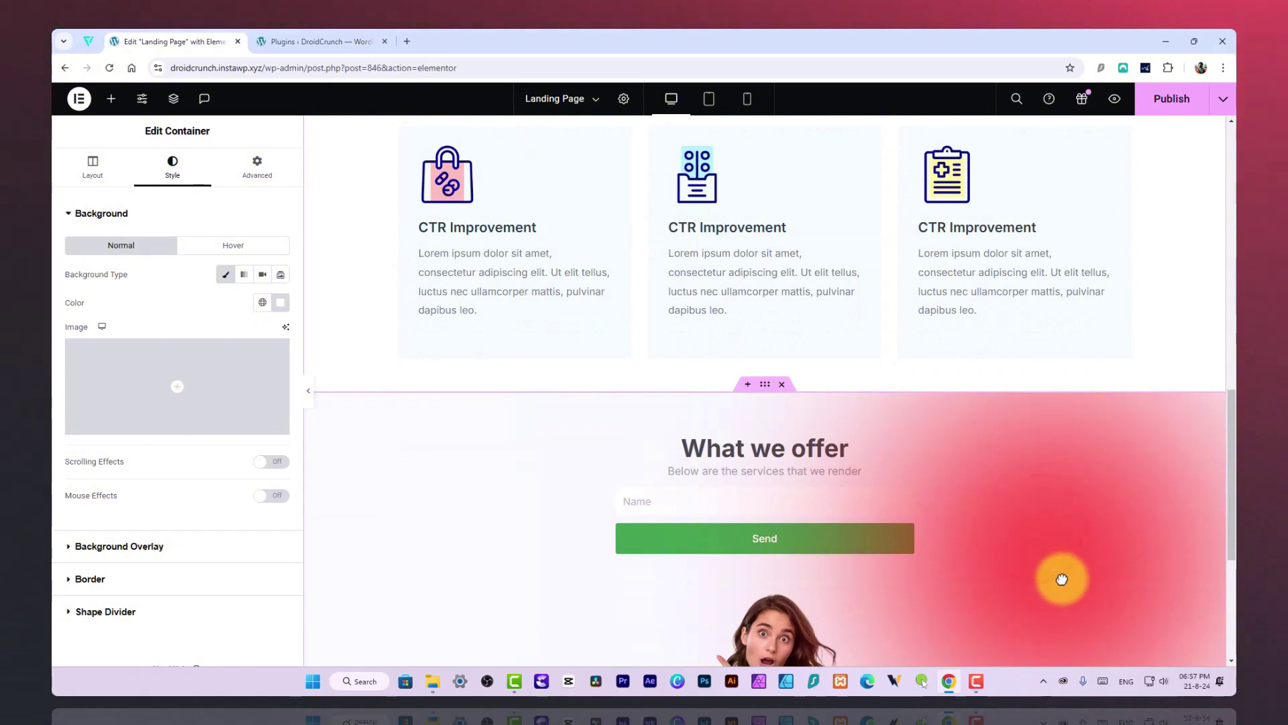
Step: Move the red glow to the upper-right corner of the form section and duplicate its spacer
{"action": "left_click", "coordinate": [1062, 579]}
{"action": "scroll", "coordinate": [1085, 497], "scroll_direction": "down", "scroll_amount": 3}
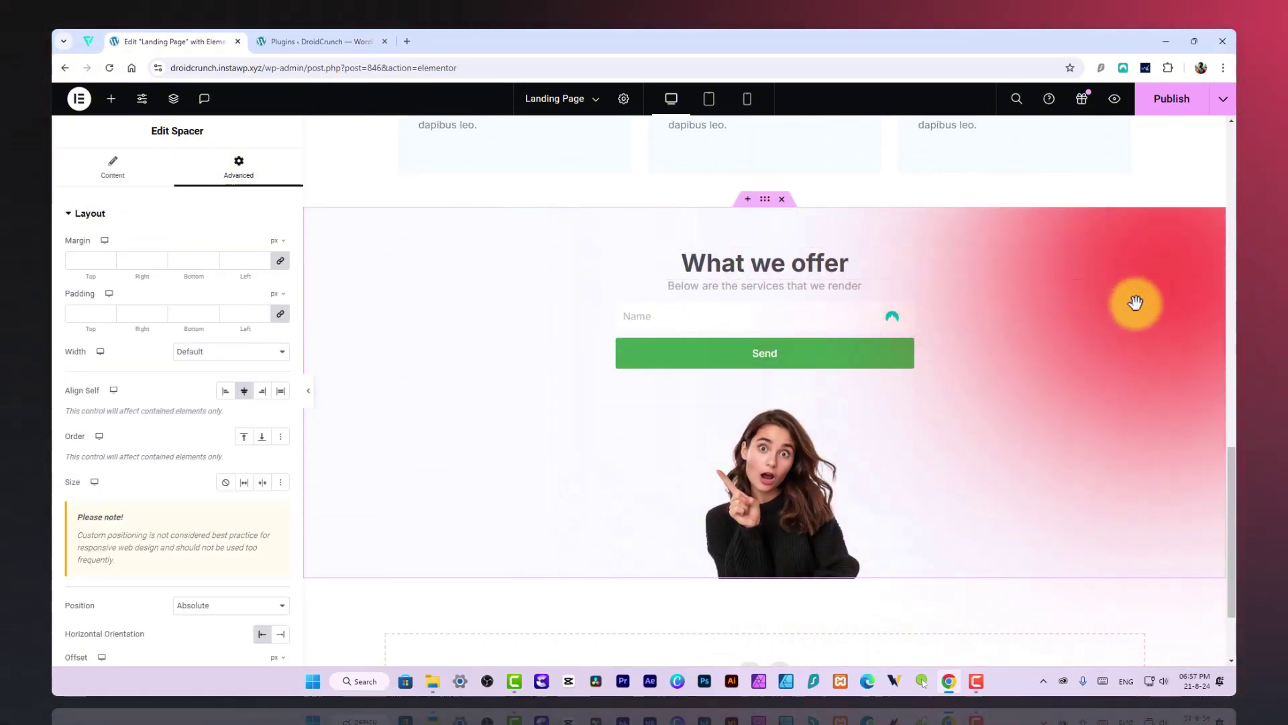
{"action": "key", "text": "ctrl+i"}
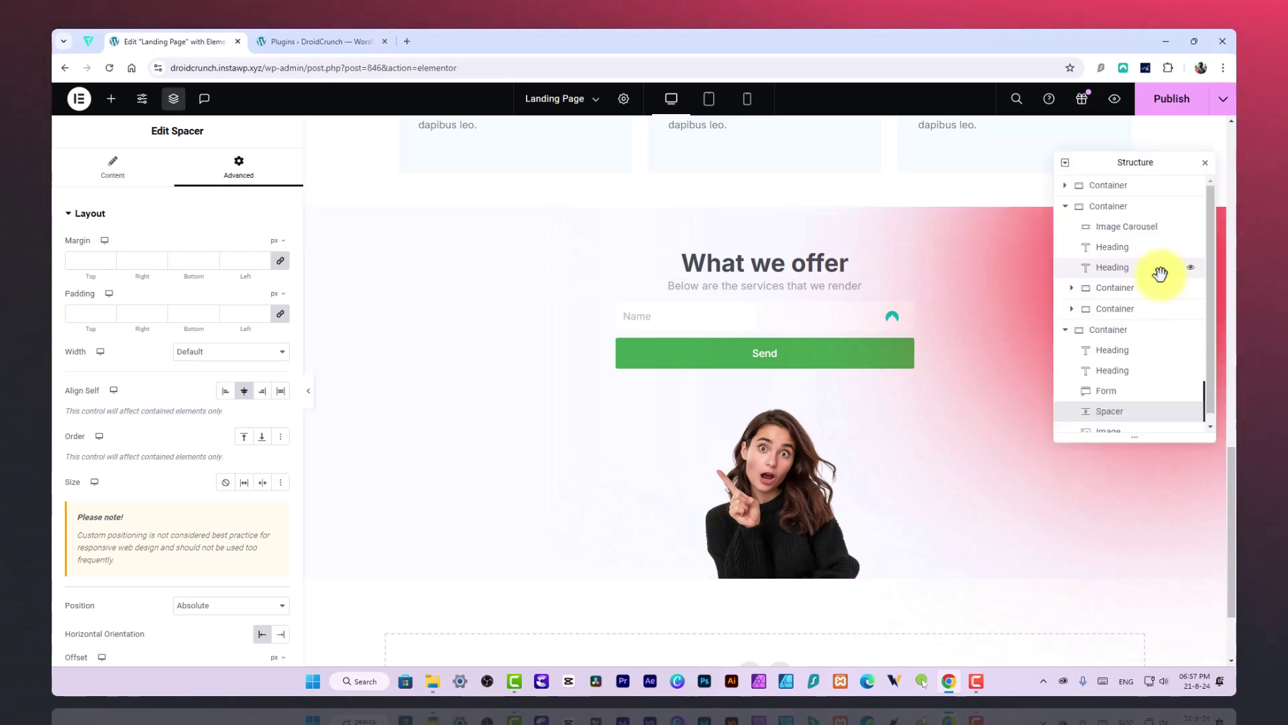
{"action": "right_click", "coordinate": [1133, 411]}
{"action": "left_click", "coordinate": [1117, 389]}
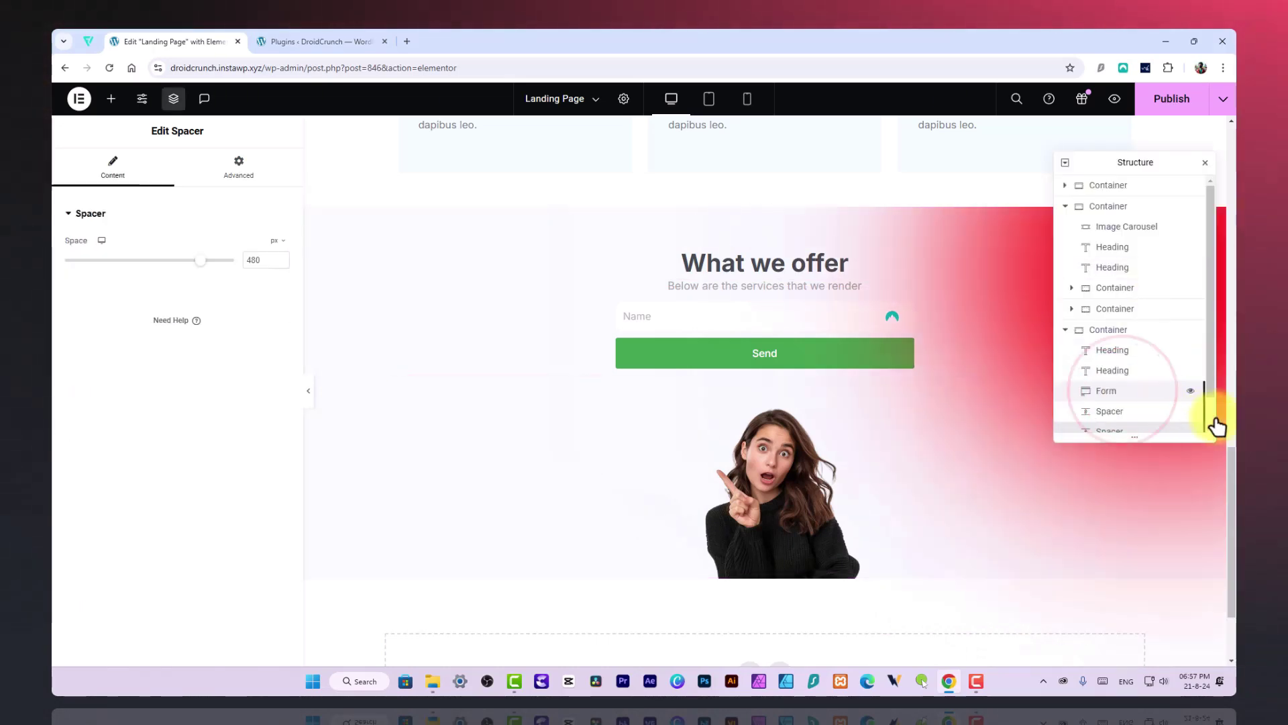
Step: Place the duplicated glow at the lower left of the form section and select its spacer
{"action": "scroll", "coordinate": [1122, 417], "scroll_direction": "down", "scroll_amount": 1}
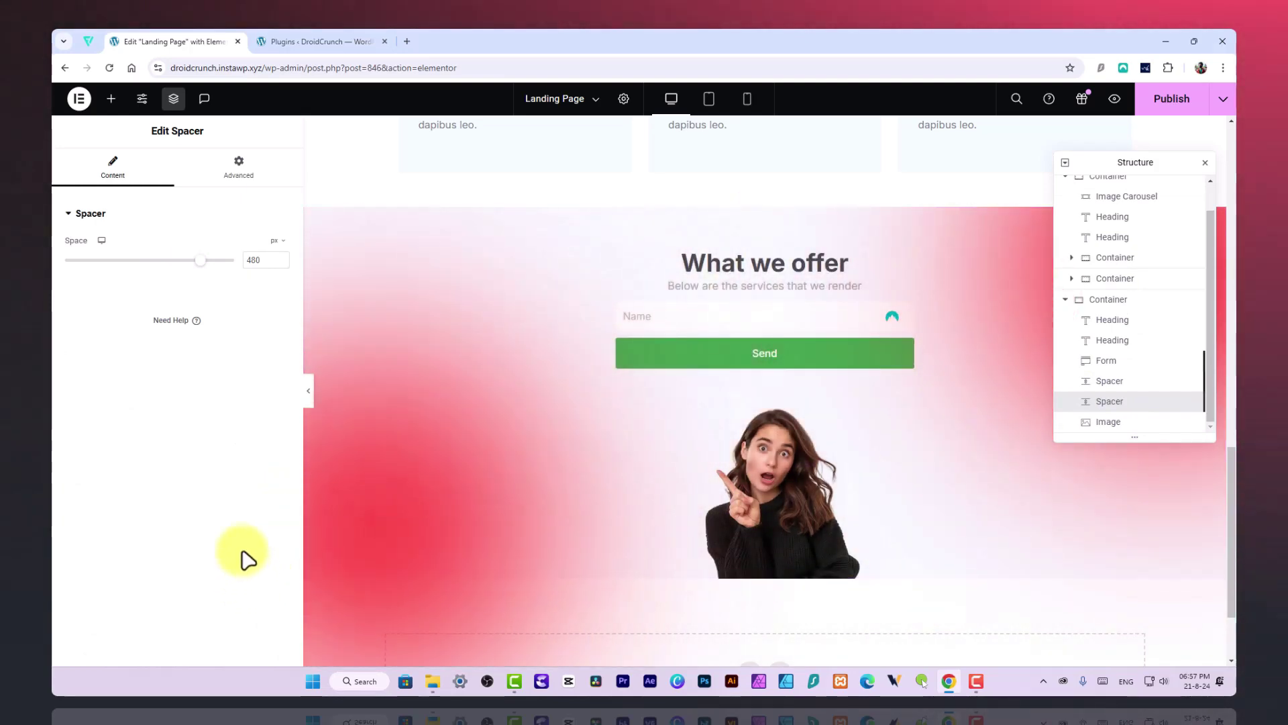
{"action": "left_click", "coordinate": [564, 424]}
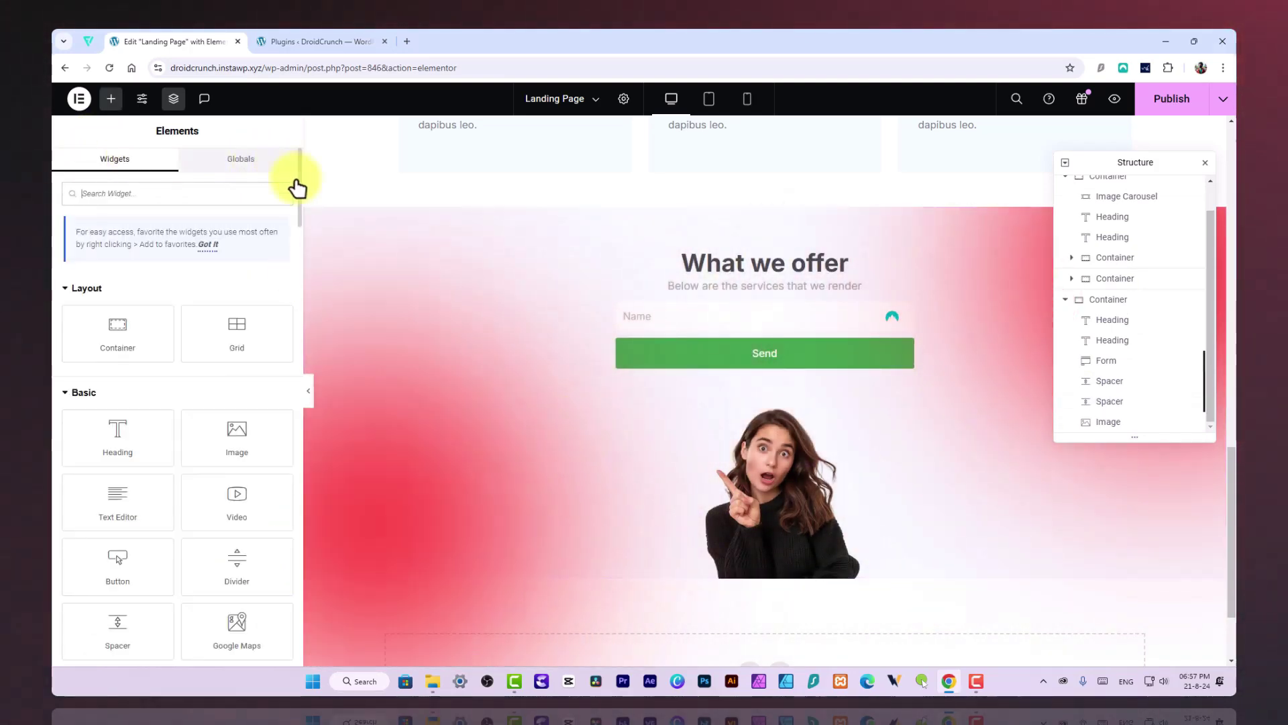
{"action": "left_click", "coordinate": [1117, 401]}
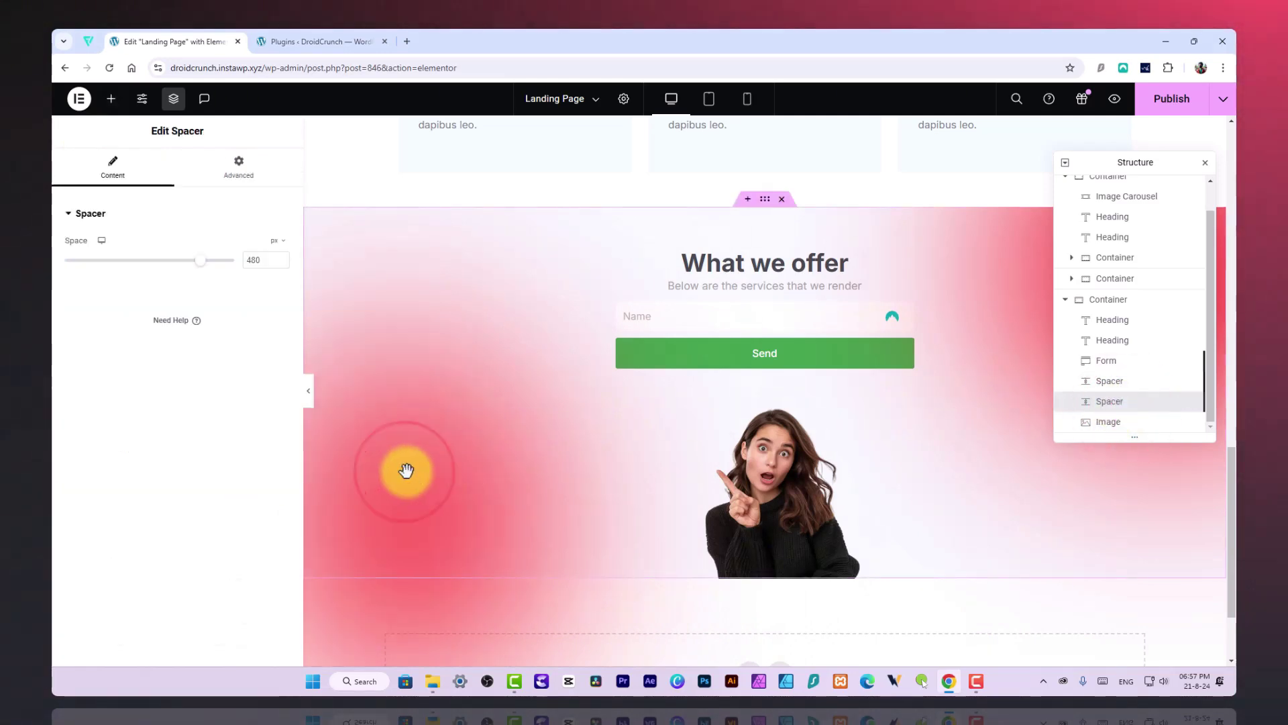
Step: Change the duplicated spacer's background color from the red family to a bright blue
{"action": "scroll", "coordinate": [179, 503], "scroll_direction": "down", "scroll_amount": 10}
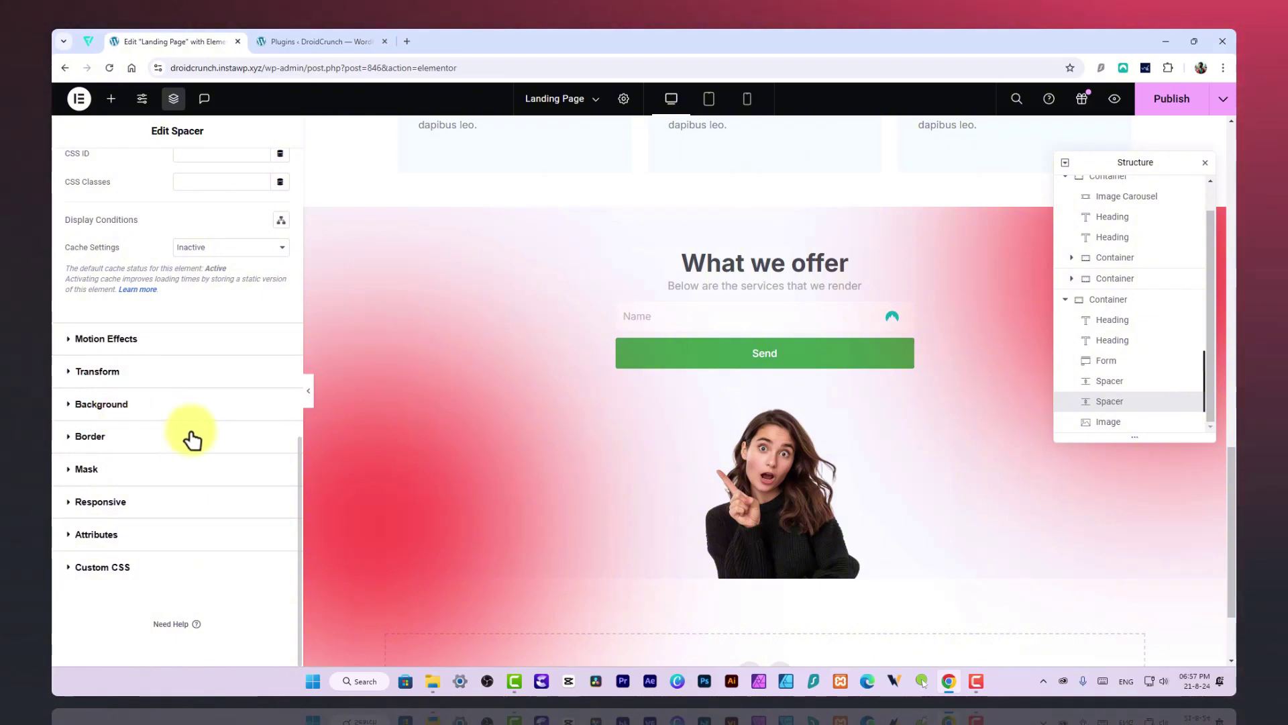
{"action": "left_click", "coordinate": [279, 404]}
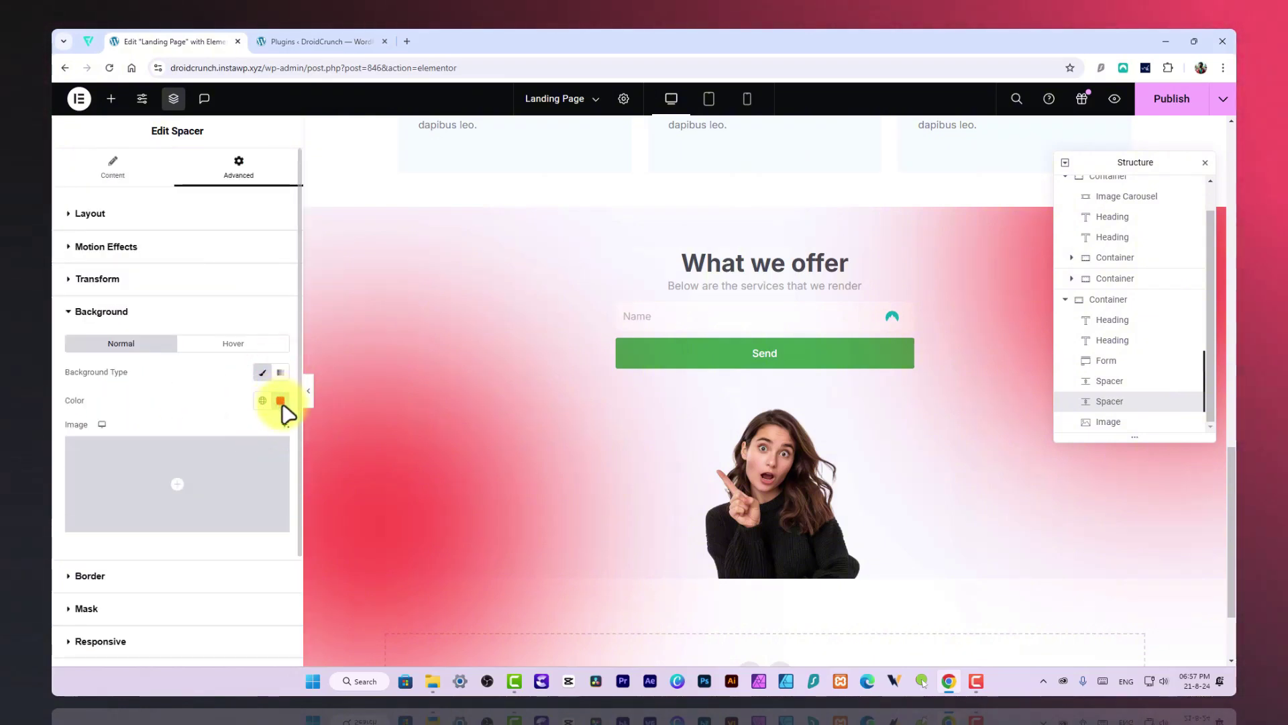
{"action": "left_click", "coordinate": [281, 401]}
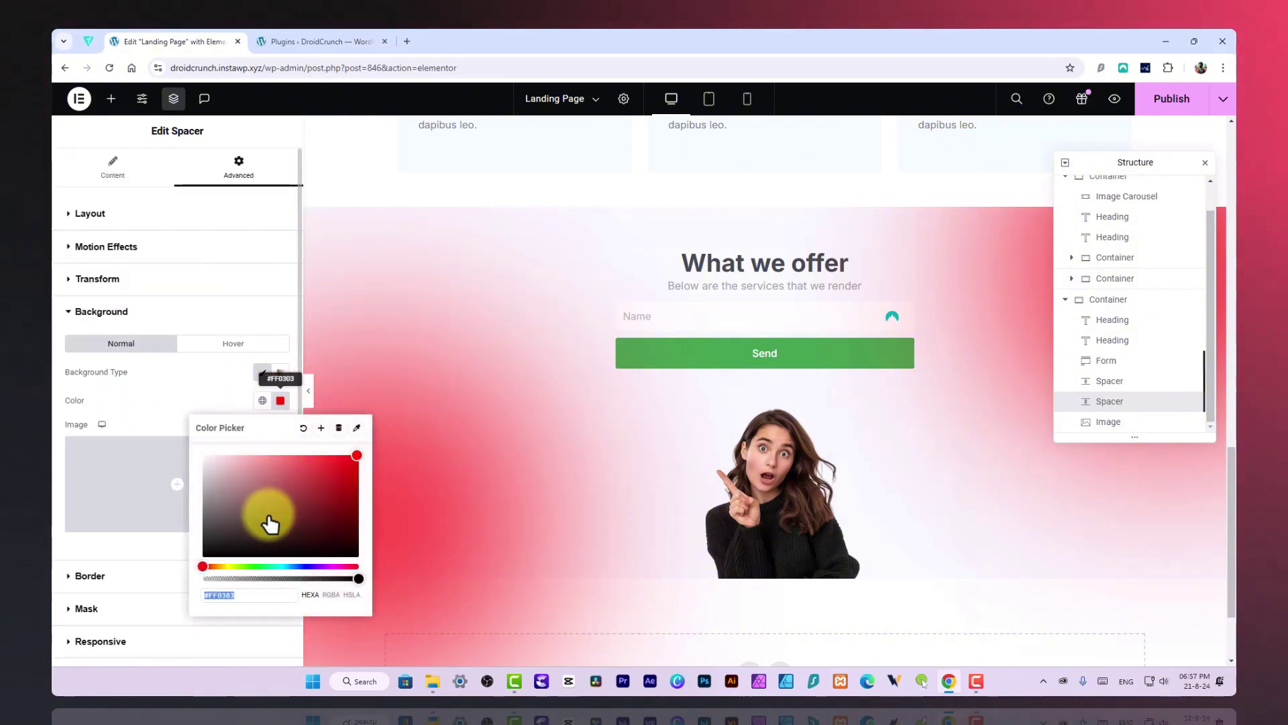
{"action": "left_click", "coordinate": [292, 565]}
{"action": "left_click", "coordinate": [173, 392]}
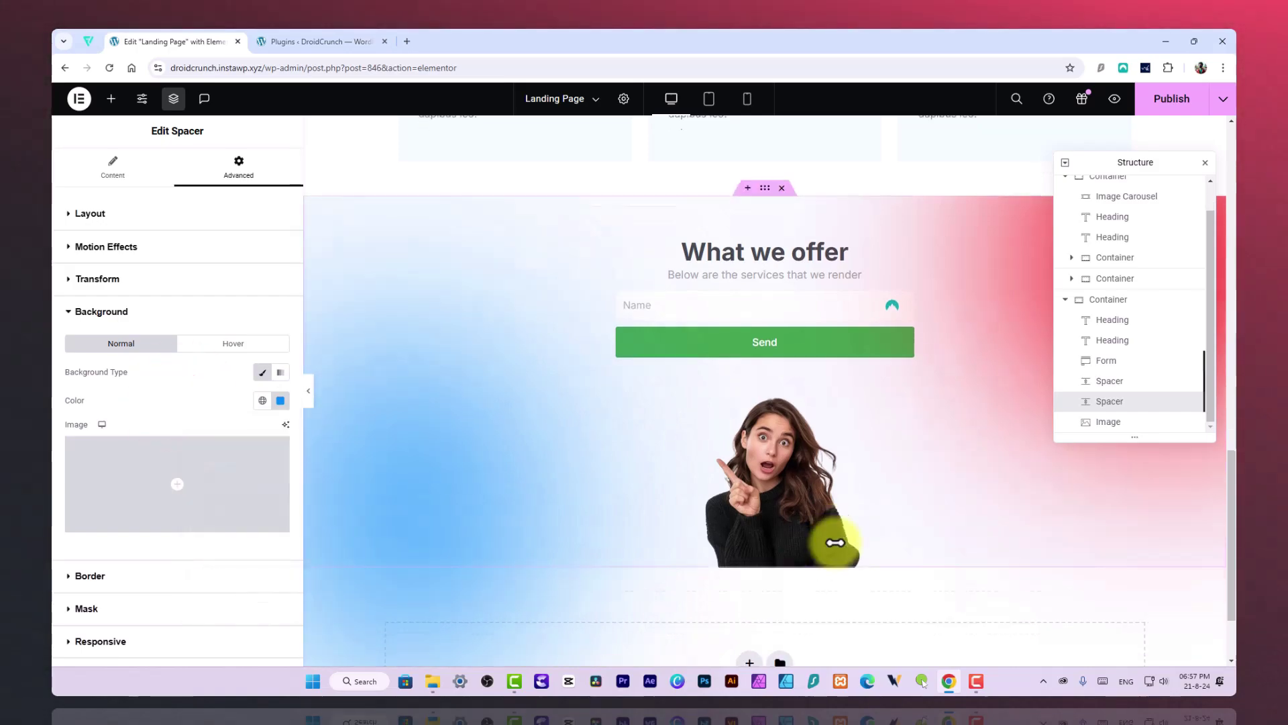
Step: Copy the container that holds the logo carousel and the service boxes
{"action": "scroll", "coordinate": [832, 530], "scroll_direction": "up", "scroll_amount": 15}
{"action": "scroll", "coordinate": [805, 376], "scroll_direction": "up", "scroll_amount": 1}
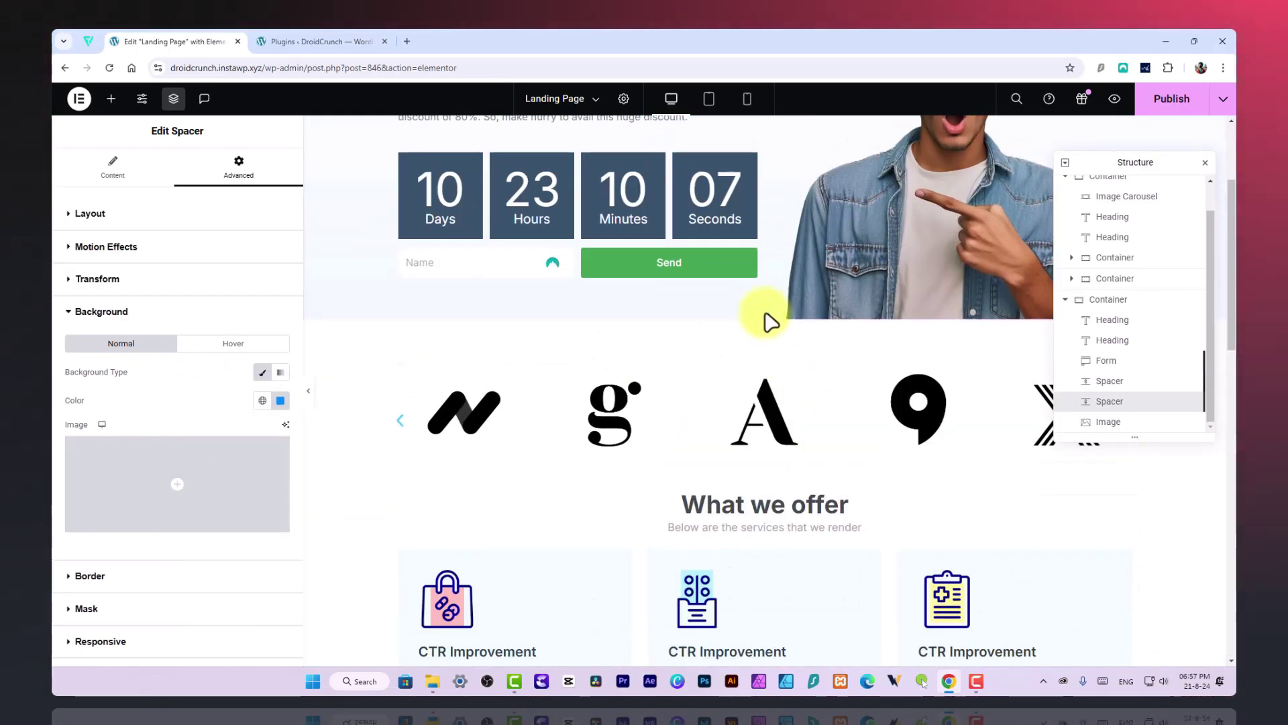
{"action": "left_click", "coordinate": [765, 312]}
{"action": "right_click", "coordinate": [765, 312]}
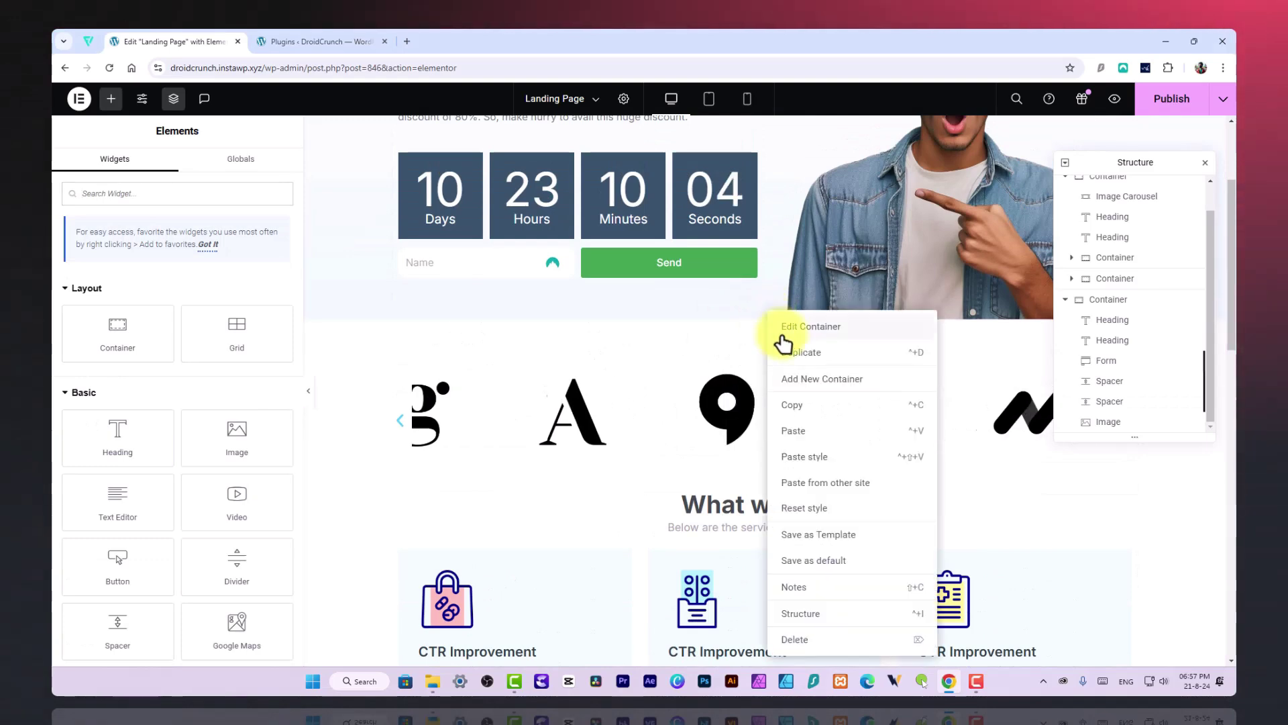
{"action": "left_click", "coordinate": [813, 408]}
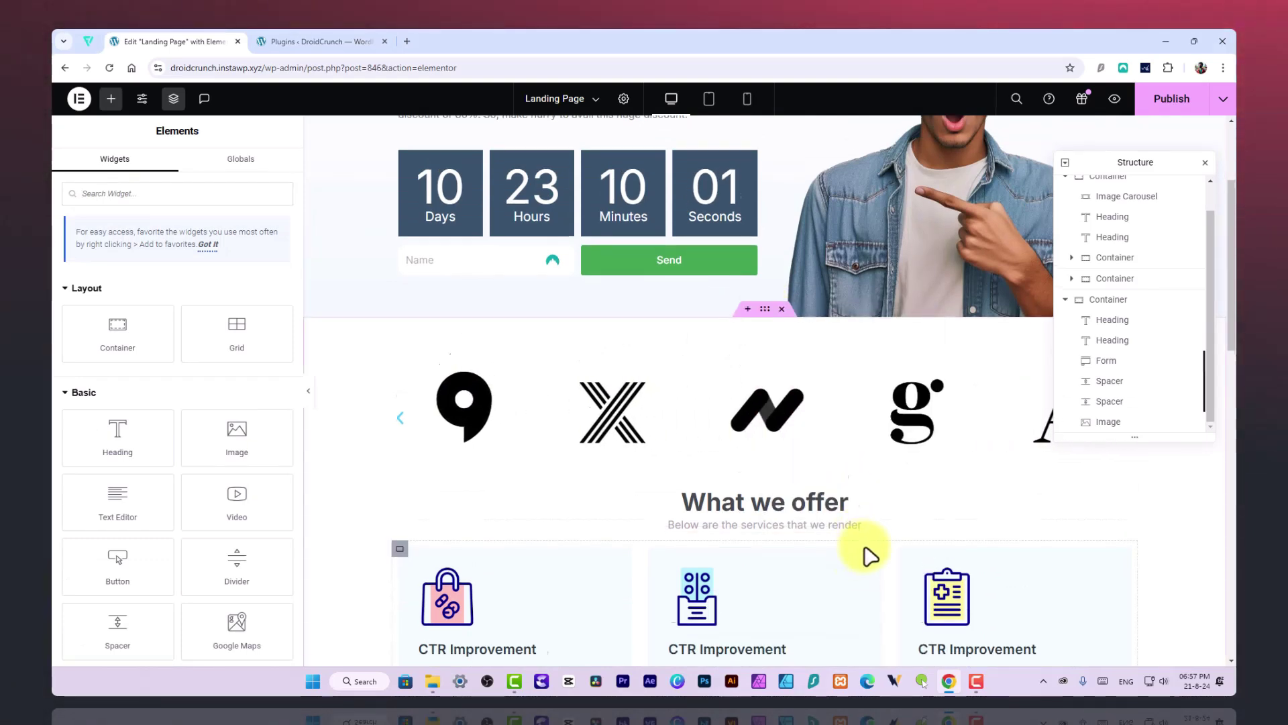
{"action": "scroll", "coordinate": [866, 543], "scroll_direction": "down", "scroll_amount": 10}
{"action": "right_click", "coordinate": [751, 551]}
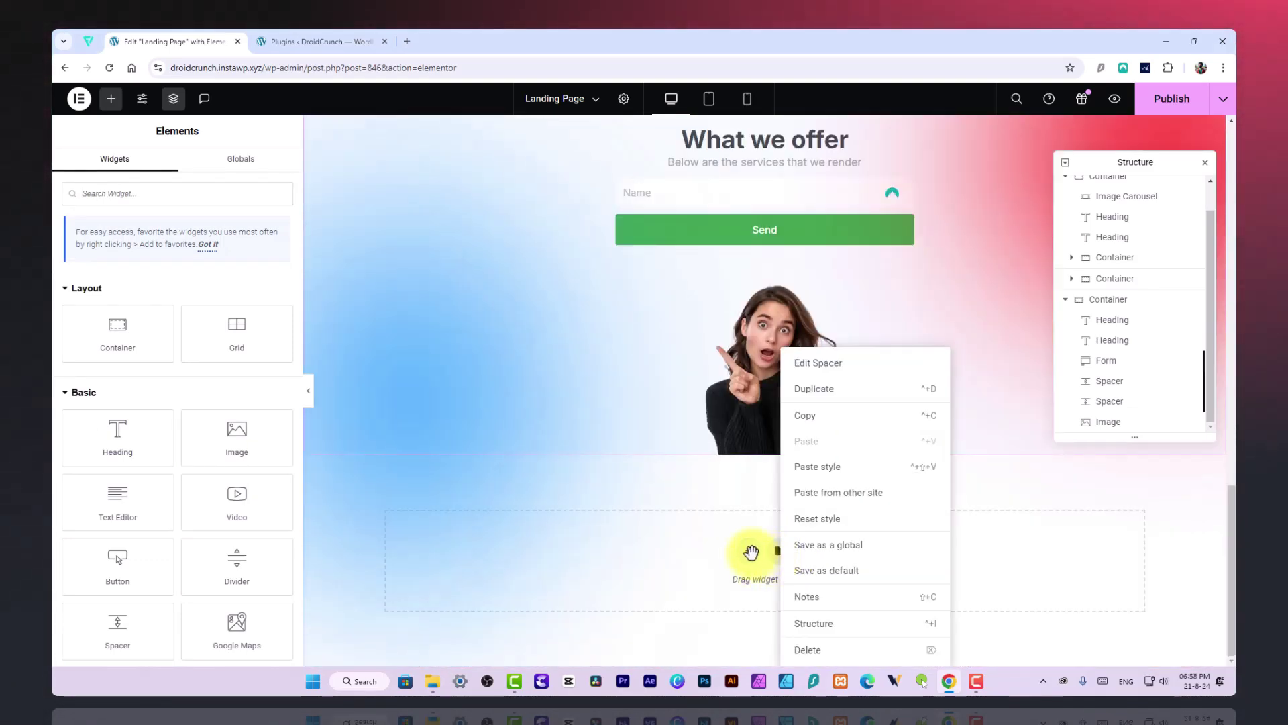
{"action": "left_click", "coordinate": [986, 546]}
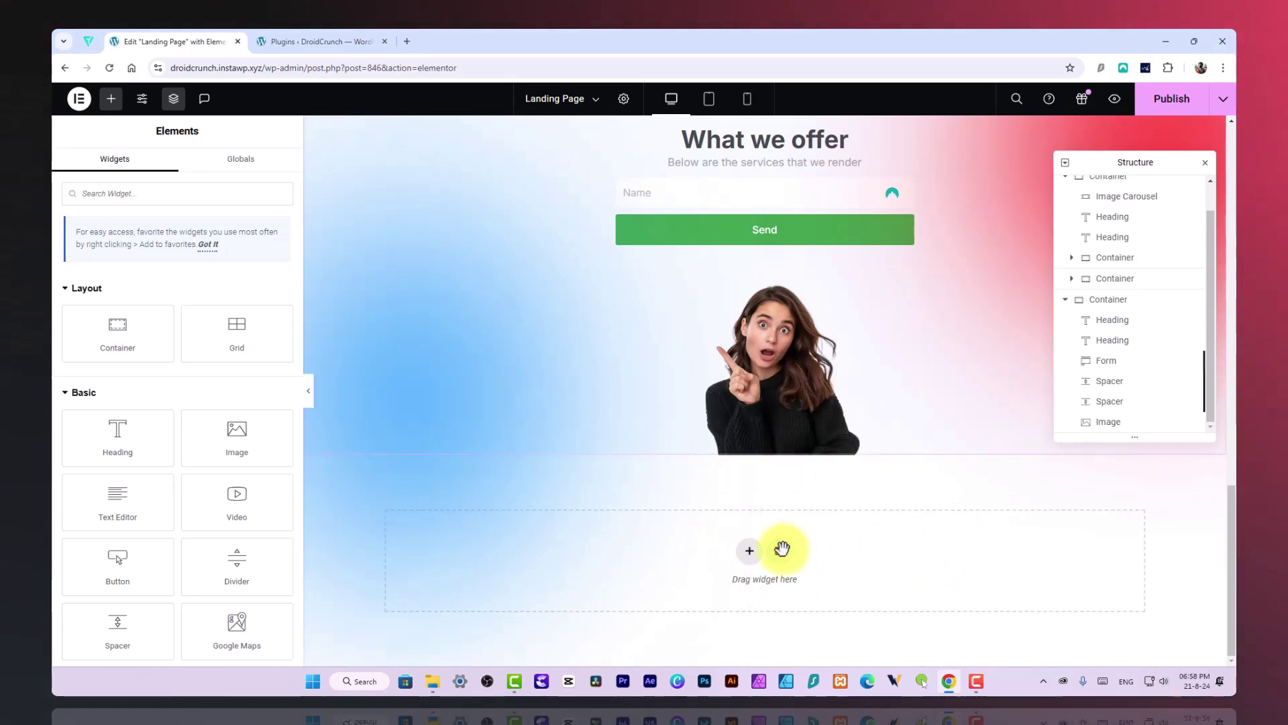
{"action": "right_click", "coordinate": [782, 550]}
{"action": "left_click", "coordinate": [984, 541]}
Step: Move the blue glow up off the empty drop area and paste the copied container below the form section
{"action": "left_click", "coordinate": [752, 550]}
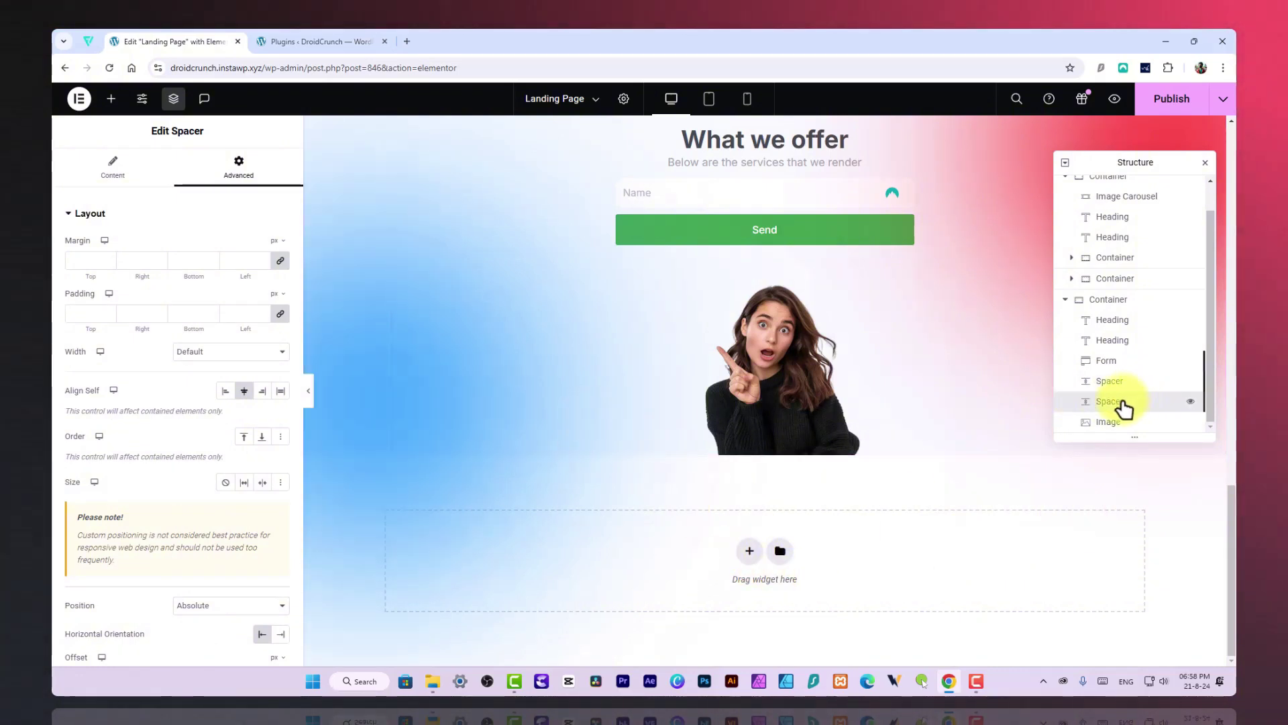
{"action": "left_click", "coordinate": [523, 433]}
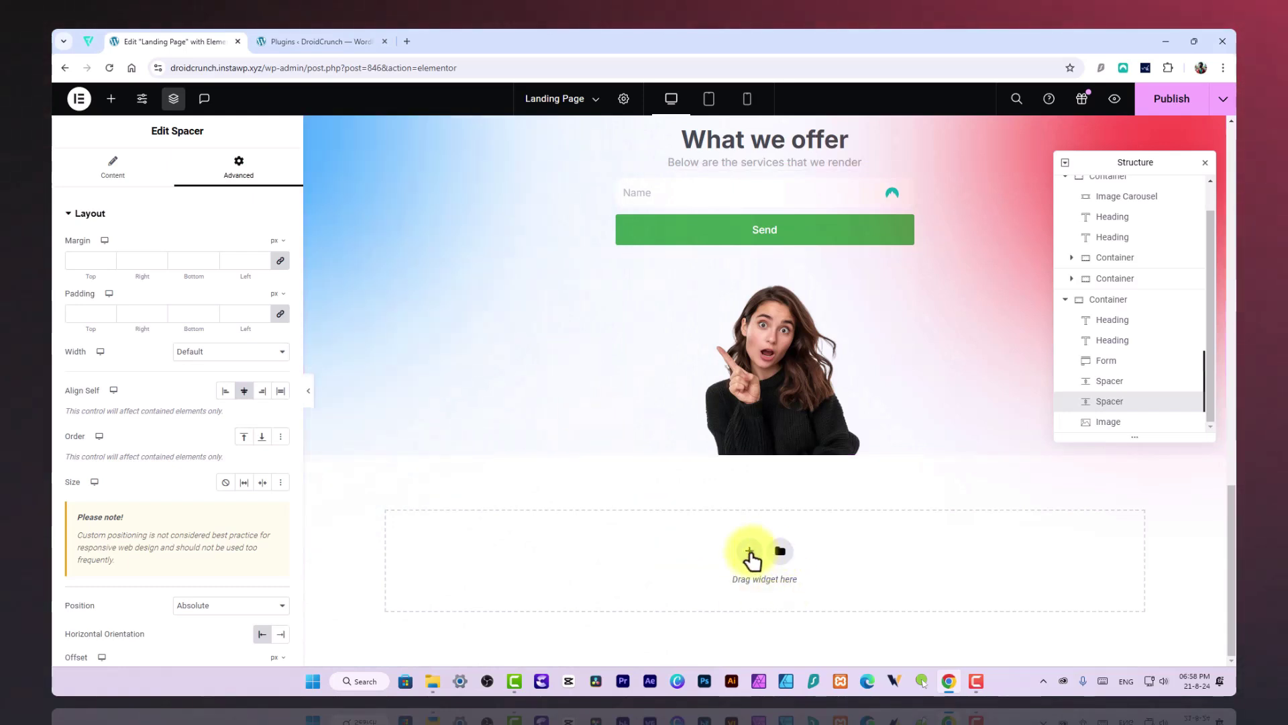
{"action": "right_click", "coordinate": [775, 560]}
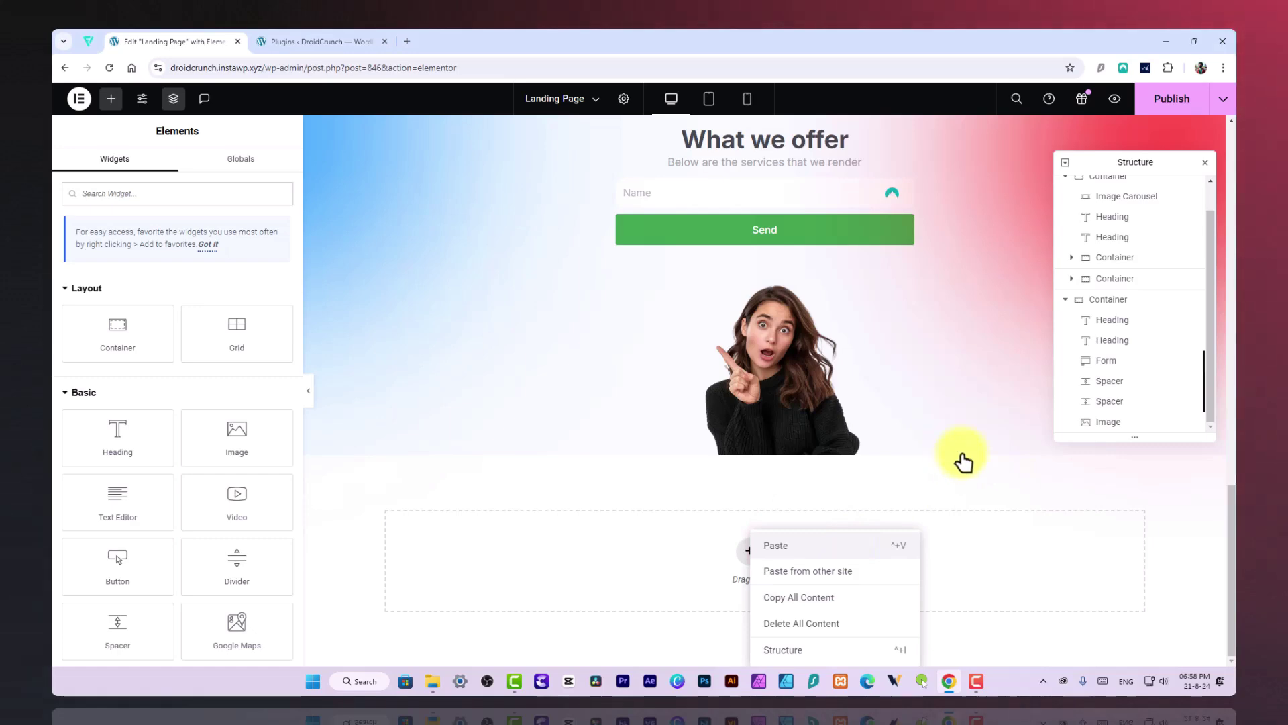
{"action": "left_click", "coordinate": [1008, 334]}
{"action": "scroll", "coordinate": [1004, 359], "scroll_direction": "down", "scroll_amount": 3}
{"action": "scroll", "coordinate": [1020, 411], "scroll_direction": "up", "scroll_amount": 4}
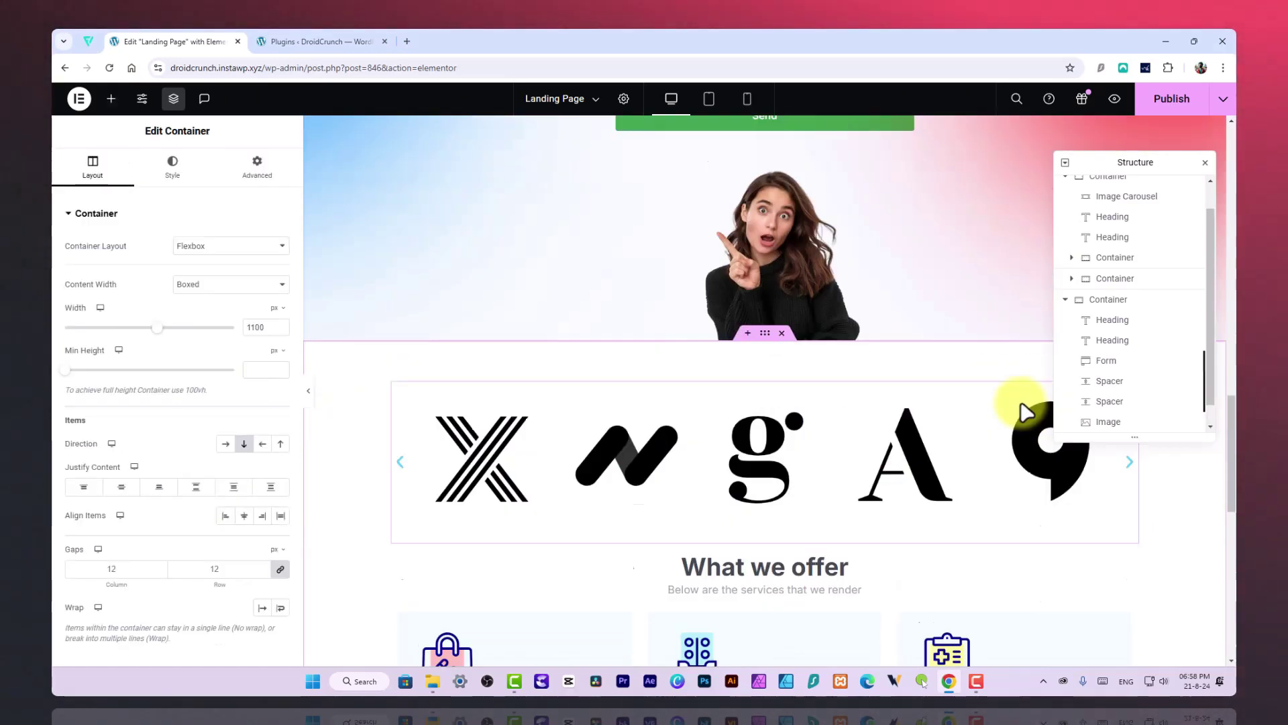
Step: Move the blue glow back down to the lower left of the form section
{"action": "left_click", "coordinate": [412, 218]}
{"action": "left_click", "coordinate": [419, 300]}
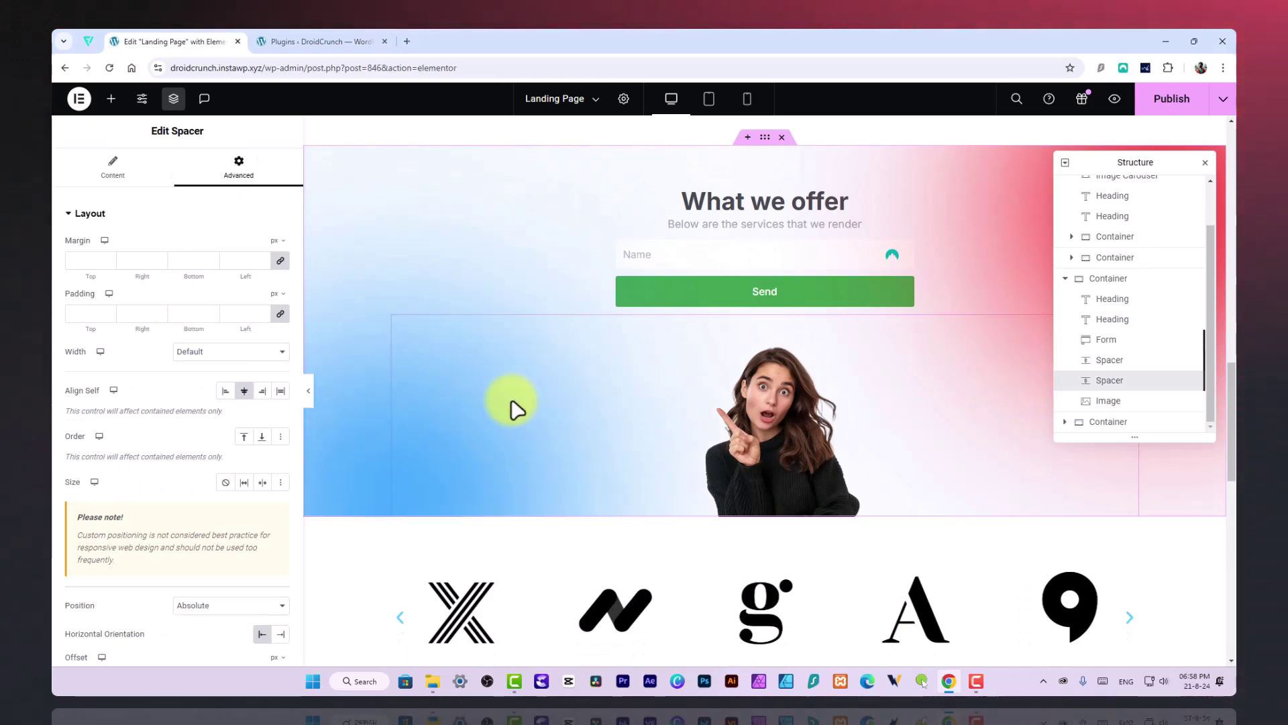
Step: Move the Structure panel off the red glow and make the blue spacer's background color semi-transparent, #038CFF52
{"action": "left_click_drag", "start_coordinate": [1123, 168], "coordinate": [1114, 365]}
{"action": "left_click", "coordinate": [1121, 213]}
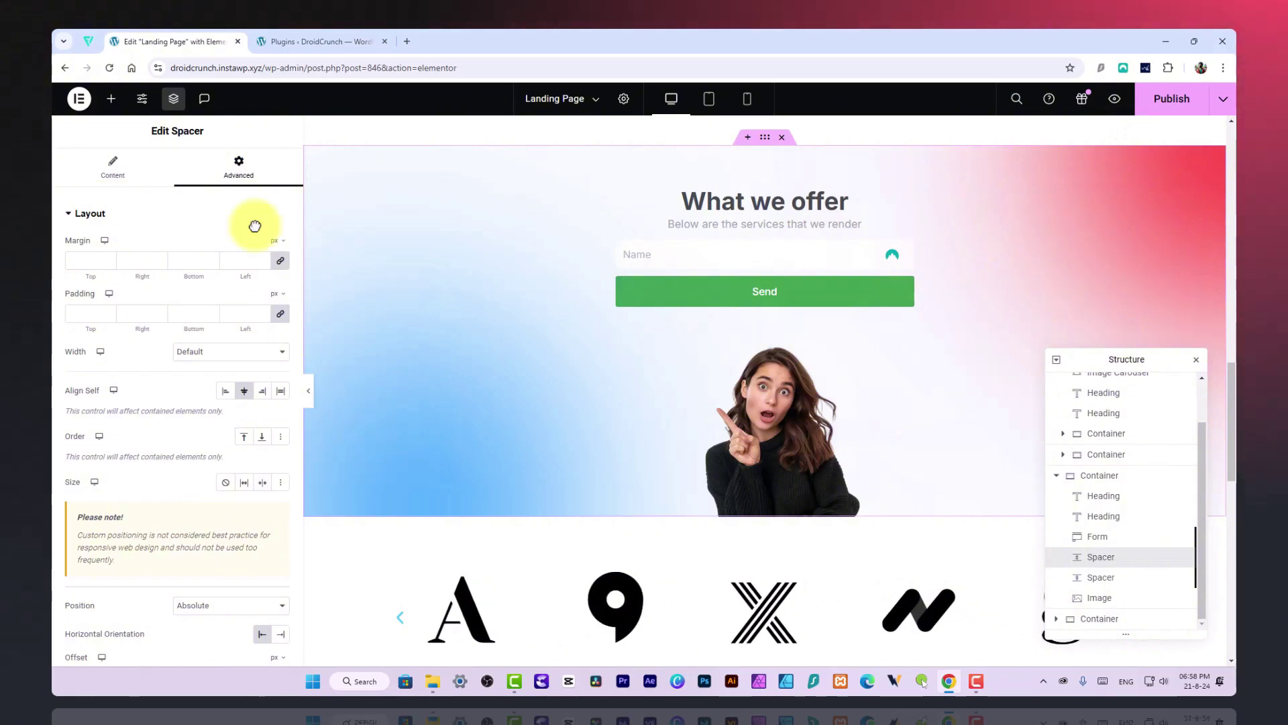
{"action": "left_click", "coordinate": [430, 322]}
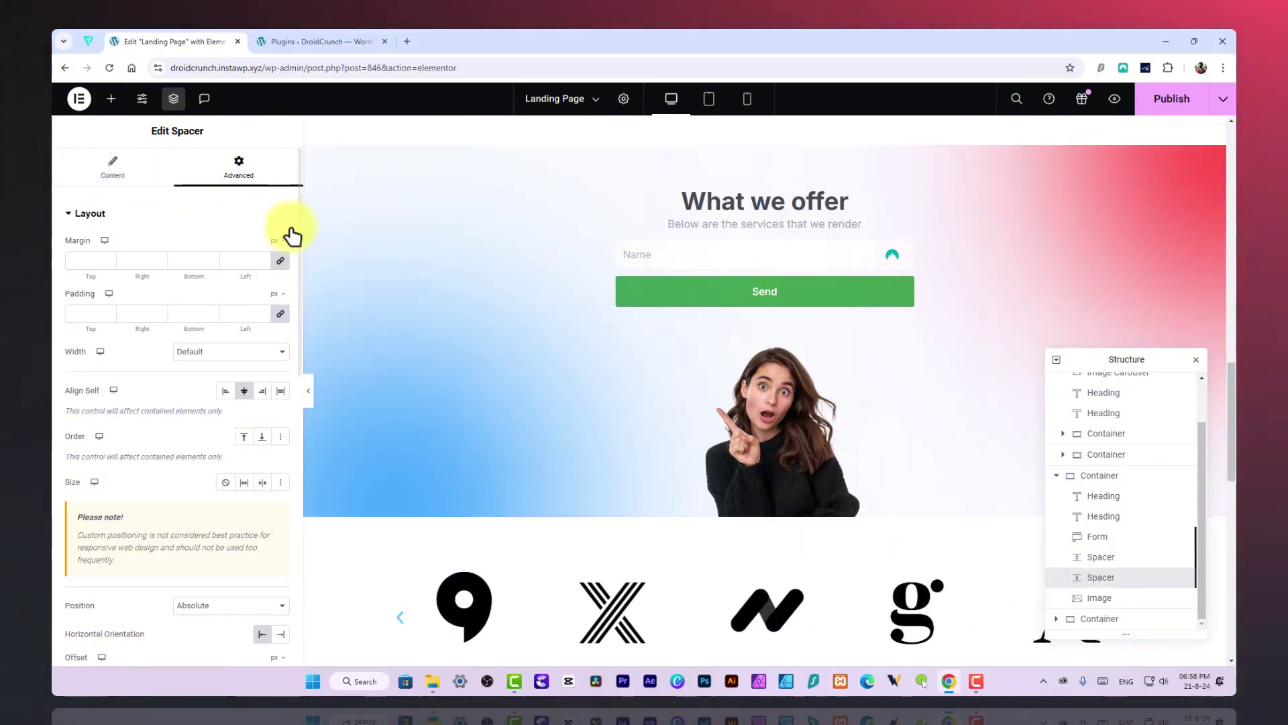
{"action": "left_click", "coordinate": [116, 166]}
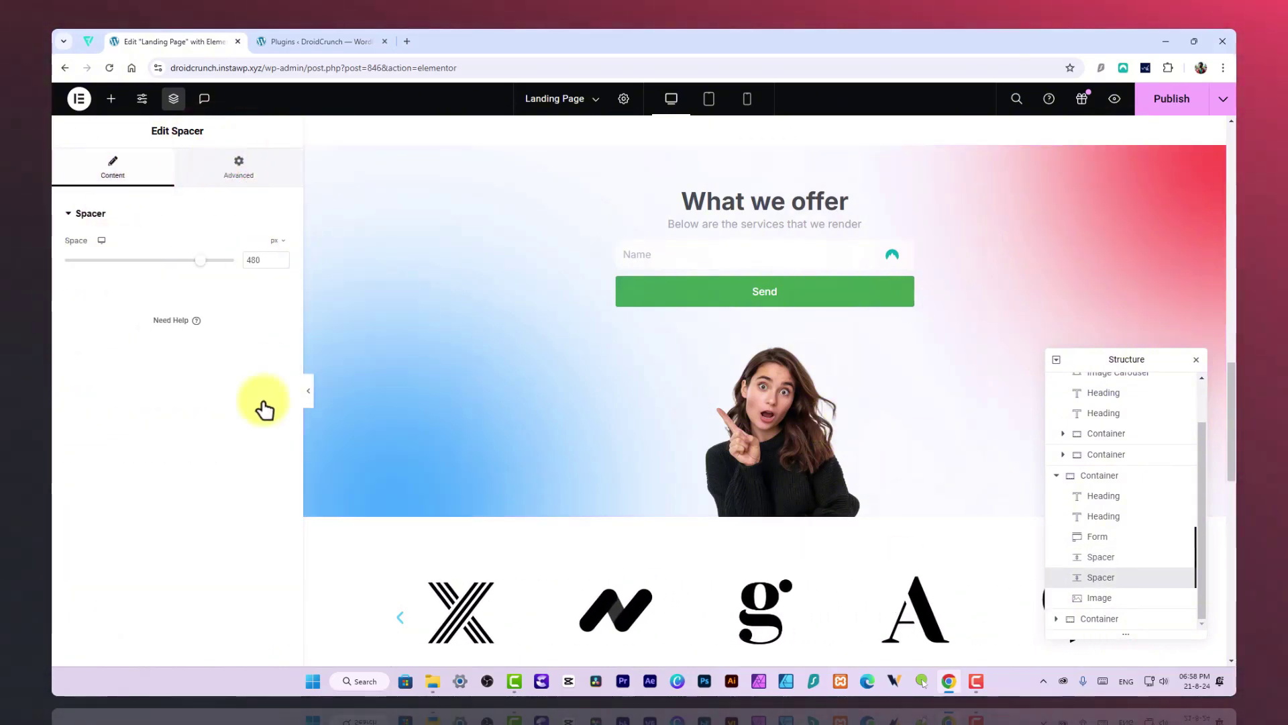
{"action": "left_click", "coordinate": [239, 168]}
{"action": "scroll", "coordinate": [210, 508], "scroll_direction": "down", "scroll_amount": 10}
{"action": "left_click", "coordinate": [115, 408]}
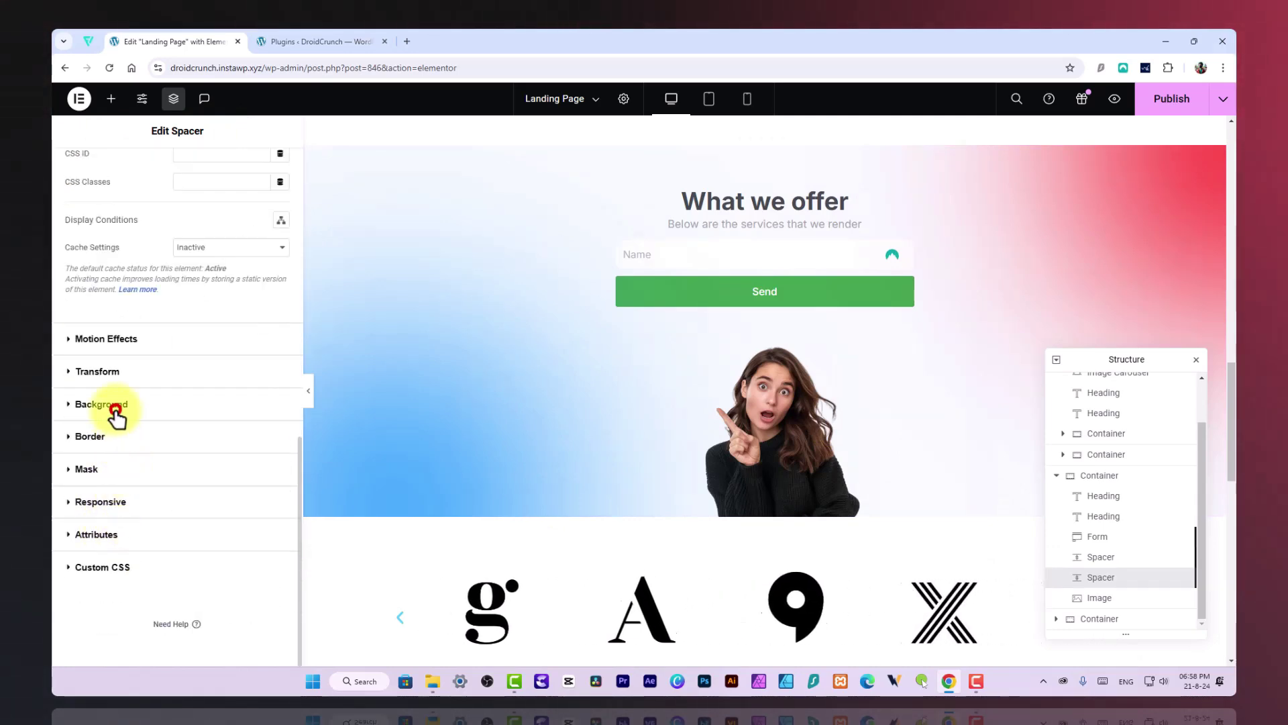
{"action": "left_click", "coordinate": [210, 418]}
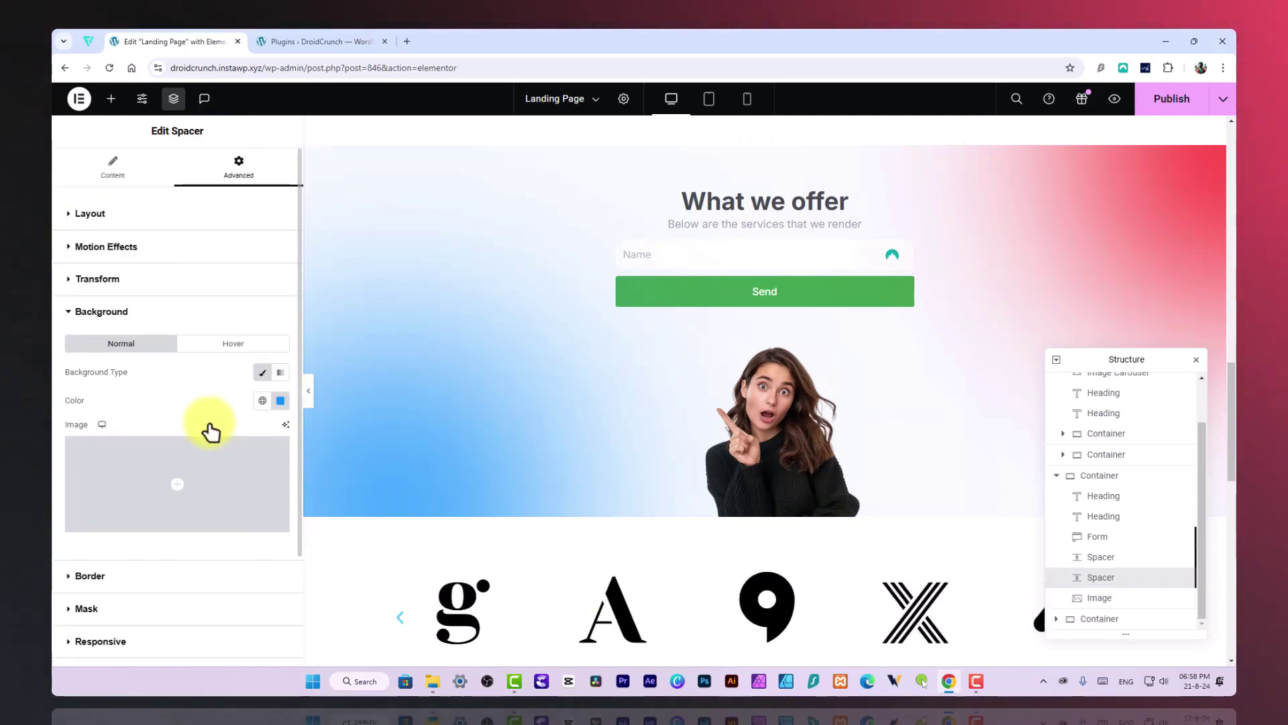
{"action": "left_click", "coordinate": [279, 400]}
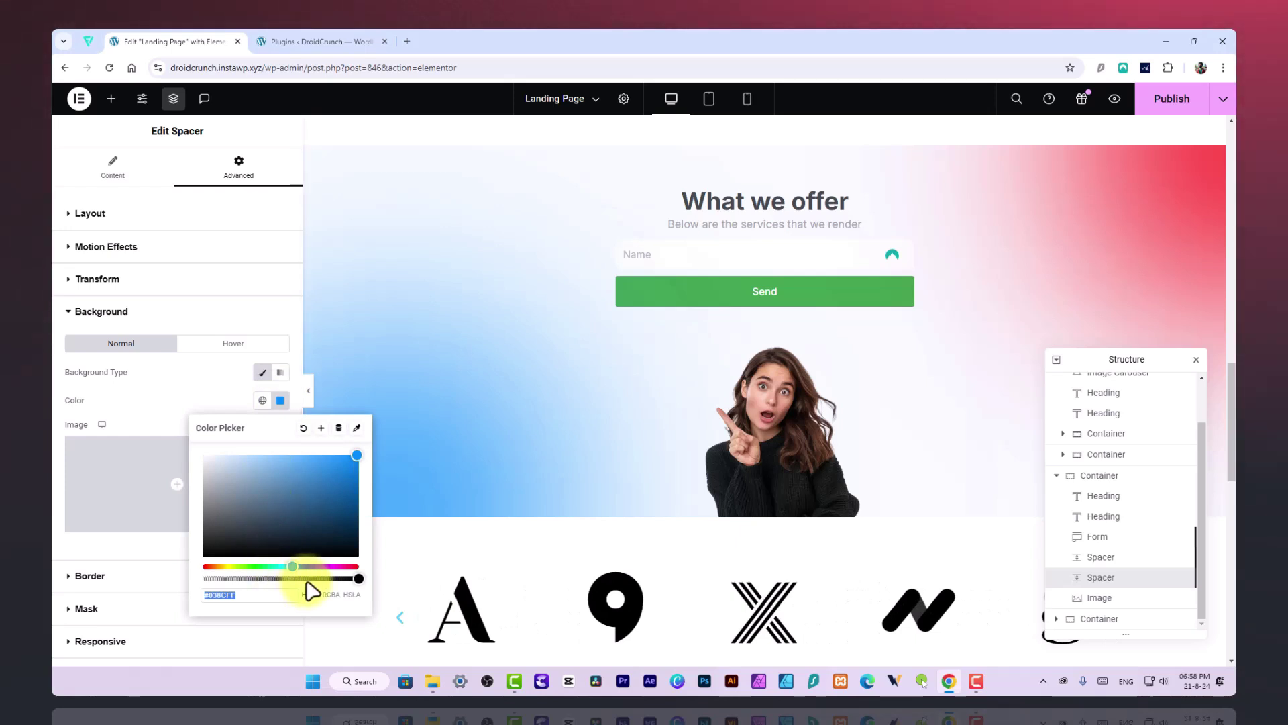
{"action": "left_click_drag", "start_coordinate": [307, 579], "coordinate": [252, 578]}
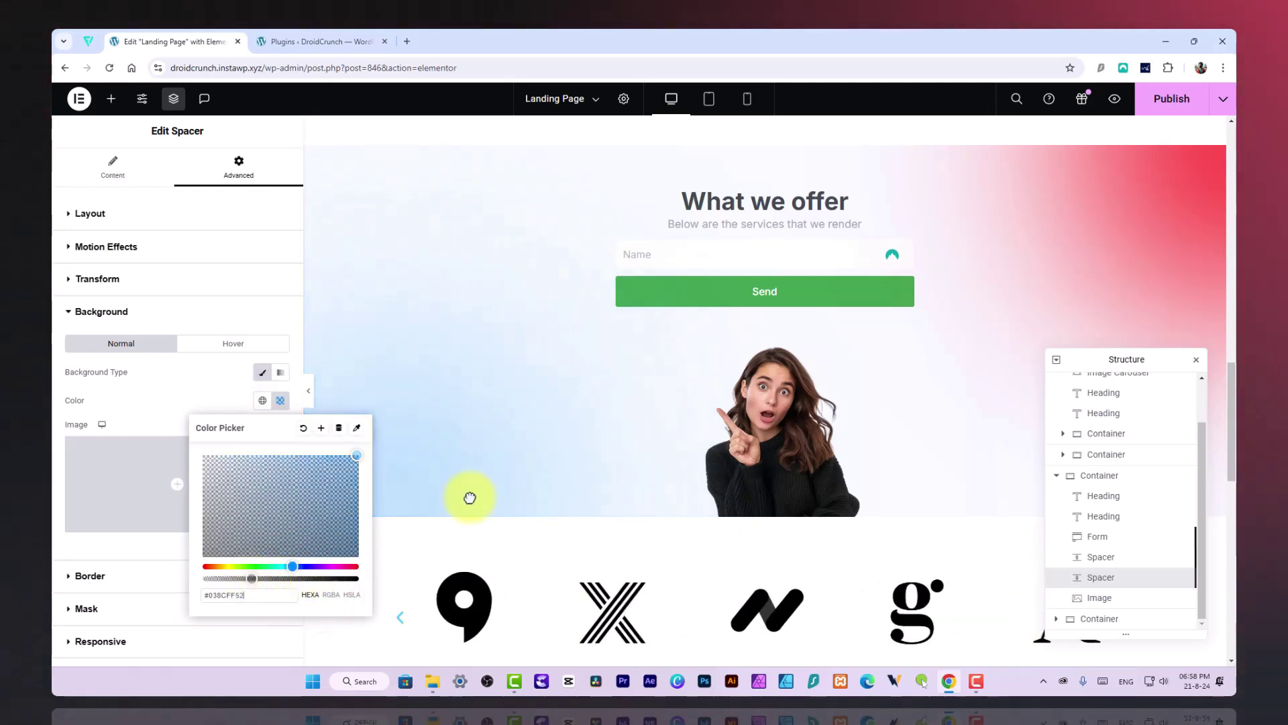
Step: Lower the opacity of the red spacer's background color to give a faint glow matching the blue one
{"action": "left_click", "coordinate": [1144, 247]}
{"action": "left_click", "coordinate": [424, 468]}
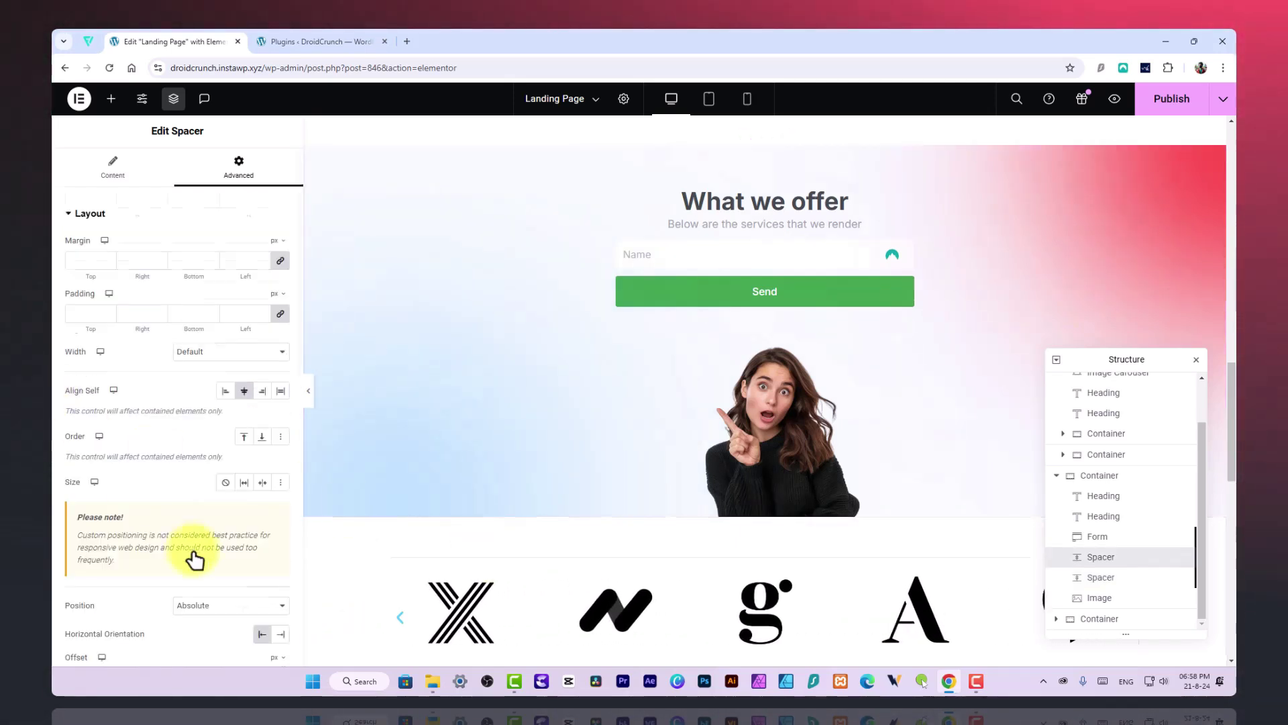
{"action": "scroll", "coordinate": [194, 559], "scroll_direction": "down", "scroll_amount": 8}
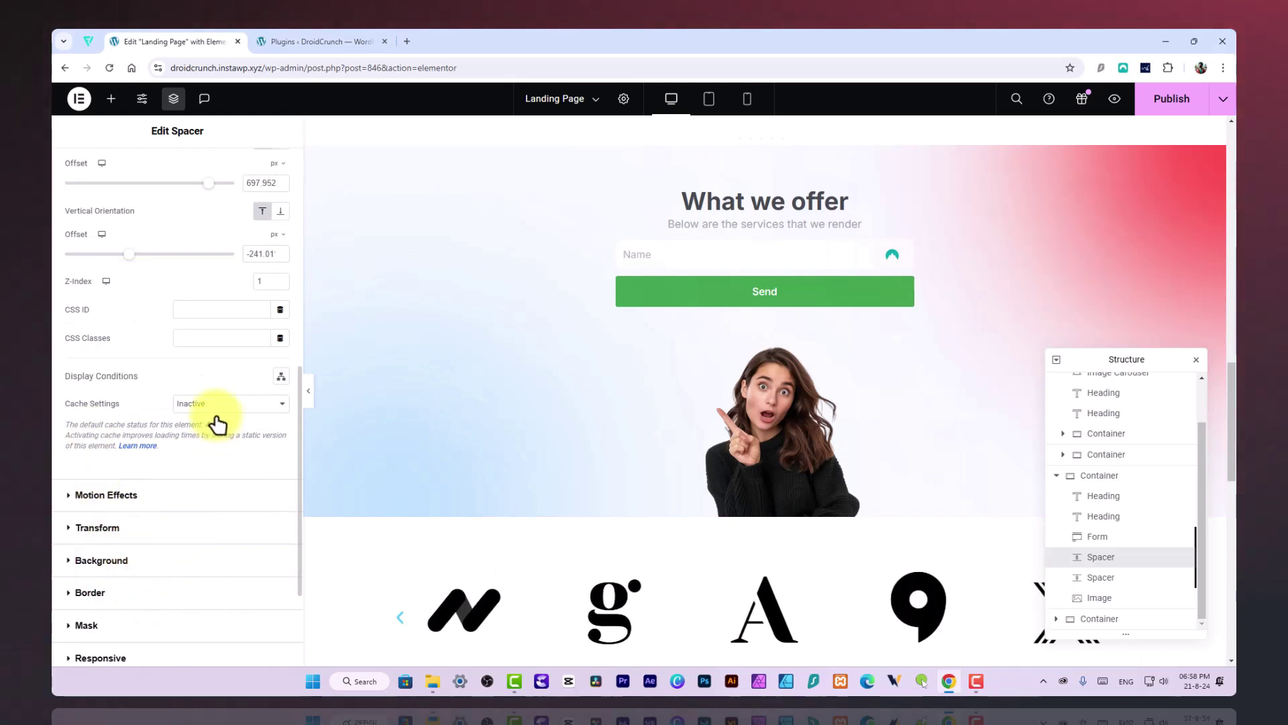
{"action": "left_click", "coordinate": [225, 561]}
{"action": "scroll", "coordinate": [228, 456], "scroll_direction": "down", "scroll_amount": 2}
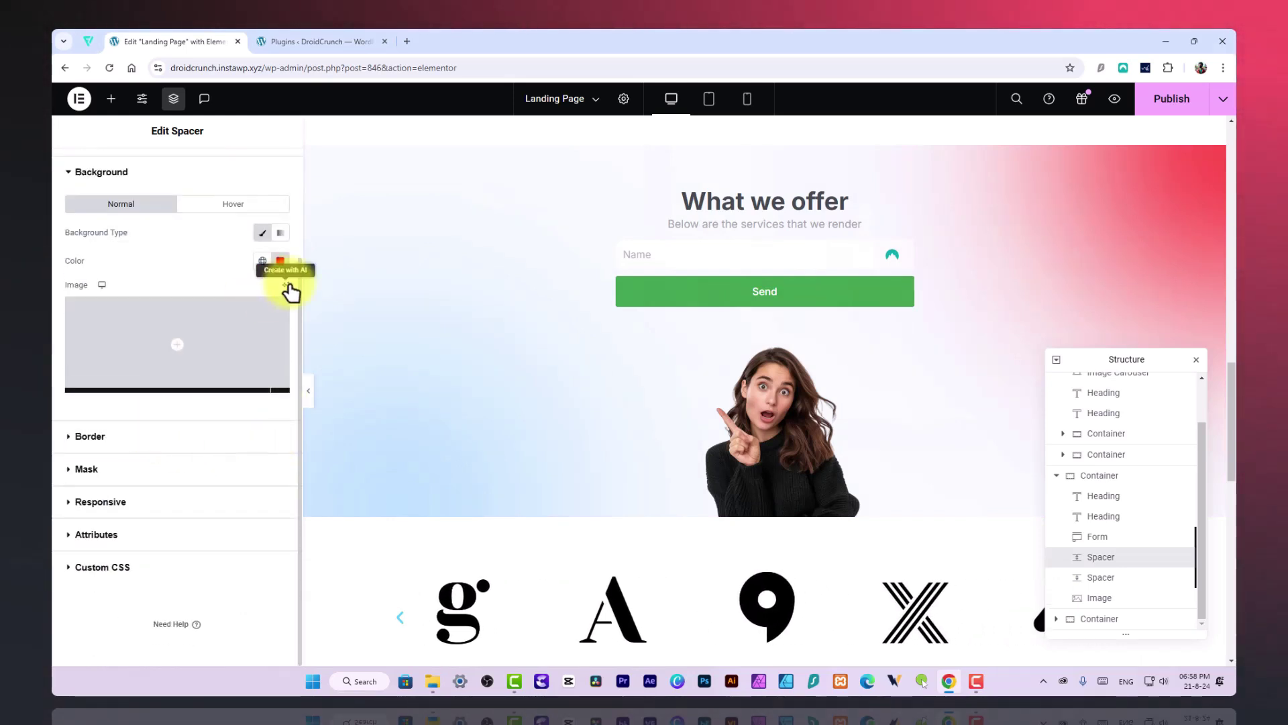
{"action": "left_click", "coordinate": [280, 261]}
{"action": "mouse_move", "coordinate": [275, 437]}
{"action": "left_mouse_down"}
{"action": "mouse_move", "coordinate": [244, 437]}
{"action": "mouse_move", "coordinate": [258, 439]}
{"action": "left_mouse_up"}
{"action": "left_click", "coordinate": [223, 246]}
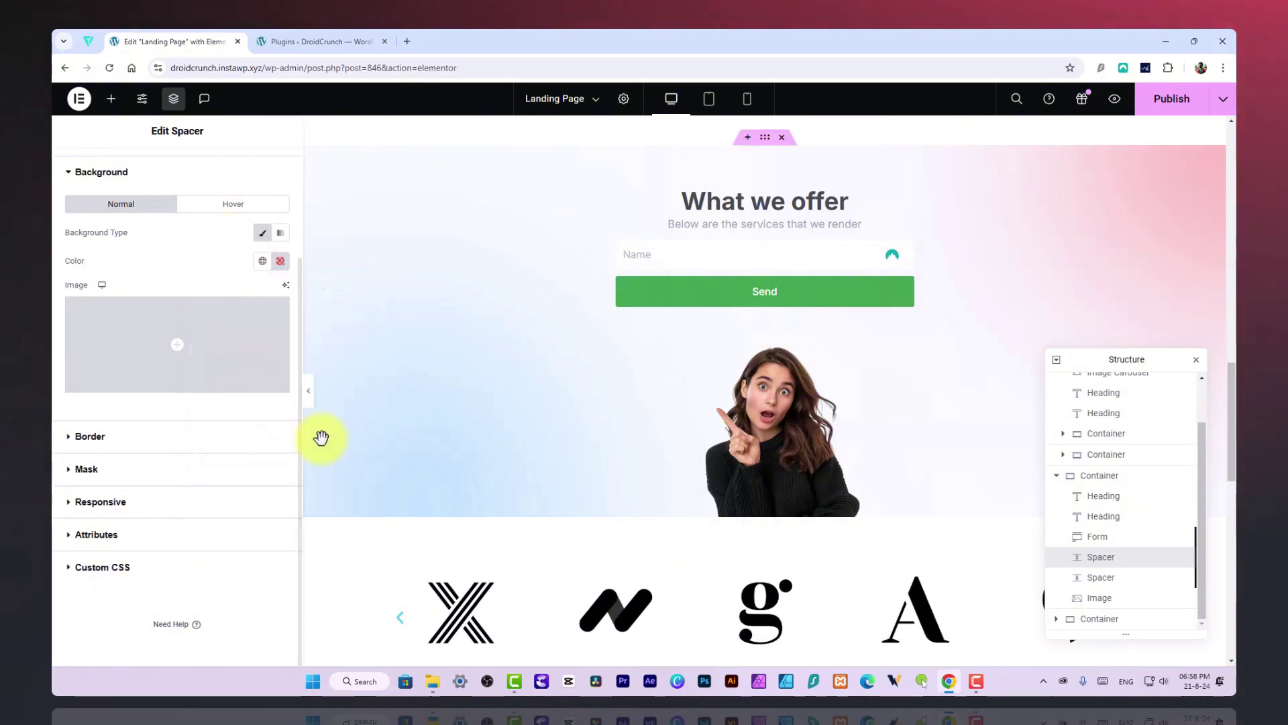
Step: Hide the editing panel and review the softened glows and the rest of the landing page at full width
{"action": "left_click", "coordinate": [302, 398]}
{"action": "scroll", "coordinate": [633, 374], "scroll_direction": "up", "scroll_amount": 3}
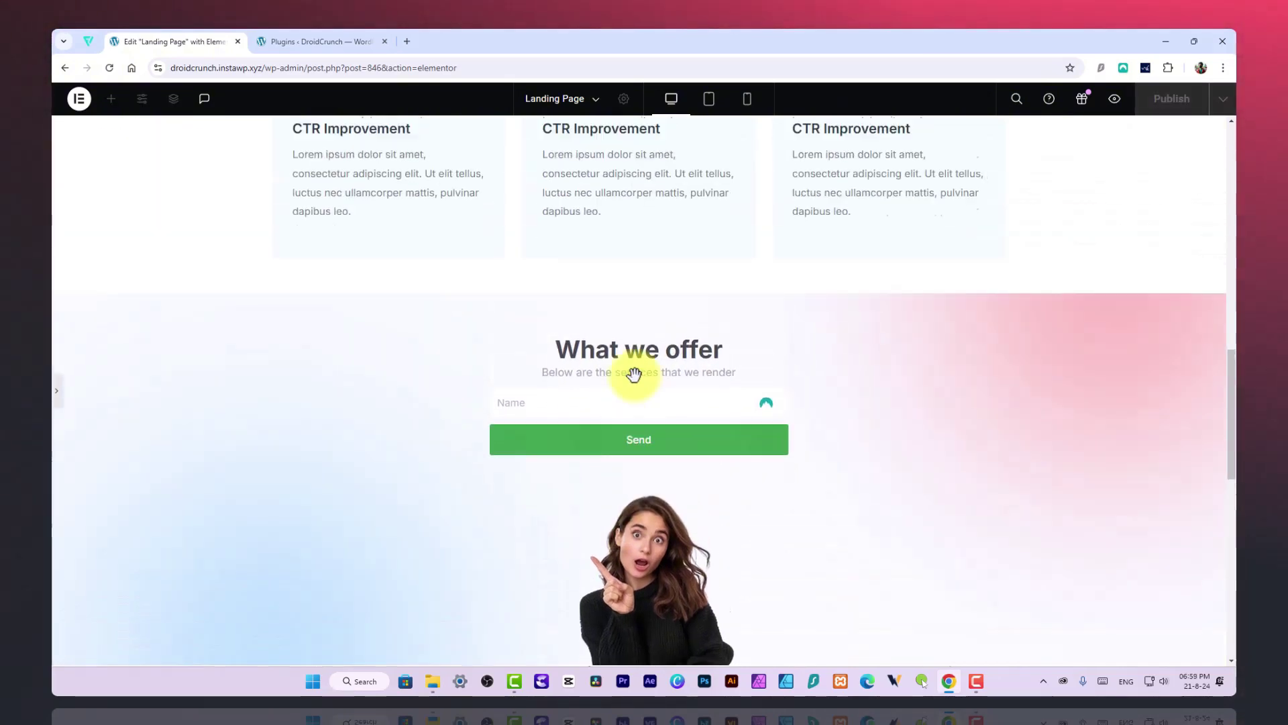
{"action": "scroll", "coordinate": [728, 365], "scroll_direction": "down", "scroll_amount": 1}
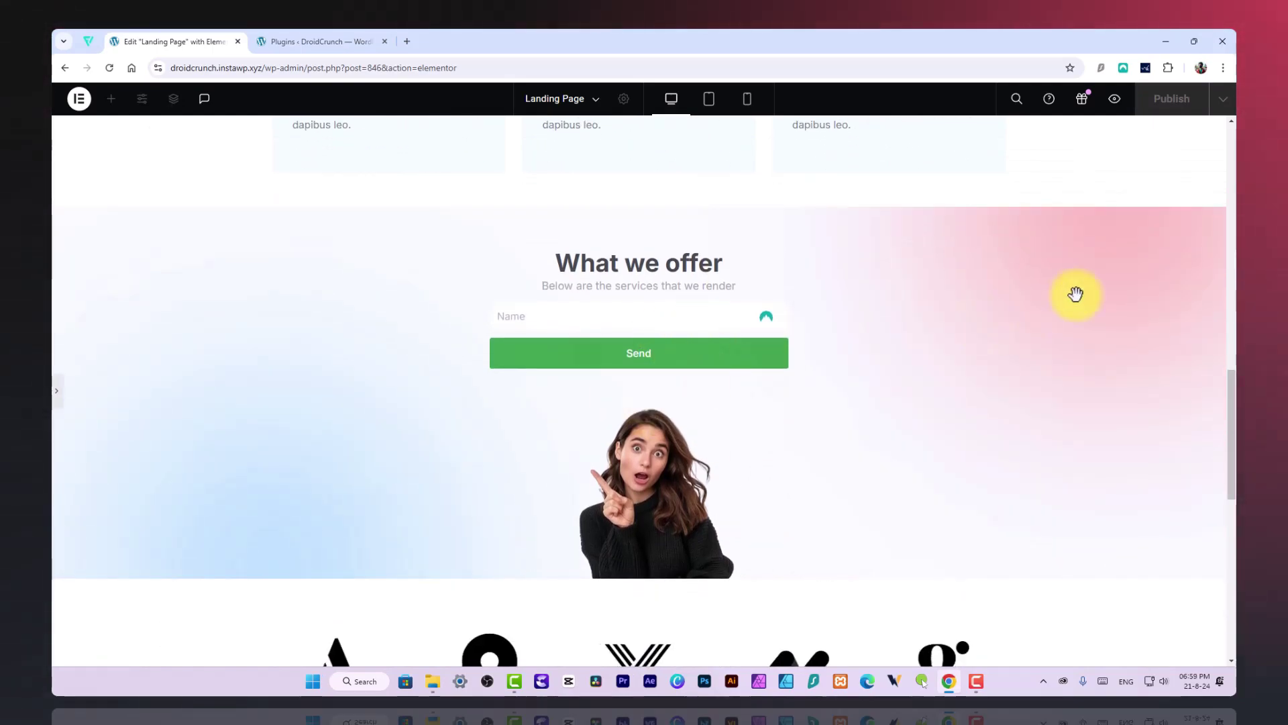
{"action": "scroll", "coordinate": [575, 439], "scroll_direction": "up", "scroll_amount": 15}
{"action": "scroll", "coordinate": [575, 439], "scroll_direction": "down", "scroll_amount": 12}
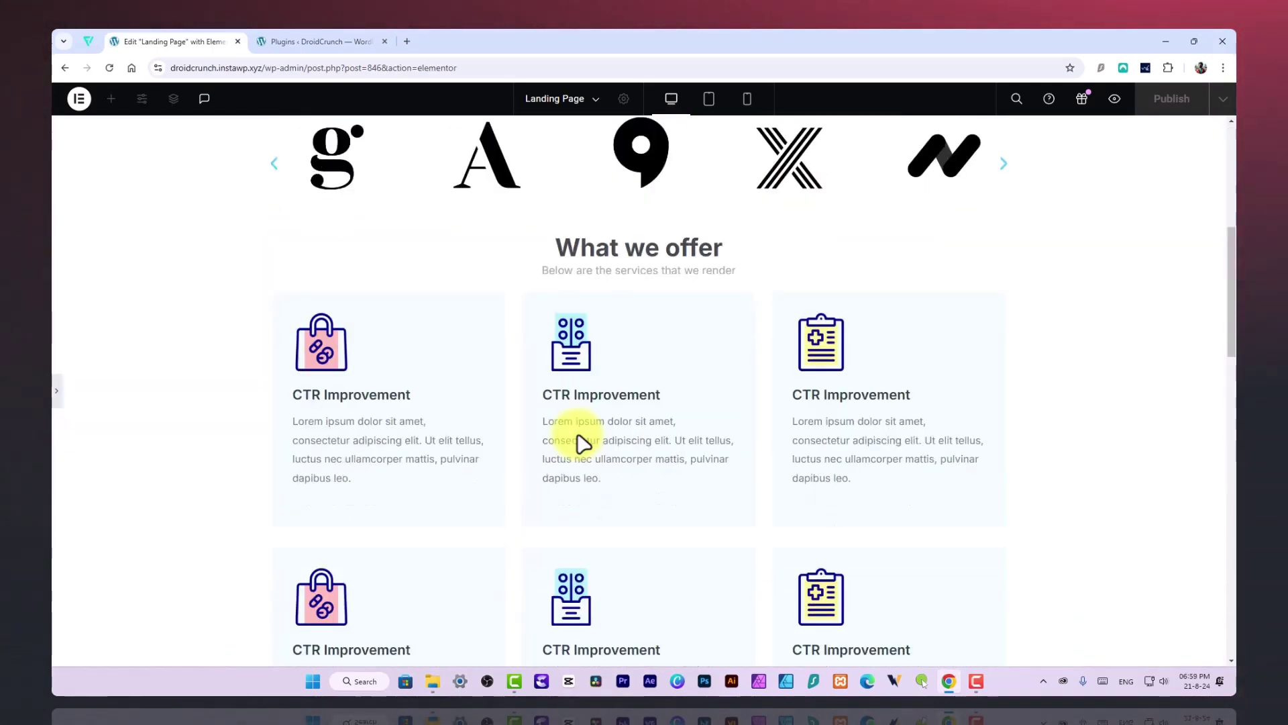
{"action": "scroll", "coordinate": [575, 439], "scroll_direction": "up", "scroll_amount": 10}
{"action": "scroll", "coordinate": [575, 440], "scroll_direction": "down", "scroll_amount": 4}
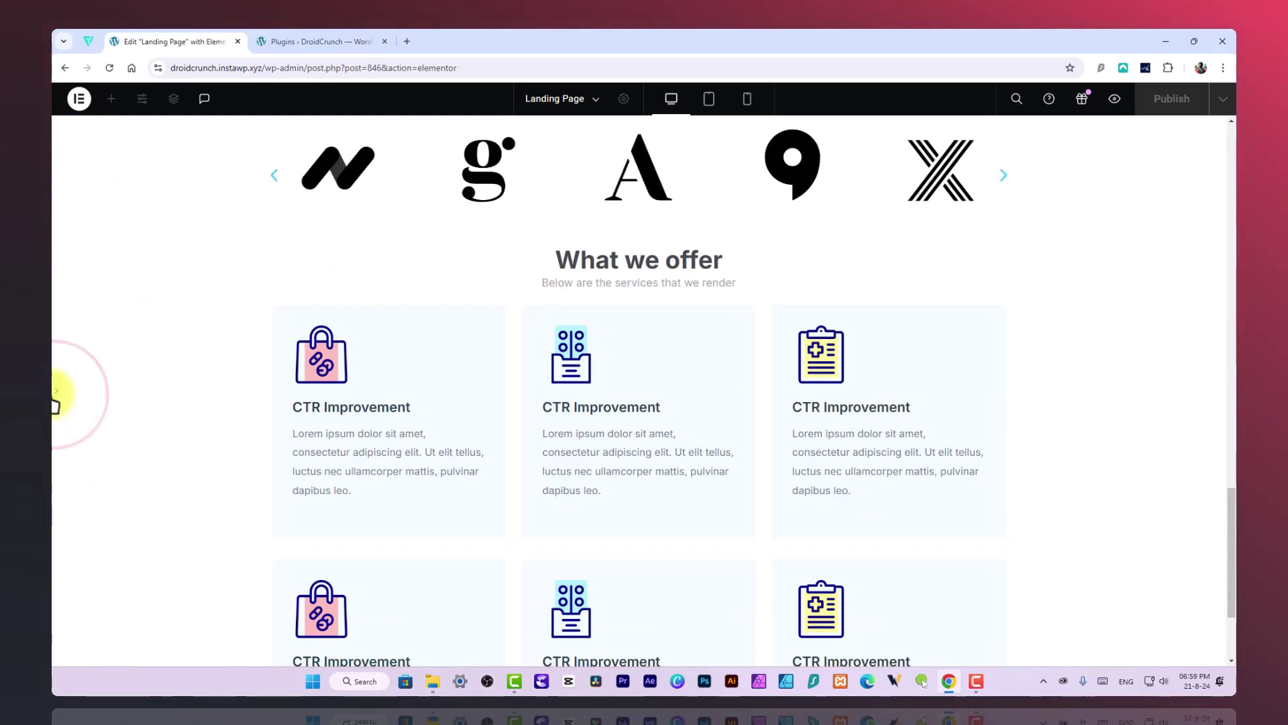
Step: Restore the editing panel and delete the duplicate logo carousel from the pasted container below the form section
{"action": "left_click", "coordinate": [56, 396]}
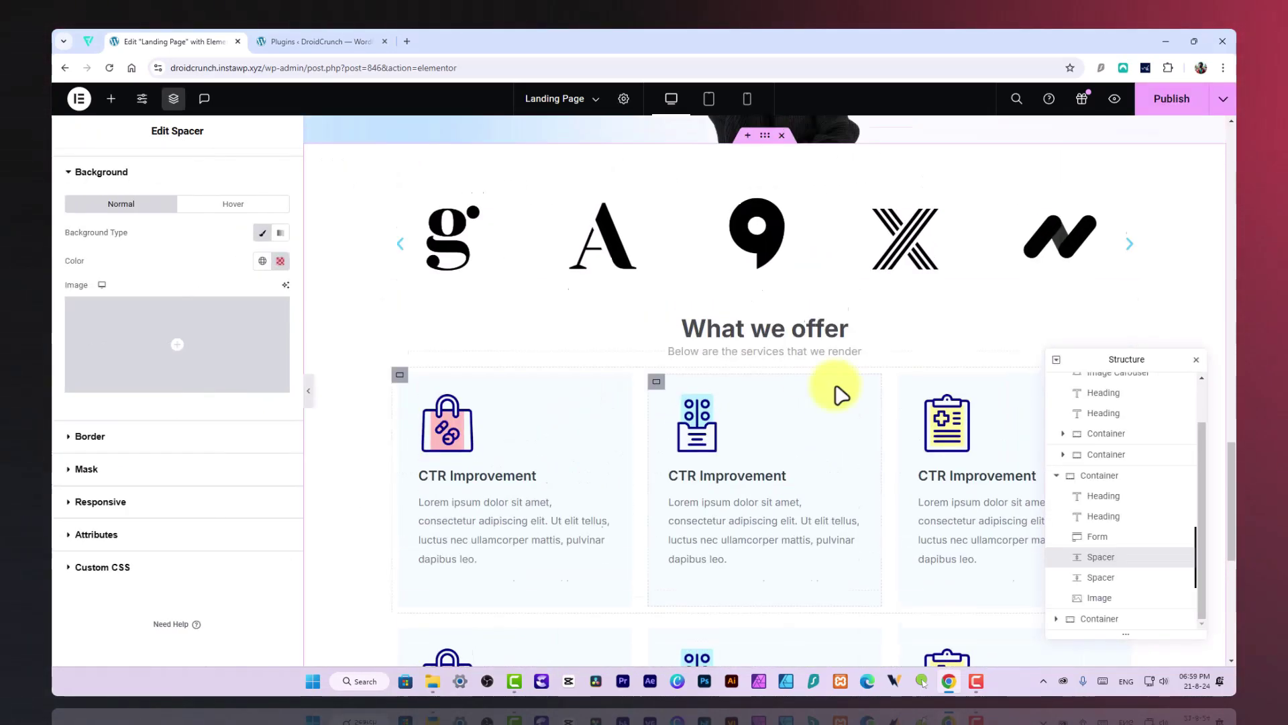
{"action": "scroll", "coordinate": [814, 345], "scroll_direction": "up", "scroll_amount": 2}
{"action": "right_click", "coordinate": [814, 340]}
{"action": "left_click", "coordinate": [857, 643]}
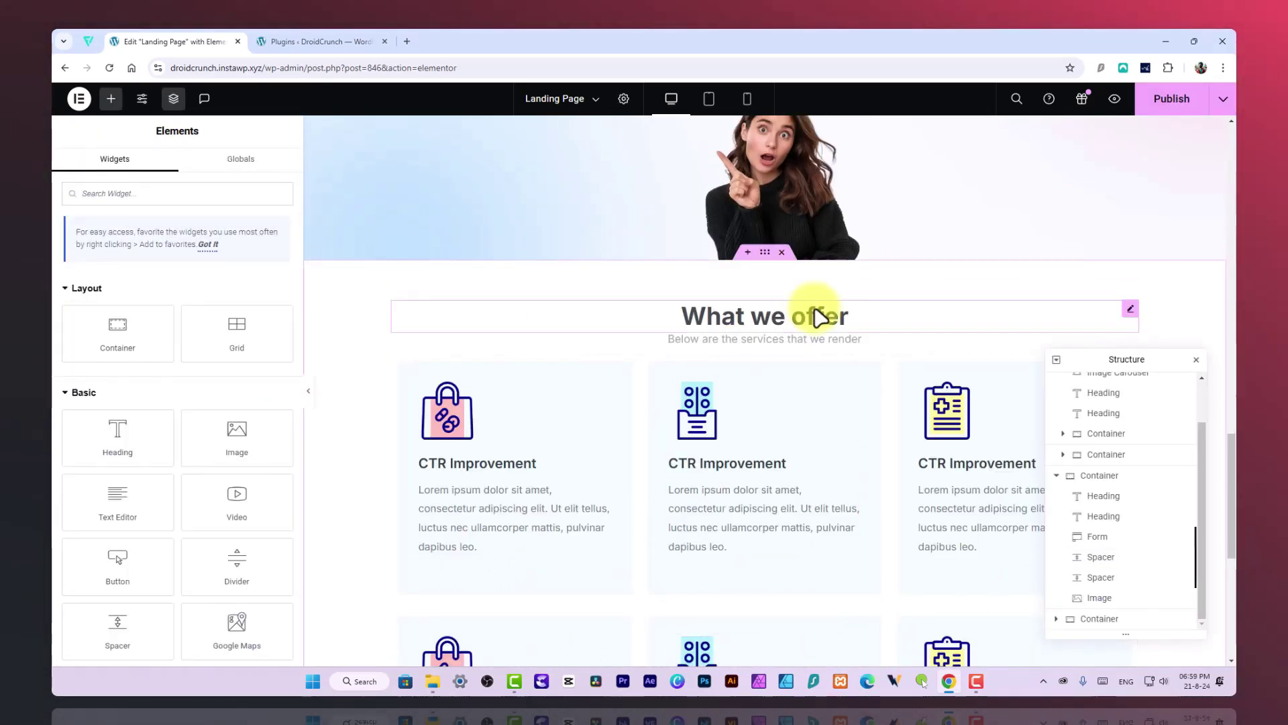
{"action": "key", "text": "ctrl+z"}
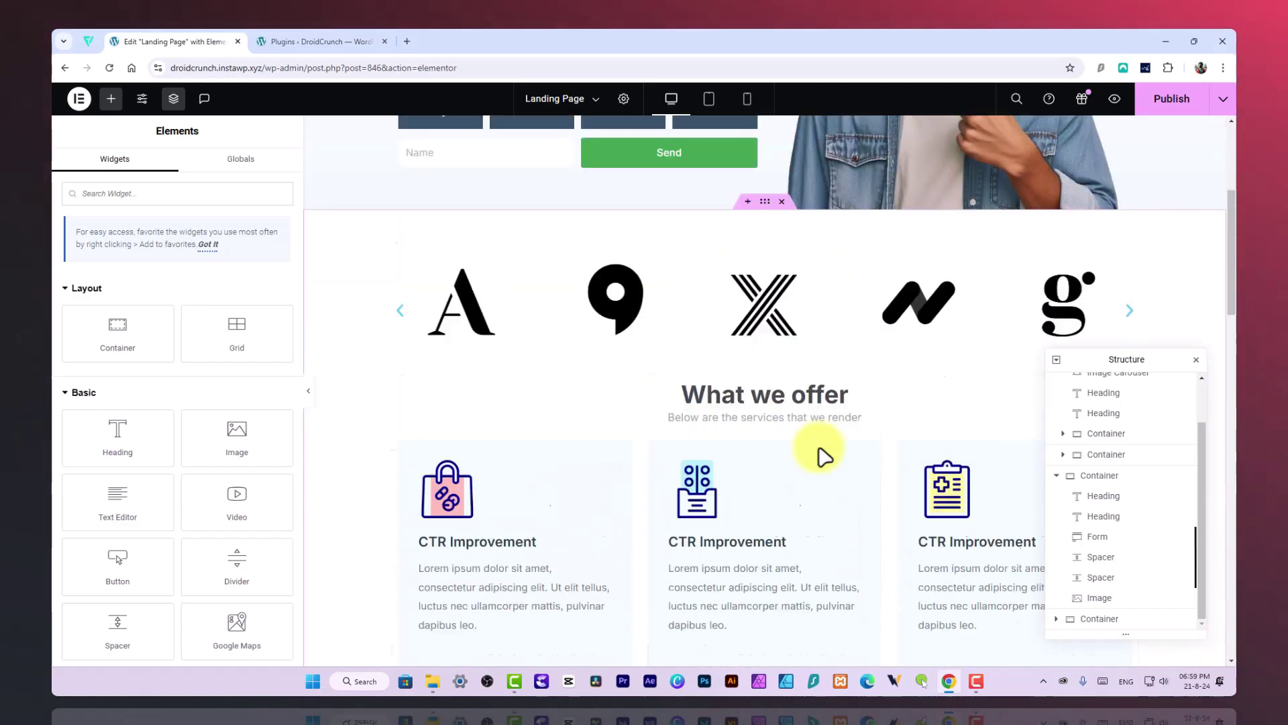
Step: Review the page sections from the form section and pasted service boxes back up to the countdown offer
{"action": "scroll", "coordinate": [691, 426], "scroll_direction": "down", "scroll_amount": 10}
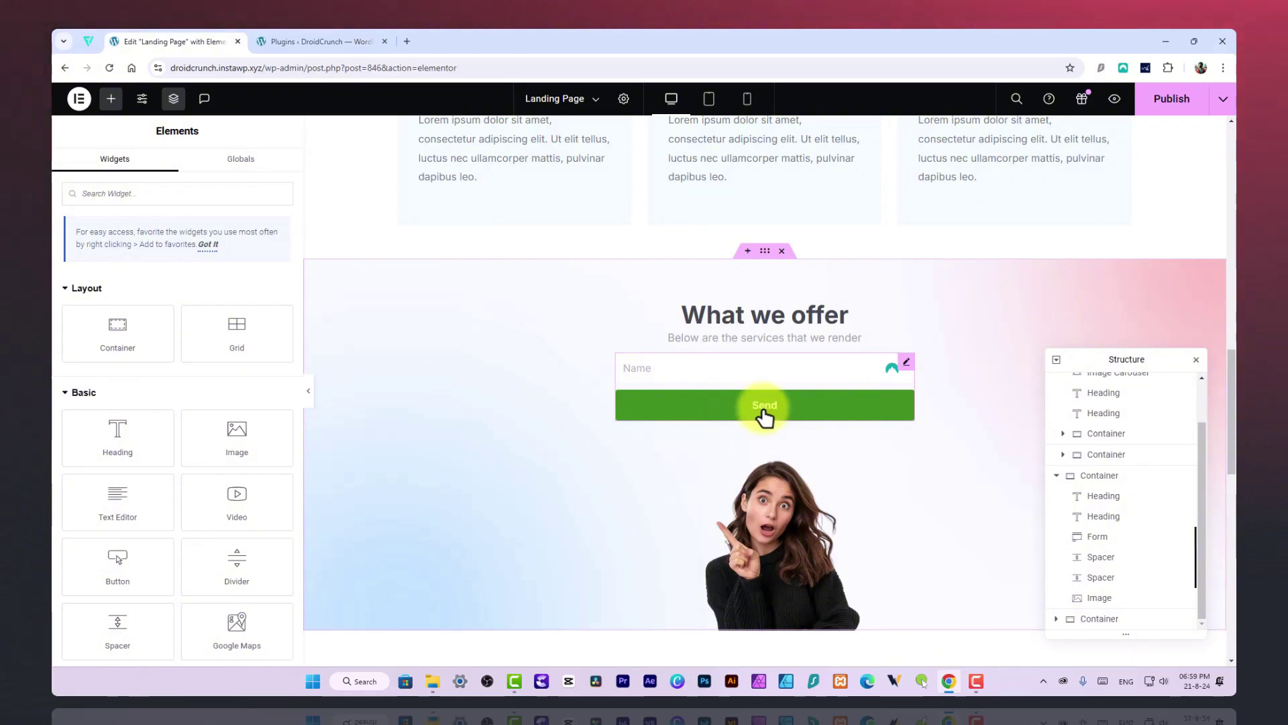
{"action": "scroll", "coordinate": [759, 573], "scroll_direction": "down", "scroll_amount": 5}
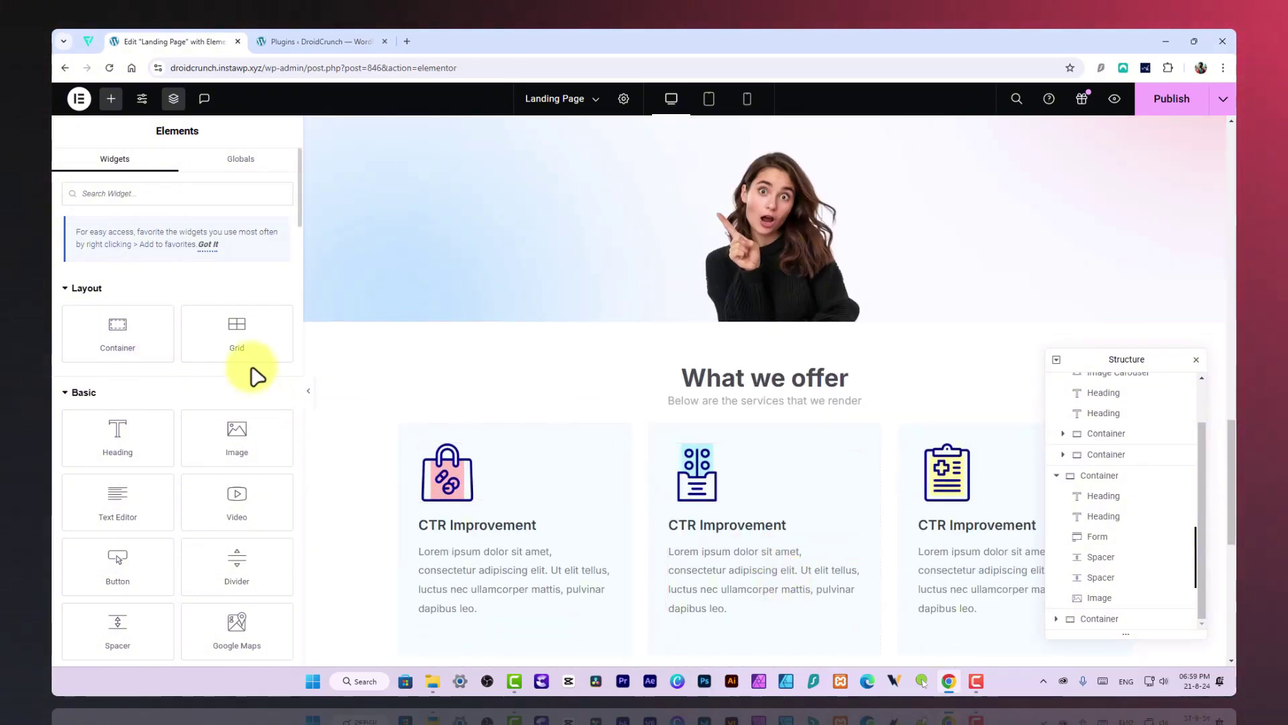
{"action": "scroll", "coordinate": [939, 506], "scroll_direction": "up", "scroll_amount": 1}
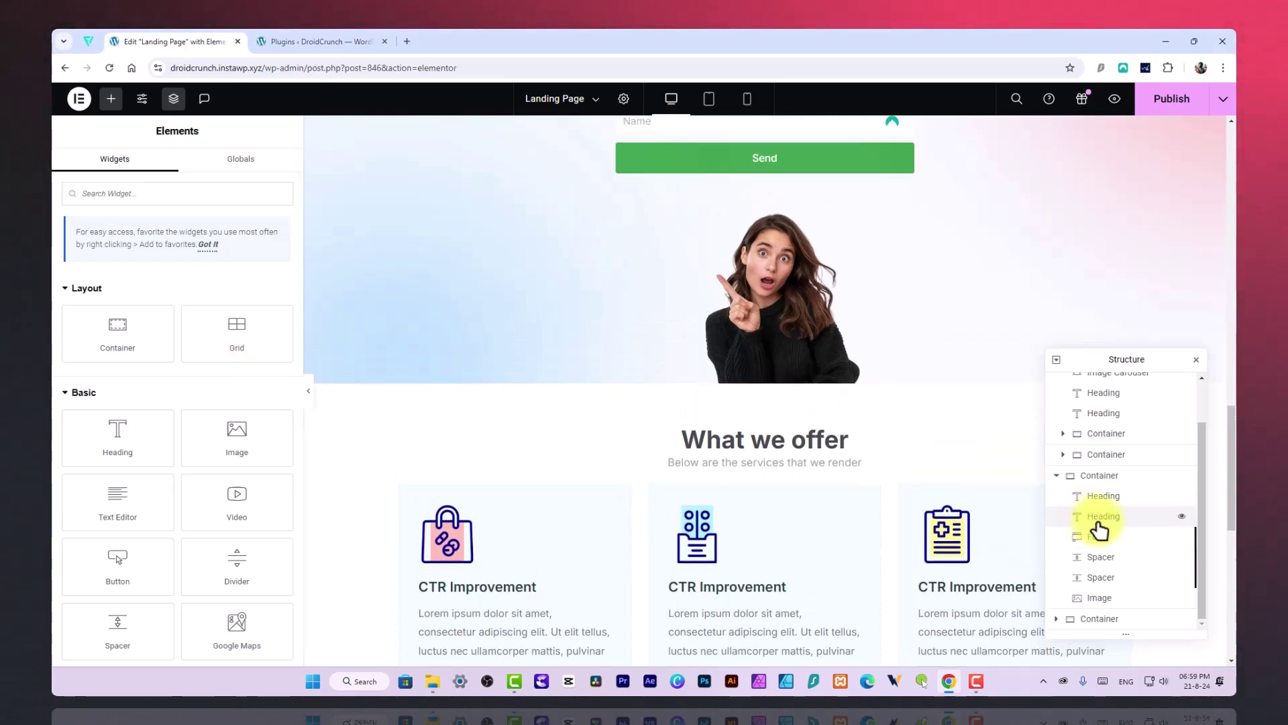
{"action": "left_click_drag", "start_coordinate": [1233, 478], "coordinate": [1235, 214]}
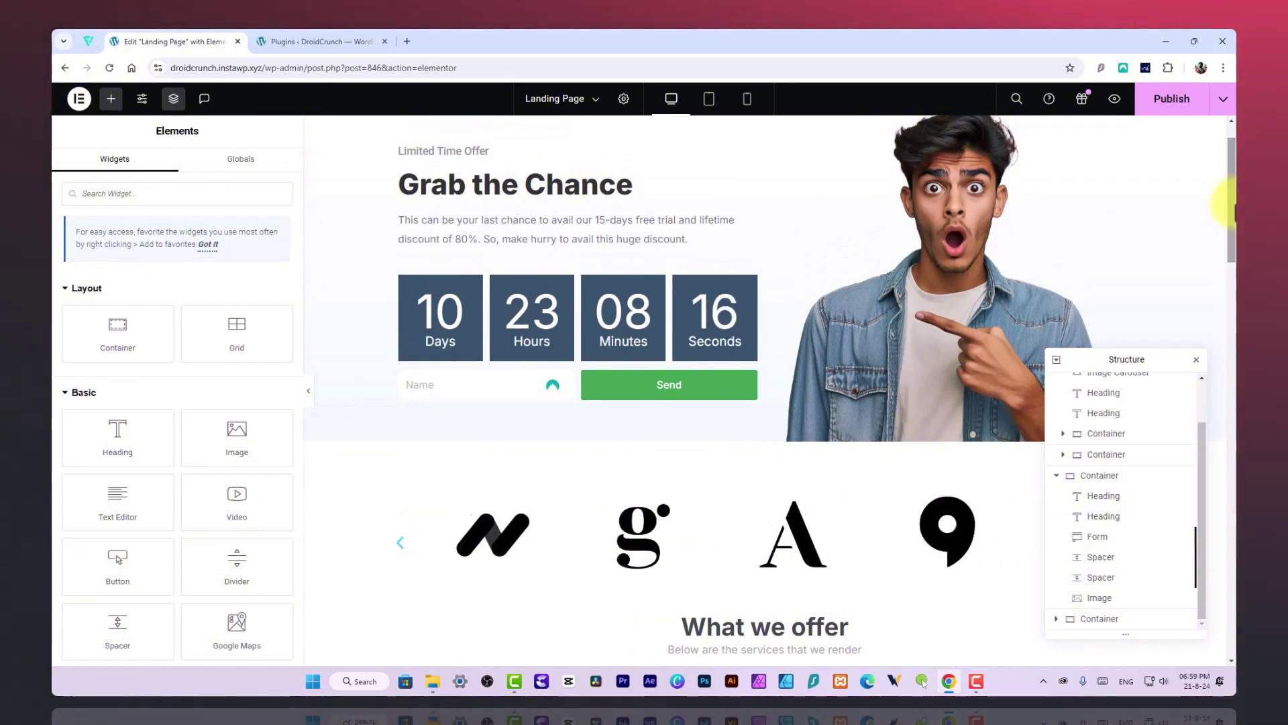